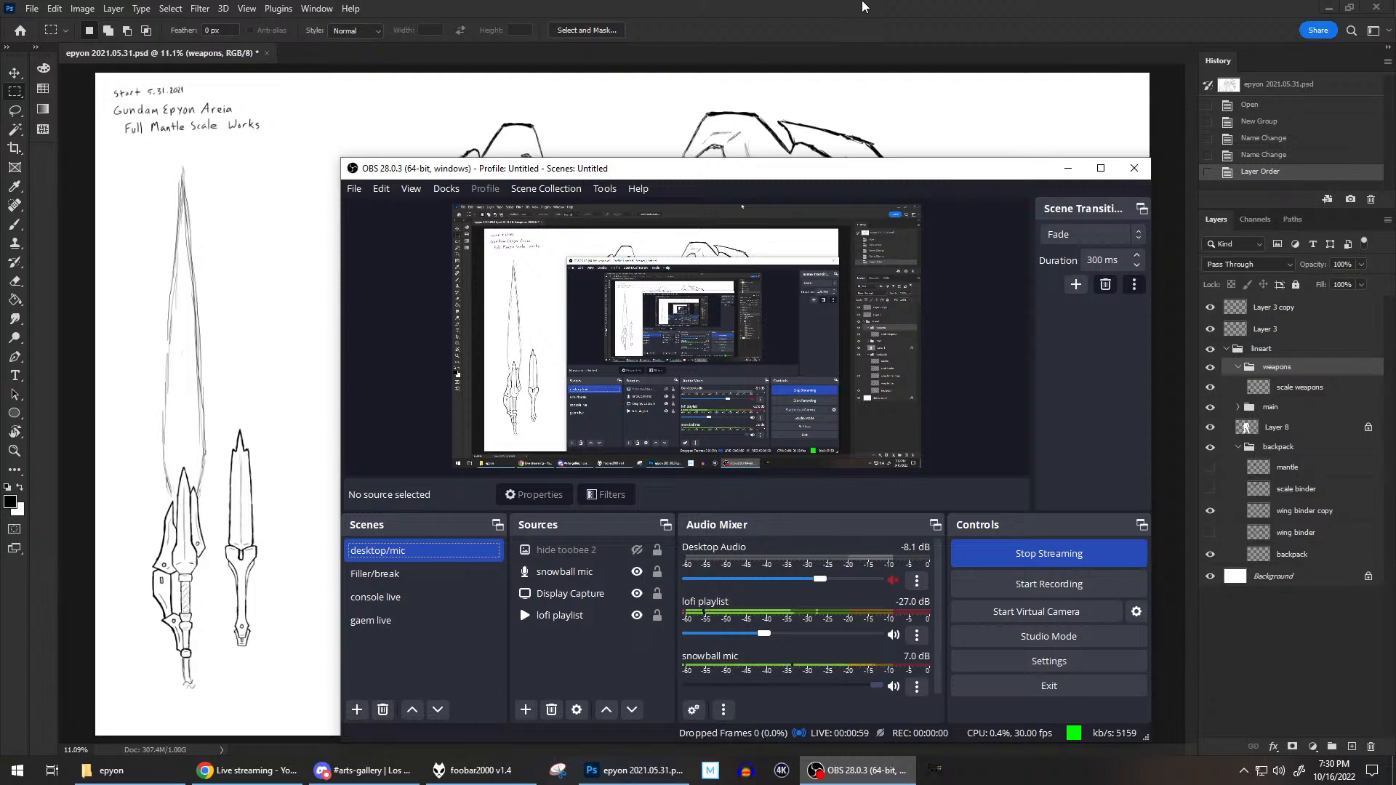
Switch to the Photoshop drawing and select the tail layer inside the main lineart group.
left_click(864, 5)
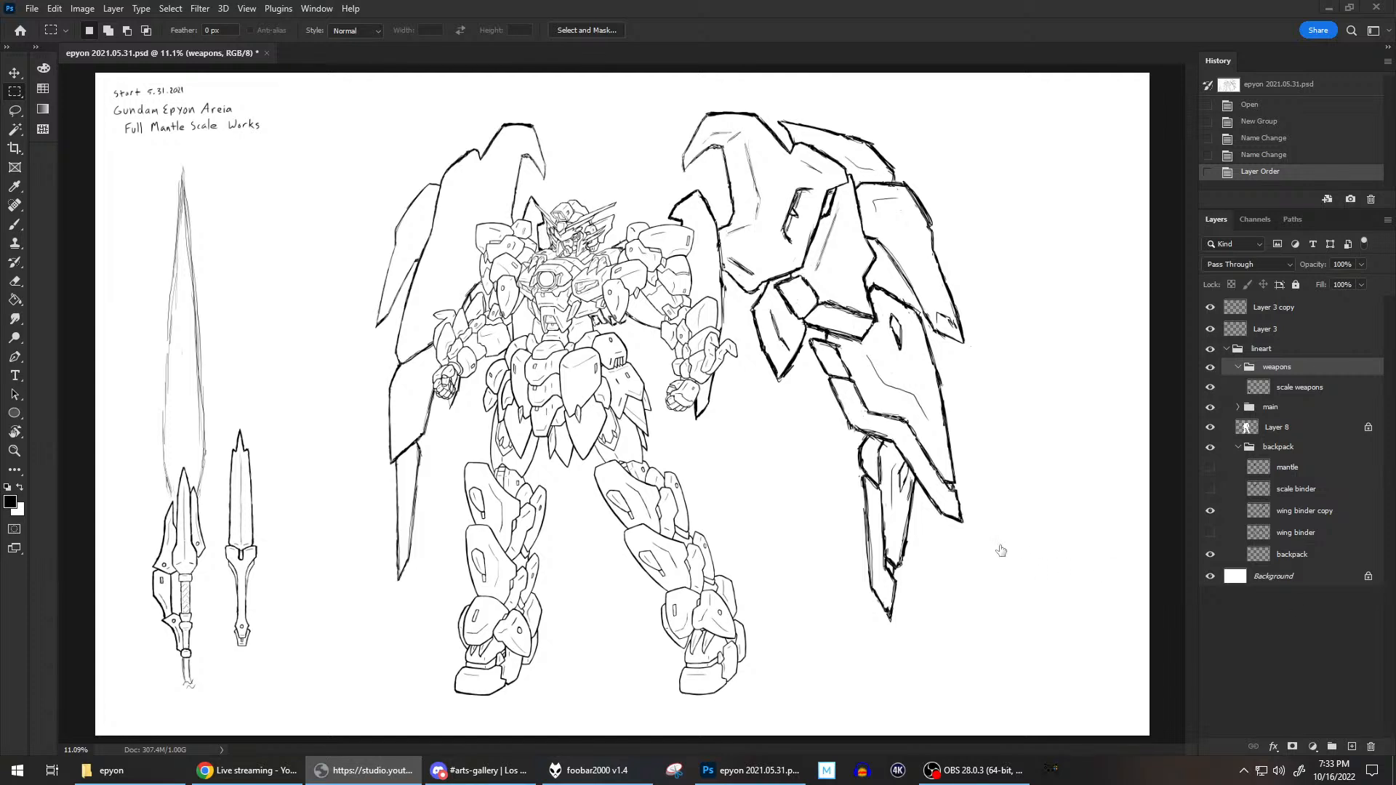
left_click(976, 7)
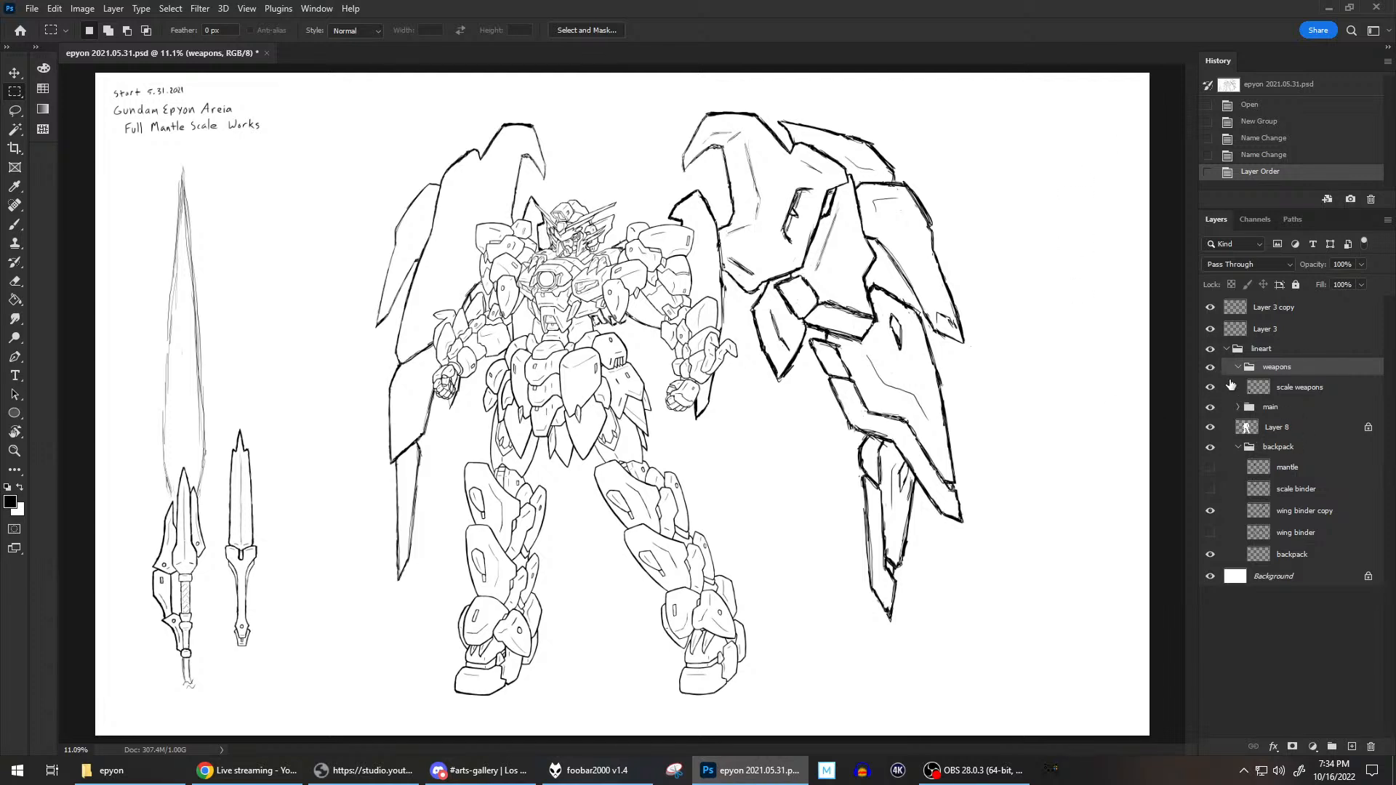
left_click(1237, 408)
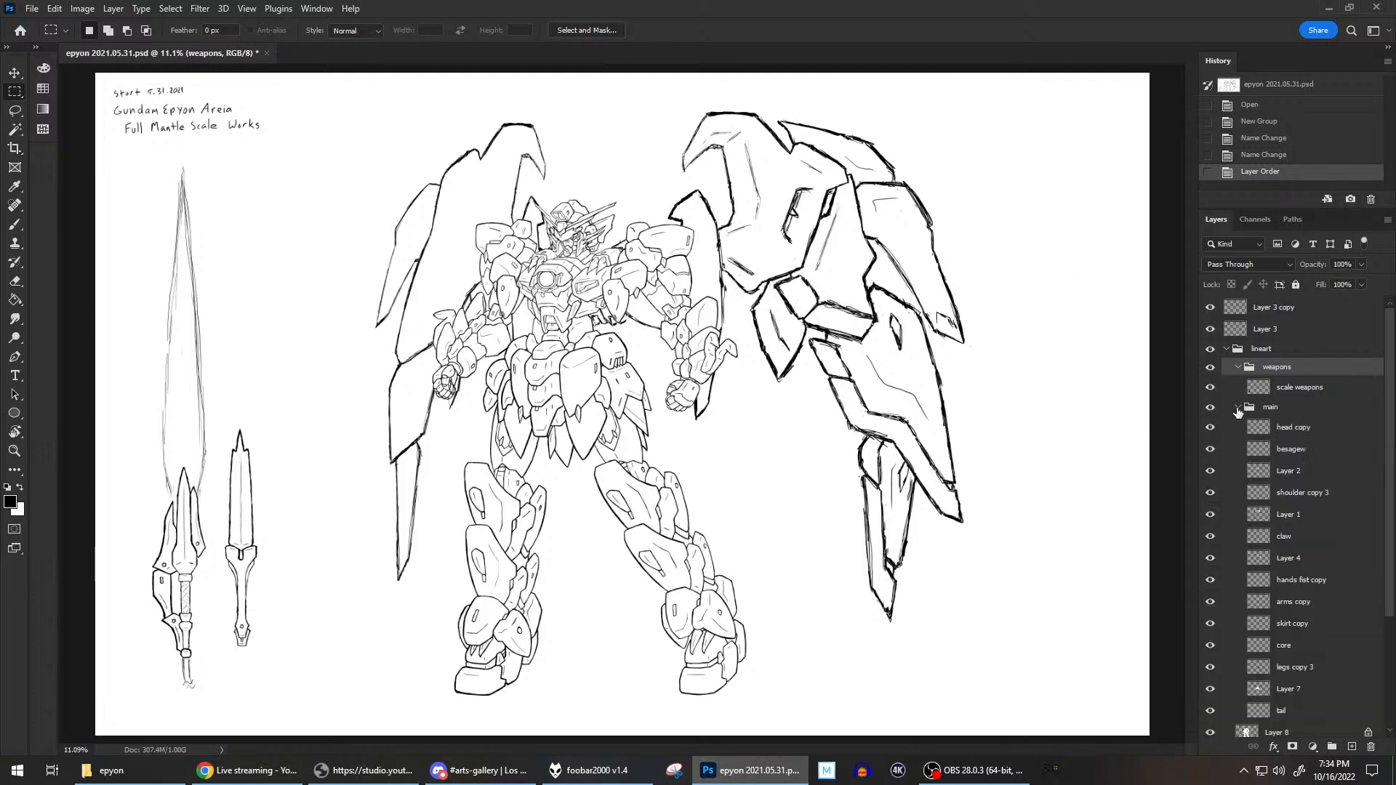
scroll(1259, 460, "down", 1)
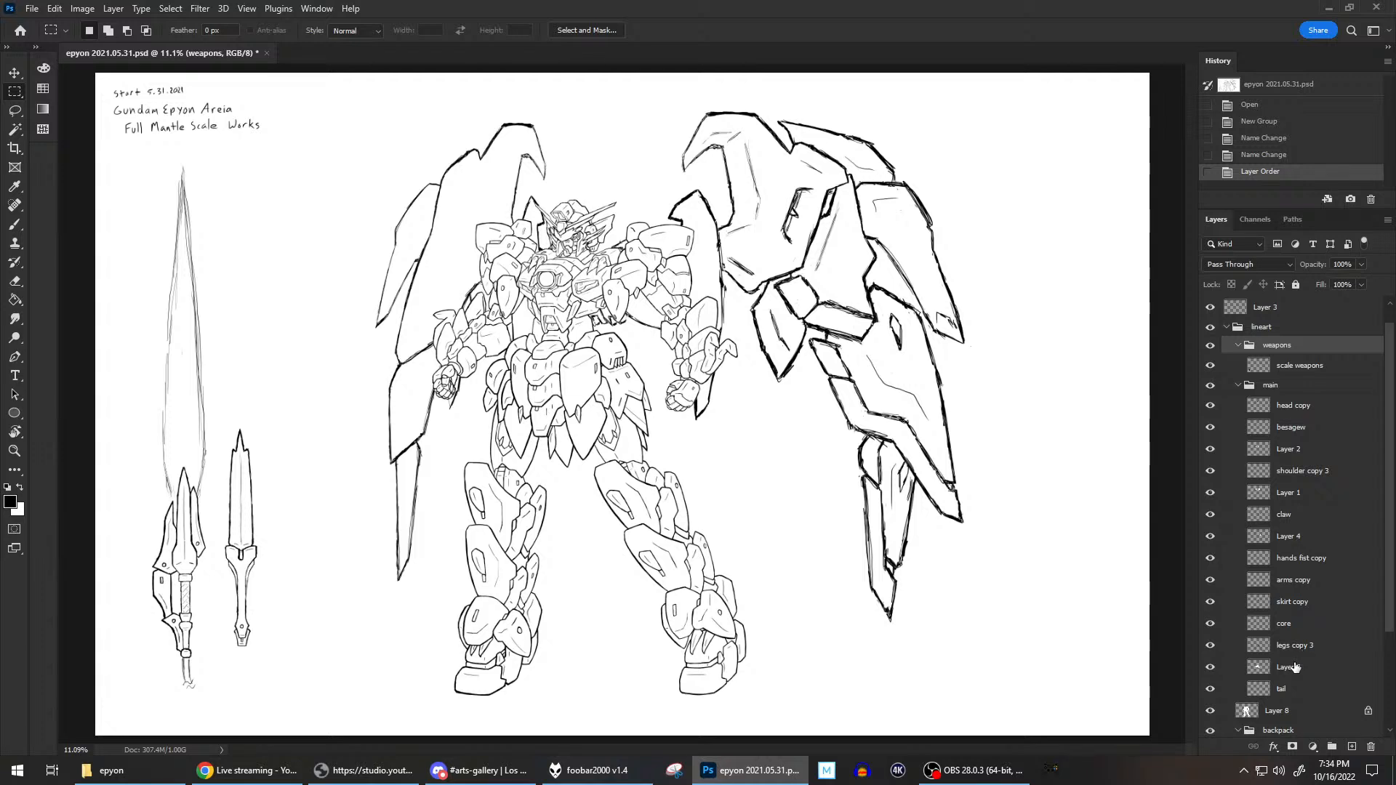
left_click(1311, 602)
left_click(1298, 690)
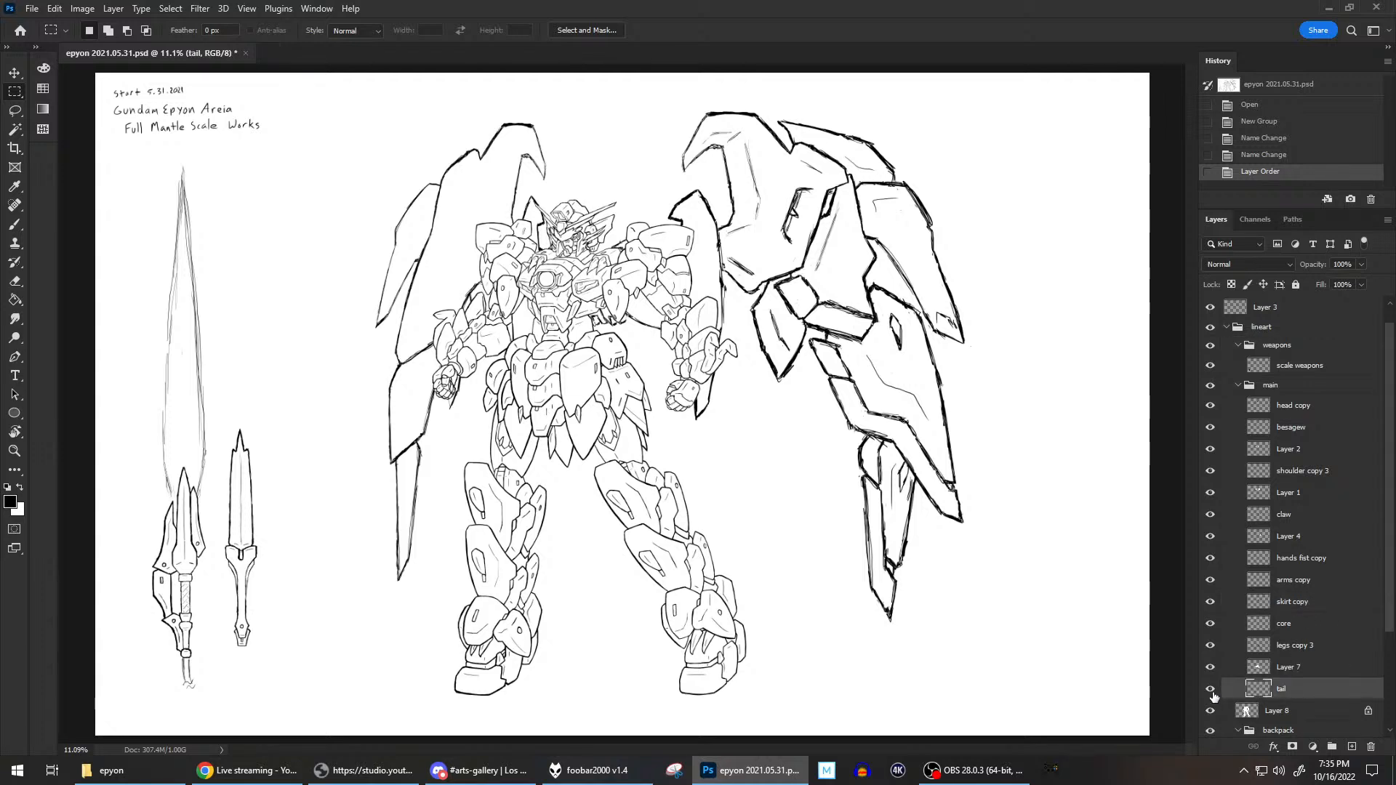
Toggle the visibility of the tail, legs copy 3 and Layer 7 layers to check which lines each one holds.
left_click(1210, 691)
left_click(1210, 691)
left_click(1210, 691)
left_click(1210, 646)
left_click(1210, 646)
left_click(1210, 668)
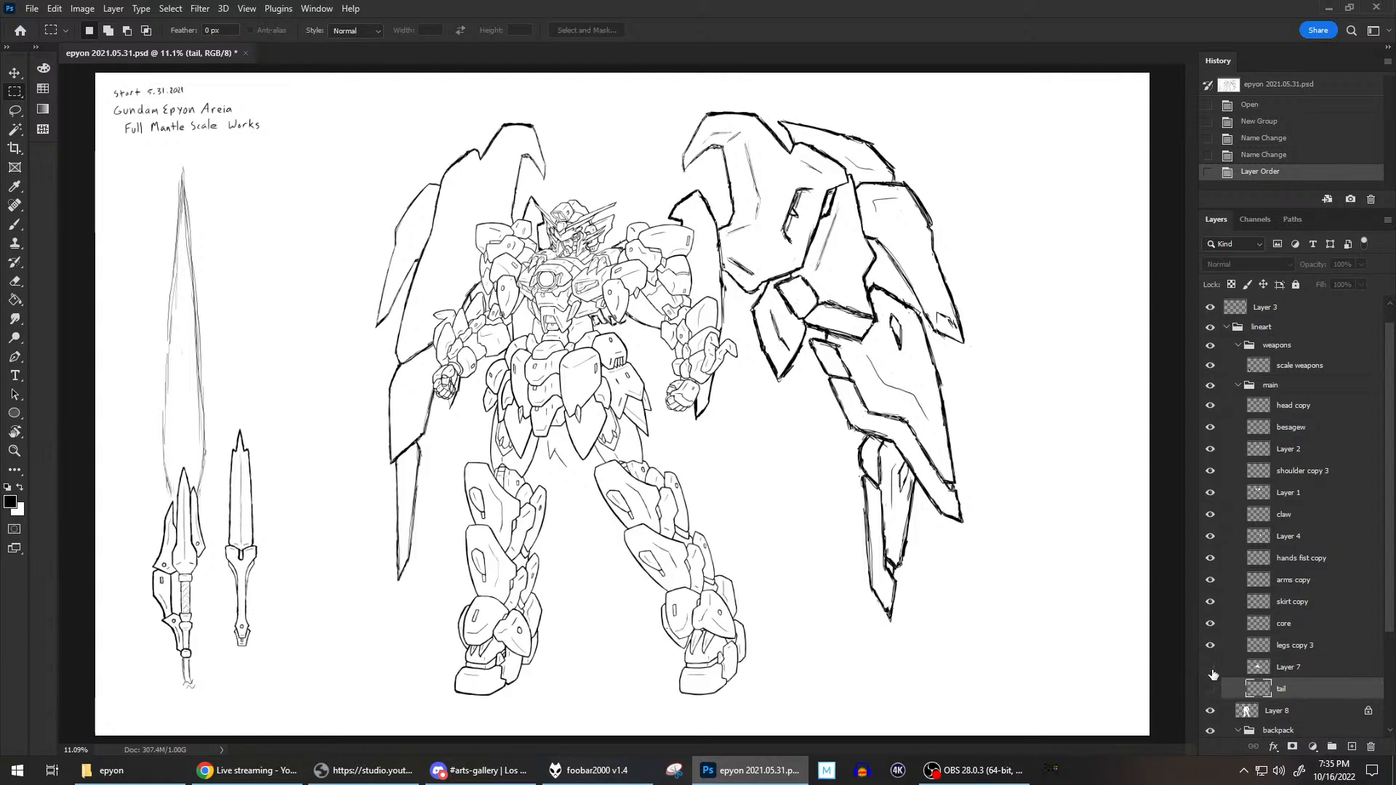
left_click(1211, 669)
left_click(1210, 689)
left_click(1210, 691)
Check the main group's layers from head copy down to skirt copy by toggling their visibility to find the stray tail lines.
scroll(1240, 585, "down", 1)
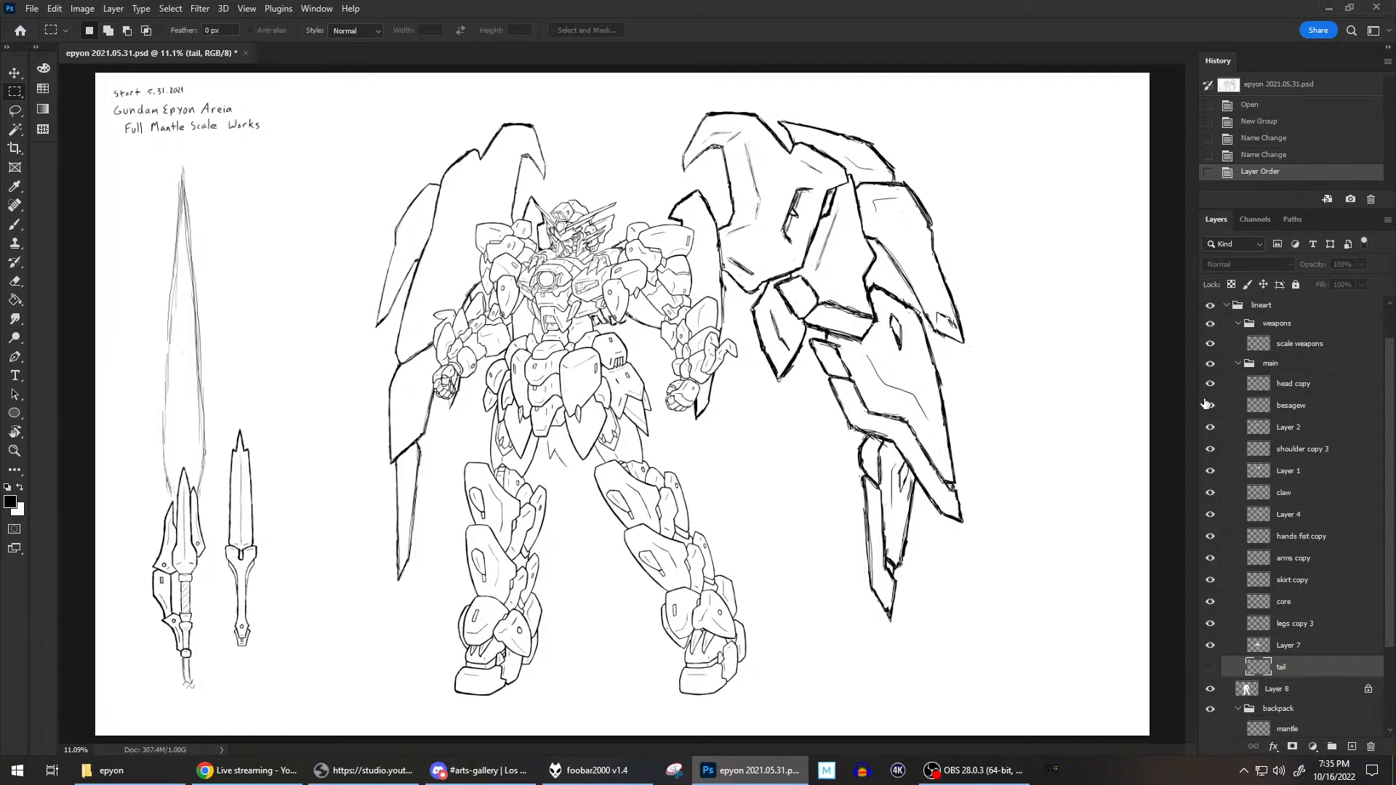
left_click(1210, 365)
left_click(1210, 365)
left_click(1210, 384)
left_click(1210, 384)
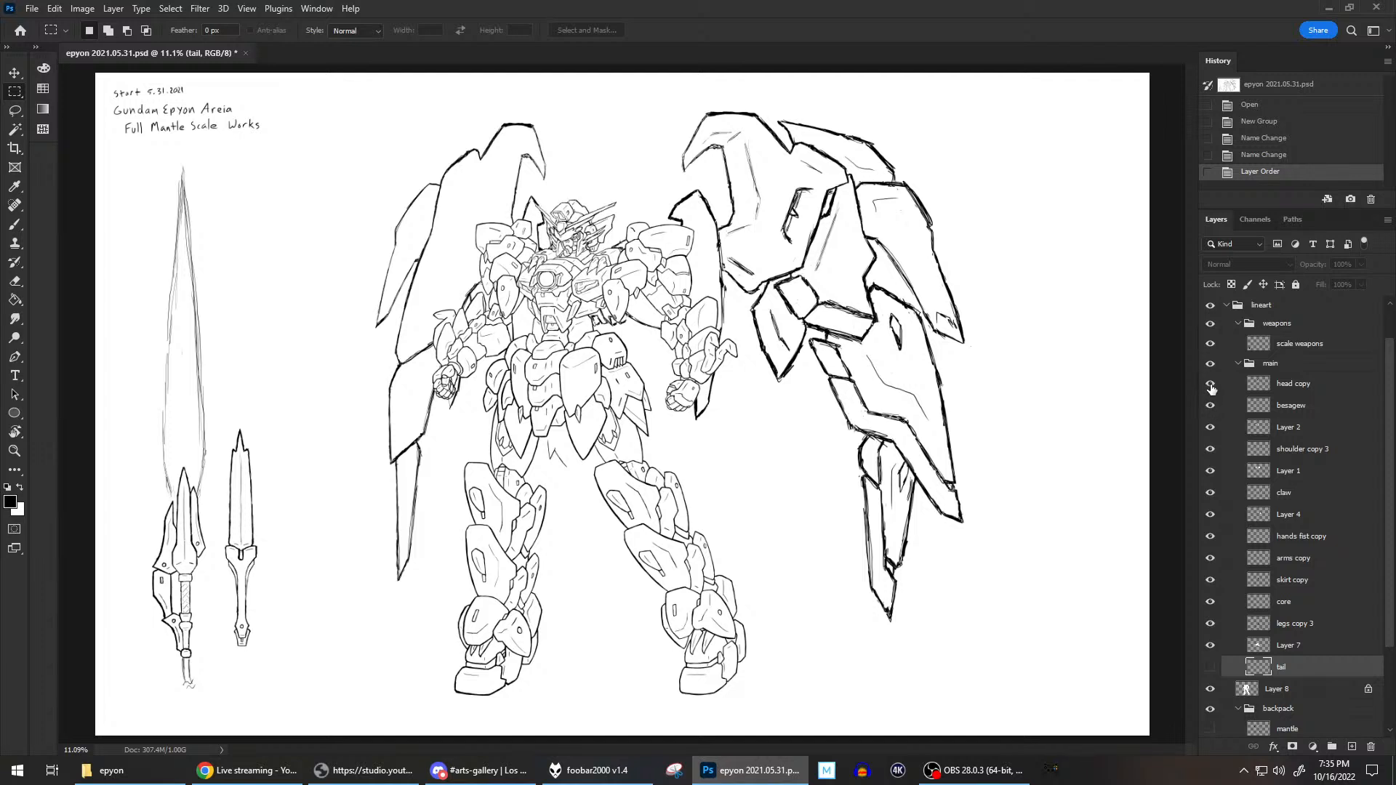
left_click(1209, 427)
left_click(1210, 427)
left_click(1210, 448)
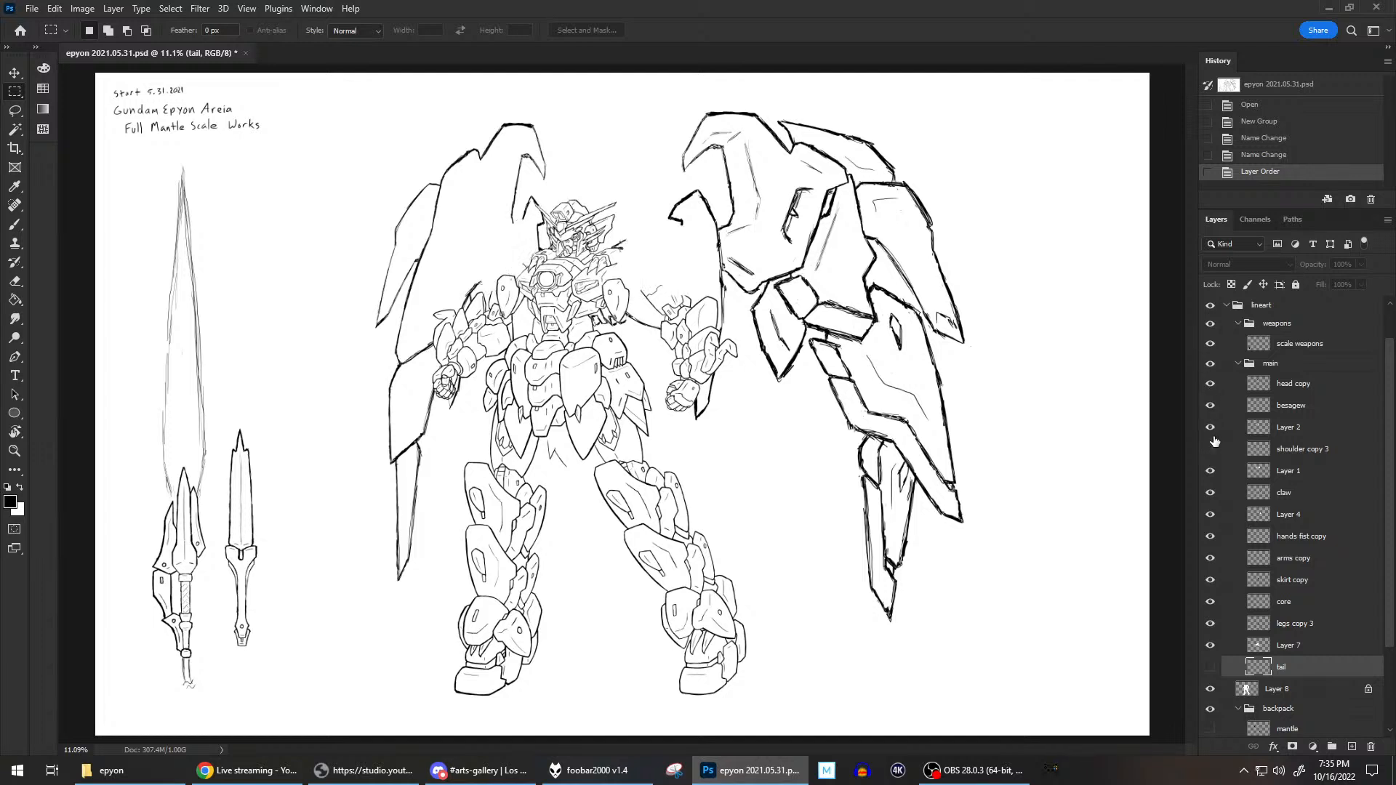
left_click(1210, 449)
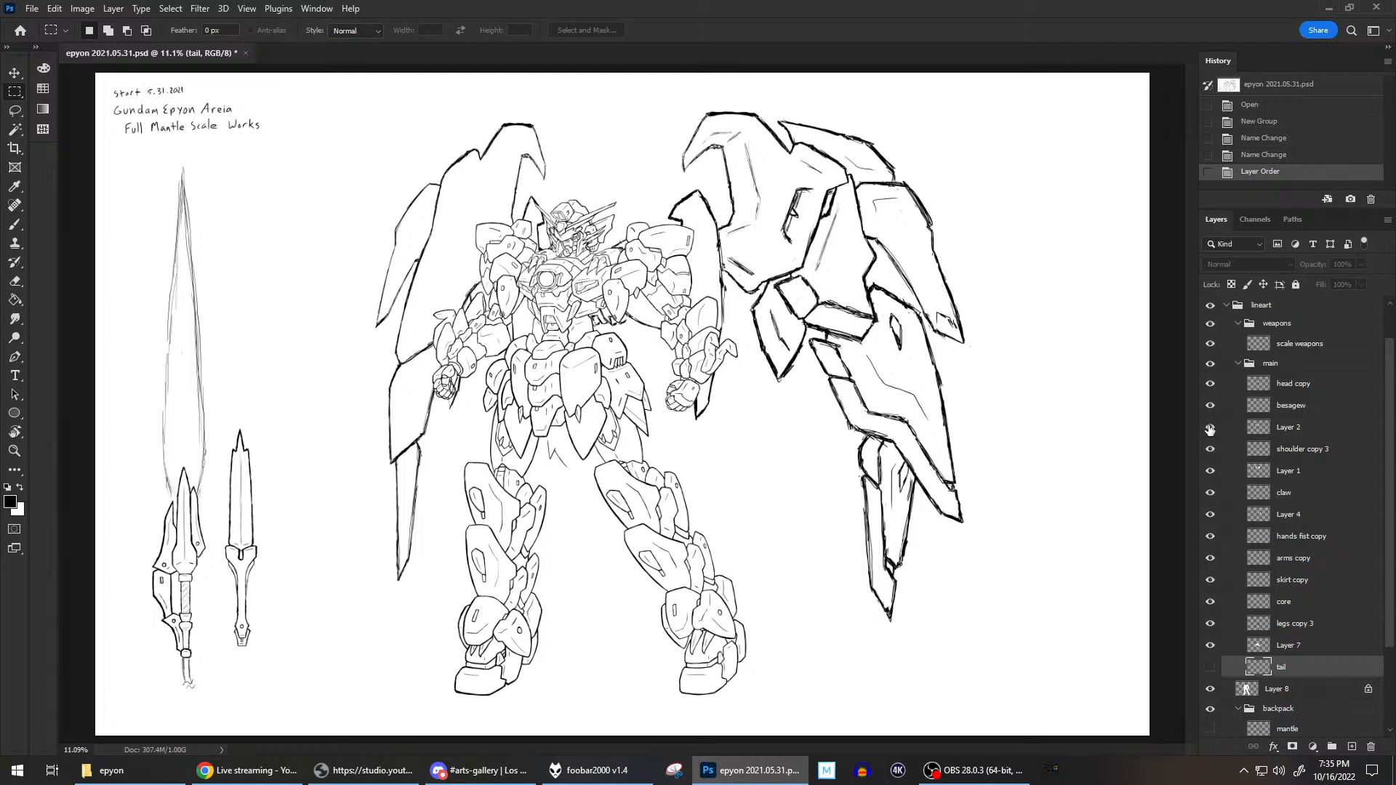
left_click(1210, 473)
left_click(1209, 473)
left_click(1210, 494)
left_click(1210, 495)
left_click(1209, 514)
left_click(1210, 514)
left_click(1210, 536)
left_click(1210, 535)
left_click(1209, 560)
left_click(1209, 560)
left_click(1209, 580)
left_click(1210, 579)
Cut the stray zigzag tail lines below the front skirt out of the skirt copy layer.
left_click(1298, 580)
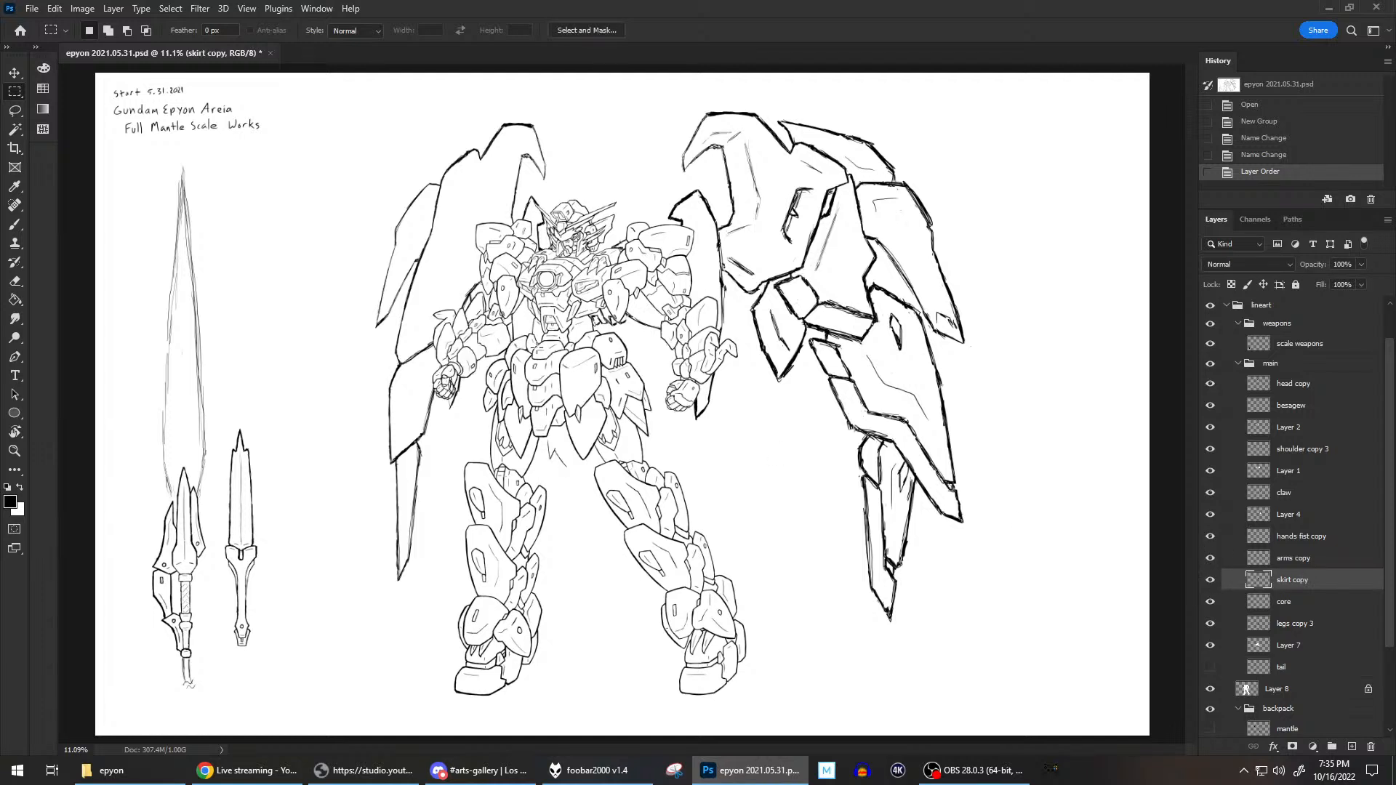
scroll(486, 409, "up", 10)
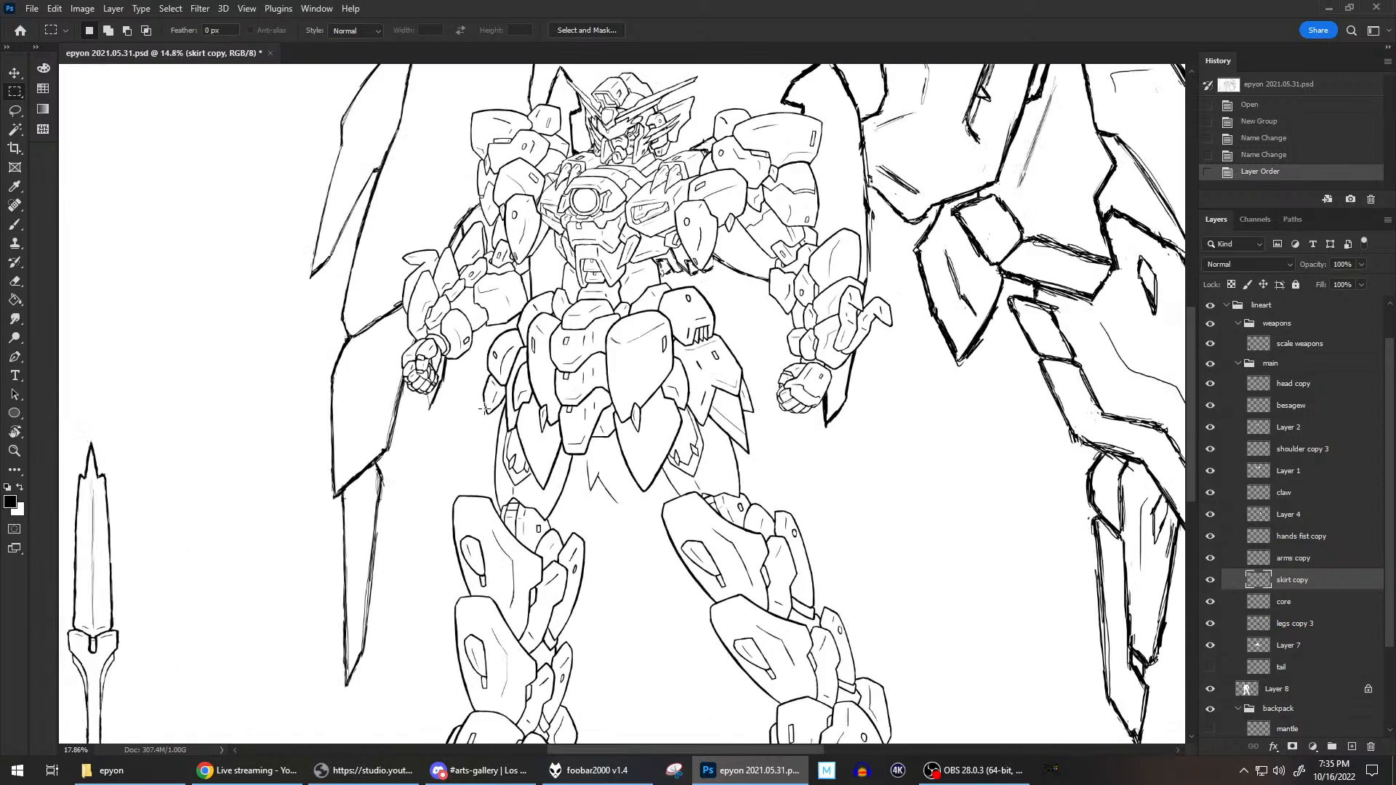
scroll(690, 452, "down", 1)
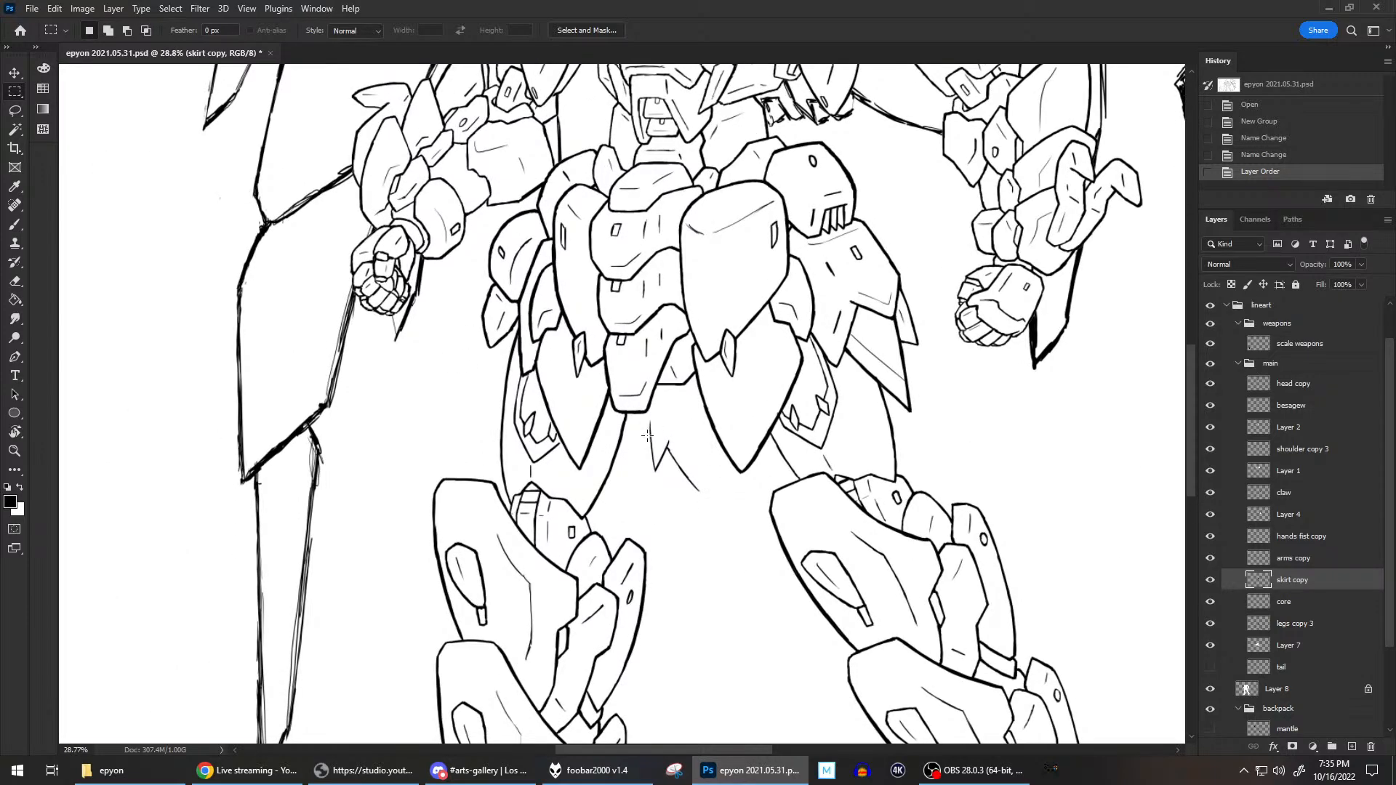
left_click_drag(645, 418, 705, 502)
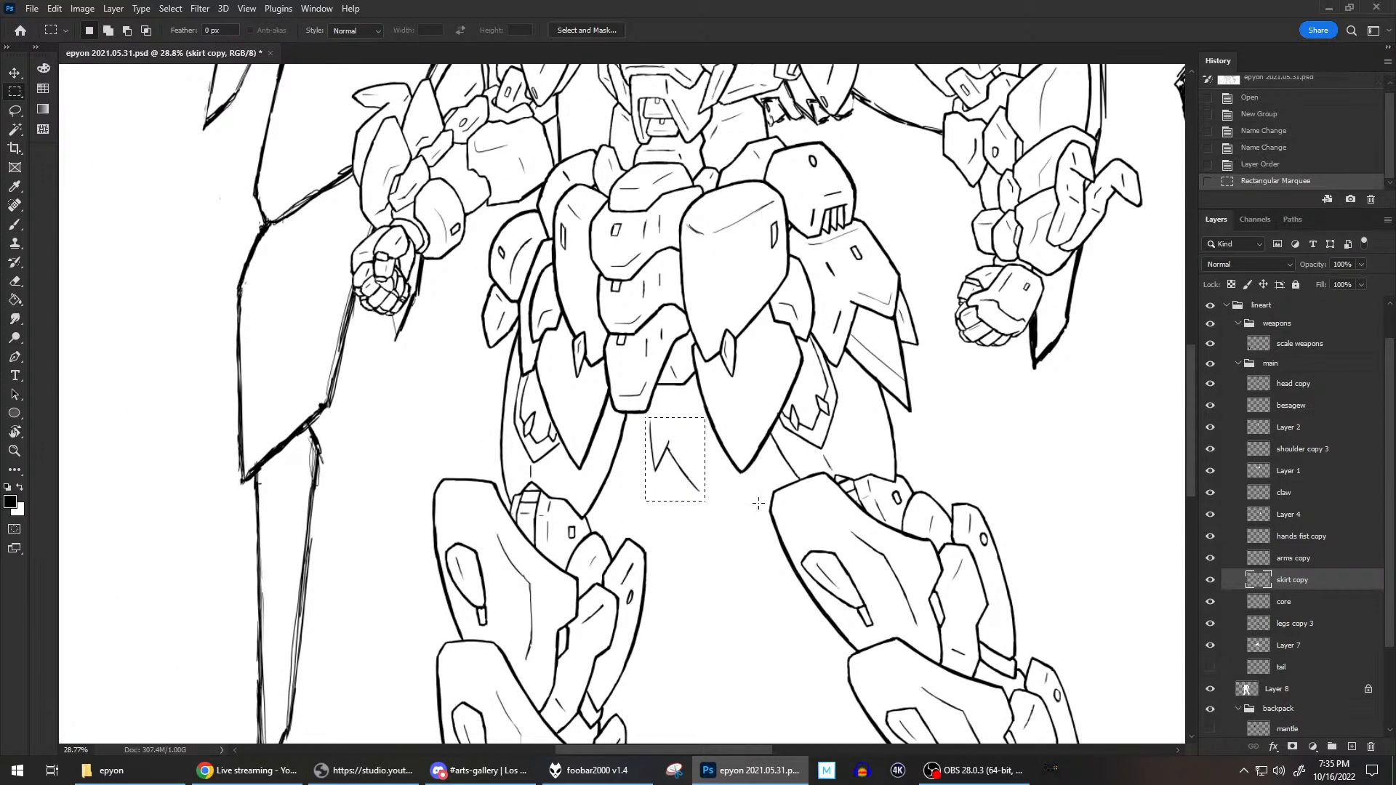
key("ctrl+x")
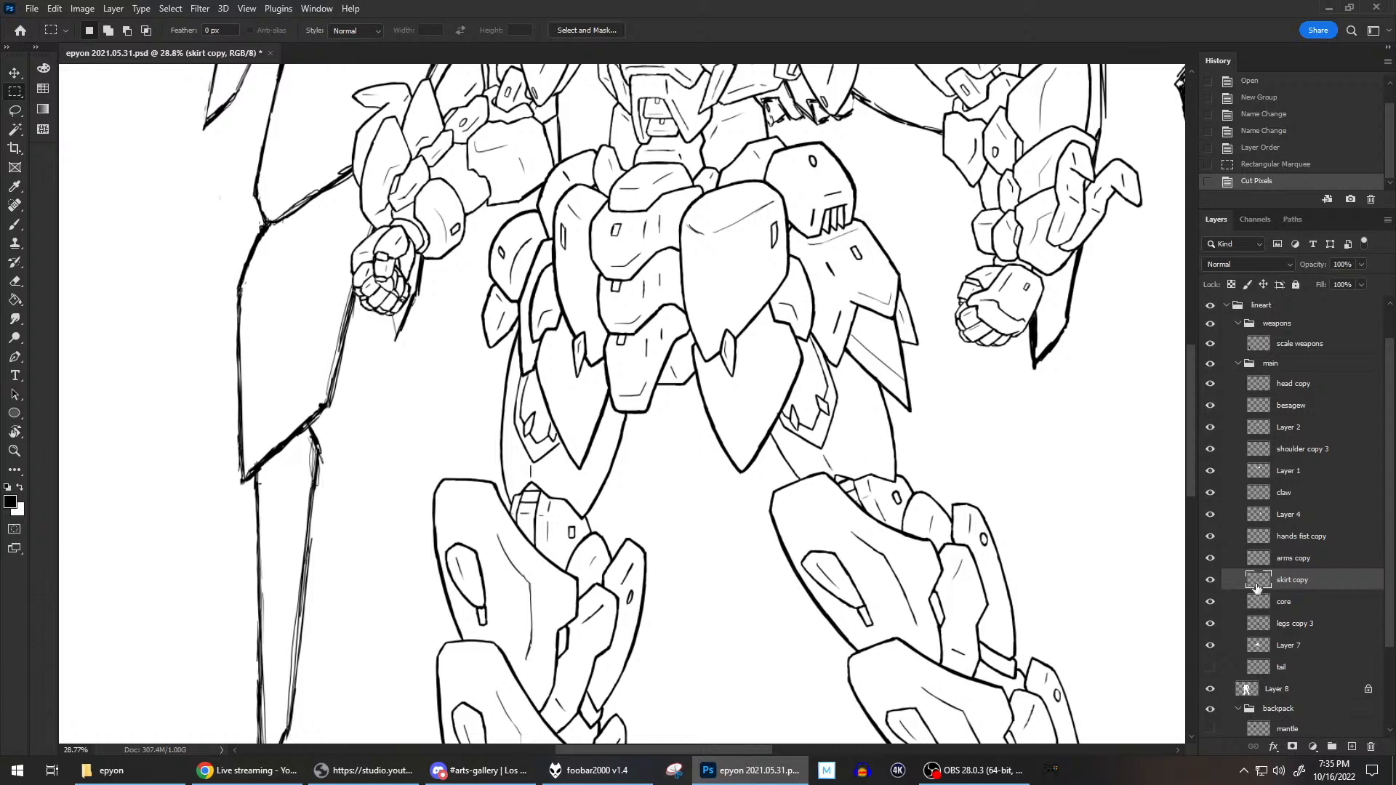
Show the tail layer, paste the cut lines in place above it and merge them down into it.
left_click(1293, 669)
left_click(1210, 667)
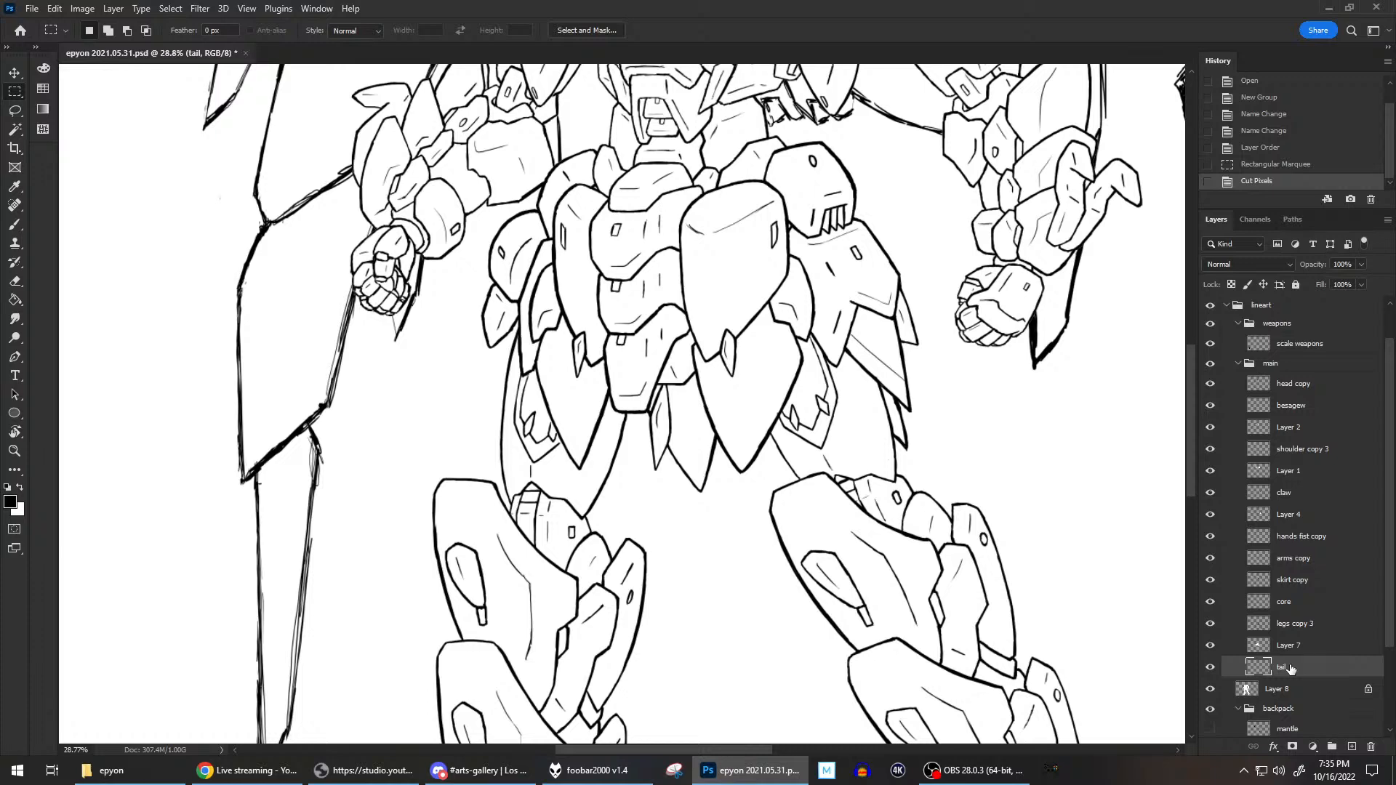
key("ctrl+shift+v")
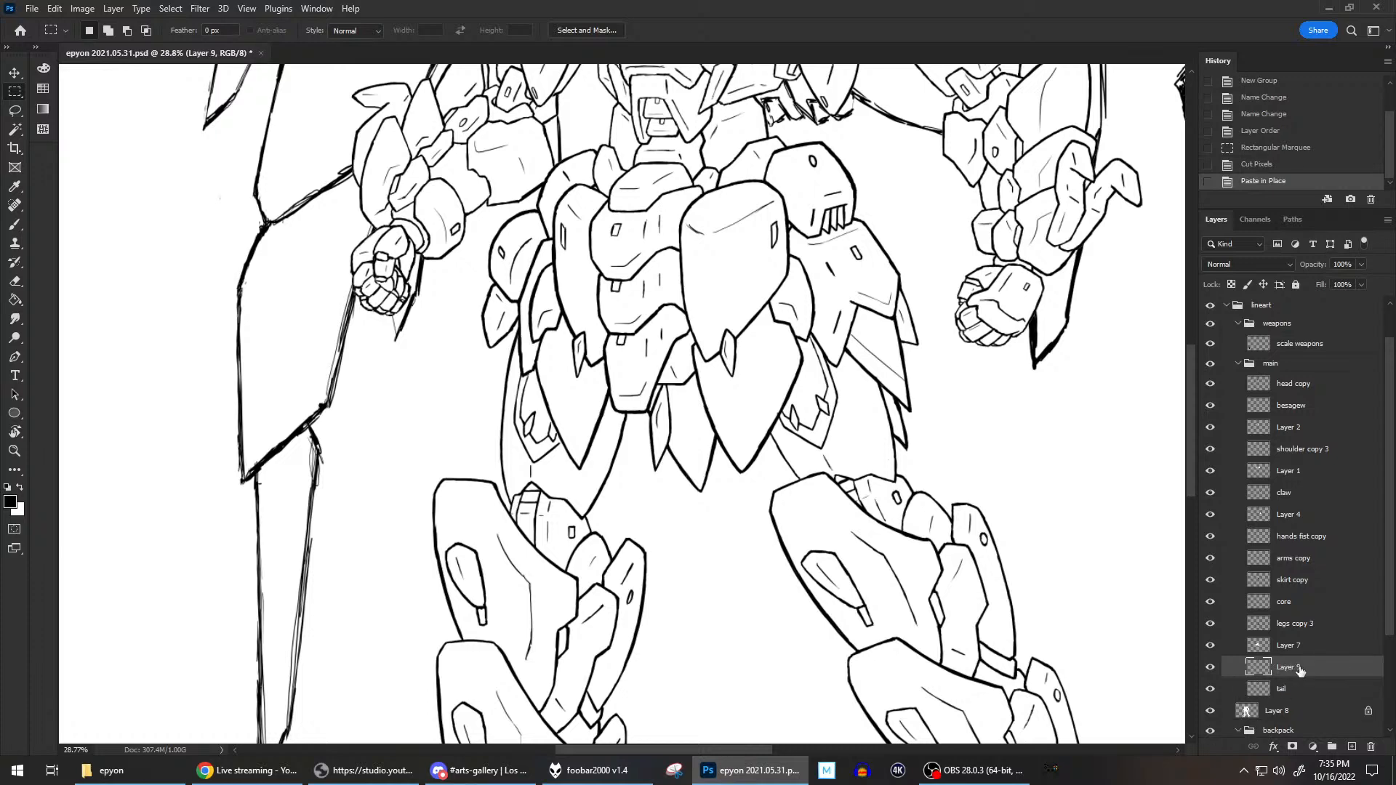
key("ctrl+e")
left_click(1212, 668)
left_click(1212, 668)
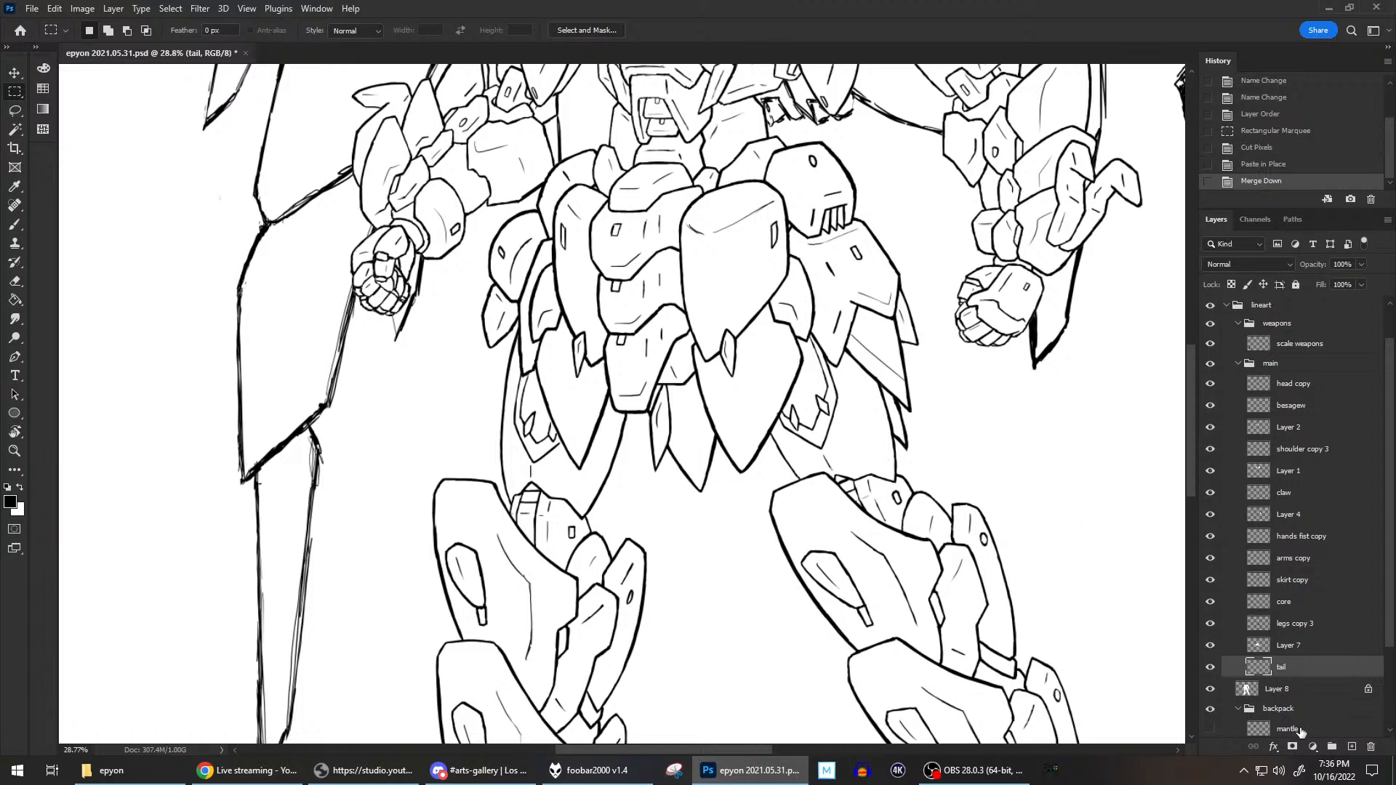
Try a short brushed detail line inside the larger tail plate between the legs and undo it.
left_click(15, 225)
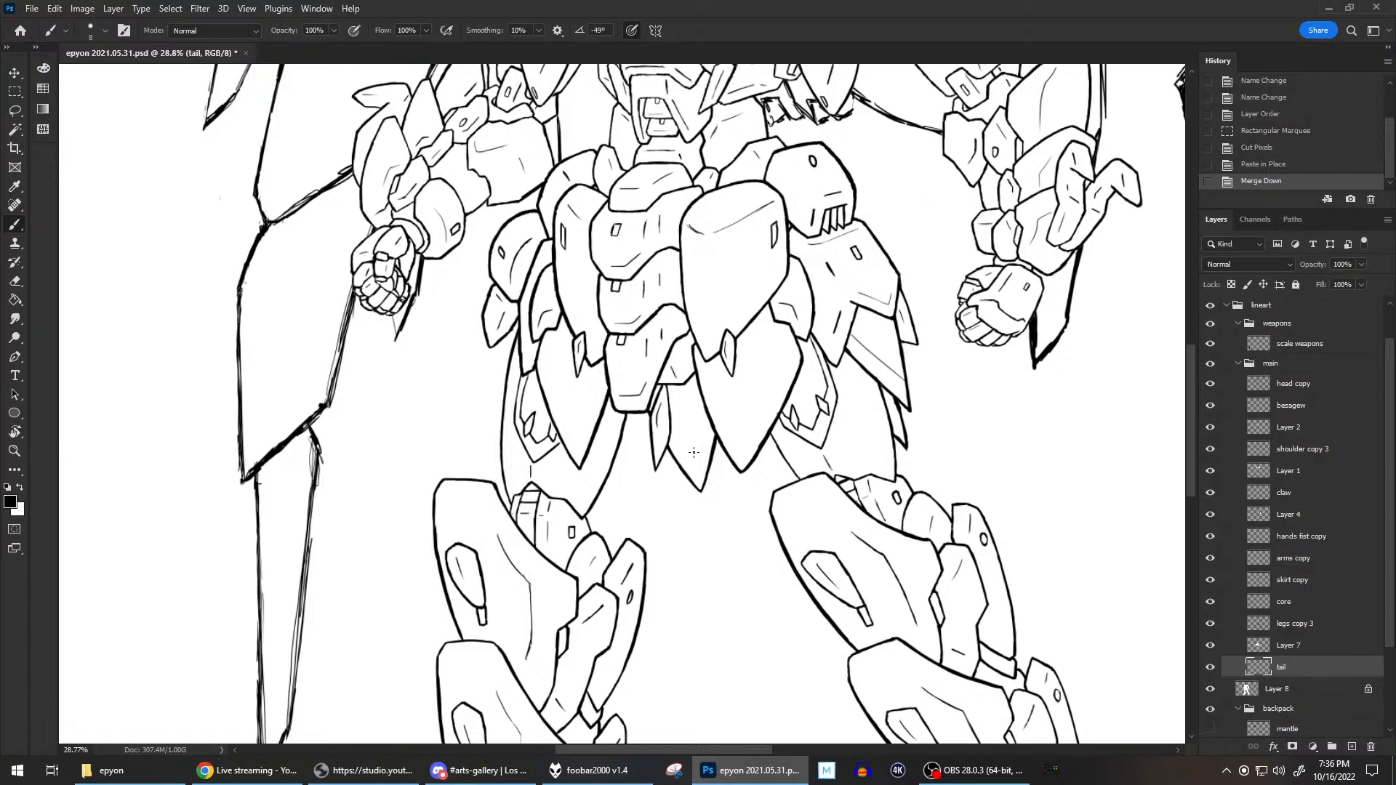
mouse_move(678, 440)
left_mouse_down()
mouse_move(698, 462)
mouse_move(701, 447)
left_mouse_up()
key("ctrl+z")
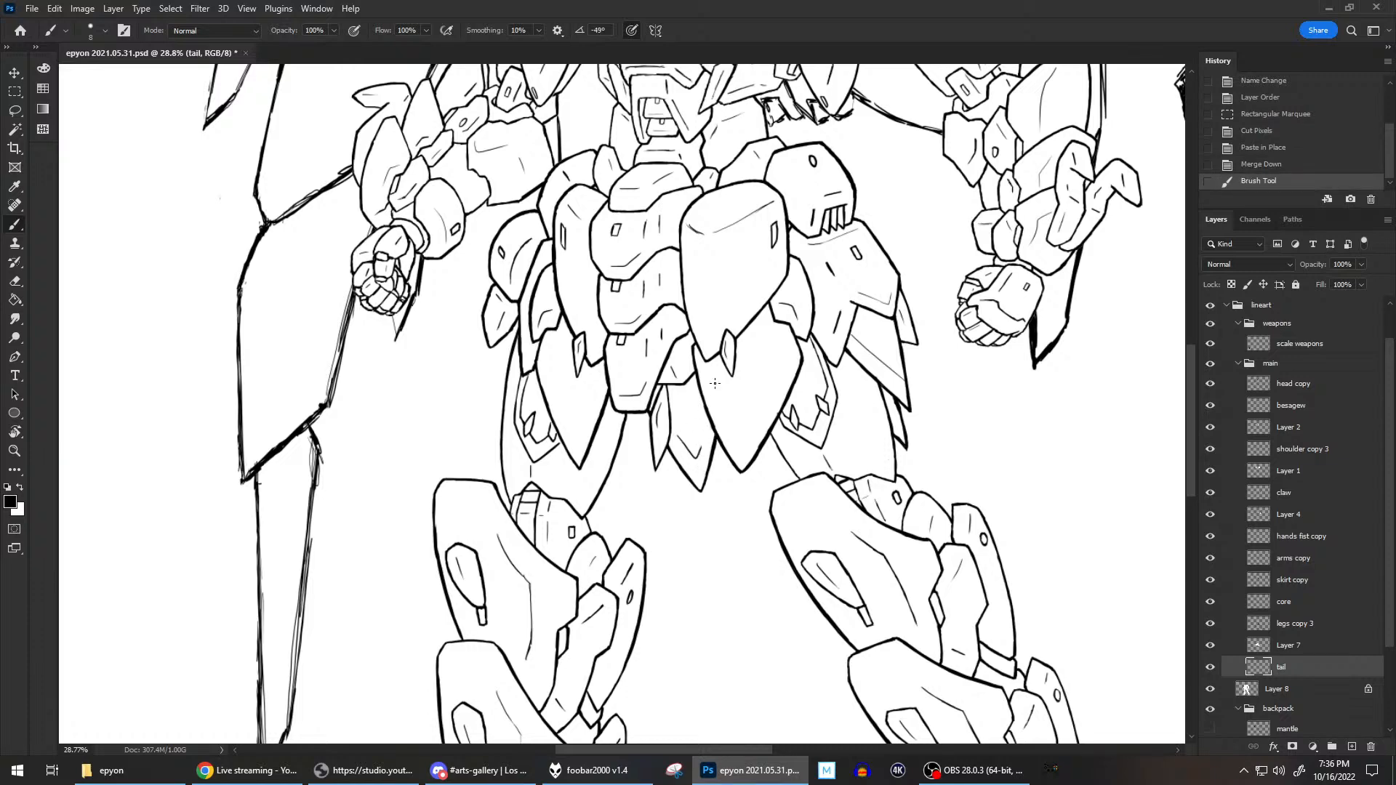
scroll(715, 383, "down", 5)
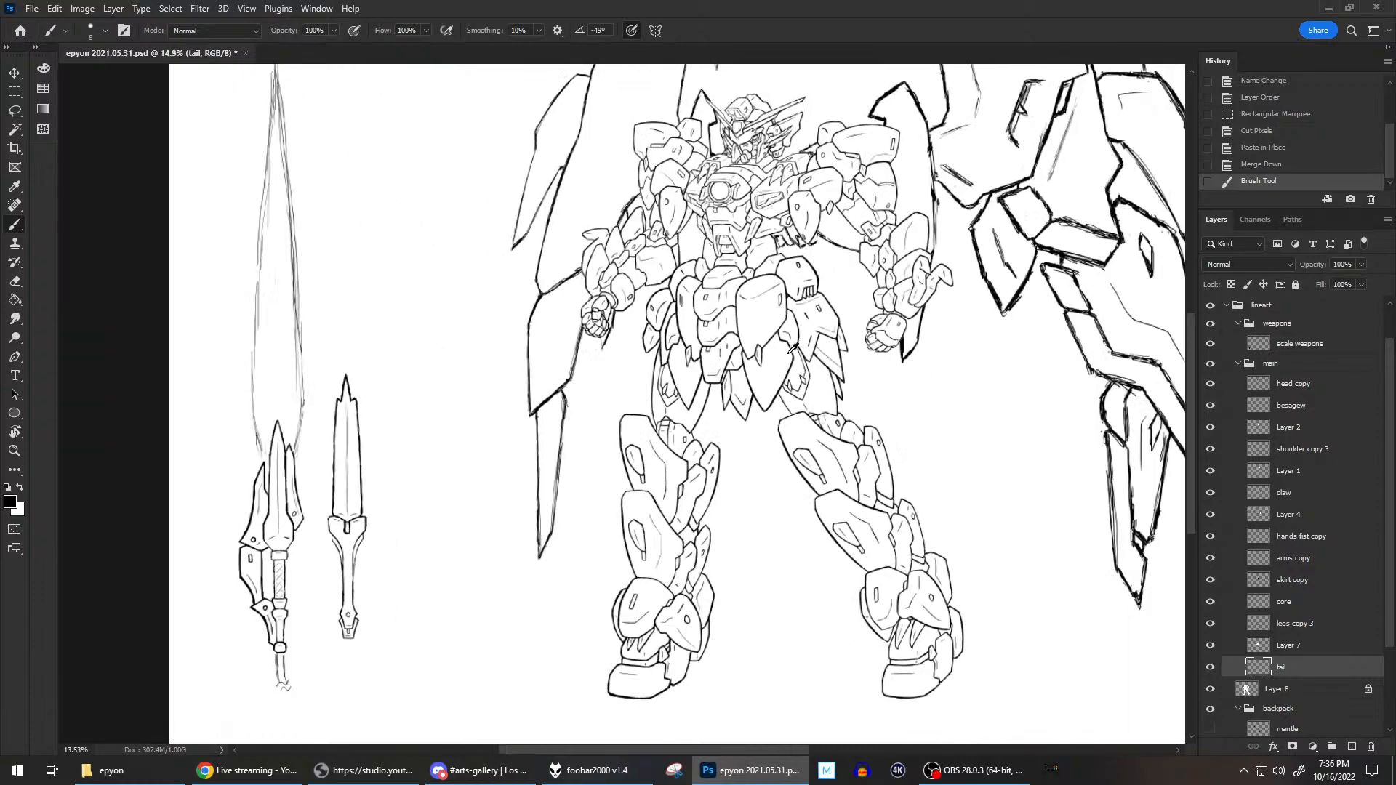
scroll(627, 392, "up", 1)
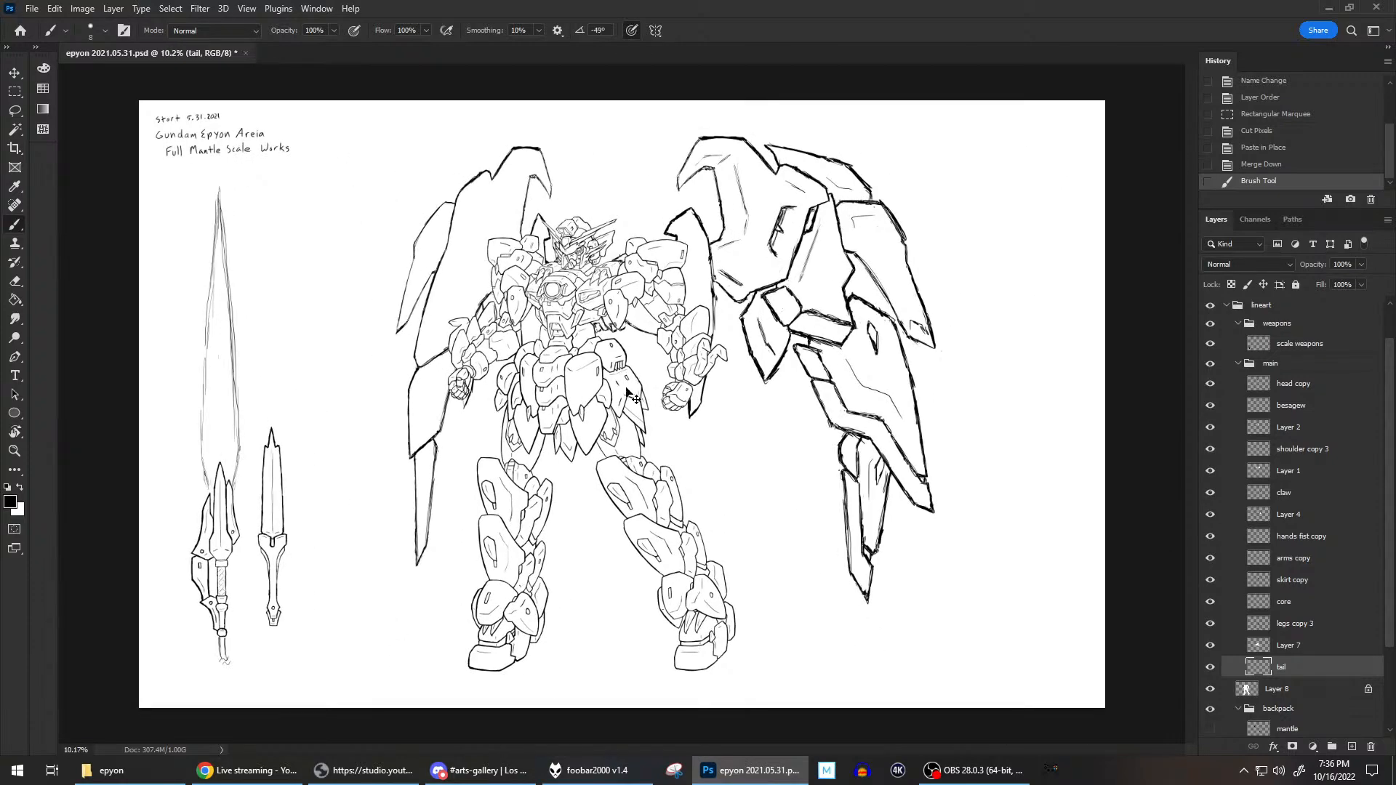
key("ctrl+z")
Brush thin inner contour lines inside the tail plates below the front skirt on the tail layer.
scroll(598, 435, "up", 4)
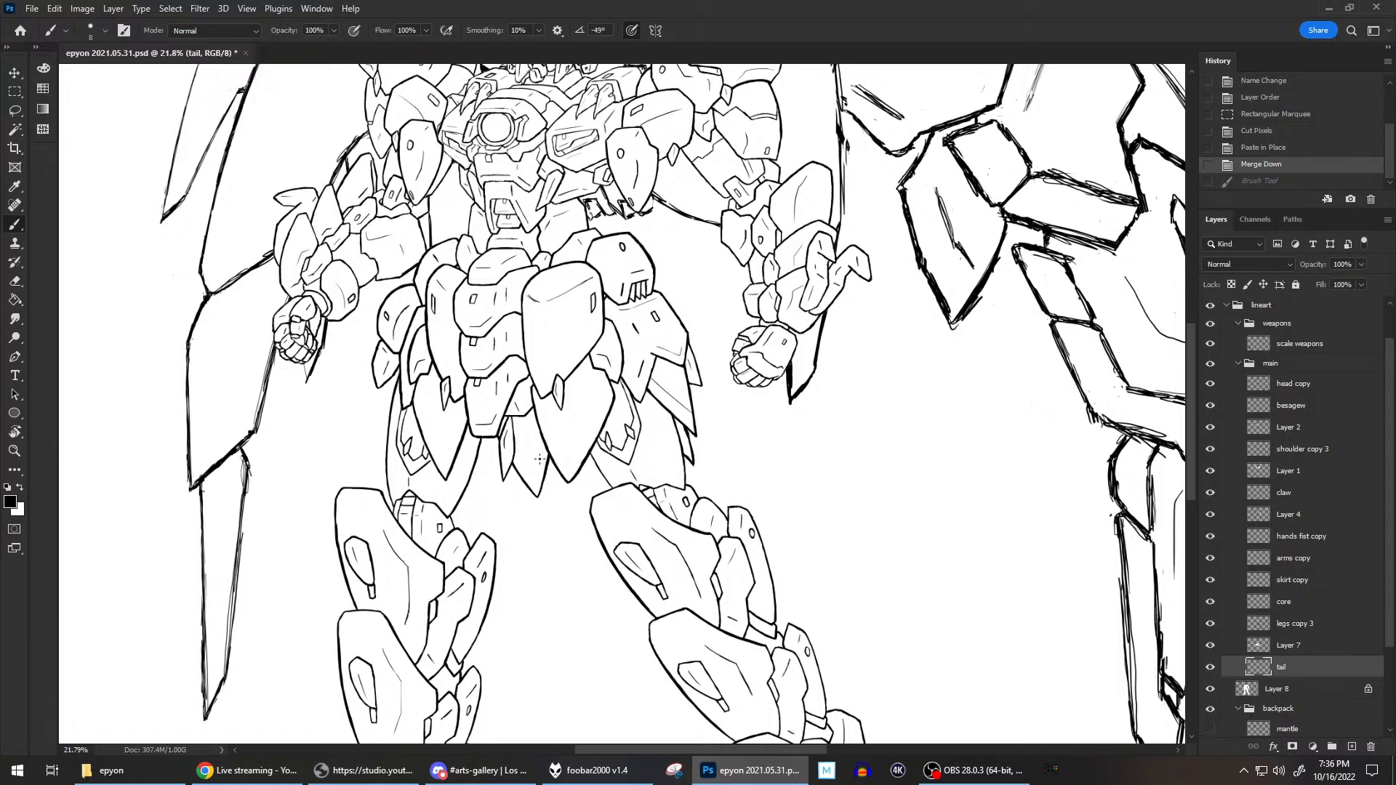
scroll(539, 458, "up", 2)
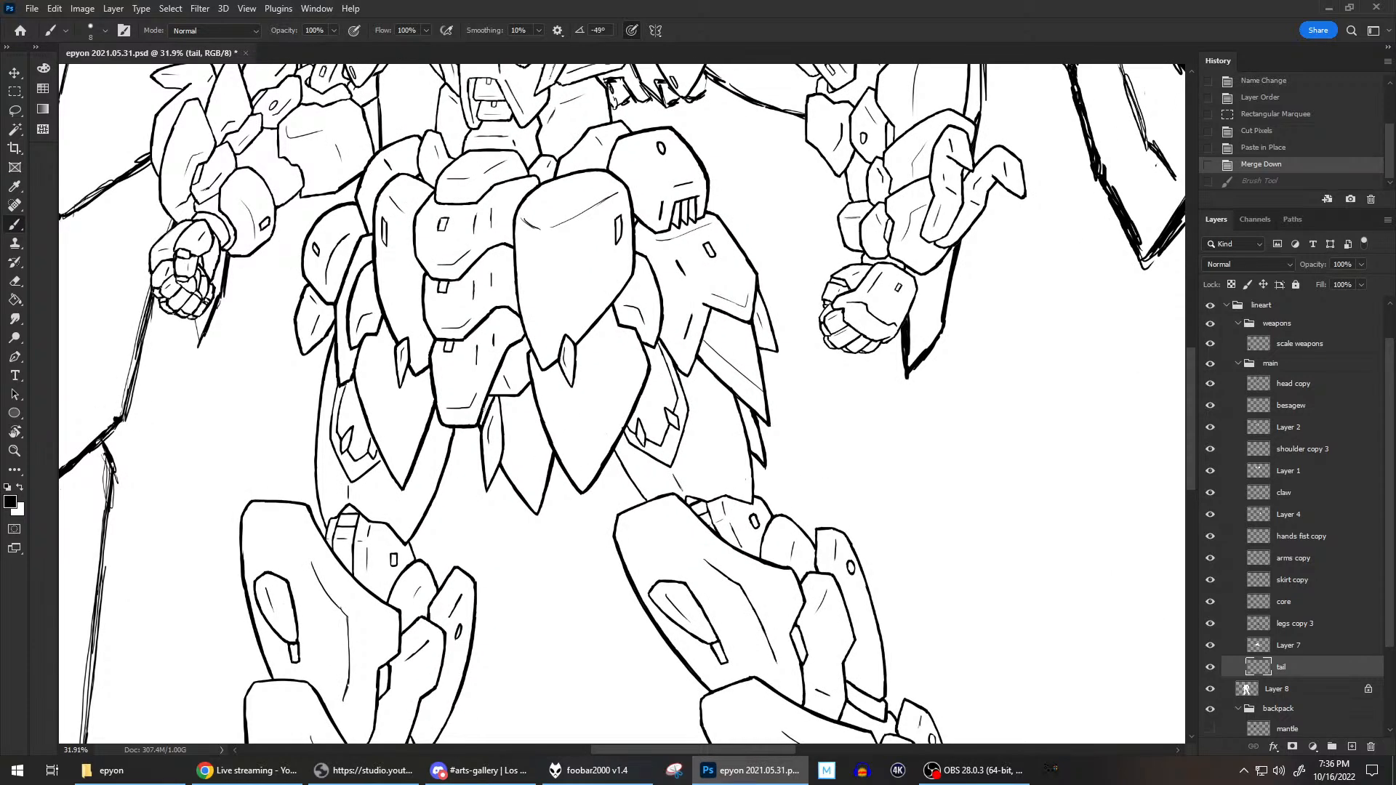
left_click_drag(484, 408, 493, 397)
mouse_move(505, 444)
left_mouse_down()
mouse_move(529, 429)
mouse_move(516, 452)
mouse_move(503, 443)
mouse_move(525, 444)
mouse_move(506, 442)
mouse_move(523, 472)
mouse_move(536, 441)
mouse_move(530, 481)
mouse_move(555, 394)
mouse_move(546, 429)
left_mouse_up()
key("ctrl+z")
key("ctrl+z")
key("ctrl+z")
key("ctrl+z")
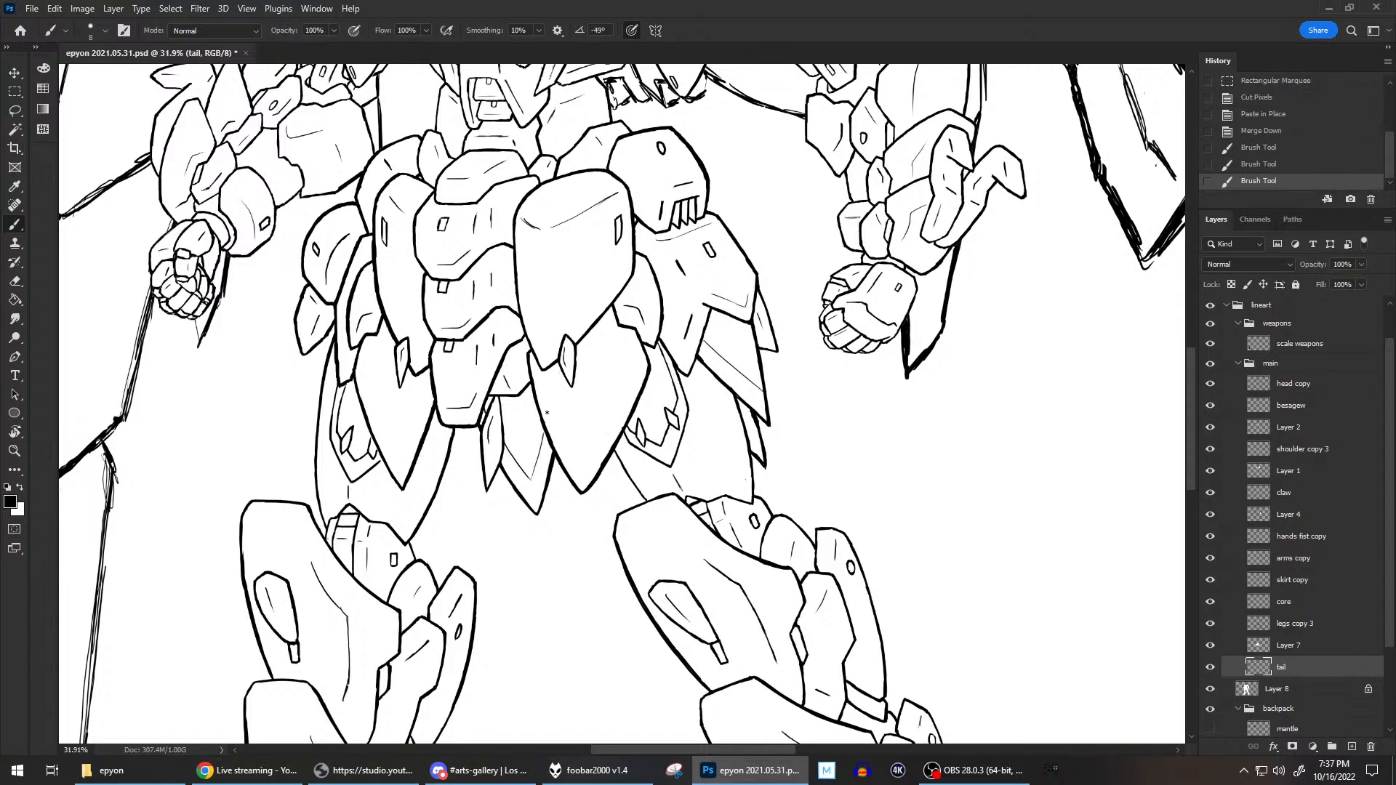
left_click_drag(531, 480, 546, 428)
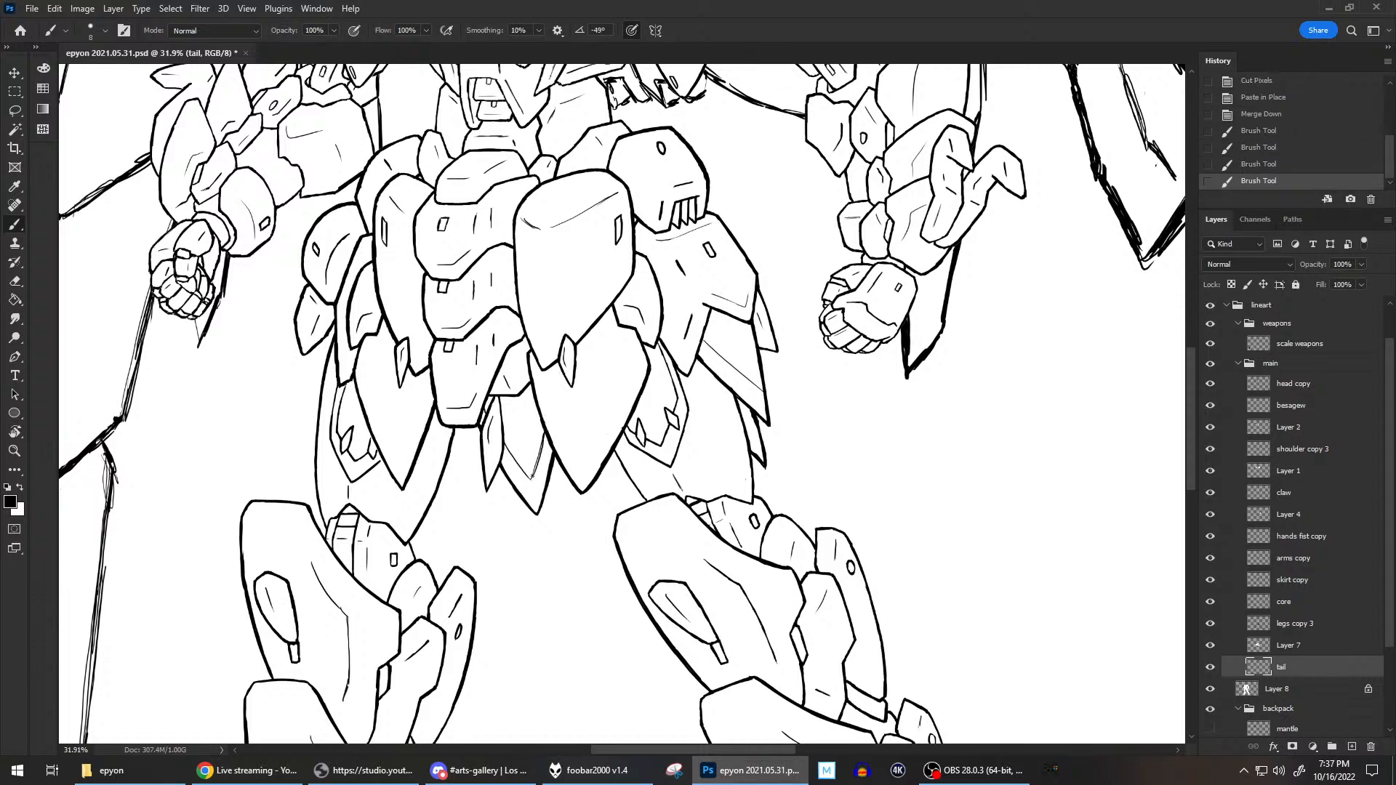
left_click_drag(530, 482, 541, 461)
mouse_move(547, 449)
left_mouse_down()
mouse_move(544, 429)
mouse_move(538, 445)
left_mouse_up()
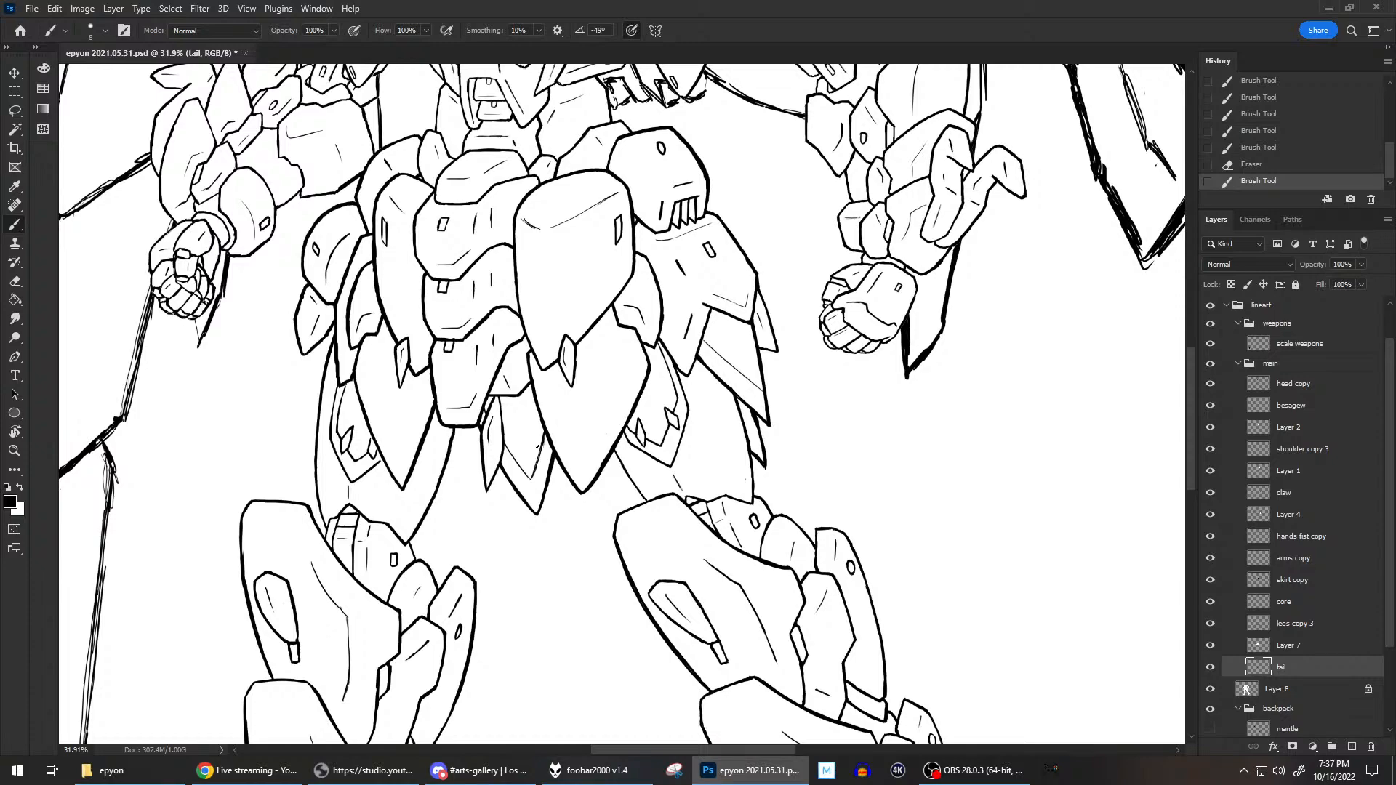
Review the whole figure and check what the backpack layer contains by toggling its visibility.
scroll(538, 447, "down", 8)
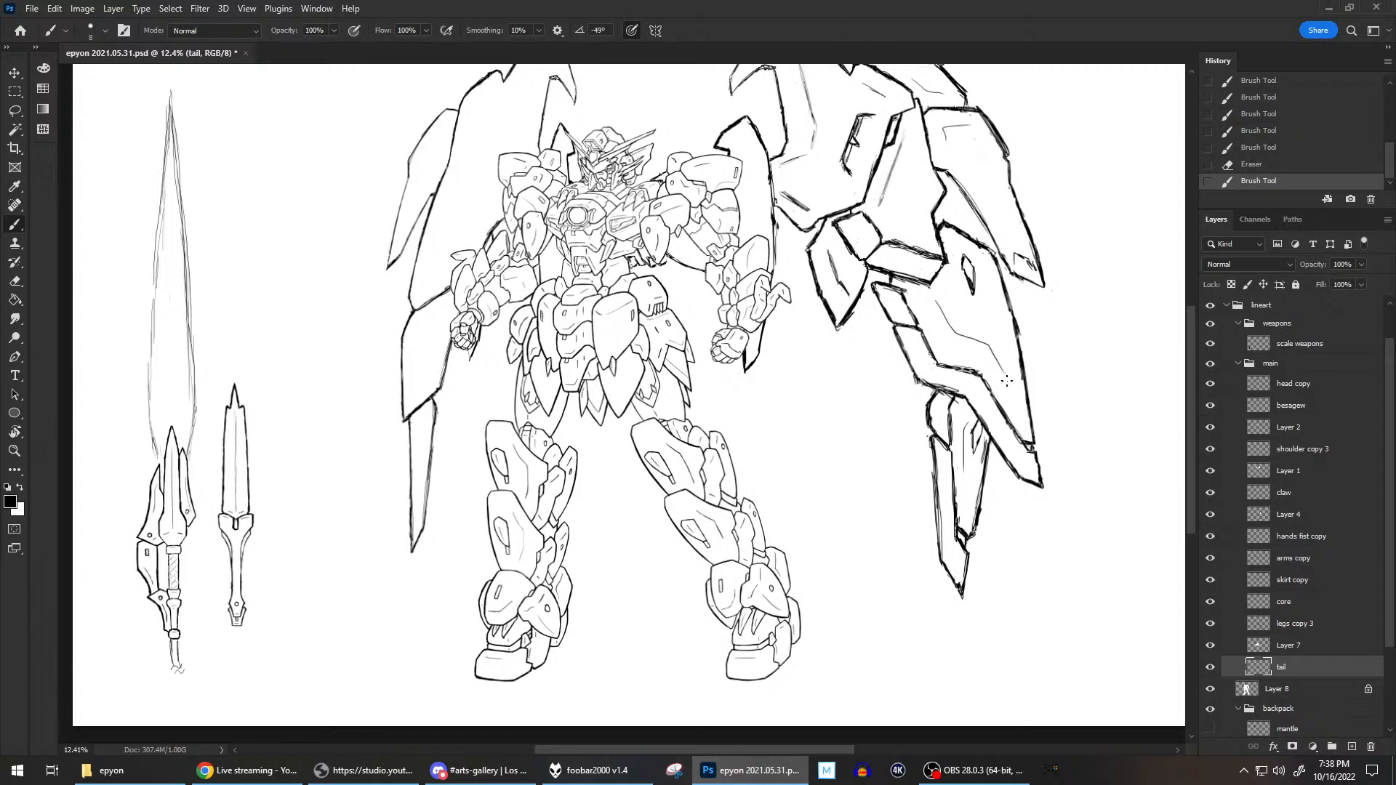
scroll(945, 394, "up", 2)
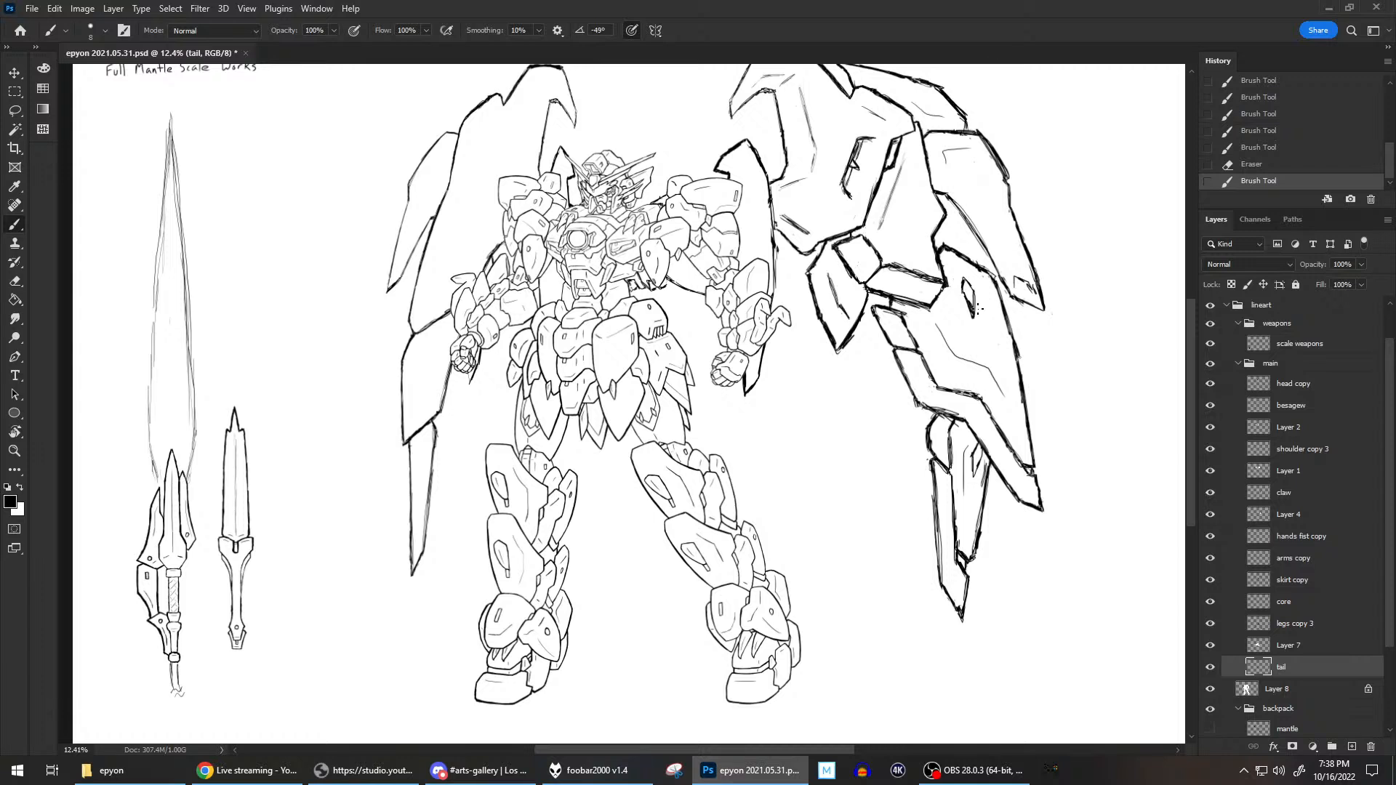
scroll(976, 309, "up", 1)
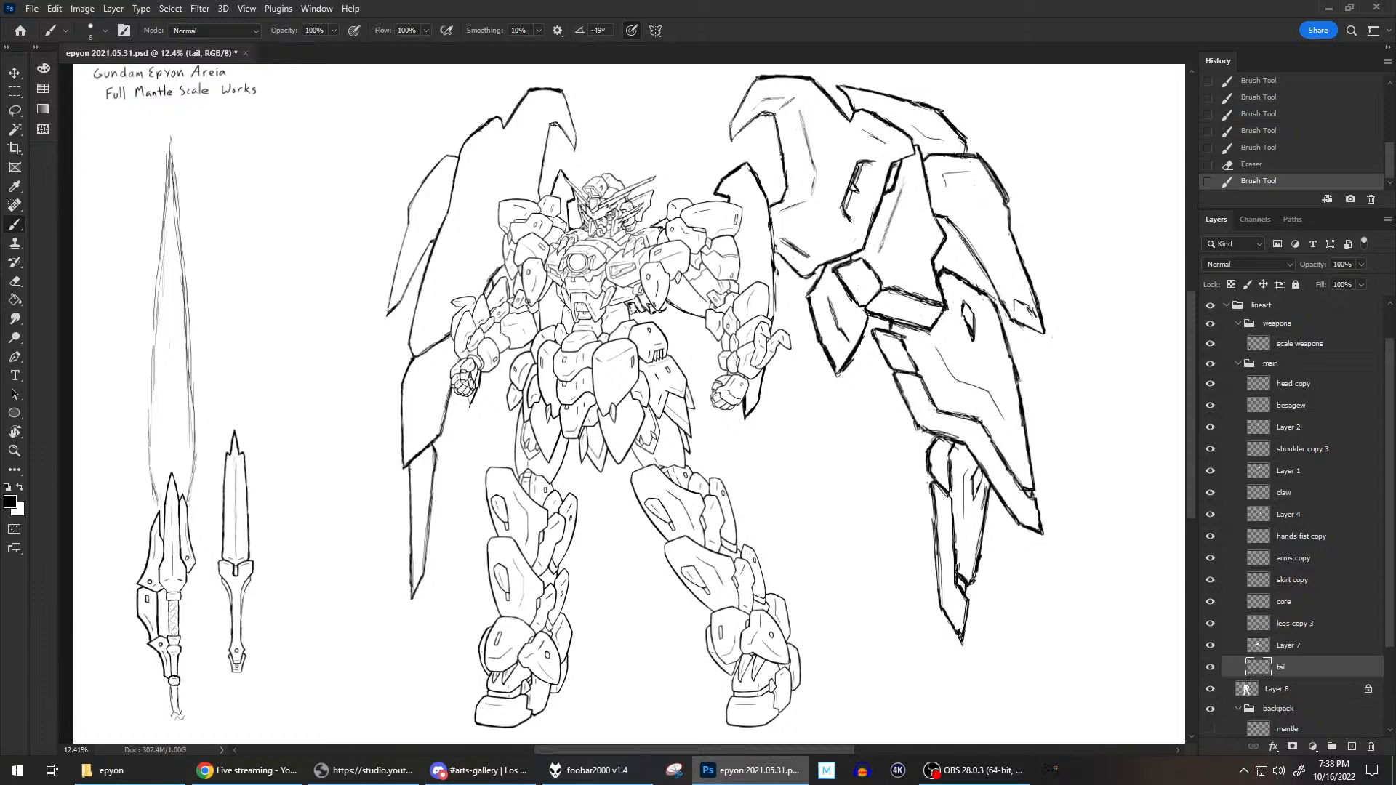
scroll(919, 229, "down", 1)
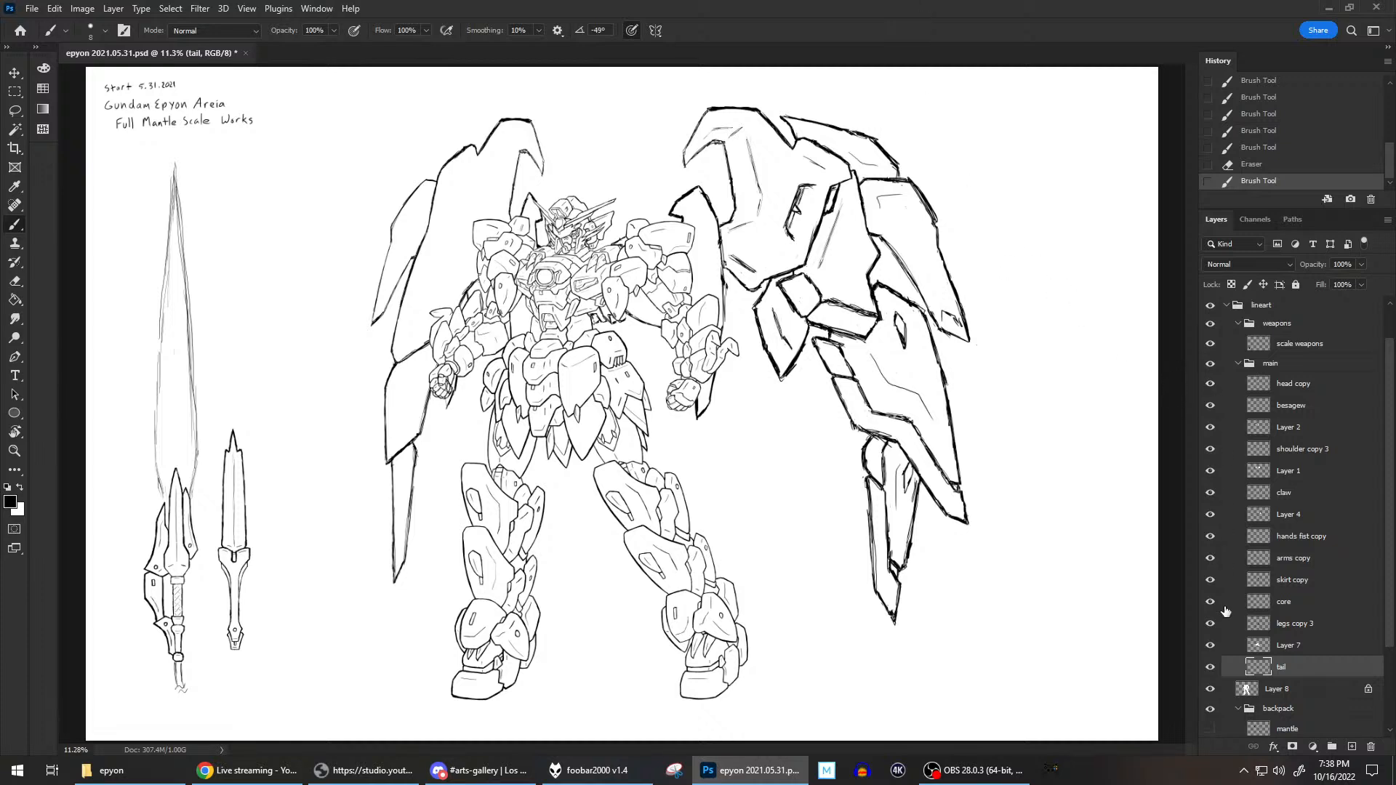
scroll(1248, 660, "down", 3)
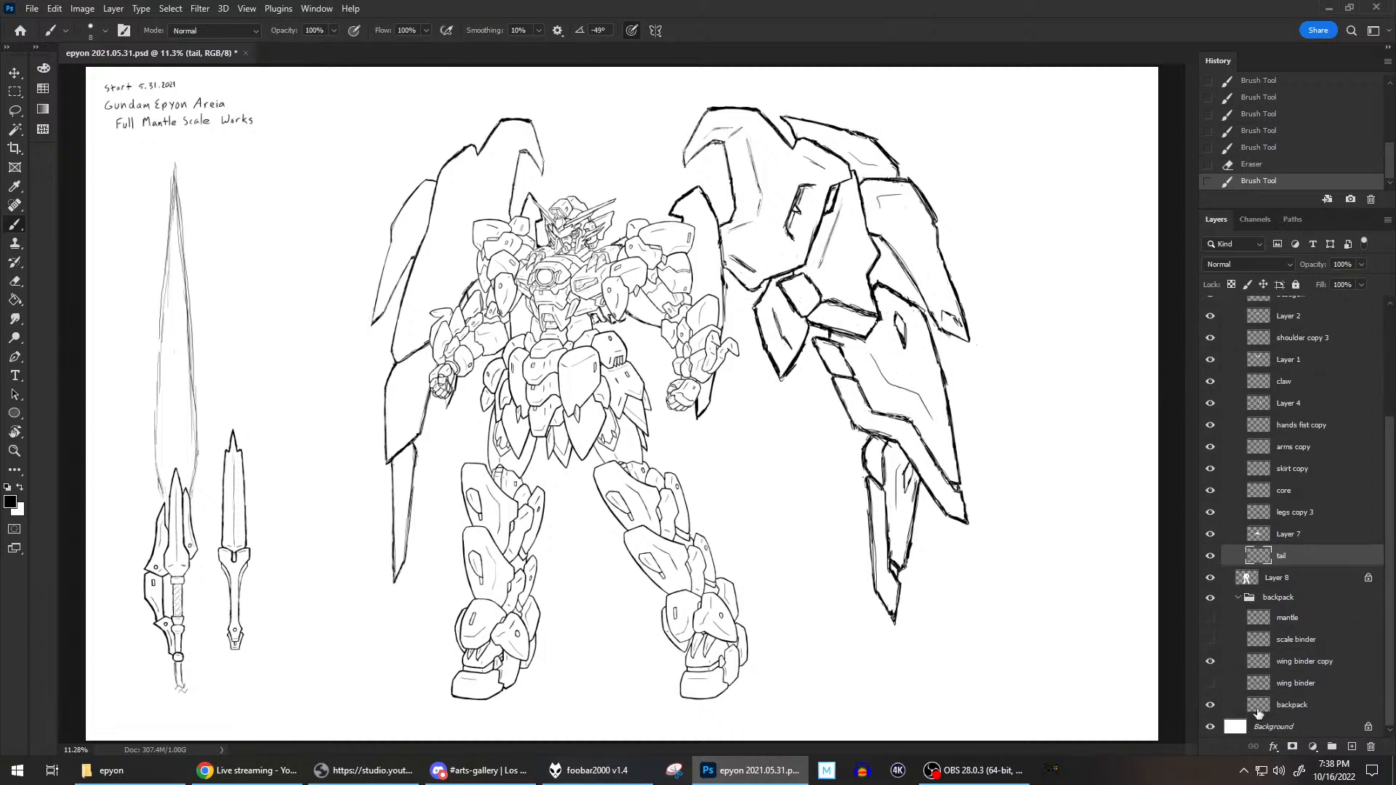
left_click(1267, 706)
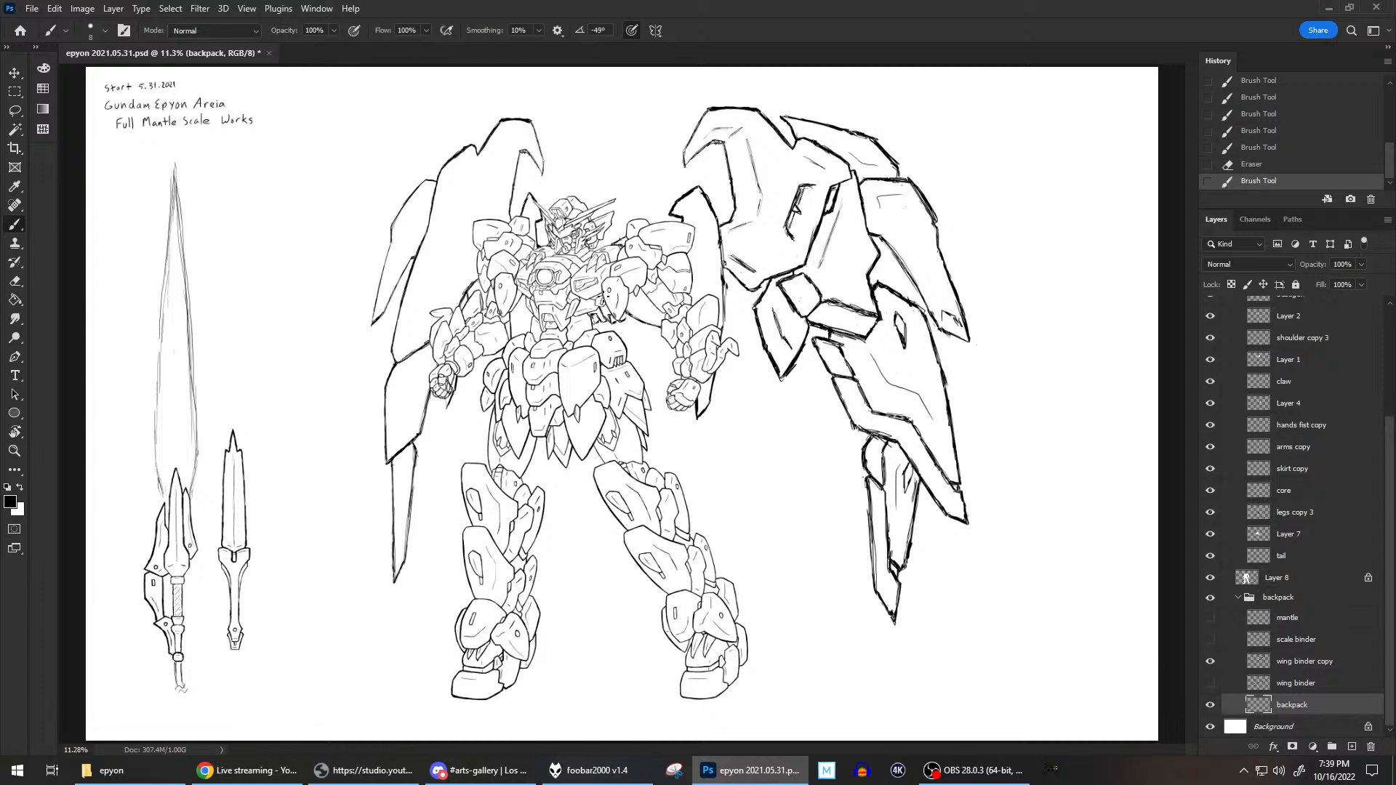
left_click(1210, 705)
left_click(1209, 706)
Collapse the main group and select the wing binder copy layer in the backpack group.
left_click(1295, 550)
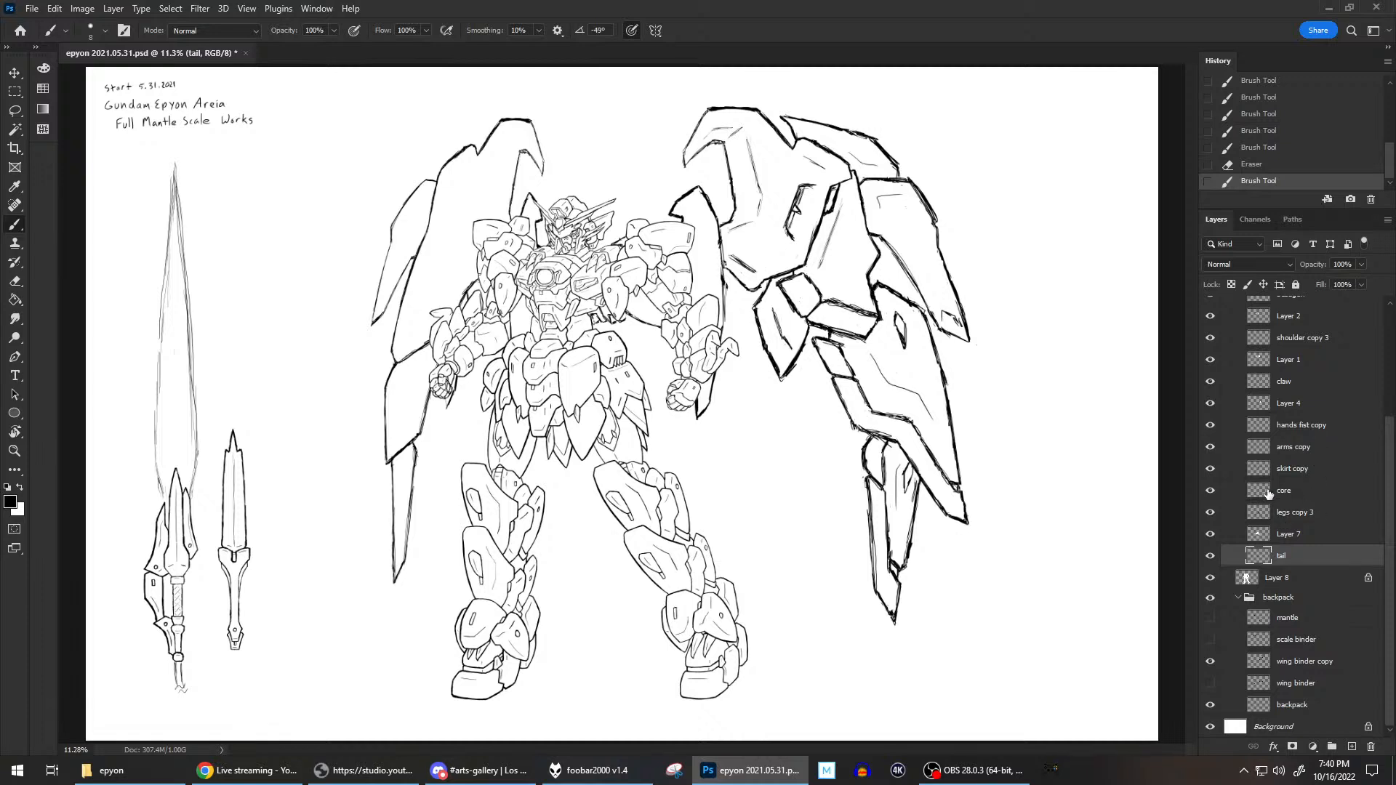
scroll(1272, 525, "up", 2)
left_click(1239, 340)
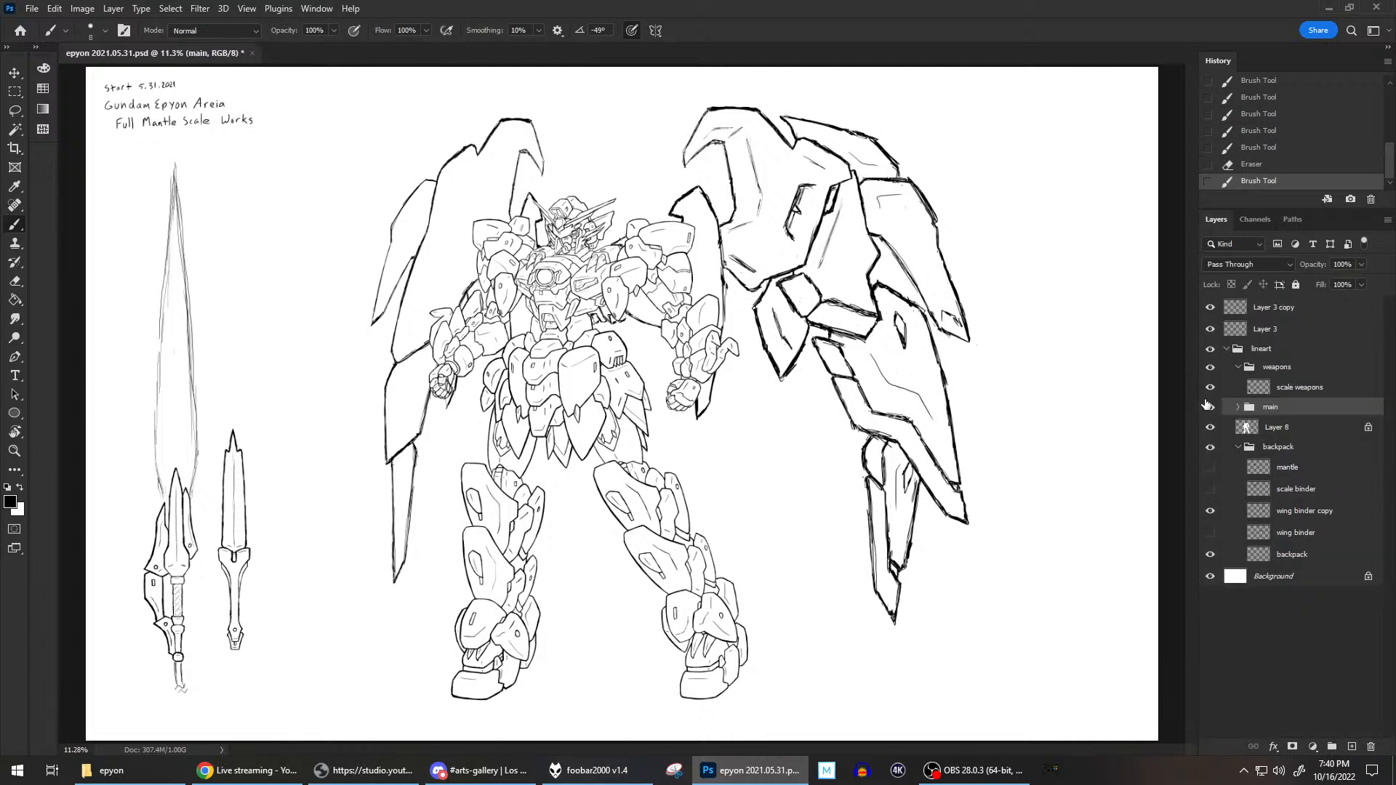
left_click(1306, 513)
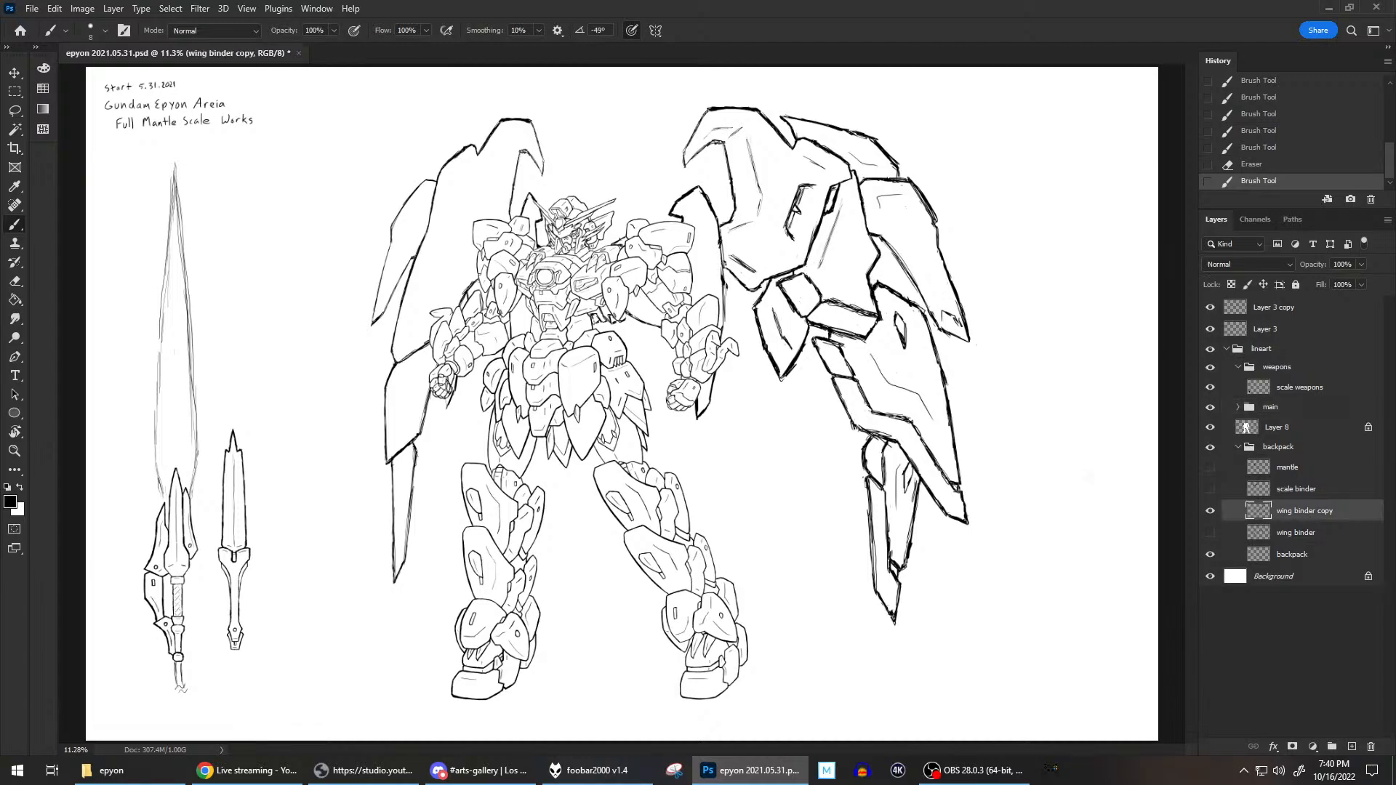
Thin and redraw the small notch at the upper end of the wing binder's central panel line with the Eraser and Brush.
scroll(851, 242, "up", 5)
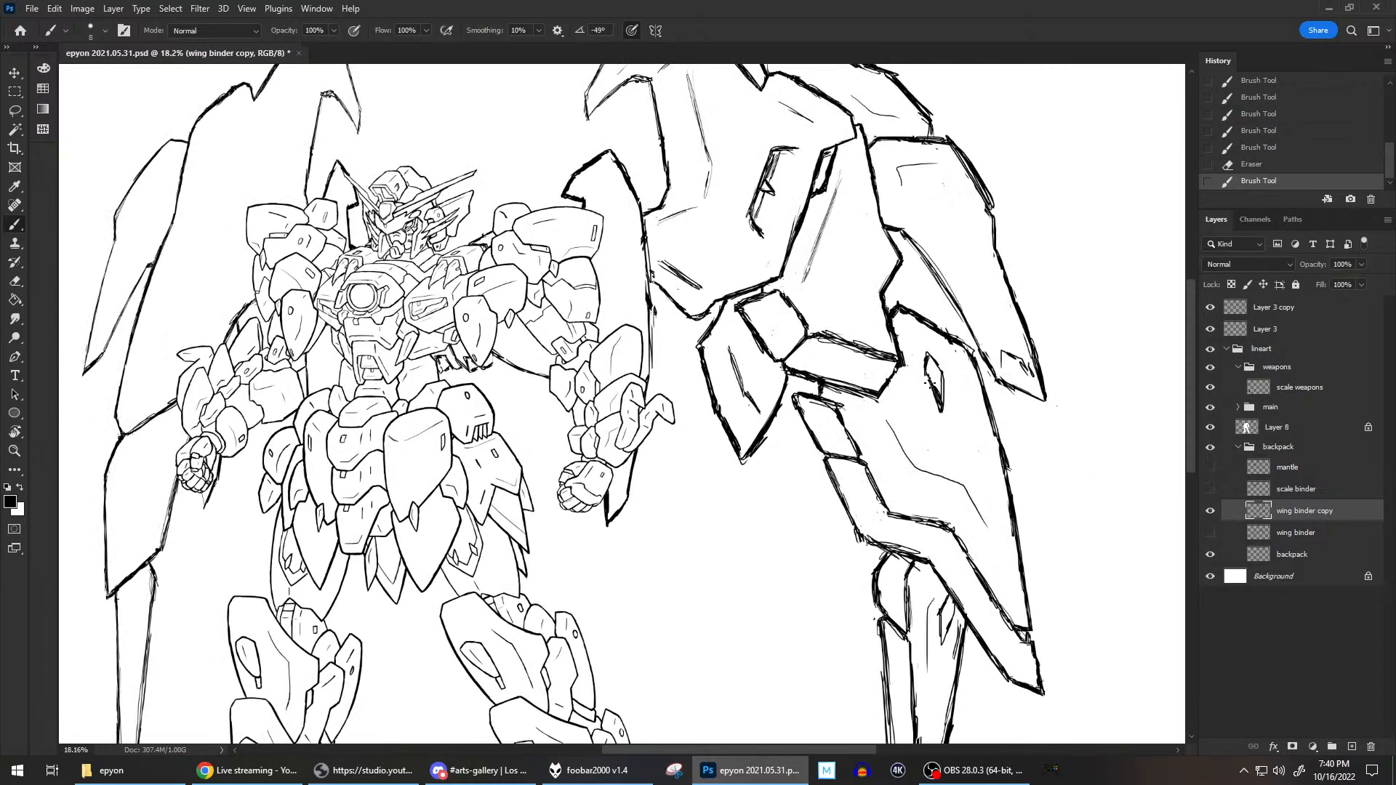
scroll(970, 410, "down", 2)
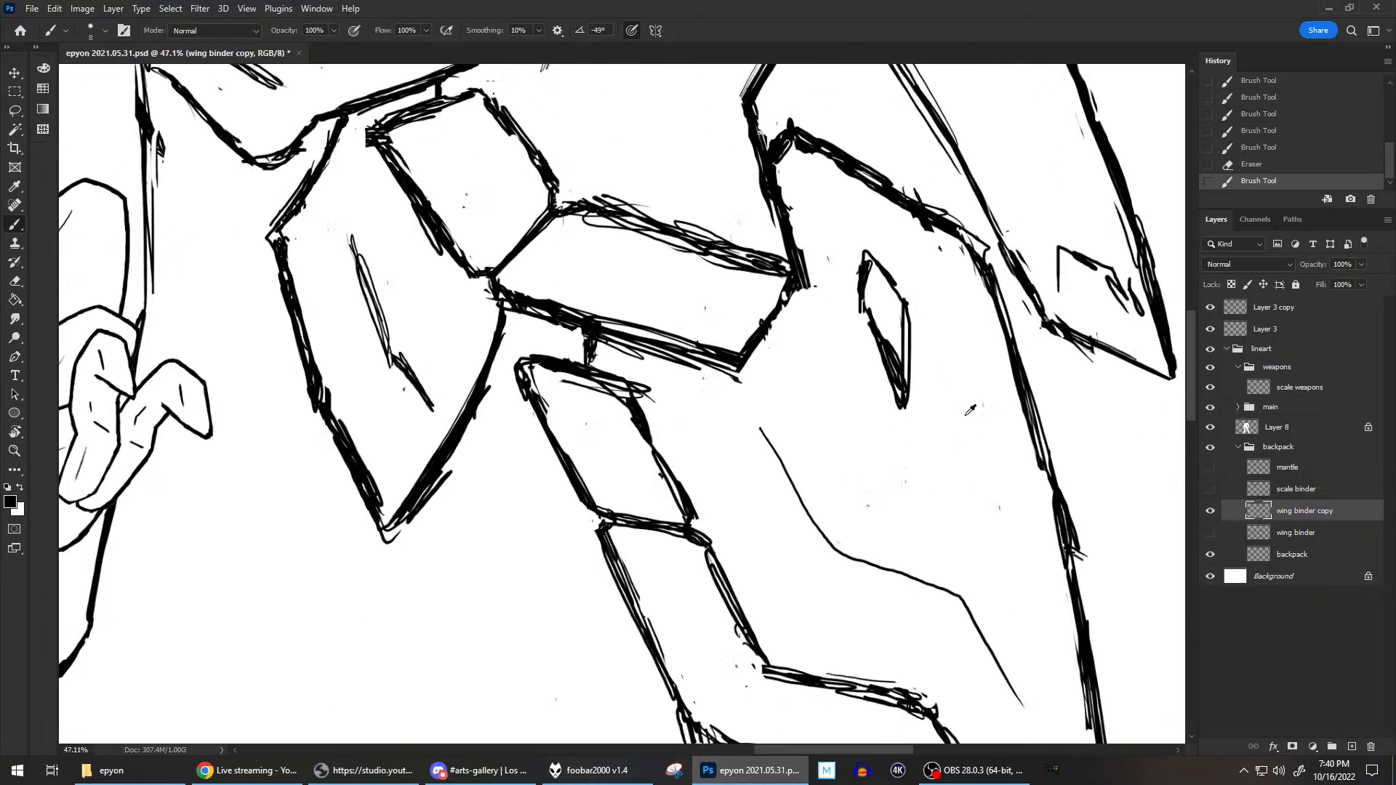
scroll(970, 411, "down", 3)
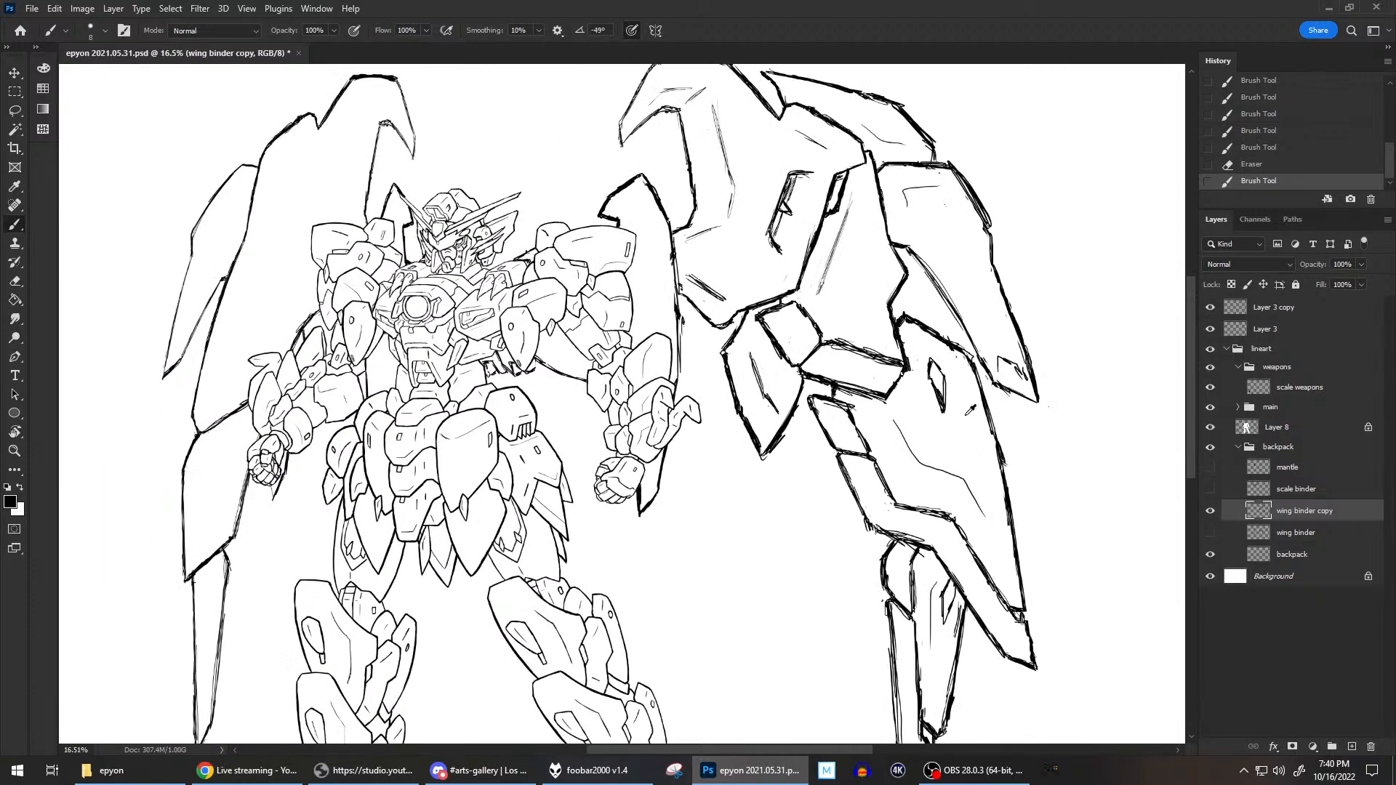
scroll(967, 413, "up", 4)
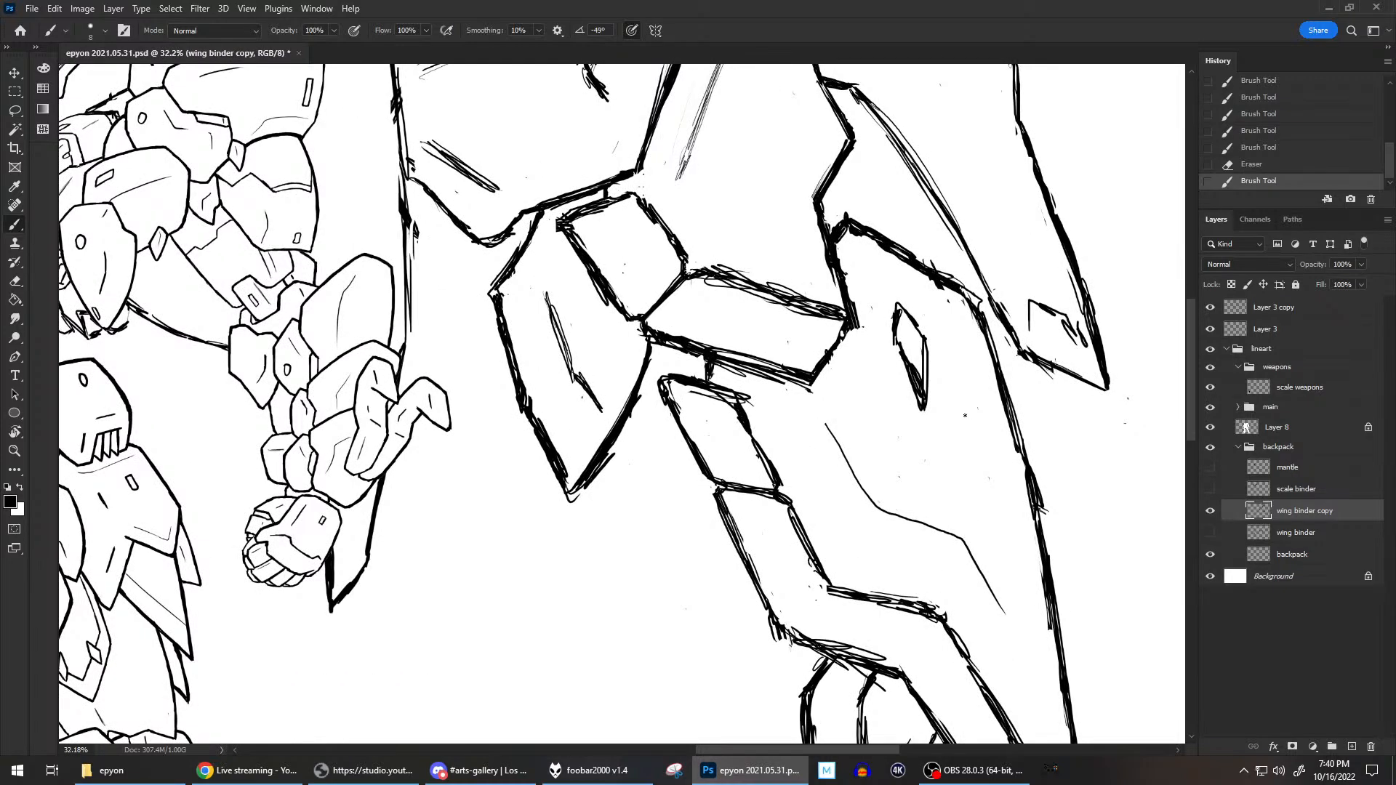
left_click_drag(958, 365, 986, 521)
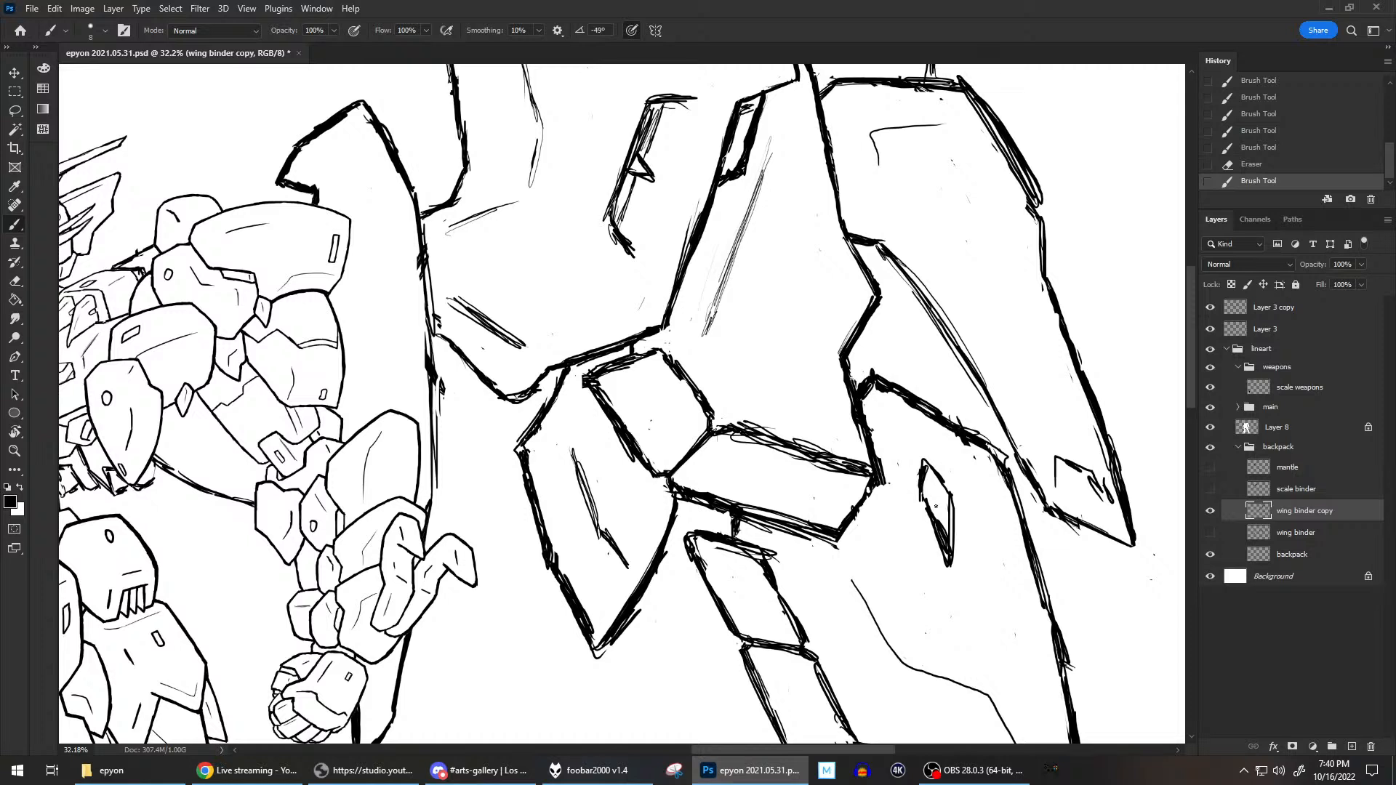
mouse_move(938, 507)
left_mouse_down()
mouse_move(948, 534)
mouse_move(949, 502)
mouse_move(948, 556)
mouse_move(935, 504)
mouse_move(942, 523)
left_mouse_up()
left_click(785, 116)
left_click(774, 165)
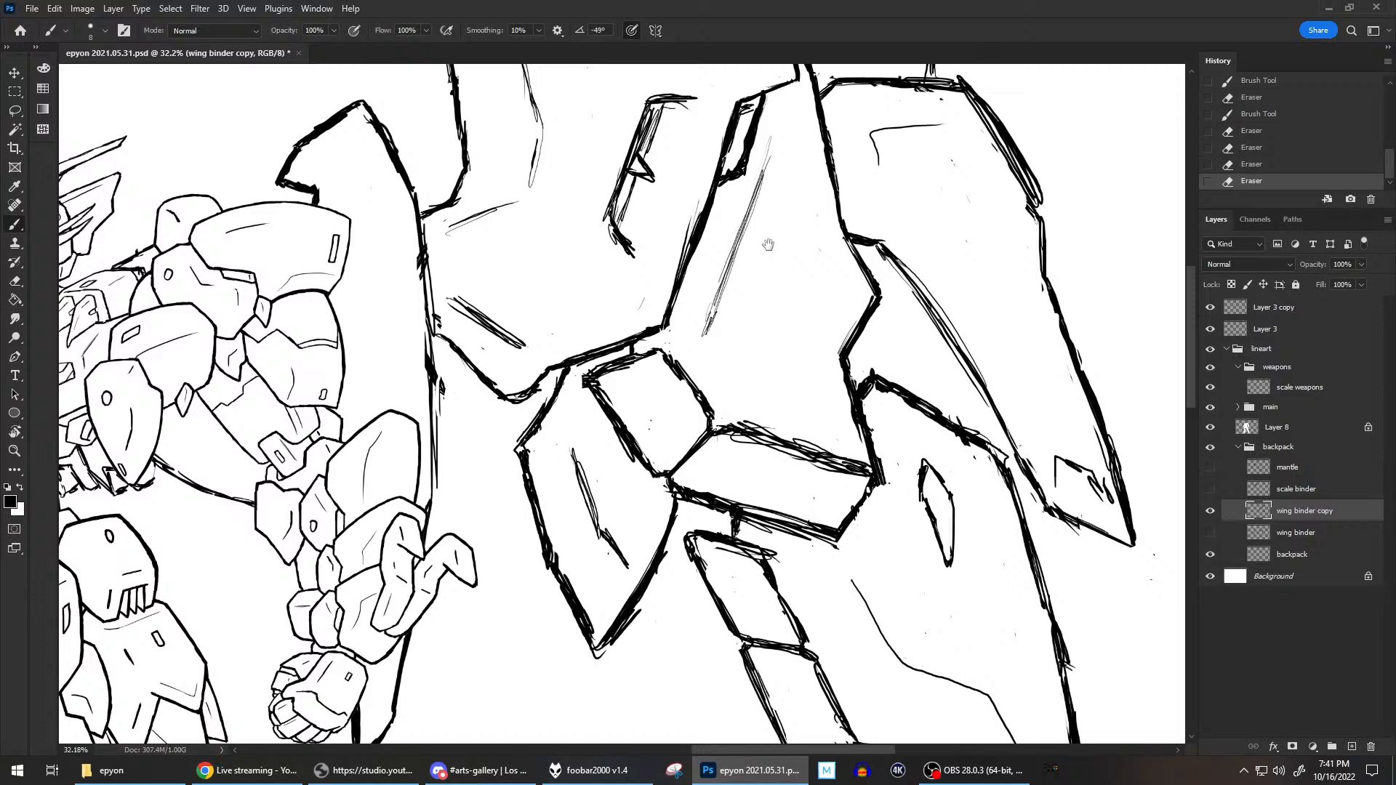
left_click_drag(770, 236, 739, 432)
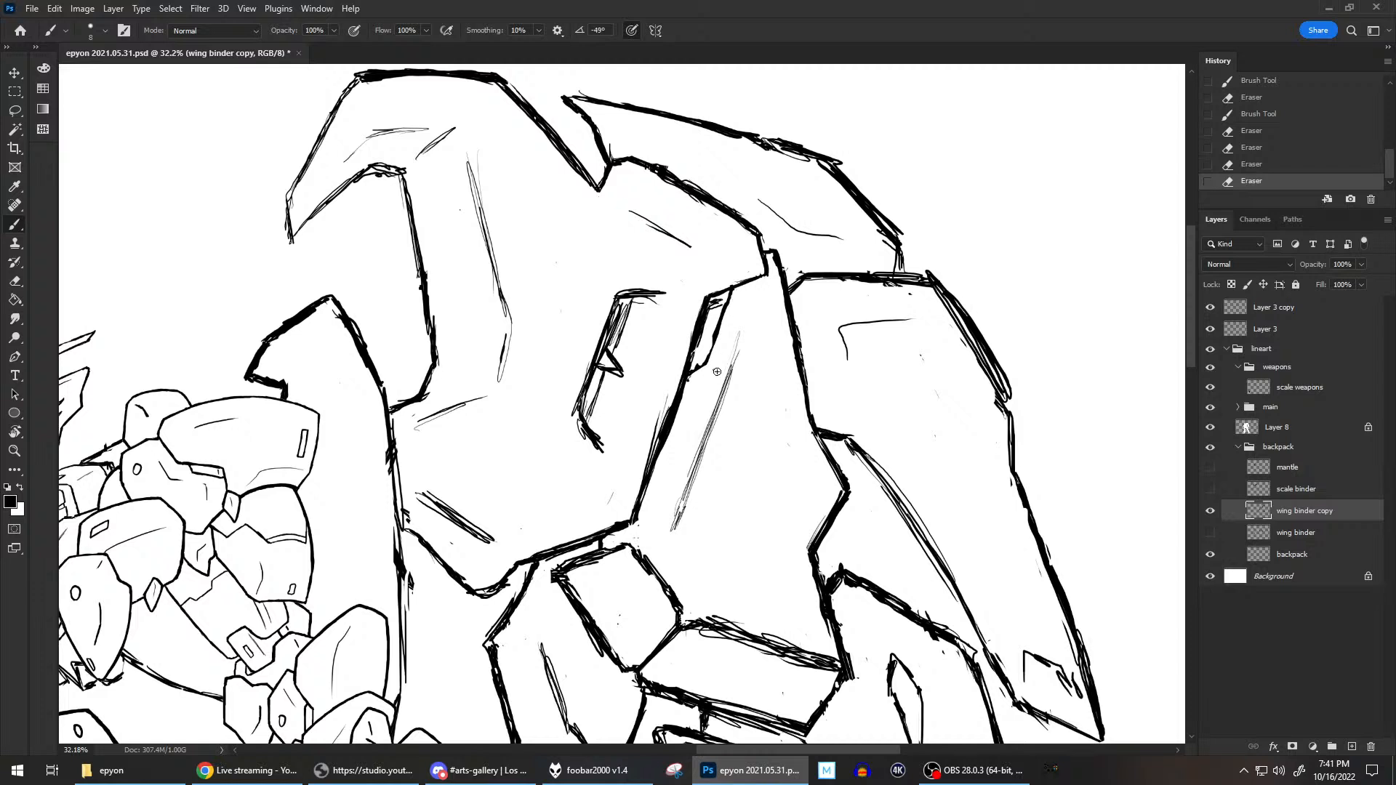
mouse_move(714, 366)
left_mouse_down()
mouse_move(726, 304)
mouse_move(696, 360)
mouse_move(706, 374)
mouse_move(707, 324)
mouse_move(732, 292)
mouse_move(711, 356)
left_mouse_up()
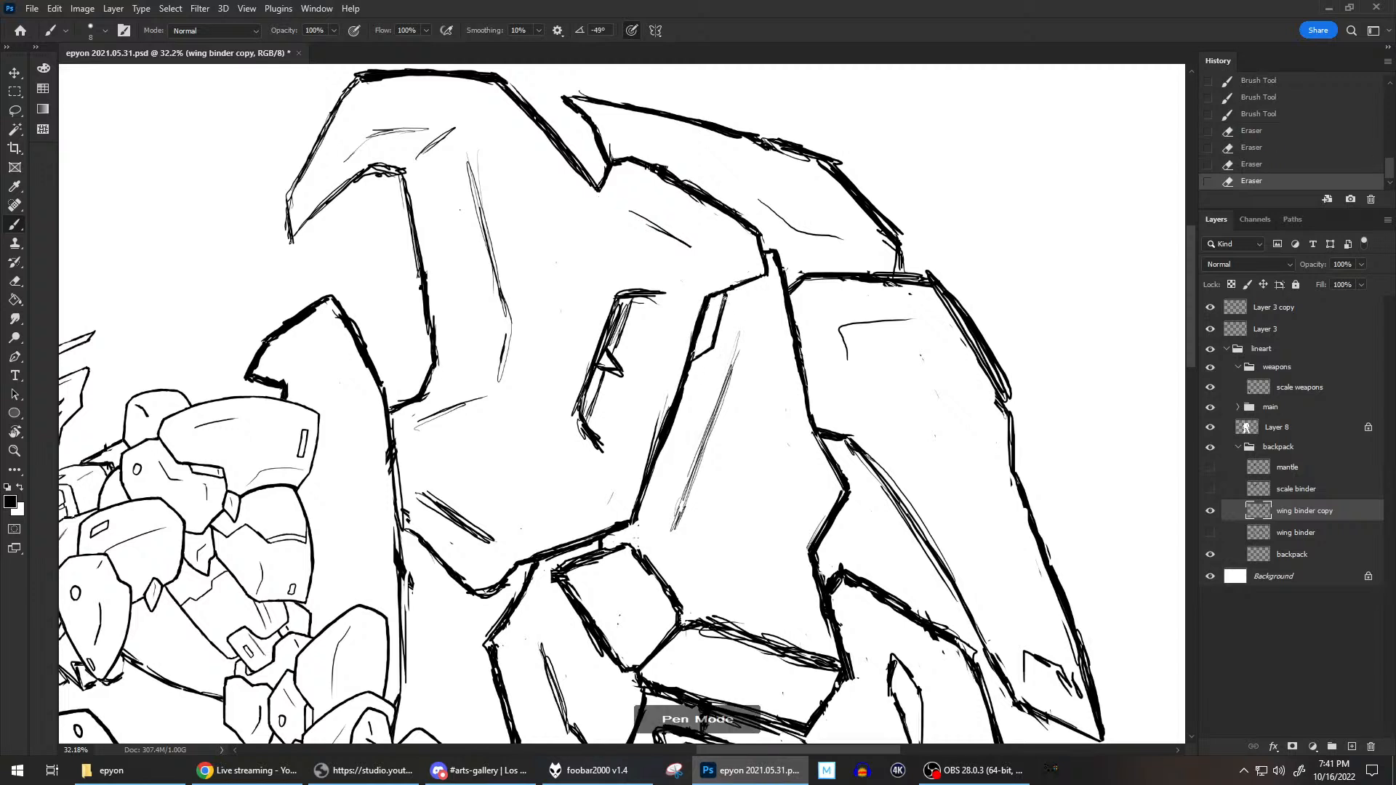
left_click_drag(725, 299, 722, 306)
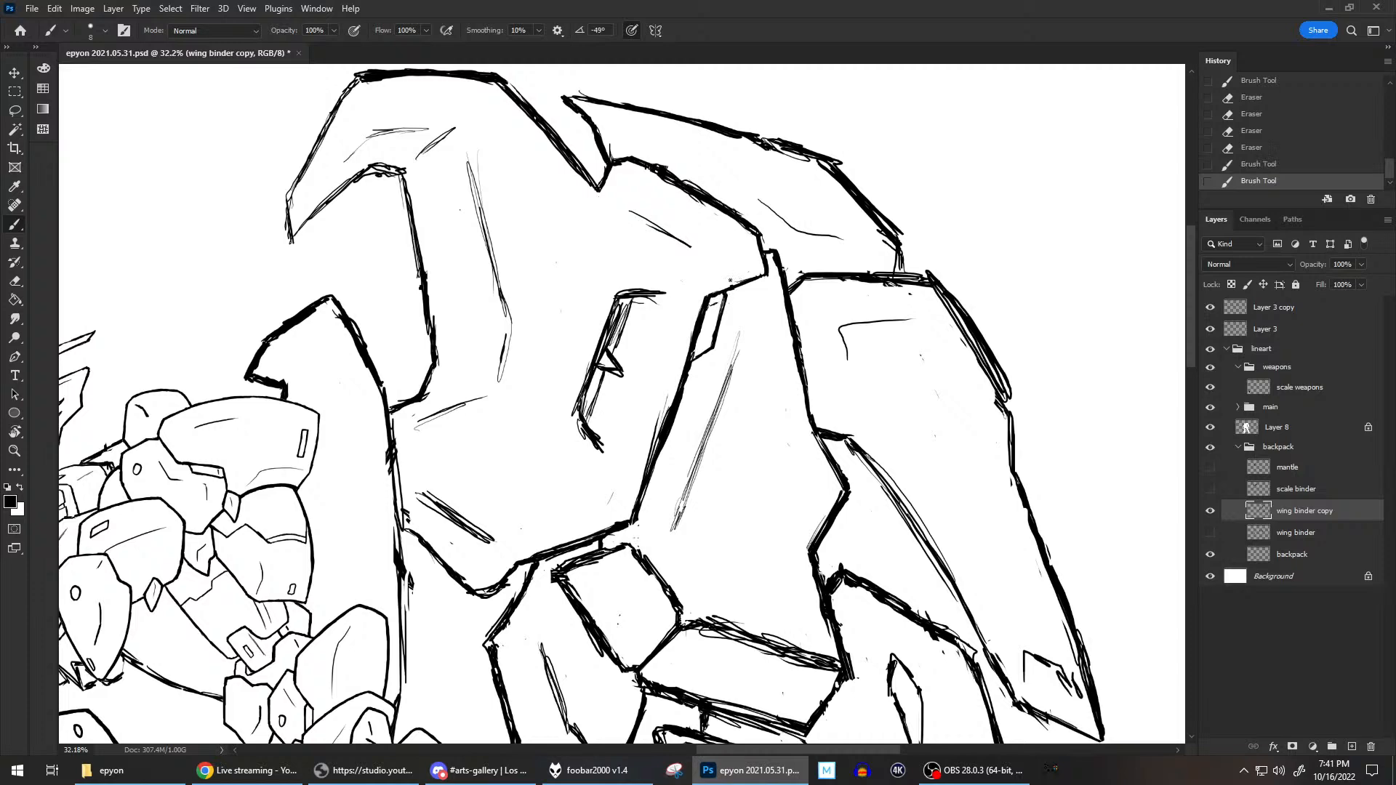
scroll(931, 327, "down", 5)
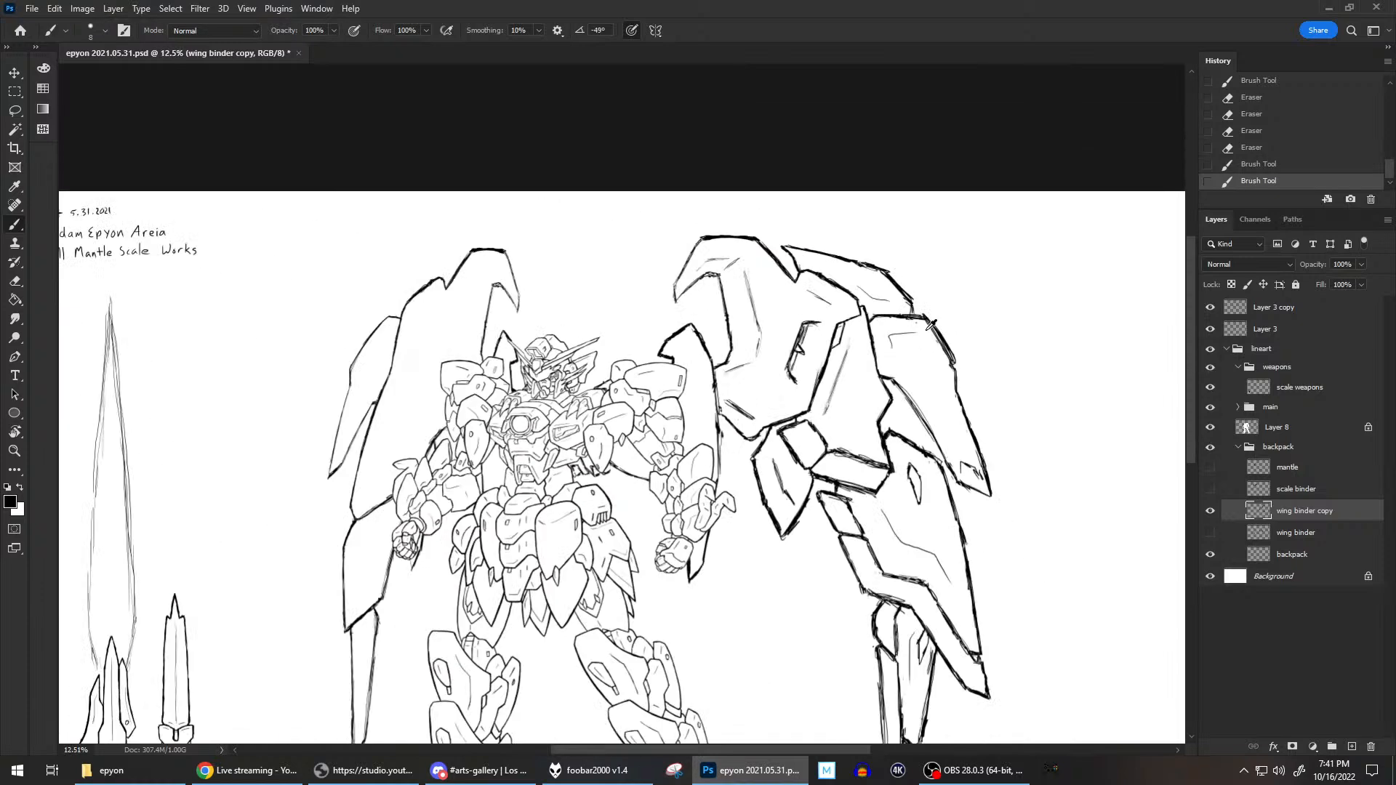
key("ctrl+0")
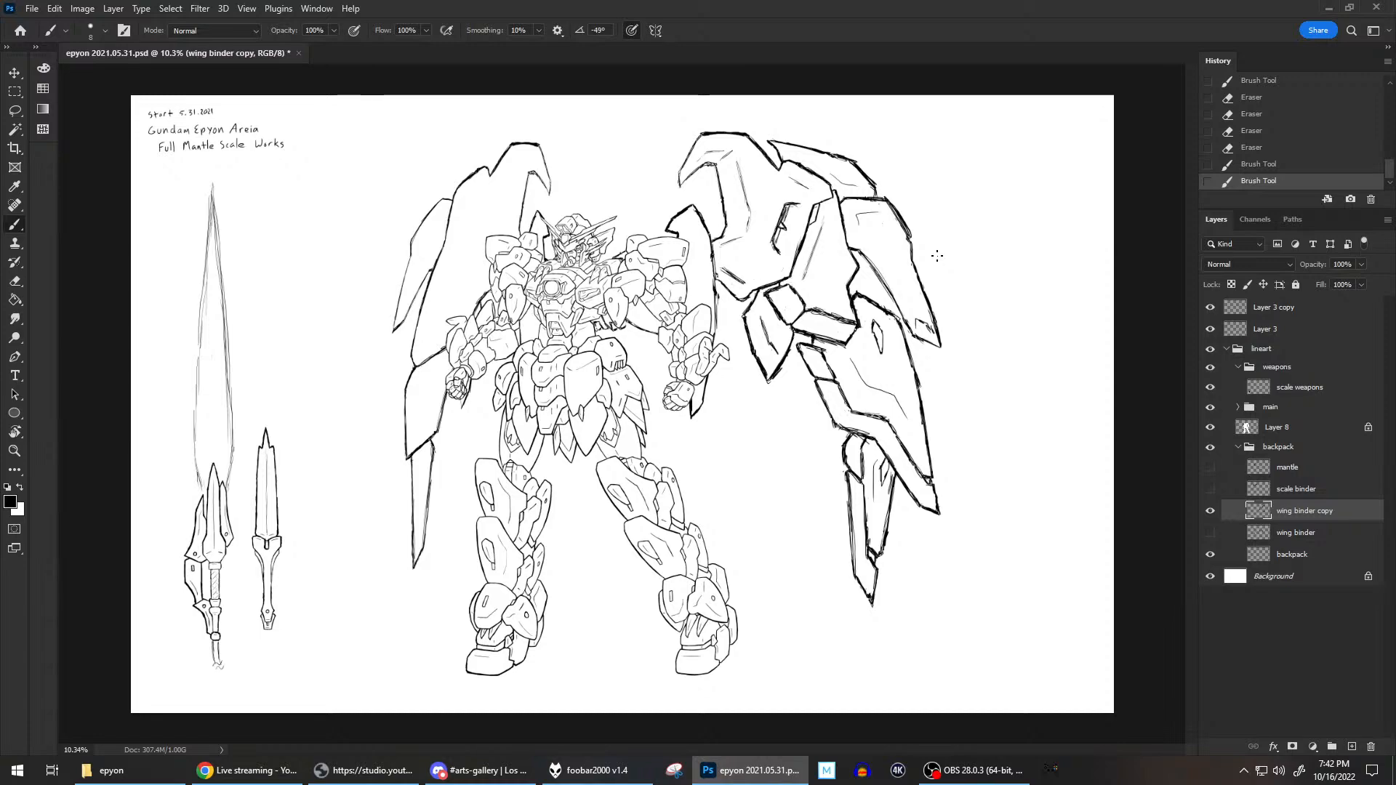
Redraw the upper stretch of the line between the binder's central panel and outer plate as a thinner line, erasing the excess.
scroll(861, 218, "up", 6)
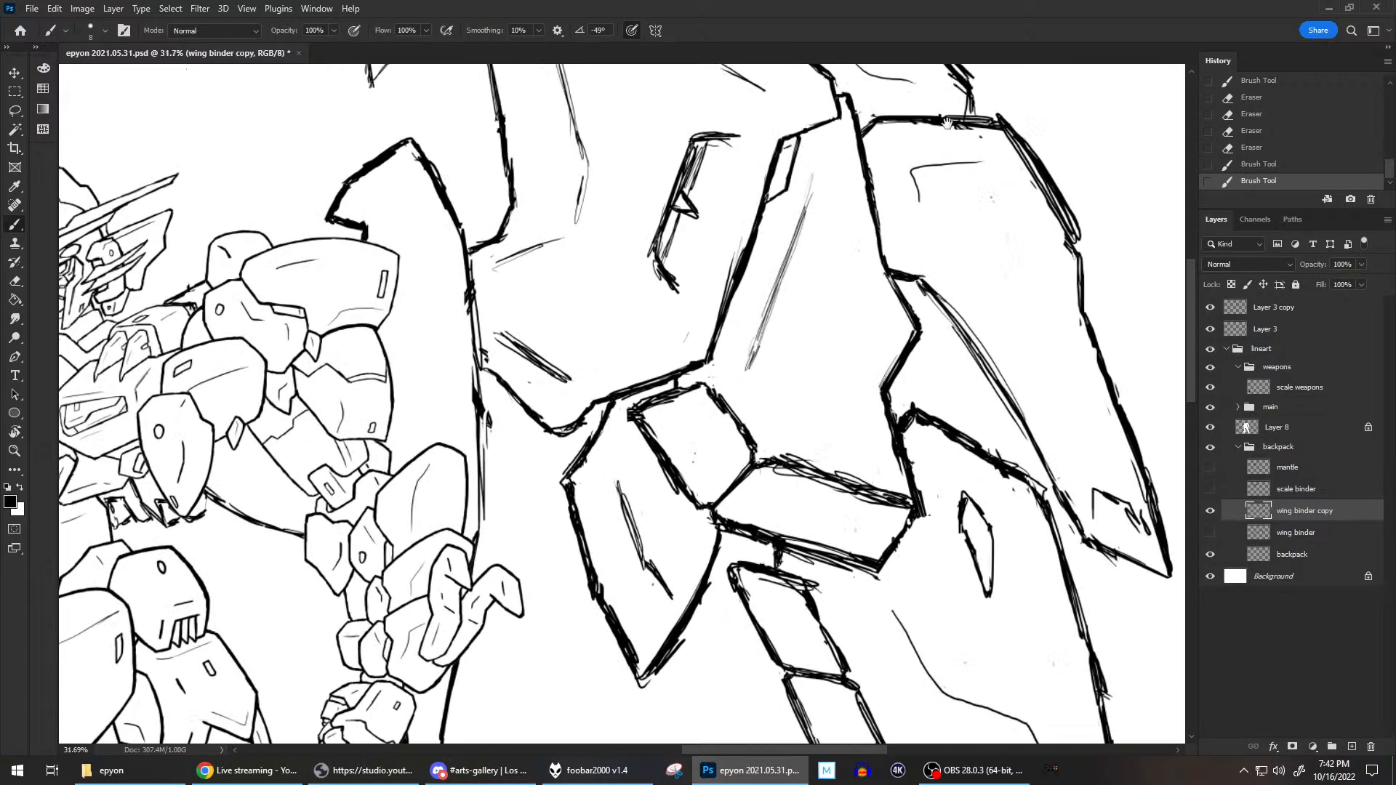
scroll(844, 237, "up", 2)
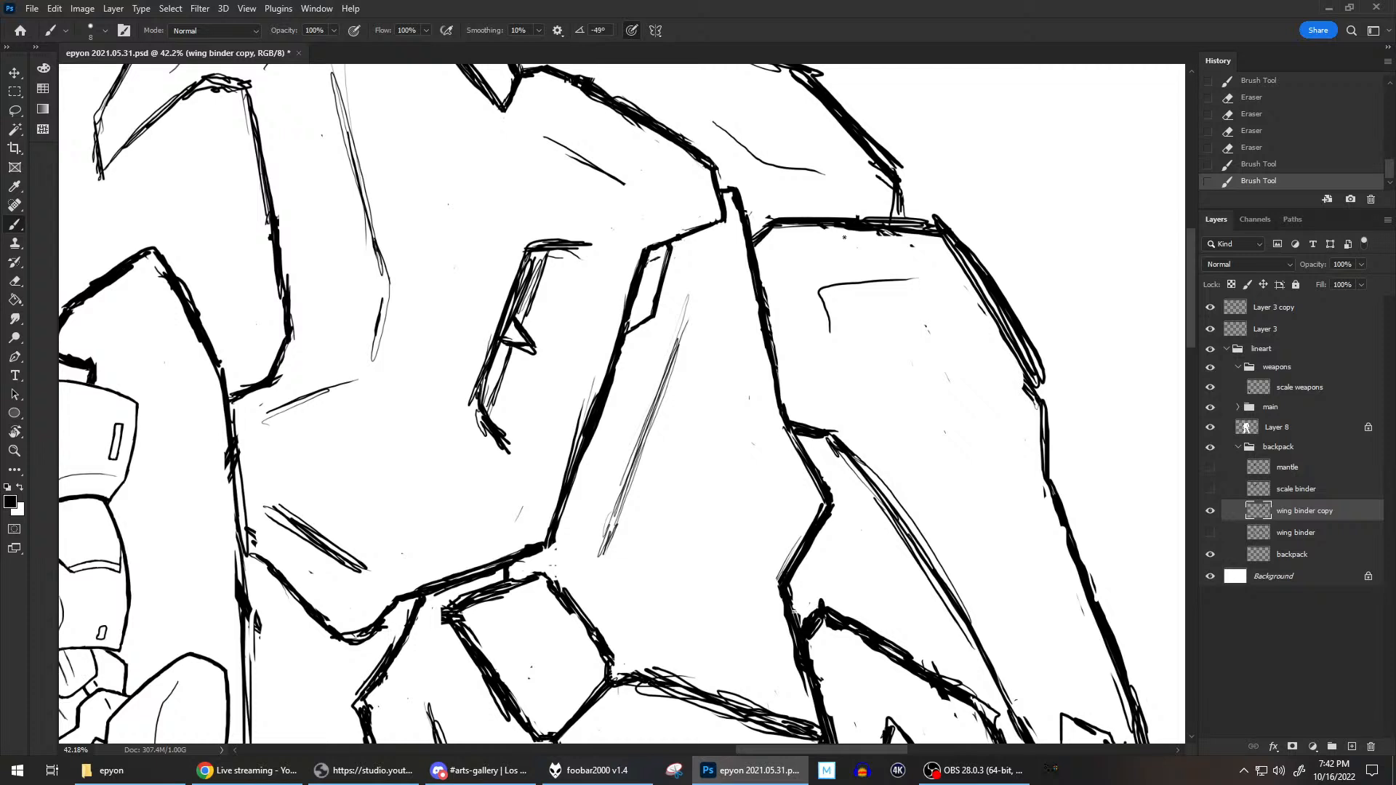
left_click(738, 188)
left_click_drag(739, 188, 767, 315)
key("e")
left_click_drag(729, 202, 776, 391)
mouse_move(760, 320)
left_mouse_down()
mouse_move(771, 398)
mouse_move(754, 457)
mouse_move(750, 398)
mouse_move(777, 397)
mouse_move(773, 356)
mouse_move(775, 412)
mouse_move(776, 363)
left_mouse_up()
key("grave")
key("grave")
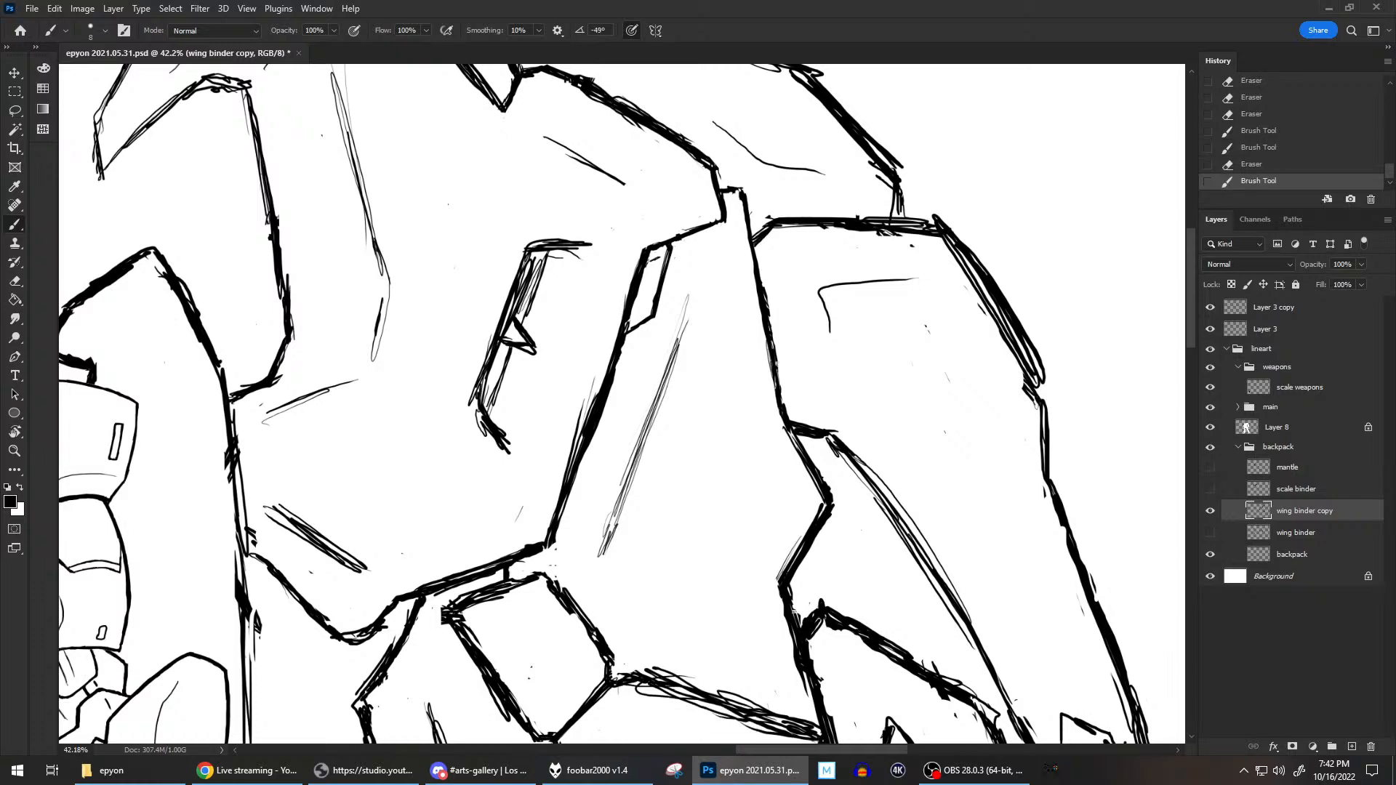
Rotate the canvas and clean up the central panel's top corner and adjoining outer edge with short brush and eraser strokes.
scroll(776, 364, "down", 3)
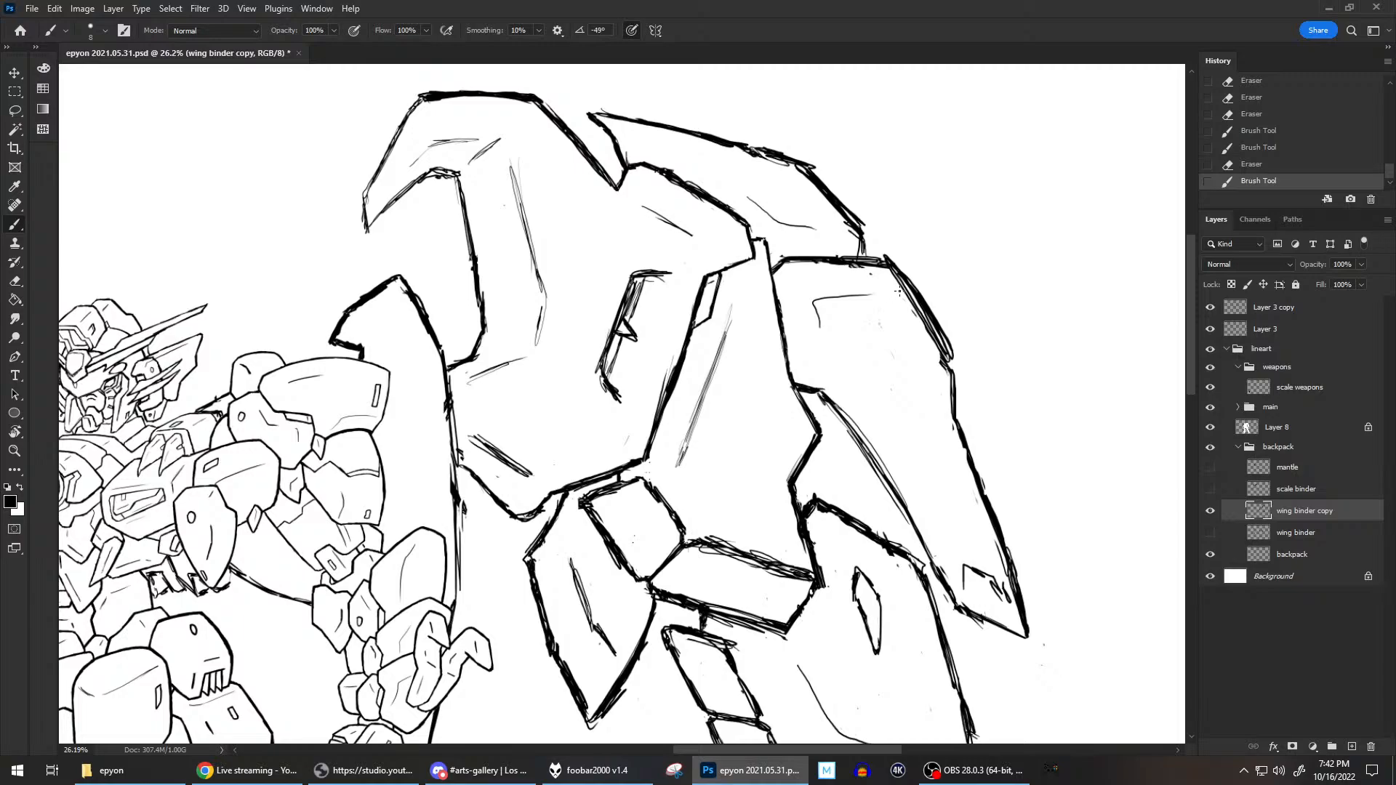
key("r")
left_click_drag(871, 282, 445, 373)
left_click_drag(590, 255, 667, 260)
key("b")
left_click_drag(560, 330, 748, 389)
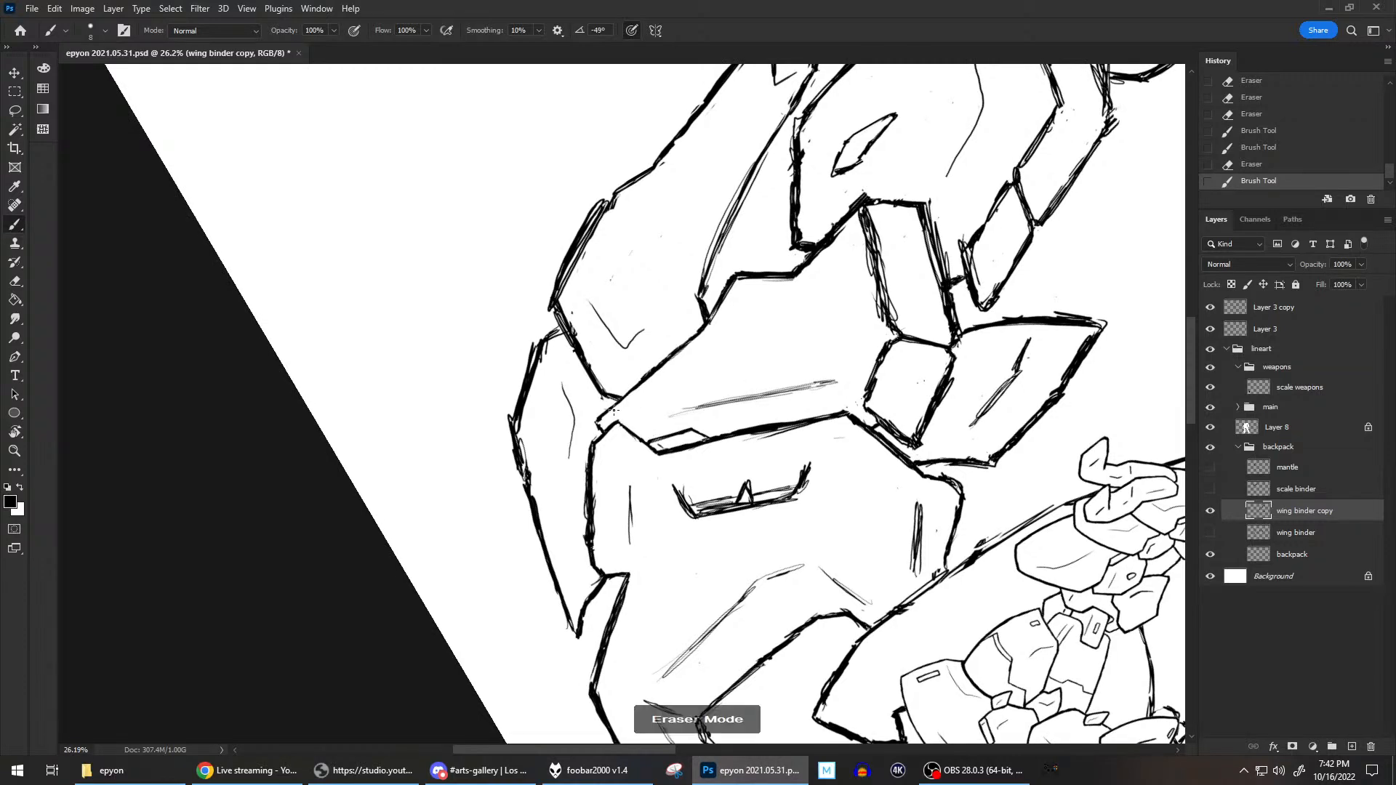
left_click_drag(618, 398, 607, 395)
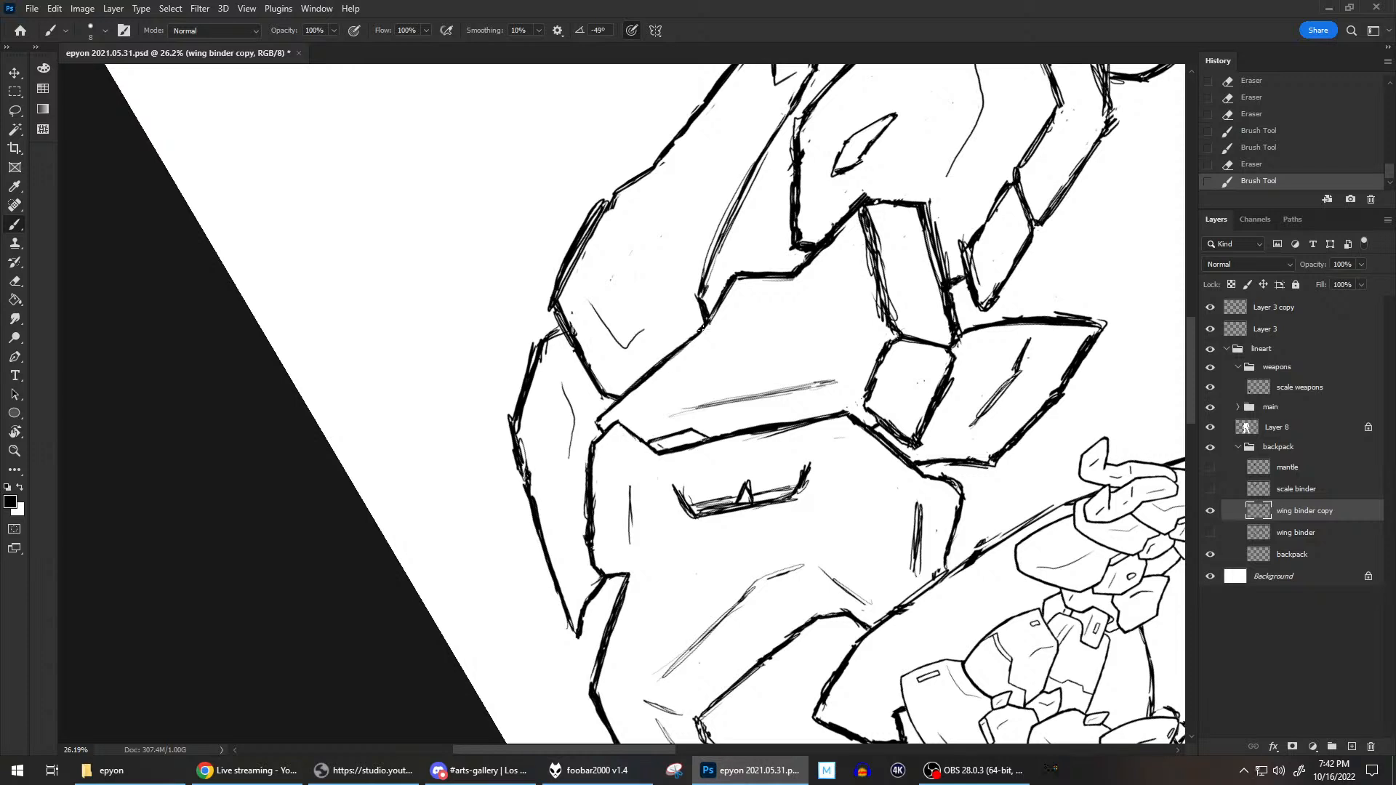
left_click_drag(645, 378, 632, 396)
left_click_drag(692, 340, 687, 346)
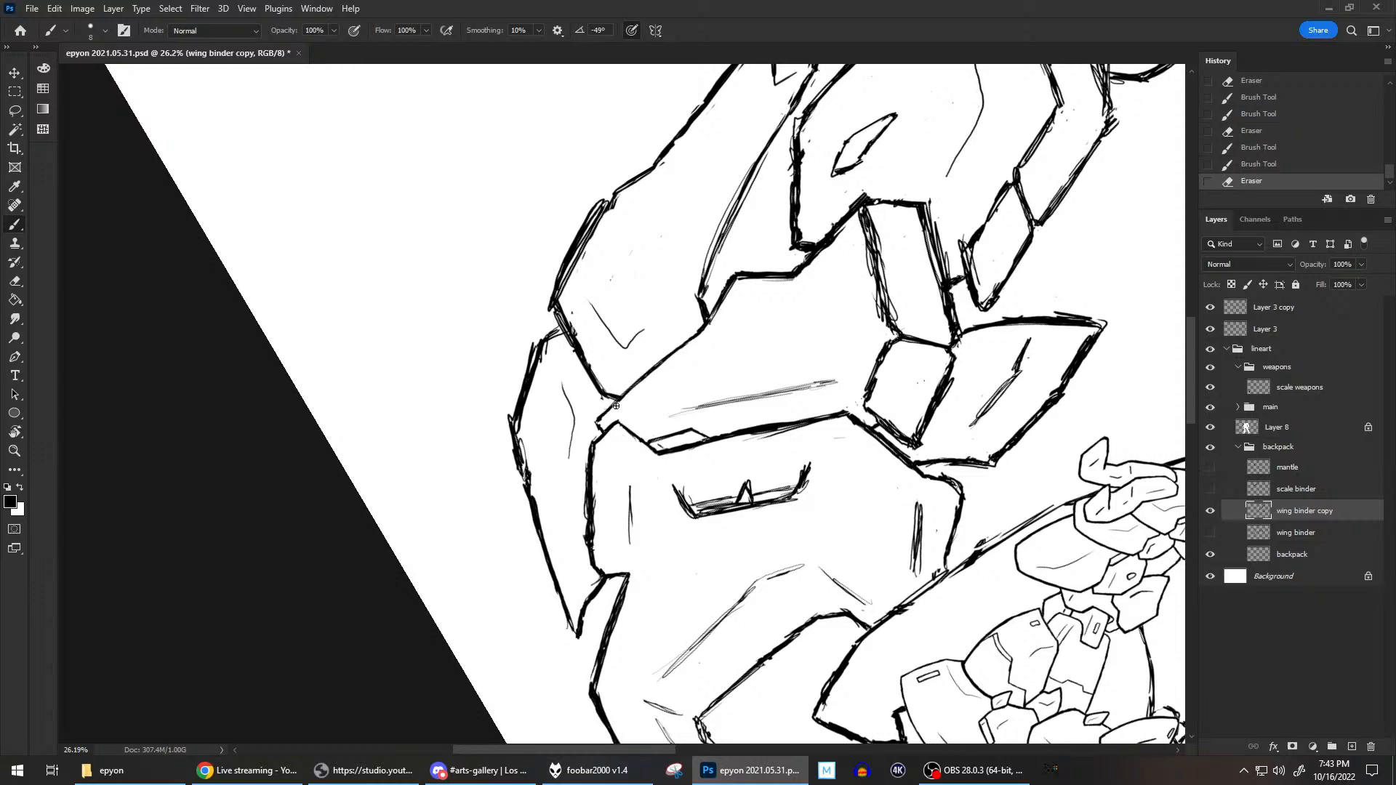
left_click_drag(627, 395, 619, 399)
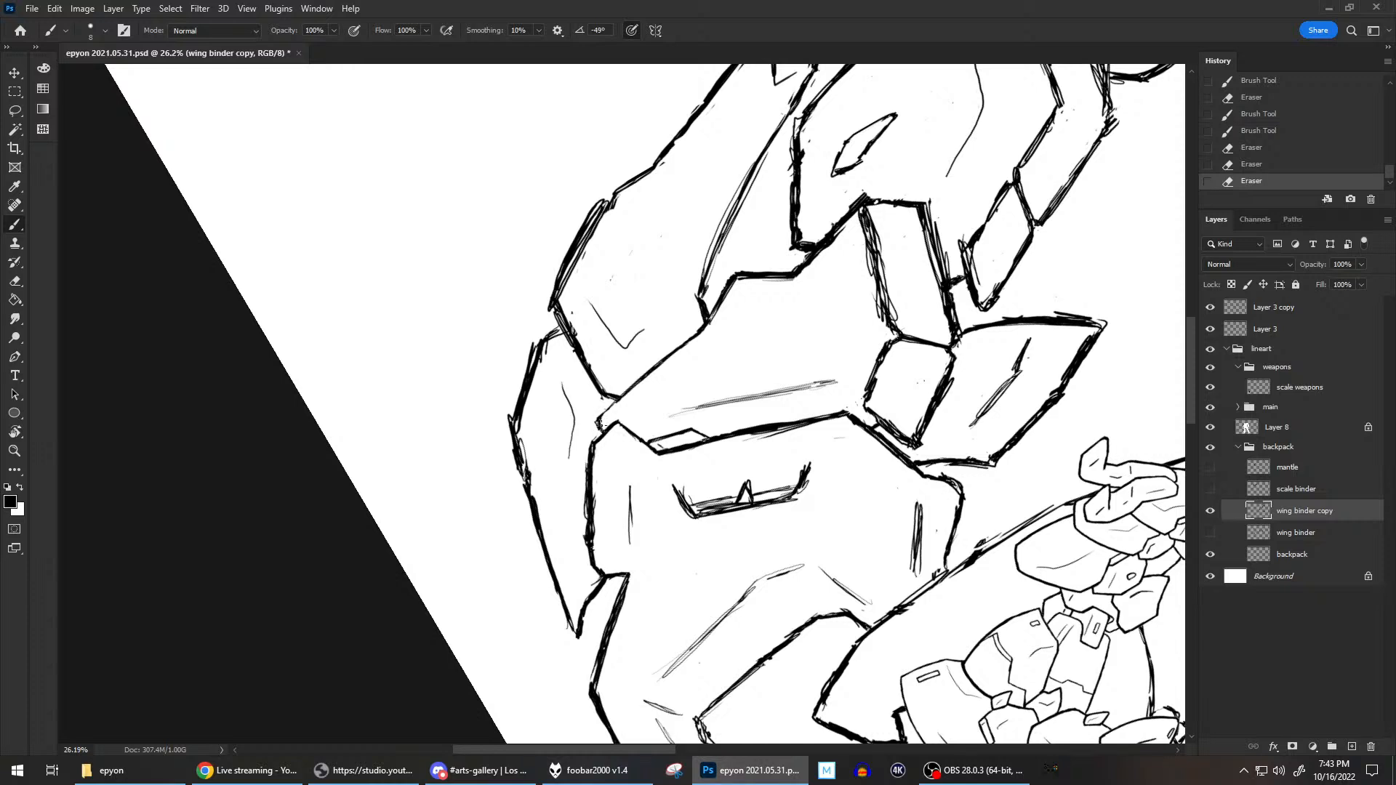
mouse_move(616, 399)
left_mouse_down()
mouse_move(598, 432)
mouse_move(609, 402)
left_mouse_up()
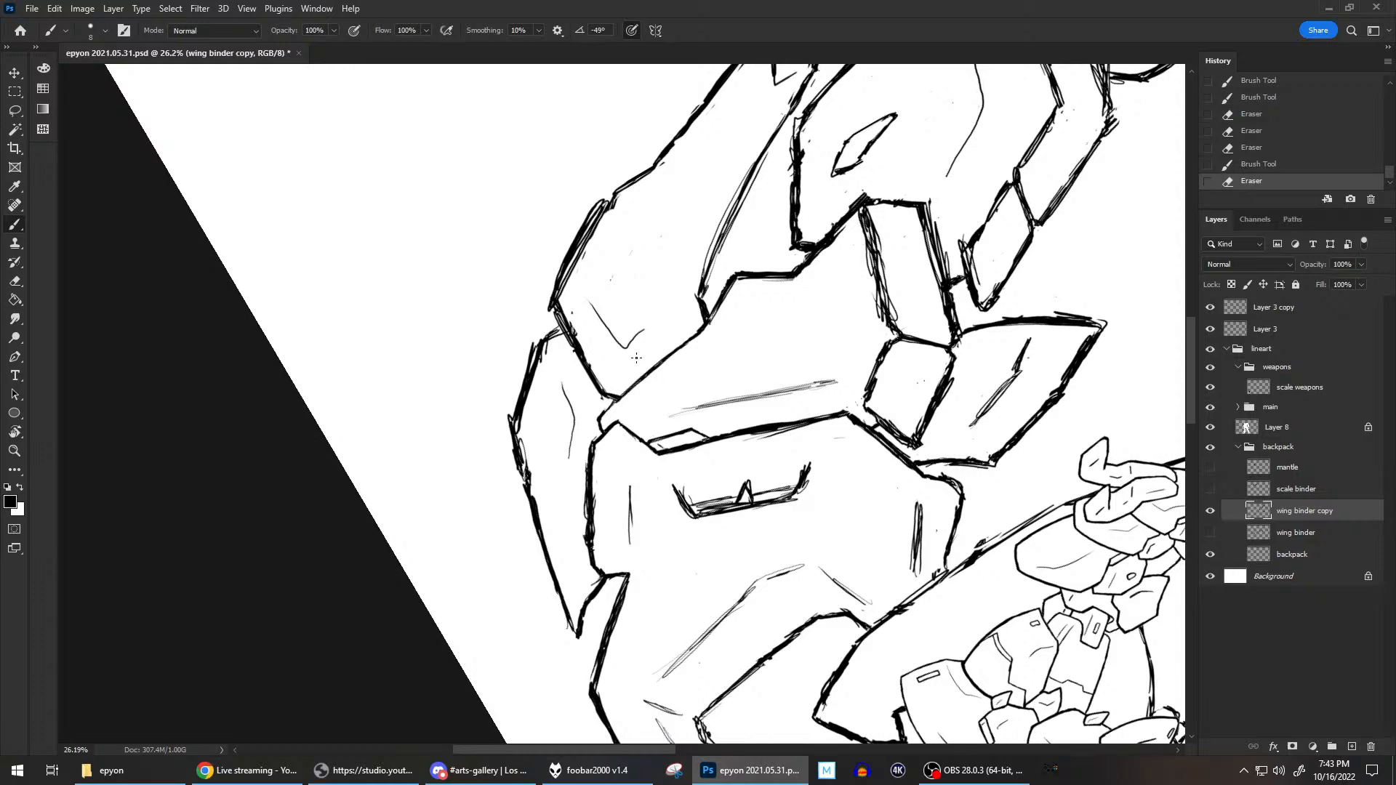
Reset the canvas rotation and save the drawing.
key("r")
key("Escape")
key("b")
scroll(704, 393, "down", 8)
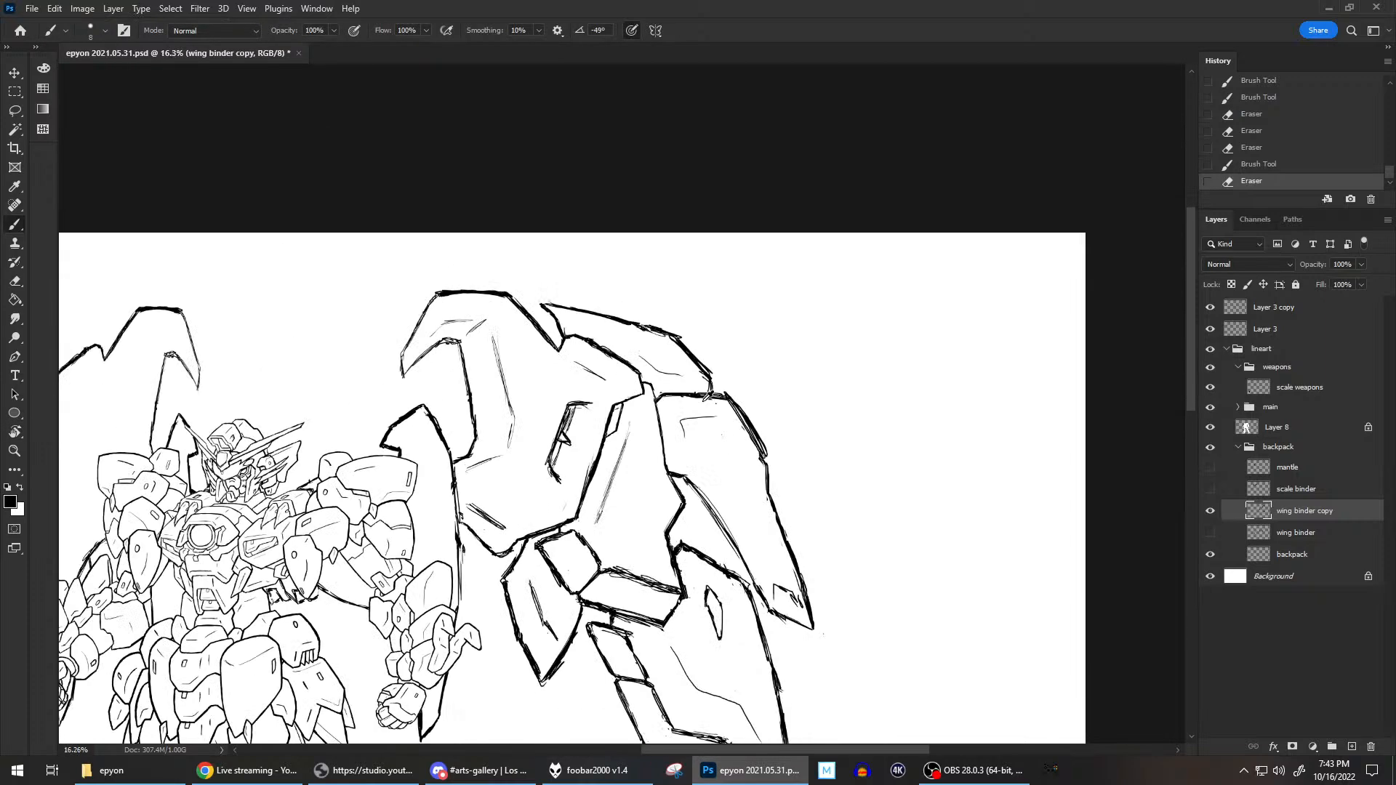
mouse_move(647, 436)
left_mouse_down()
mouse_move(805, 418)
mouse_move(878, 321)
mouse_move(803, 282)
left_mouse_up()
key("ctrl+s")
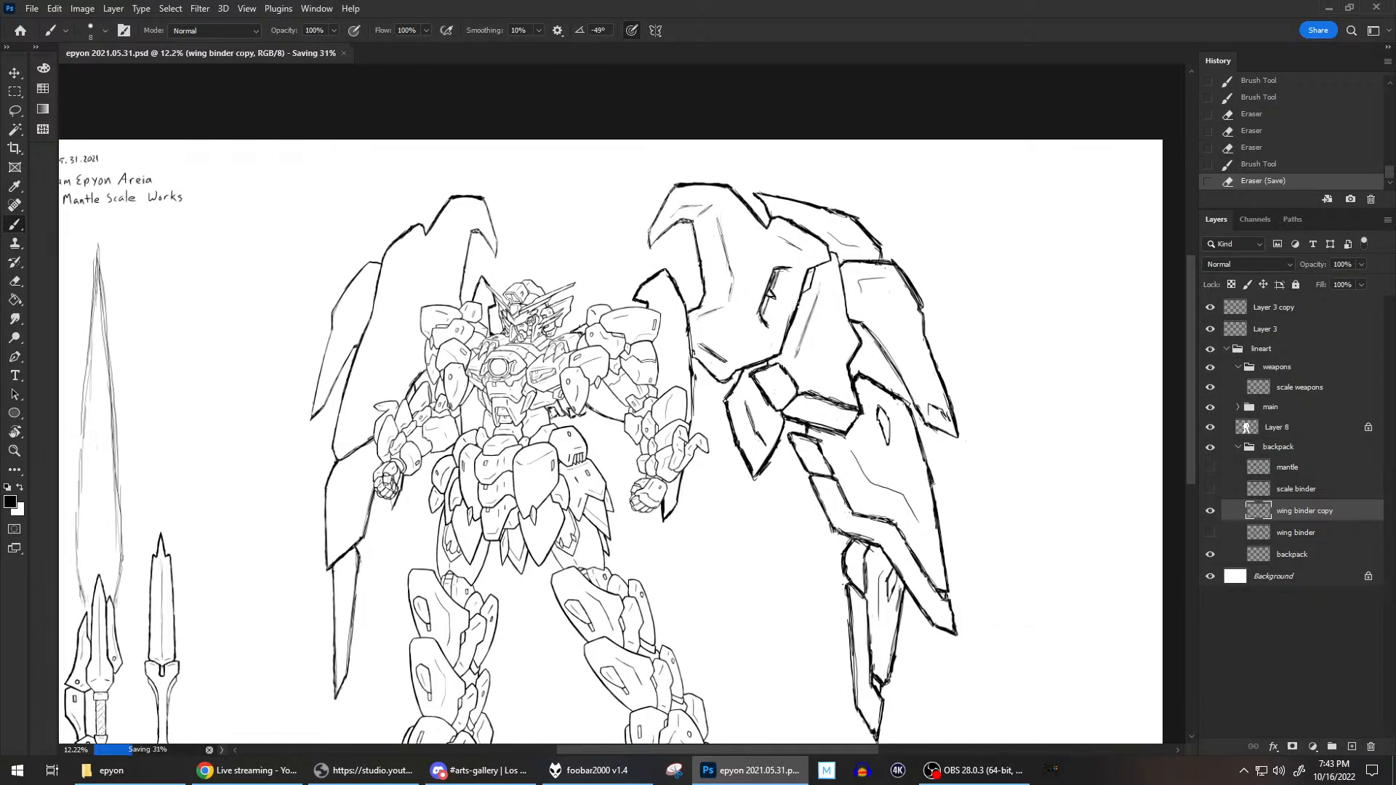
scroll(975, 334, "down", 1)
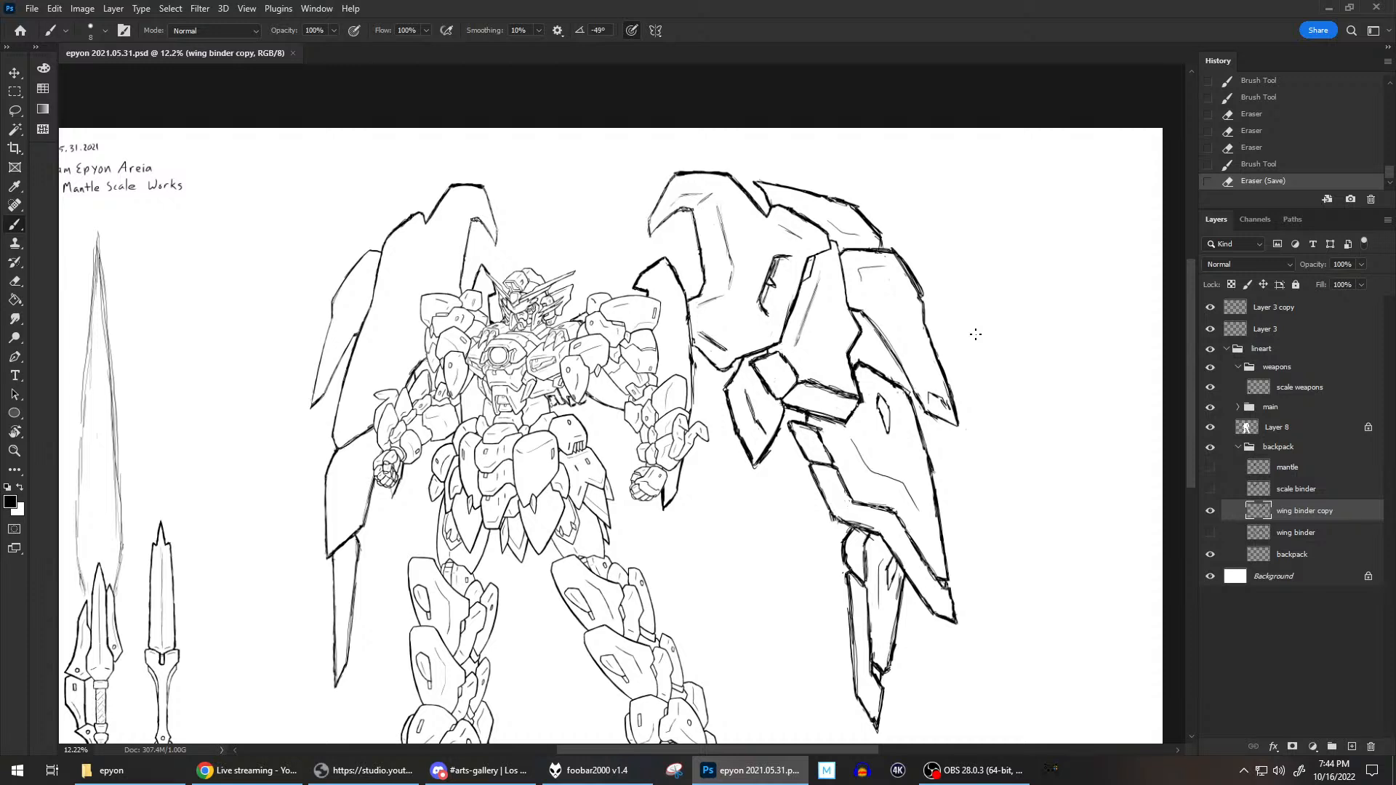
left_click(247, 770)
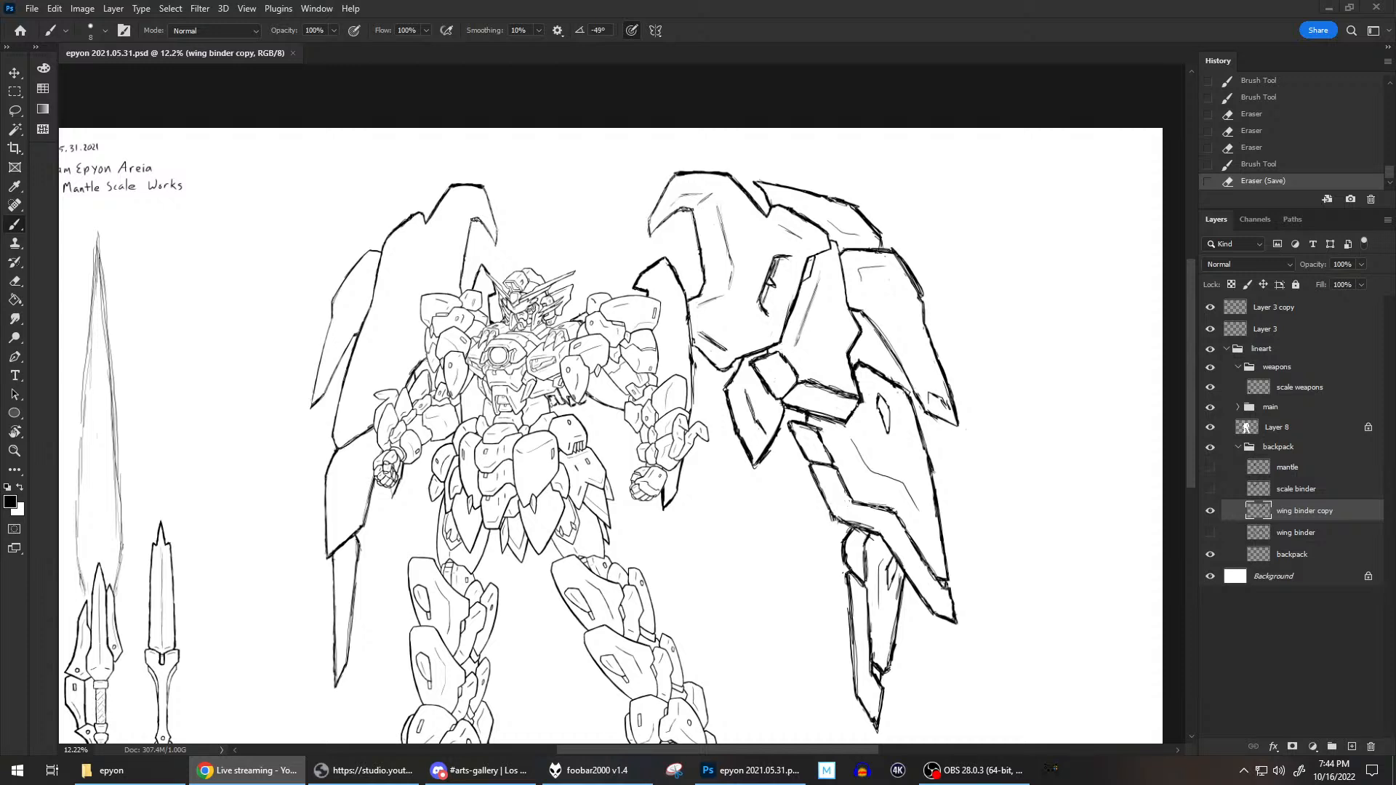
key("ctrl+shift+n")
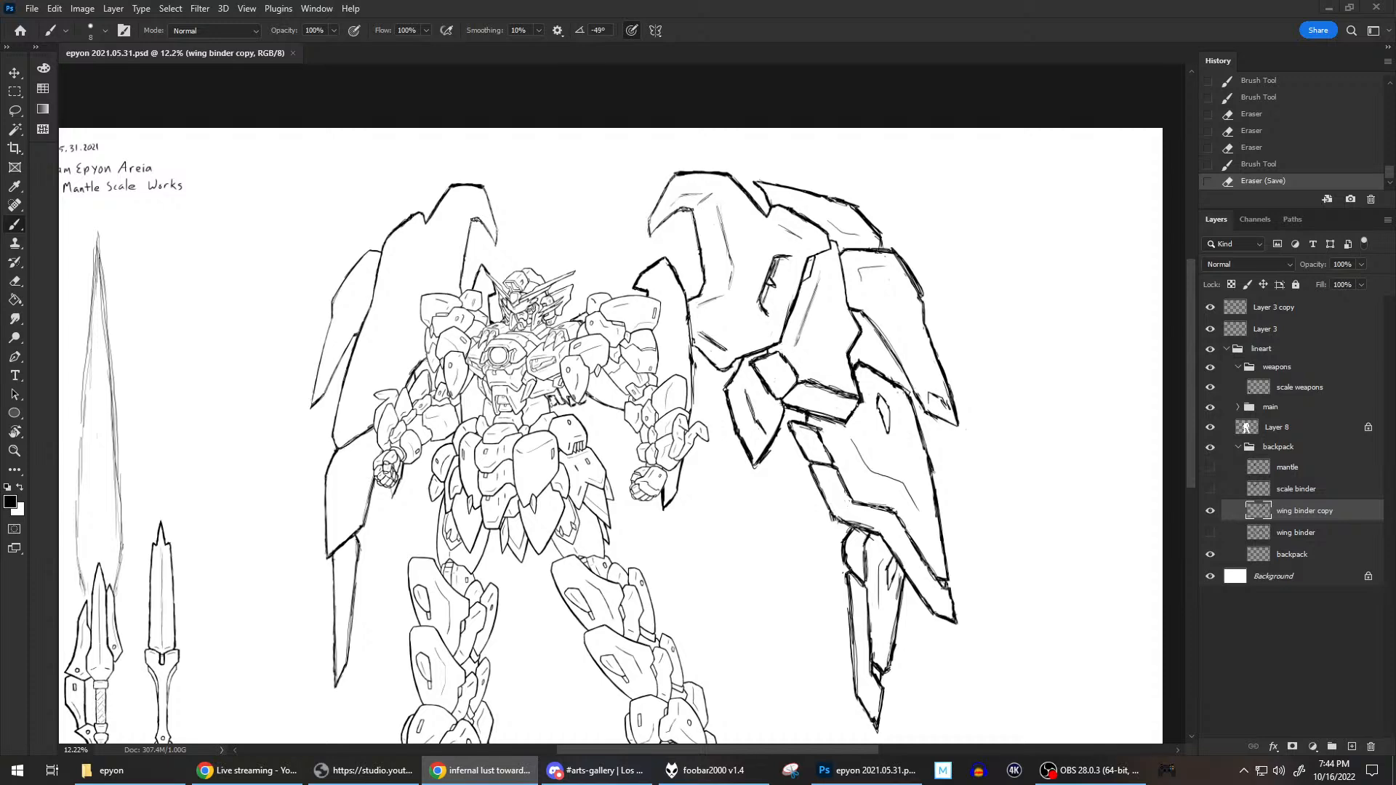
left_click_drag(1395, 184, 708, 180)
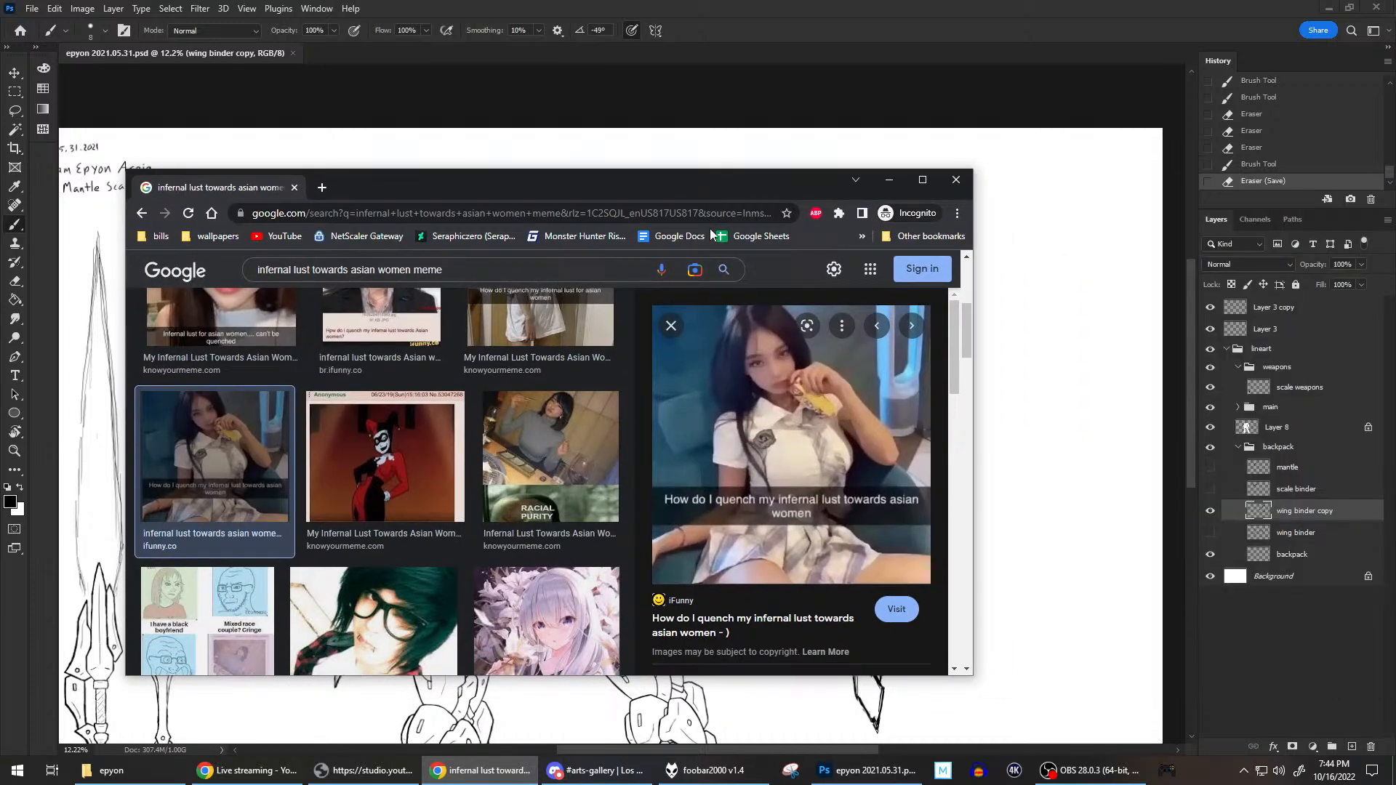
scroll(776, 408, "down", 4)
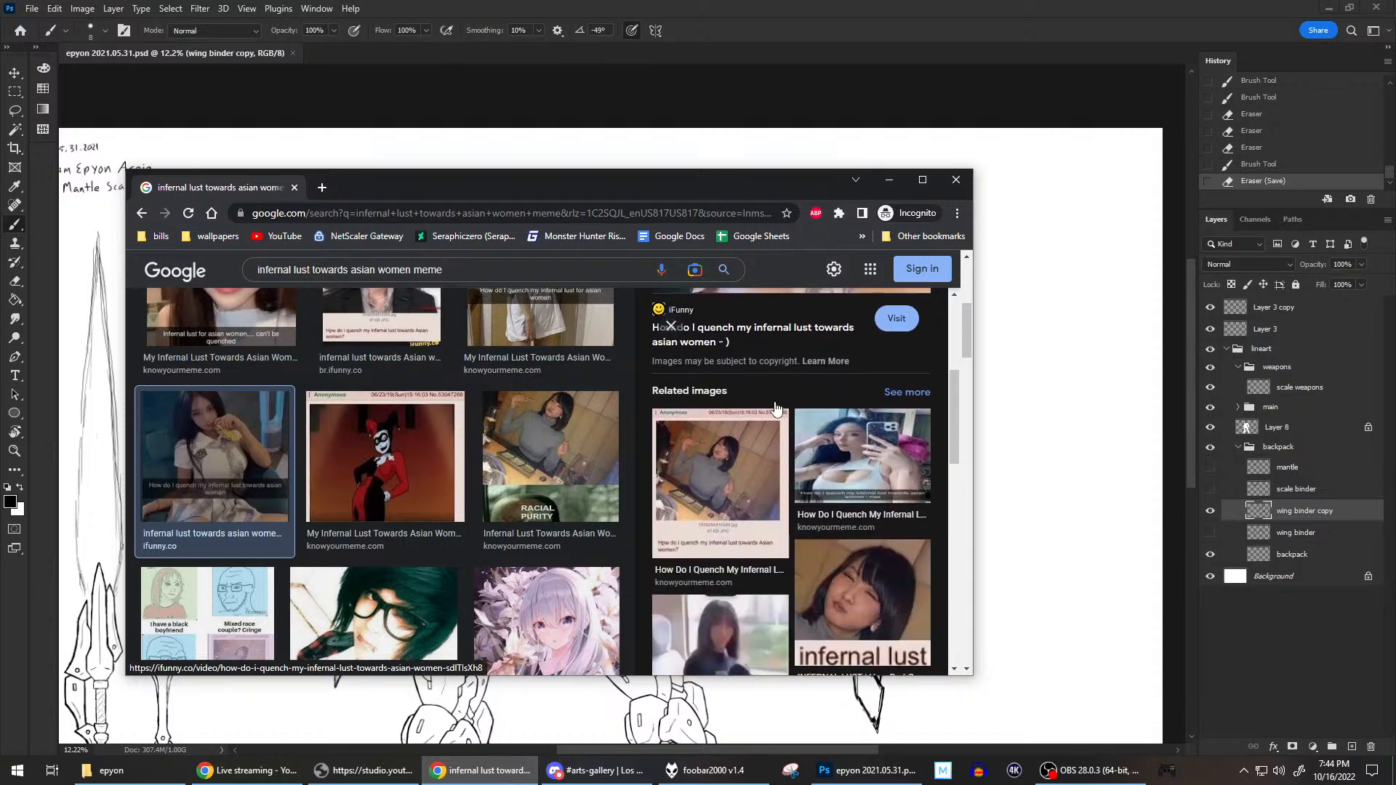
scroll(777, 409, "up", 4)
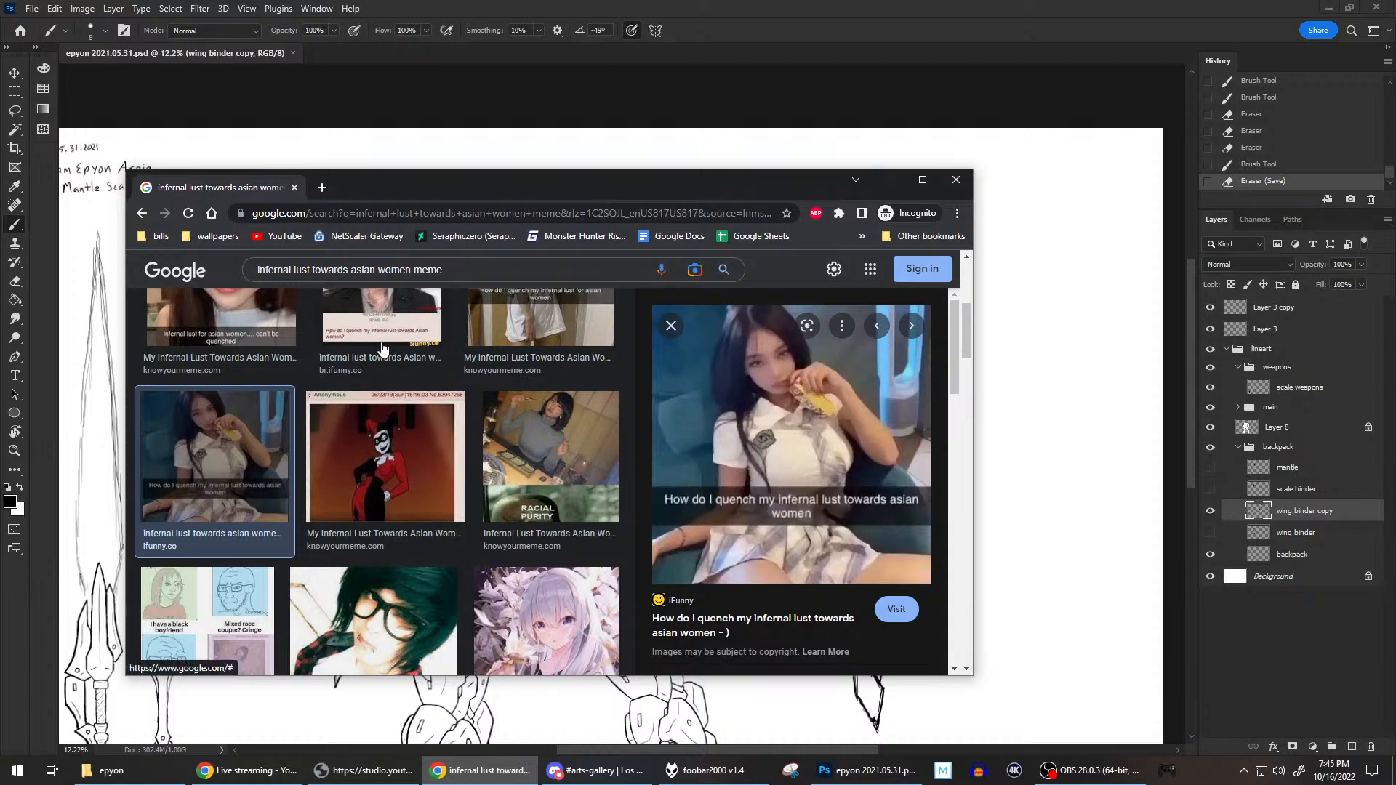
key("alt+Left")
key("alt+Left")
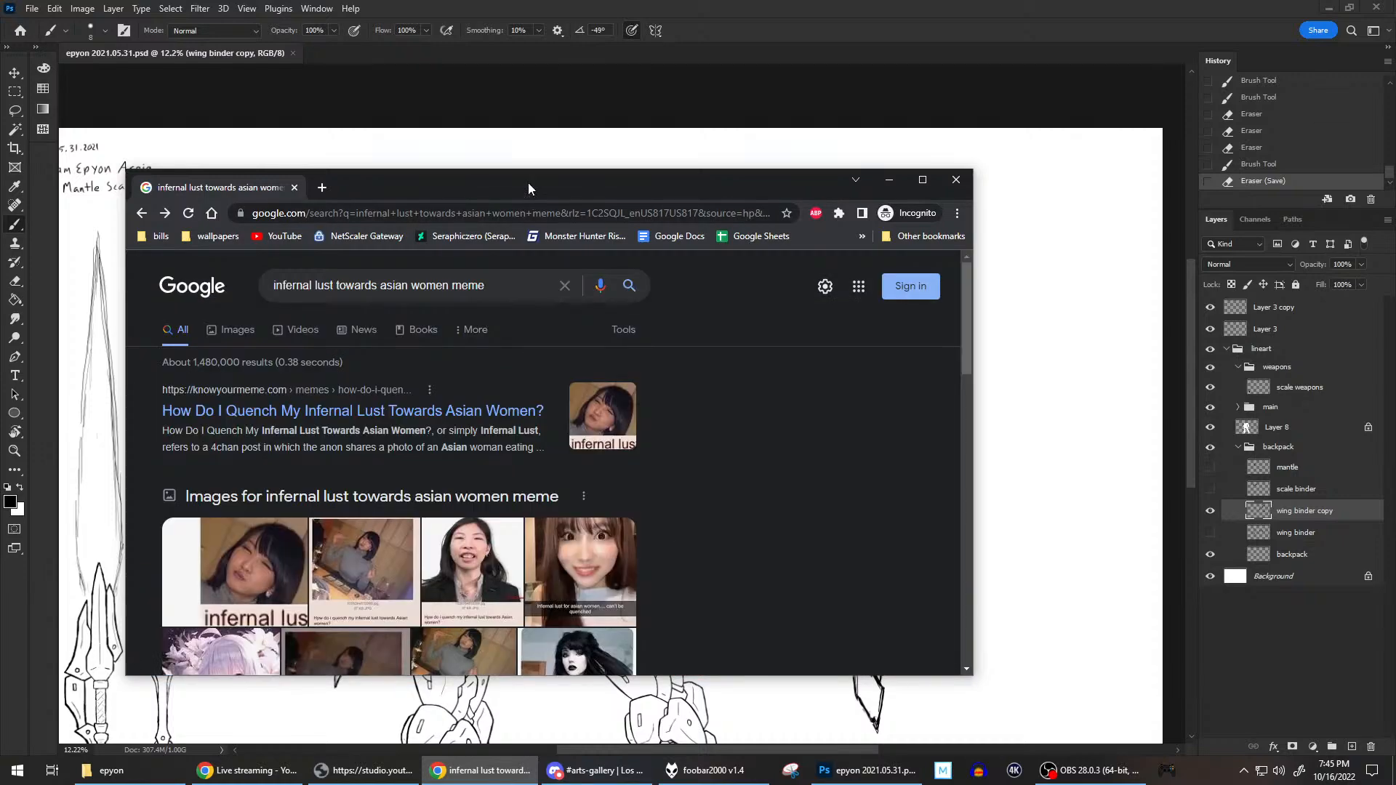
left_click_drag(528, 182, 1395, 138)
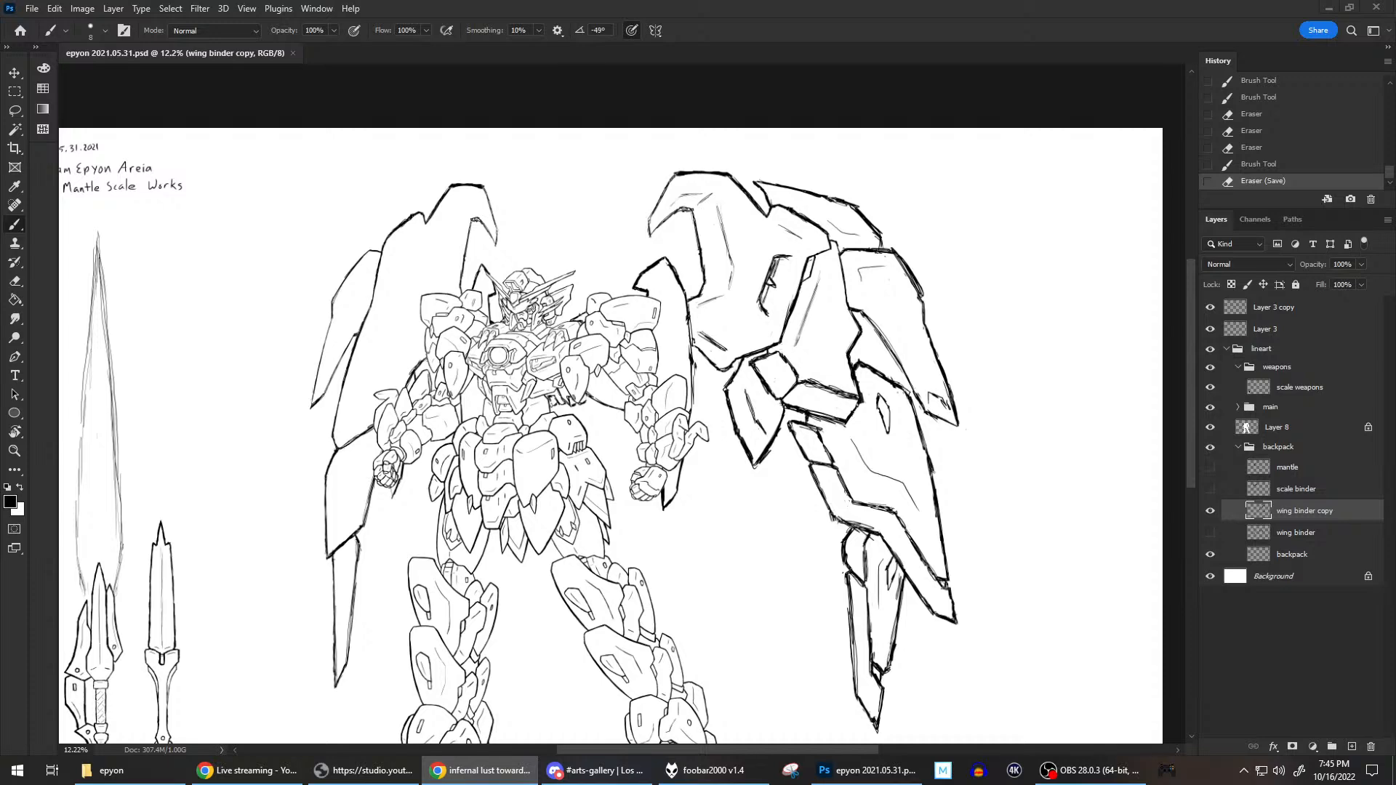
left_click_drag(1395, 167, 740, 147)
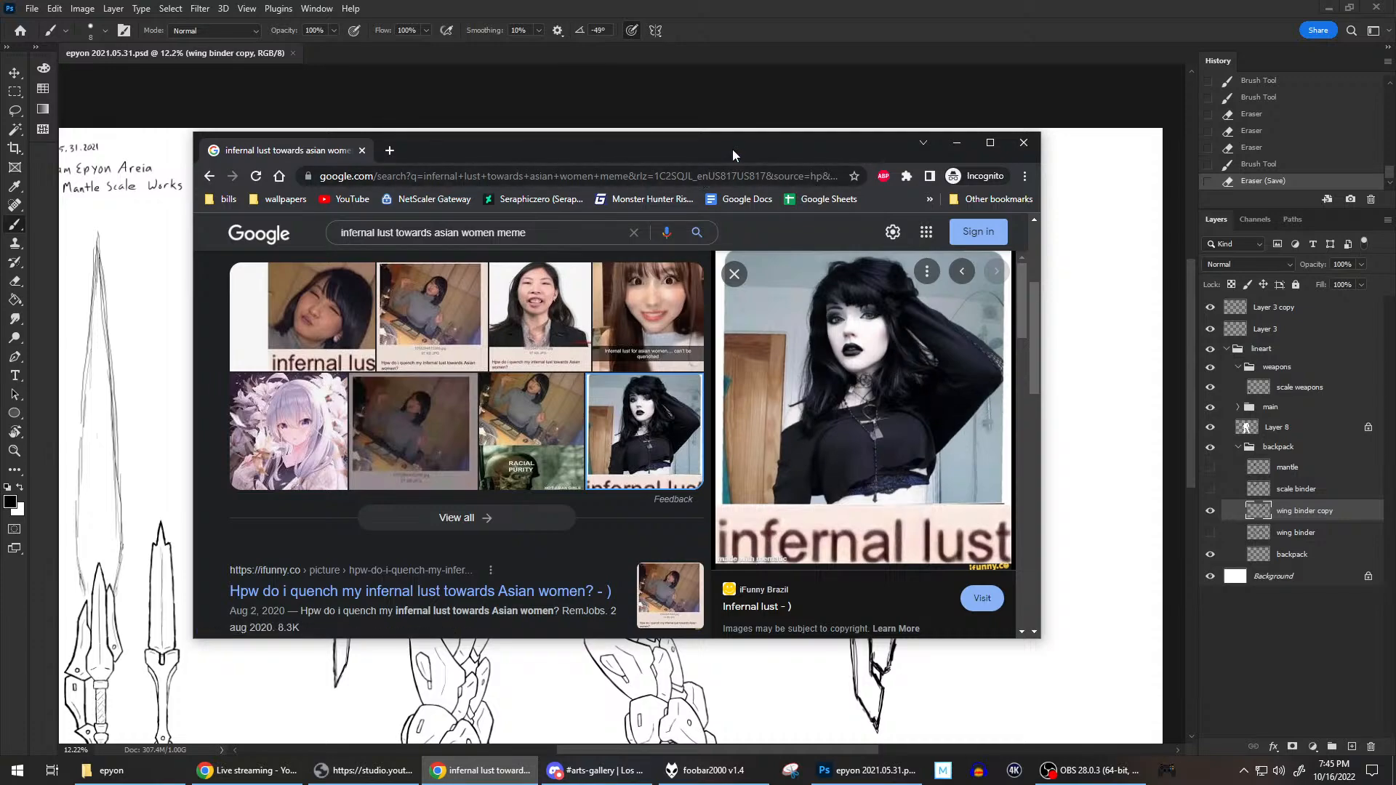
left_click_drag(732, 150, 1395, 160)
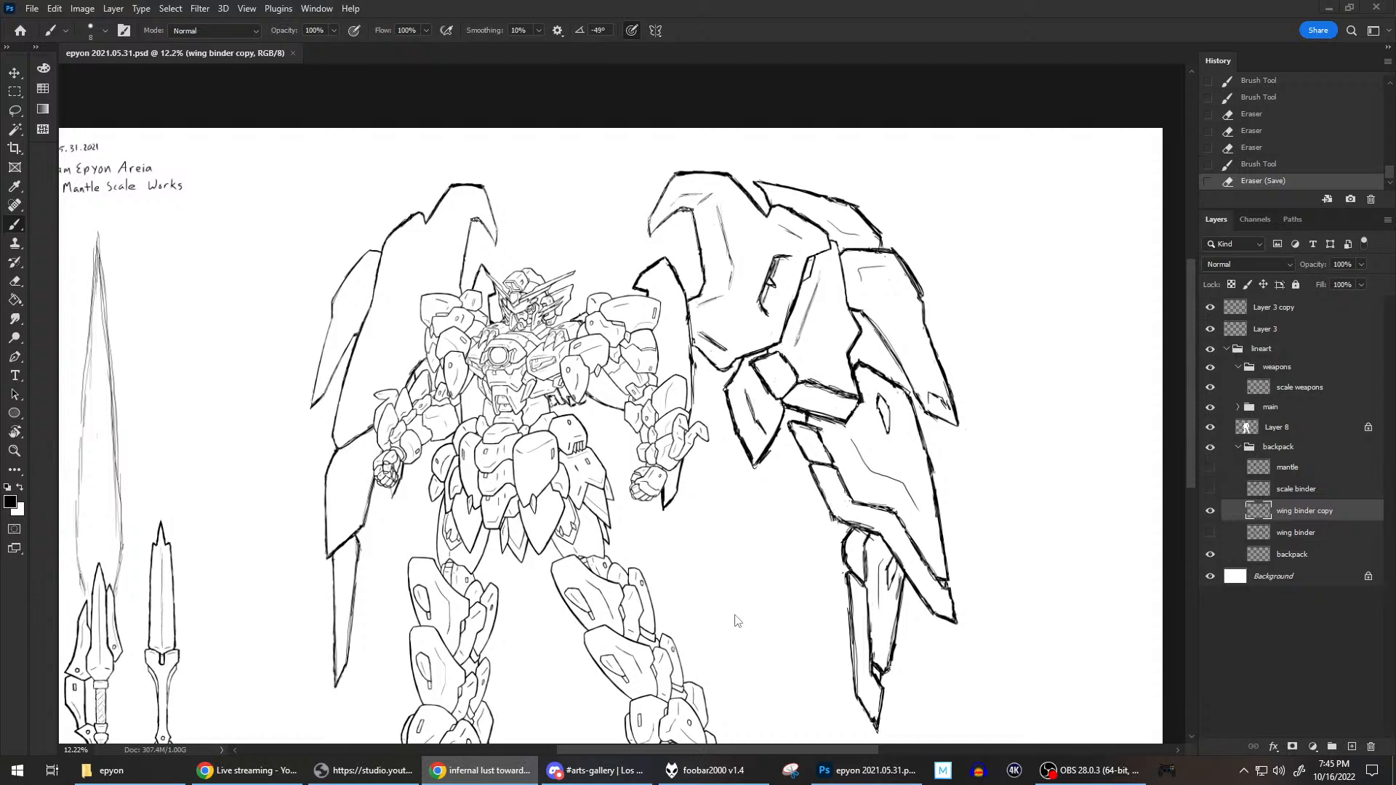
left_click(363, 771)
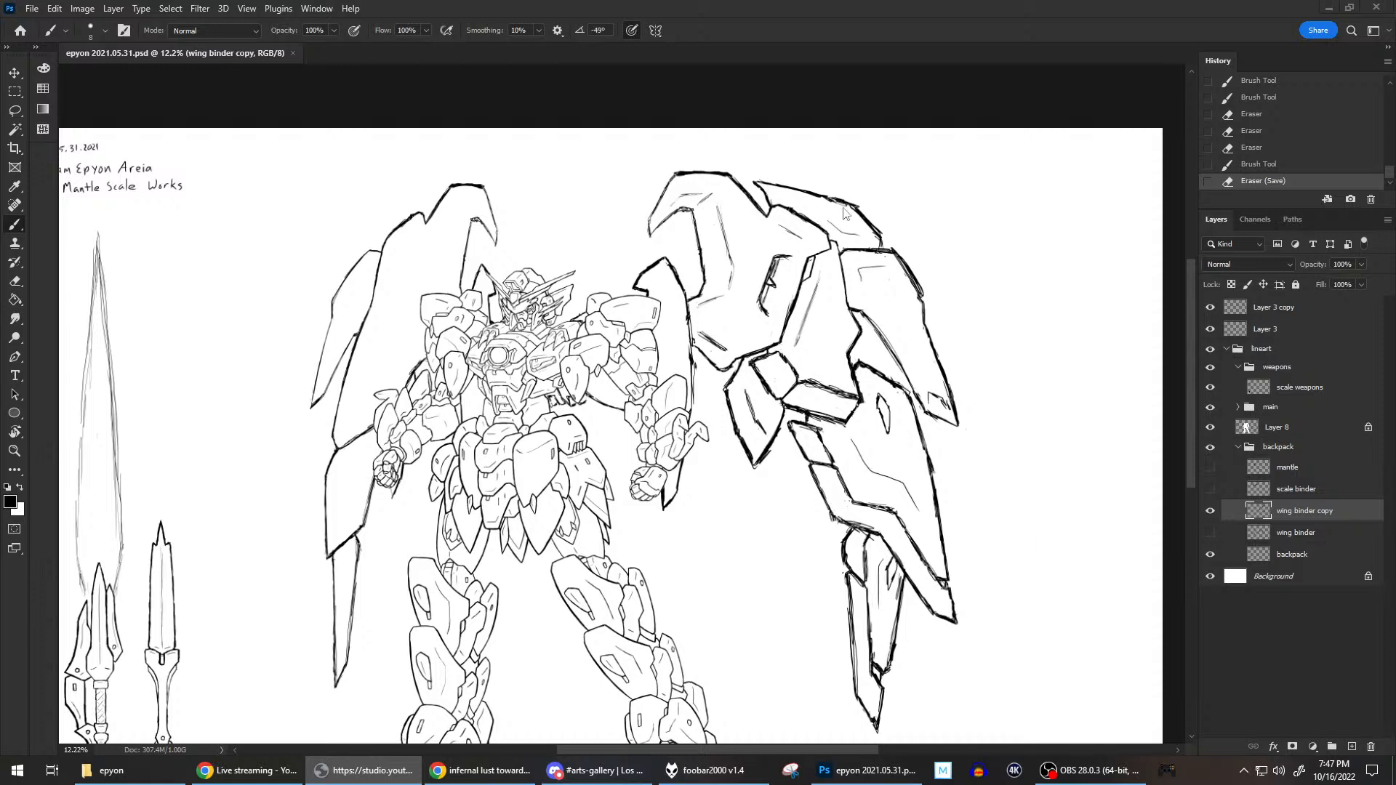
left_click(919, 5)
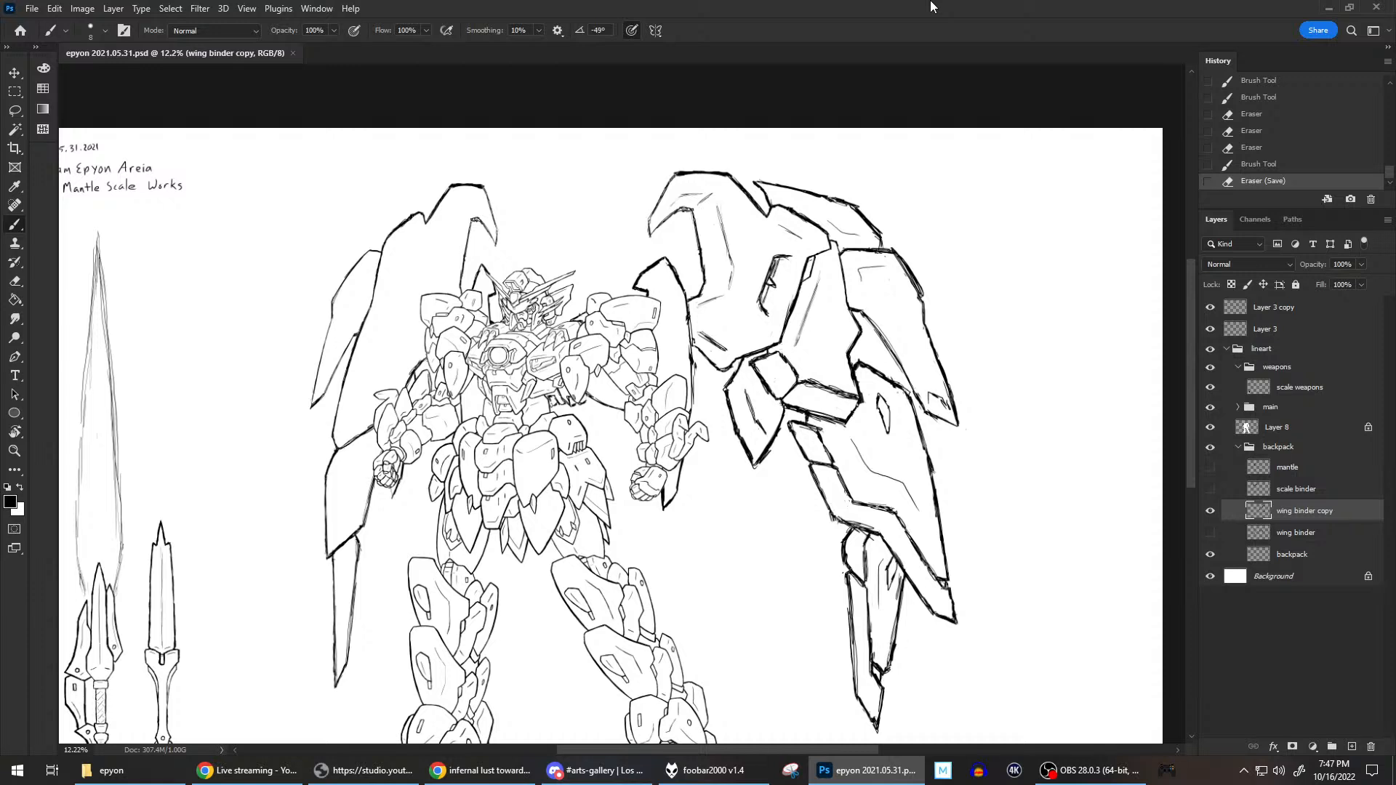
scroll(899, 172, "down", 1)
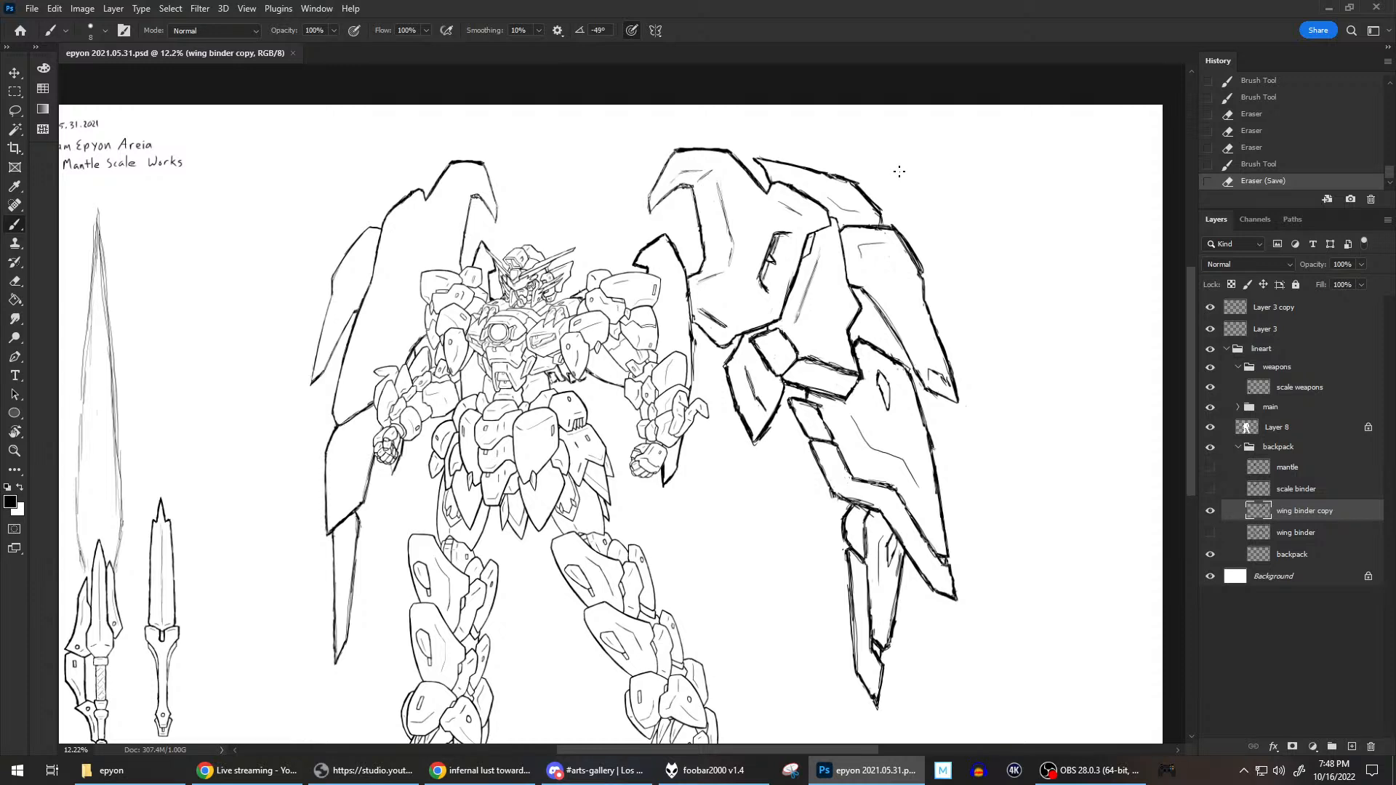
Draw the small connector below the wing binder's middle joint and a new outer contour running down the lower plate's inner side.
mouse_move(790, 384)
left_mouse_down()
mouse_move(807, 394)
mouse_move(800, 384)
left_mouse_up()
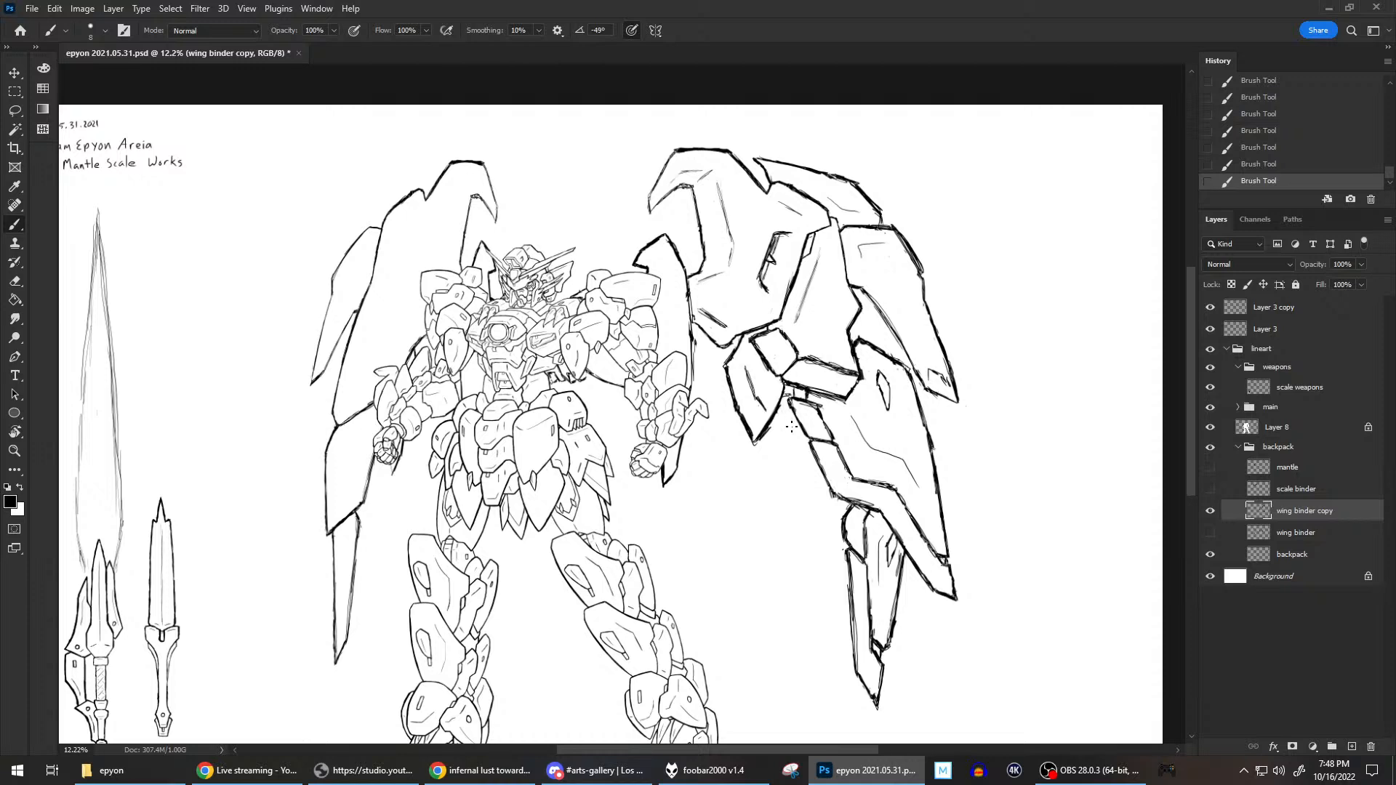
left_click_drag(783, 406, 794, 436)
left_click_drag(782, 410, 796, 441)
left_click_drag(783, 414, 802, 457)
left_click_drag(776, 409, 816, 490)
left_click_drag(818, 489, 830, 496)
key("grave")
key("grave")
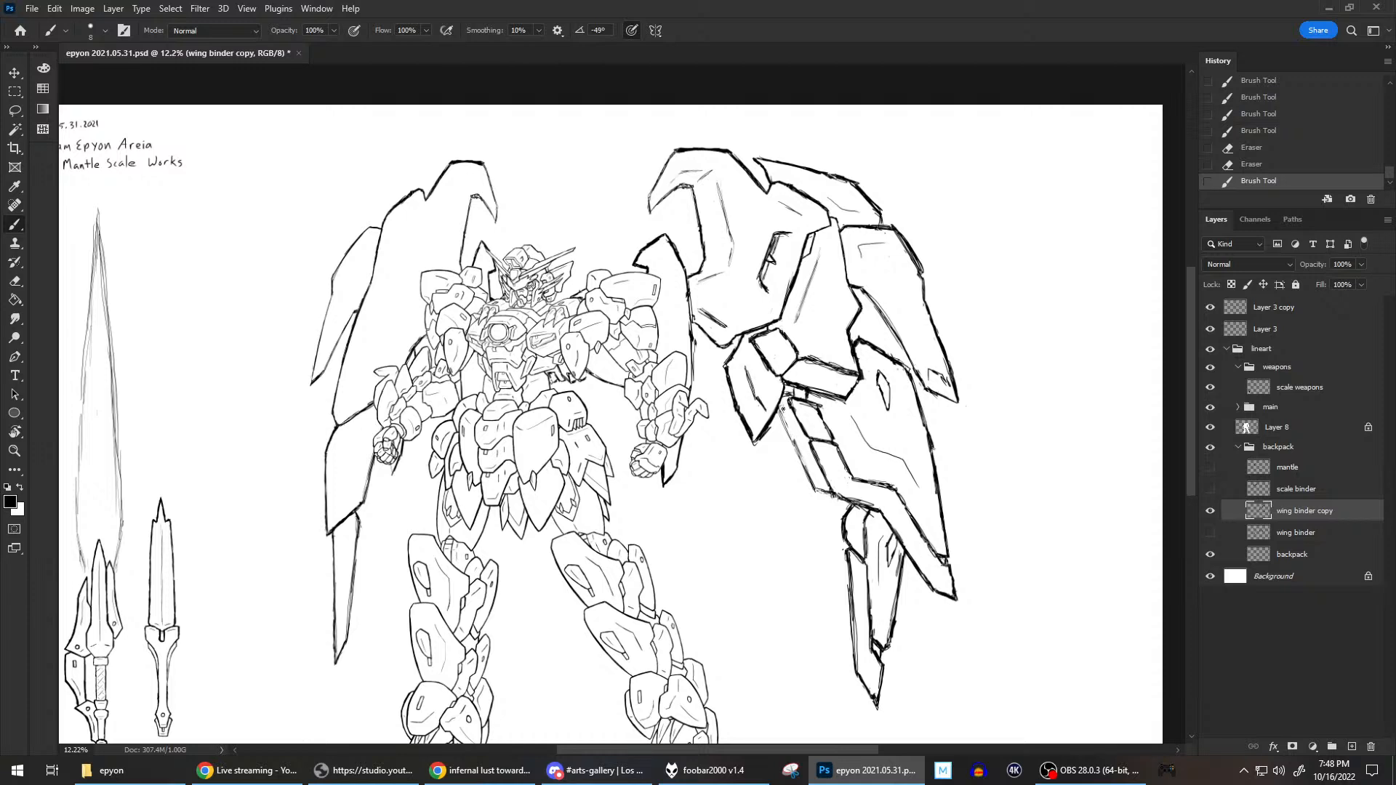
Extend the lower plate's new contour to the lower blade and outline the joint at the blade's upper end with short brush strokes.
left_click_drag(801, 449, 800, 449)
left_click_drag(847, 503, 846, 509)
left_click_drag(846, 505, 848, 513)
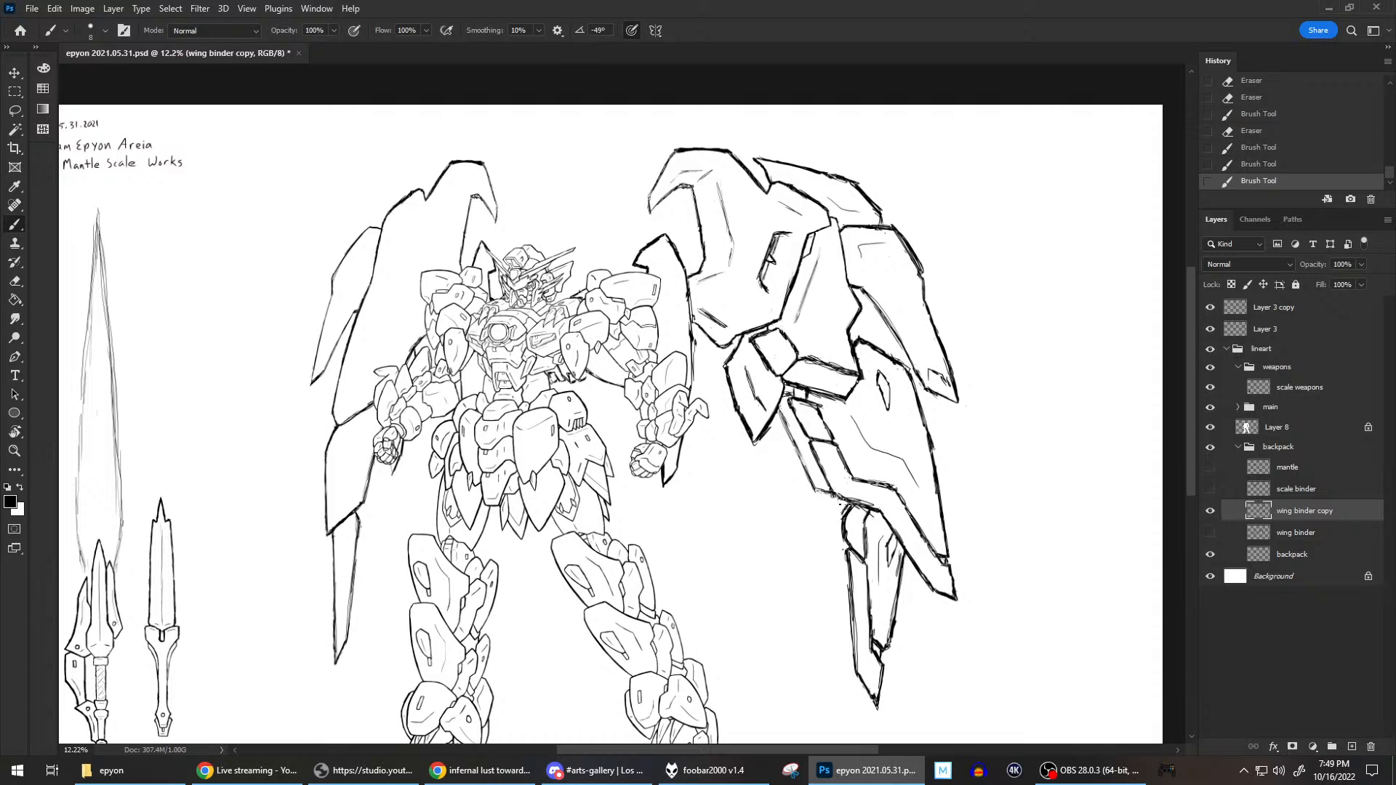
left_click_drag(849, 502, 849, 510)
left_click_drag(848, 490, 847, 485)
mouse_move(842, 514)
left_mouse_down()
mouse_move(847, 503)
mouse_move(837, 522)
left_mouse_up()
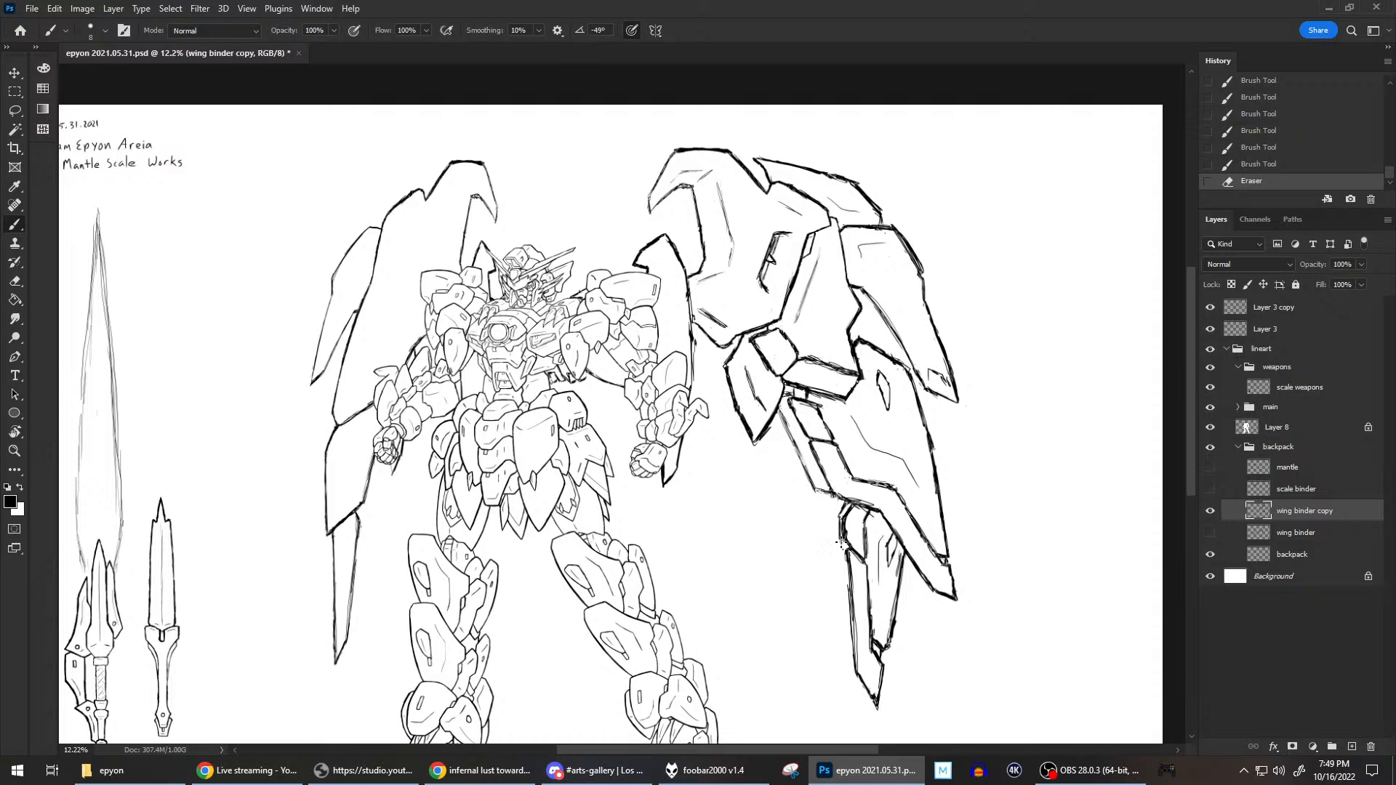
Draw the lower blade's outer edge from the joint down to the tip and erase the excess at the tip.
mouse_move(844, 547)
left_mouse_down()
mouse_move(849, 530)
mouse_move(853, 662)
mouse_move(851, 641)
mouse_move(877, 703)
left_mouse_up()
key("e")
left_click(874, 715)
key("b")
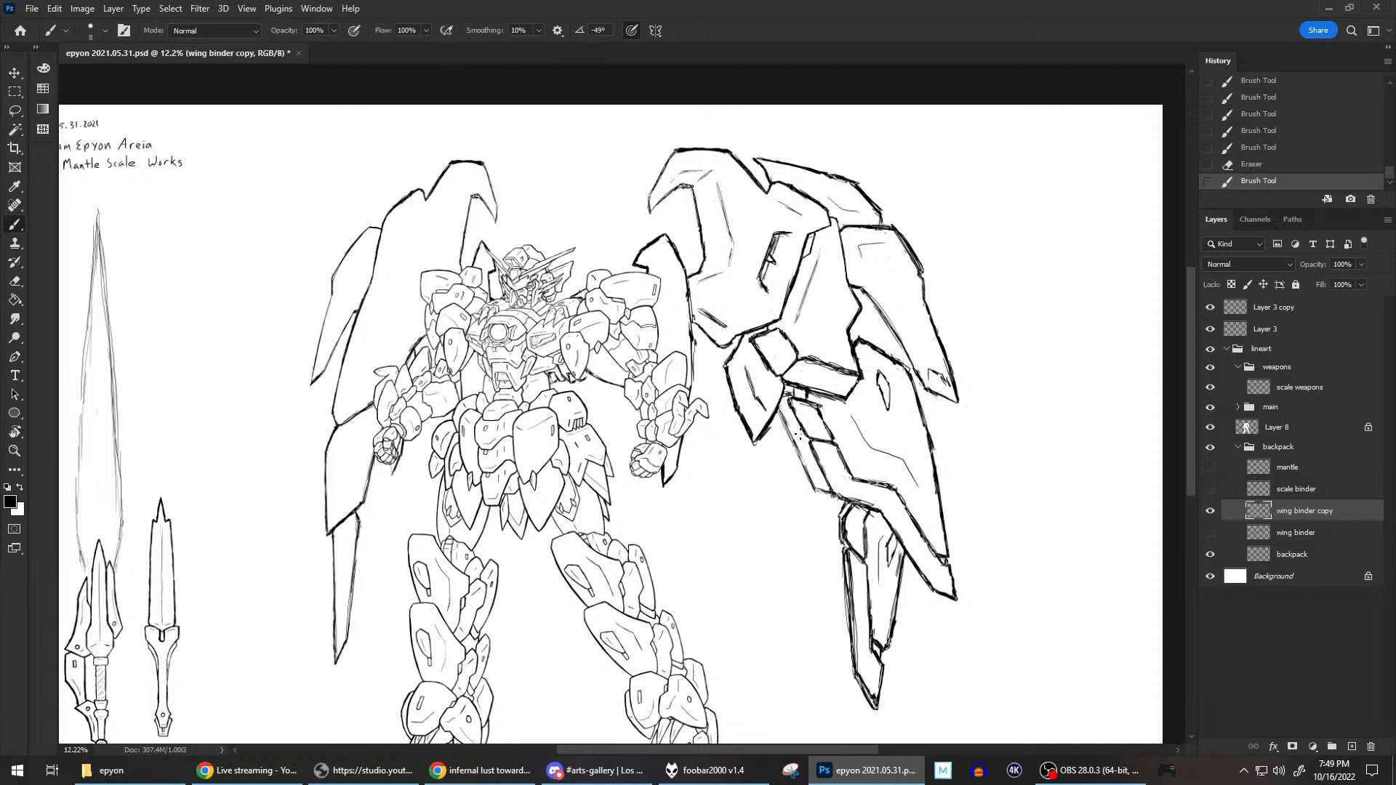
Clean up the connector below the middle joint and darken the contour along the lower plate's inner side with the Eraser and Brush.
key("e")
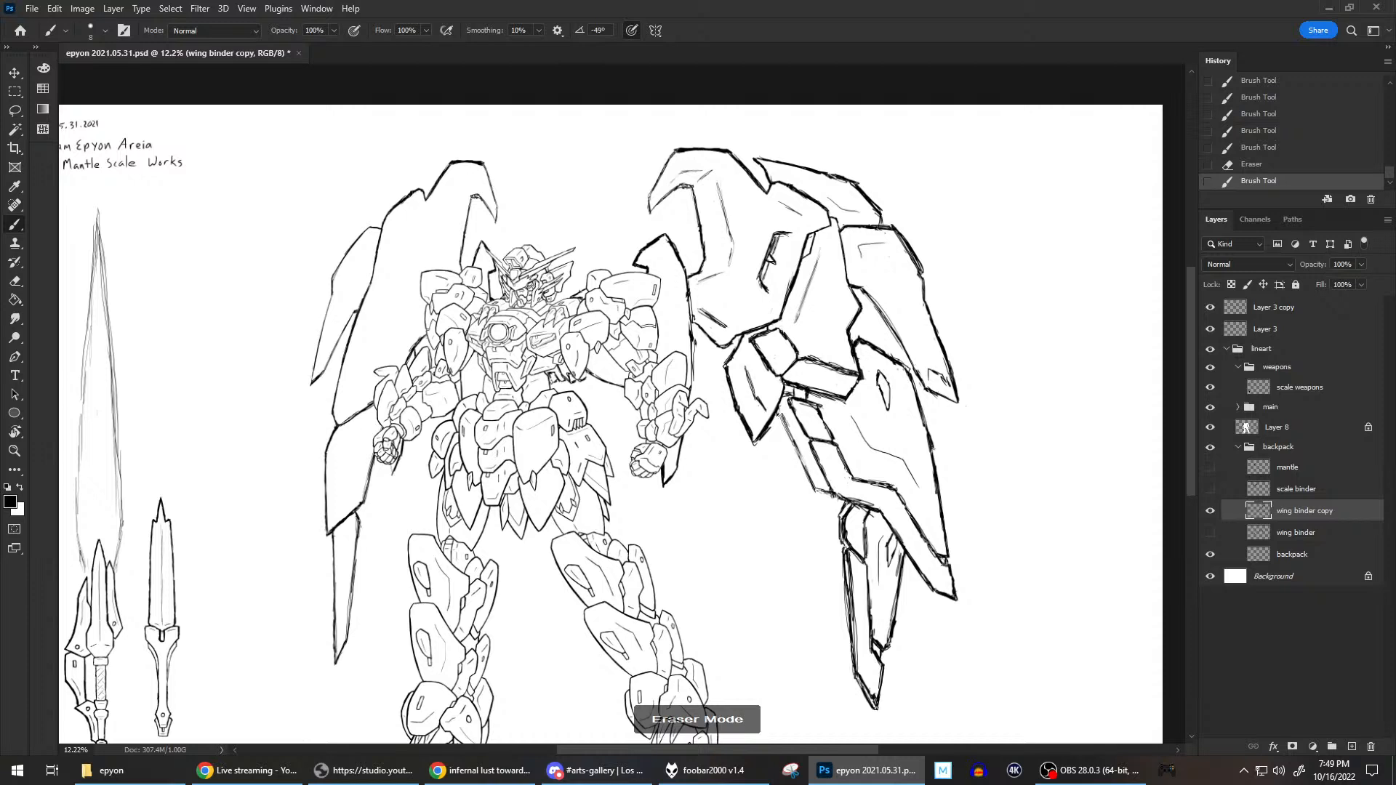
mouse_move(780, 417)
left_mouse_down()
mouse_move(818, 494)
mouse_move(778, 405)
mouse_move(789, 429)
mouse_move(776, 421)
left_mouse_up()
key("b")
key("e")
left_click_drag(800, 394, 795, 390)
key("b")
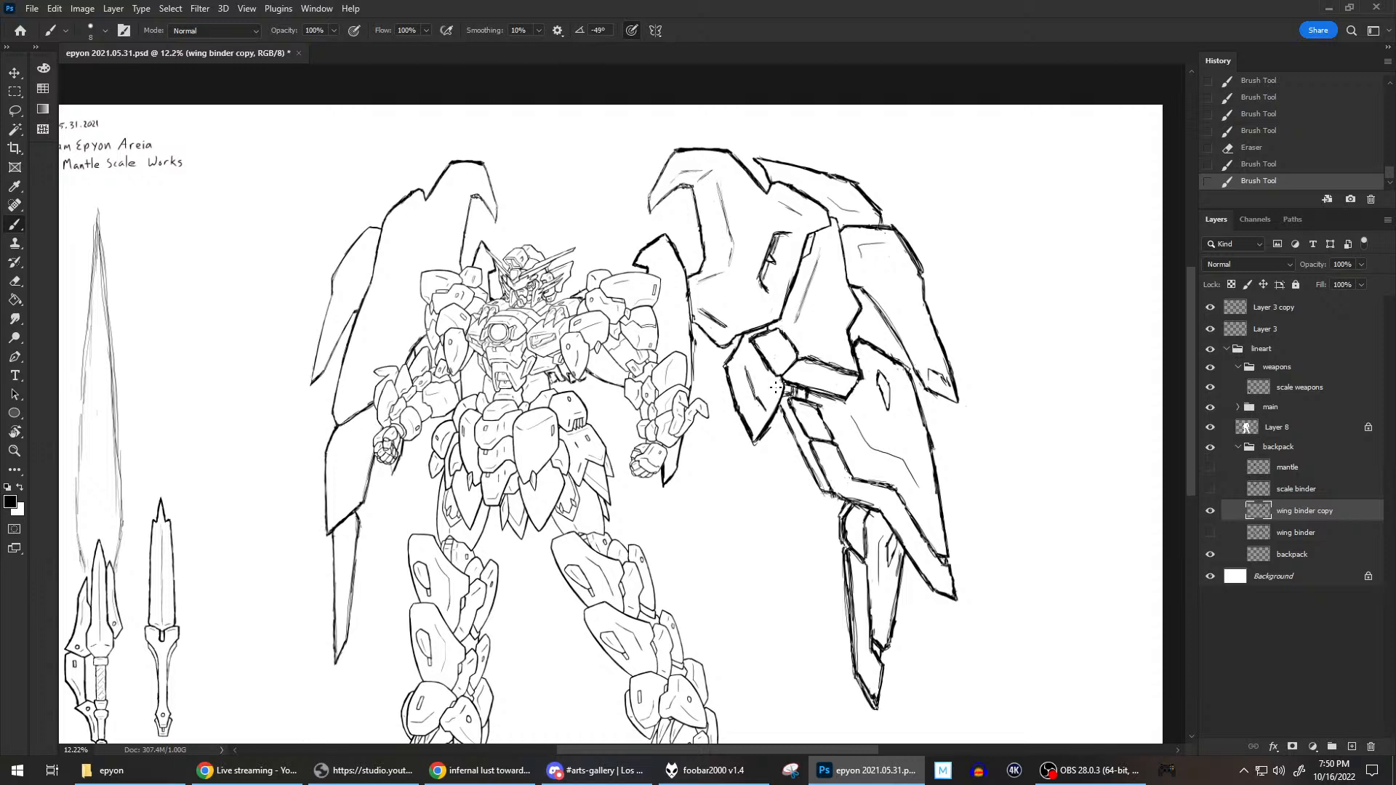
left_click_drag(780, 411, 832, 494)
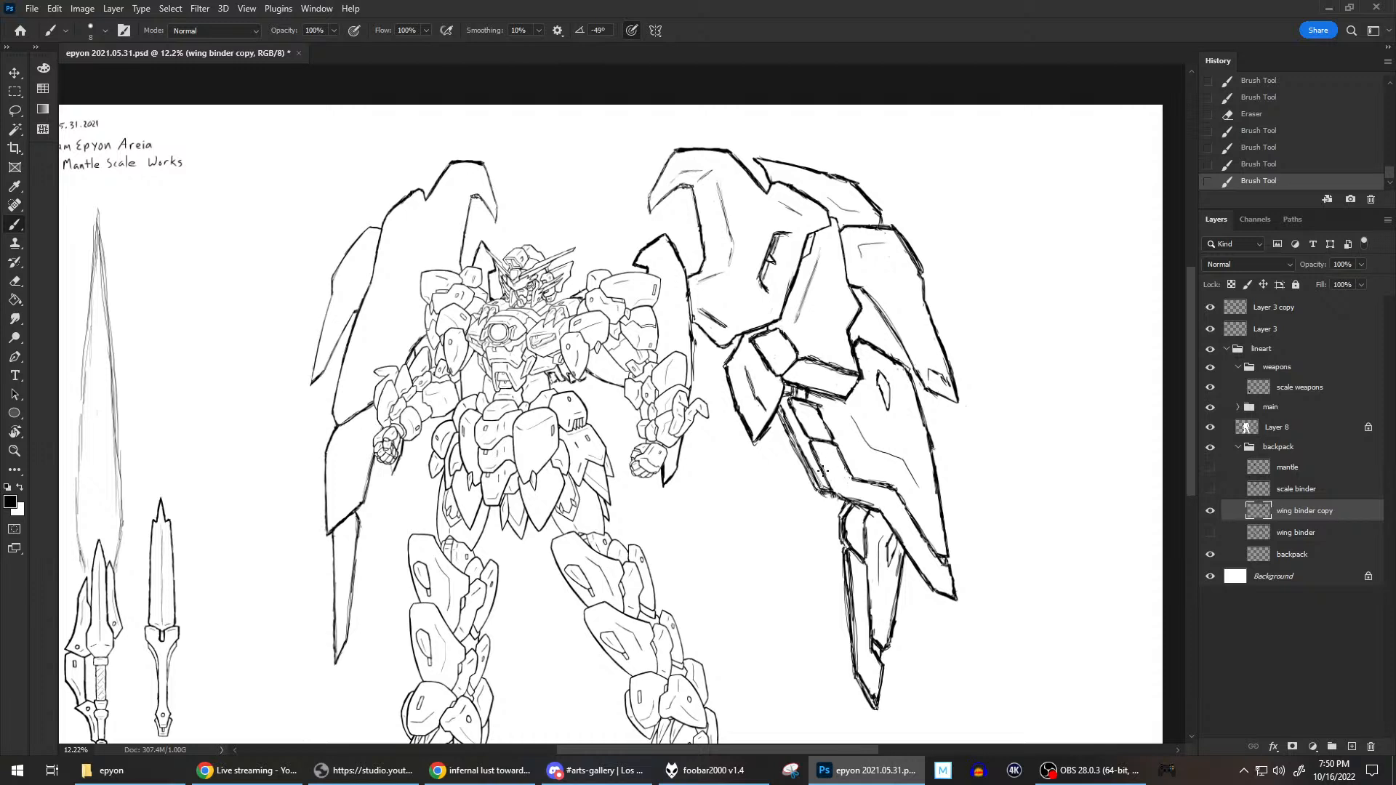
Refine the lower corner of the lower plate's inner contour, where it meets the blade joint, with alternating eraser and brush strokes.
key("e")
mouse_move(825, 497)
left_mouse_down()
mouse_move(867, 494)
mouse_move(871, 512)
left_mouse_up()
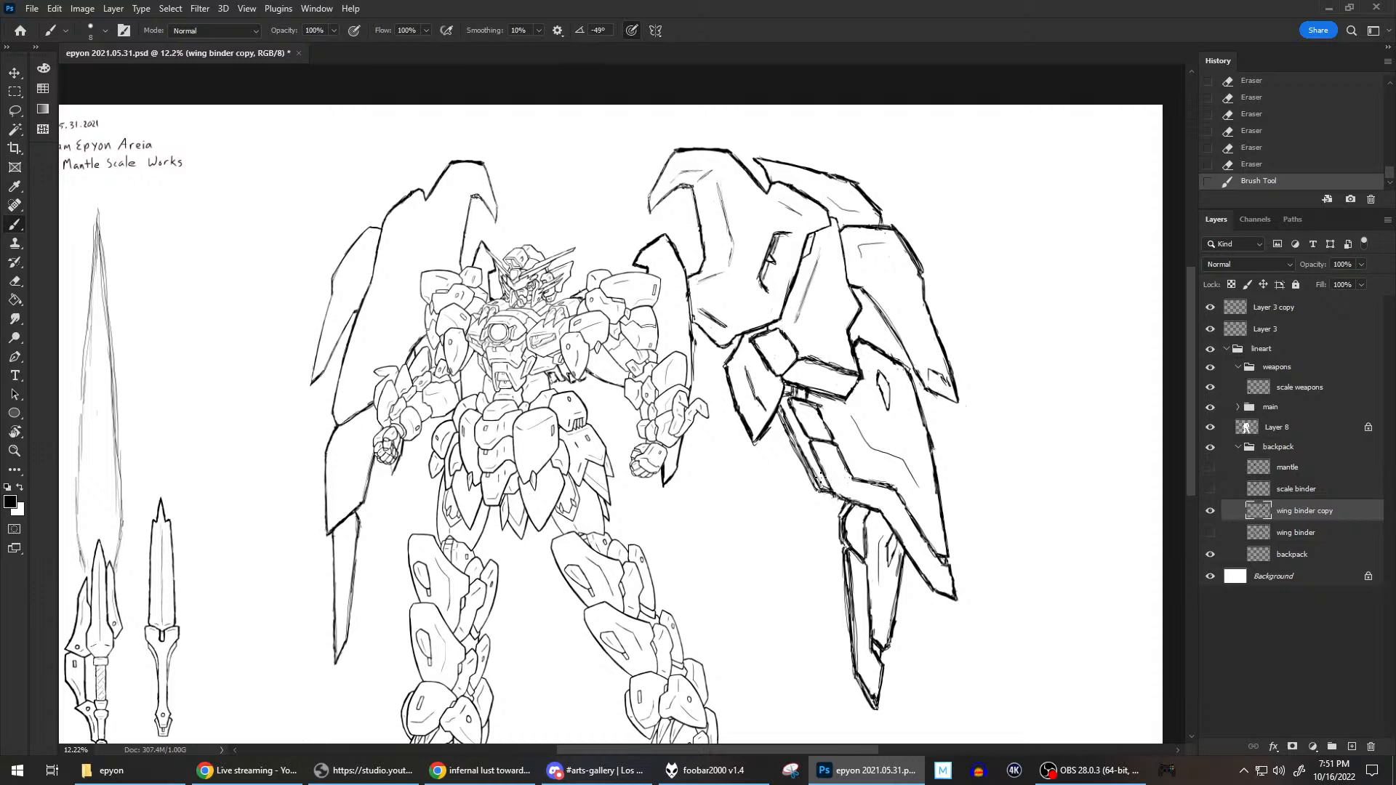
key("e")
left_click_drag(824, 485, 837, 490)
key("b")
key("e")
key("b")
key("e")
key("b")
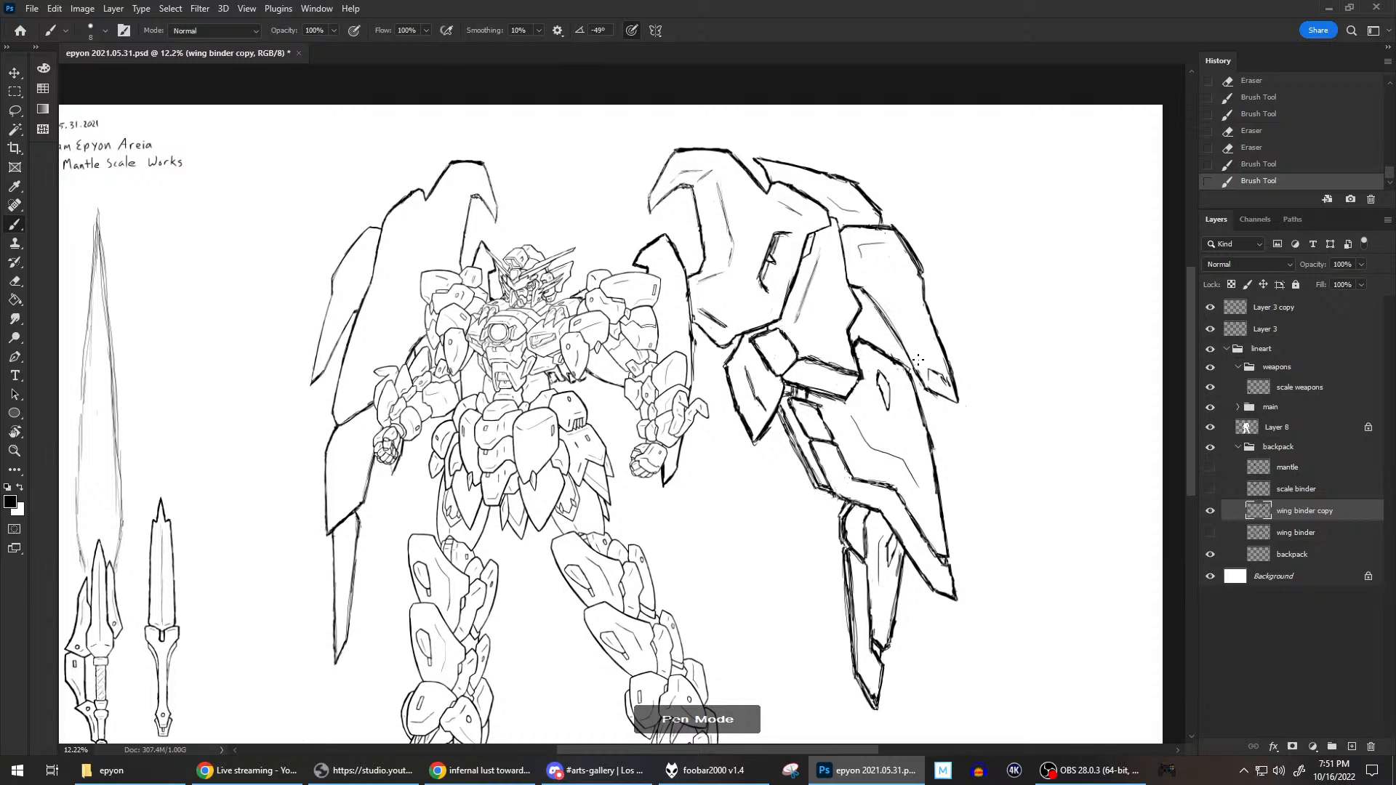
Draw the inner contour beside the upper outer plate's lower edge, and clean up and redraw the central panel's lower inner corner.
left_click_drag(918, 381, 926, 371)
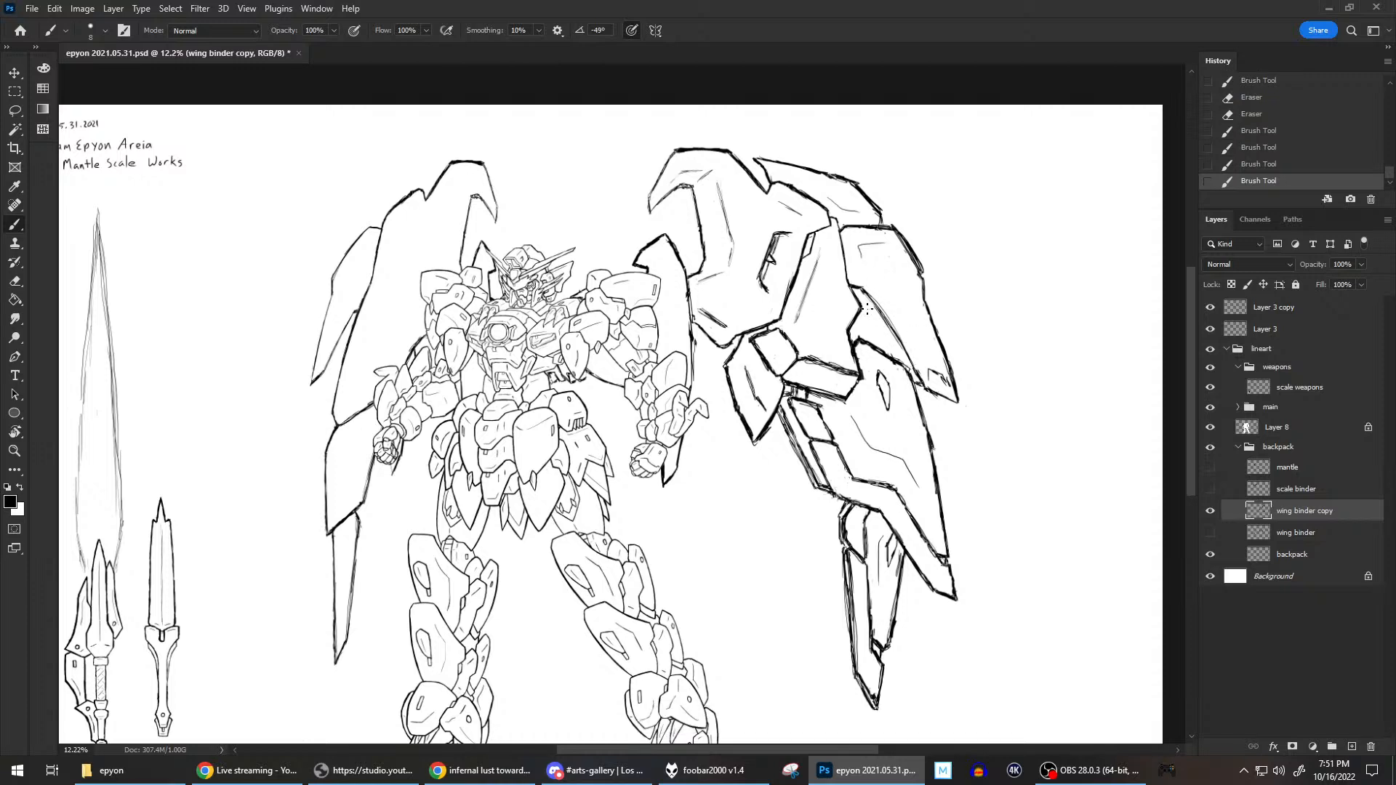
left_click_drag(861, 312, 893, 355)
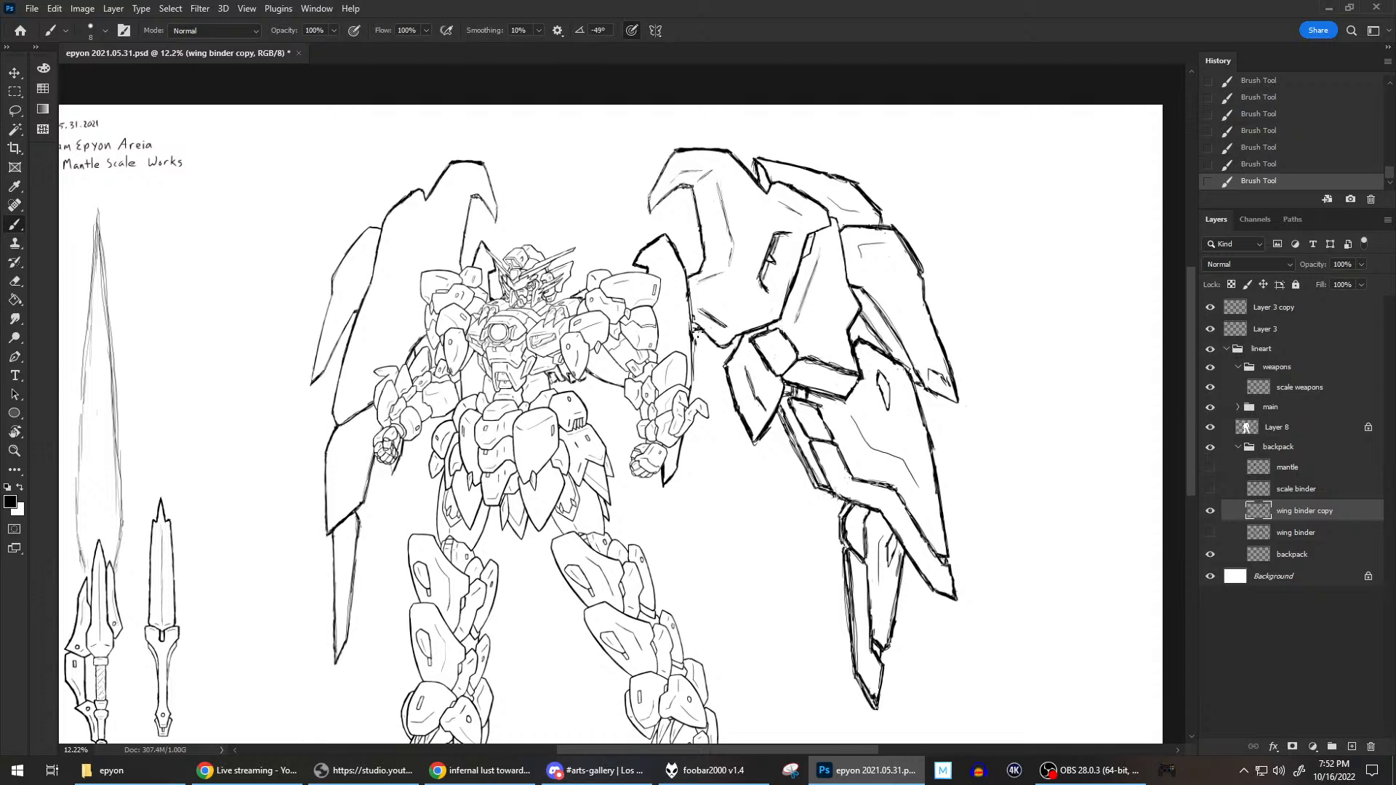
key("e")
left_click_drag(693, 318, 696, 329)
left_click(693, 331)
key("b")
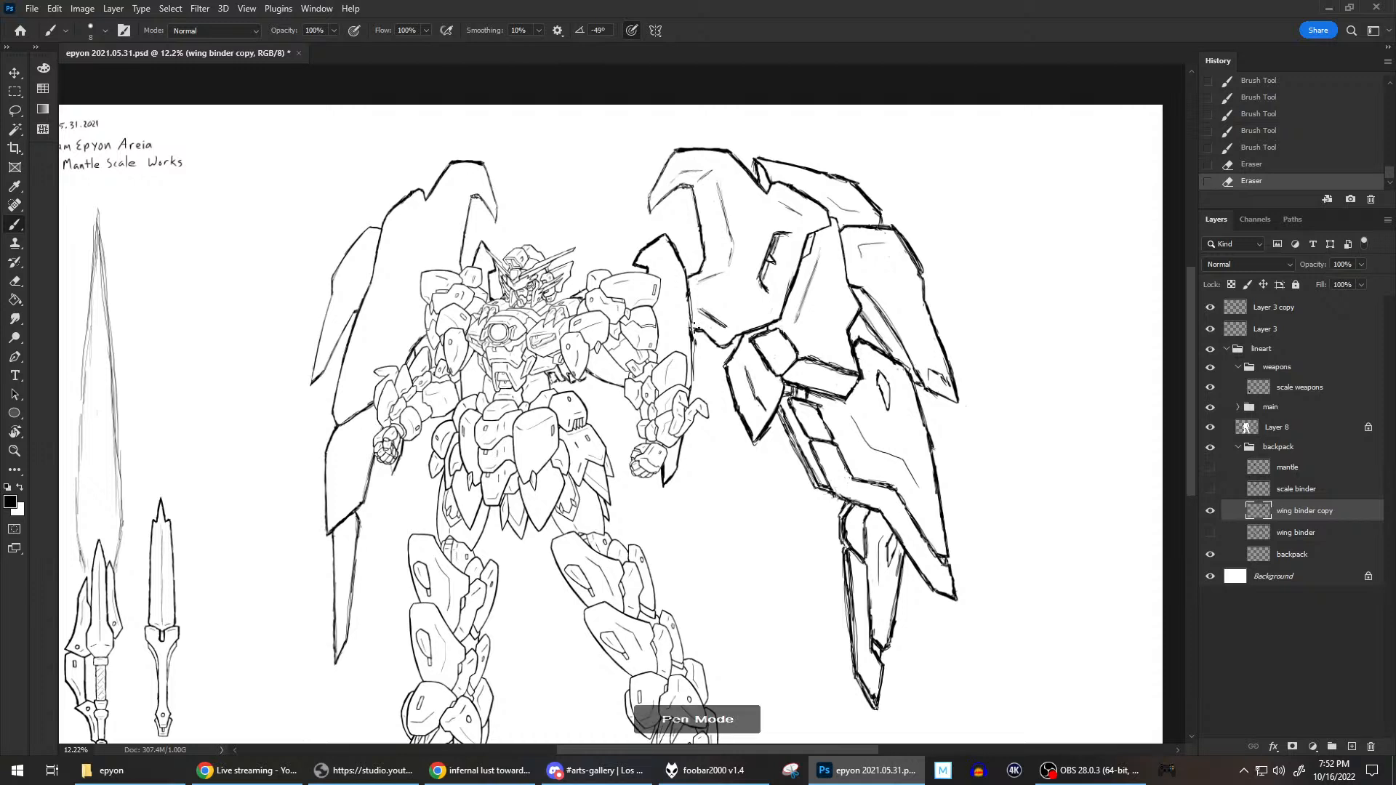
left_click_drag(691, 322, 694, 378)
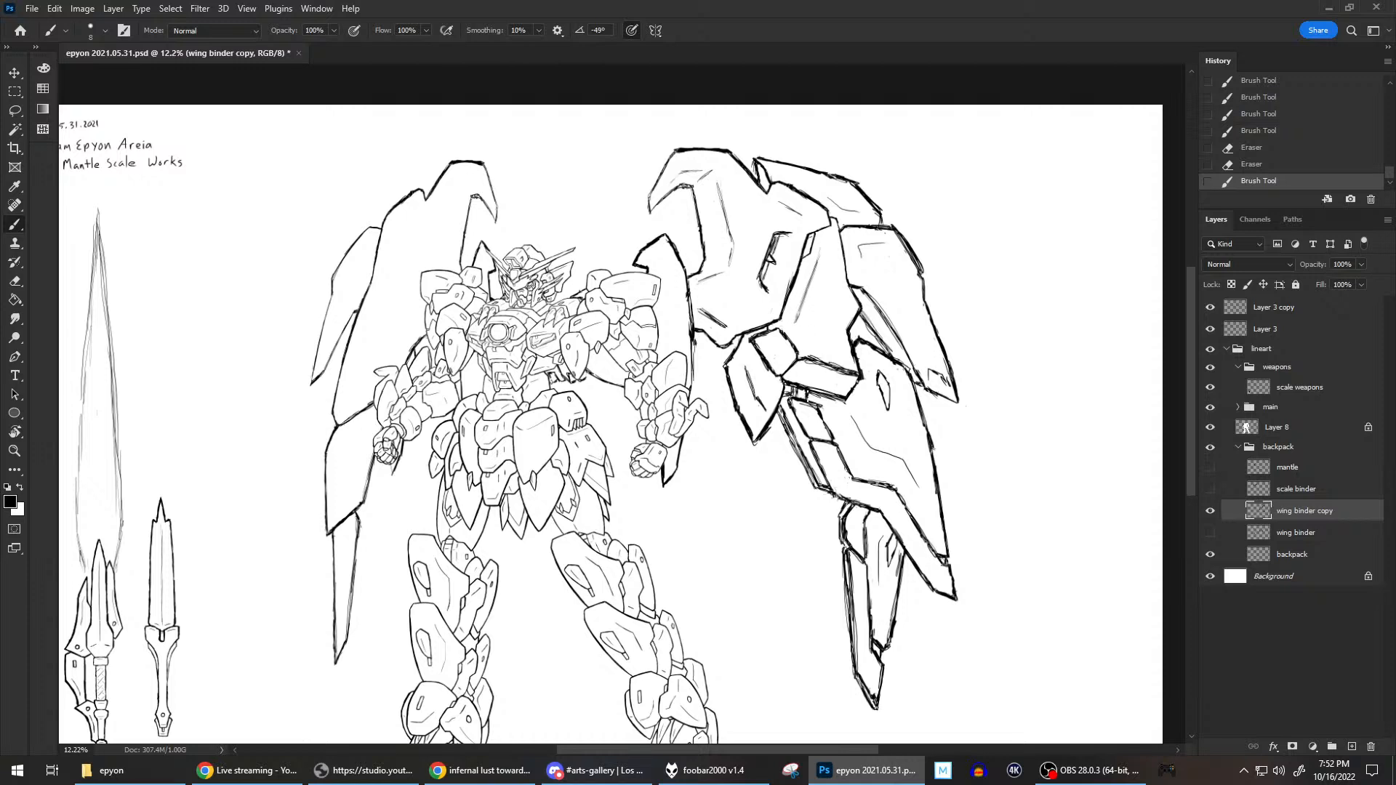
Add an inset line along the lower plate's inner strip and draw the layered edge beneath the plate's pointed lower end, erasing stray marks.
left_click_drag(811, 397, 813, 393)
mouse_move(798, 412)
left_mouse_down()
mouse_move(825, 467)
mouse_move(834, 440)
mouse_move(838, 493)
left_mouse_up()
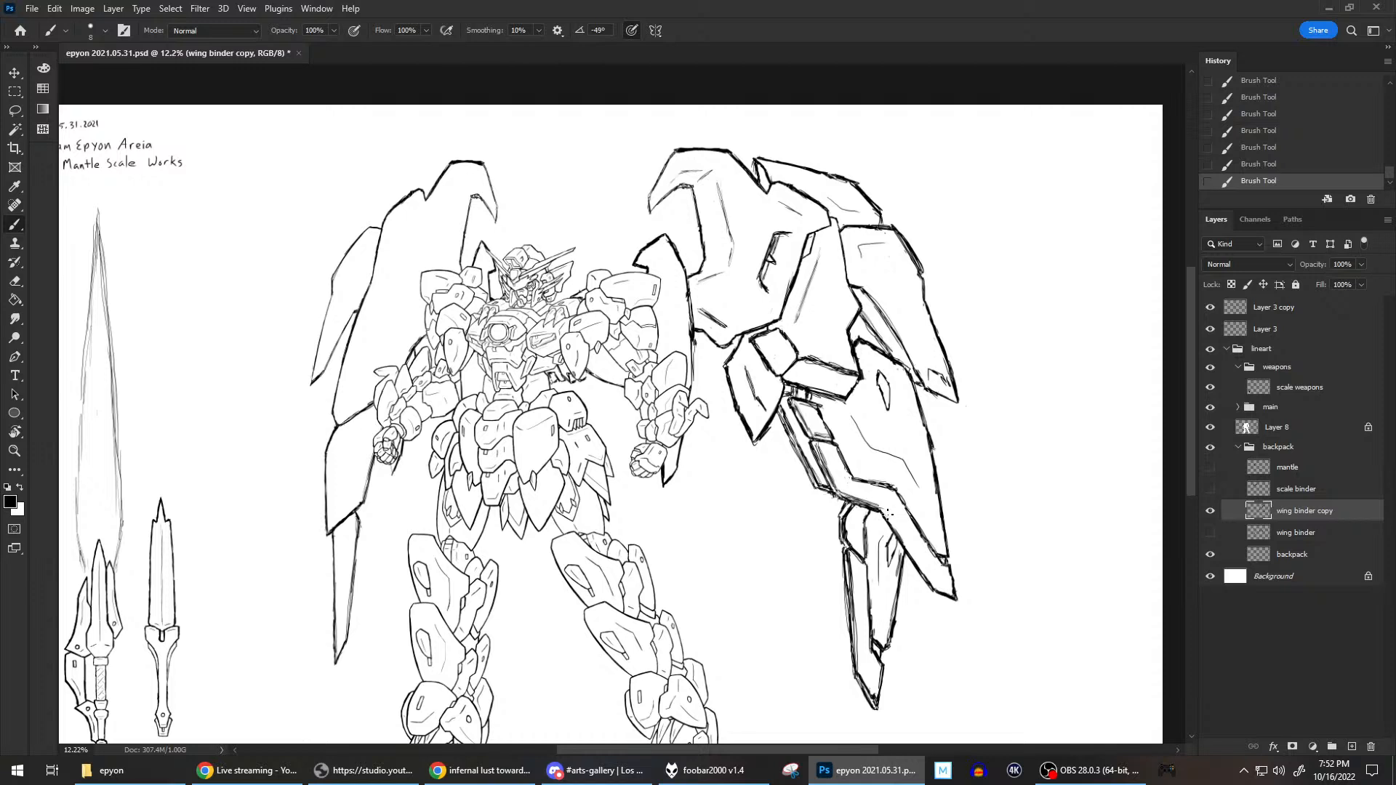
mouse_move(892, 524)
left_mouse_down()
mouse_move(935, 580)
mouse_move(917, 556)
mouse_move(941, 586)
left_mouse_up()
left_click_drag(904, 558, 915, 583)
left_click_drag(902, 555, 908, 571)
key("e")
left_click_drag(922, 585, 921, 584)
key("e")
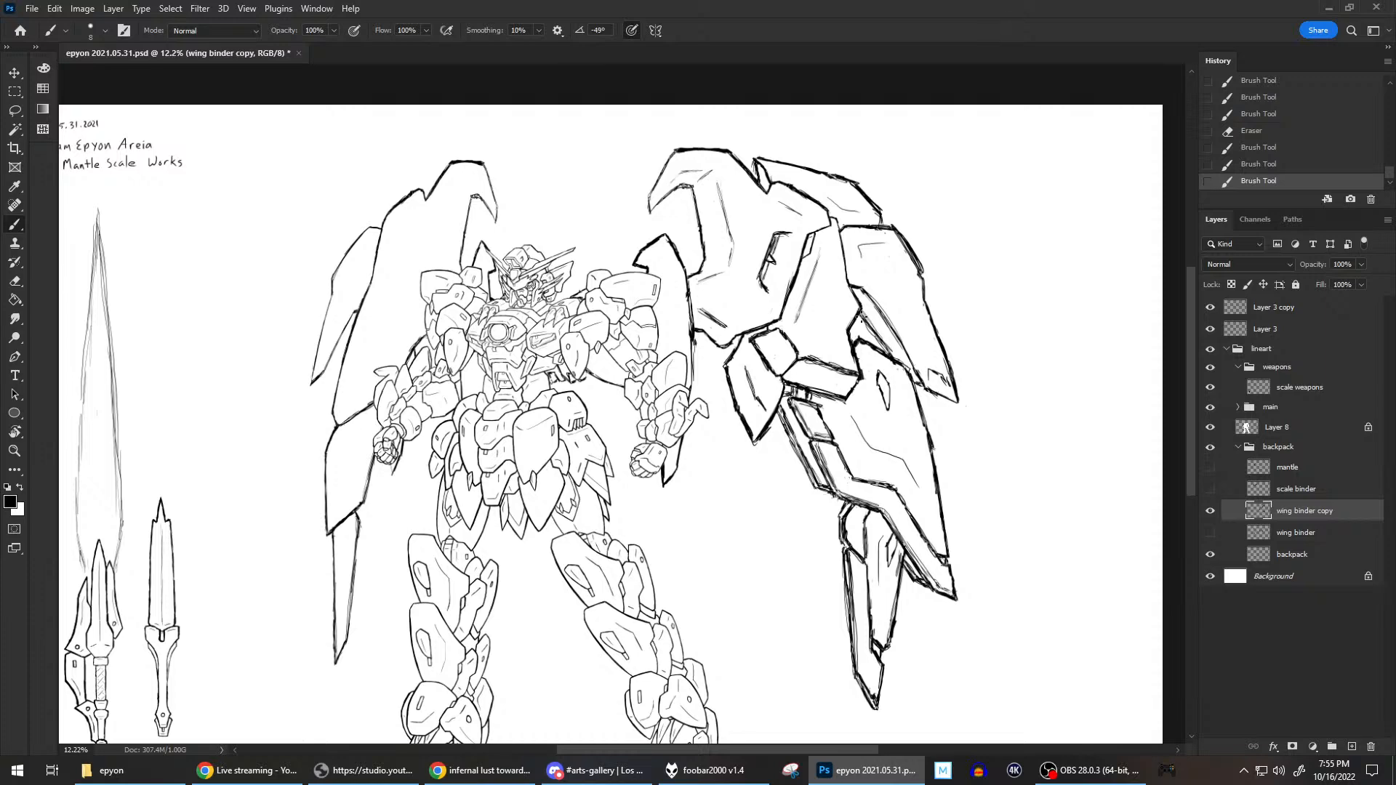
Switch to Discord and open the rigatoni photo posted in the general-chat channel on 10/14/2022.
left_click(593, 770)
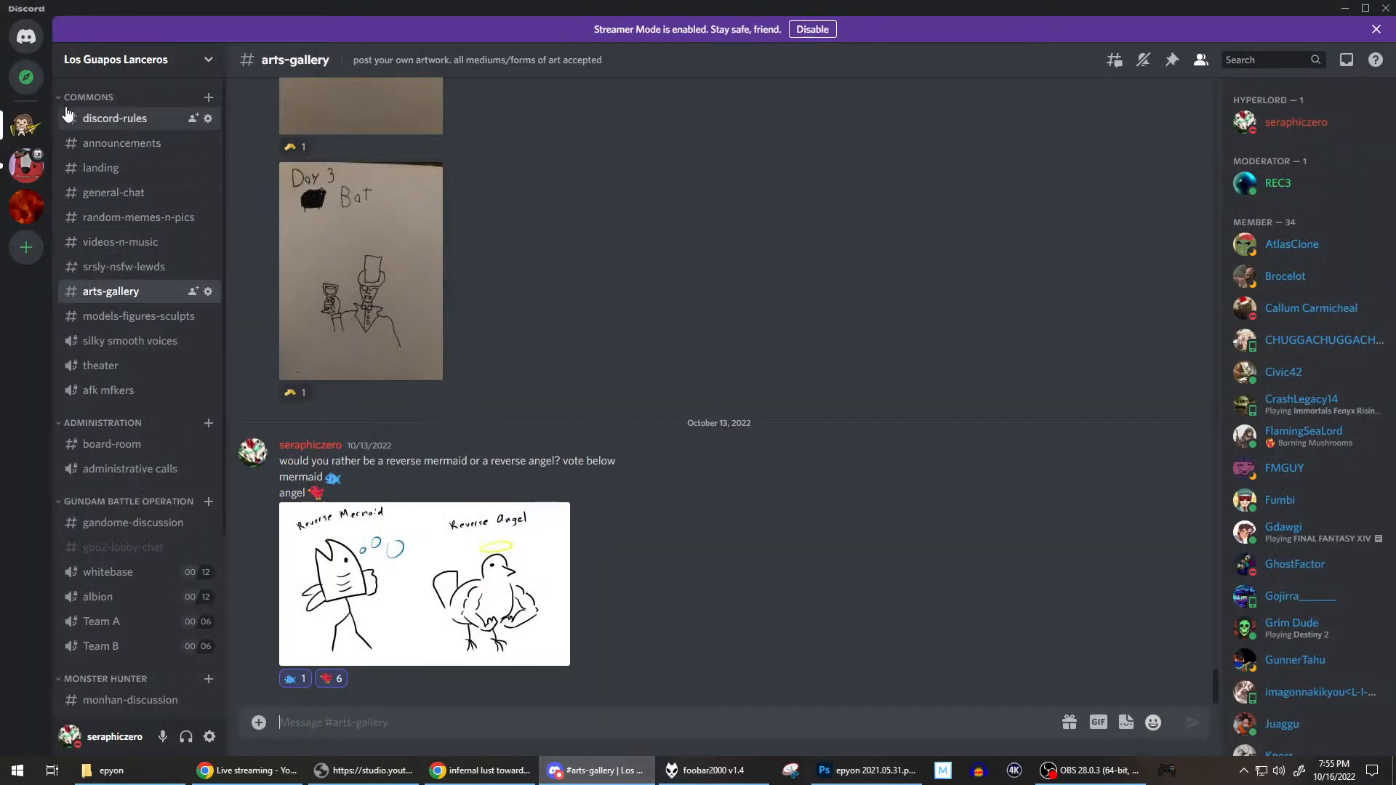
left_click(116, 193)
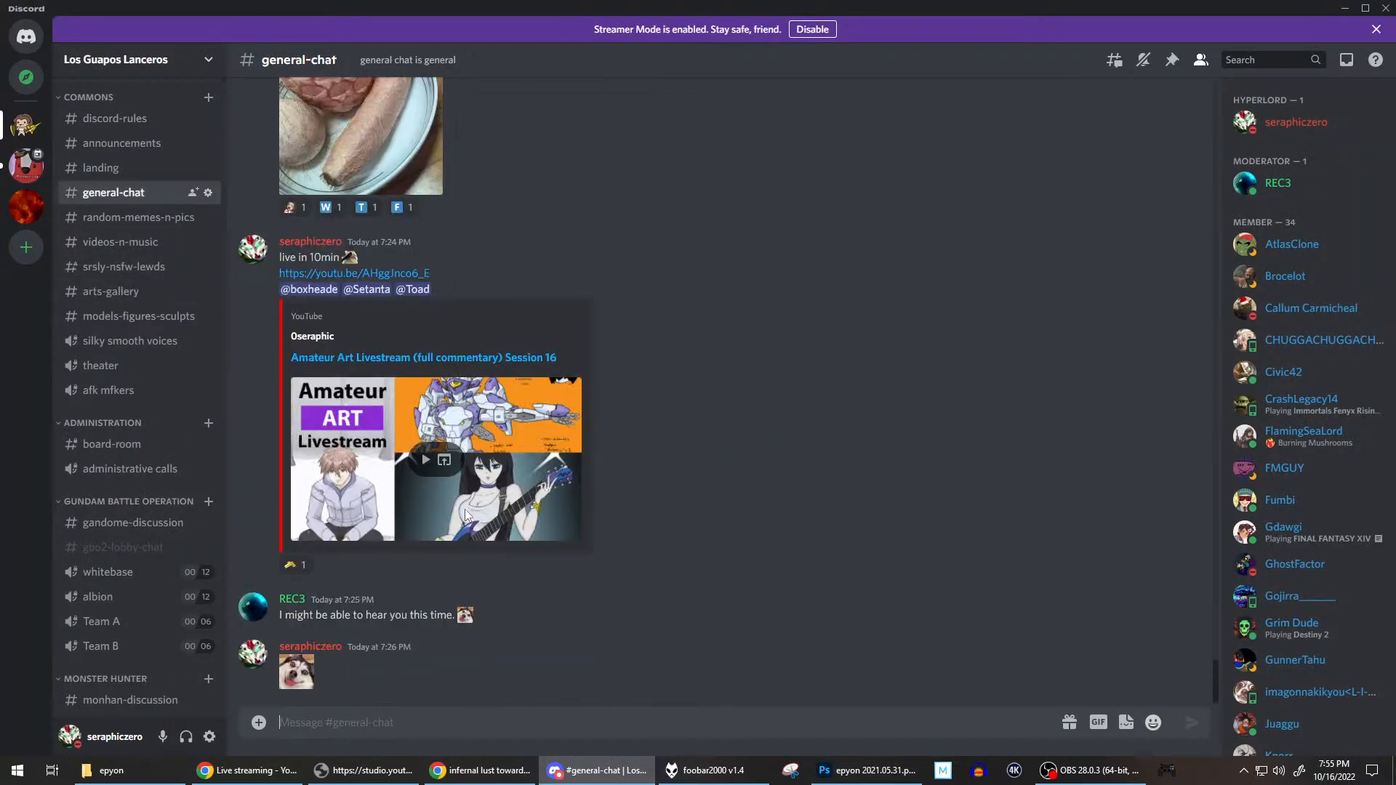
scroll(696, 285, "up", 4)
scroll(804, 337, "up", 3)
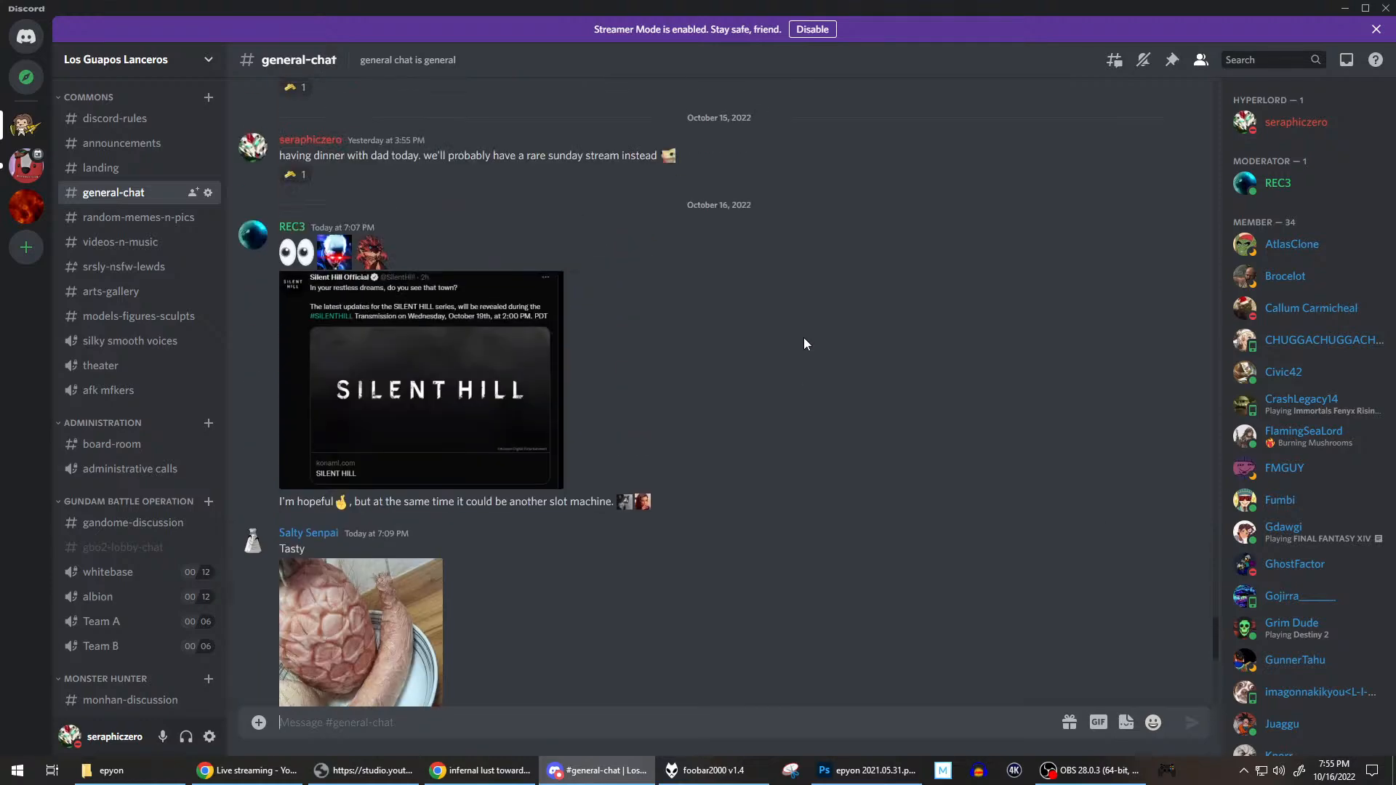
scroll(861, 465, "up", 5)
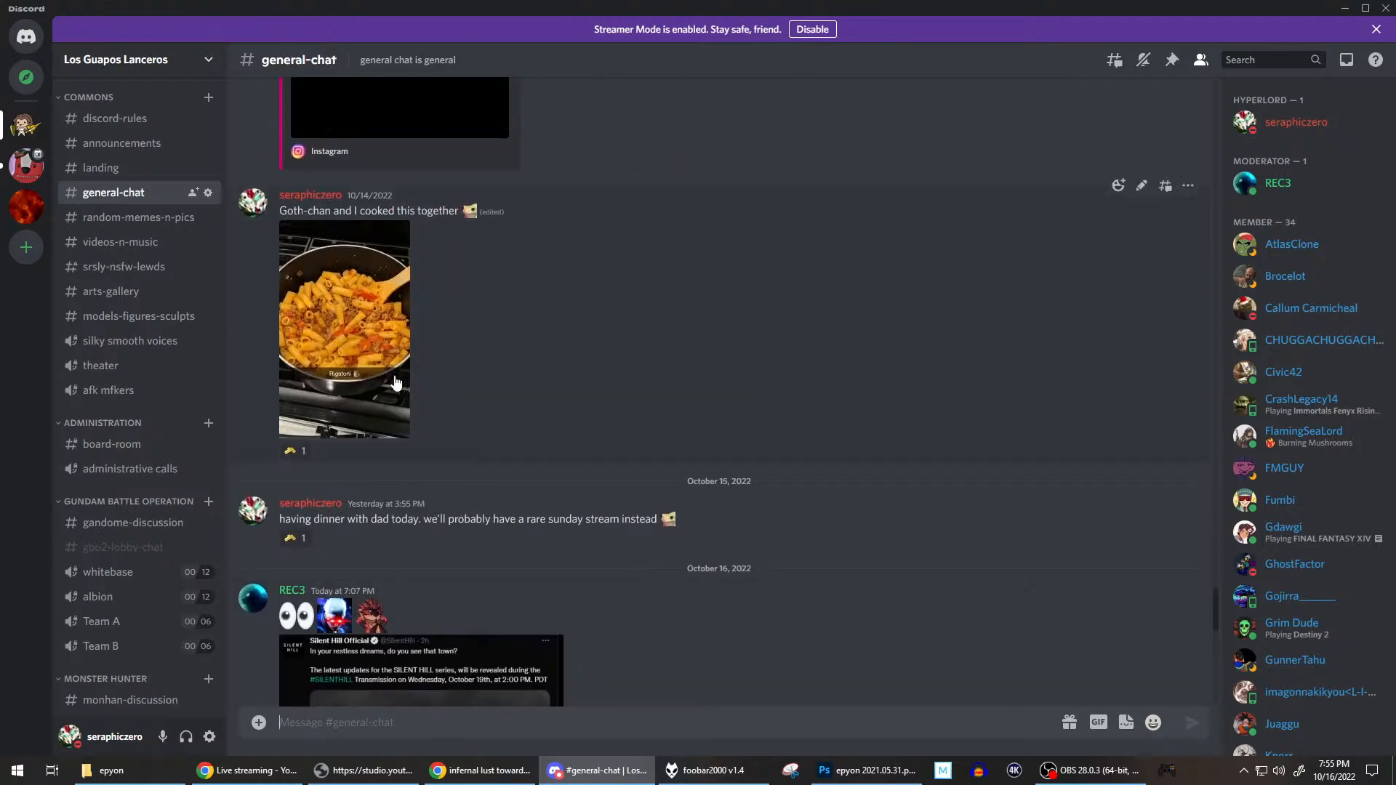
left_click(321, 349)
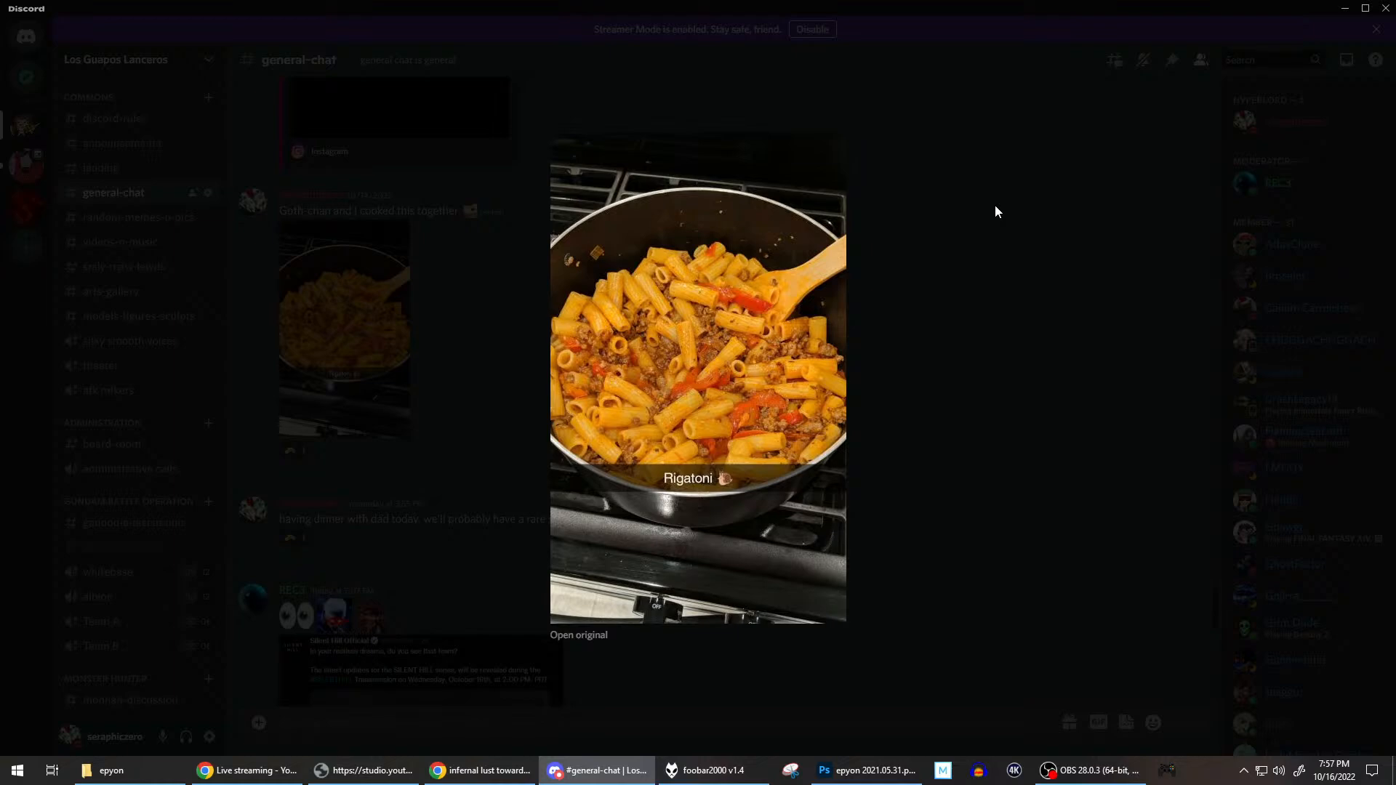
Close the rigatoni photo and open the Inktober 2022 prompt list from the pinned messages of the arts-gallery channel.
left_click(943, 338)
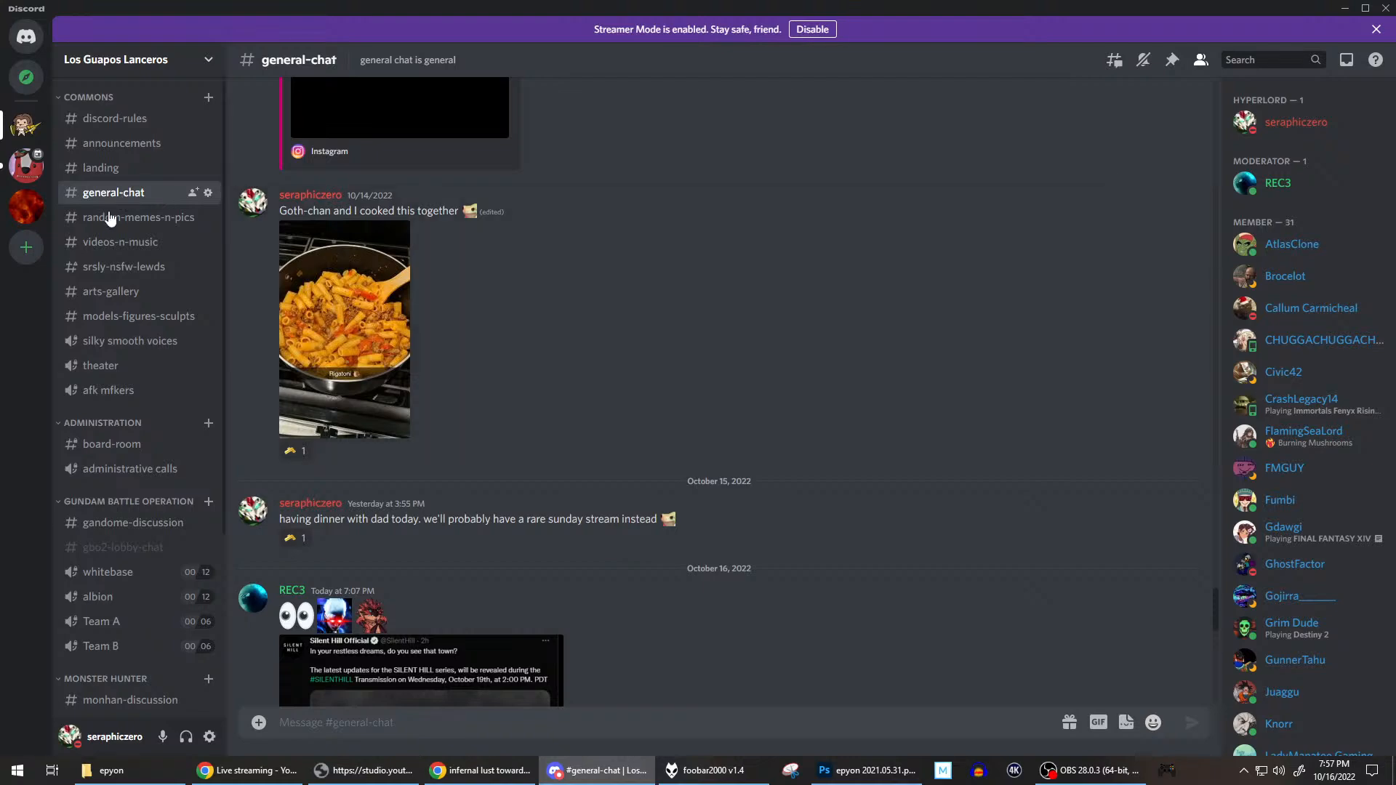
left_click(107, 301)
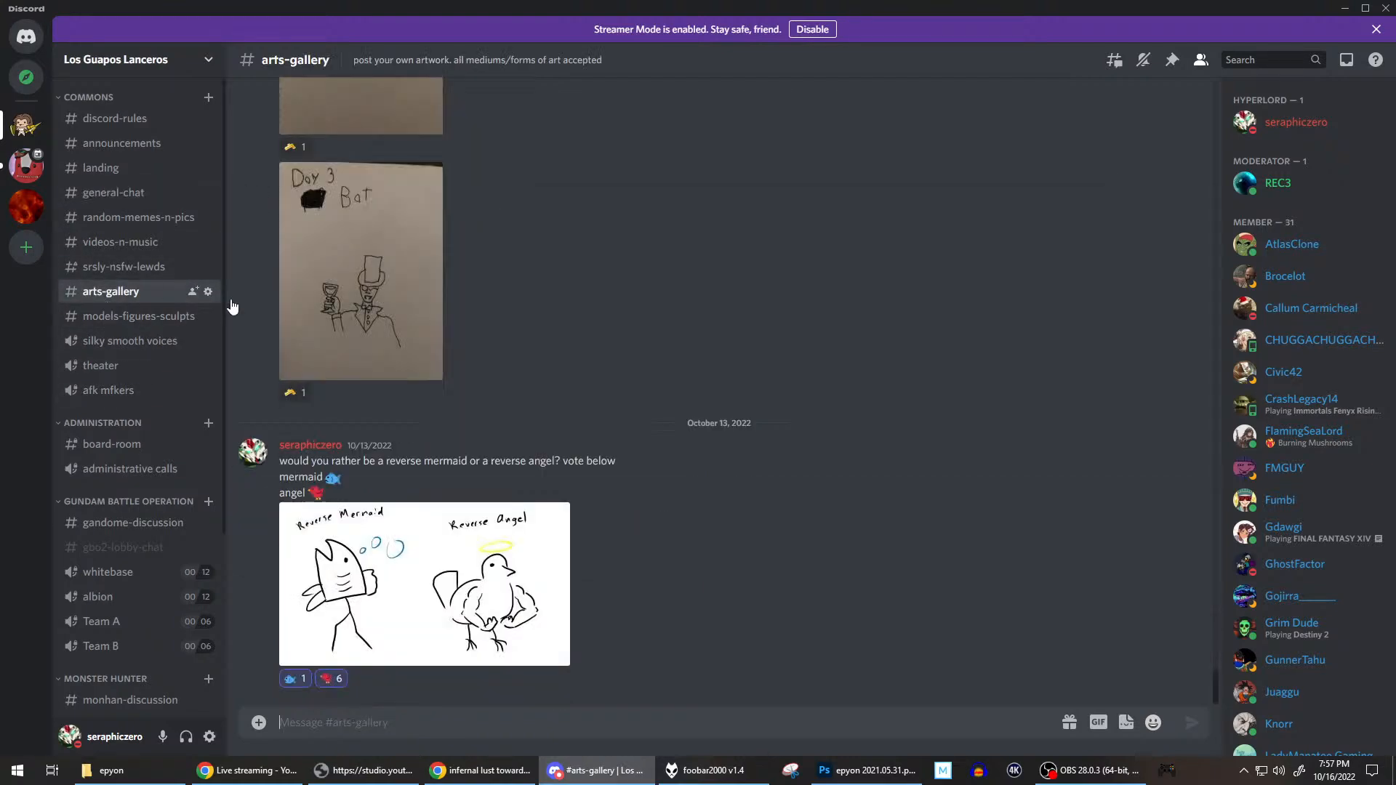
left_click(1171, 61)
left_click(996, 303)
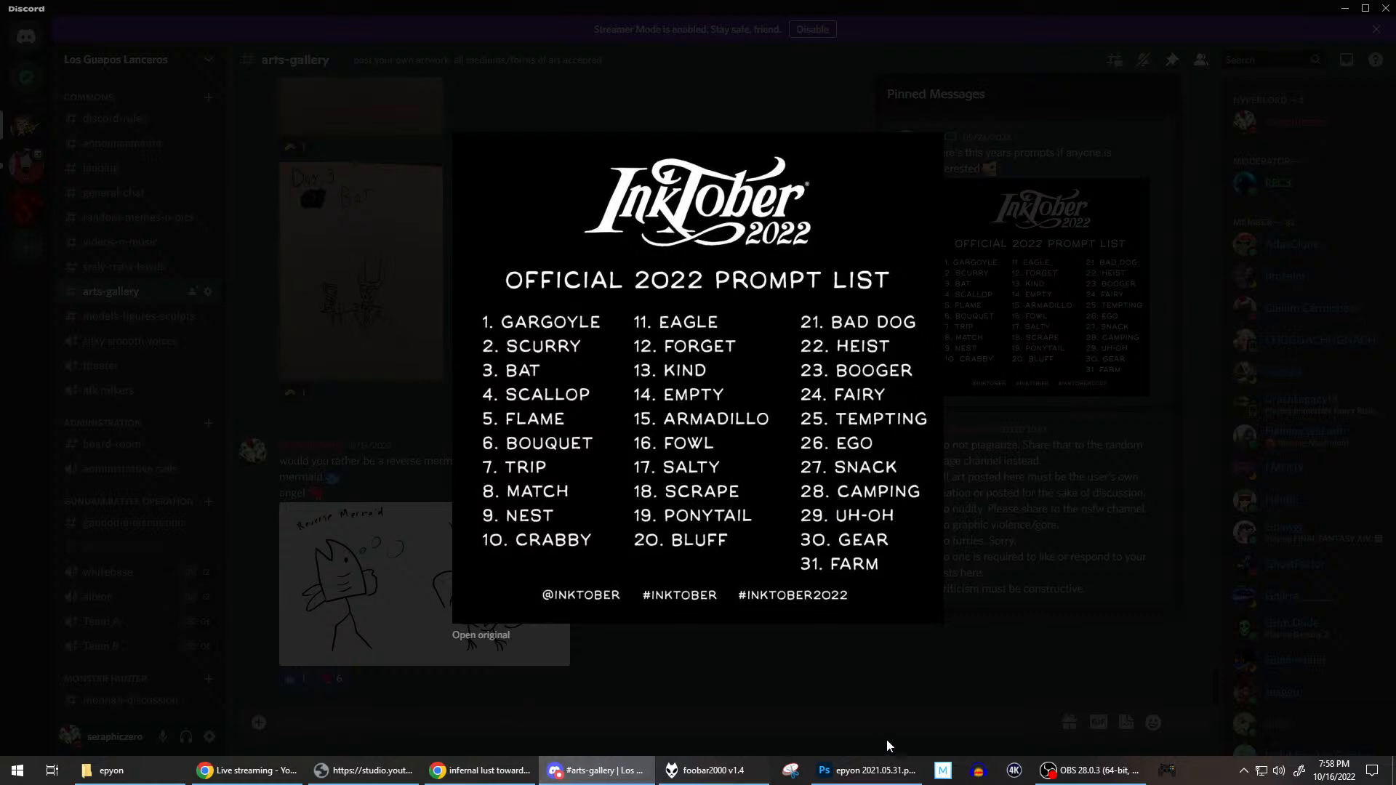
Switch back to Photoshop and refine the segmented inner strip of the lower plate with alternating brush and eraser strokes.
left_click(865, 771)
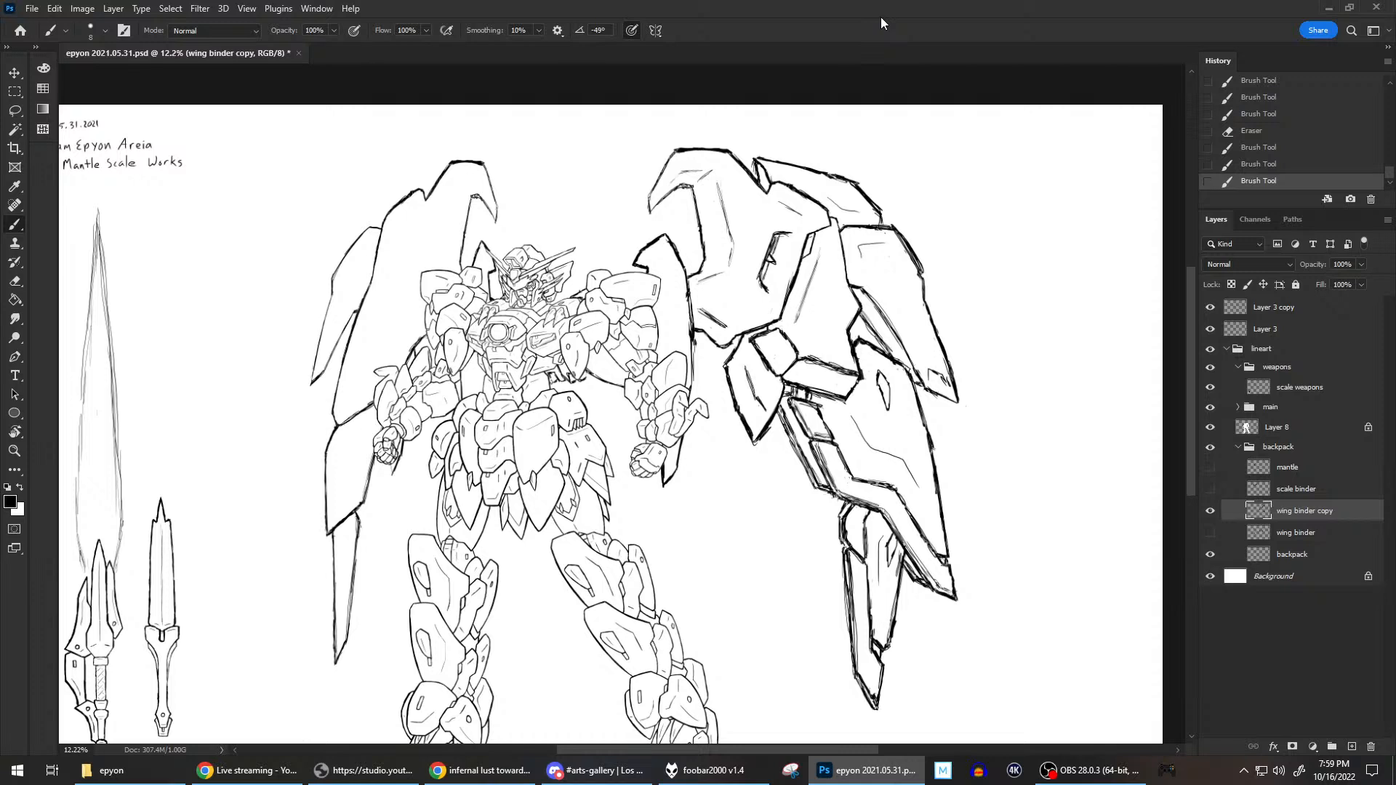
left_click_drag(785, 427, 796, 443)
left_click_drag(802, 438, 800, 436)
left_click_drag(784, 435, 788, 433)
key("e")
left_click_drag(788, 437, 778, 398)
key("b")
left_click_drag(787, 433, 797, 434)
key("e")
left_click_drag(804, 435, 798, 429)
key("e")
left_click_drag(793, 434, 798, 443)
Draw the joint details between the connecting block and the lower plate, touch up the blade joint's top edge, and save the drawing.
left_click_drag(785, 390, 797, 397)
left_click_drag(787, 394, 811, 401)
left_click_drag(836, 498, 848, 504)
key("ctrl+s")
Touch up the pointed inner corner of the upper rear plate with a short brush stroke.
scroll(790, 179, "up", 5)
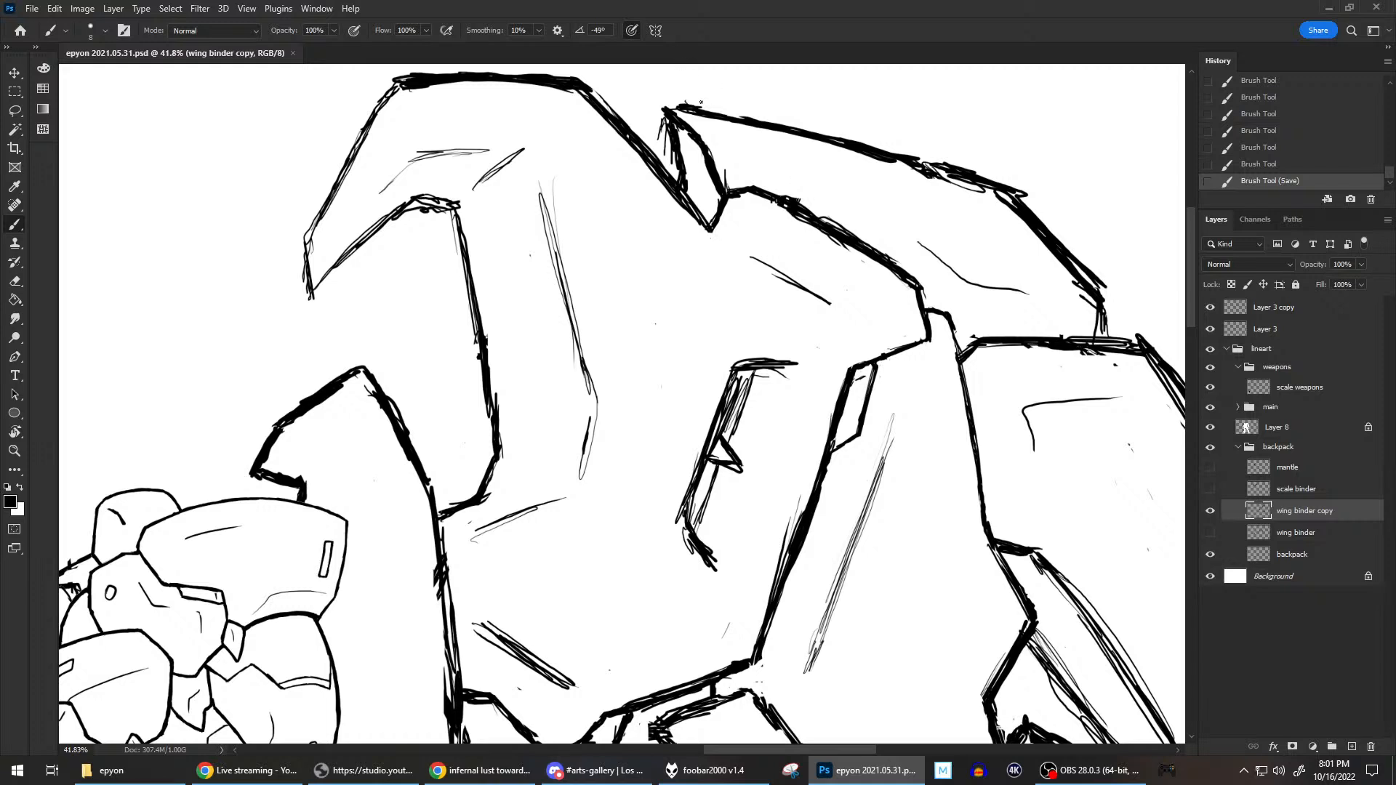
left_click_drag(668, 109, 678, 102)
scroll(895, 352, "down", 2)
scroll(894, 352, "up", 1)
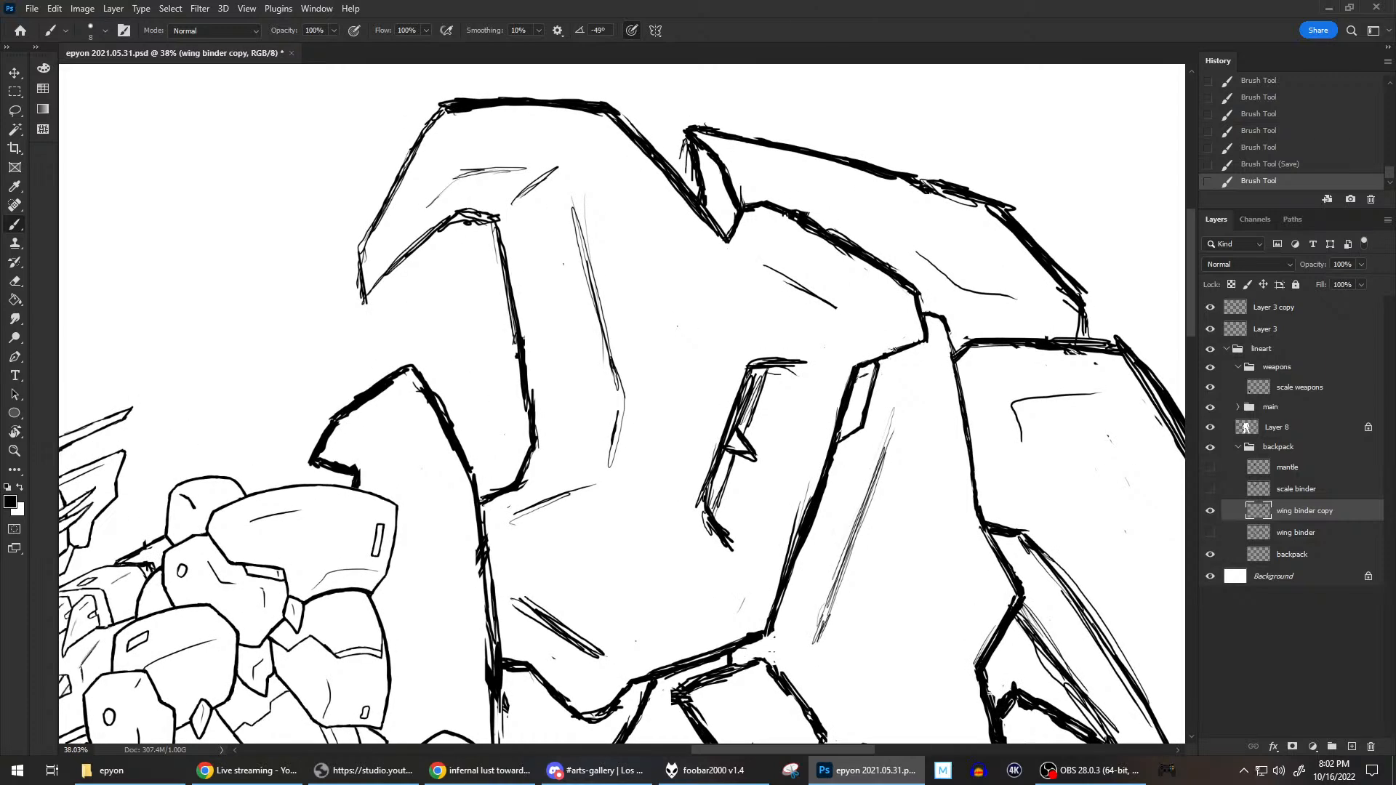
Erase the stray specks scattered inside the large upper wing panel and along its lower edge.
left_click(563, 264)
key("e")
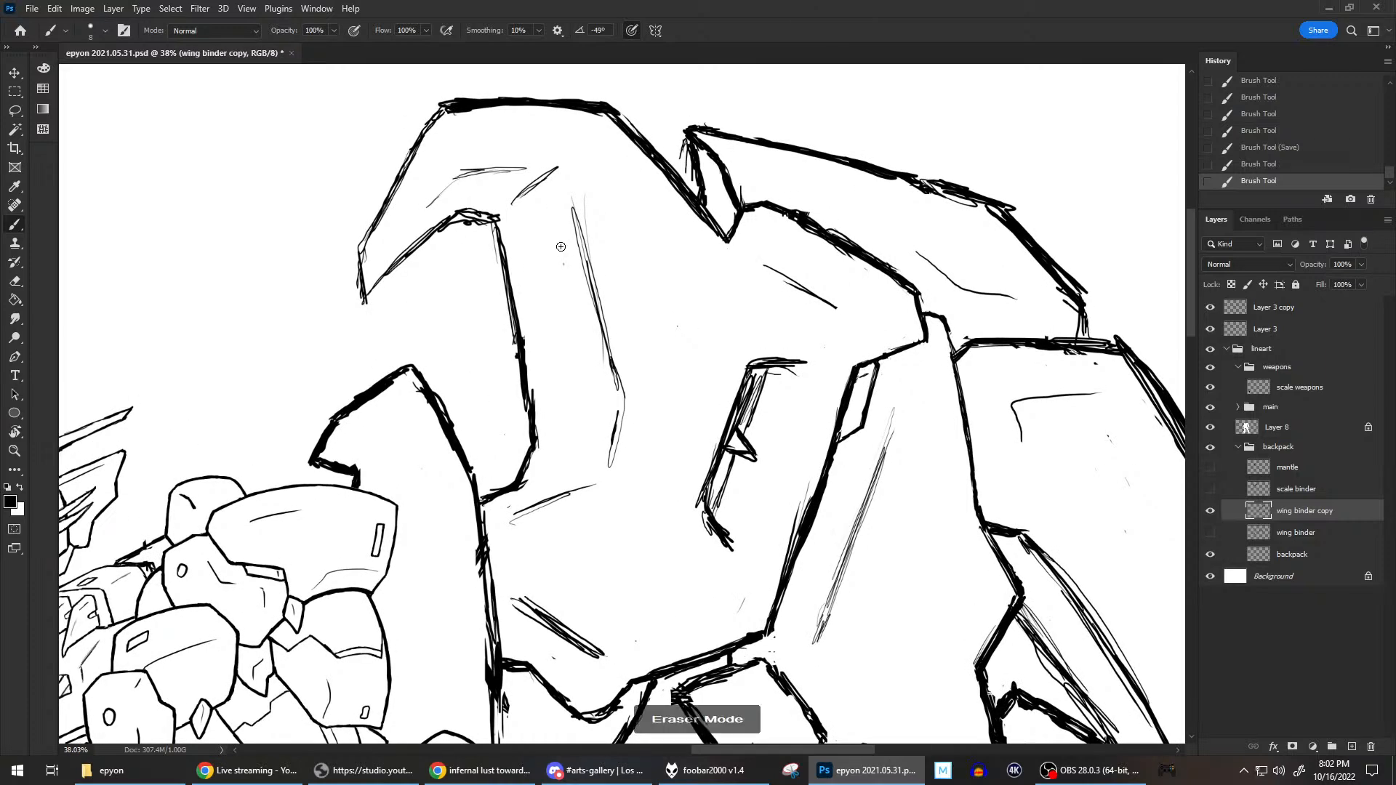
left_click(564, 267)
left_click(678, 326)
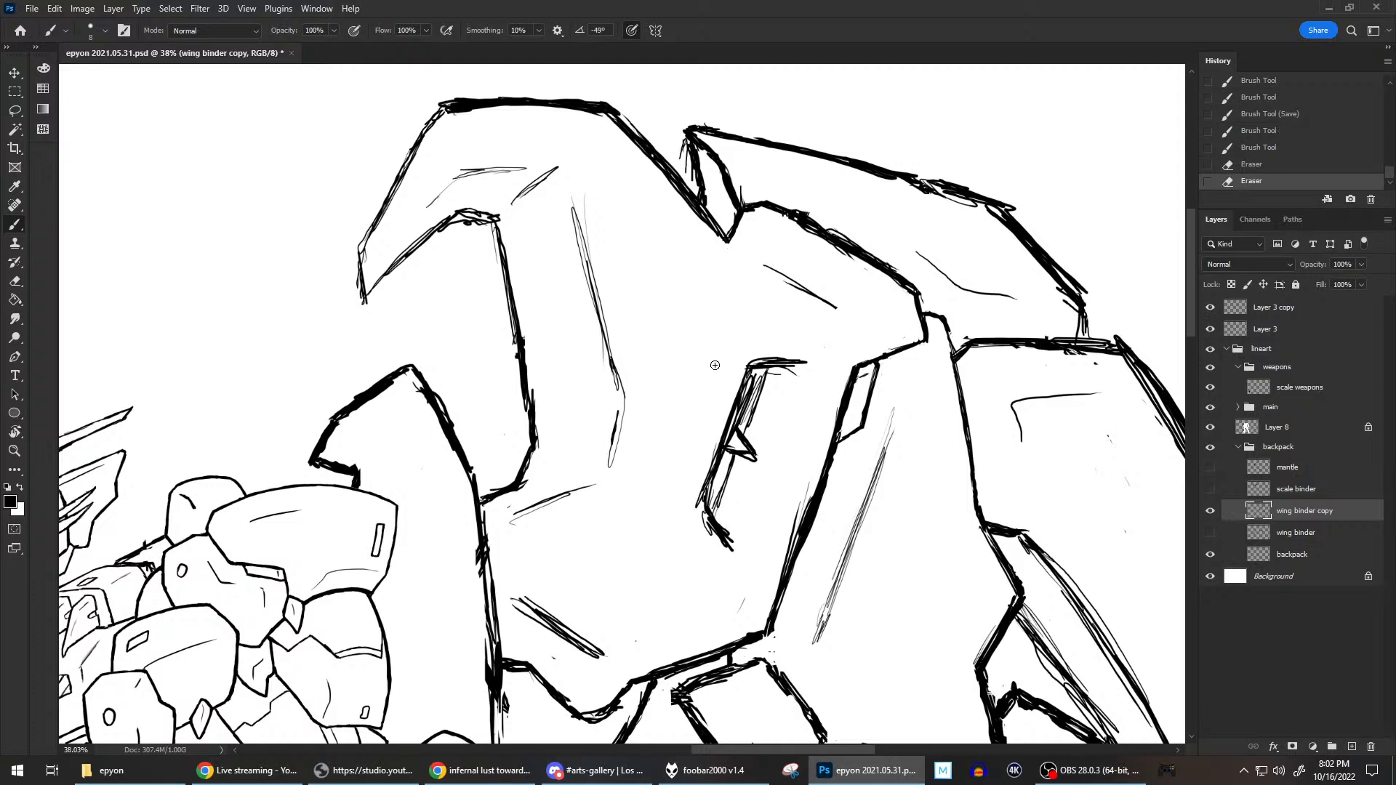
left_click(686, 383)
left_click(507, 509)
left_click(736, 618)
left_click(607, 672)
left_click(599, 643)
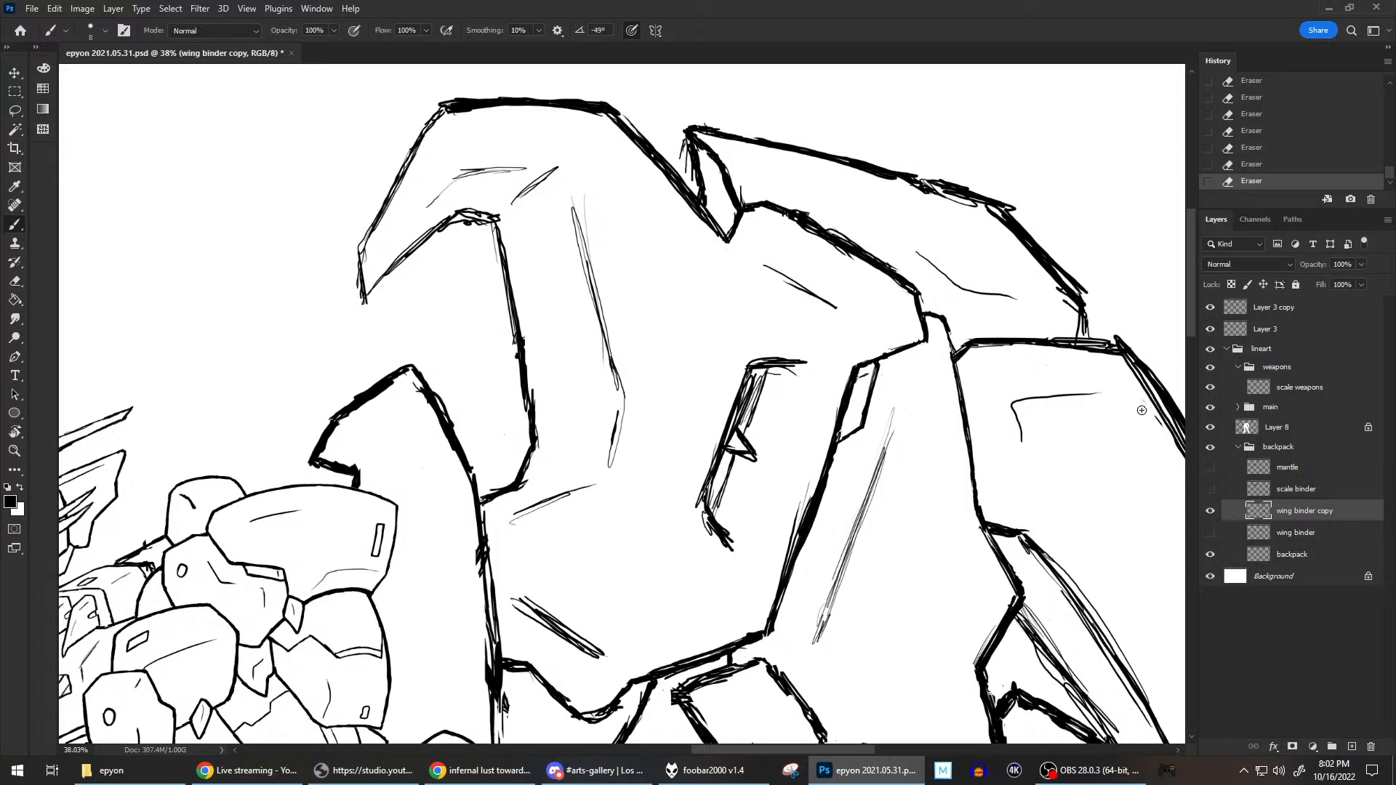
Clean up stray specks down the wing binder, from the outer plate past the lower plate to the blade joint.
left_click_drag(1103, 491, 909, 295)
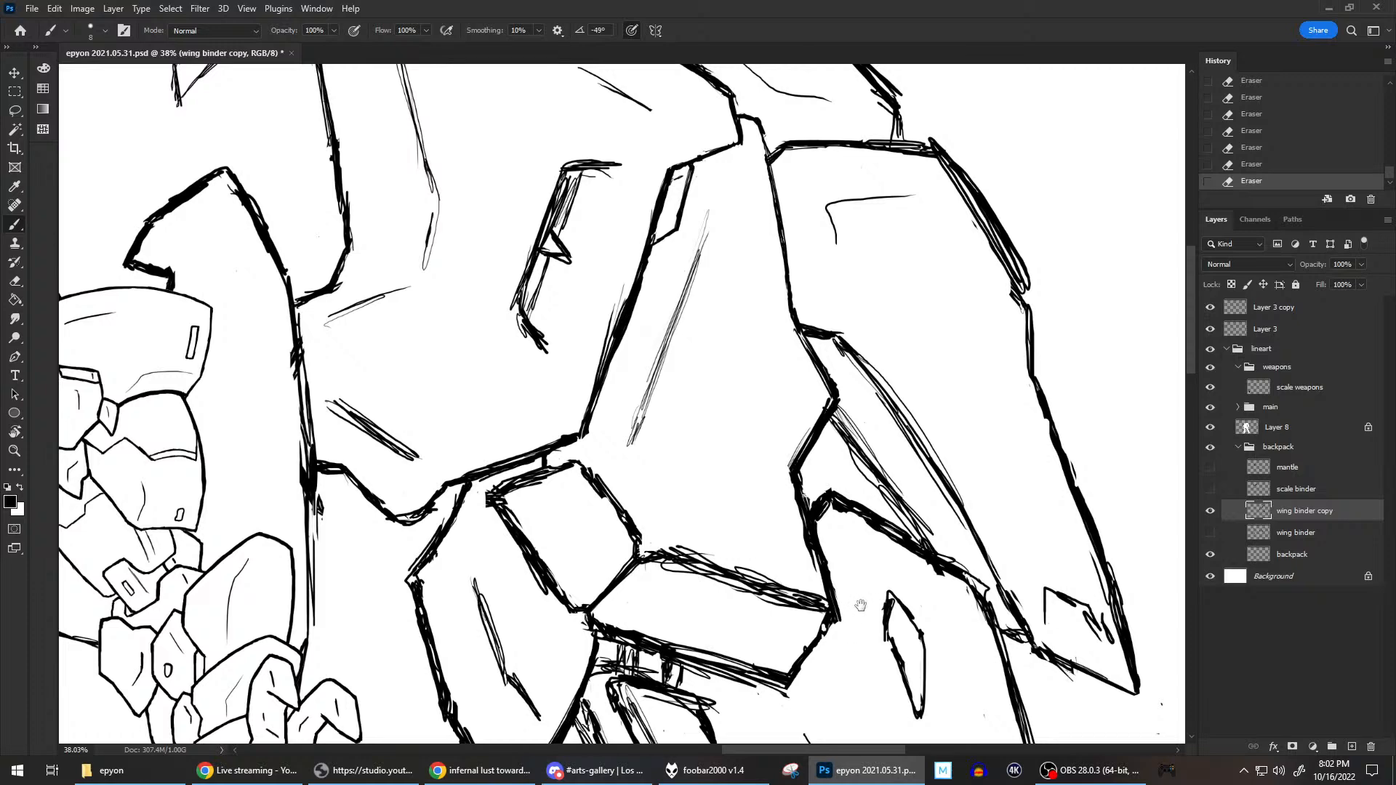
scroll(862, 602, "down", 5)
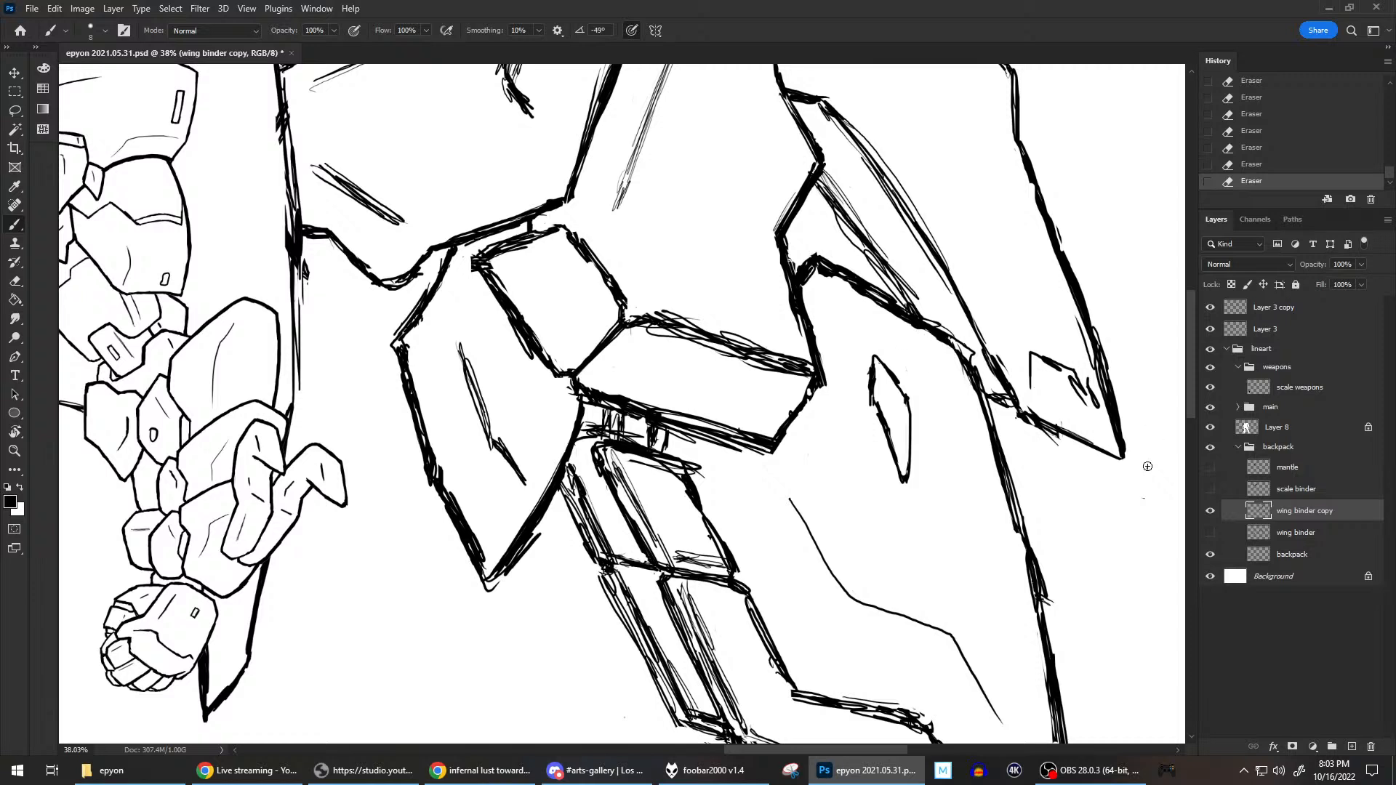
left_click_drag(1089, 487, 1041, 388)
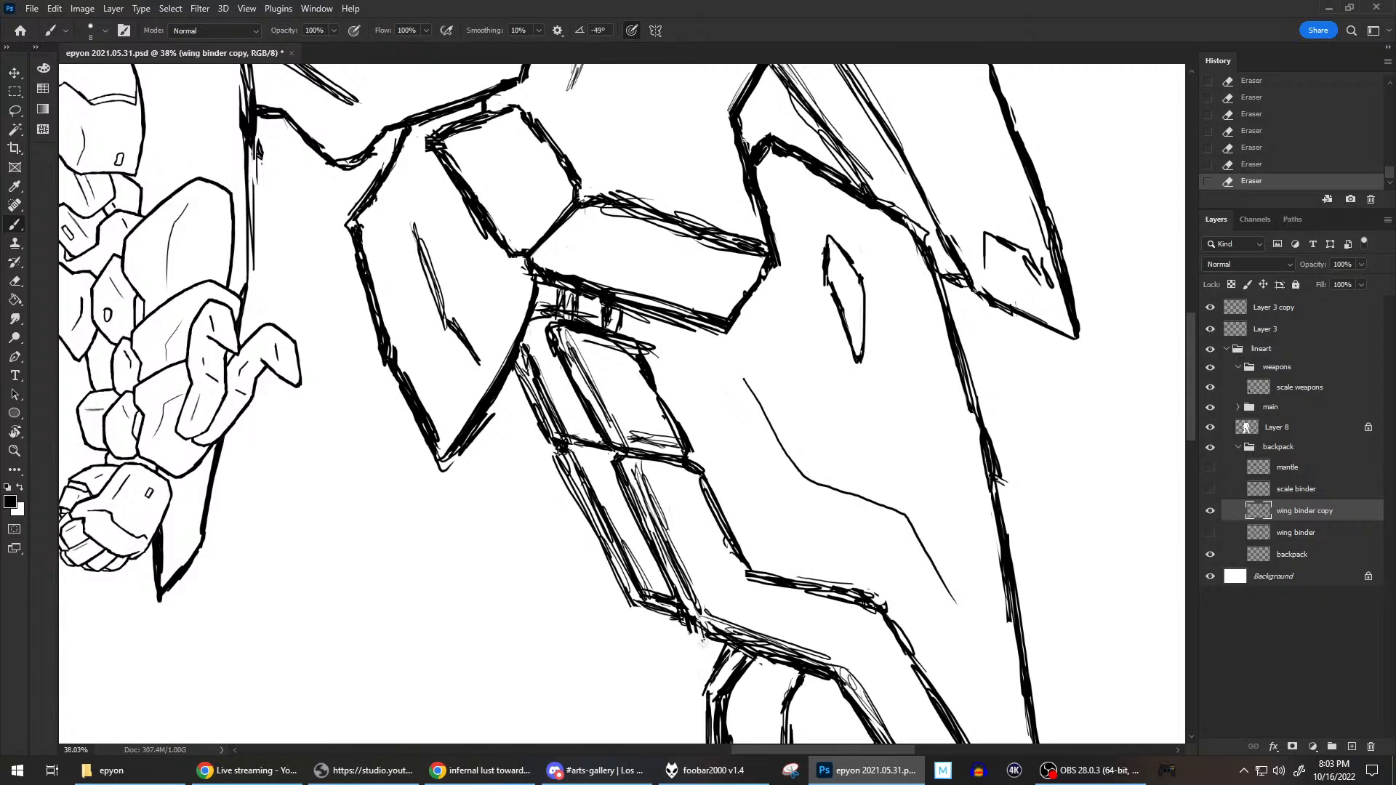
left_click_drag(796, 629, 780, 482)
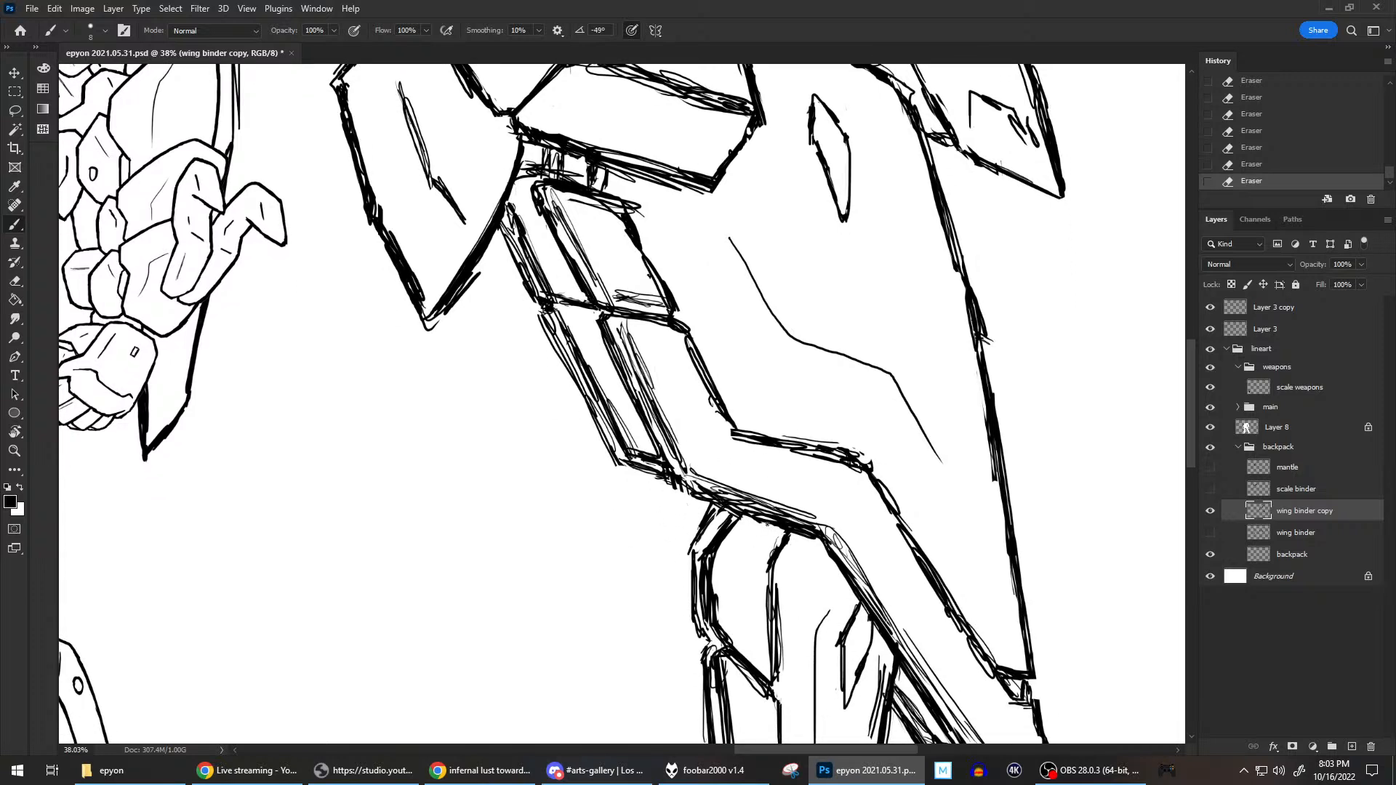
mouse_move(974, 580)
left_mouse_down()
mouse_move(942, 457)
mouse_move(902, 410)
left_mouse_up()
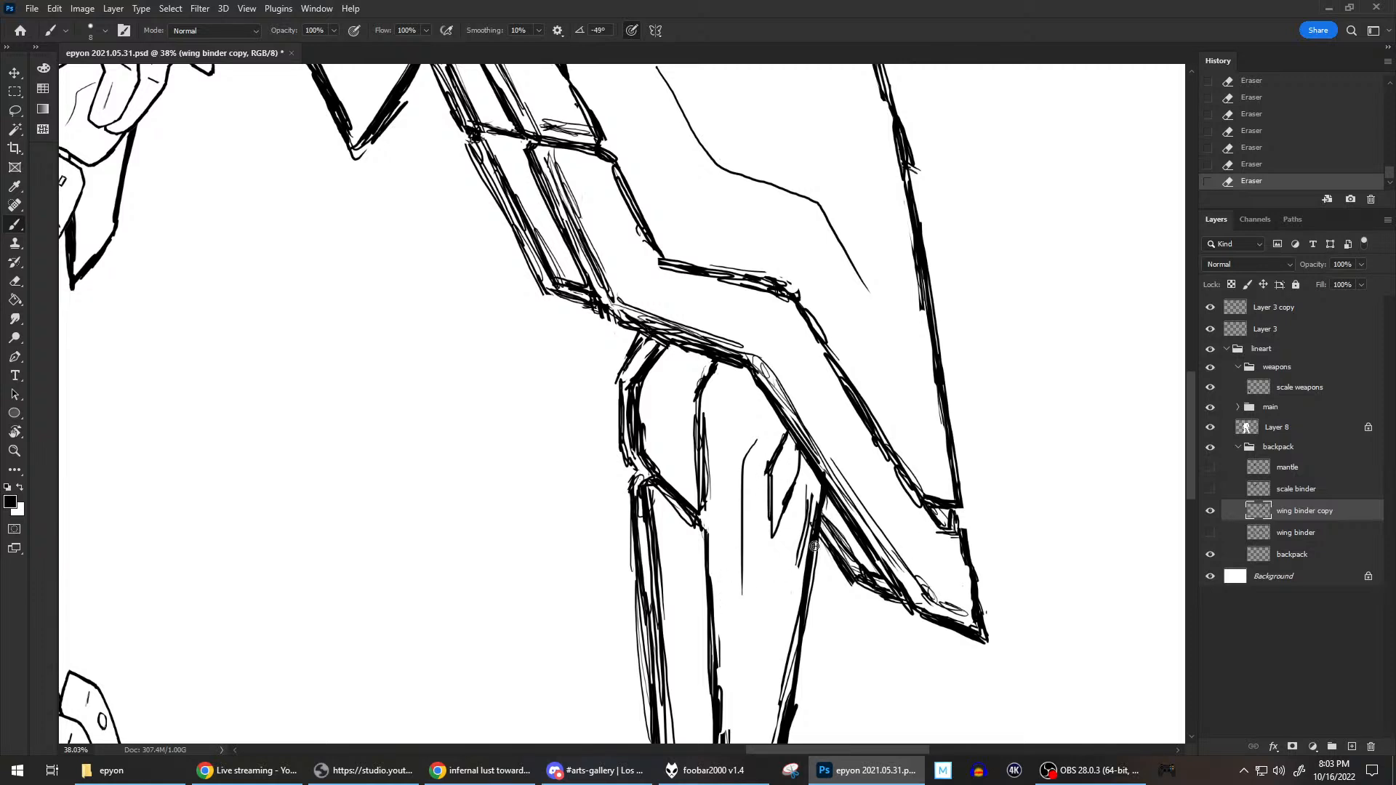
left_click_drag(849, 587, 823, 478)
left_click_drag(922, 577, 953, 473)
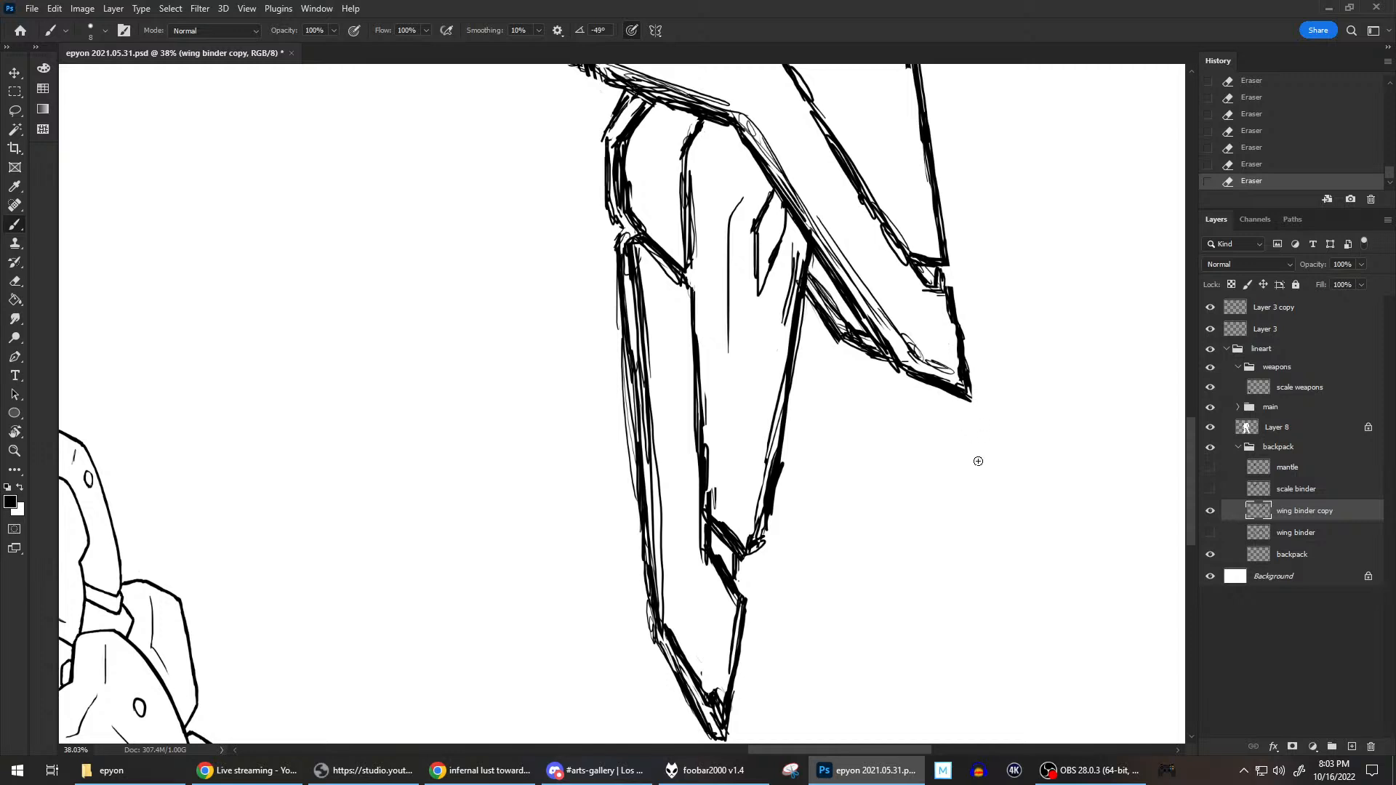
Erase the stray marks inside the lower blade's tip and in the empty area around it, and save the drawing.
left_click_drag(702, 664, 705, 660)
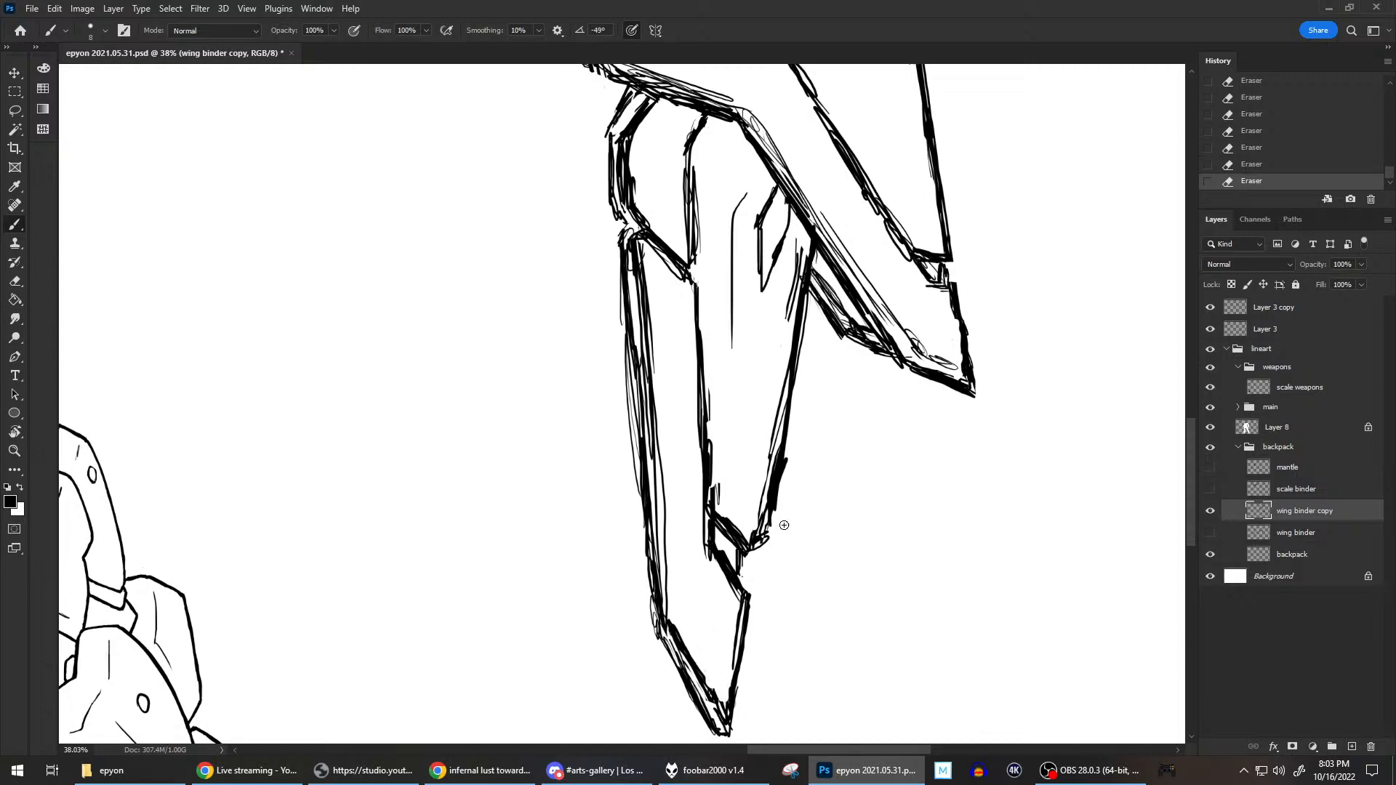
scroll(810, 509, "down", 4)
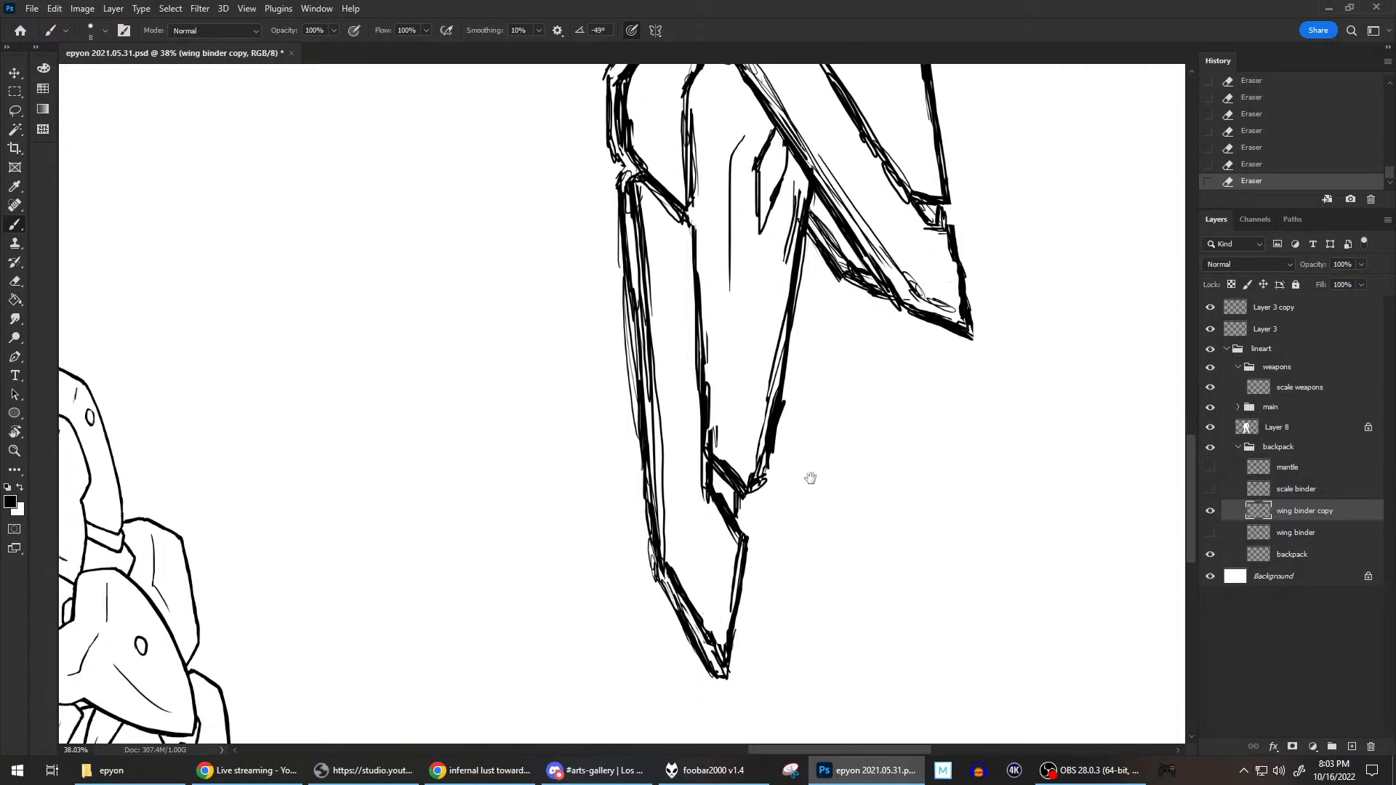
left_click_drag(849, 716, 852, 710)
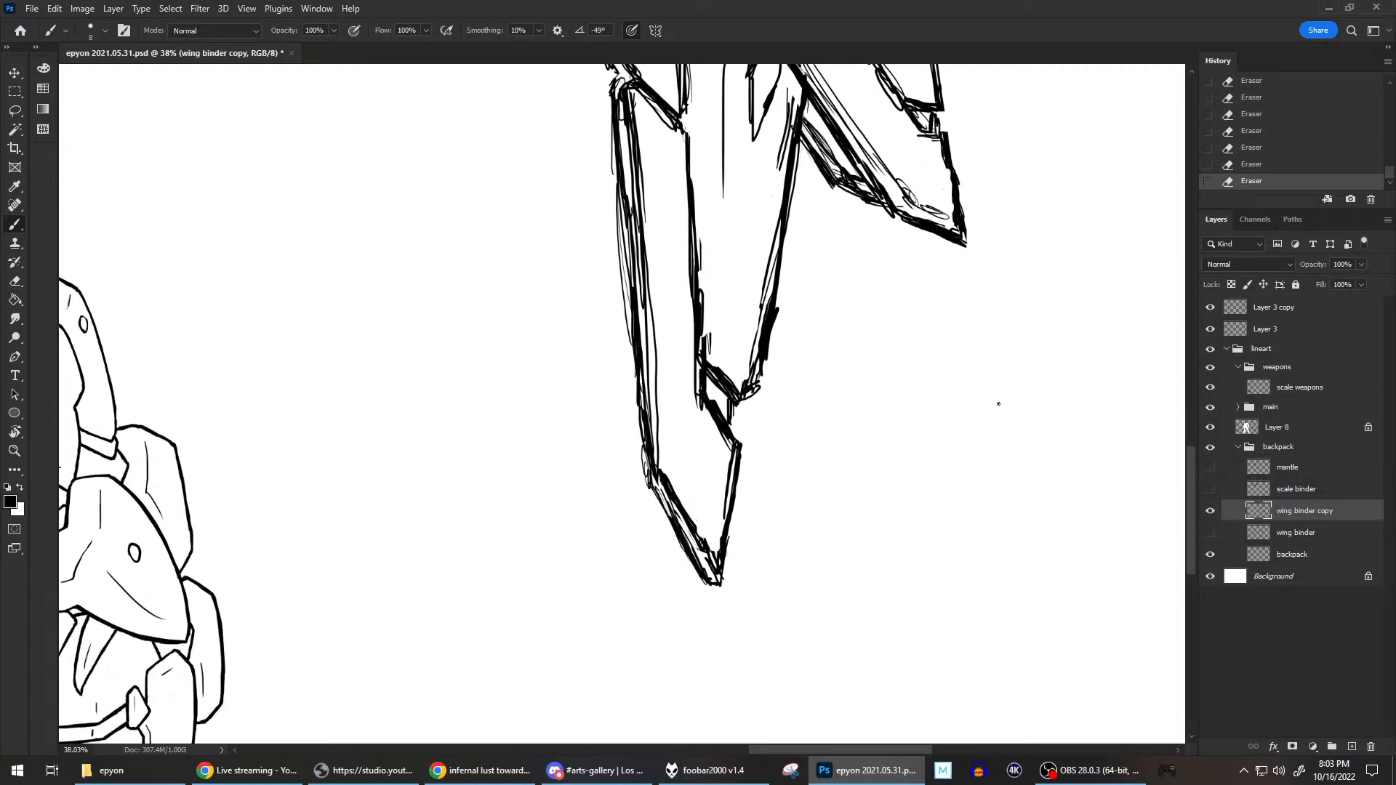
scroll(997, 402, "down", 6)
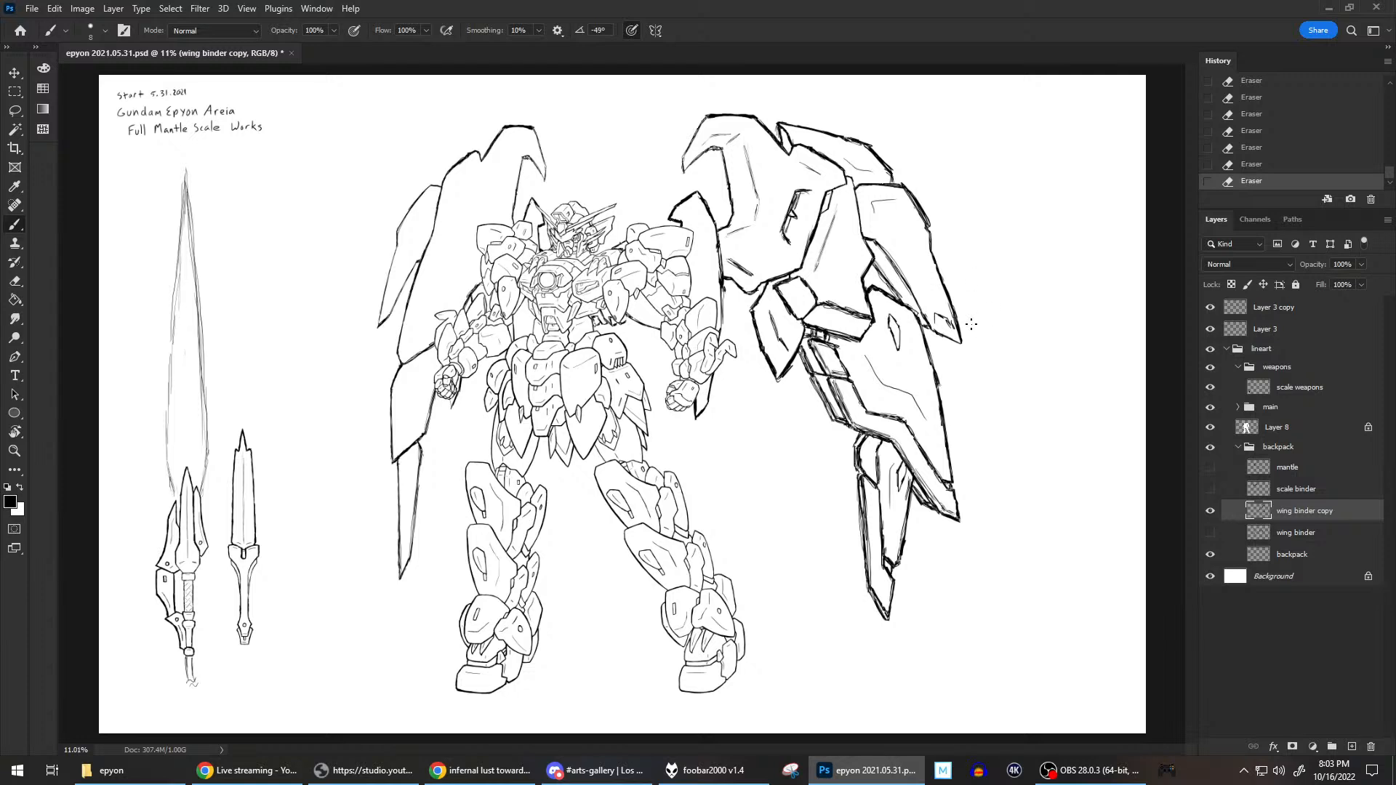
key("ctrl+s")
Hide Layer 8 and the main group so only the weapons and backpack lineart show.
left_click(1210, 429)
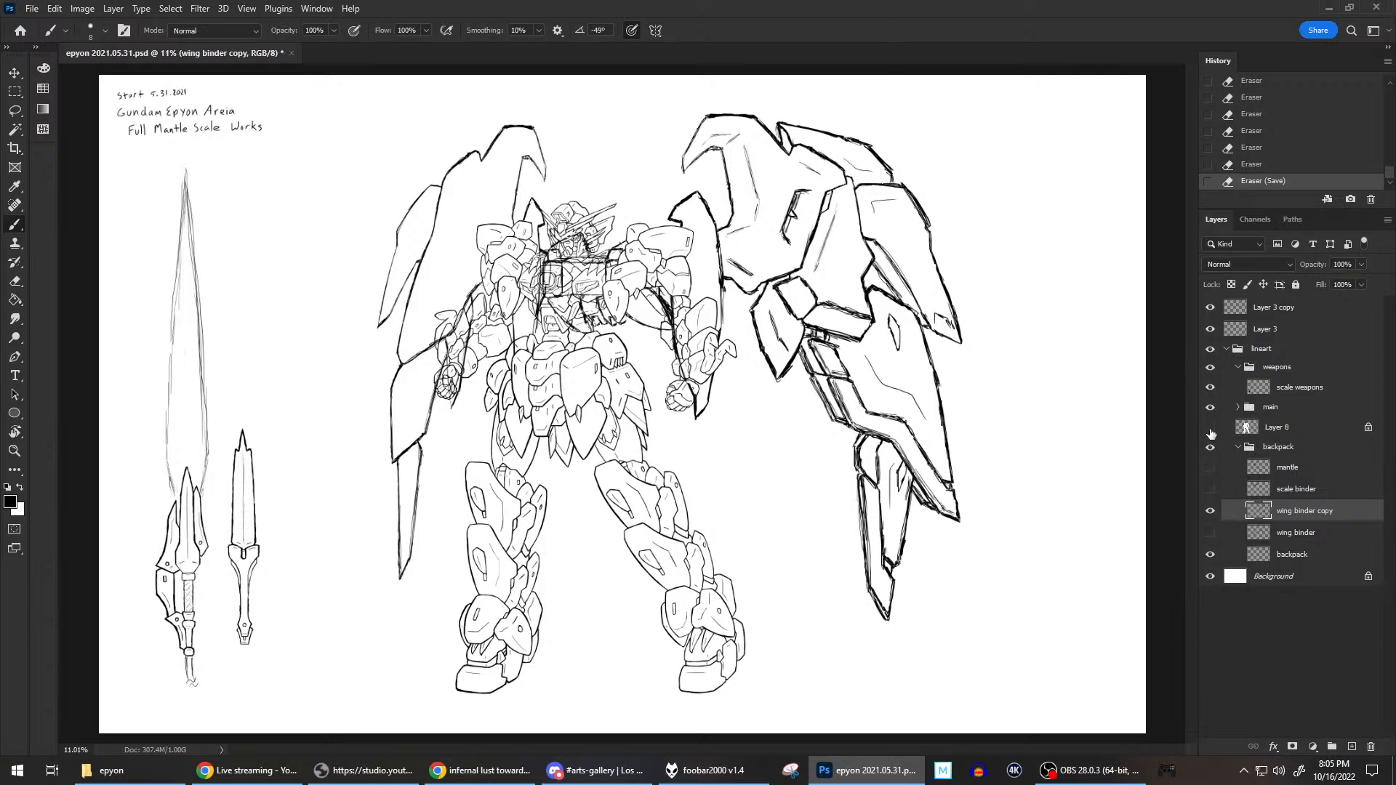
left_click(1210, 429)
left_click(1210, 429)
left_click(1210, 407)
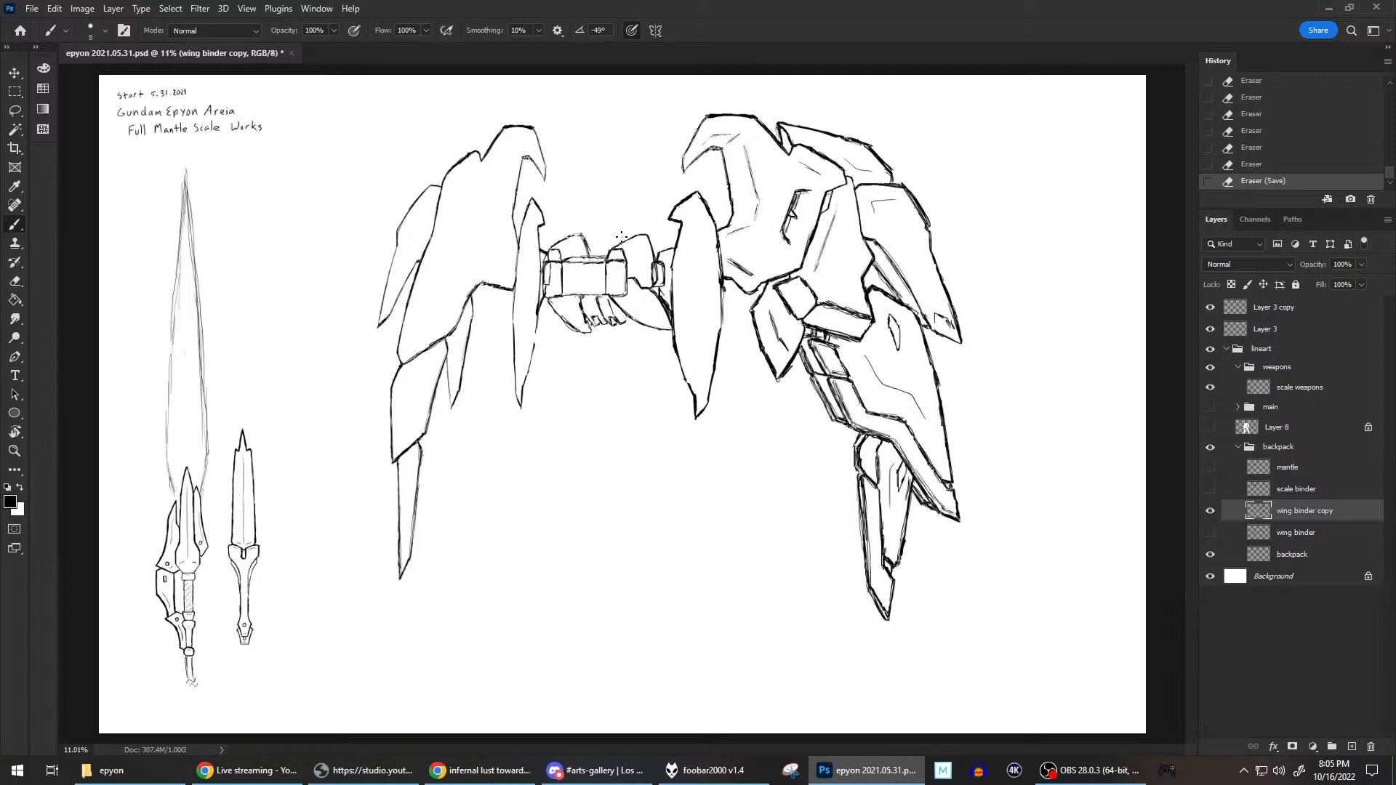
Toggle the backpack and wing binder copy layers off and on to check what each contains.
left_click(1204, 556)
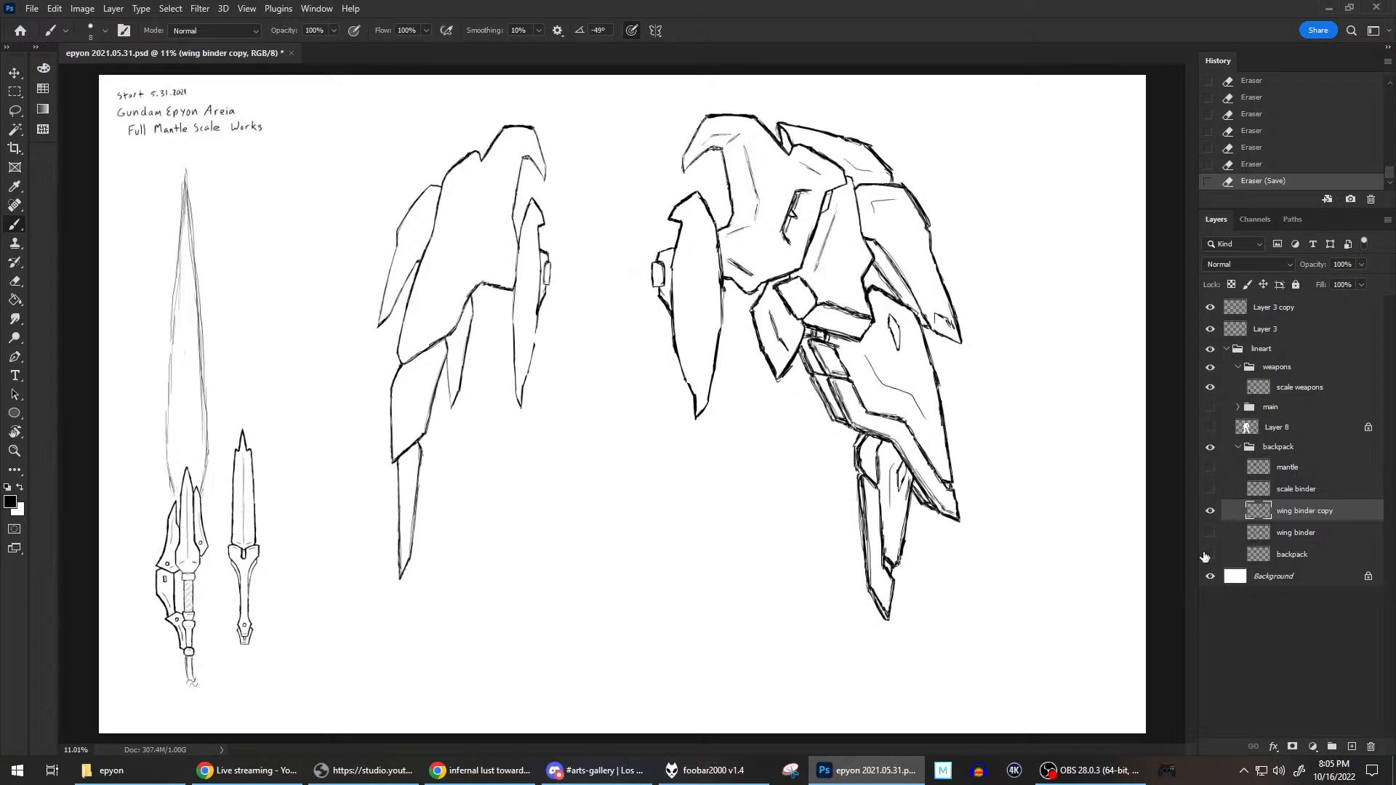
left_click(1207, 555)
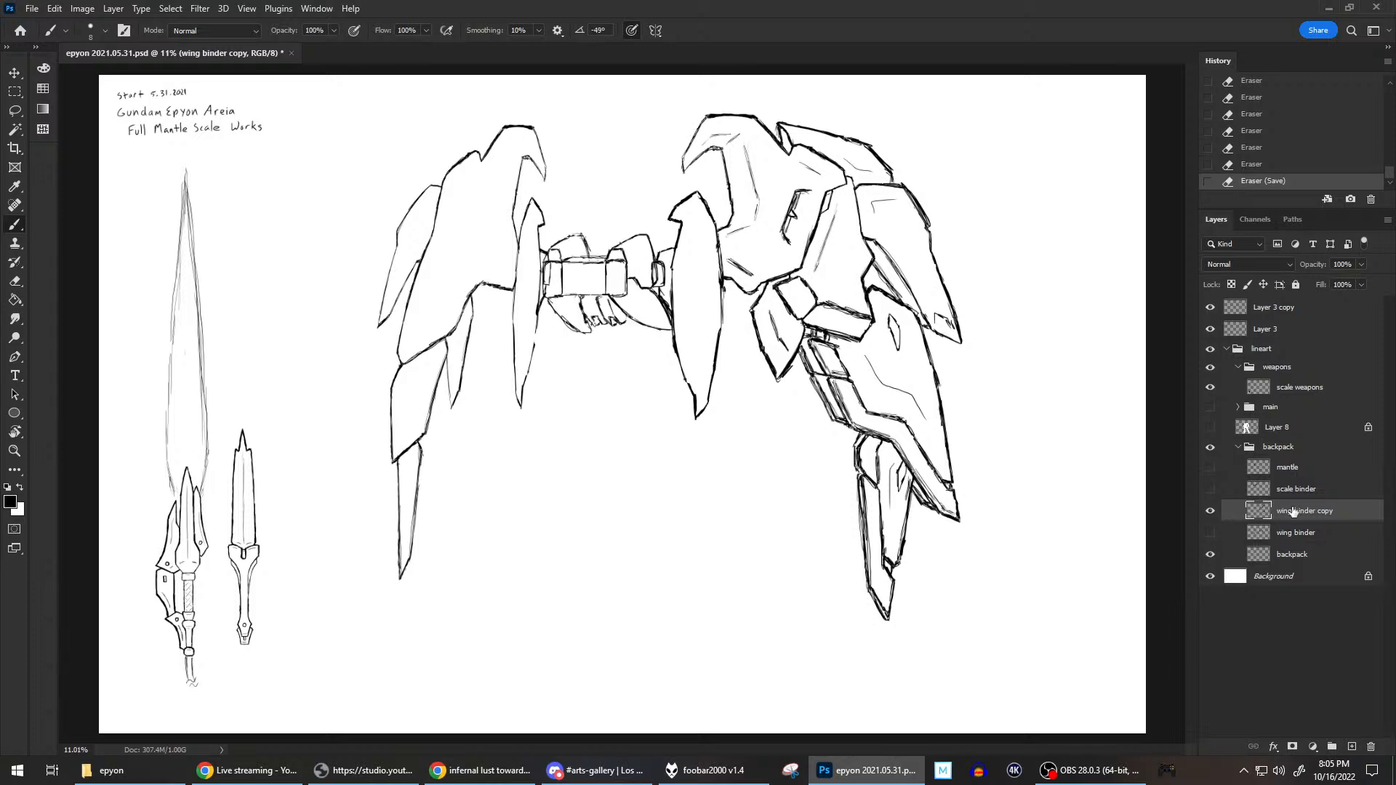
left_click(1211, 511)
left_click(1211, 511)
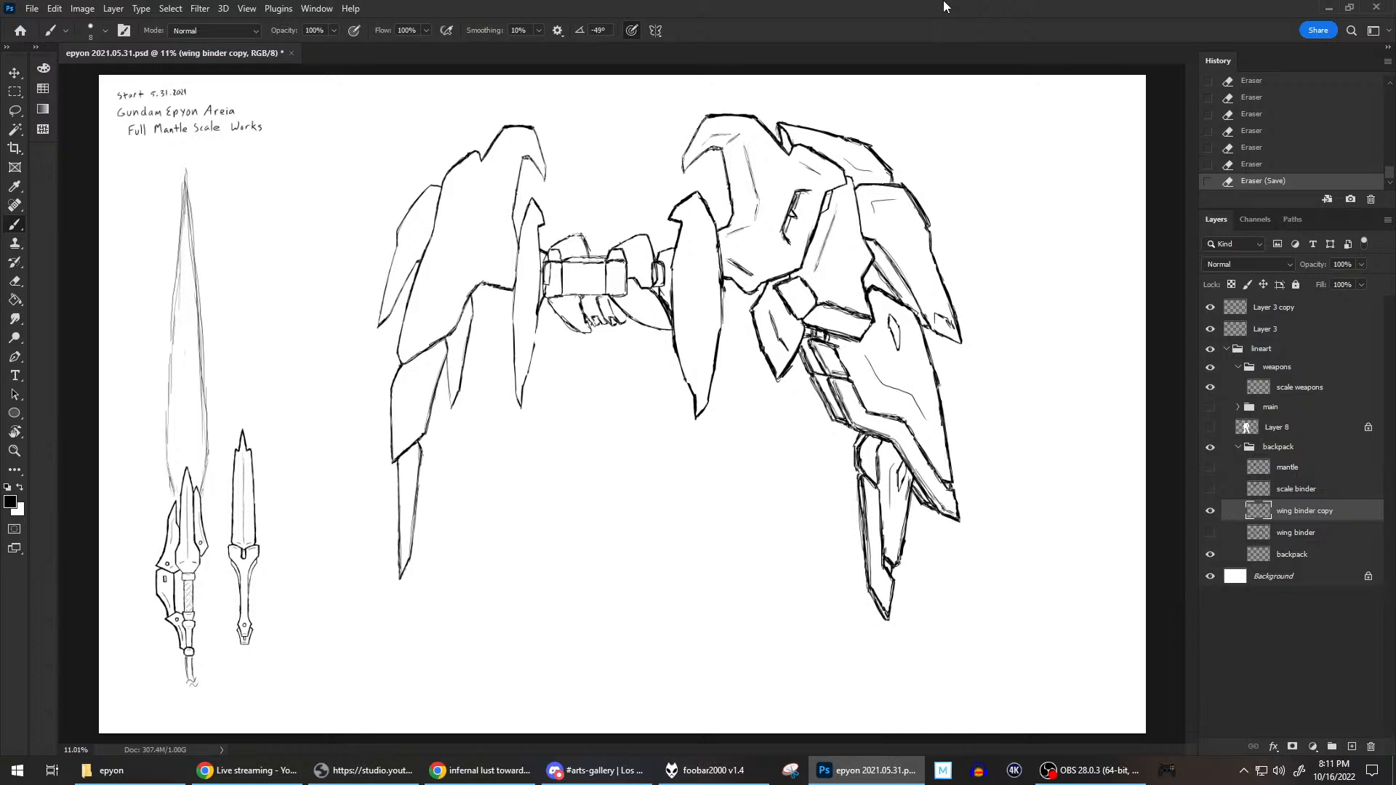
Save the drawing, and refine the short angled panel line near the lower inner corner of the right wing binder's main plate.
key("ctrl+s")
scroll(806, 229, "up", 3)
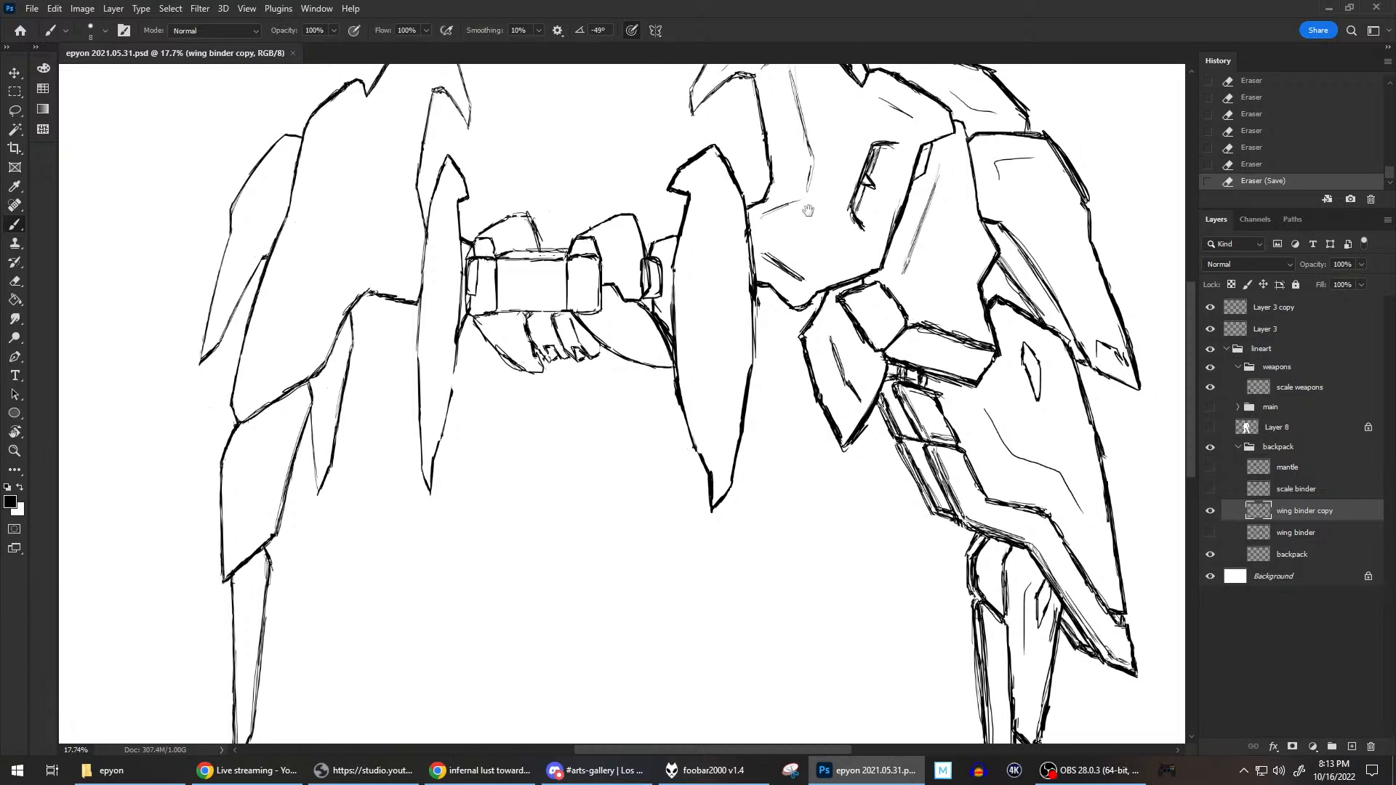
left_click_drag(806, 200, 838, 278)
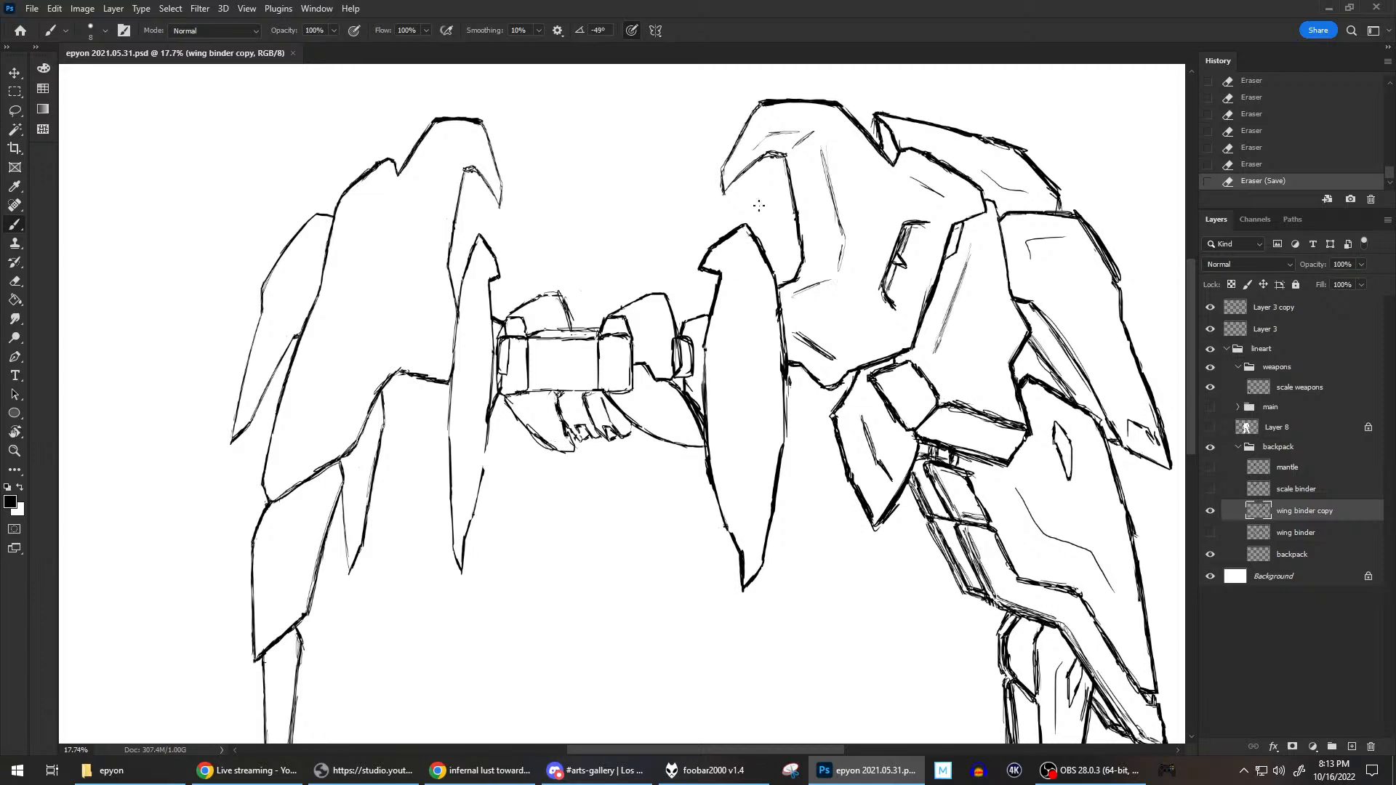
left_click_drag(700, 266, 742, 227)
key("e")
left_click_drag(794, 330, 798, 332)
key("b")
mouse_move(809, 340)
left_mouse_down()
mouse_move(796, 343)
mouse_move(809, 340)
left_mouse_up()
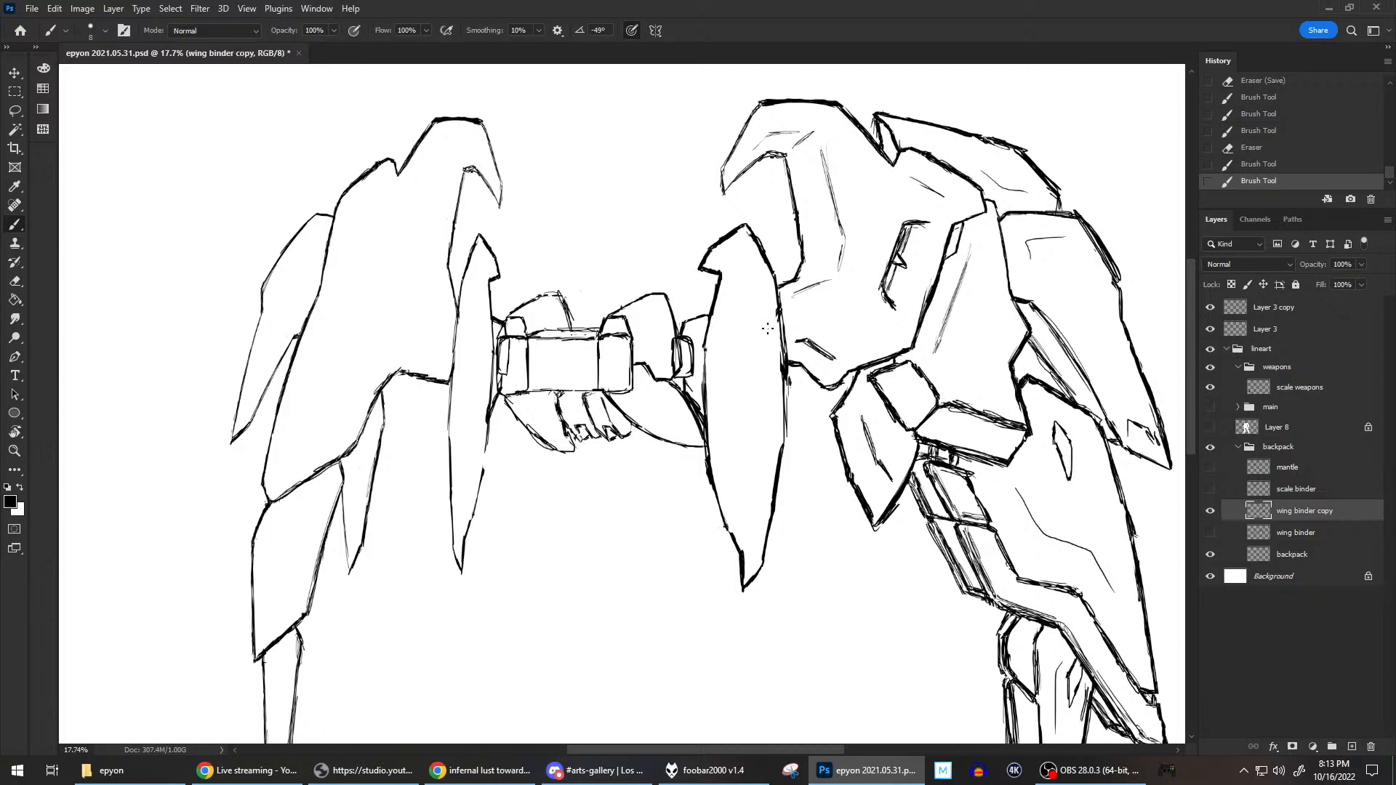
Draw a second edge behind the right inner blade plate, with a hooked top, a side line and a pointed lower tip.
key("e")
mouse_move(678, 272)
left_mouse_down()
mouse_move(731, 219)
mouse_move(682, 263)
mouse_move(719, 229)
left_mouse_up()
key("b")
left_click_drag(682, 264, 718, 229)
mouse_move(680, 272)
left_mouse_down()
mouse_move(701, 281)
mouse_move(692, 314)
left_mouse_up()
mouse_move(682, 454)
left_mouse_down()
mouse_move(692, 524)
mouse_move(689, 484)
mouse_move(710, 554)
left_mouse_up()
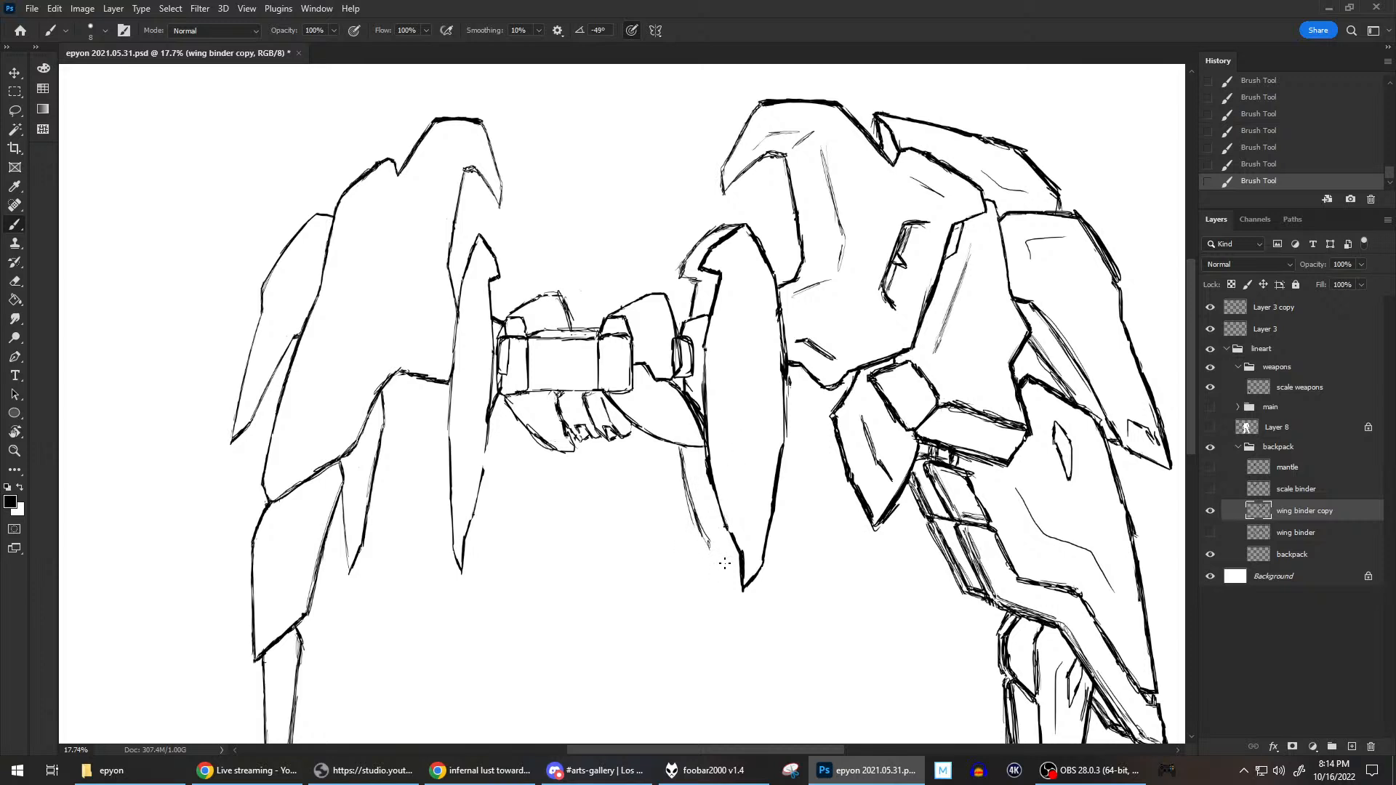
left_click_drag(704, 539, 713, 580)
mouse_move(707, 545)
left_mouse_down()
mouse_move(712, 577)
mouse_move(732, 538)
left_mouse_up()
Show Layer 8 and the main group to check the blade's new rear edge against the body, and hide both again.
scroll(807, 427, "down", 8)
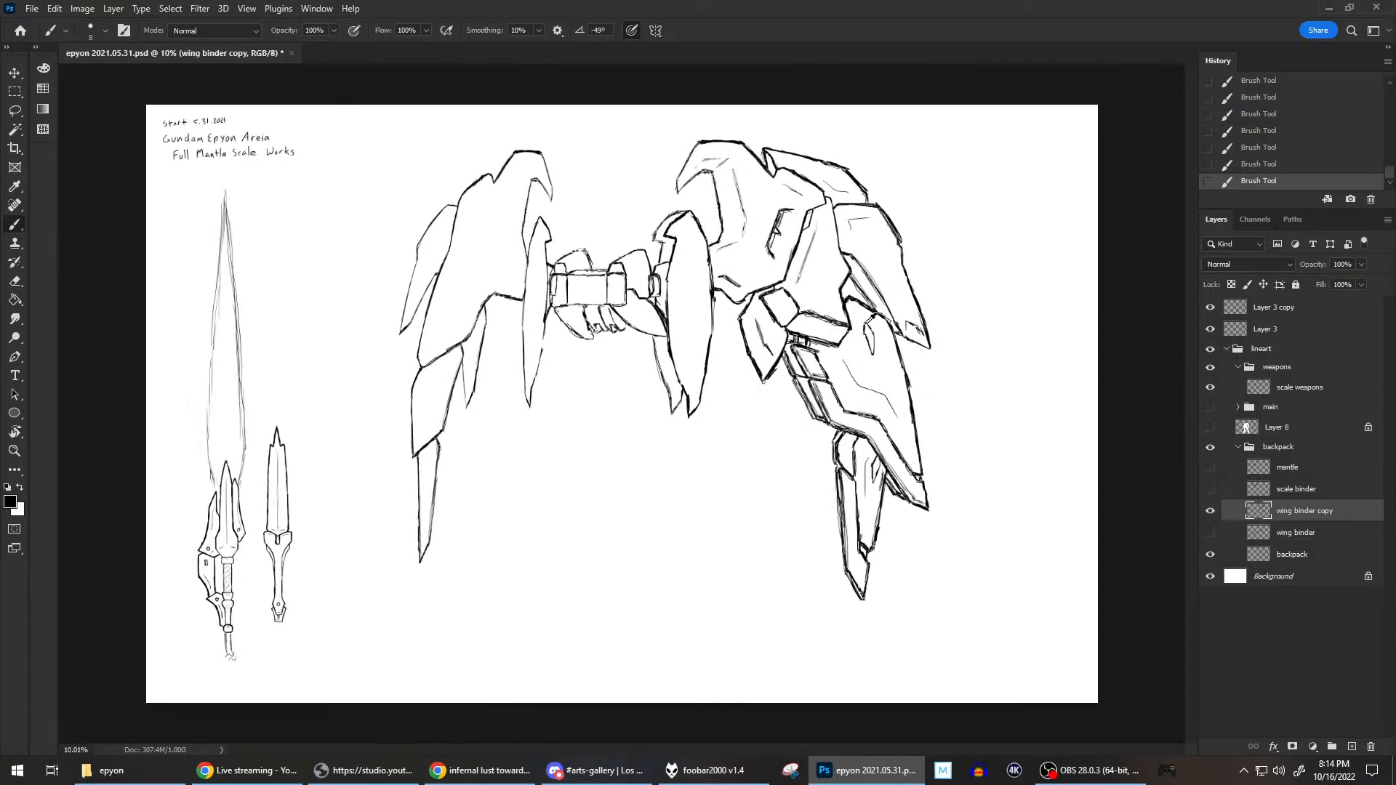
scroll(882, 308, "up", 3)
scroll(737, 304, "up", 1)
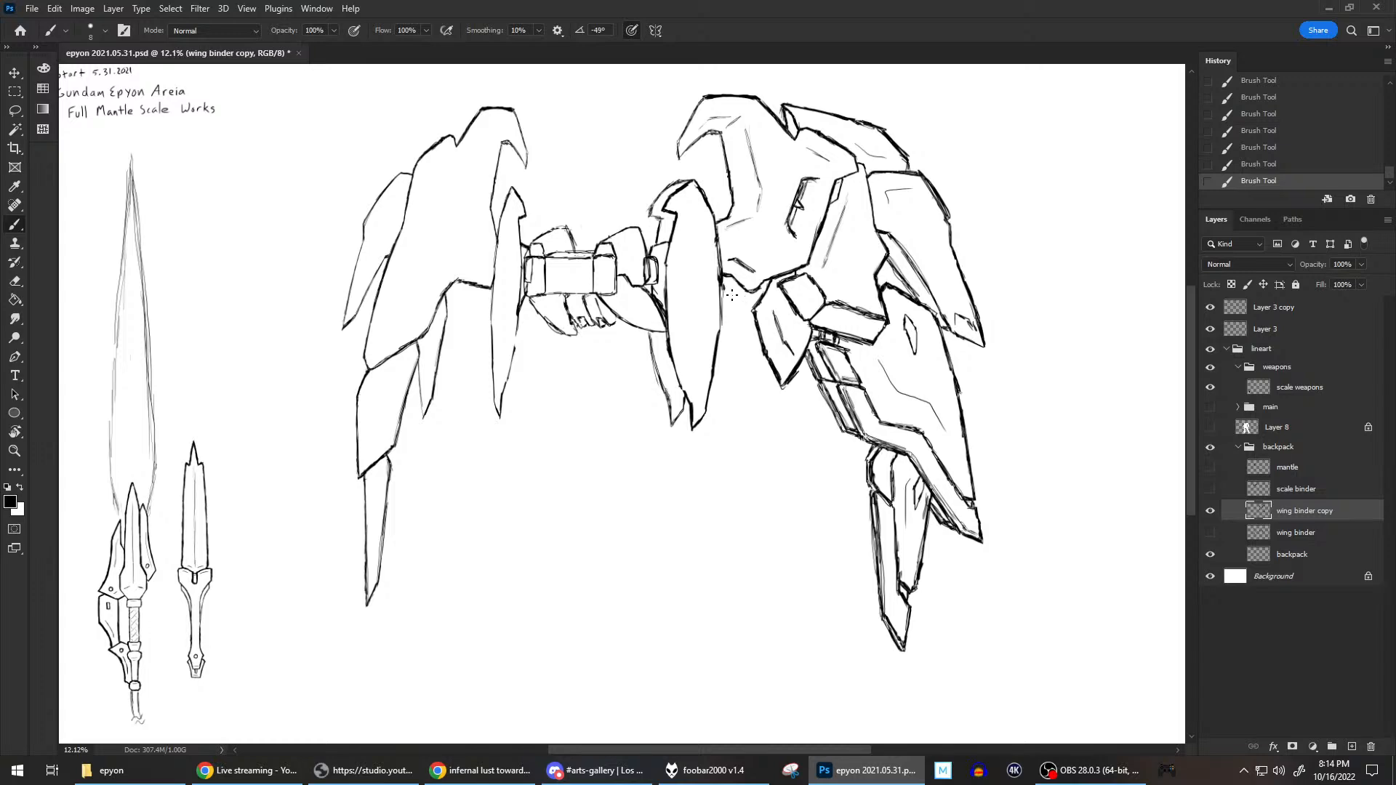
scroll(726, 212, "up", 1)
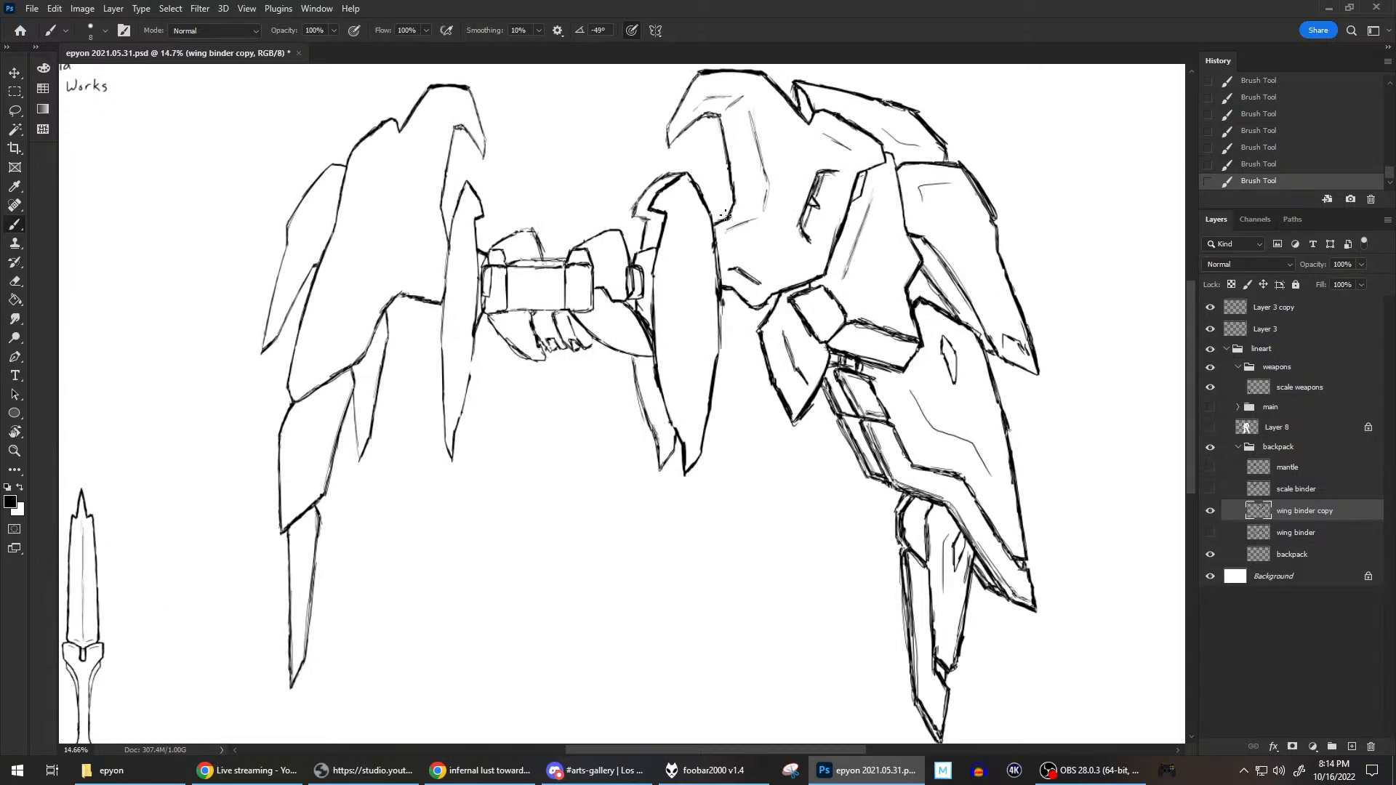
scroll(726, 215, "up", 1)
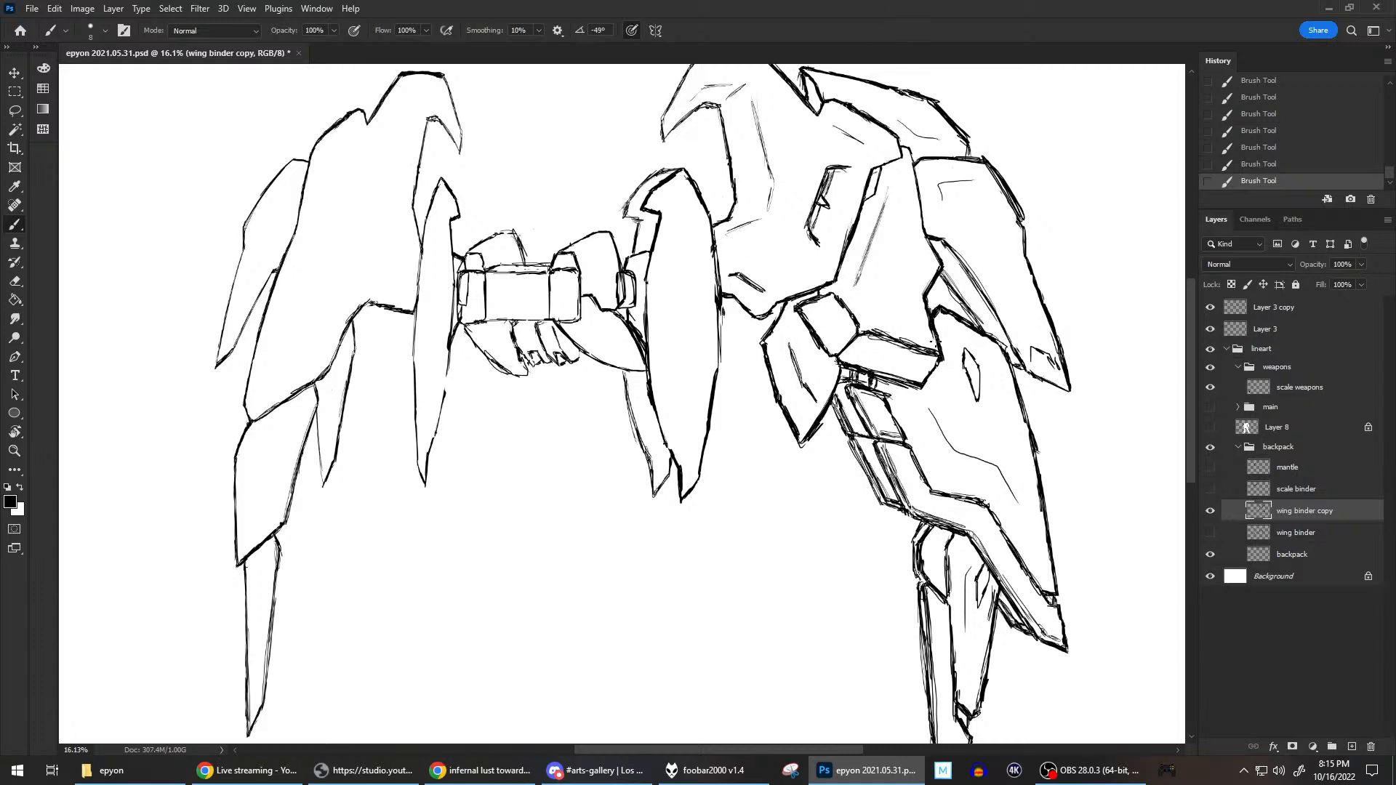
scroll(727, 237, "down", 3)
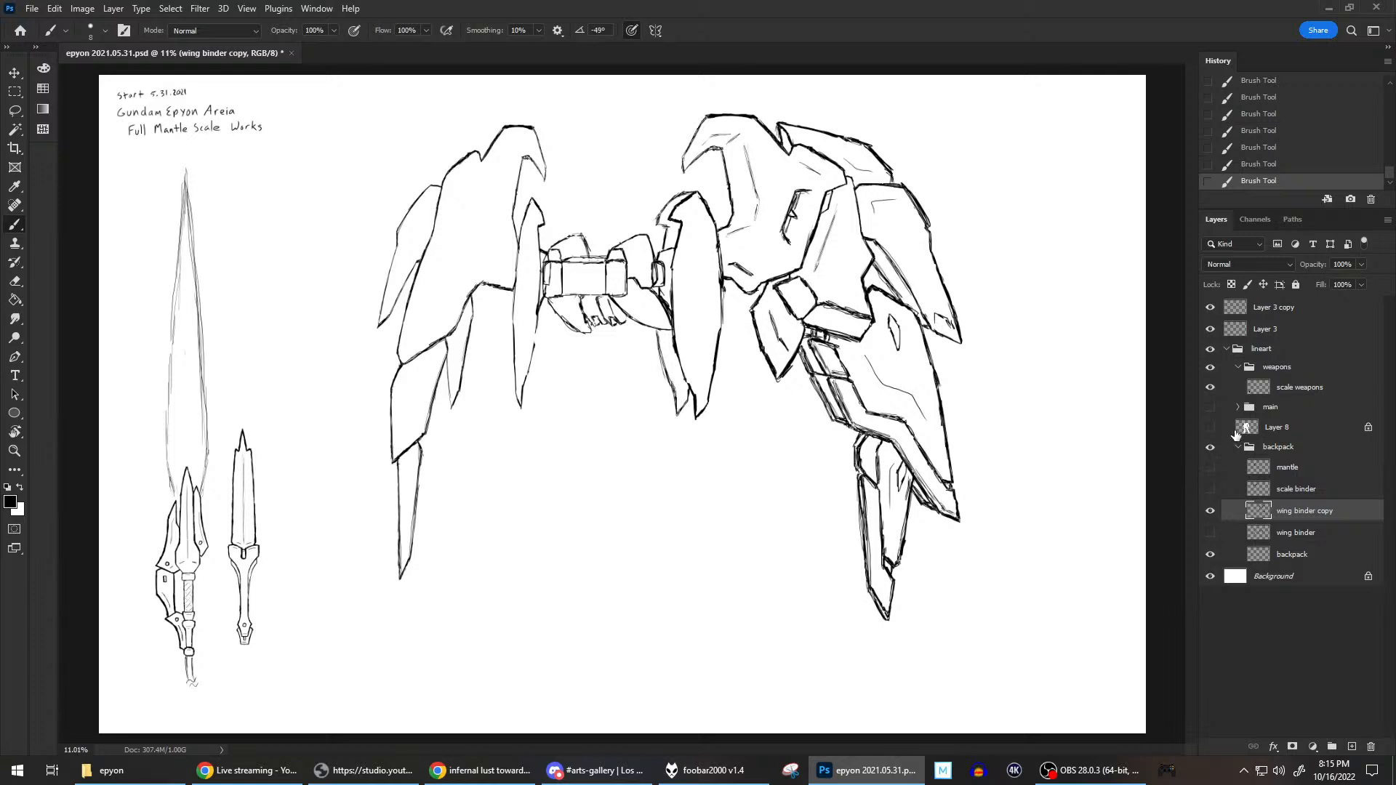
left_click(1208, 426)
left_click(1211, 407)
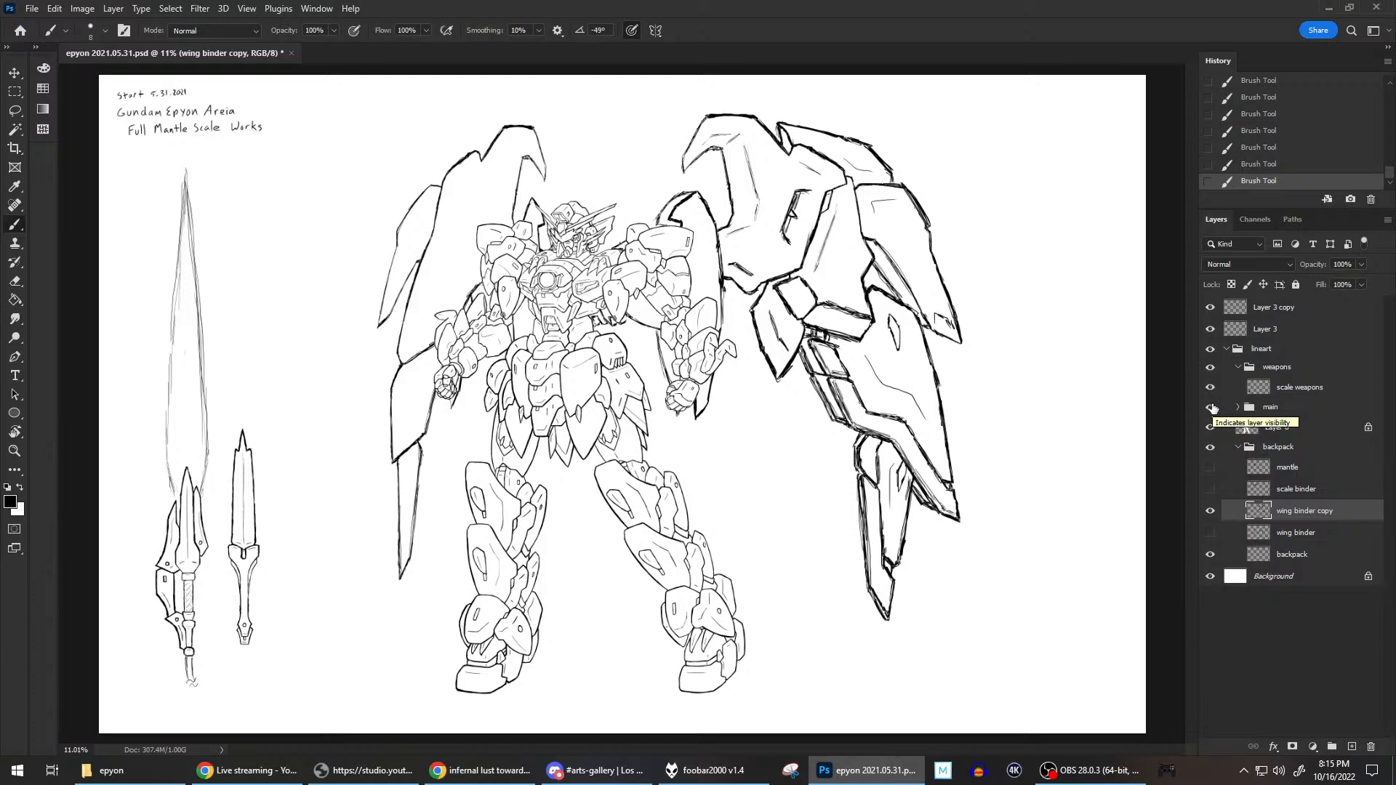
left_click(1210, 407)
left_click(1211, 428)
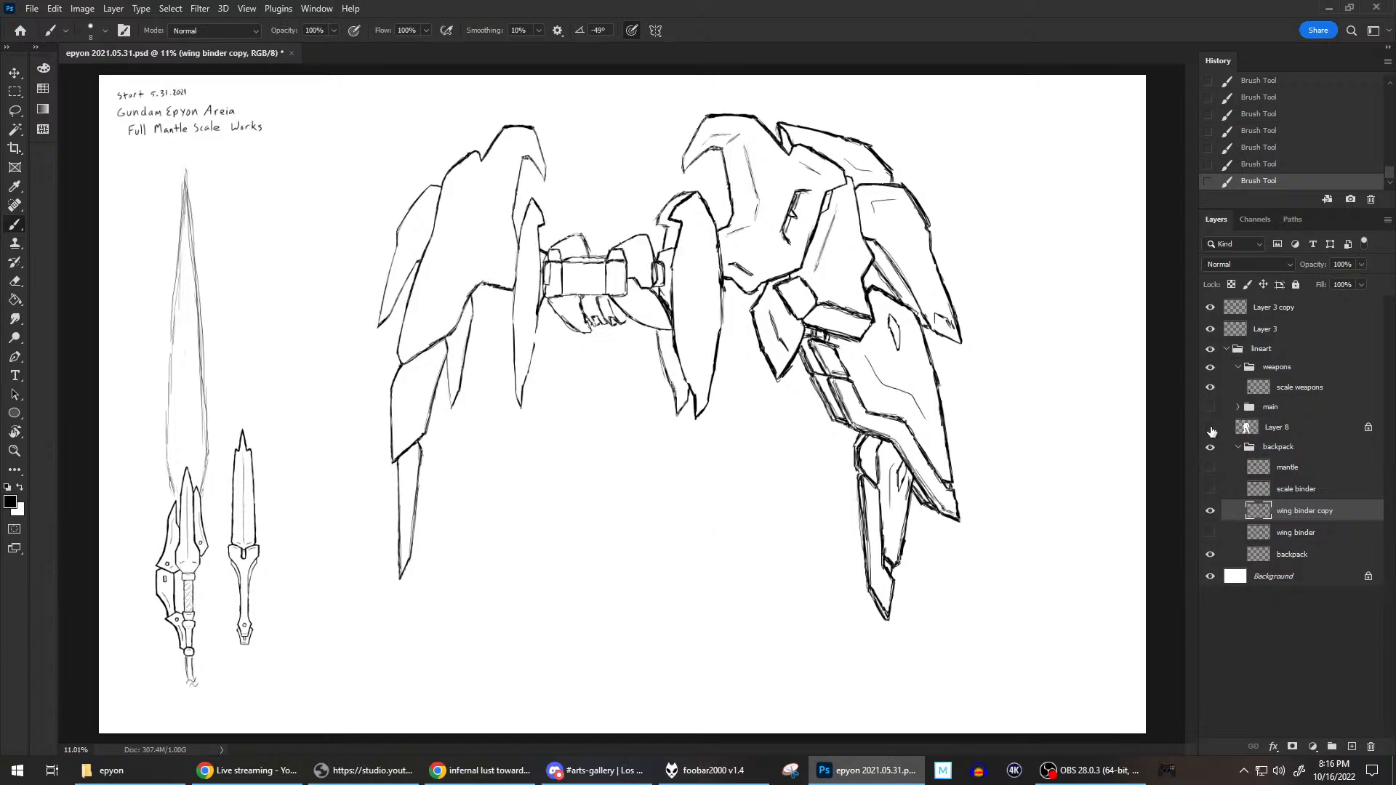
Touch up the lower corner of the hooked edge behind the right inner blade plate.
scroll(730, 320, "up", 8)
left_click_drag(703, 228, 844, 394)
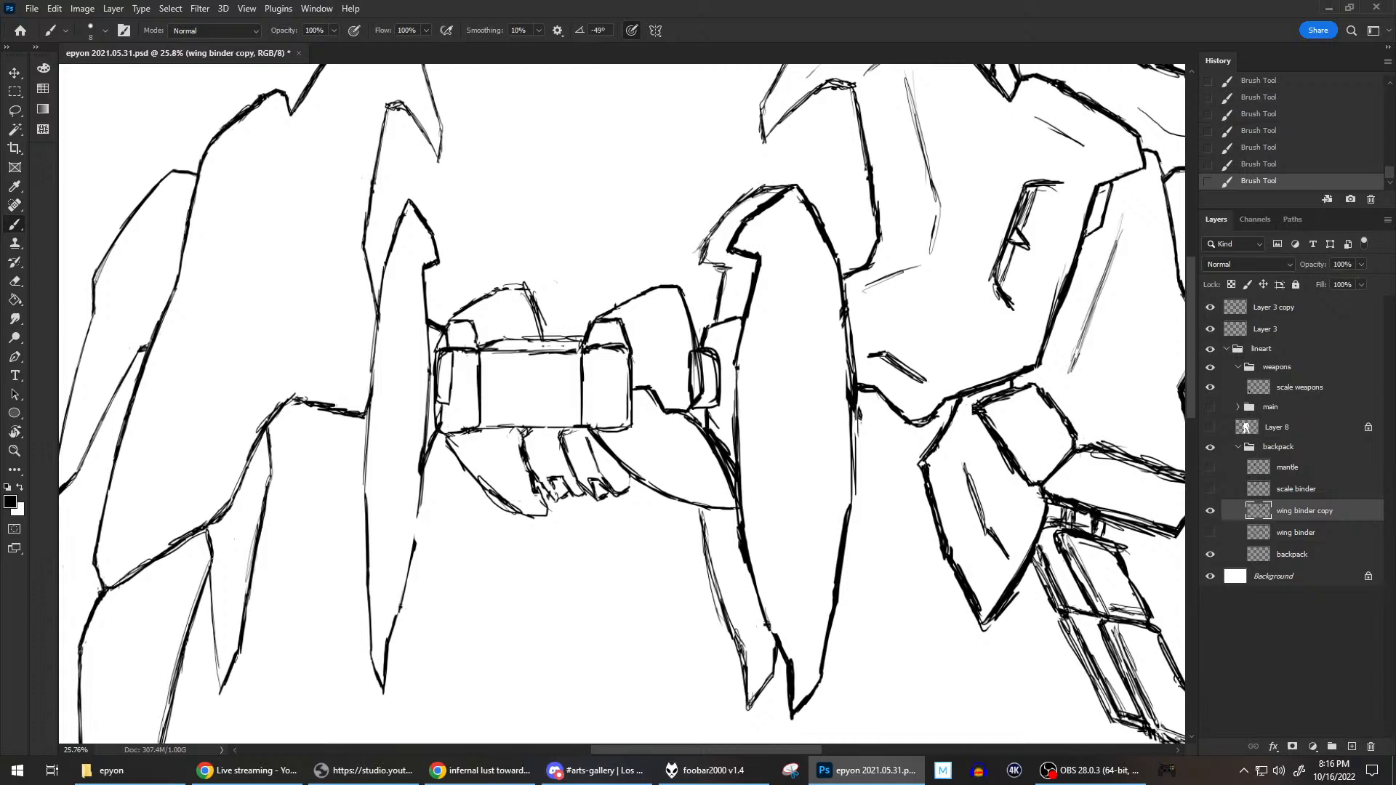
key("alt+Tab")
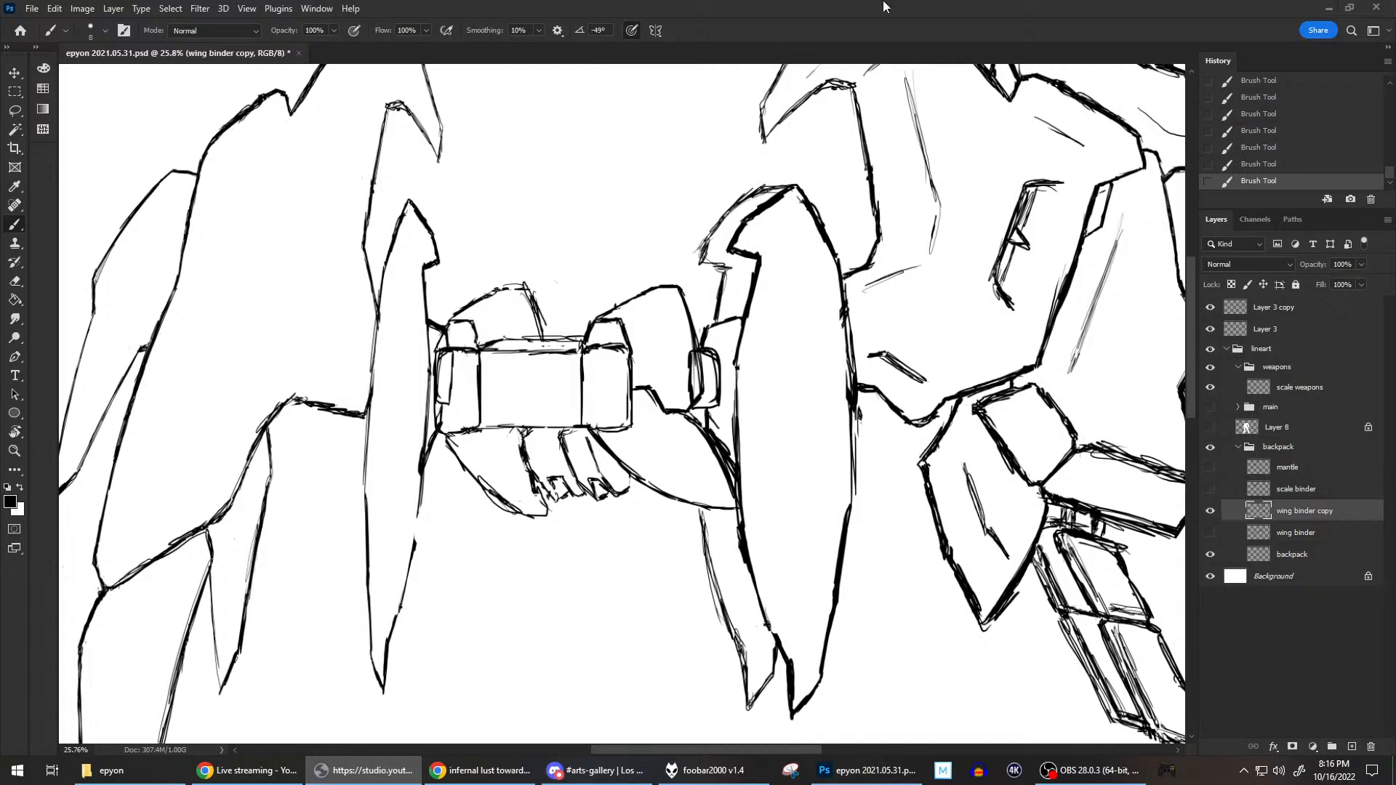
left_click(960, 286)
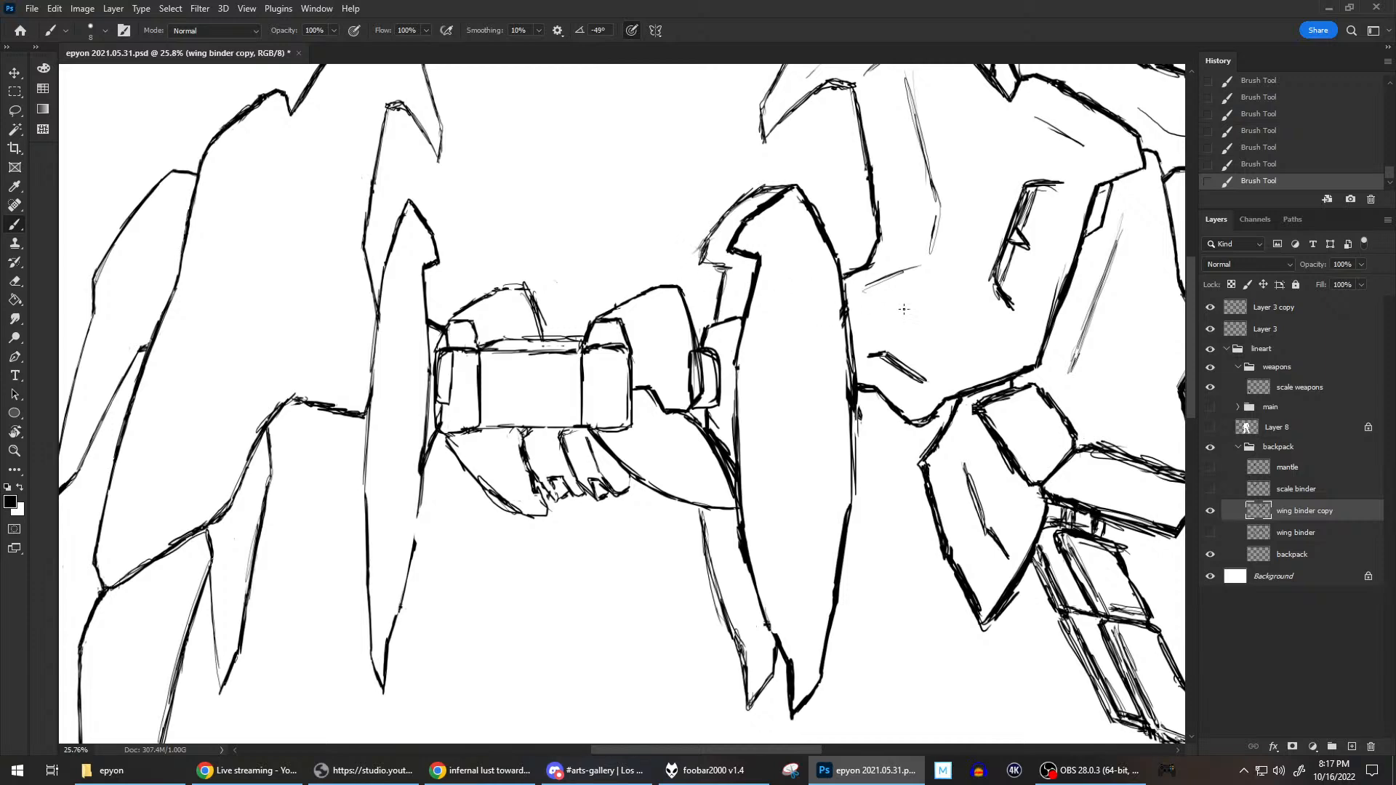
scroll(896, 309, "down", 3)
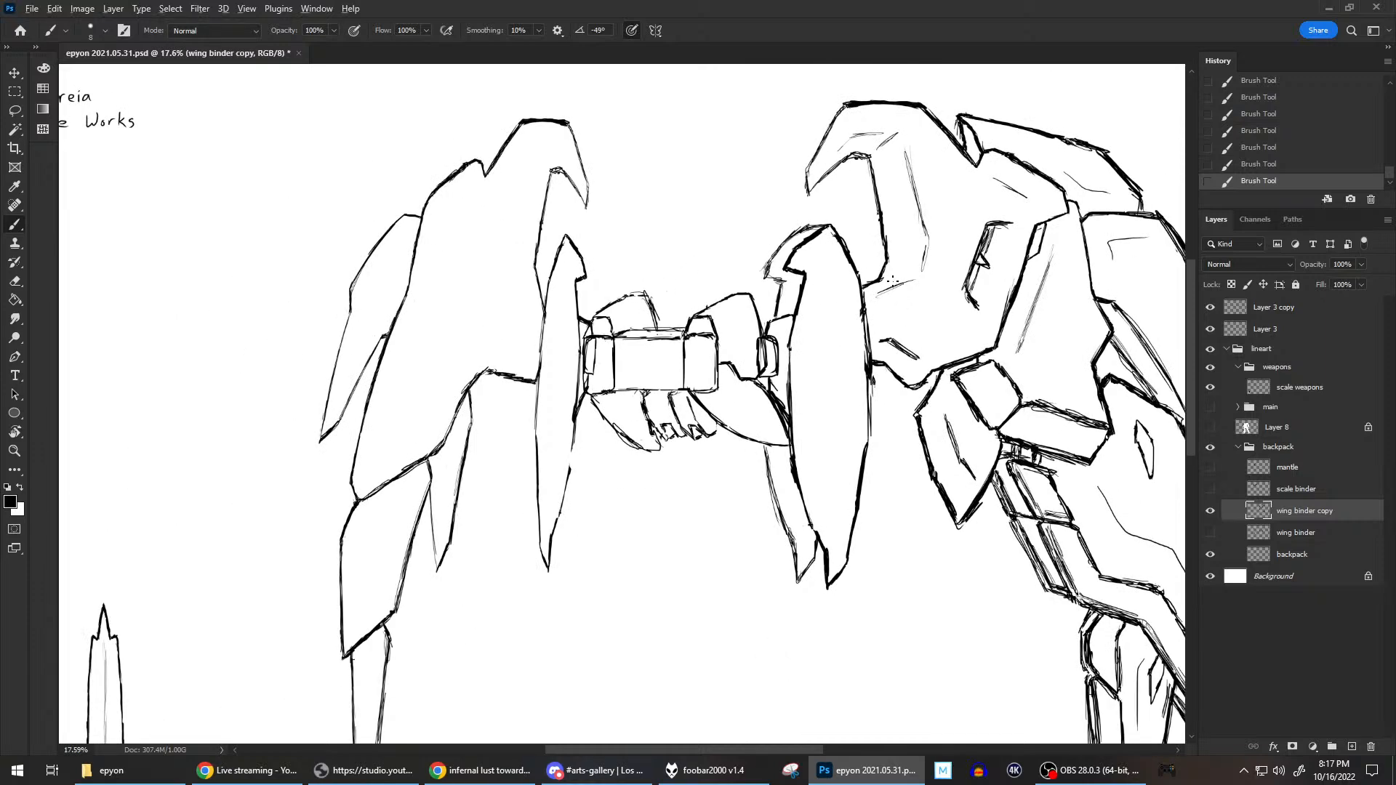
scroll(893, 281, "up", 1)
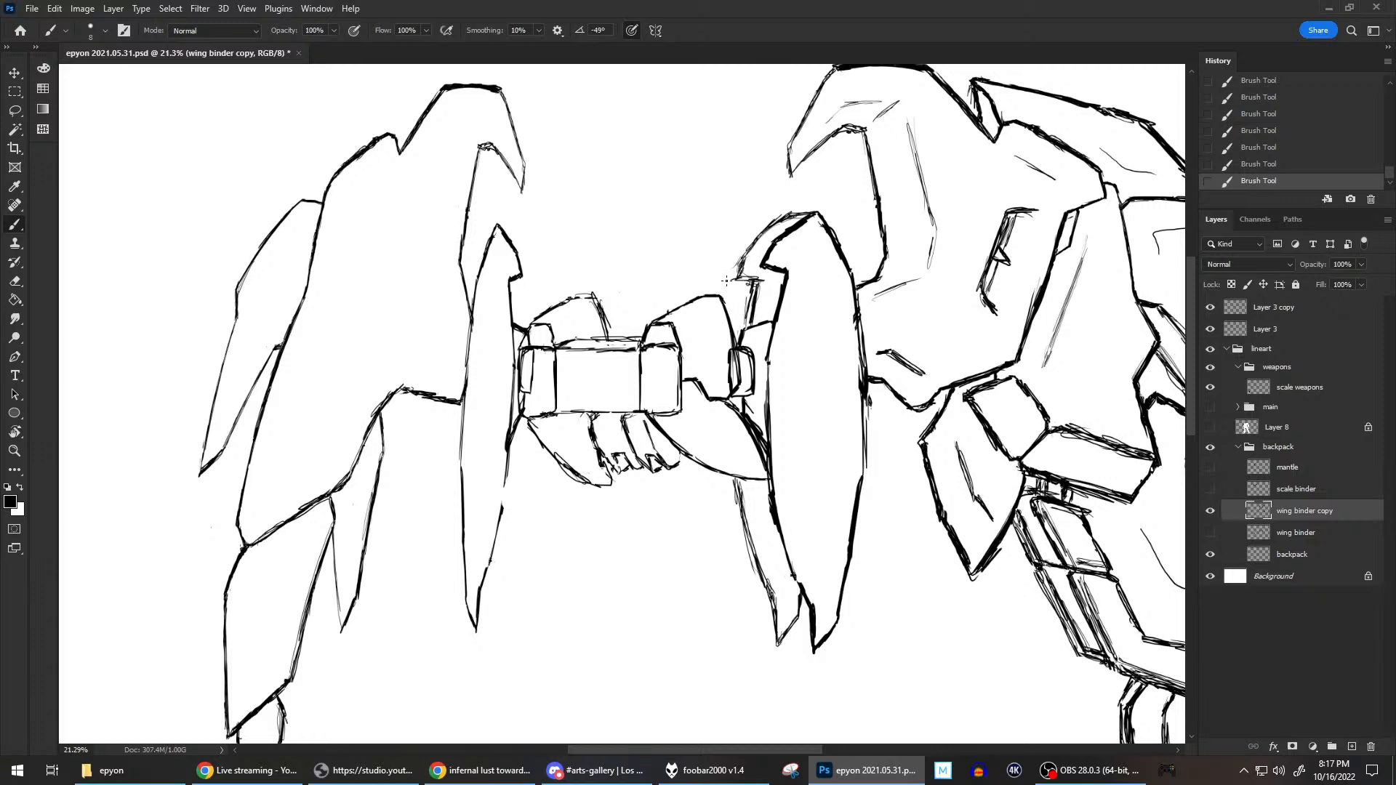
mouse_move(735, 269)
left_mouse_down()
mouse_move(776, 215)
mouse_move(735, 285)
left_mouse_up()
Toggle the main group and Layer 8 to compare the wing binders with the body, leaving both hidden.
scroll(1178, 379, "down", 3)
left_click(1210, 406)
left_click(1210, 426)
left_click(1209, 428)
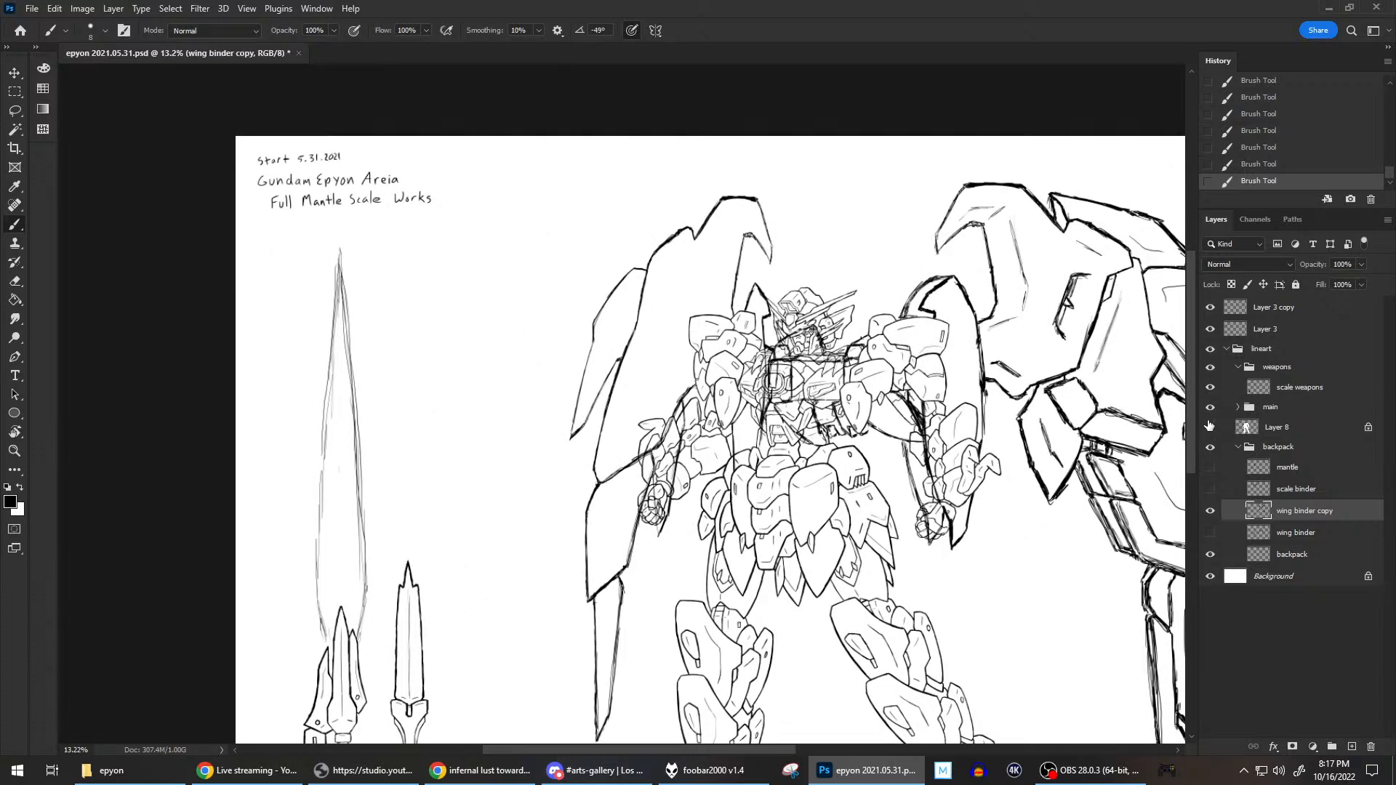
left_click(1210, 416)
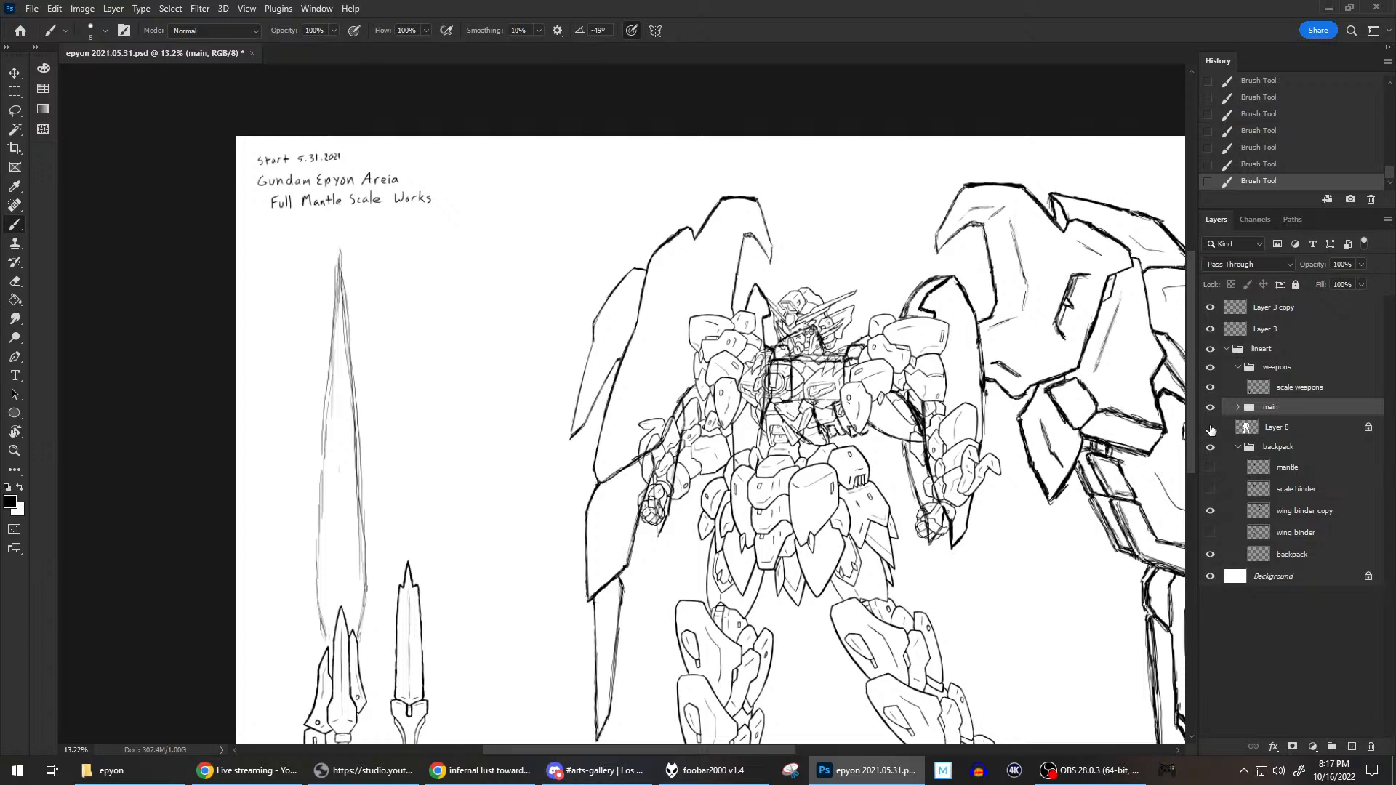
left_click(1210, 408)
left_click(1211, 409)
scroll(975, 336, "down", 2)
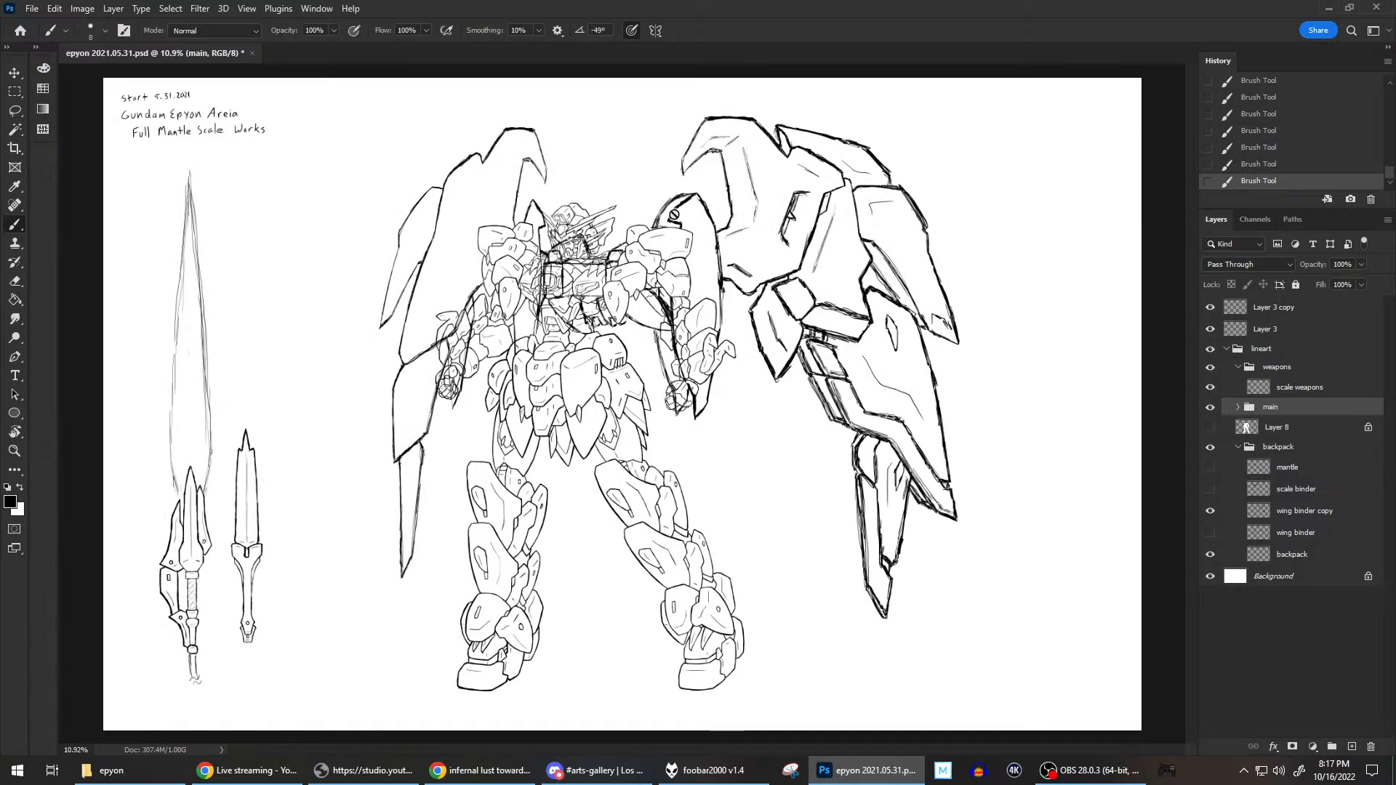
left_click(1210, 428)
left_click(1211, 428)
left_click(1211, 407)
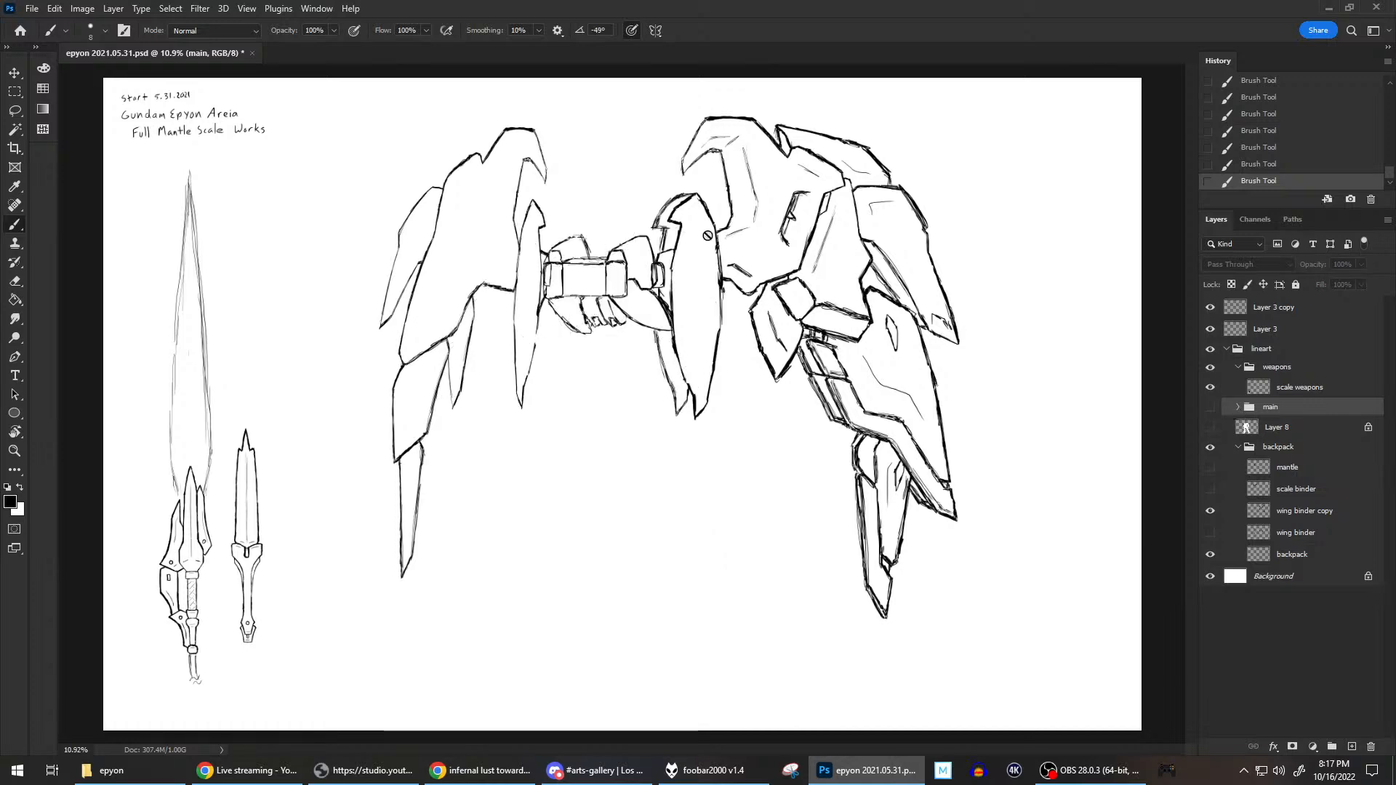
On the wing binder copy layer, trim the hooked corner of the blade's rear edge and redraw the lines around the backpack joint.
scroll(720, 240, "up", 3)
left_click_drag(704, 247, 907, 377)
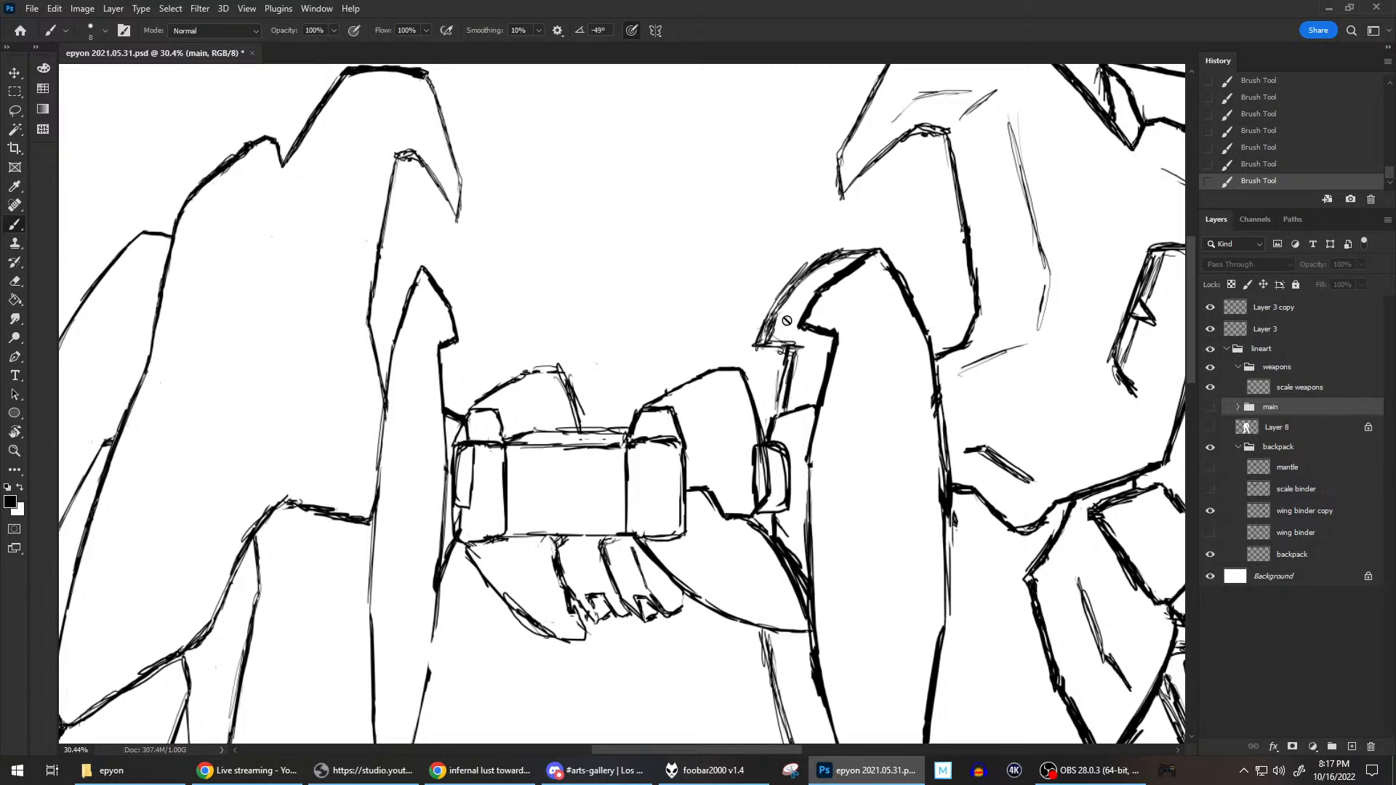
left_click(1308, 511)
mouse_move(783, 344)
left_mouse_down()
mouse_move(825, 352)
mouse_move(782, 334)
mouse_move(748, 351)
mouse_move(776, 358)
mouse_move(783, 339)
mouse_move(752, 337)
left_mouse_up()
key("e")
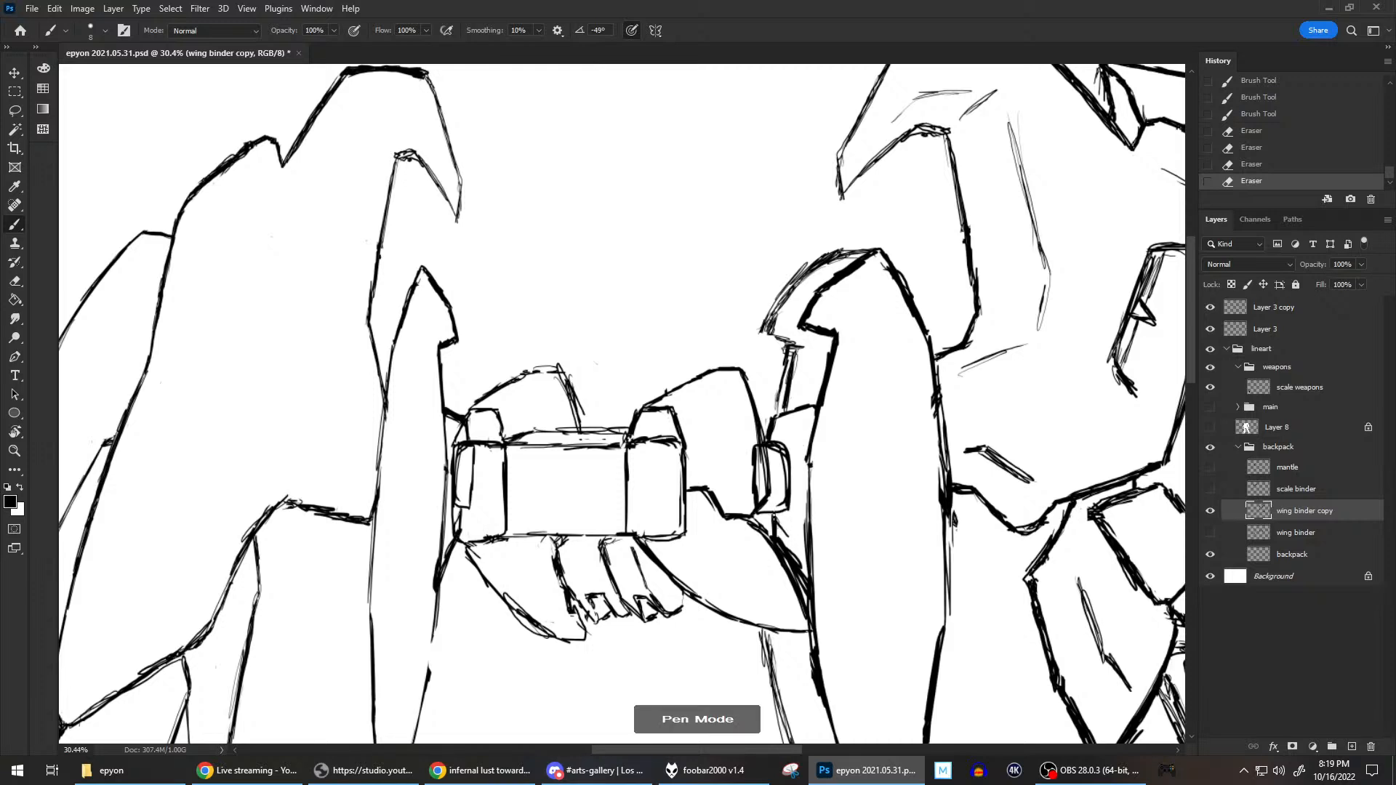
mouse_move(778, 529)
left_mouse_down()
mouse_move(803, 546)
mouse_move(791, 540)
left_mouse_up()
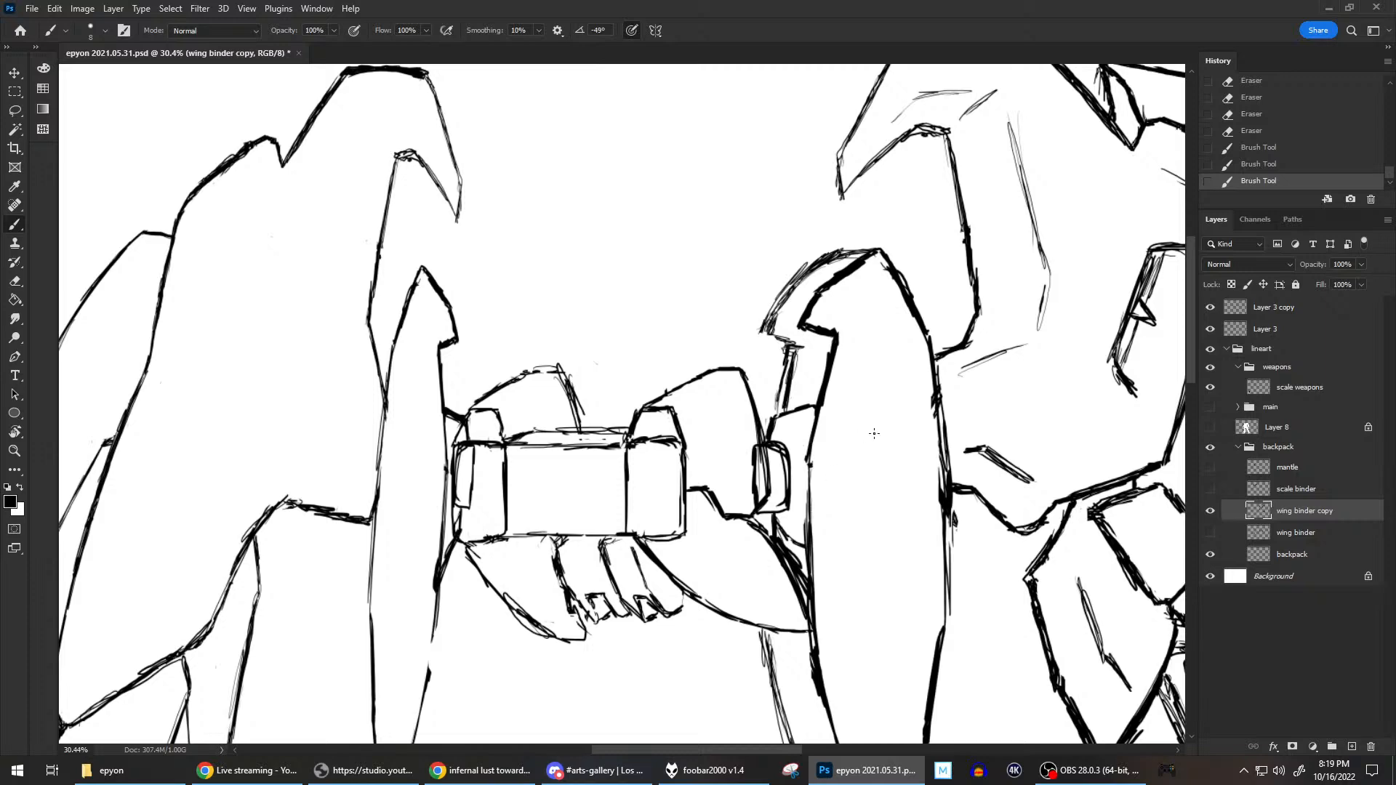
Examine the wing and backpack linework at several scales, and toggle the wing binder copy layer to check what it contains.
scroll(928, 415, "down", 2)
scroll(928, 415, "down", 1)
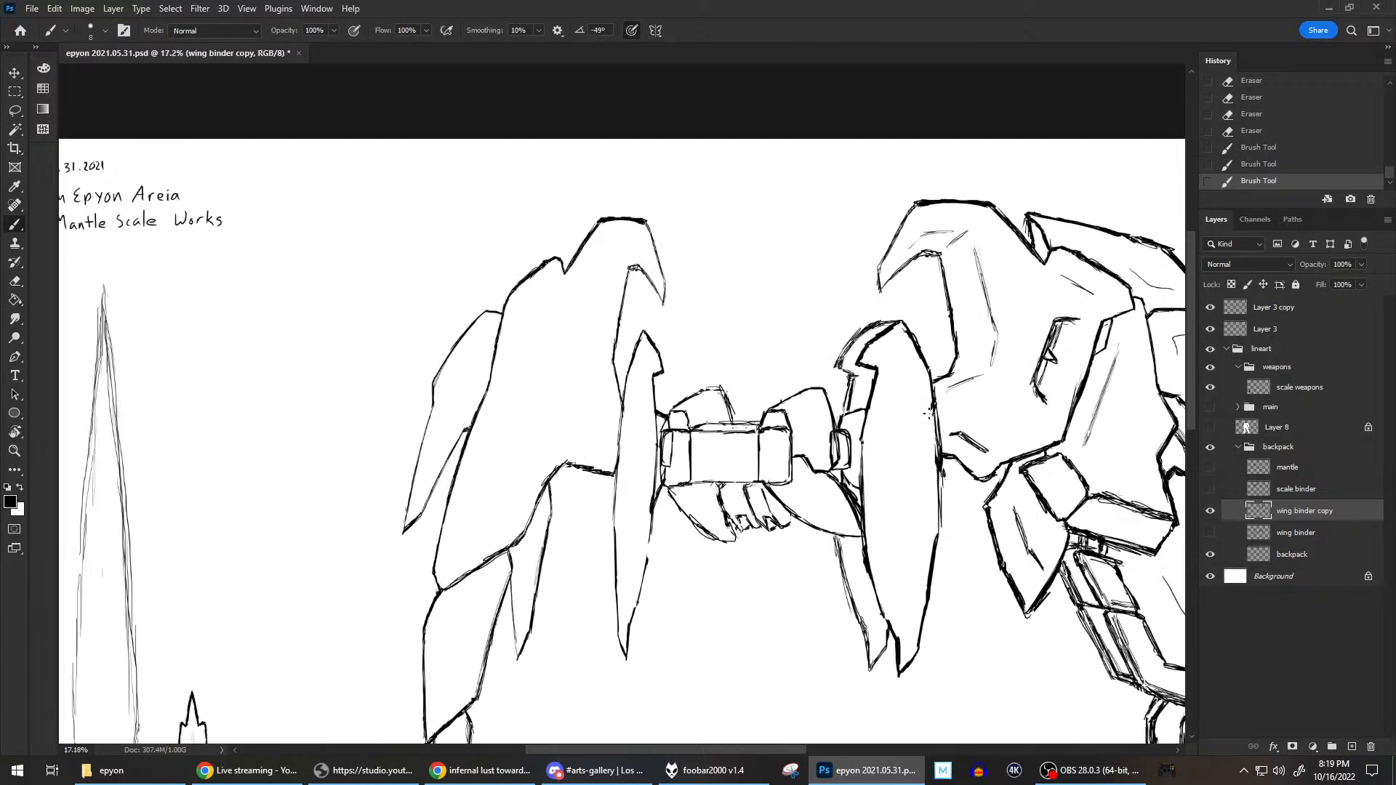
scroll(928, 414, "up", 1)
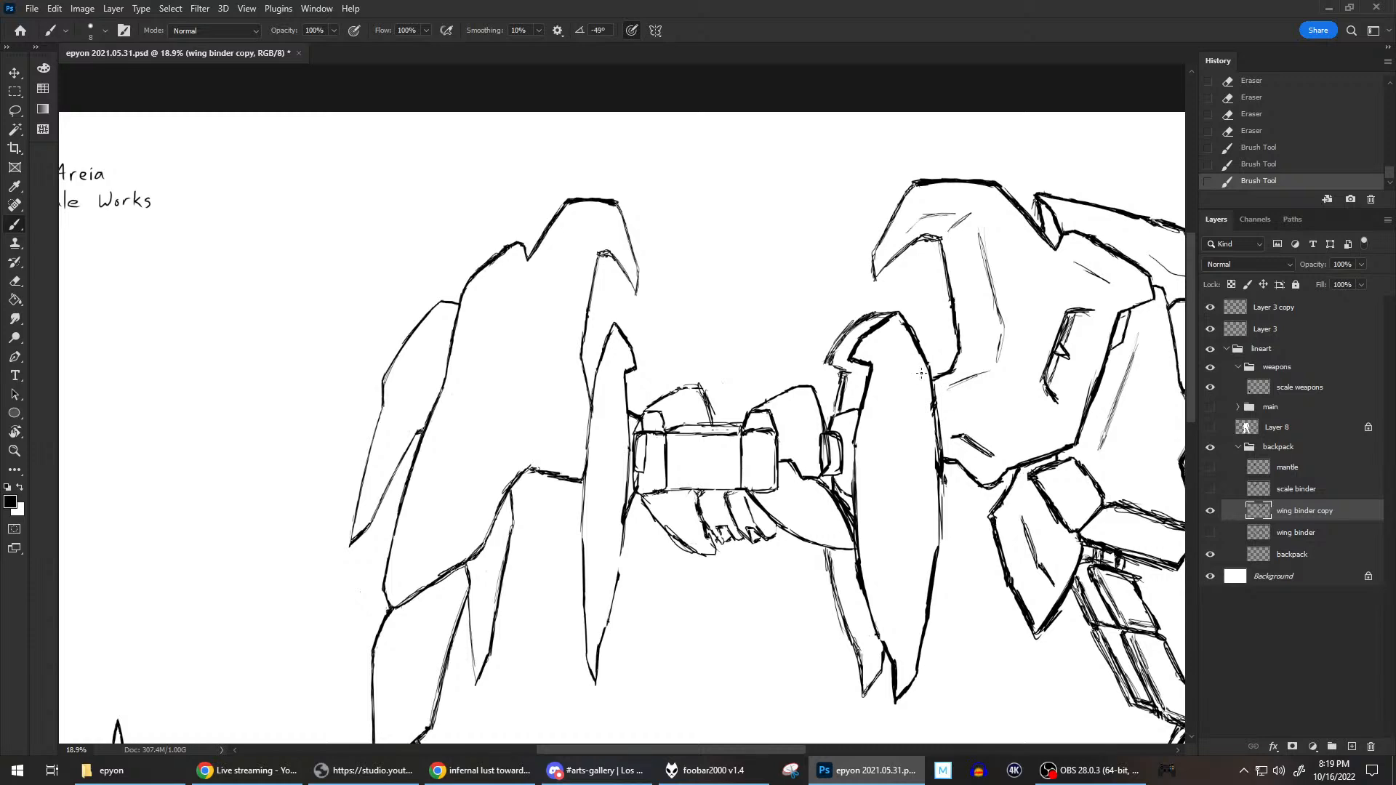
scroll(918, 360, "down", 3)
scroll(914, 362, "up", 2)
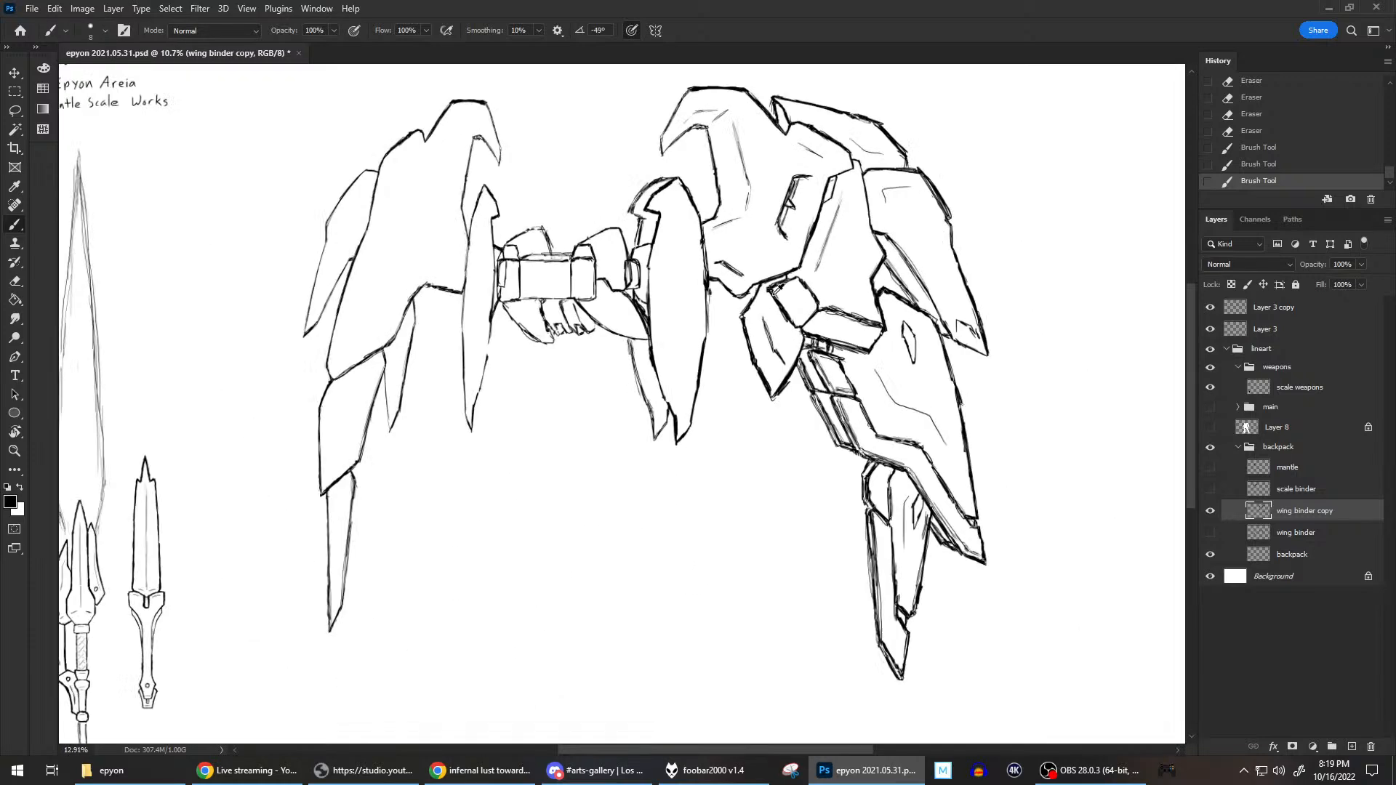
scroll(769, 283, "up", 1)
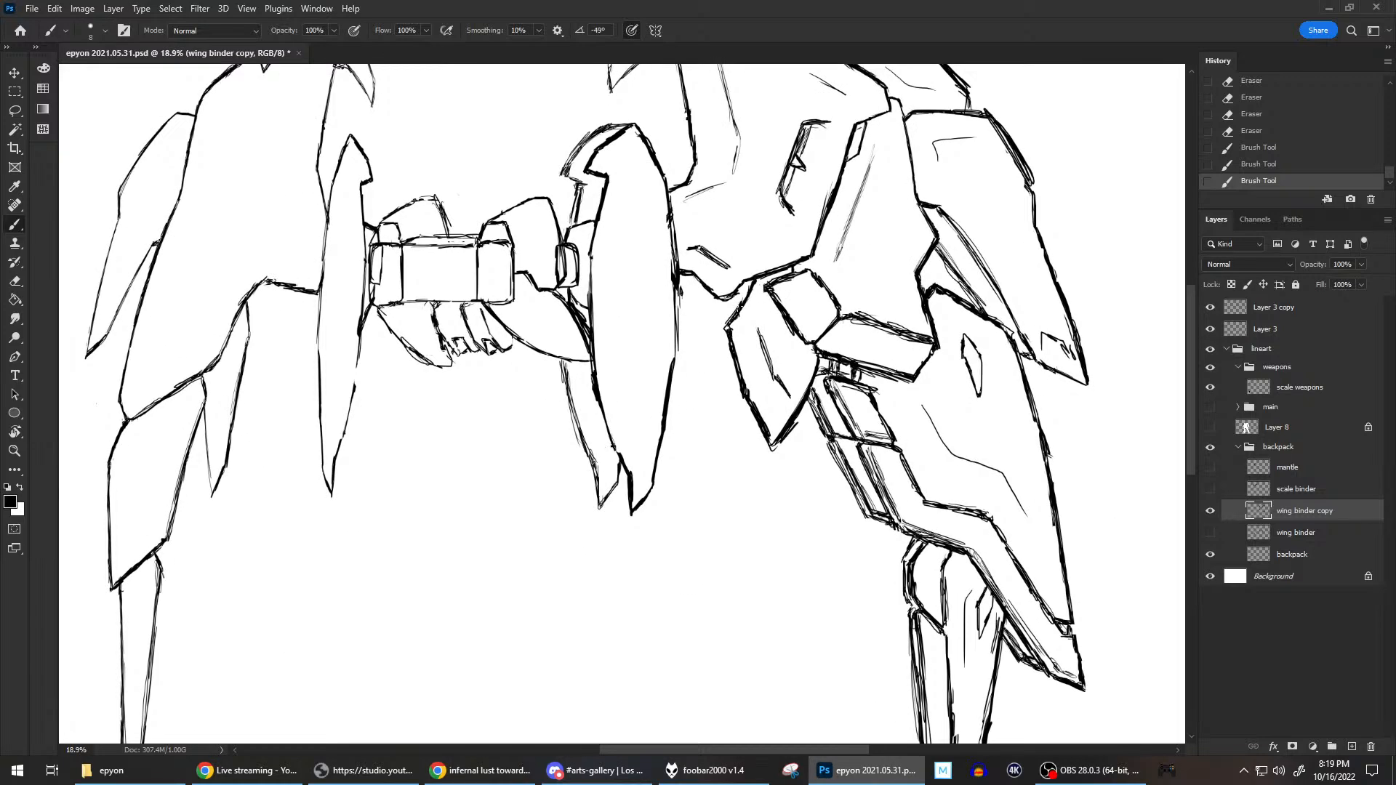
scroll(727, 327, "down", 1)
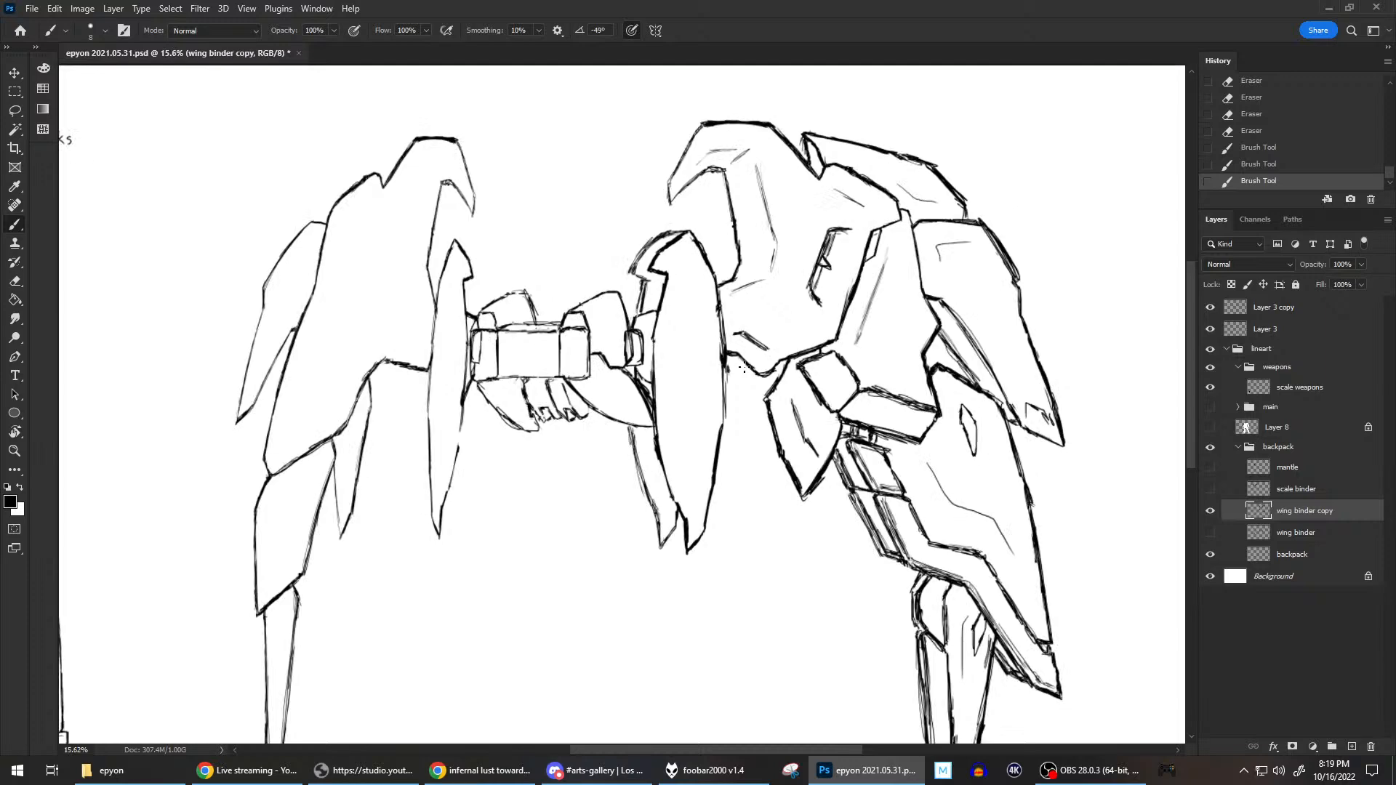
scroll(711, 363, "down", 1)
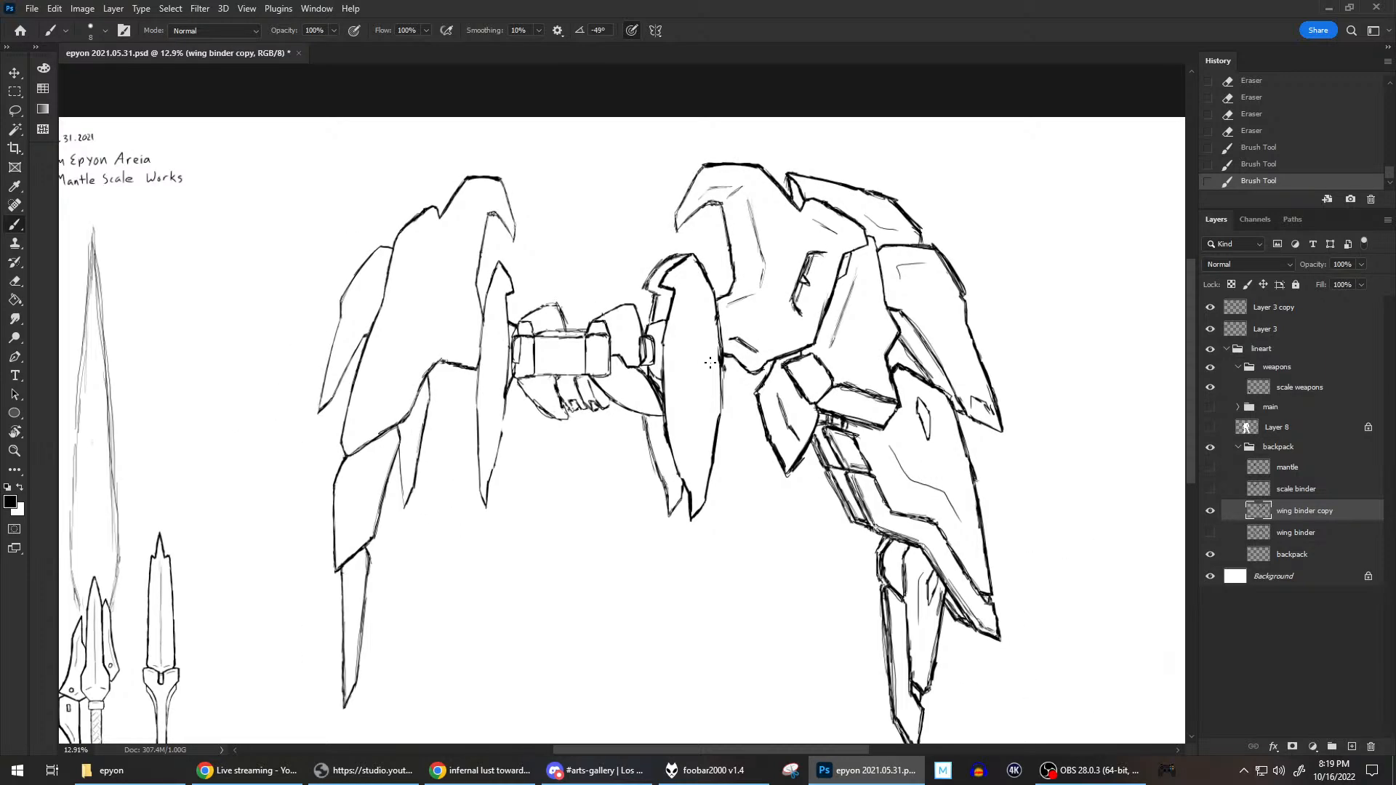
left_click(1210, 512)
left_click(1210, 512)
scroll(762, 376, "down", 1)
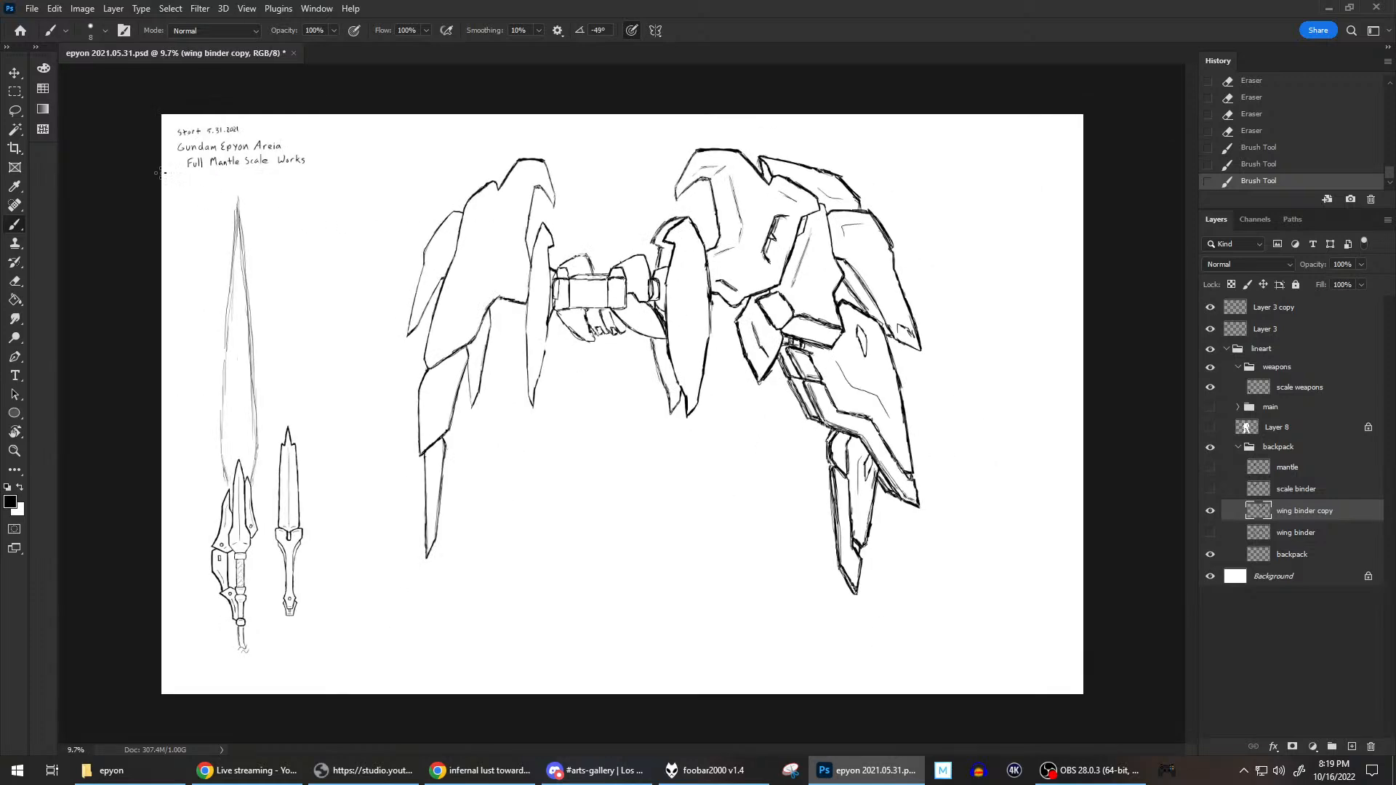
Select the whole right wing binder with a rectangular marquee and nudge it slightly to the right, away from the backpack.
left_click(14, 91)
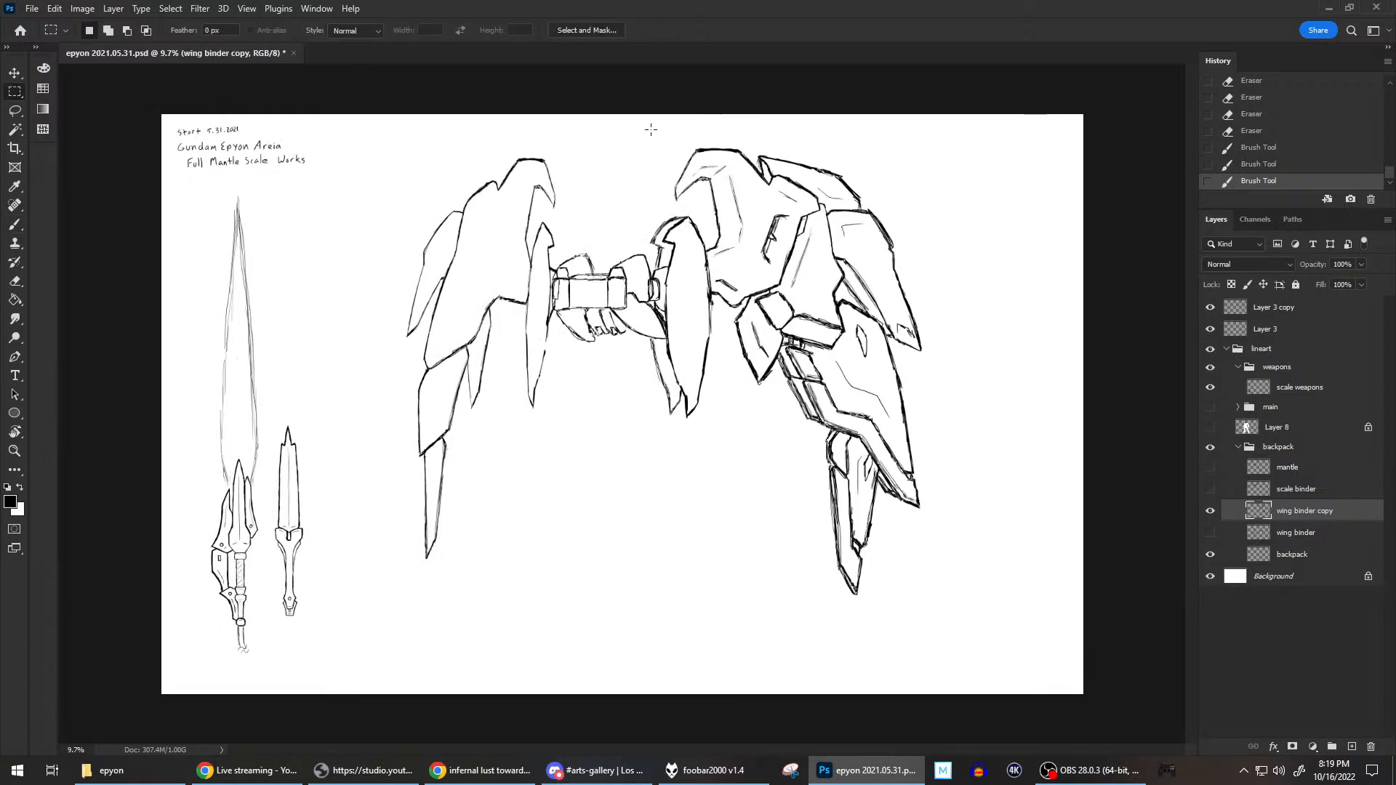
left_click_drag(625, 124, 932, 629)
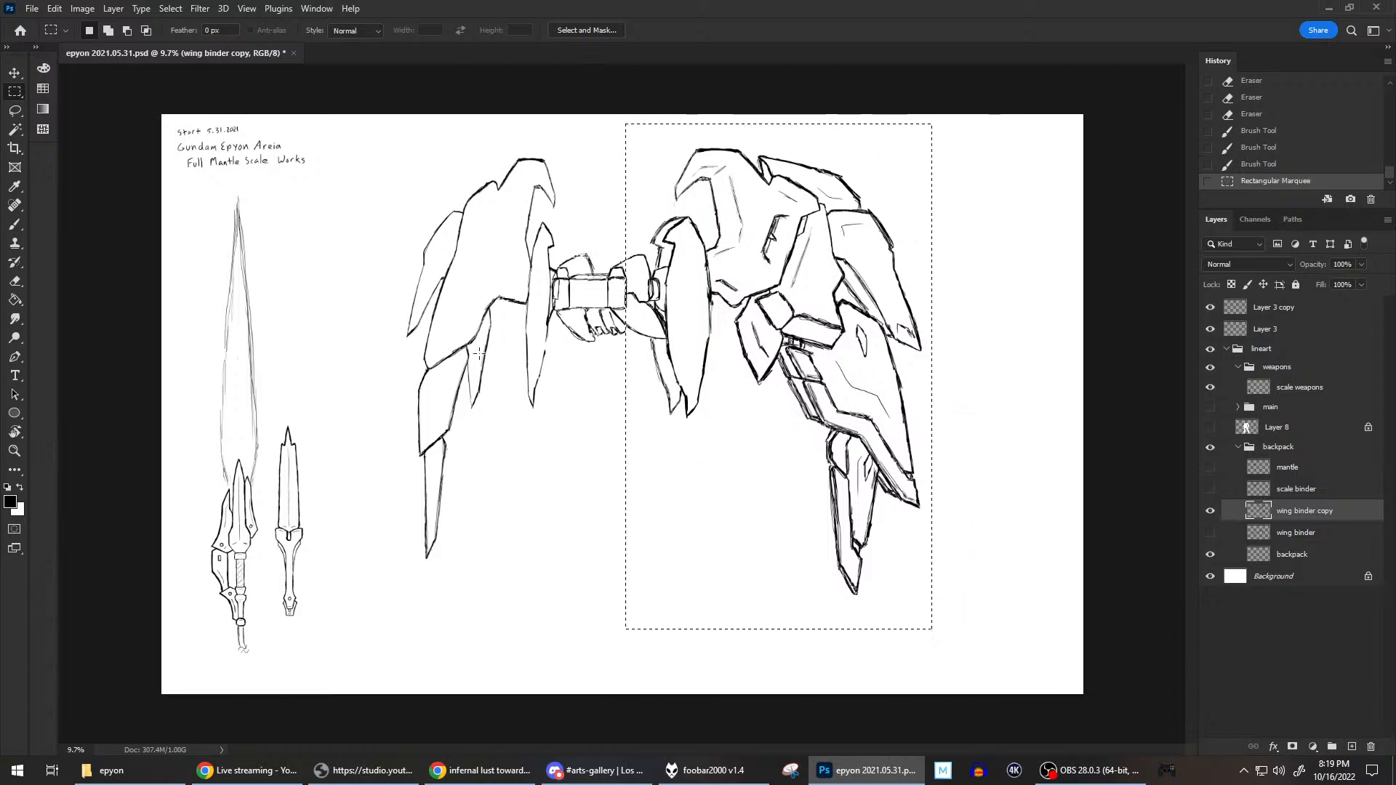
left_click(14, 73)
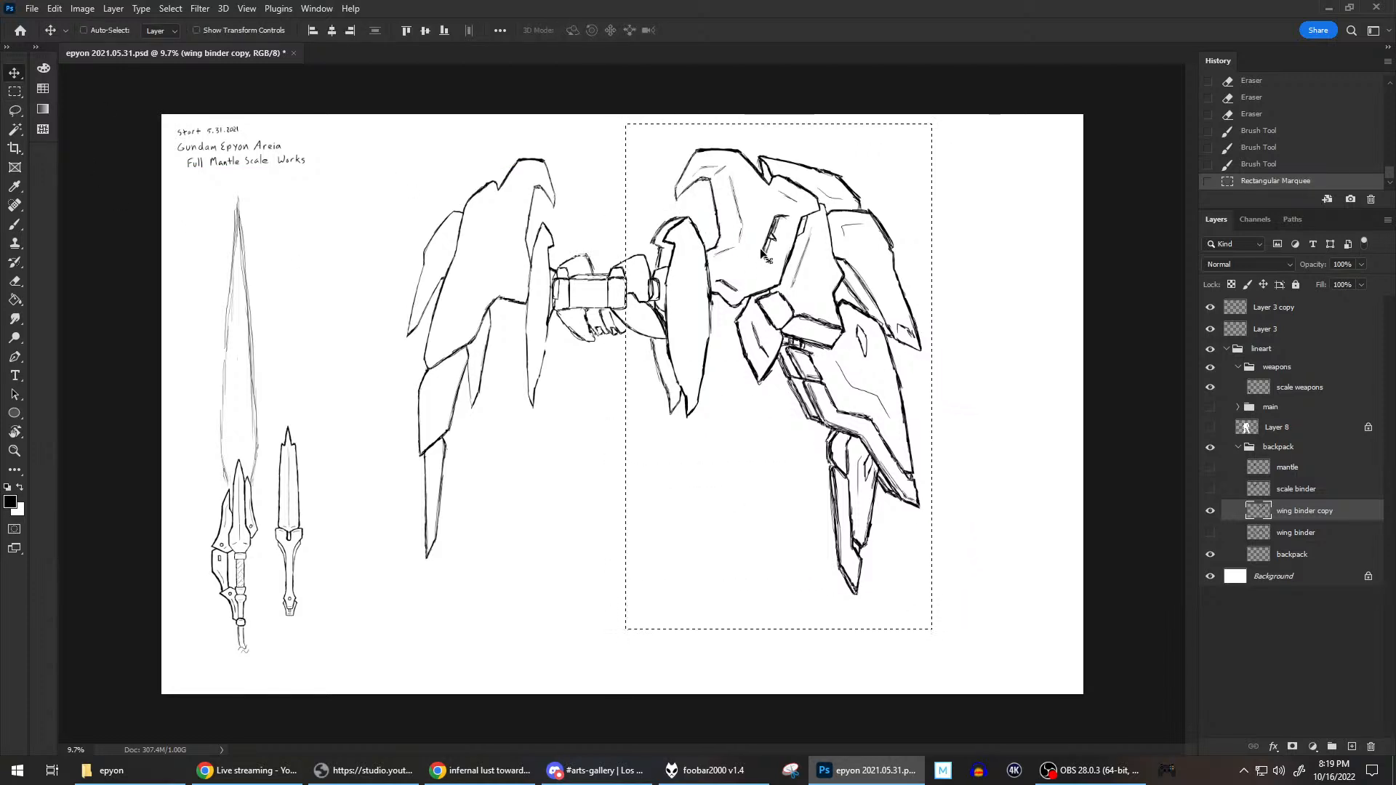
key("shift+Right")
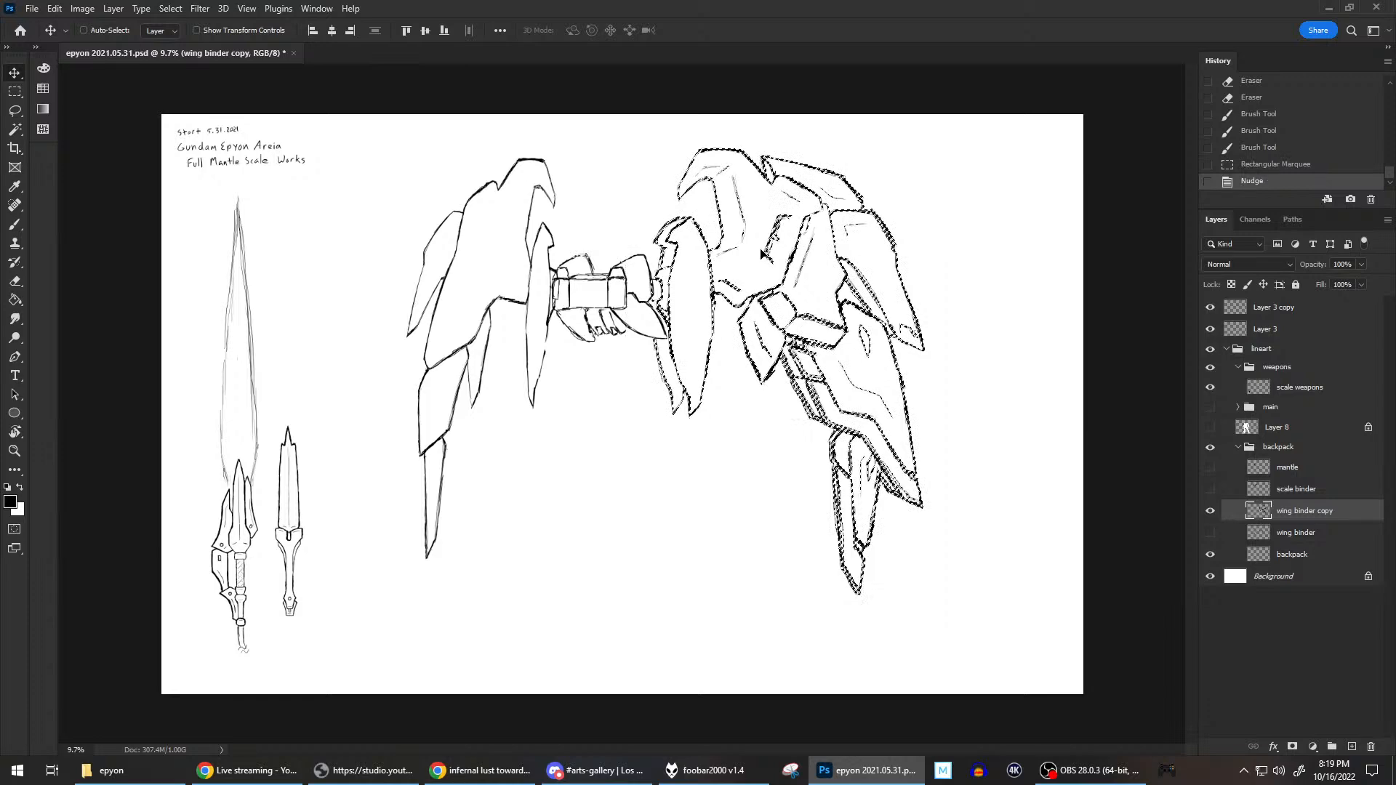
key("shift+Right")
key("shift+Right")
key("shift+Right")
key("shift+Right")
key("shift+Right")
key("shift+Right")
key("shift+Right")
key("shift+Right")
key("shift+Right")
key("shift+Right")
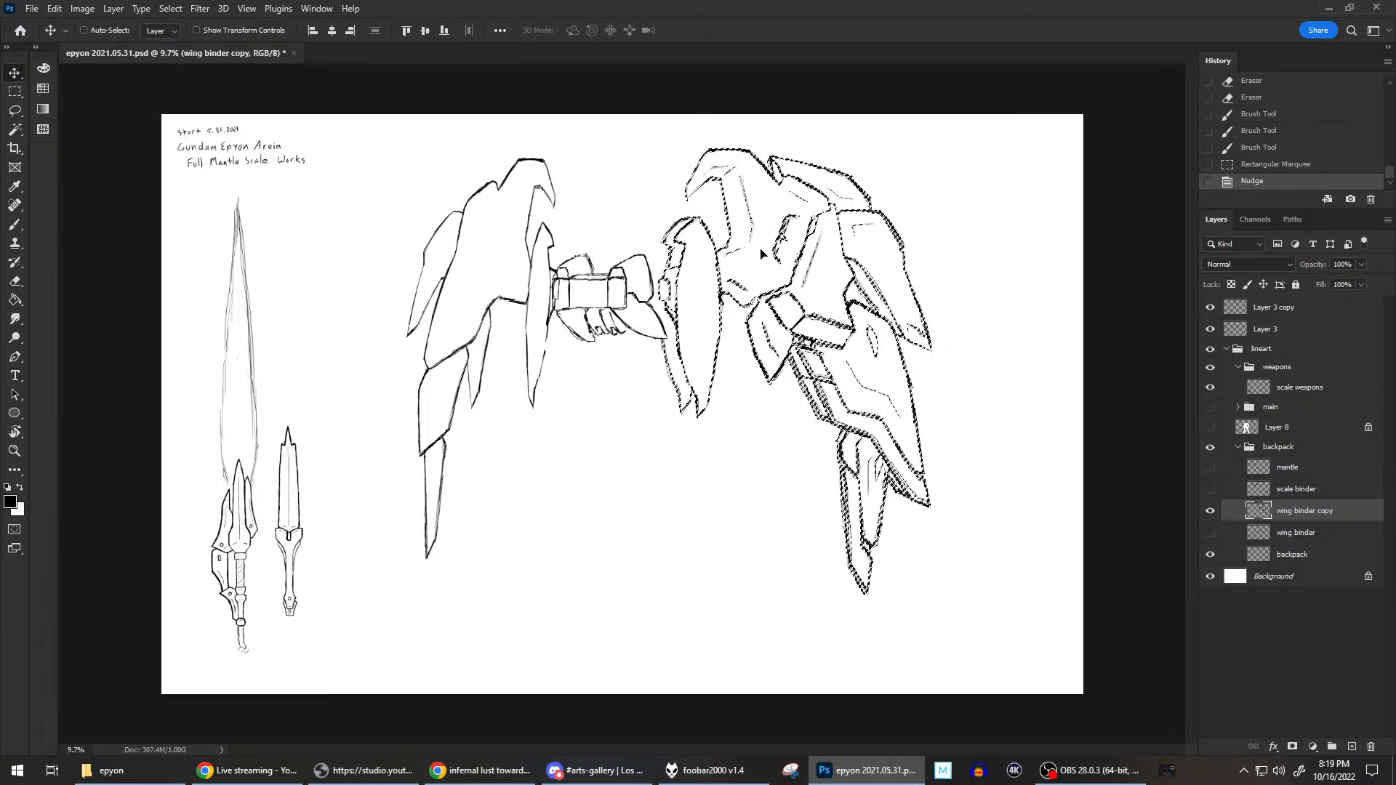
Lasso the small joint block at the inner side of the right wing binder and nudge it left until it meets the backpack.
key("ctrl+d")
scroll(746, 245, "up", 4)
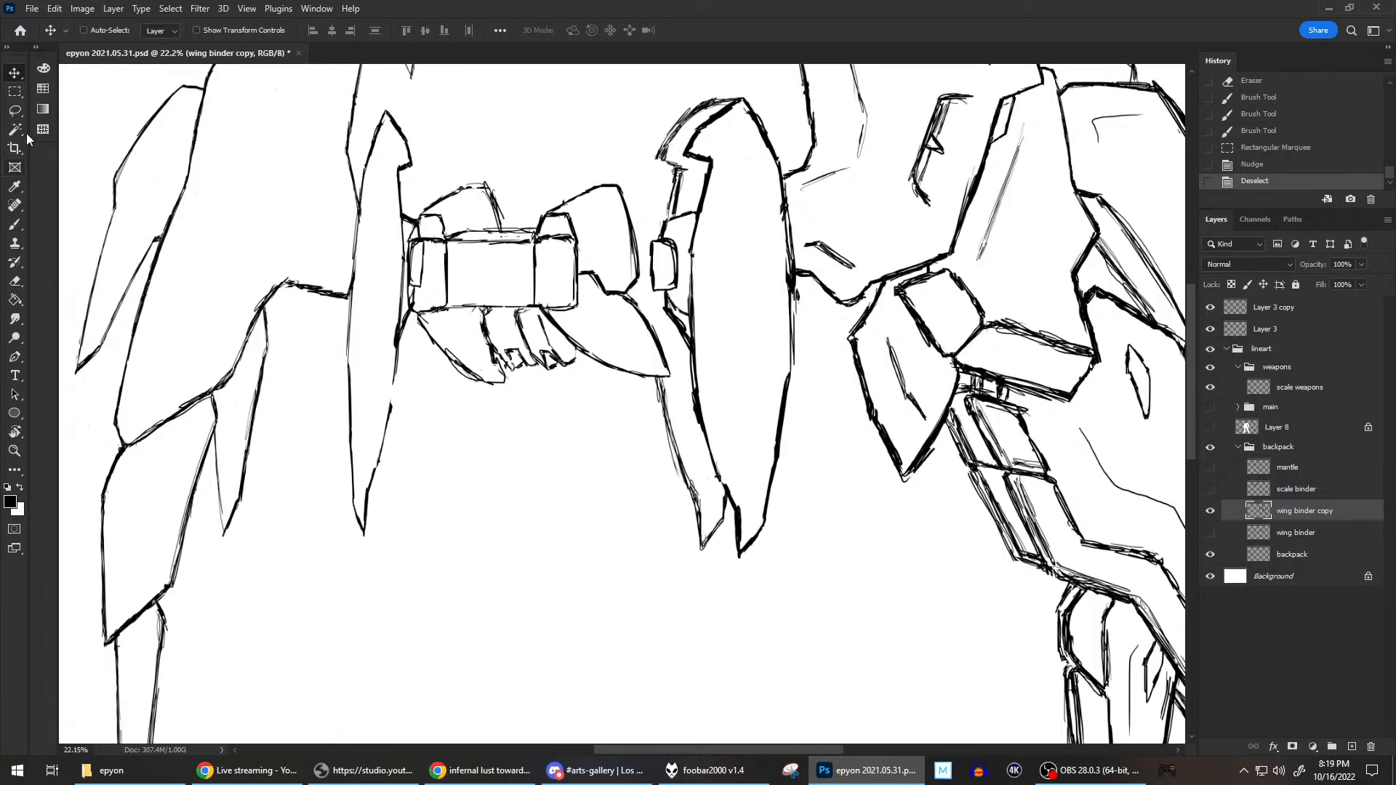
scroll(709, 212, "up", 2)
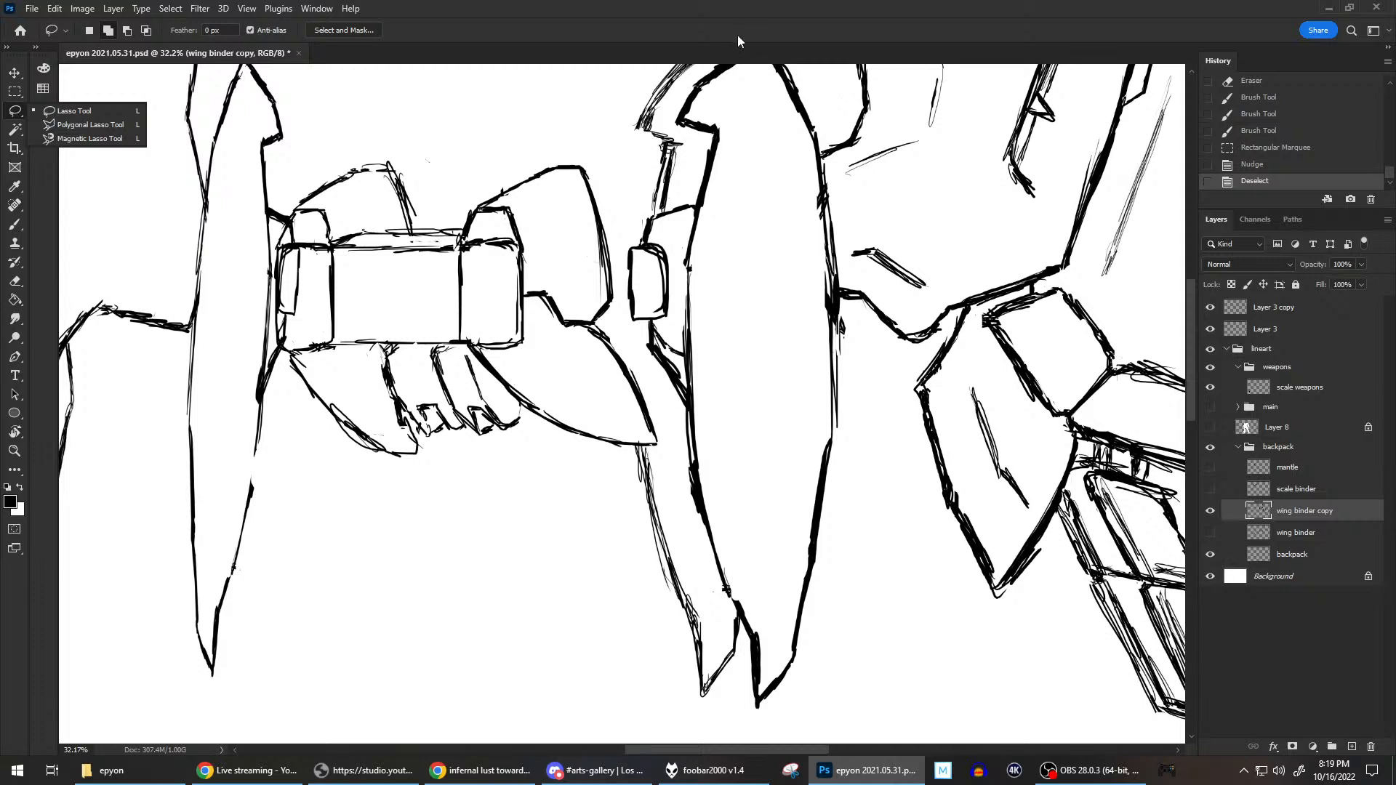
left_click(694, 214)
mouse_move(694, 201)
left_mouse_down()
mouse_move(638, 222)
mouse_move(622, 334)
left_mouse_up()
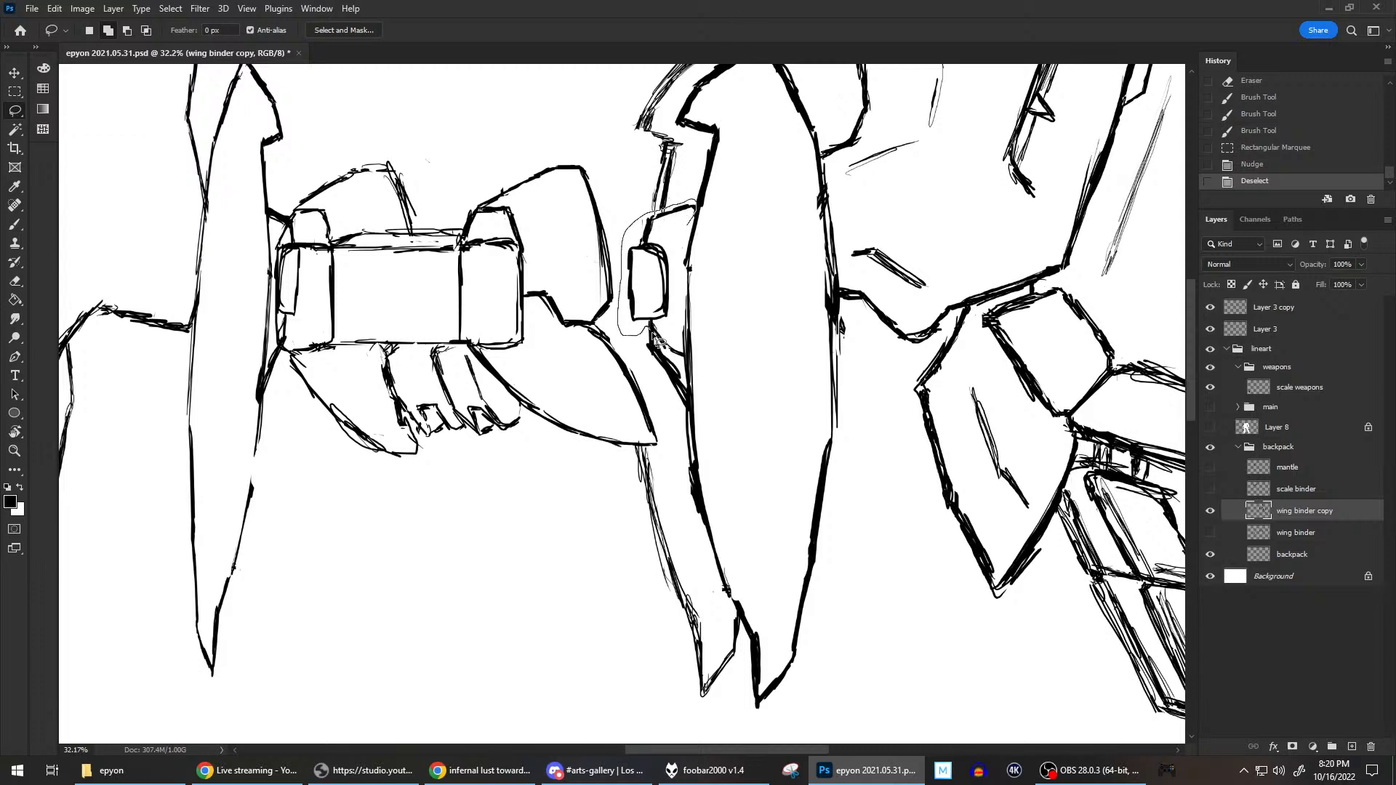
left_click_drag(674, 277, 696, 205)
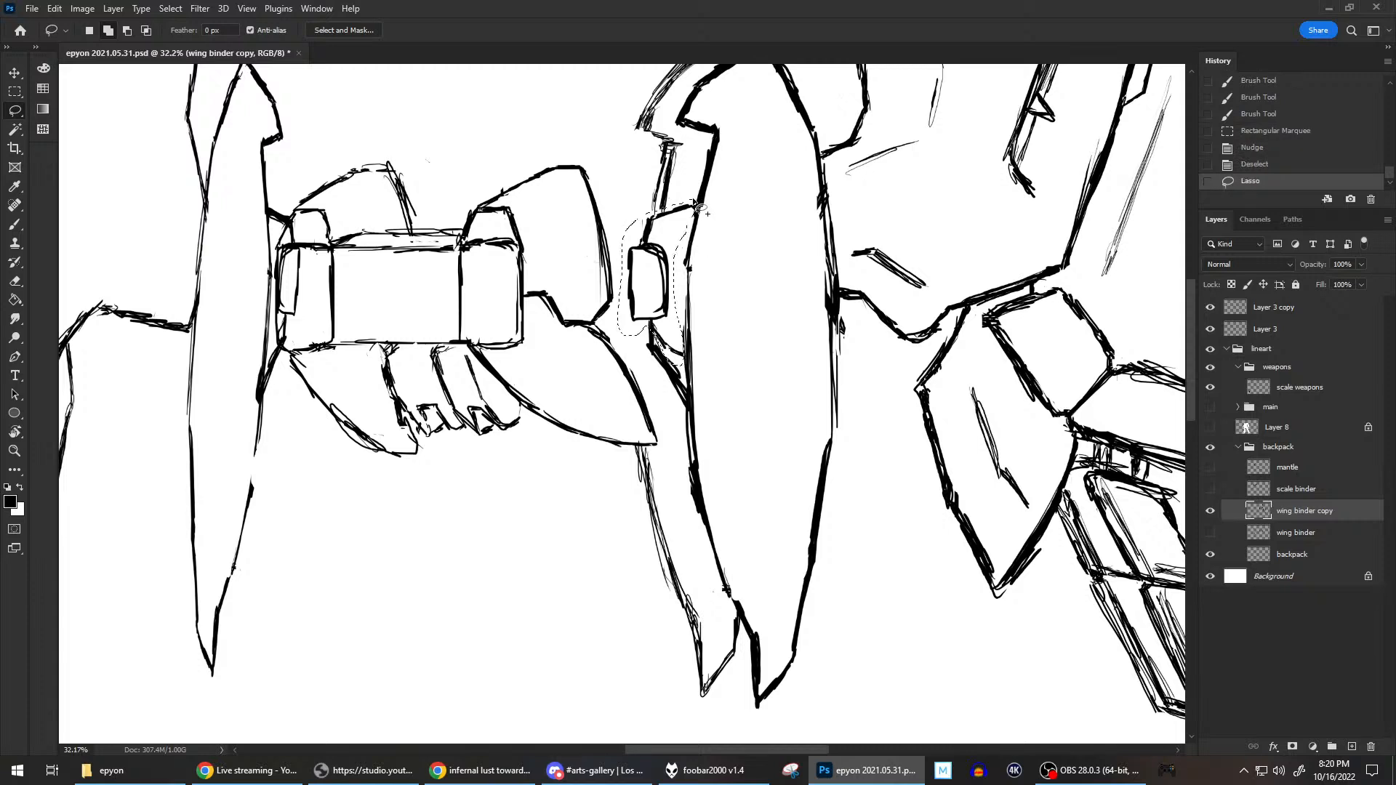
left_click(16, 75)
key("shift+Left")
key("shift+Left")
key("shift+Left")
key("shift+Left")
key("shift+Left")
key("shift+Left")
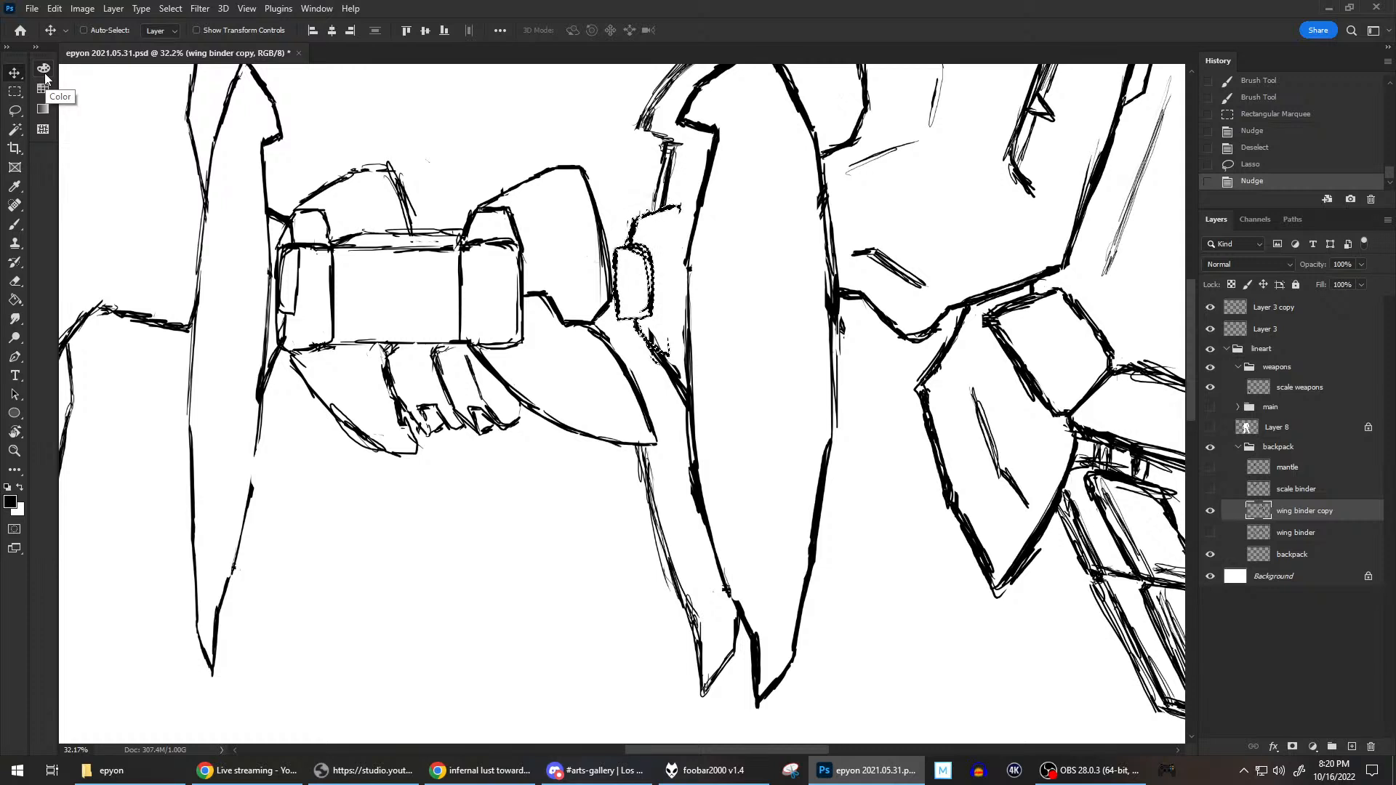
key("shift+Left")
key("shift+Left")
key("shift+Left")
key("shift+Left")
key("shift+Left")
key("shift+Left")
key("shift+Left")
key("shift+Left")
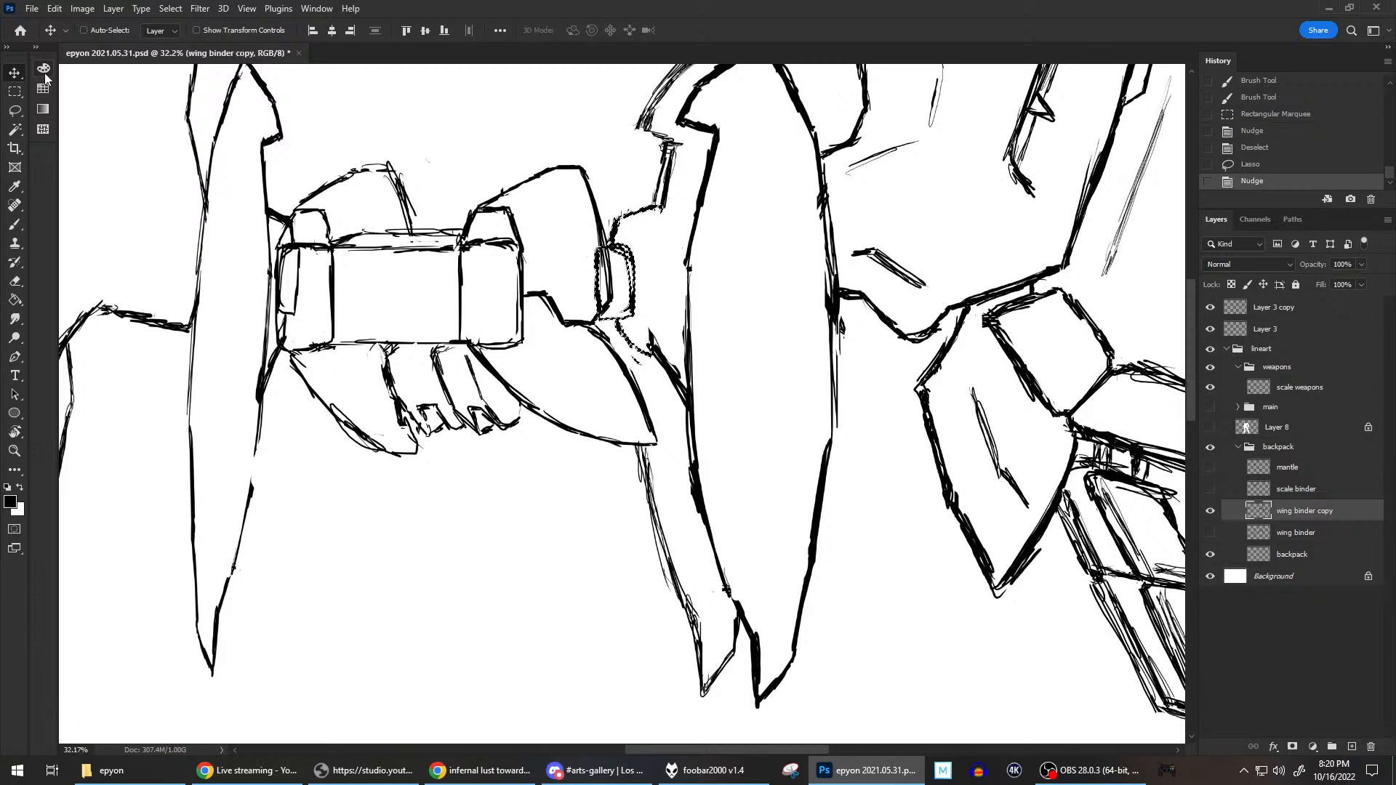
key("ctrl+d")
Show the main group and Layer 8 to check the wing placement against the body, then hide both again.
scroll(811, 269, "down", 2)
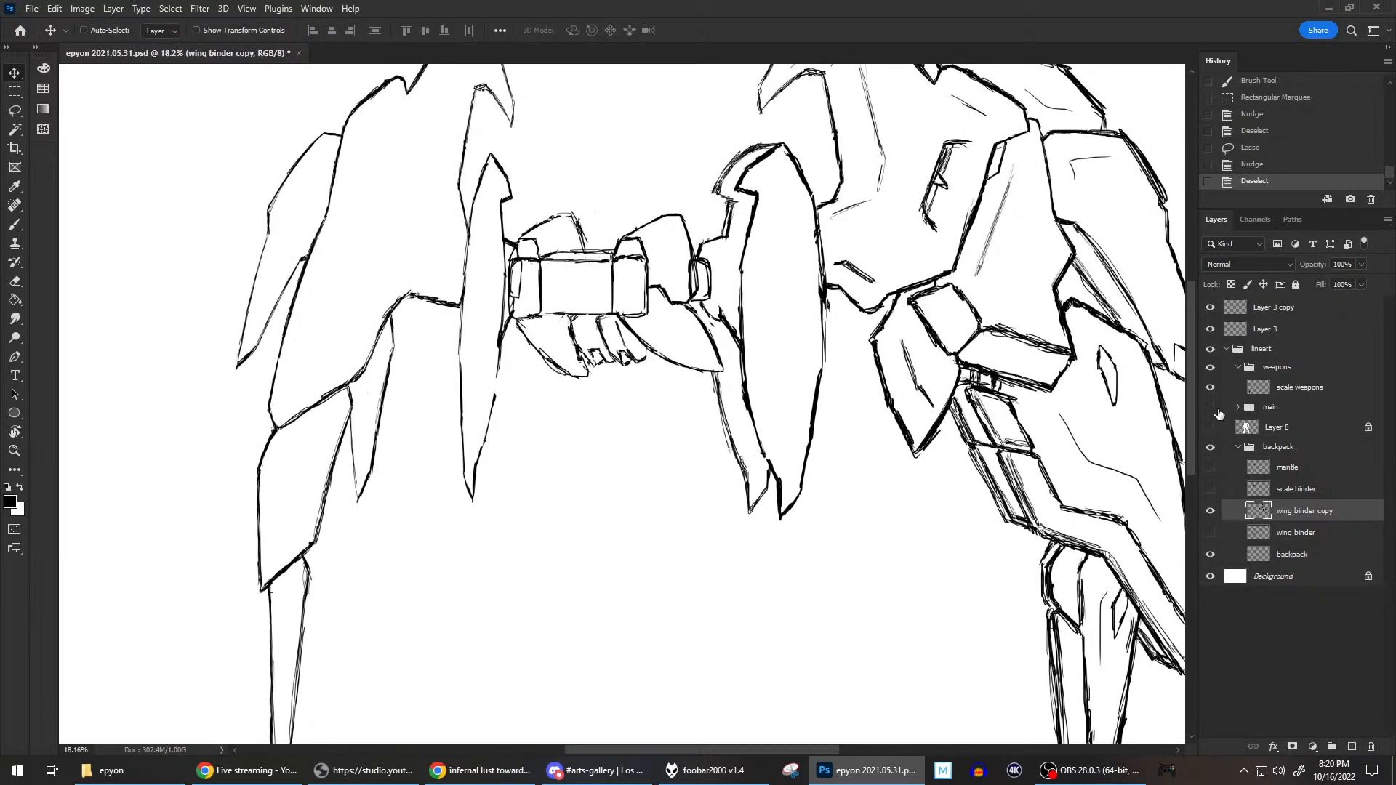
left_click(1210, 406)
left_click(1210, 427)
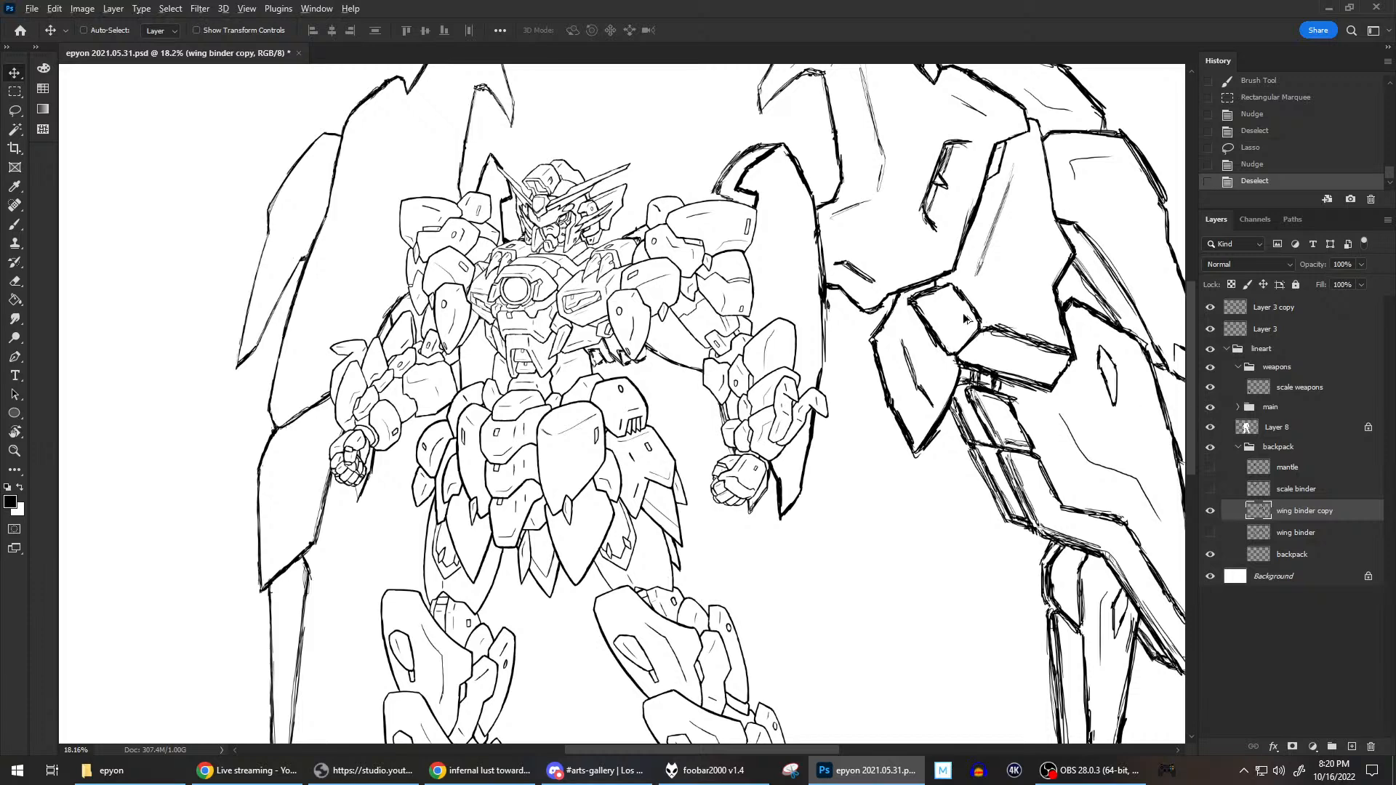
scroll(963, 318, "down", 2)
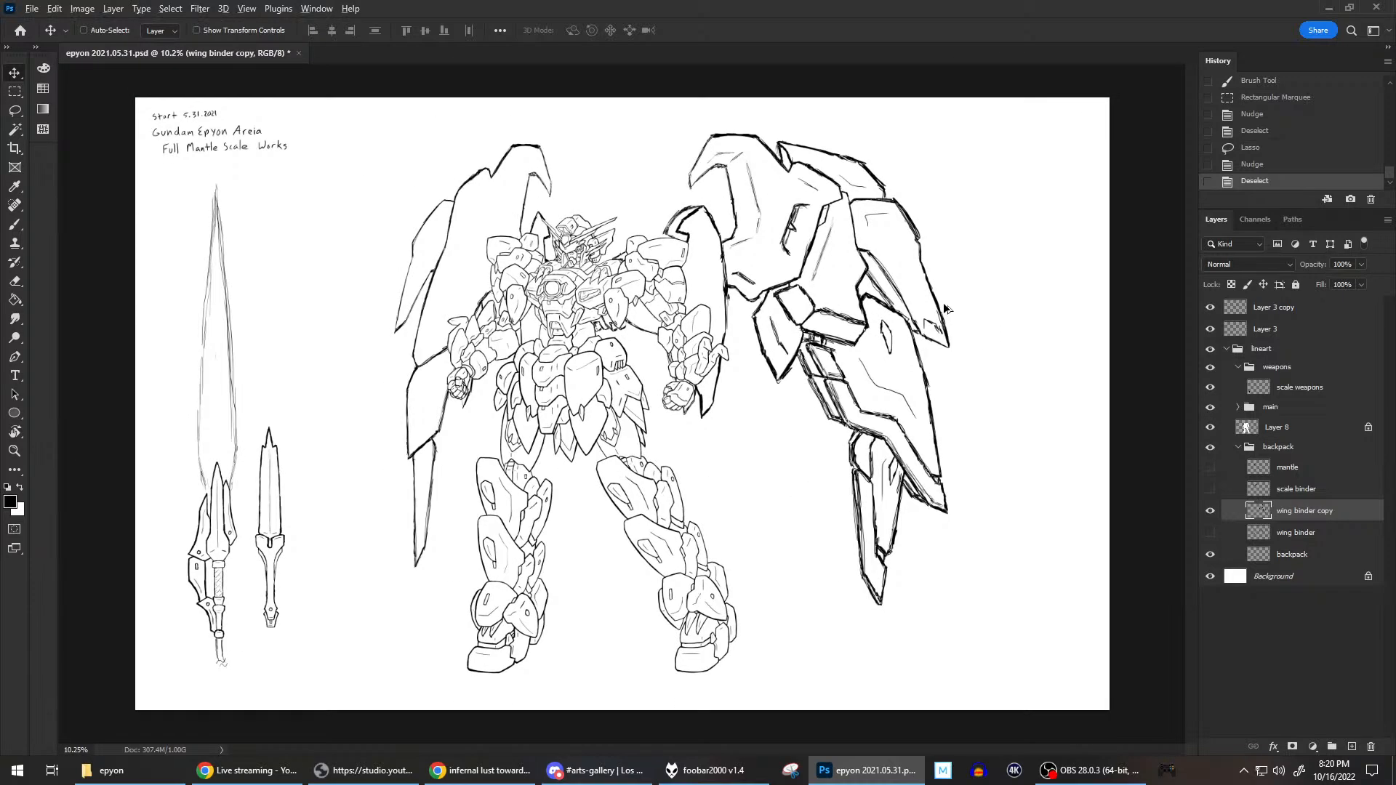
scroll(949, 311, "up", 1)
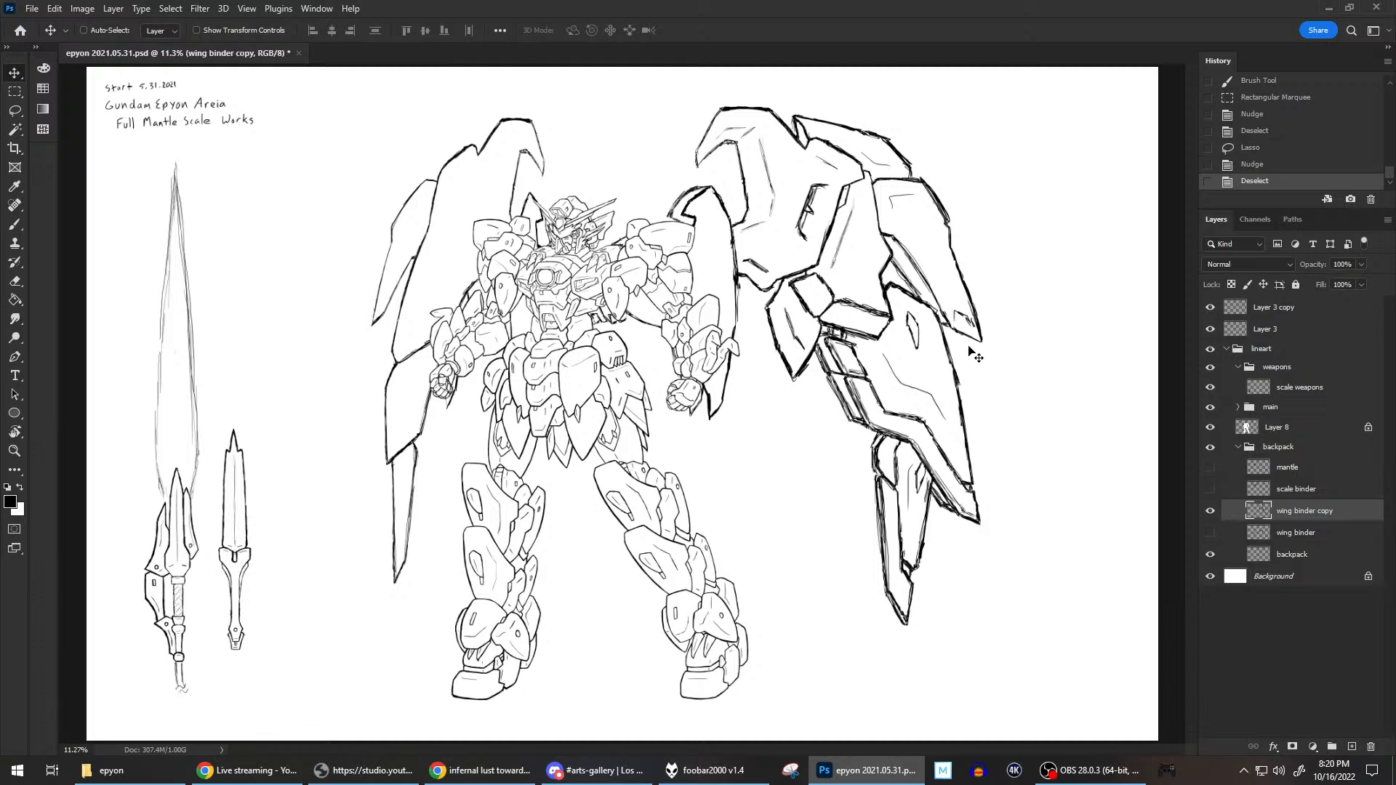
mouse_move(1210, 429)
left_mouse_down()
mouse_move(1205, 408)
mouse_move(1213, 430)
left_mouse_up()
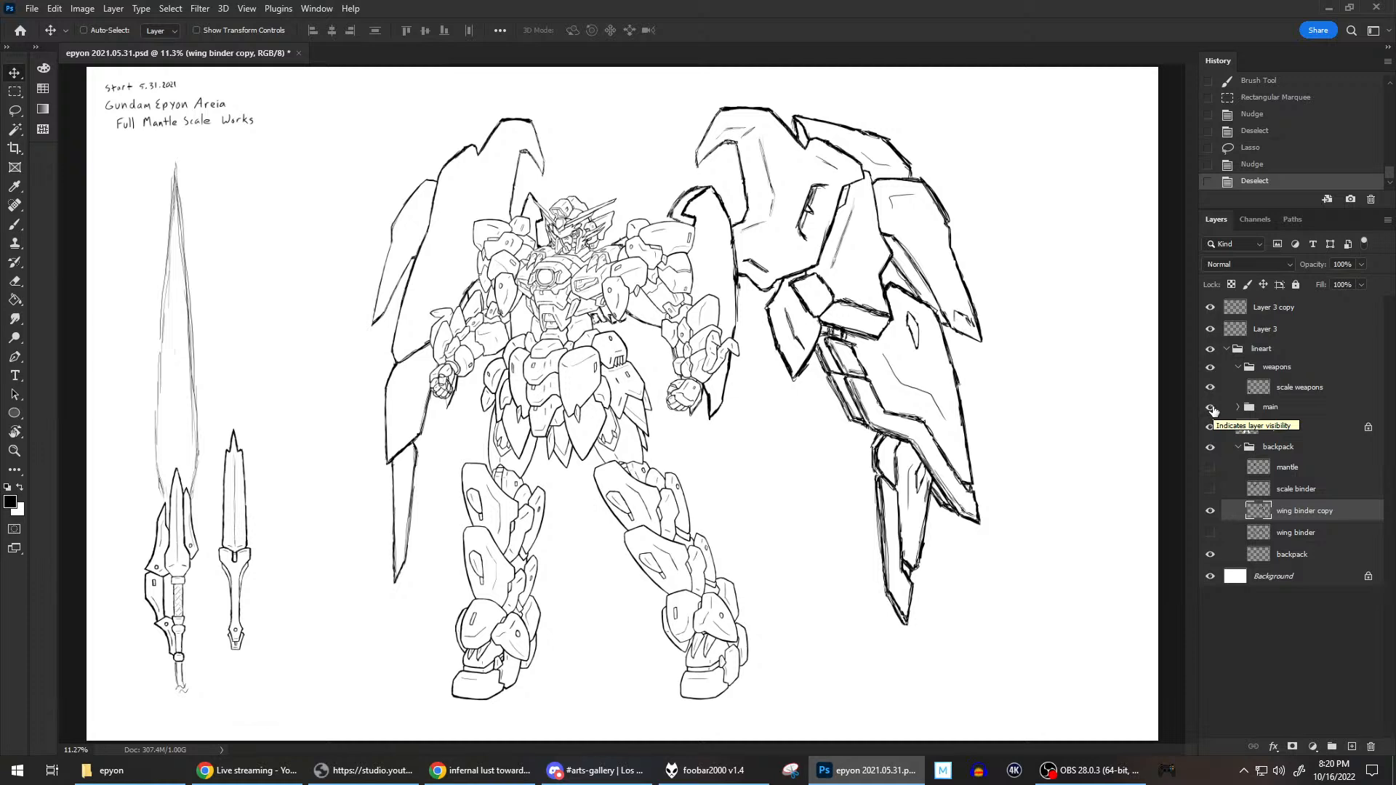
left_click_drag(1212, 410, 1211, 427)
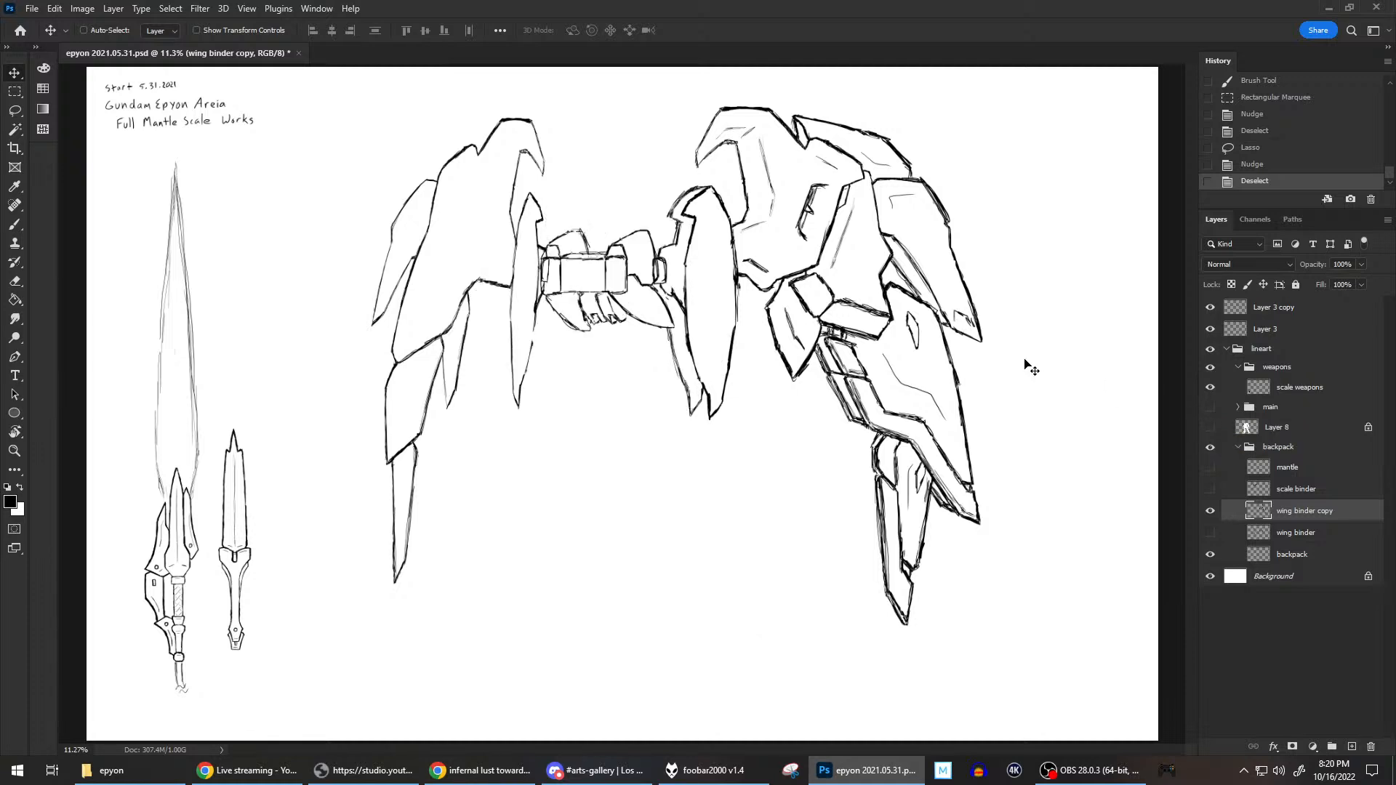
Select the whole right wing binder with a rectangular marquee, show the main group and Layer 8, and nudge the binder slightly left toward the body.
left_click(14, 93)
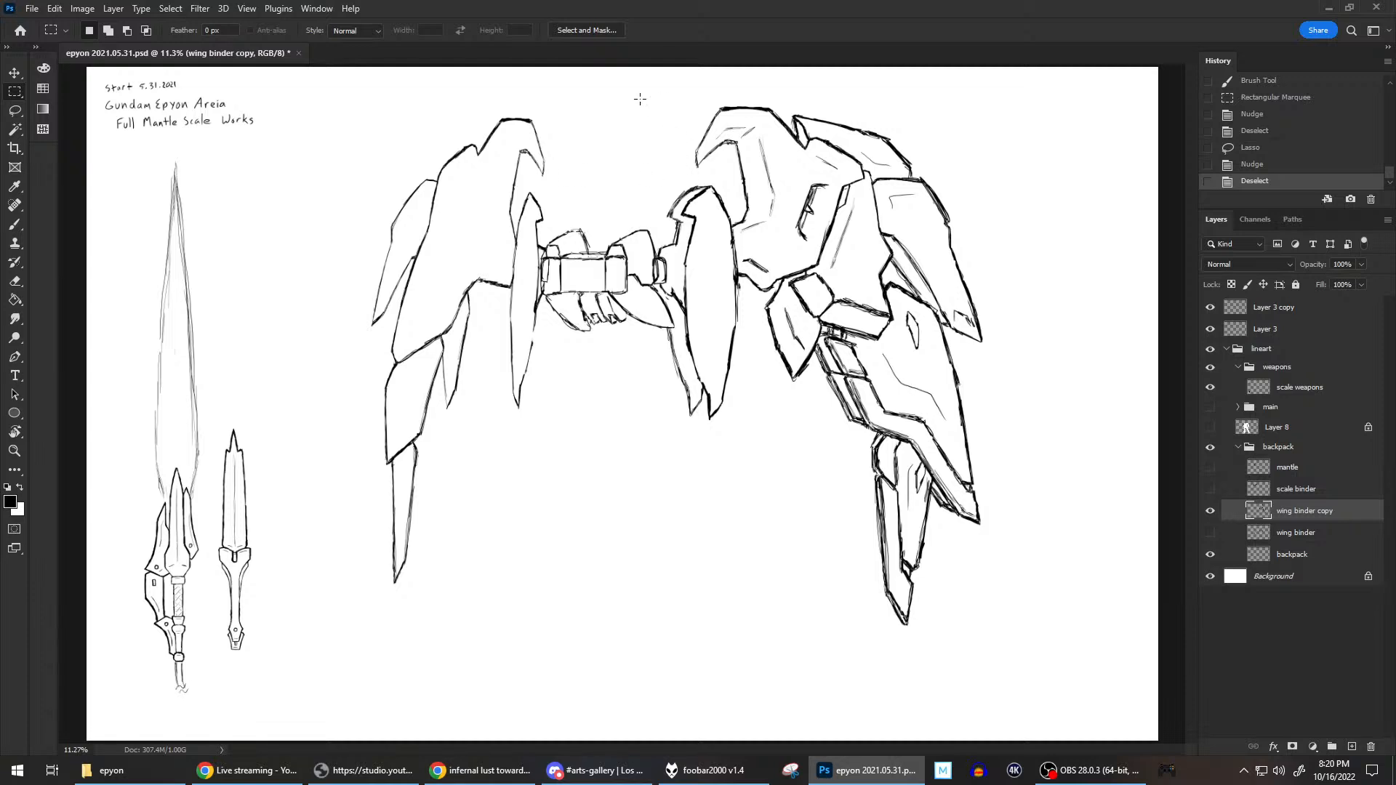
left_click_drag(637, 89, 1021, 652)
left_click_drag(1211, 428, 1211, 406)
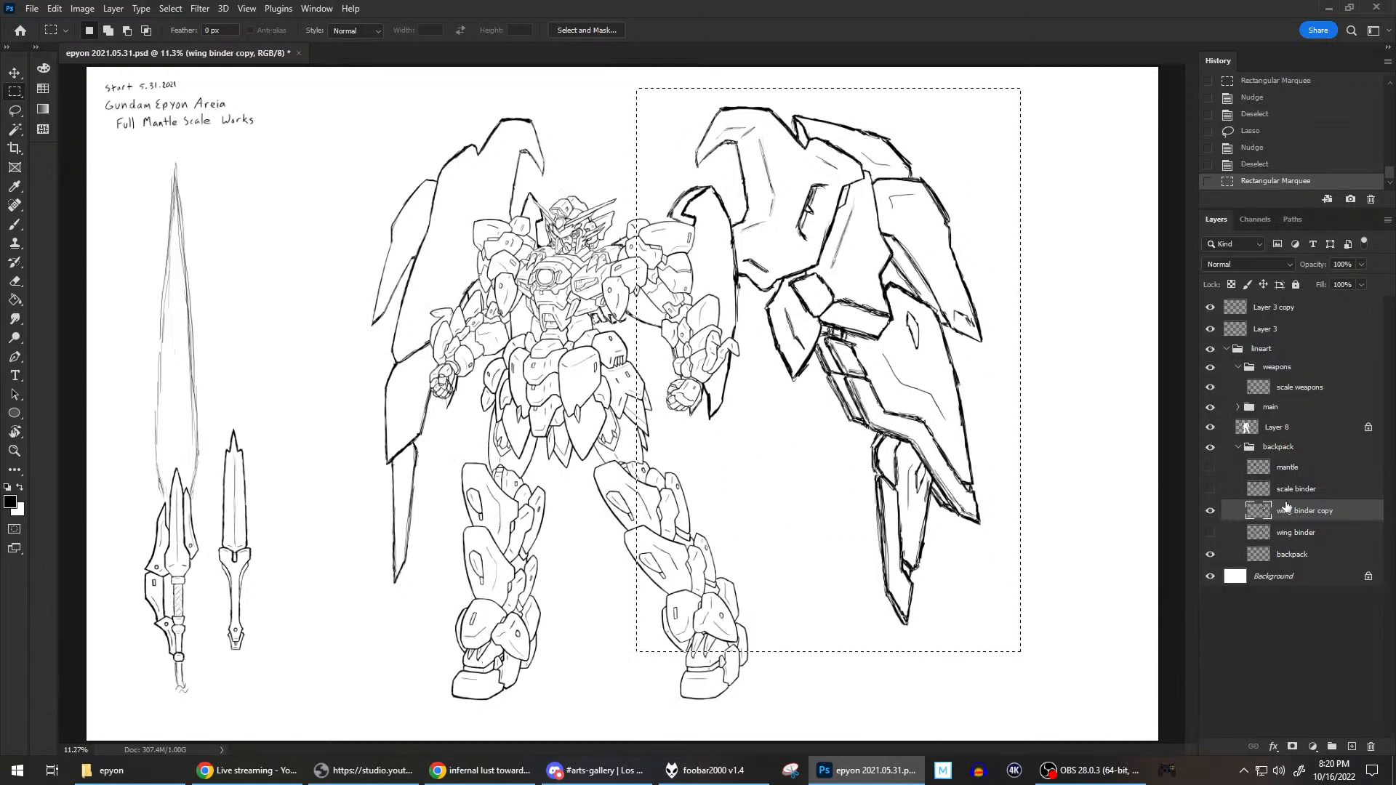
key("v")
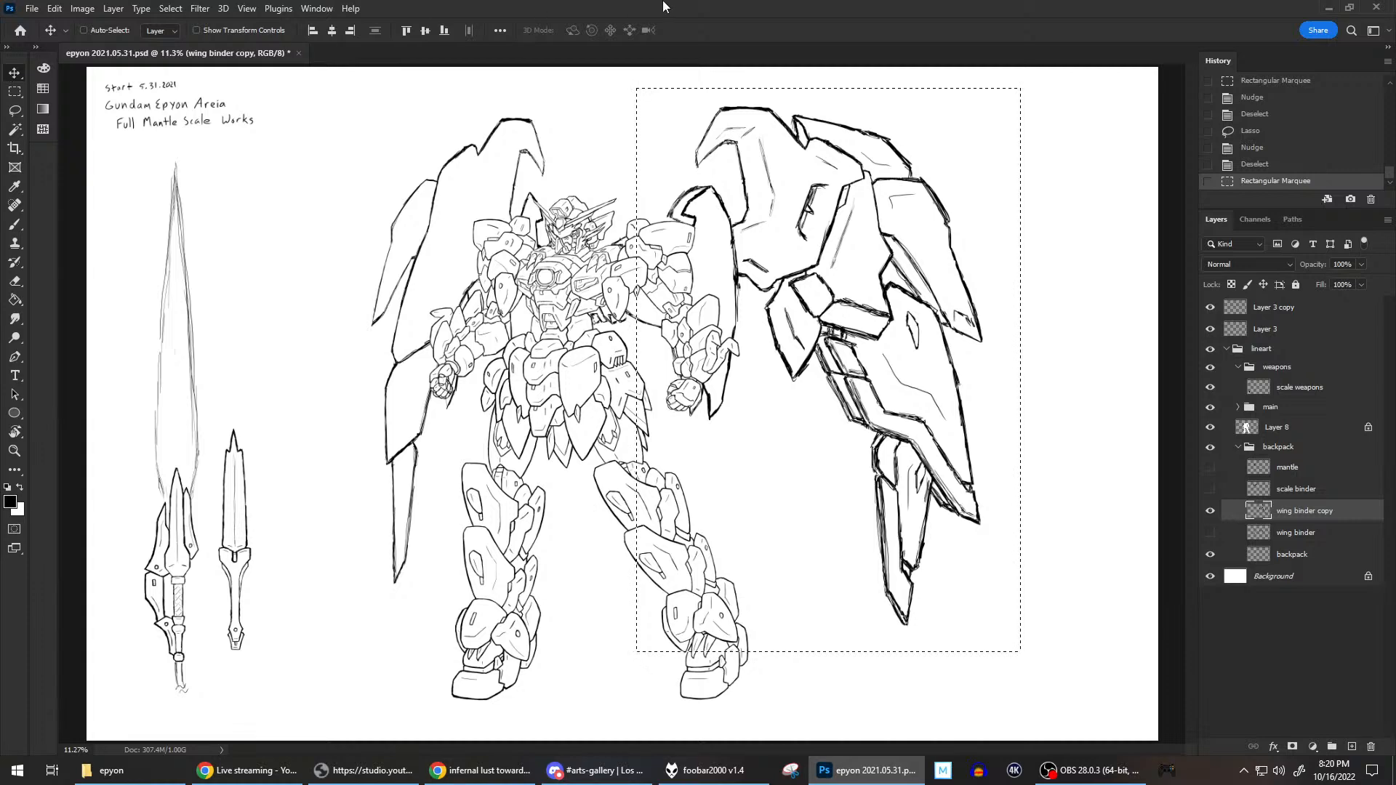
key("Left")
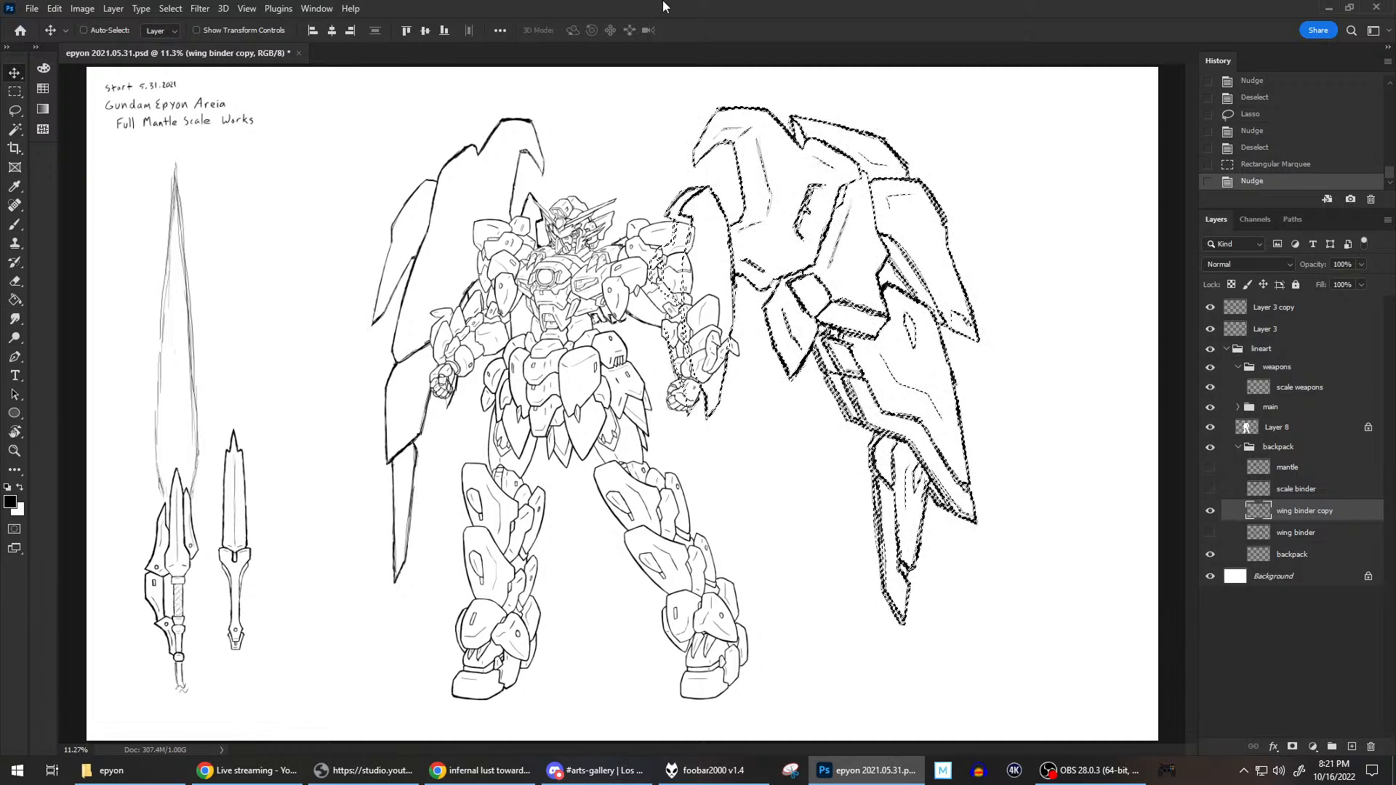
key("ctrl+d")
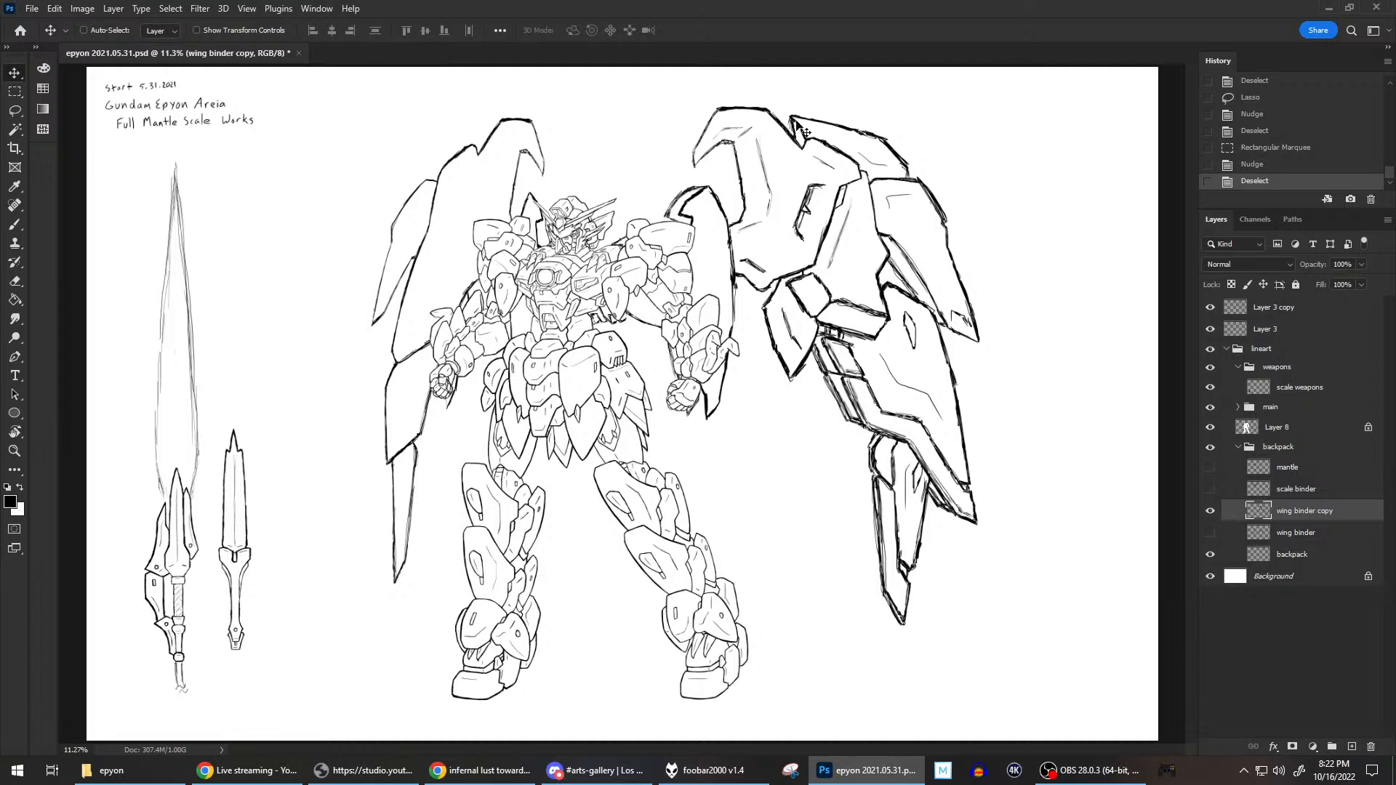
Hide Layer 8 and the main group to isolate the backpack and wing binder linework.
left_click(1210, 427)
left_click(1211, 446)
left_click(1211, 447)
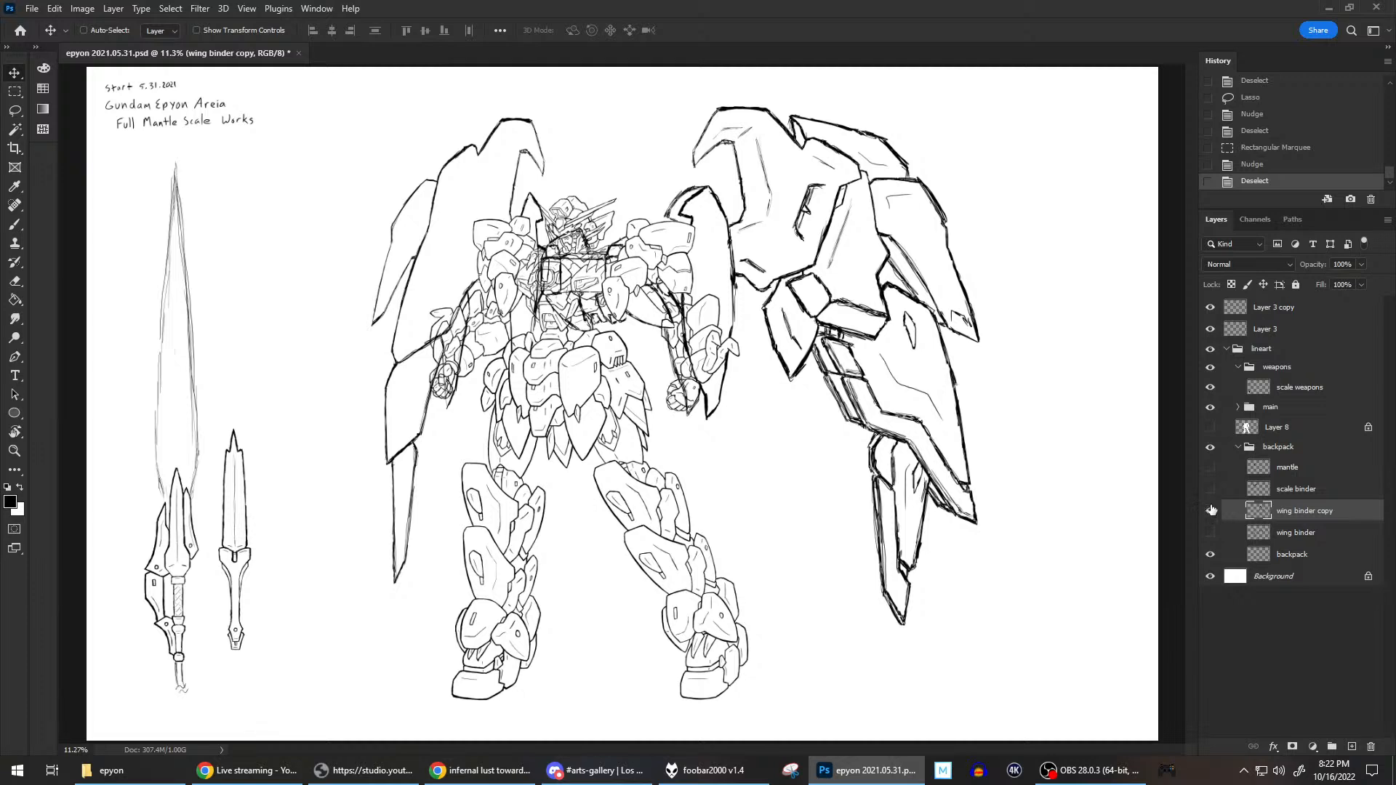
left_click(1210, 406)
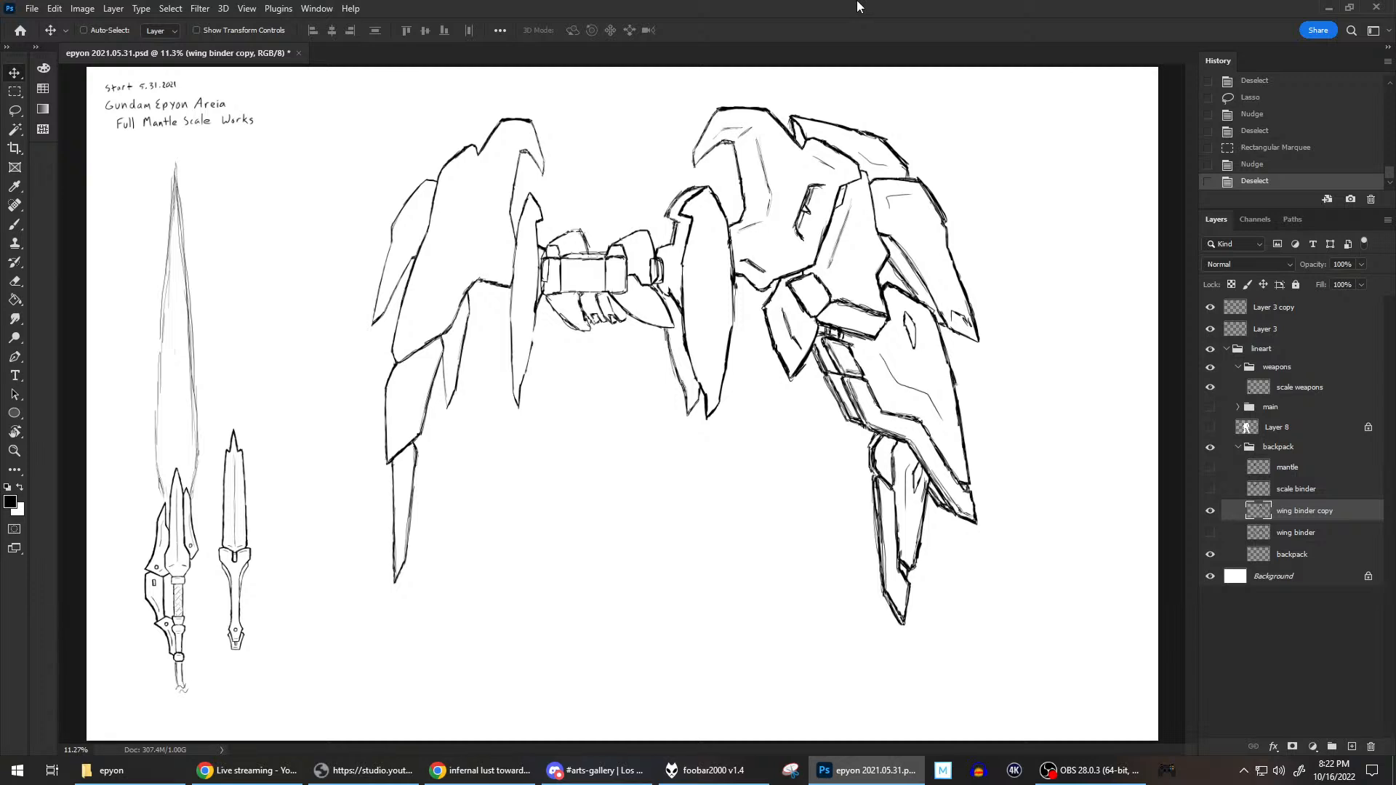
Brush in the upper and lower lines joining the moved joint block to the right binder's blade, erasing the overlapping strokes.
left_click(13, 225)
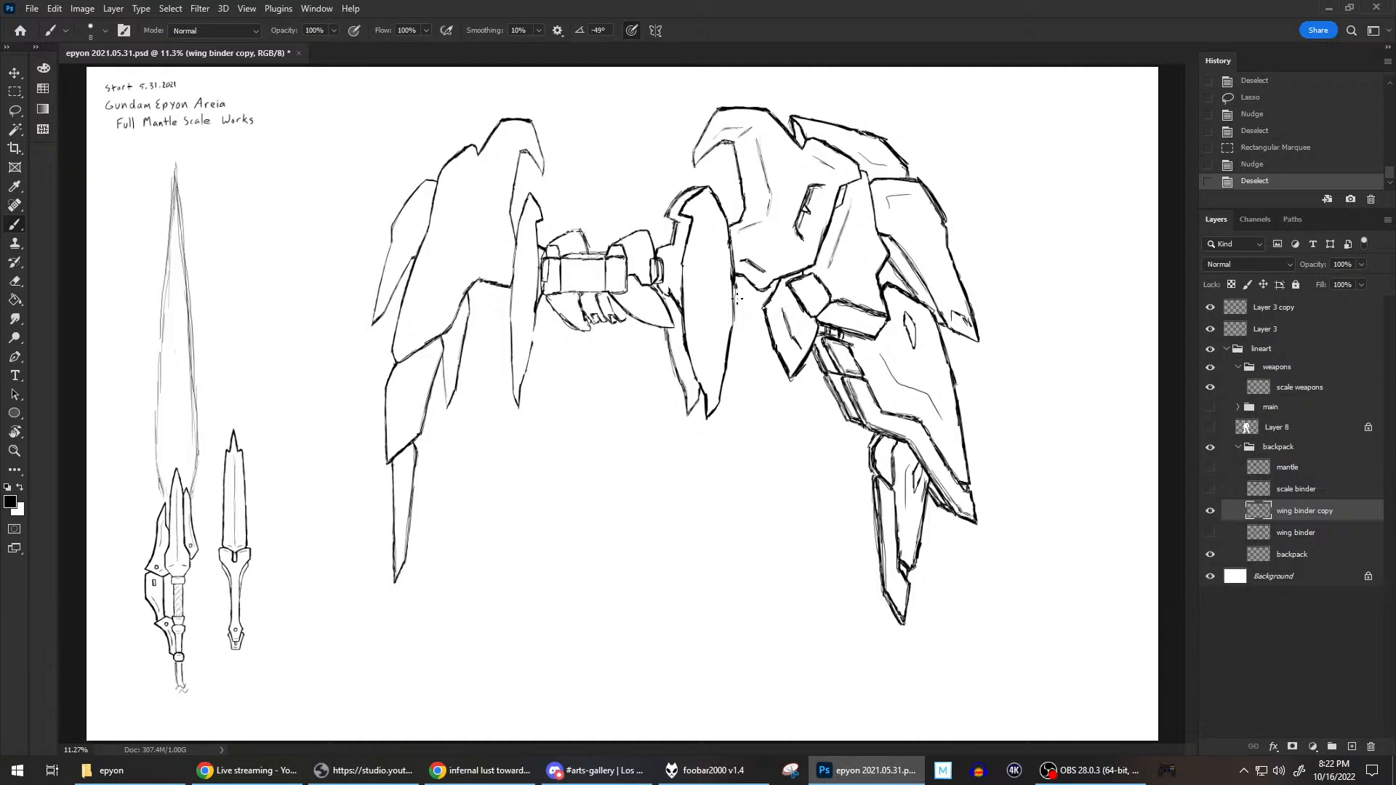
scroll(741, 306, "up", 4)
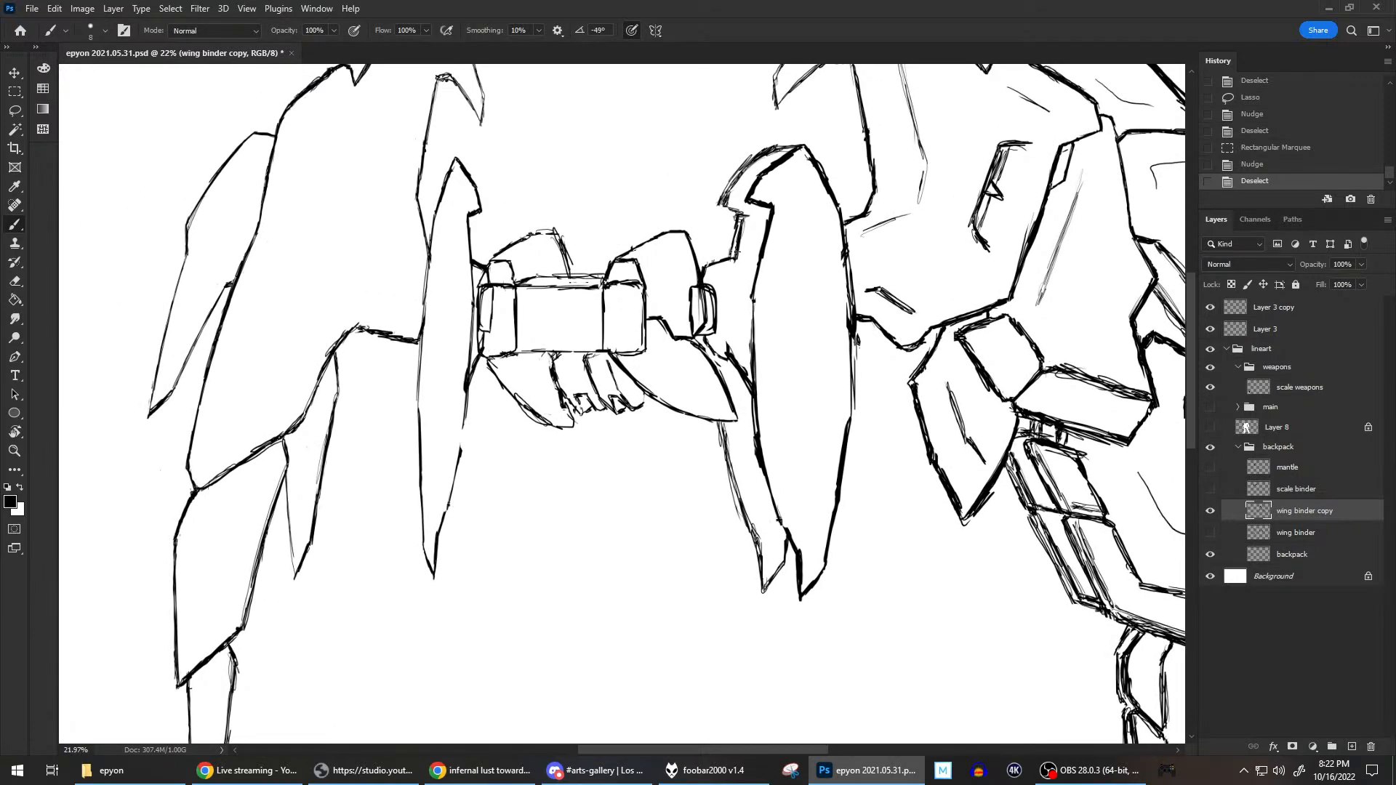
left_click_drag(727, 259, 759, 256)
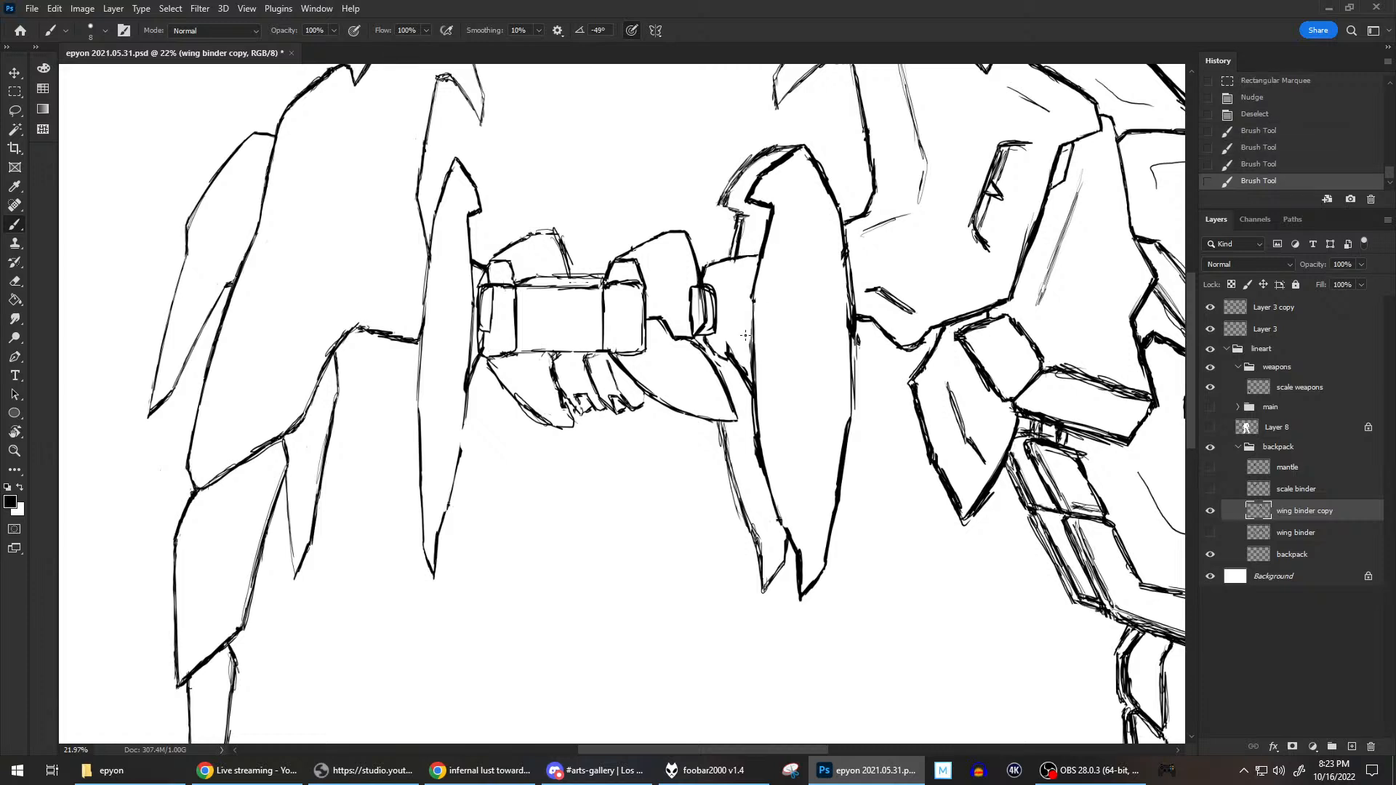
mouse_move(734, 362)
left_mouse_down()
mouse_move(749, 385)
mouse_move(728, 362)
left_mouse_up()
key("e")
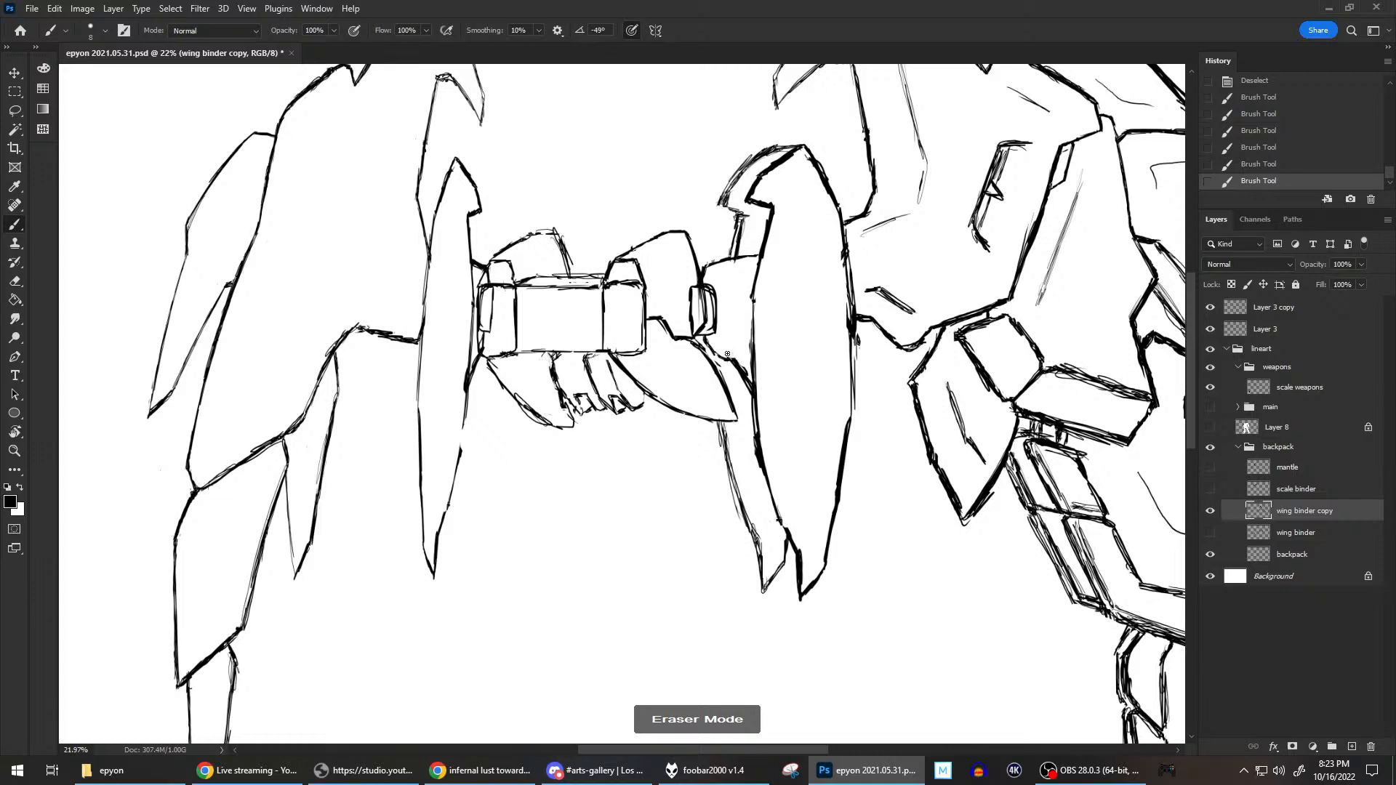
left_click_drag(743, 362, 742, 306)
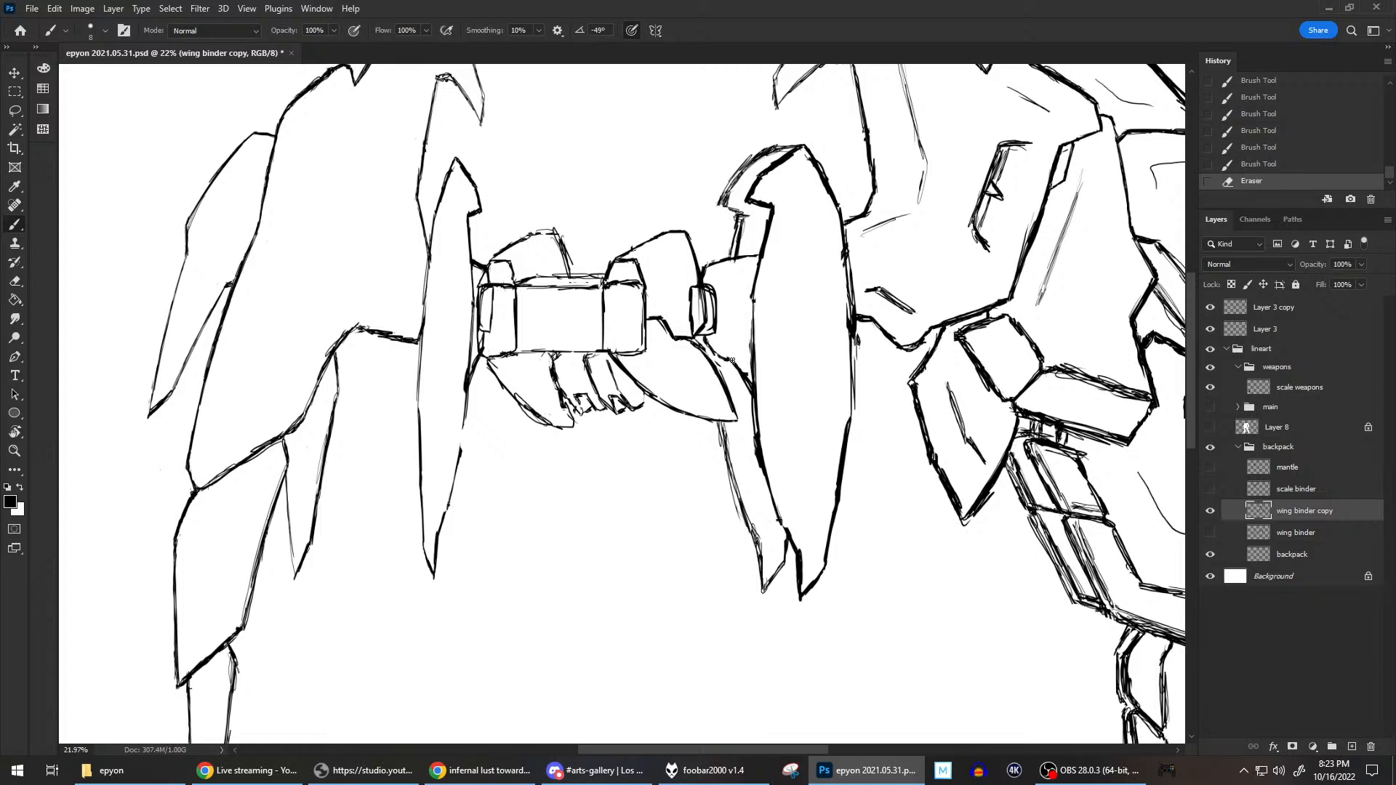
mouse_move(731, 361)
left_mouse_down()
mouse_move(752, 386)
mouse_move(752, 259)
mouse_move(762, 268)
left_mouse_up()
key("e")
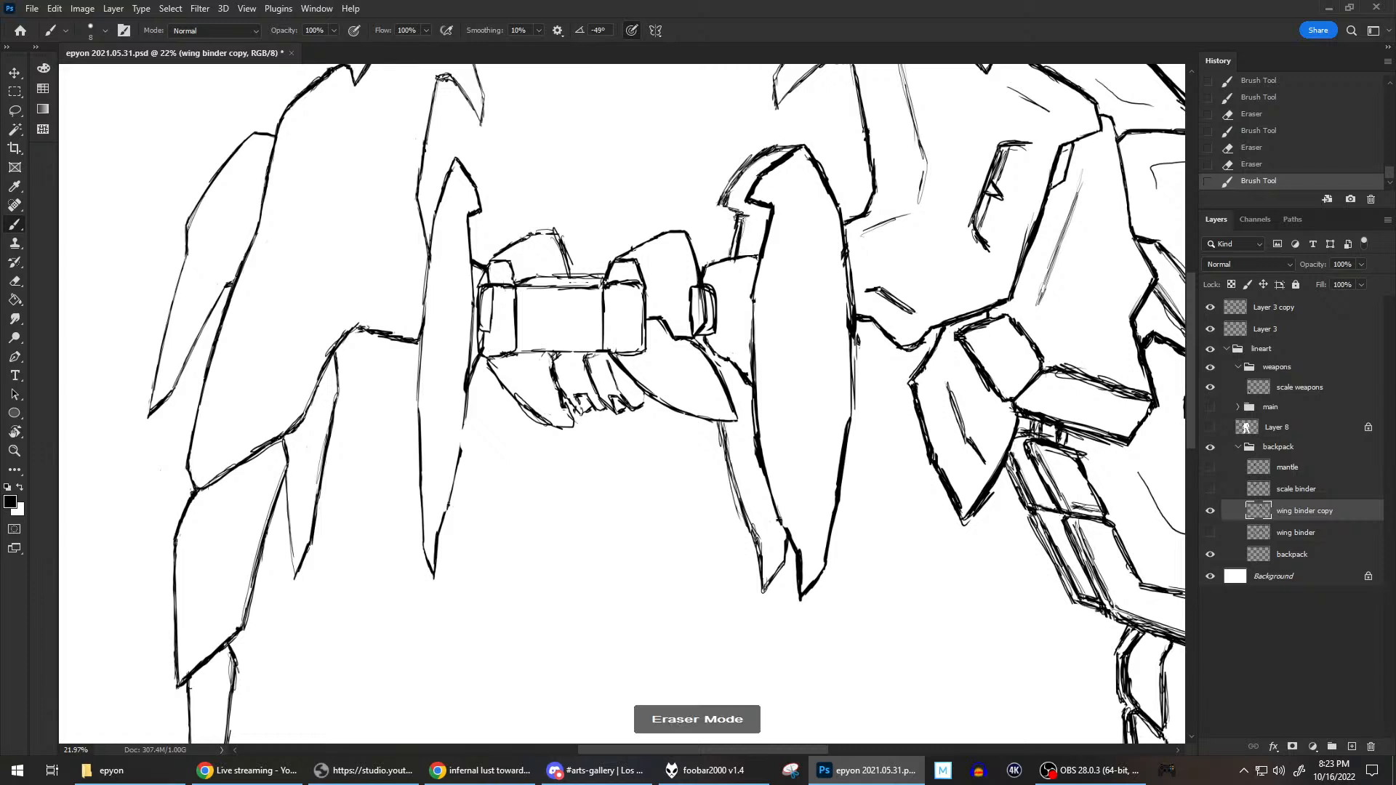
Draw a small curved detail between the joint and the blade's head, and erase excess line below the joint block.
key("b")
left_click_drag(743, 238, 753, 206)
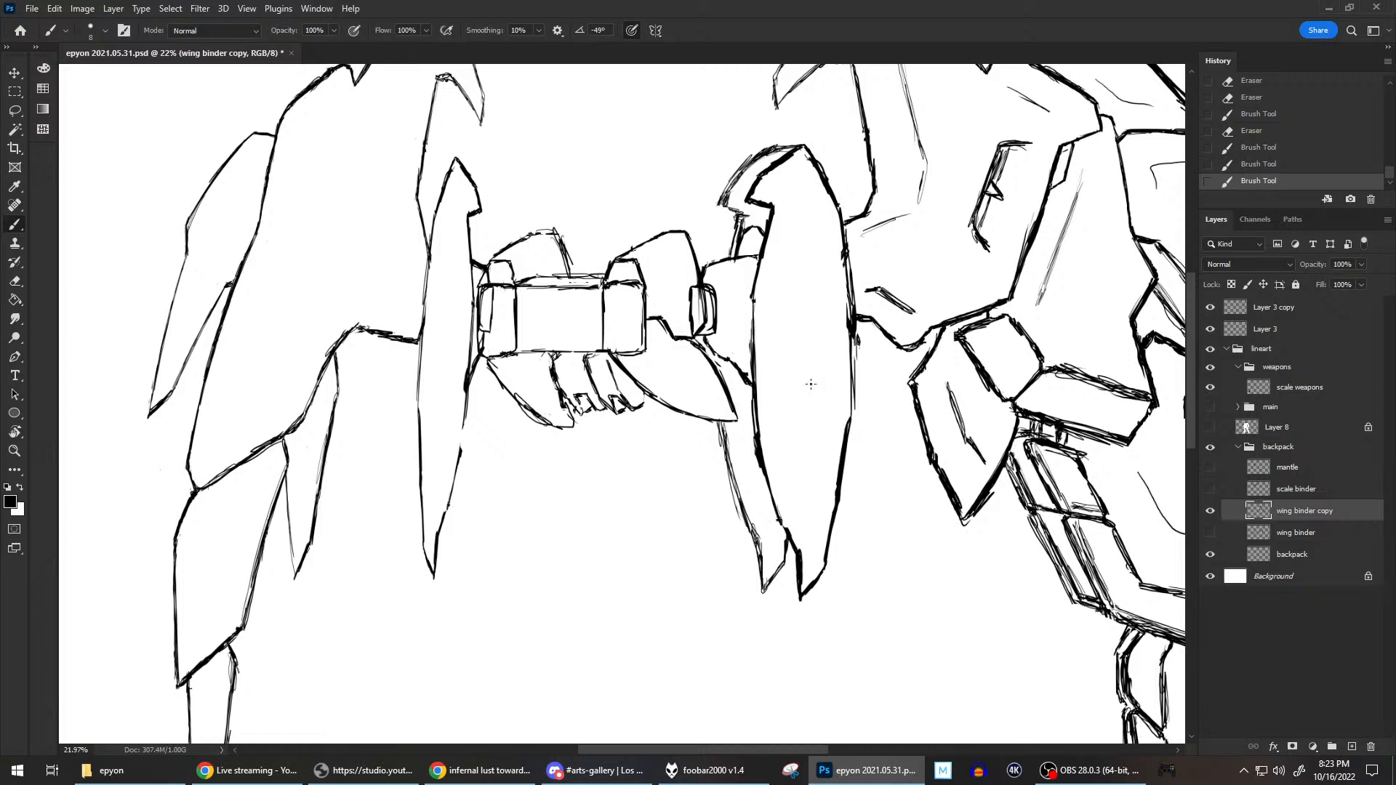
key("e")
left_click(717, 358)
key("e")
left_click_drag(716, 358, 714, 356)
Rework the blade's head by removing the inner hook lines, redrawing its outer contour and adding a short diagonal crease.
mouse_move(749, 198)
left_mouse_down()
mouse_move(764, 174)
mouse_move(753, 201)
mouse_move(768, 210)
mouse_move(785, 157)
mouse_move(768, 171)
mouse_move(797, 151)
mouse_move(767, 179)
mouse_move(769, 209)
mouse_move(756, 186)
mouse_move(794, 158)
left_mouse_up()
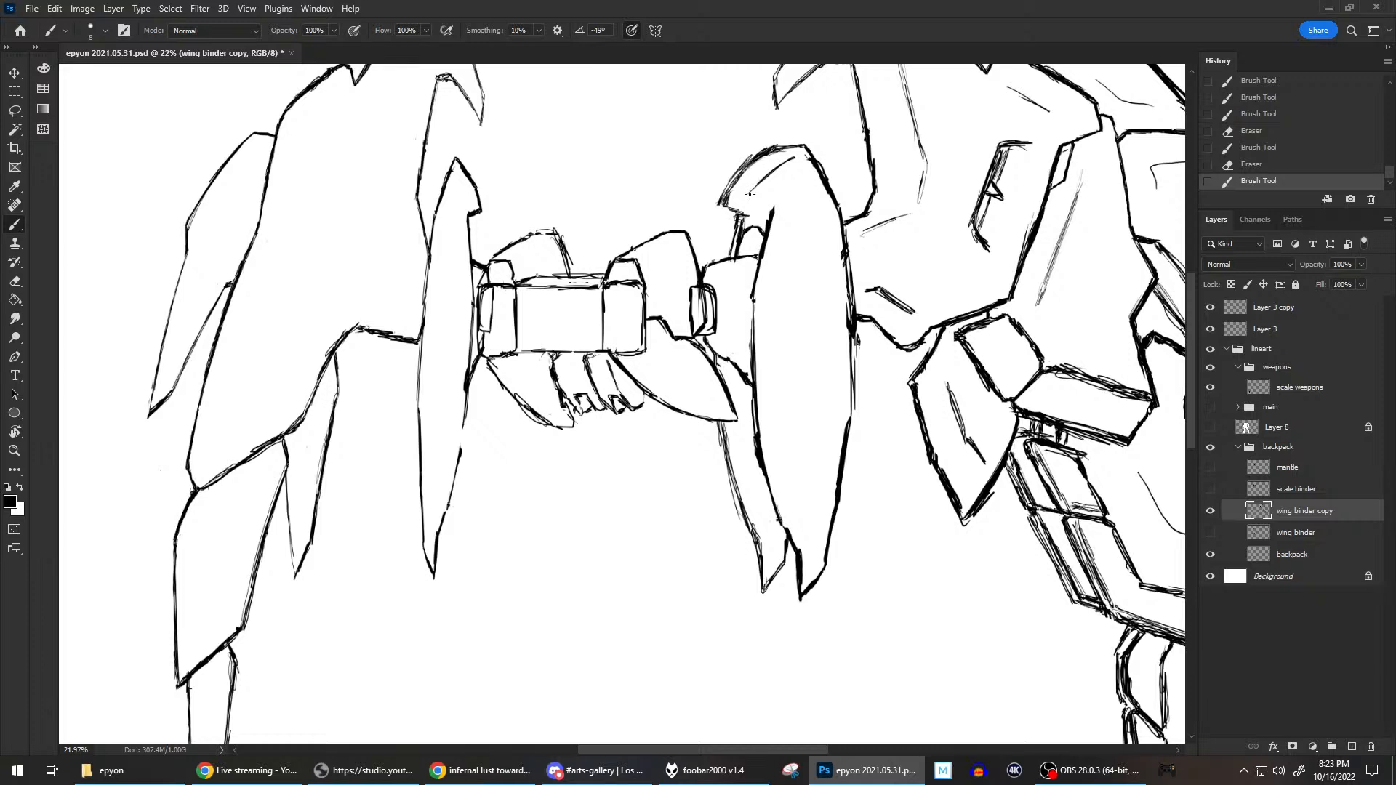
mouse_move(763, 202)
left_mouse_down()
mouse_move(779, 163)
mouse_move(807, 149)
left_mouse_up()
mouse_move(748, 198)
left_mouse_down()
mouse_move(762, 189)
mouse_move(721, 203)
mouse_move(749, 156)
mouse_move(727, 208)
left_mouse_up()
mouse_move(757, 186)
left_mouse_down()
mouse_move(782, 167)
mouse_move(754, 191)
mouse_move(770, 202)
mouse_move(724, 207)
mouse_move(759, 191)
mouse_move(747, 216)
mouse_move(781, 172)
left_mouse_up()
key("grave")
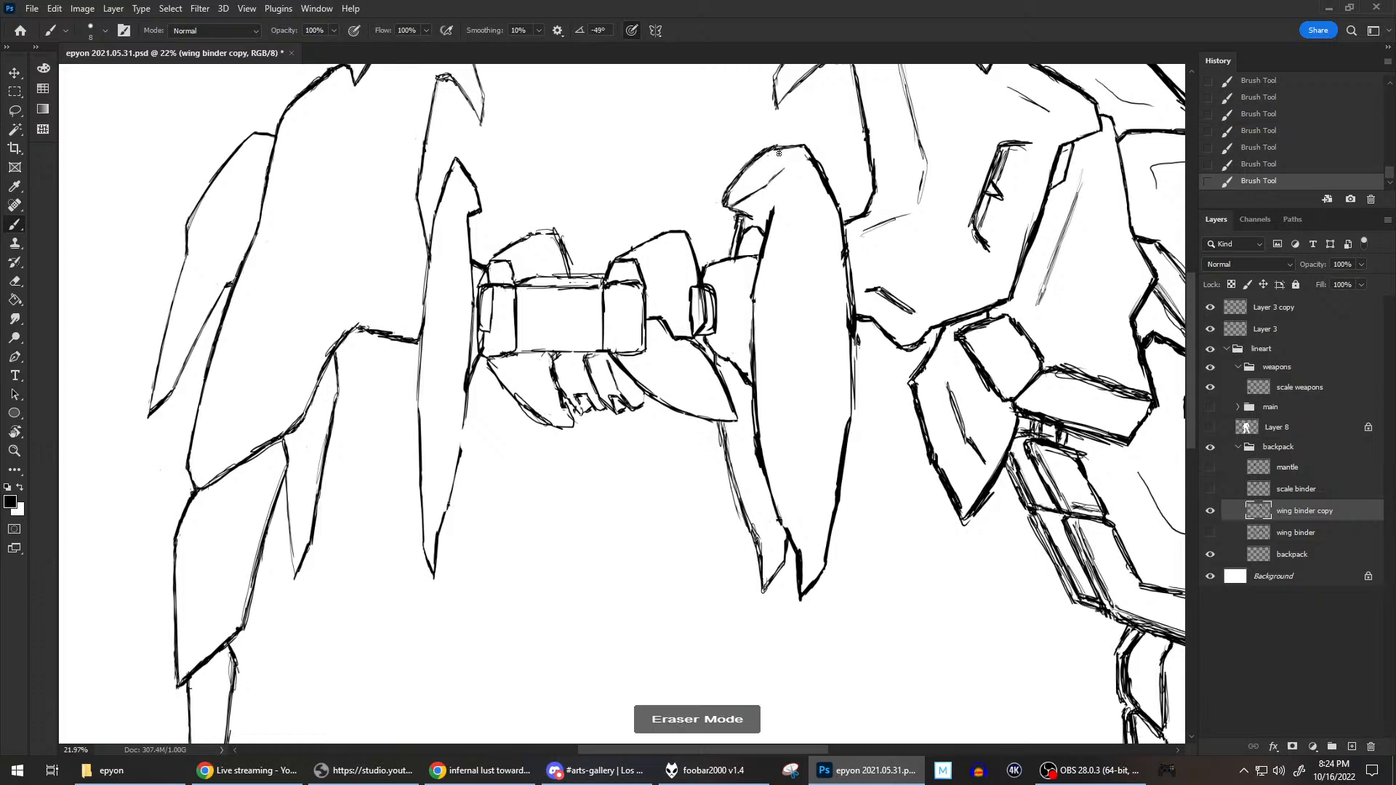
left_click_drag(784, 151, 778, 144)
key("grave")
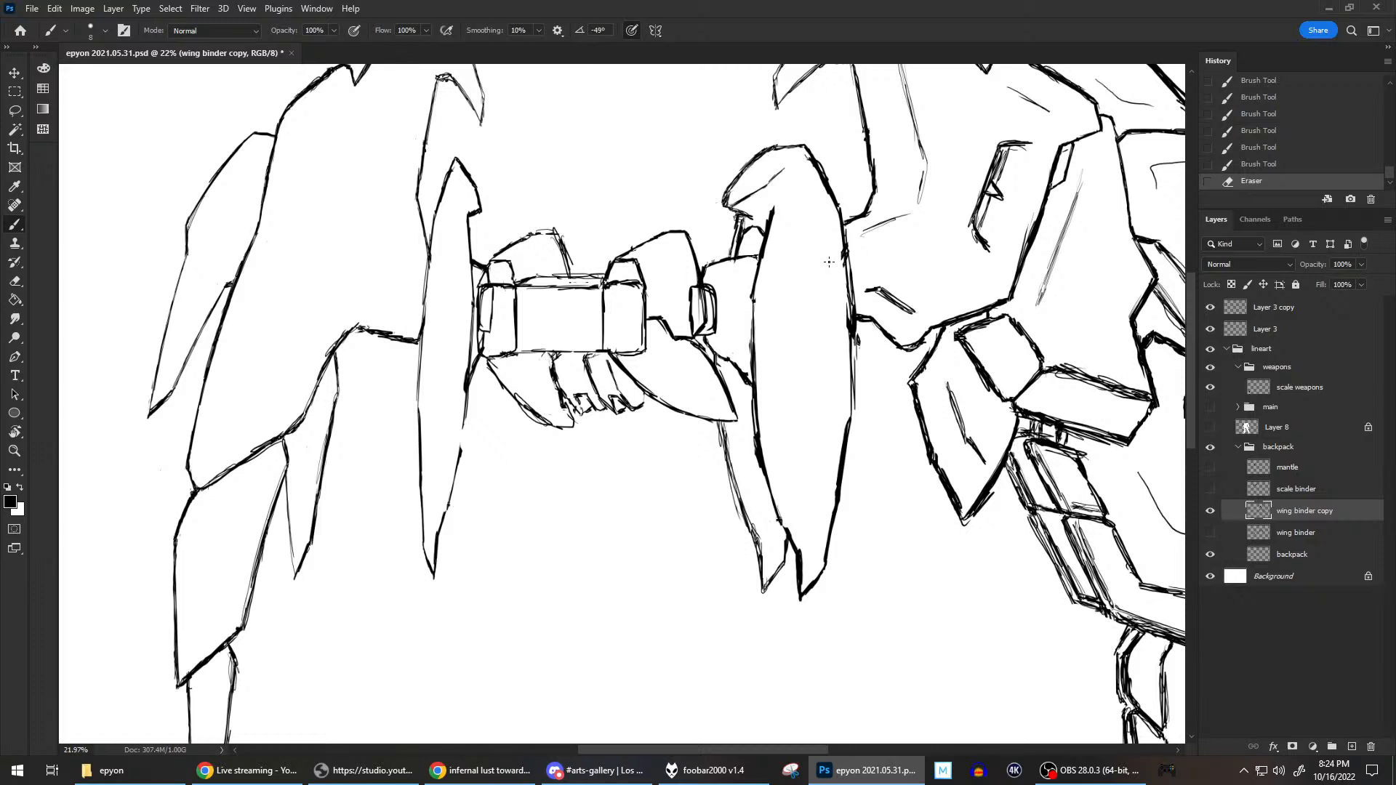
Erase the rough bump on the upper outer edge of the blade and redraw the line running from the joint's top to the blade.
key("grave")
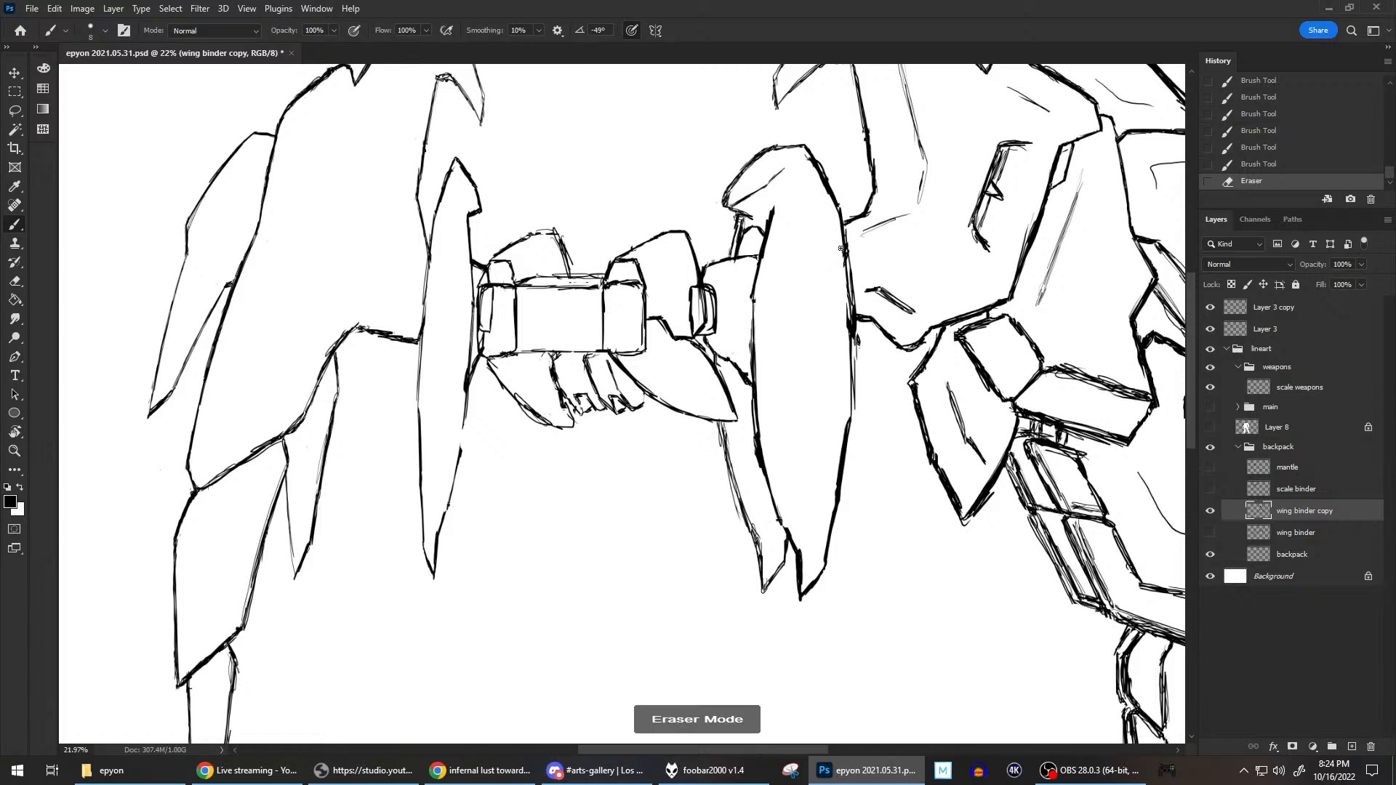
left_click_drag(842, 250, 844, 268)
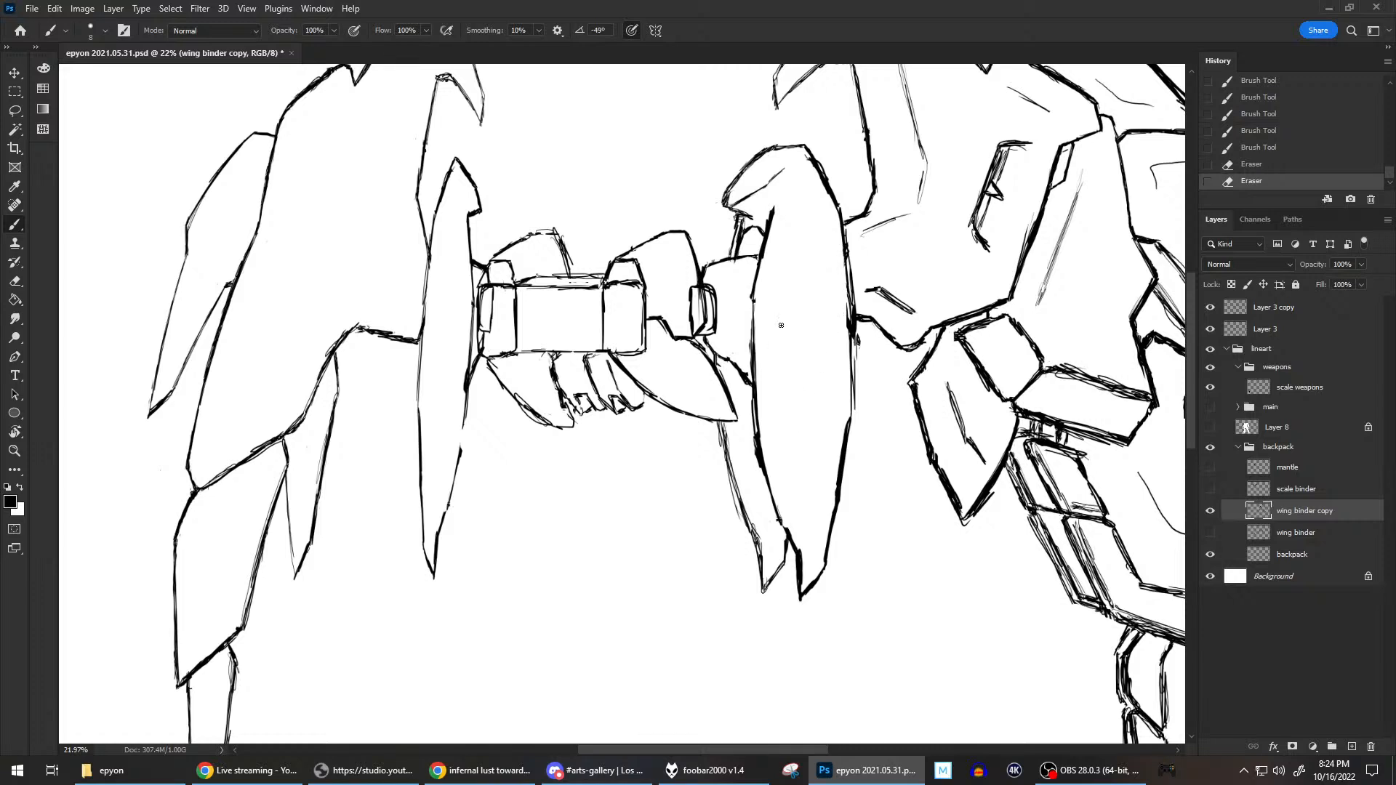
key("grave")
key("grave")
left_click_drag(736, 260, 754, 259)
key("grave")
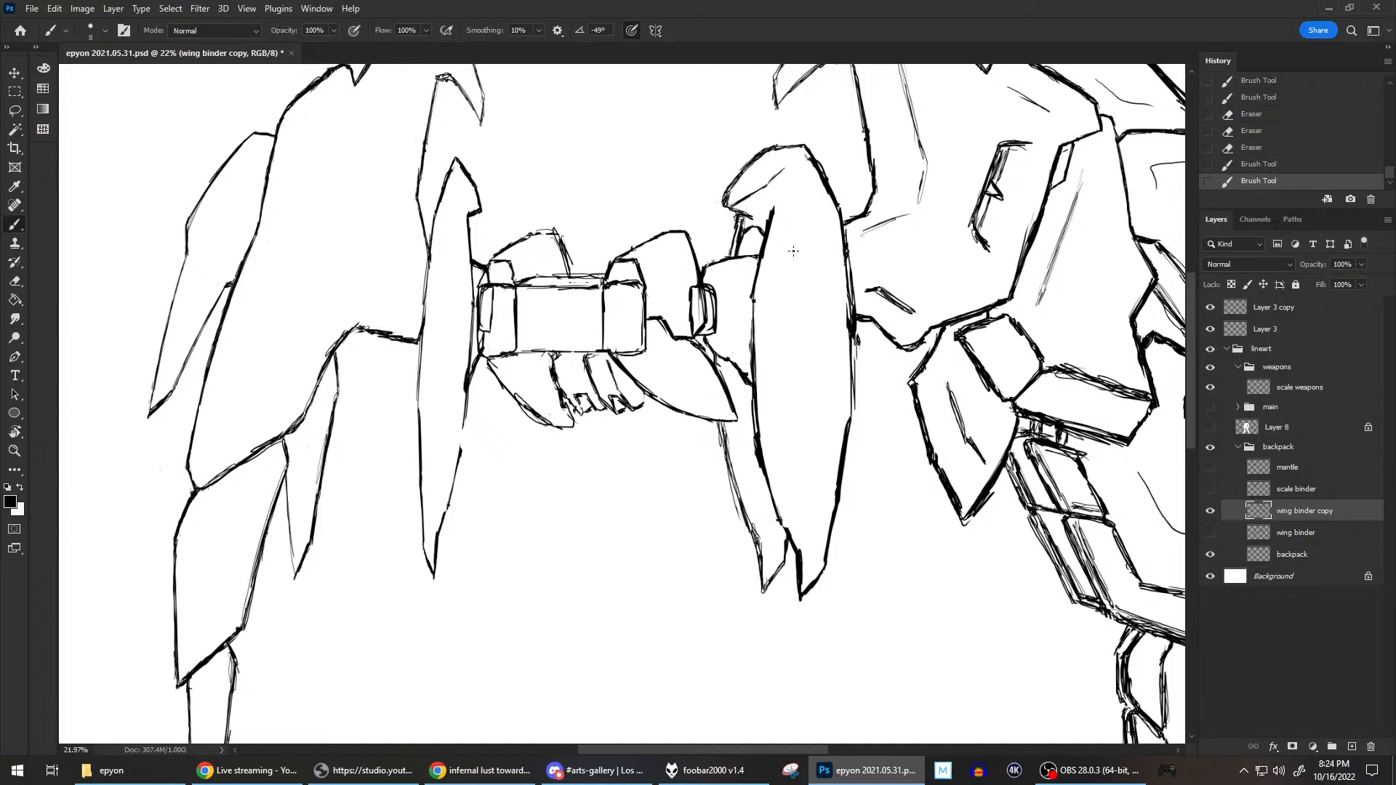
Erase the blade's inner line just below its head and redraw the notch where it meets the curved detail.
key("grave")
key("grave")
left_click_drag(776, 215, 773, 224)
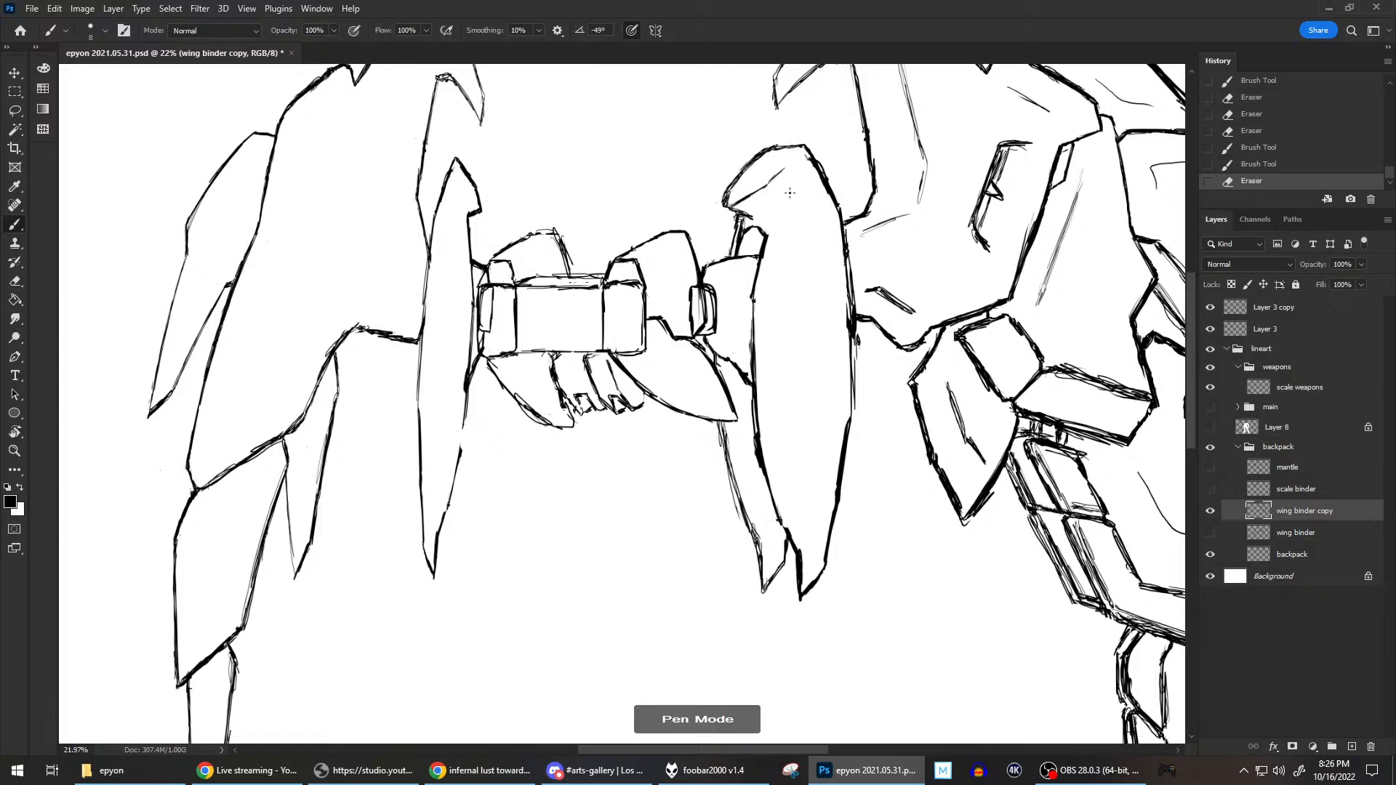
mouse_move(770, 229)
left_mouse_down()
mouse_move(764, 218)
mouse_move(772, 227)
left_mouse_up()
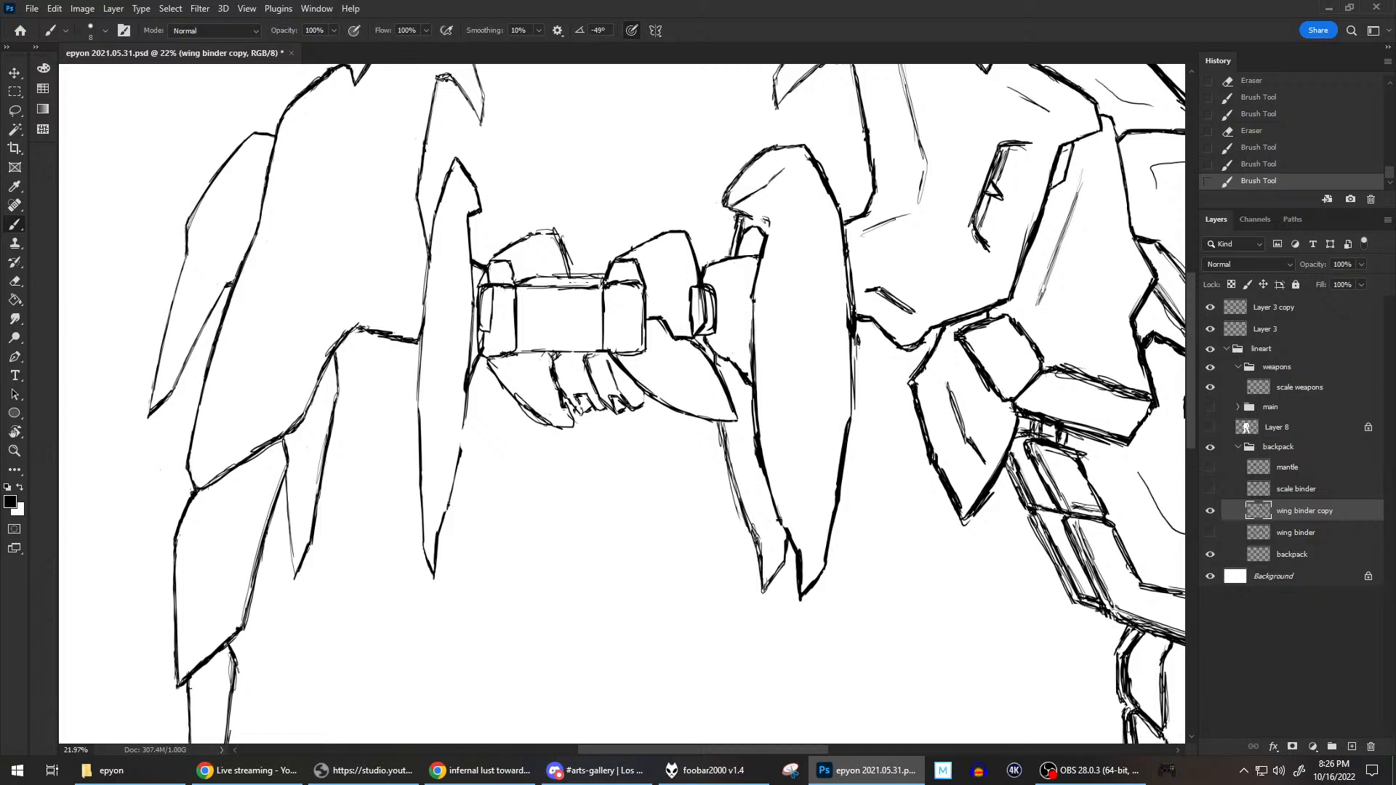
Clean up the middle of the blade's outer edge by erasing the rough strokes and brushing a smoother contour.
key("e")
left_click_drag(847, 341, 851, 425)
key("b")
left_click_drag(854, 336, 850, 423)
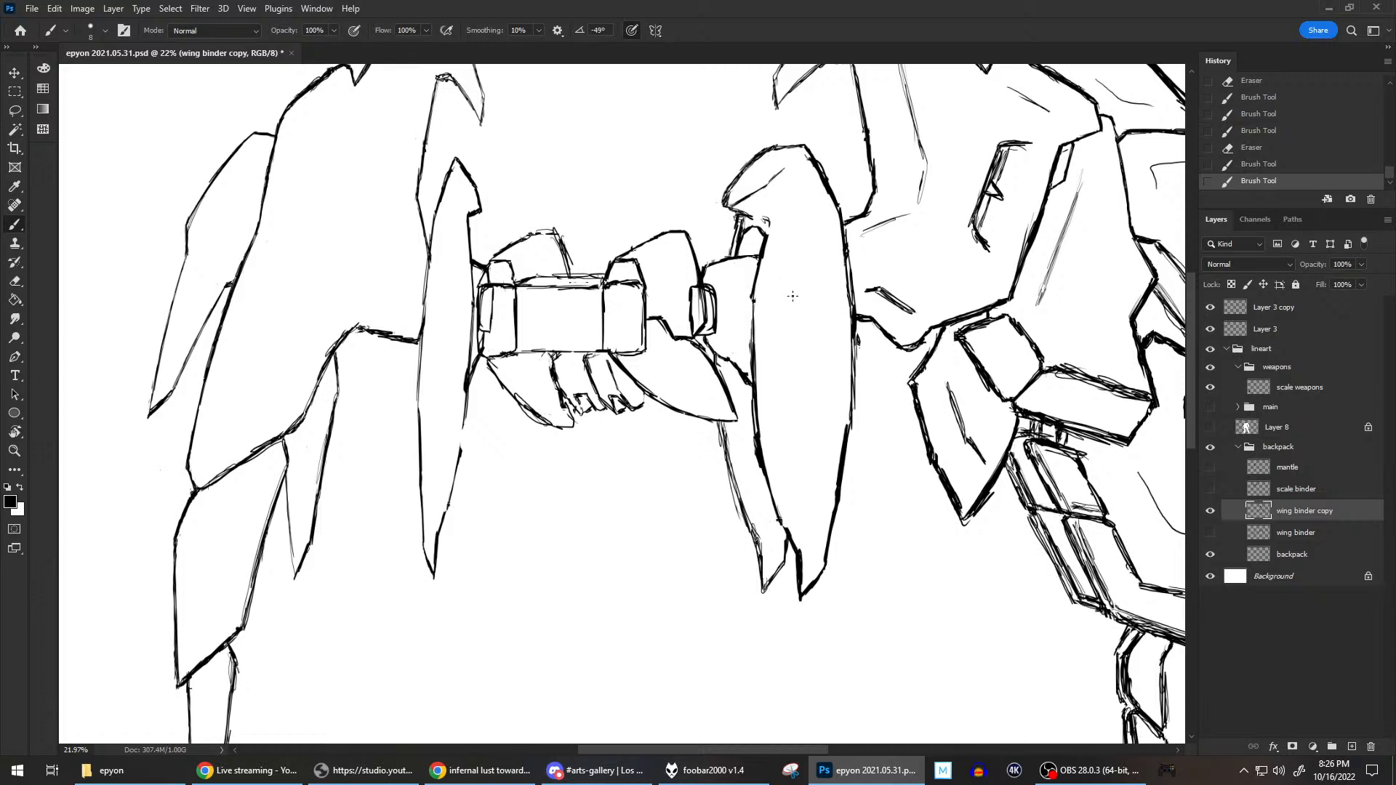
Brush a long inner line down the right wing binder's blade and rework its inner edge where the lower section begins.
mouse_move(787, 260)
left_mouse_down()
mouse_move(781, 293)
mouse_move(792, 246)
mouse_move(776, 320)
left_mouse_up()
mouse_move(792, 246)
left_mouse_down()
mouse_move(779, 391)
mouse_move(795, 211)
mouse_move(787, 237)
mouse_move(803, 206)
mouse_move(791, 180)
left_mouse_up()
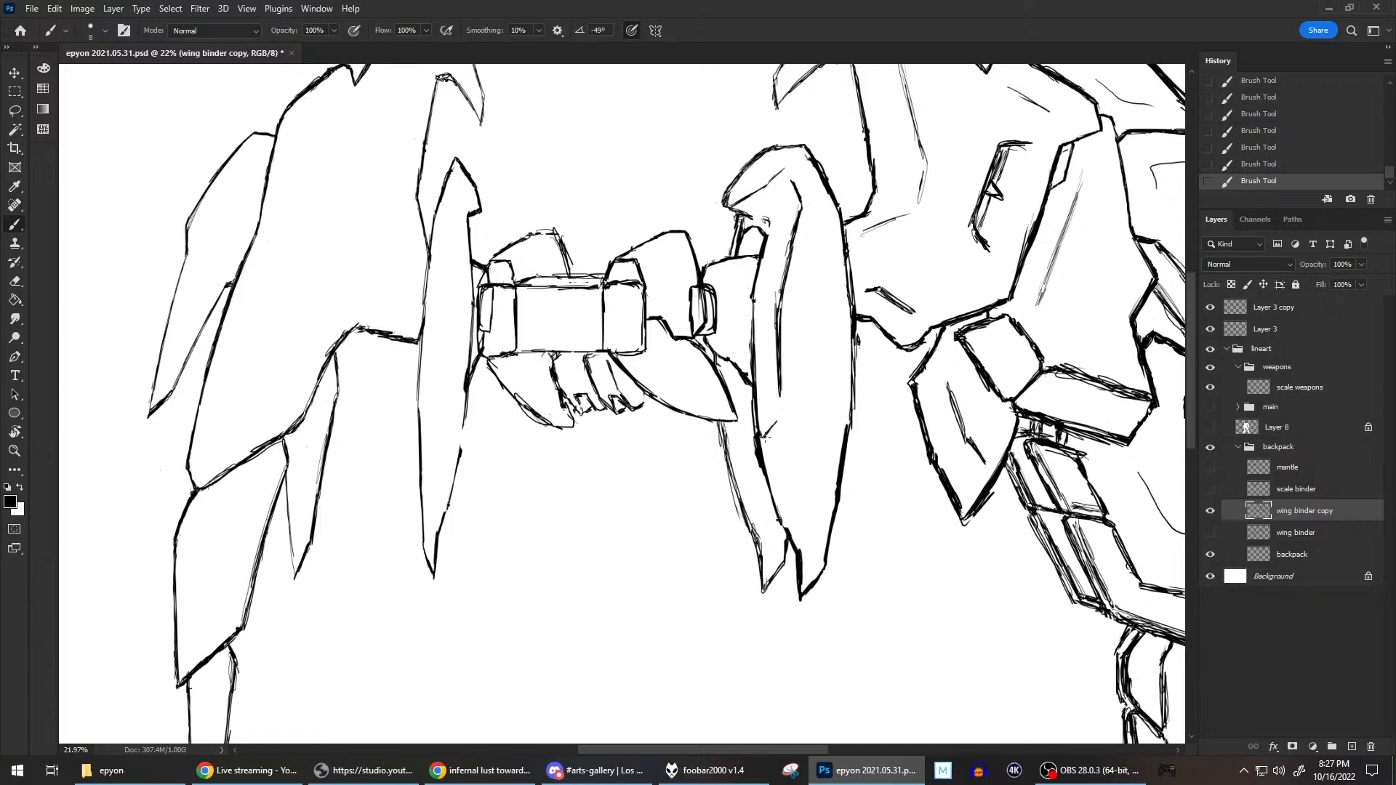
mouse_move(781, 416)
left_mouse_down()
mouse_move(781, 395)
mouse_move(767, 484)
left_mouse_up()
mouse_move(756, 425)
left_mouse_down()
mouse_move(782, 459)
mouse_move(790, 392)
mouse_move(783, 467)
left_mouse_up()
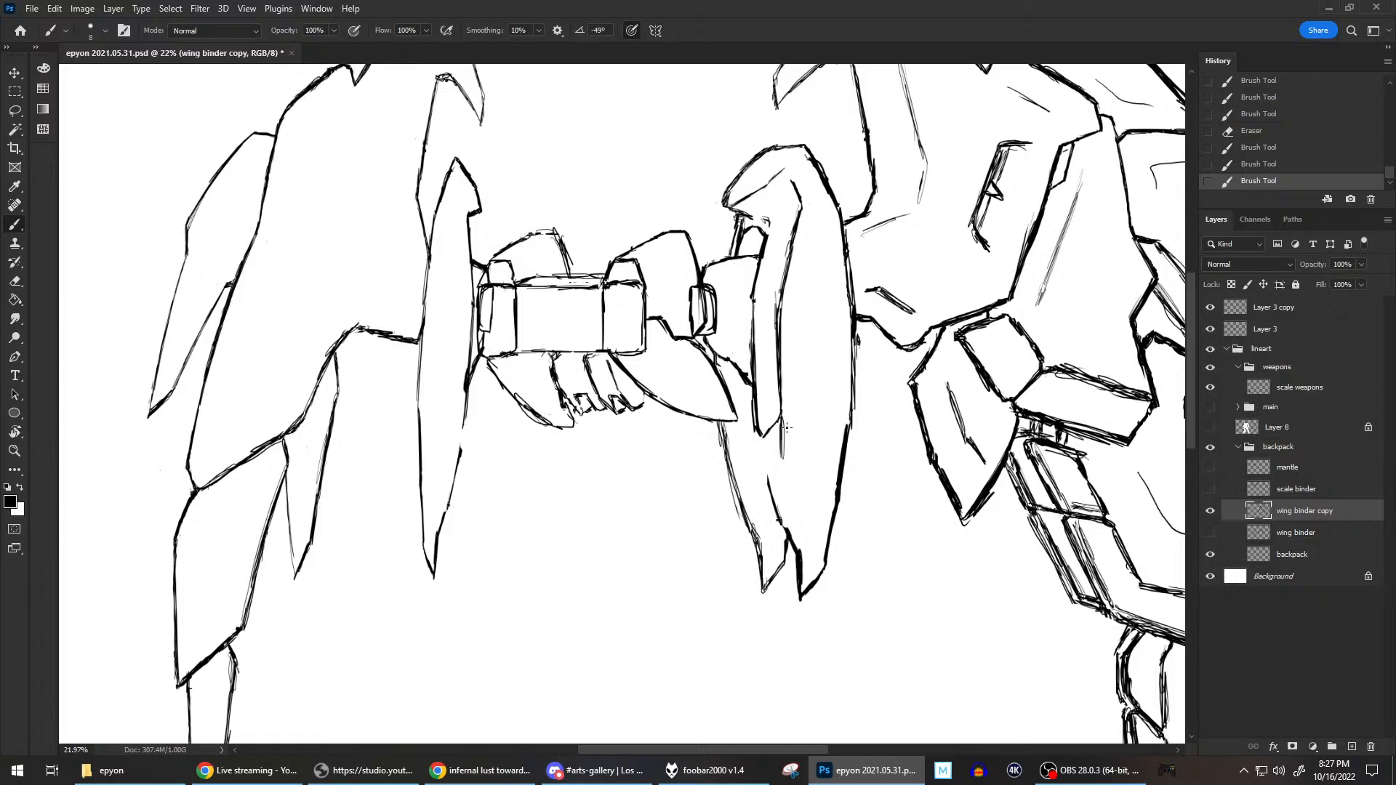
key("ctrl+z")
mouse_move(785, 465)
left_mouse_down()
mouse_move(762, 452)
mouse_move(768, 479)
mouse_move(765, 436)
mouse_move(772, 484)
left_mouse_up()
Draw a stepped panel line across the lower part of the blade, erasing and redrawing its angled segments up to the outer edge.
left_click_drag(772, 429, 784, 410)
mouse_move(783, 412)
left_mouse_down()
mouse_move(817, 406)
mouse_move(826, 369)
mouse_move(853, 353)
left_mouse_up()
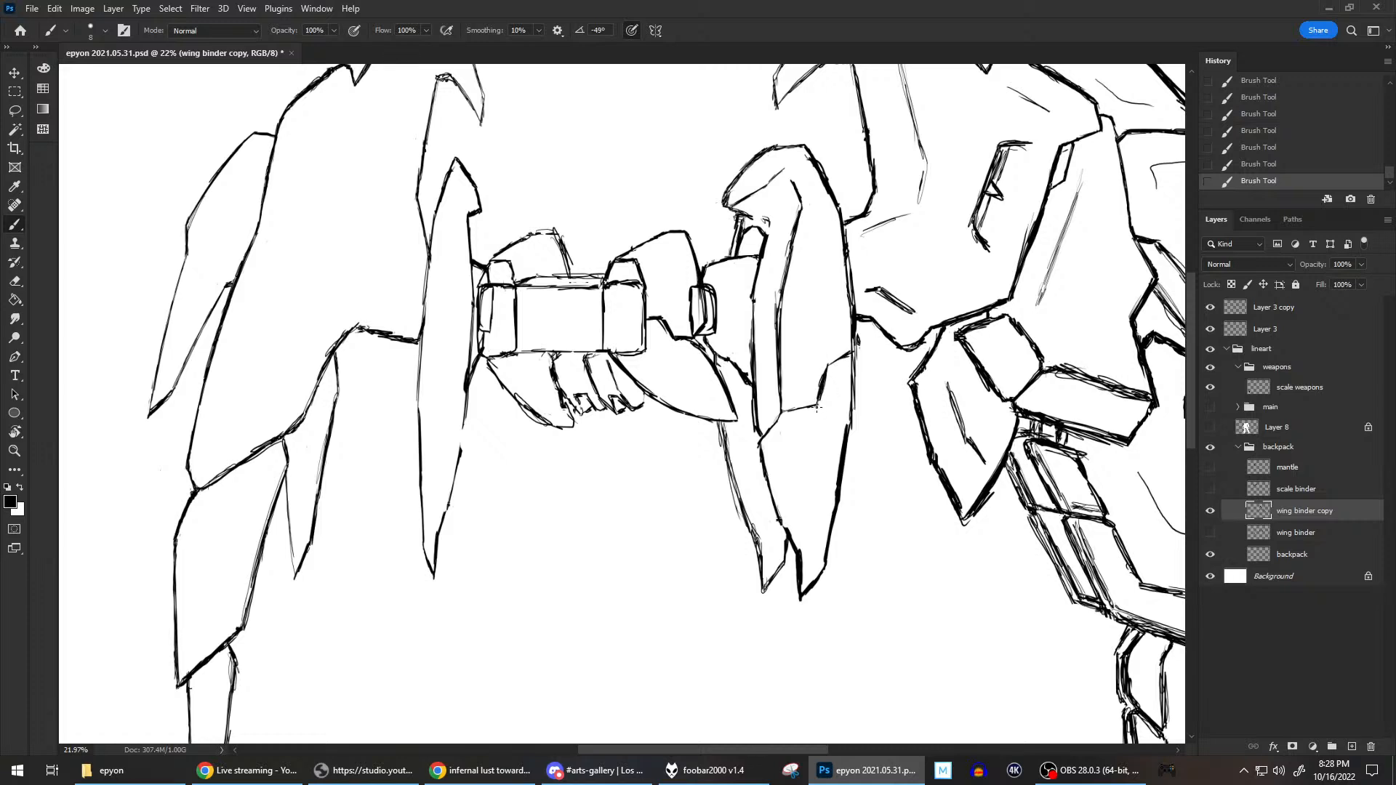
left_click_drag(813, 402, 823, 392)
left_click_drag(856, 354, 836, 361)
left_click_drag(834, 365, 818, 403)
mouse_move(848, 355)
left_mouse_down()
mouse_move(837, 364)
mouse_move(853, 358)
left_mouse_up()
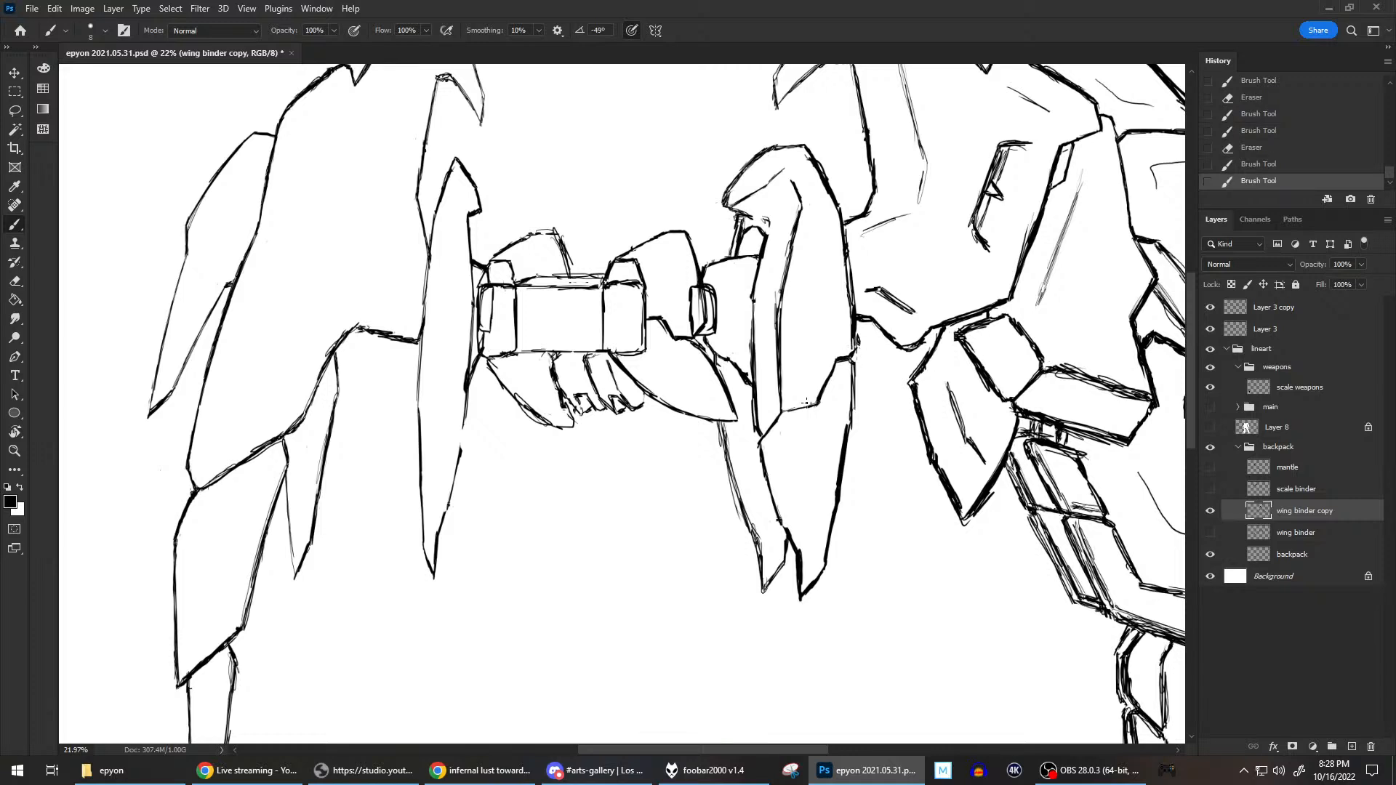
left_click_drag(784, 411, 815, 405)
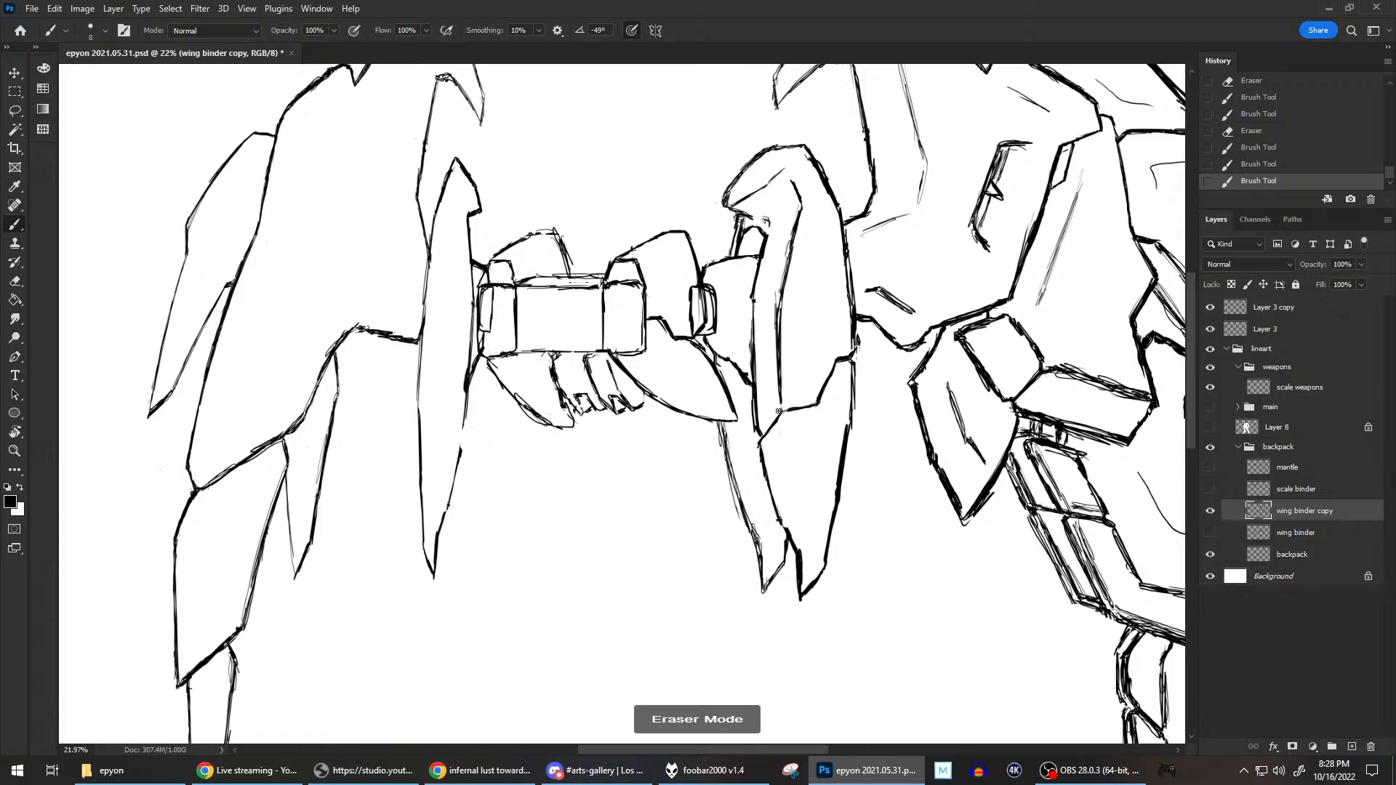
Add an inner contour line to the blade's lower section and clean up the top and edge of the narrow blade behind it.
left_click_drag(784, 404, 802, 549)
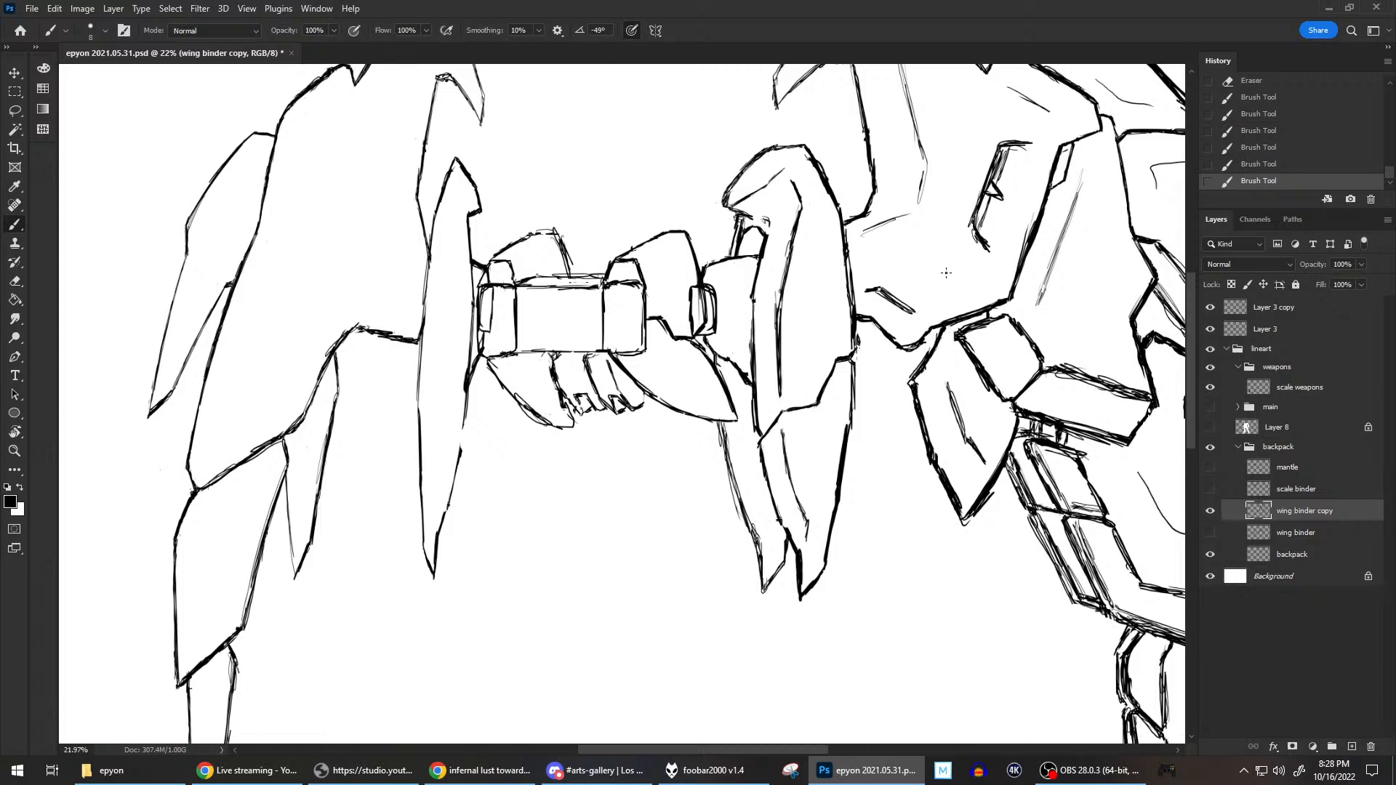
mouse_move(754, 369)
left_mouse_down()
mouse_move(736, 427)
mouse_move(752, 415)
left_mouse_up()
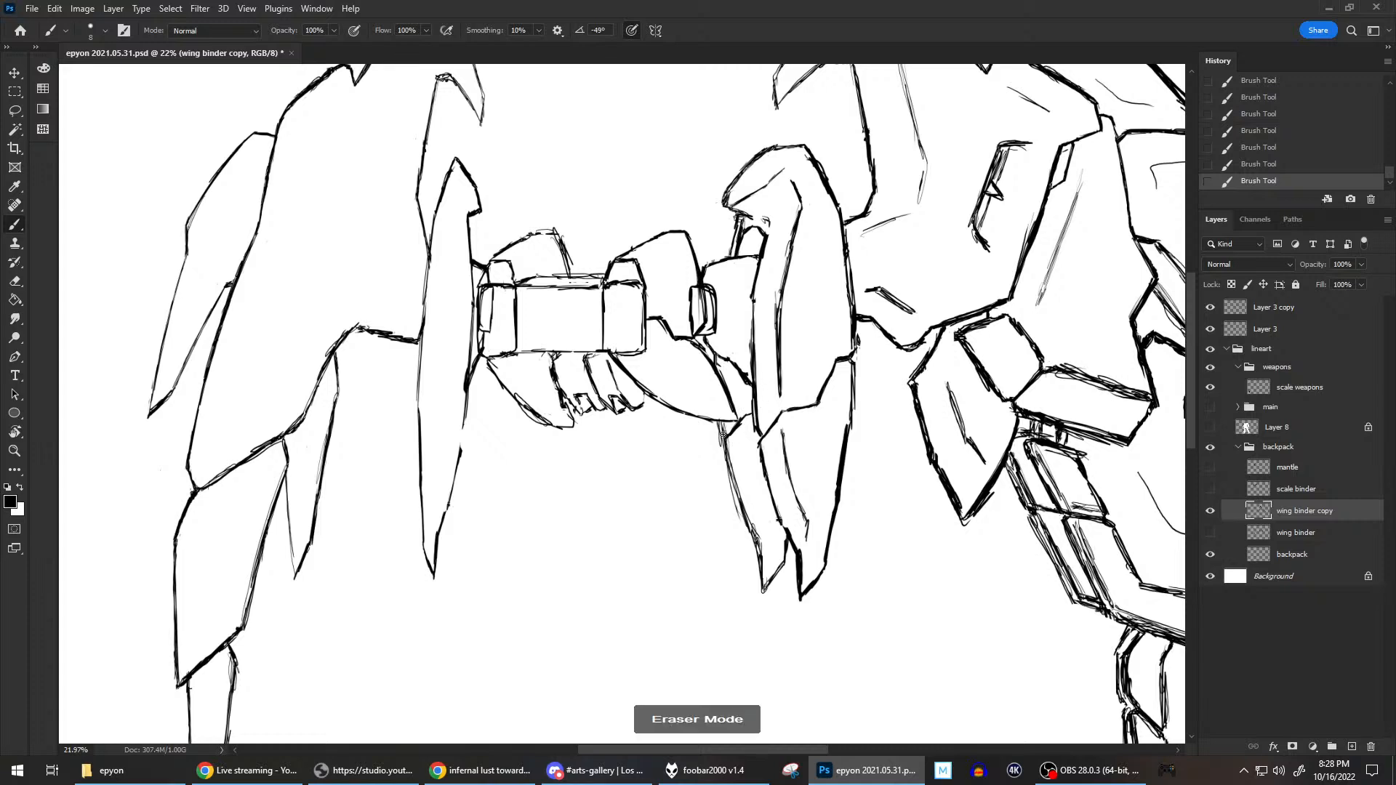
left_click_drag(719, 443, 763, 522)
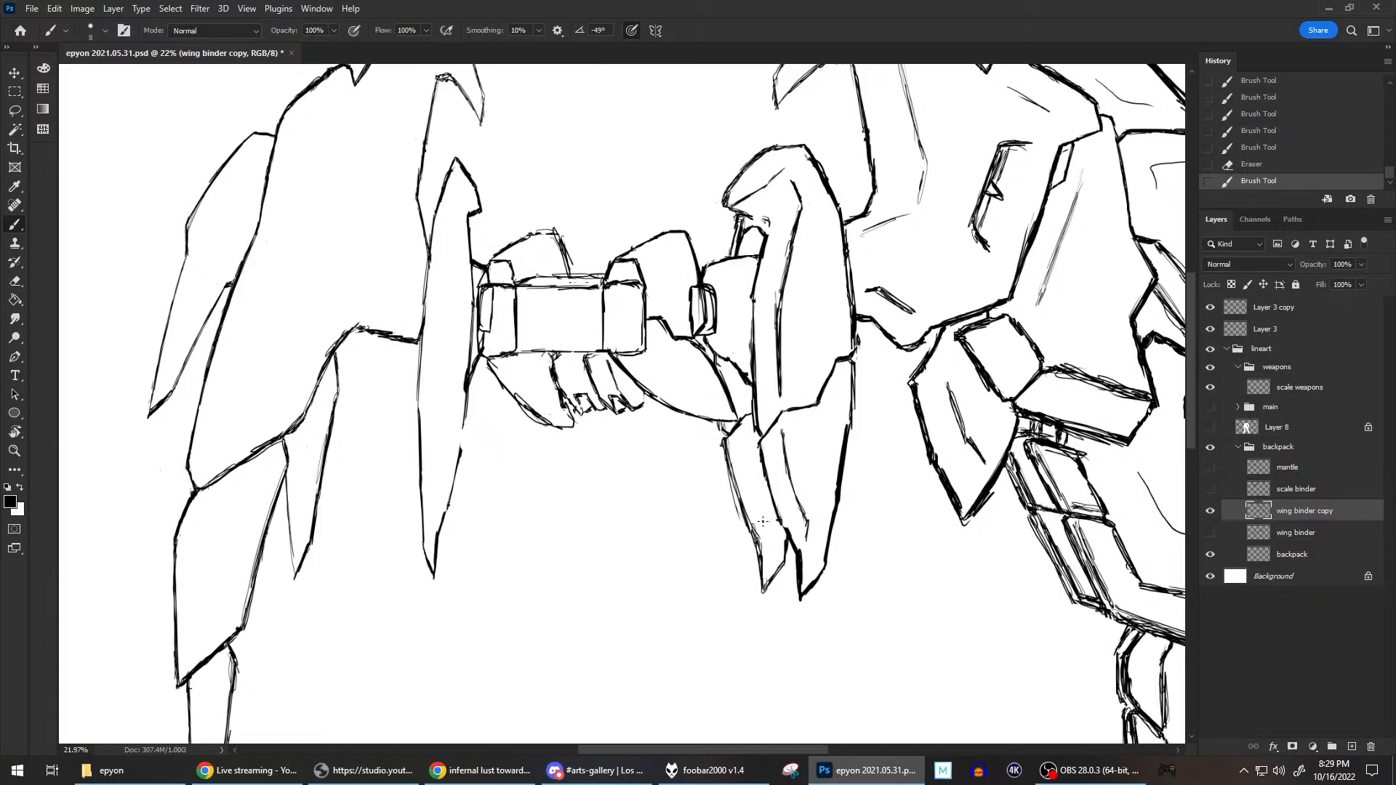
scroll(763, 521, "down", 5)
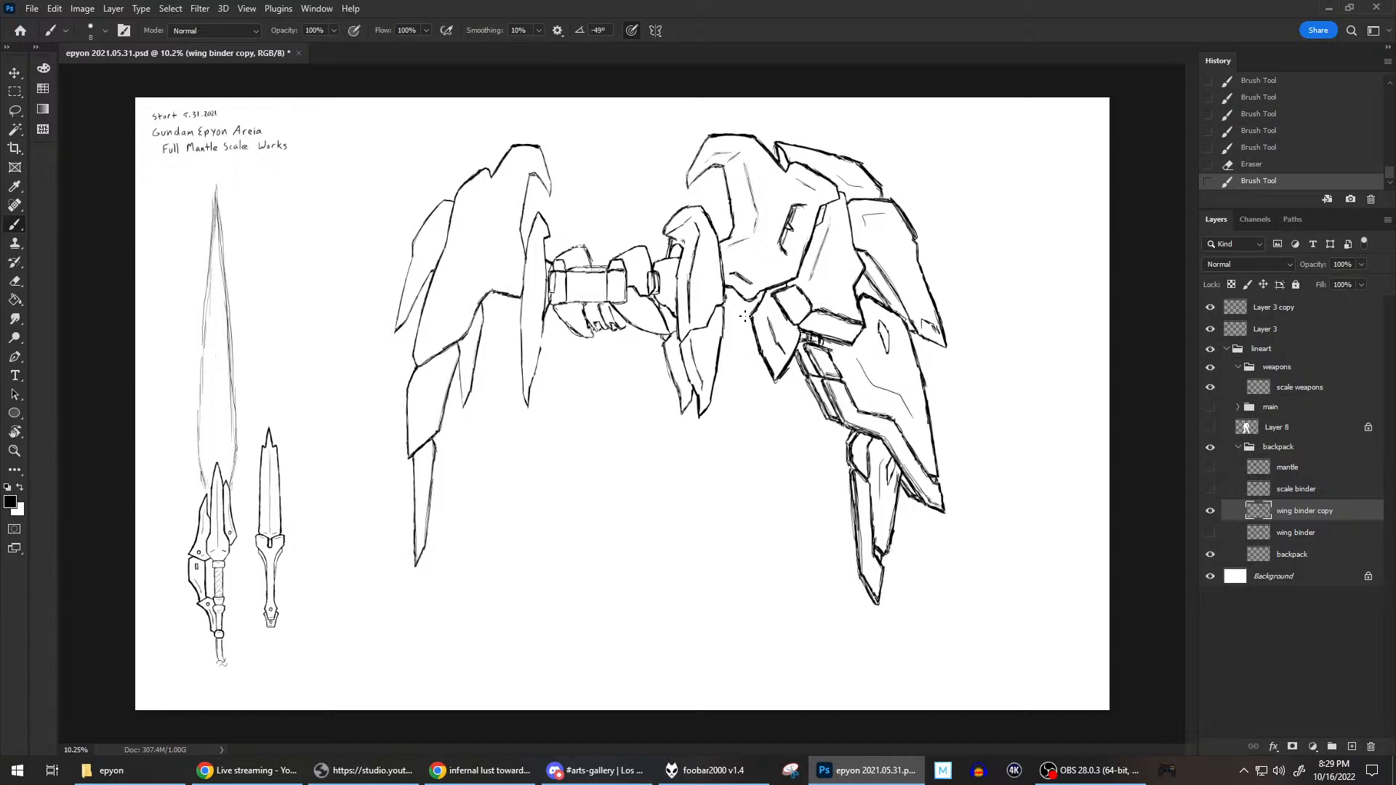
scroll(794, 275, "up", 2)
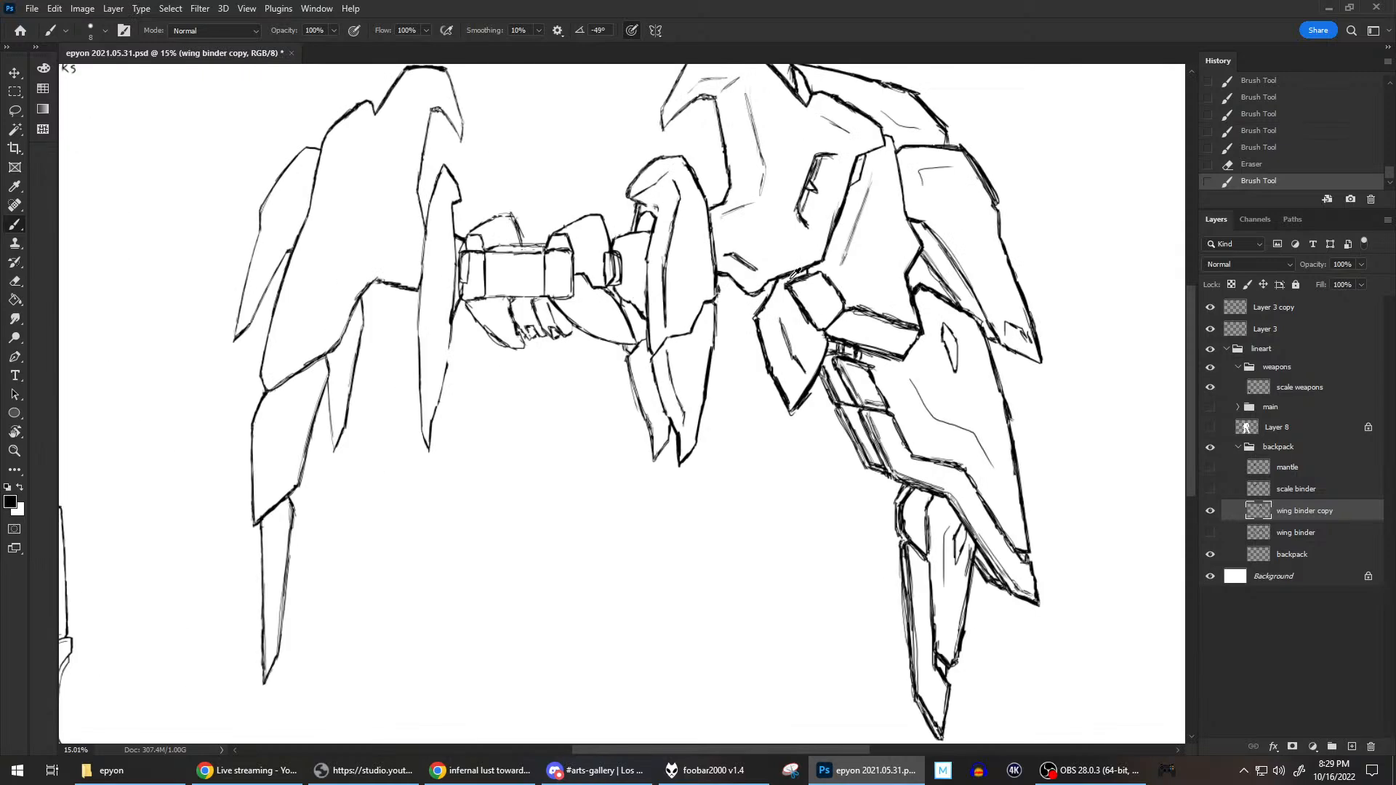
Erase the rough stroke inside the blade's head and show the main figure's lineart again.
key("e")
mouse_move(653, 201)
left_mouse_down()
mouse_move(662, 210)
mouse_move(655, 177)
left_mouse_up()
key("b")
scroll(848, 327, "down", 2)
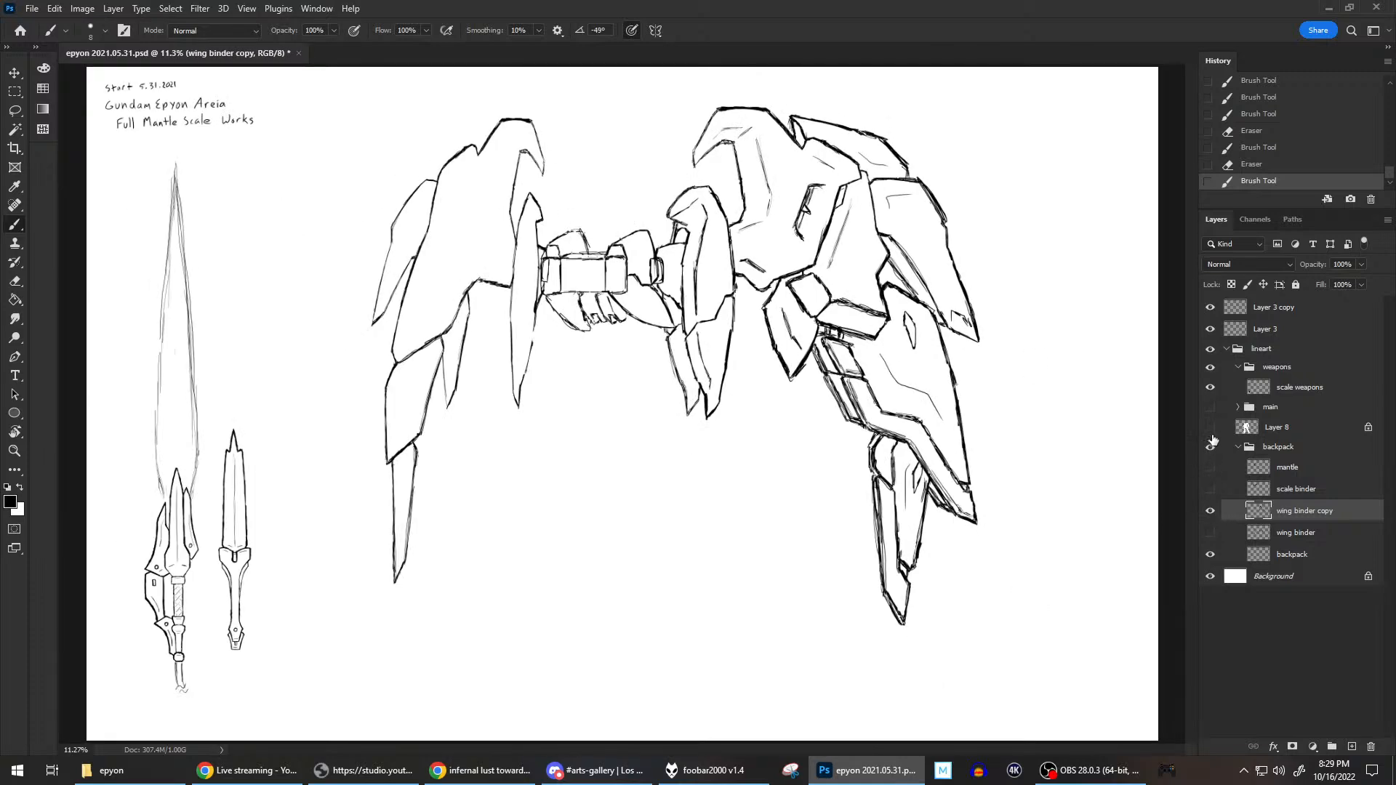
left_click(1210, 407)
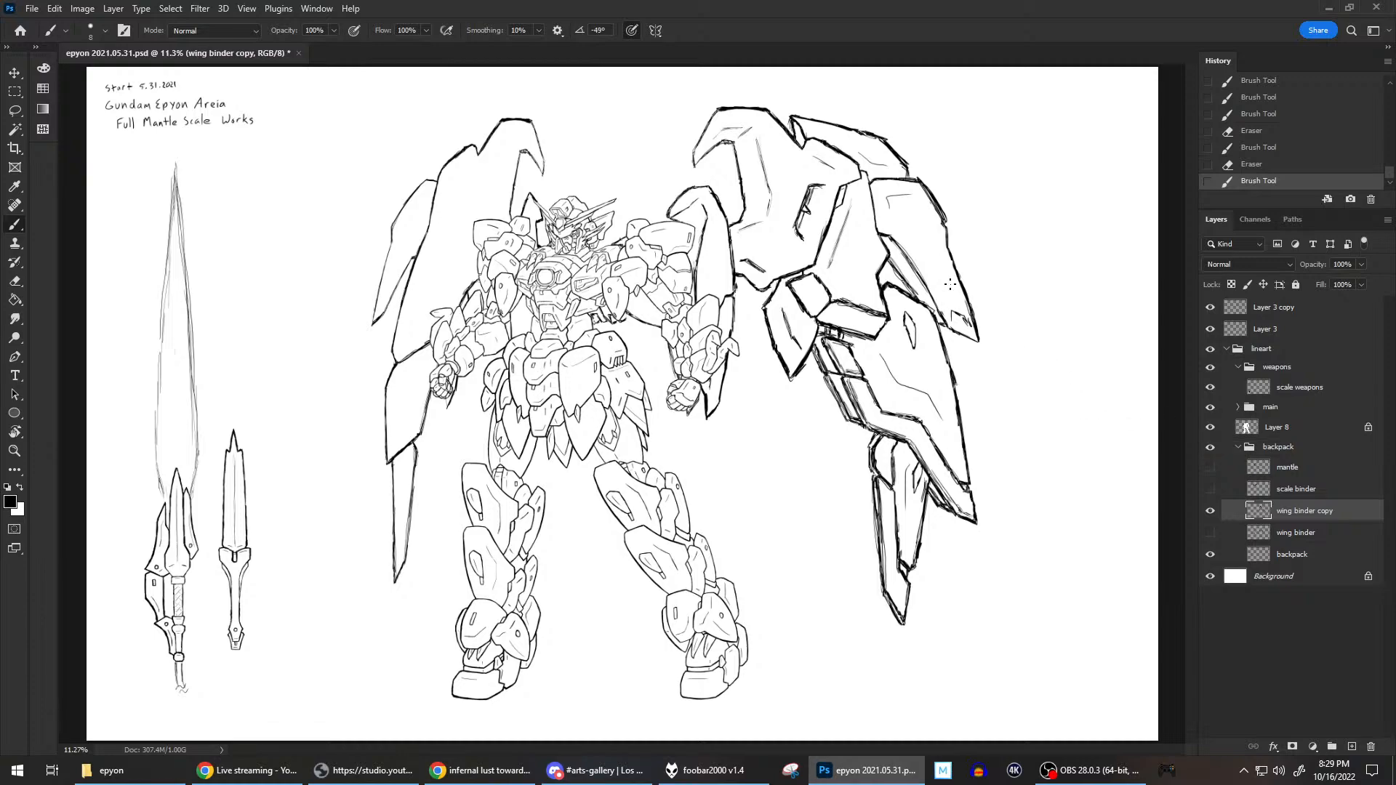
Shorten the blade head's hooked tip above the shoulder by erasing its pointed end and redrawing the outline.
scroll(833, 294, "up", 8)
left_click_drag(634, 268, 801, 366)
scroll(800, 366, "up", 3)
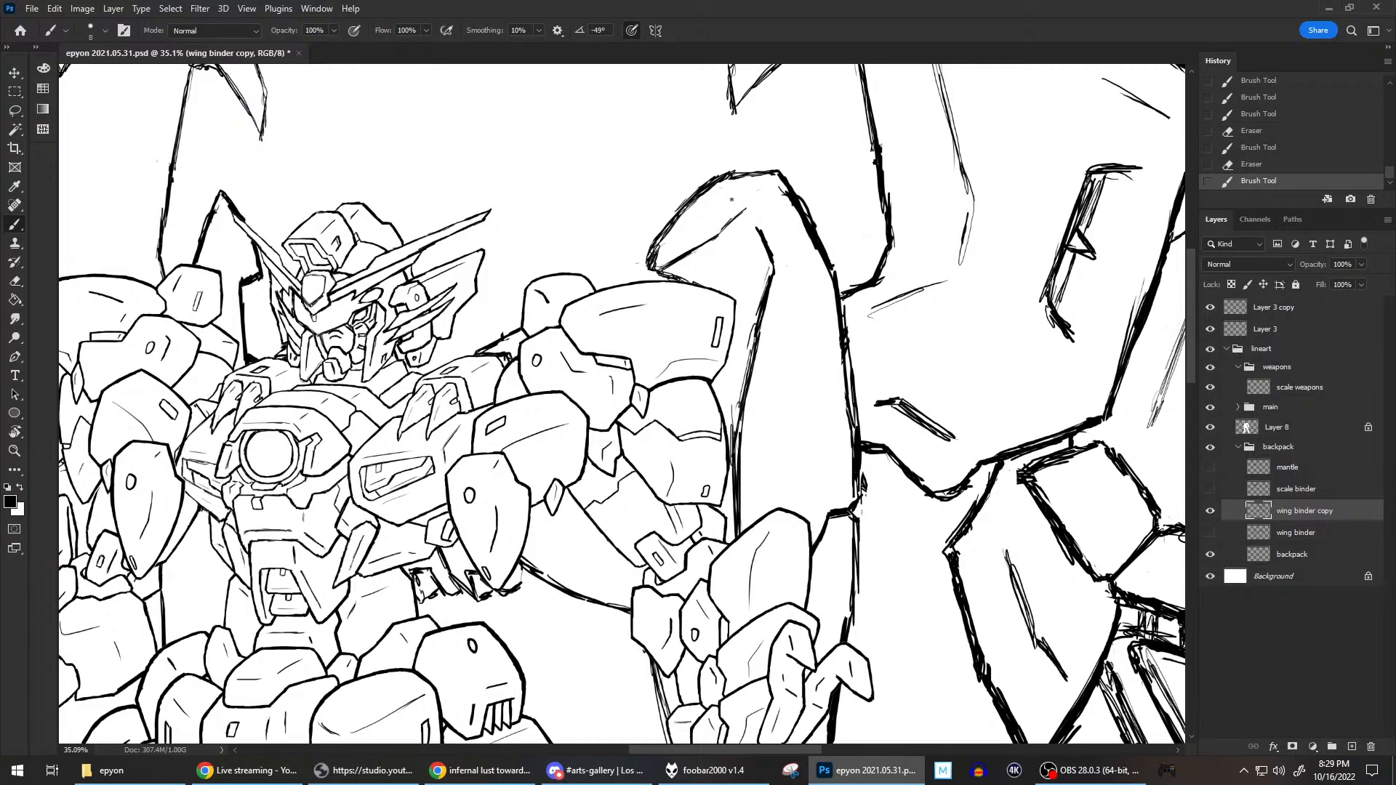
mouse_move(670, 230)
left_mouse_down()
mouse_move(656, 250)
mouse_move(682, 247)
left_mouse_up()
mouse_move(665, 254)
left_mouse_down()
mouse_move(719, 233)
mouse_move(653, 256)
mouse_move(664, 228)
left_mouse_up()
key("grave")
left_click_drag(666, 226, 649, 262)
left_click_drag(657, 235, 654, 275)
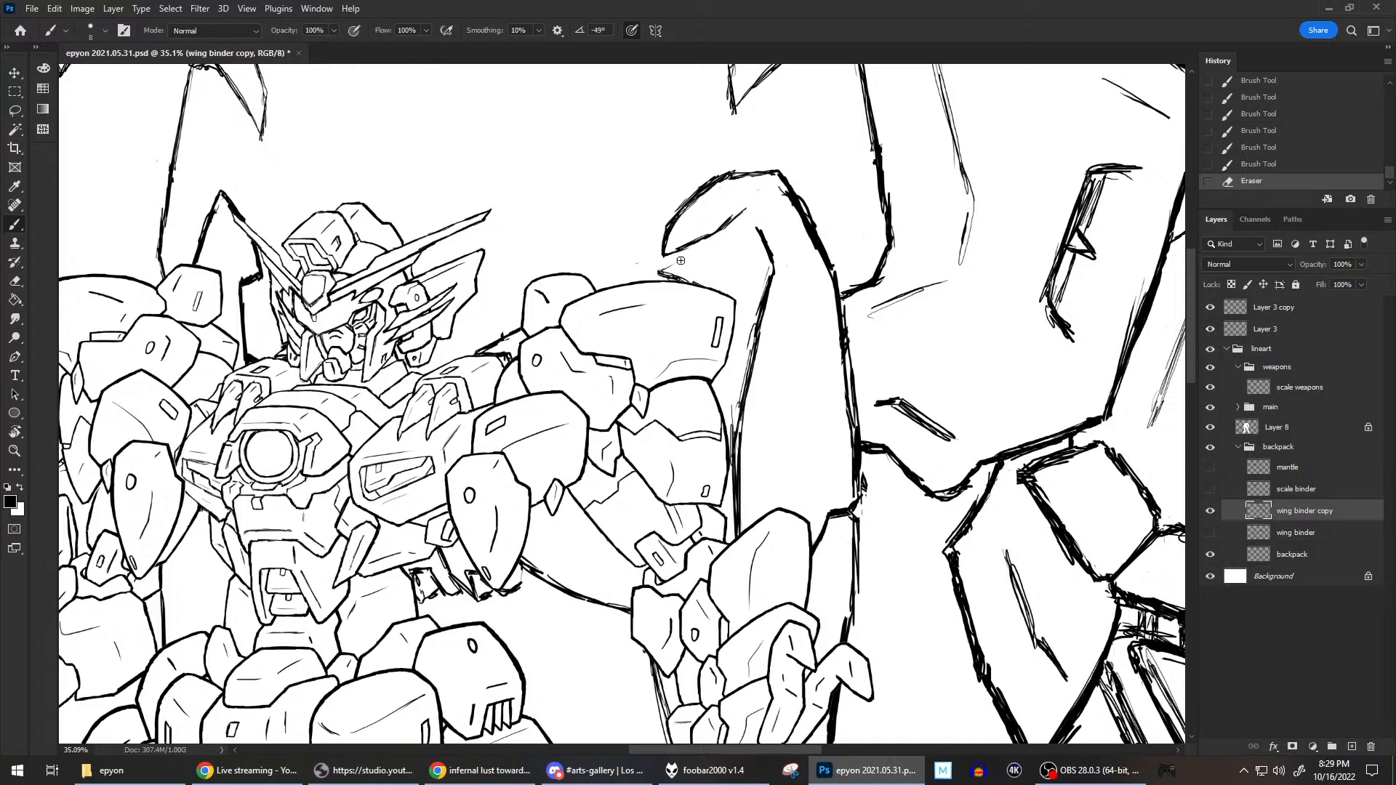
mouse_move(688, 275)
left_mouse_down()
mouse_move(637, 263)
mouse_move(686, 281)
left_mouse_up()
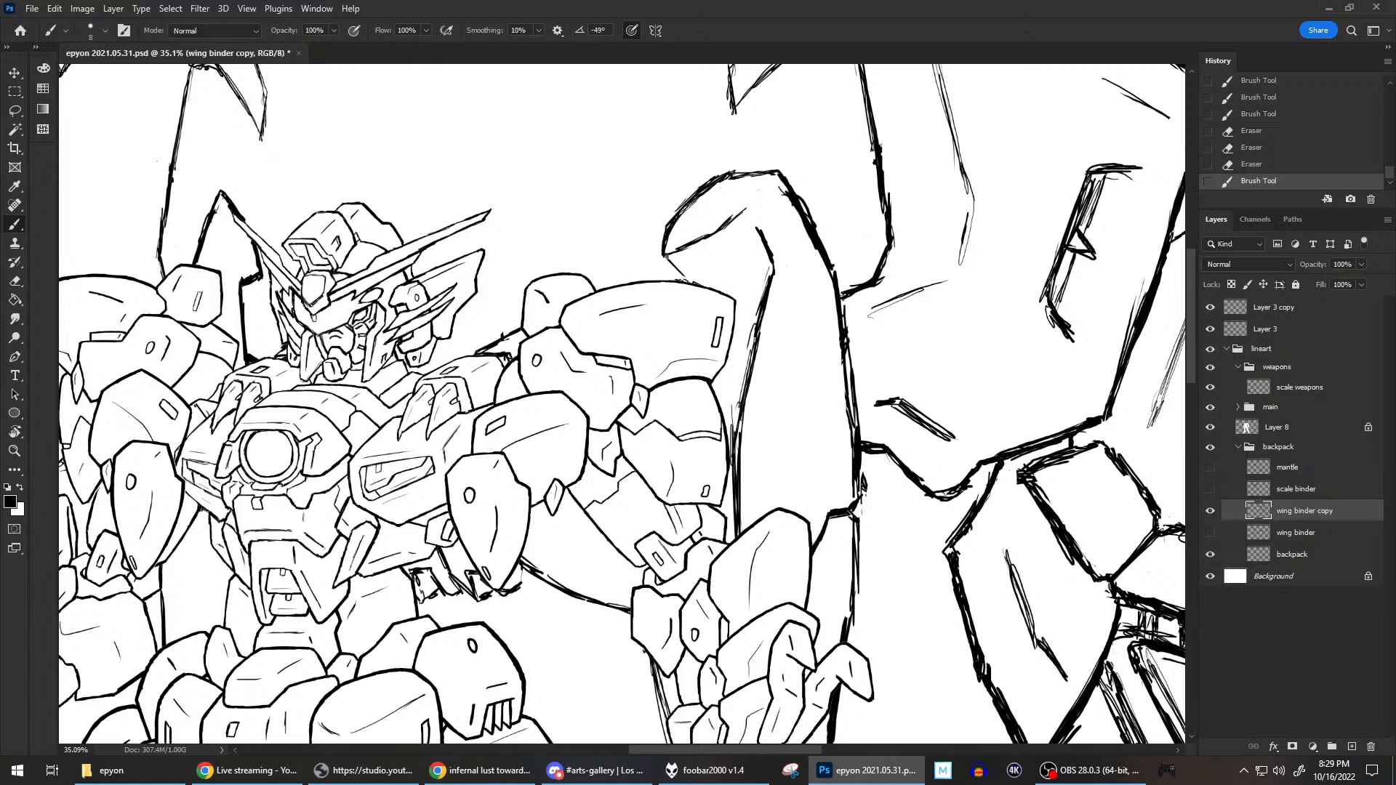
Redraw the underside of the hooked tip down to the shoulder armor and erase the excess strokes around the head.
left_click_drag(677, 270, 689, 279)
left_click_drag(731, 176, 782, 189)
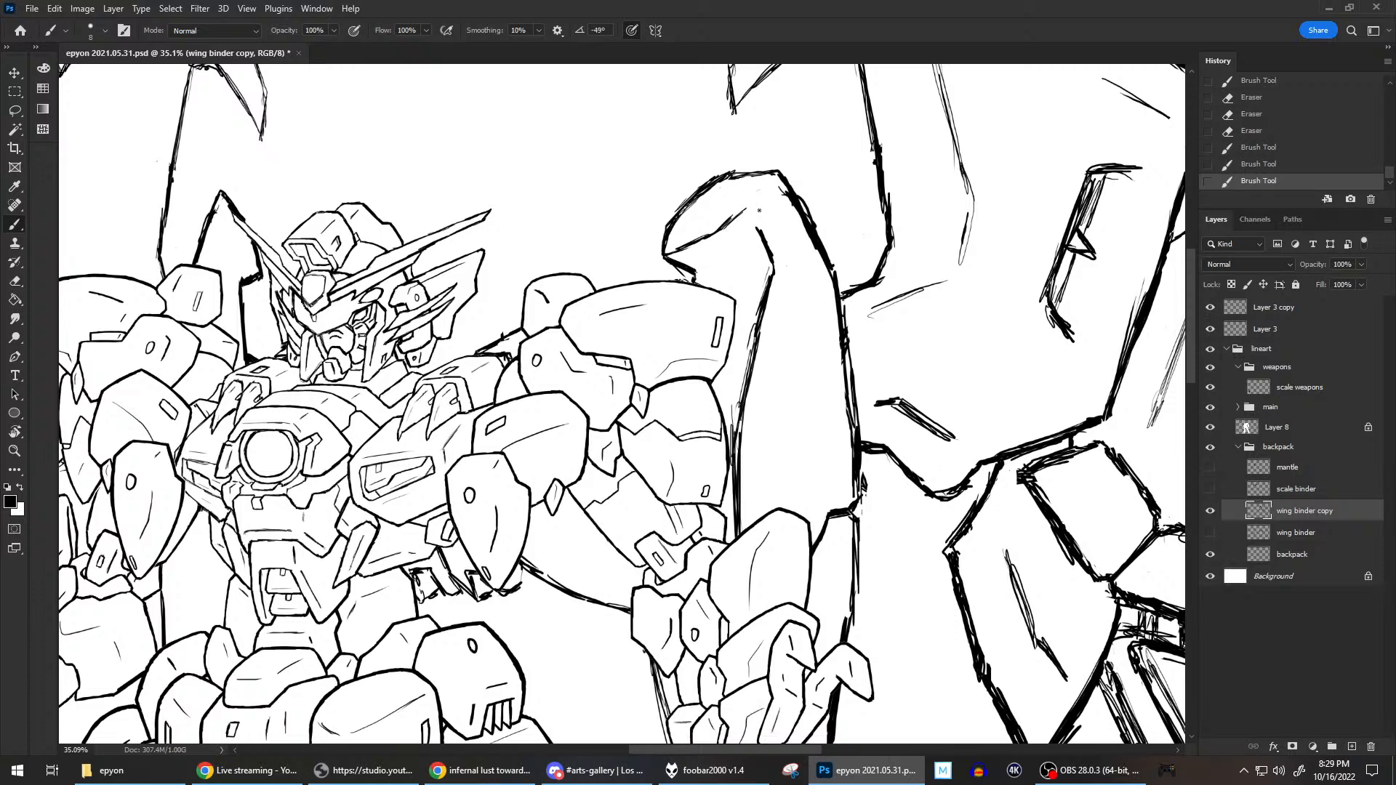
left_click_drag(697, 273, 718, 281)
key("e")
left_click_drag(679, 276, 689, 280)
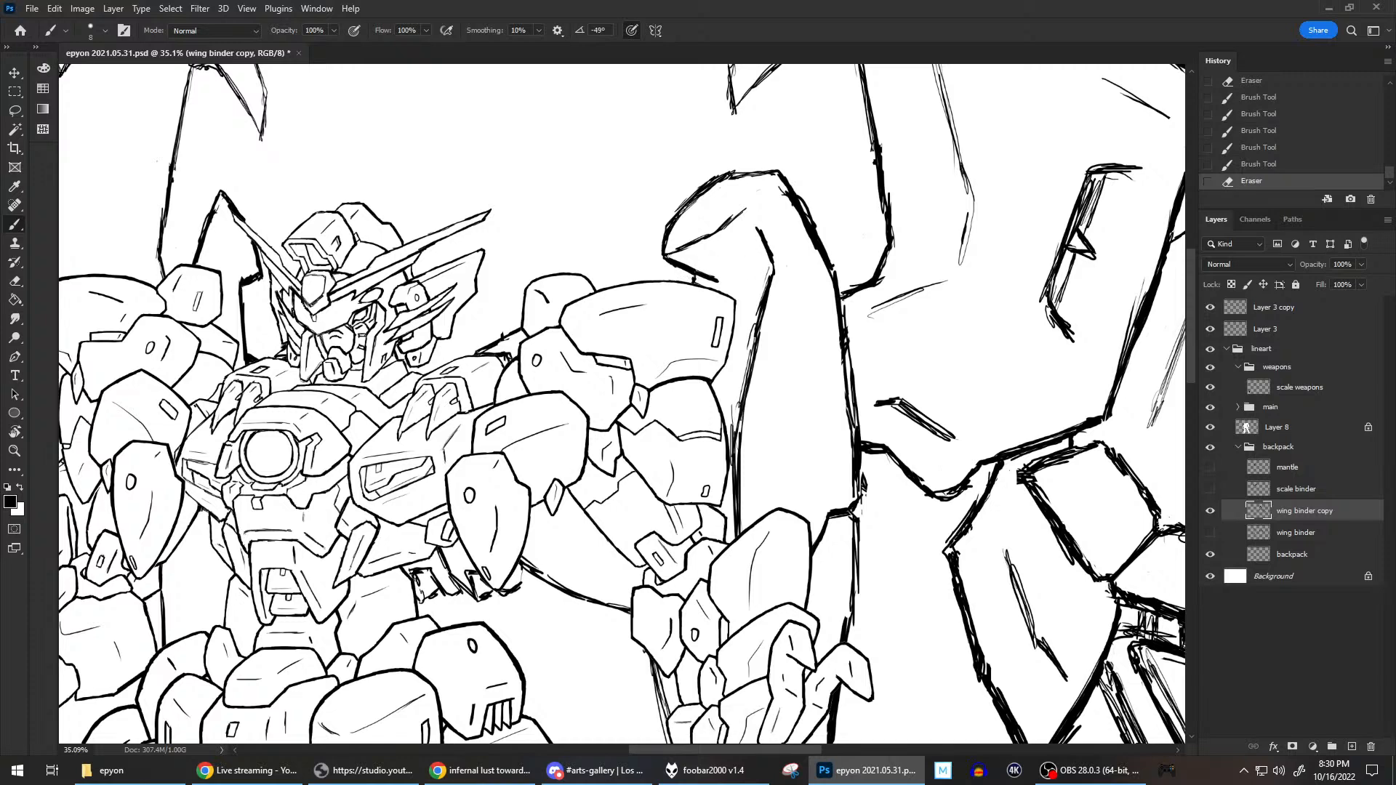
left_click_drag(769, 179, 775, 181)
Erase the diagonal crease inside the blade's head and redraw the inner line behind its hooked tip.
scroll(902, 179, "down", 10)
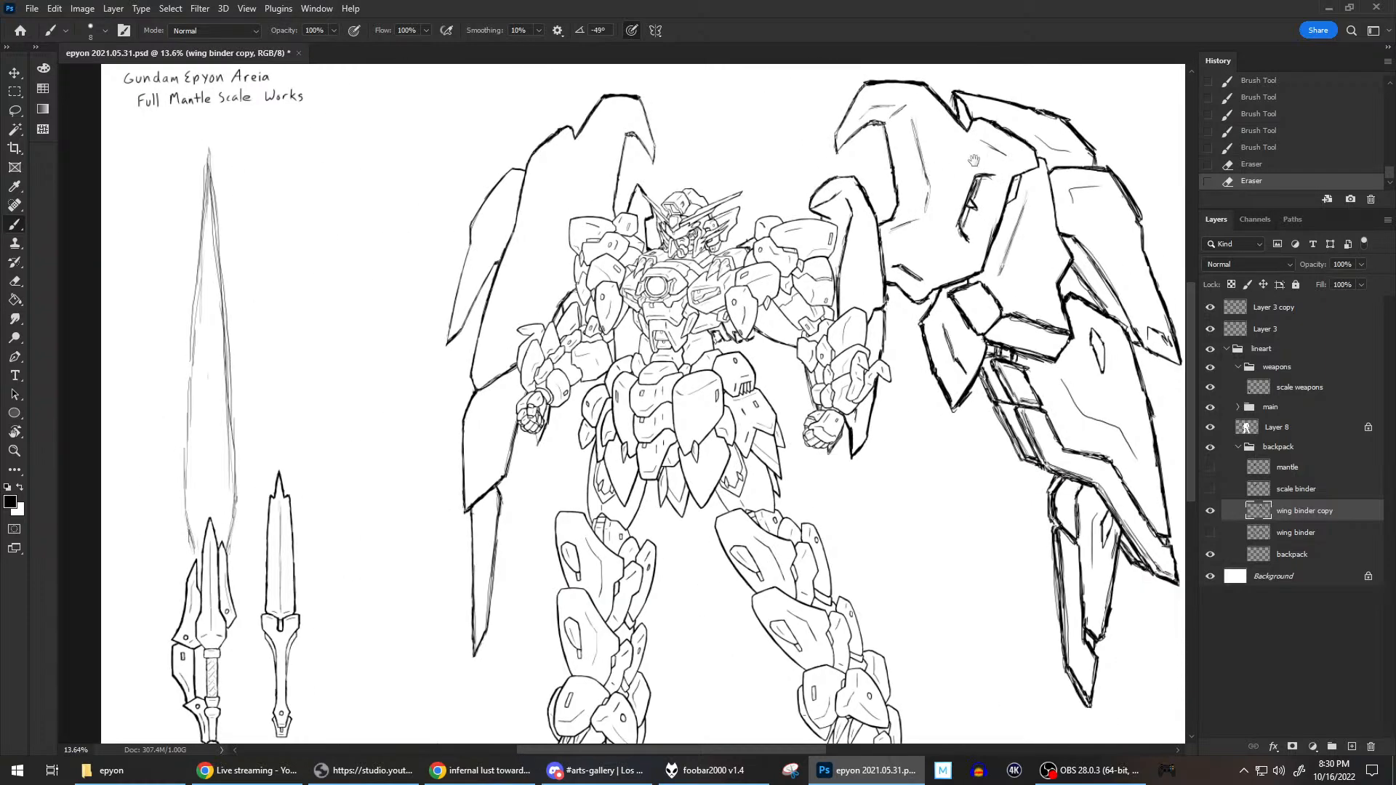
left_click_drag(974, 160, 923, 218)
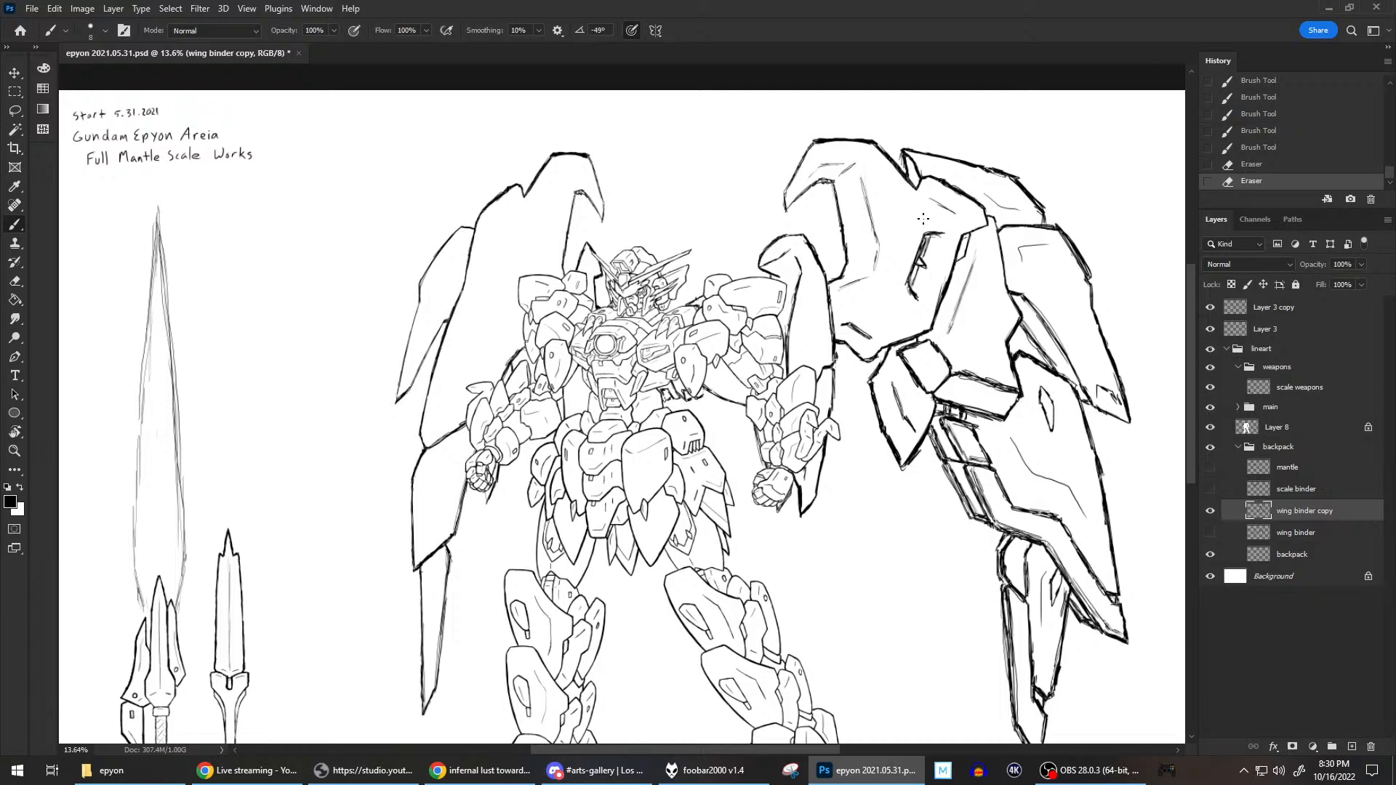
scroll(923, 219, "down", 2)
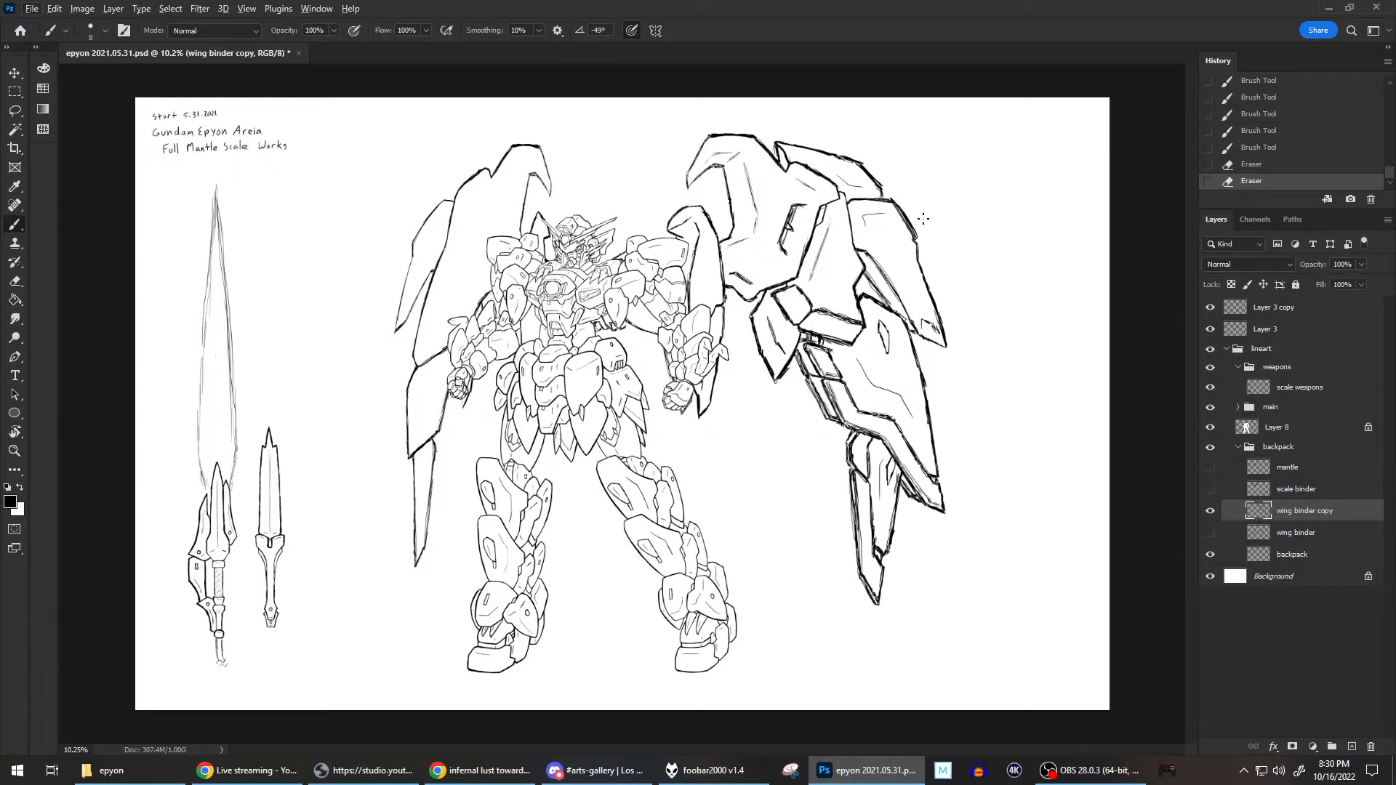
scroll(923, 218, "down", 2)
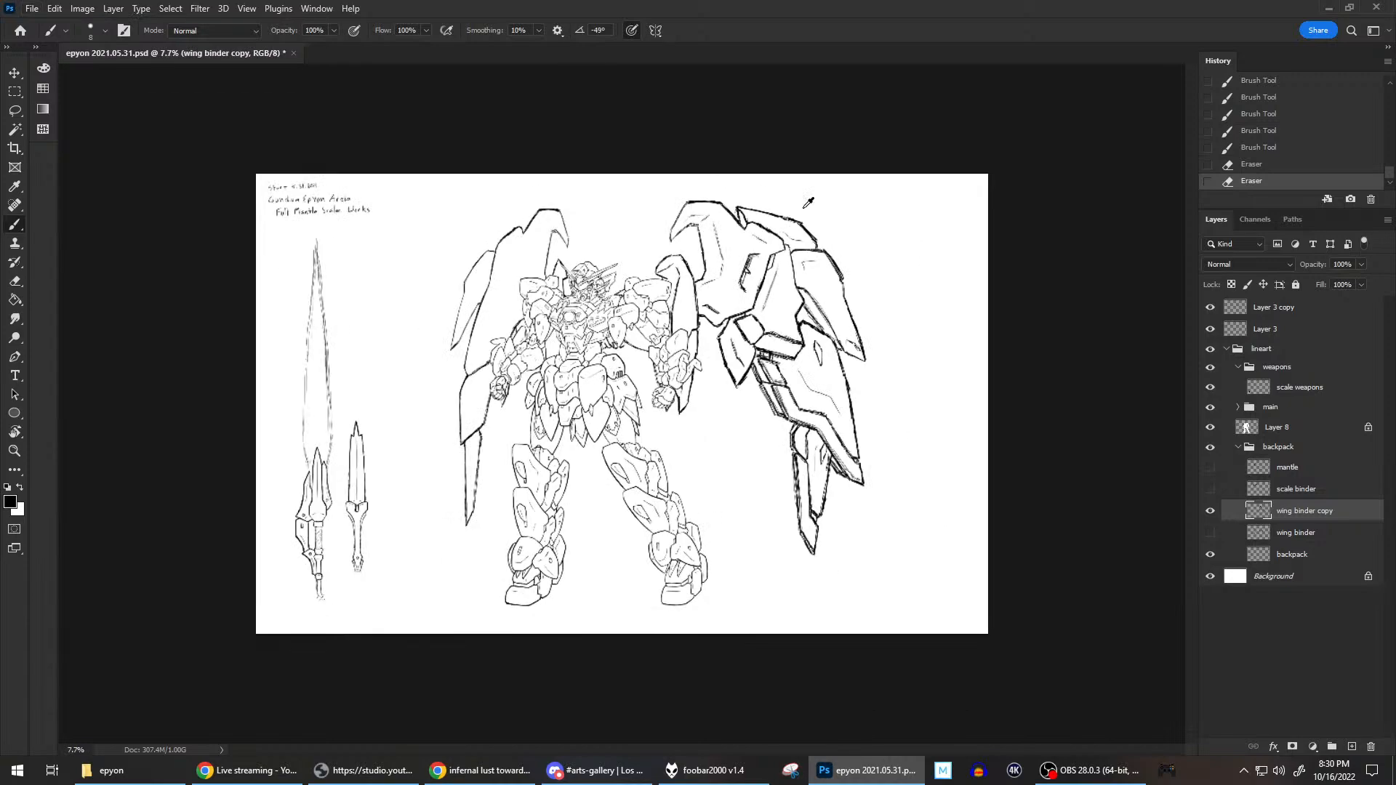
scroll(807, 208, "up", 6)
left_click_drag(741, 356, 723, 349)
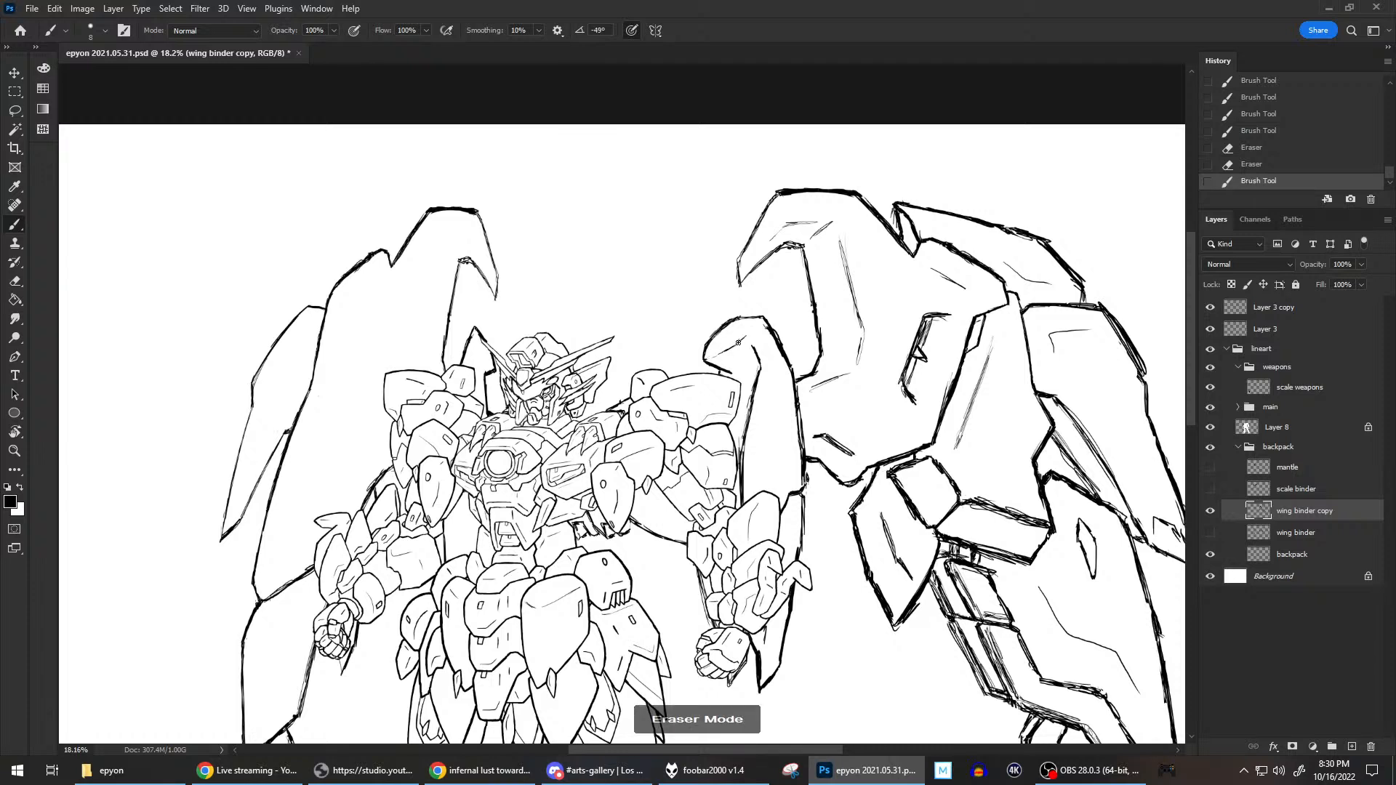
left_click(736, 343)
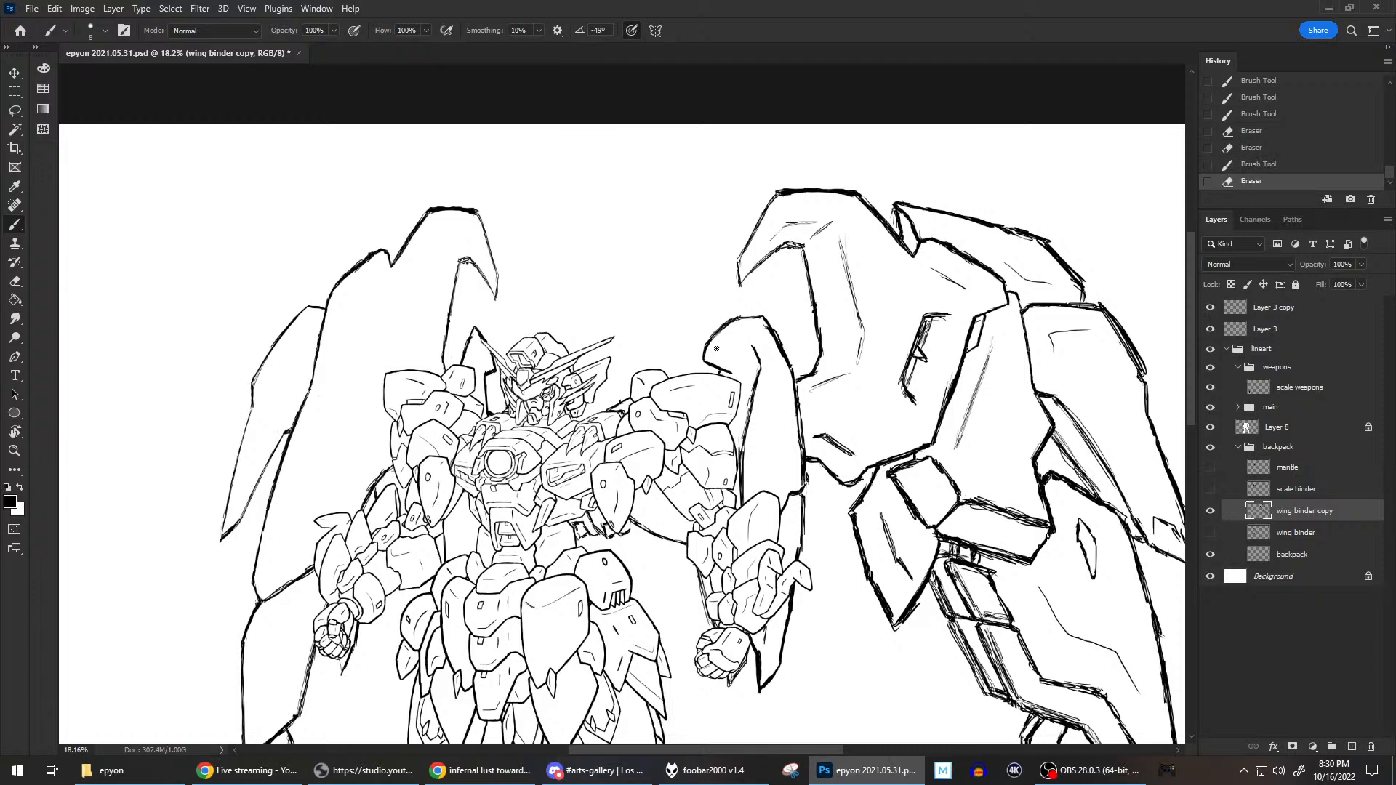
mouse_move(704, 364)
left_mouse_down()
mouse_move(727, 335)
mouse_move(717, 347)
mouse_move(738, 332)
mouse_move(755, 350)
mouse_move(769, 341)
left_mouse_up()
Examine the wing binders against the full figure, comparing the blade's head with the large upper hook.
key("h")
left_click_drag(738, 310, 901, 368)
scroll(652, 205, "up", 2)
scroll(647, 218, "down", 6)
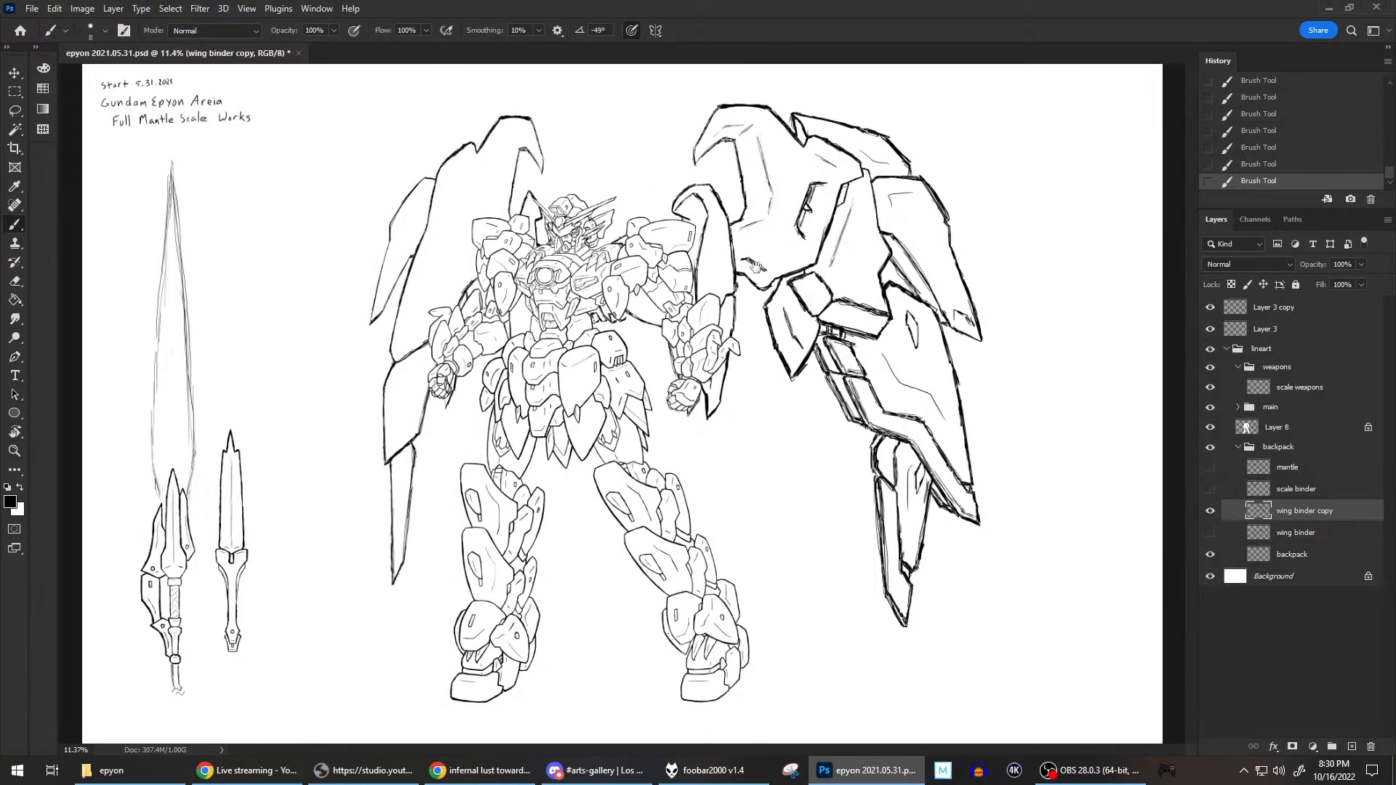
scroll(691, 214, "up", 2)
left_click_drag(716, 192, 734, 306)
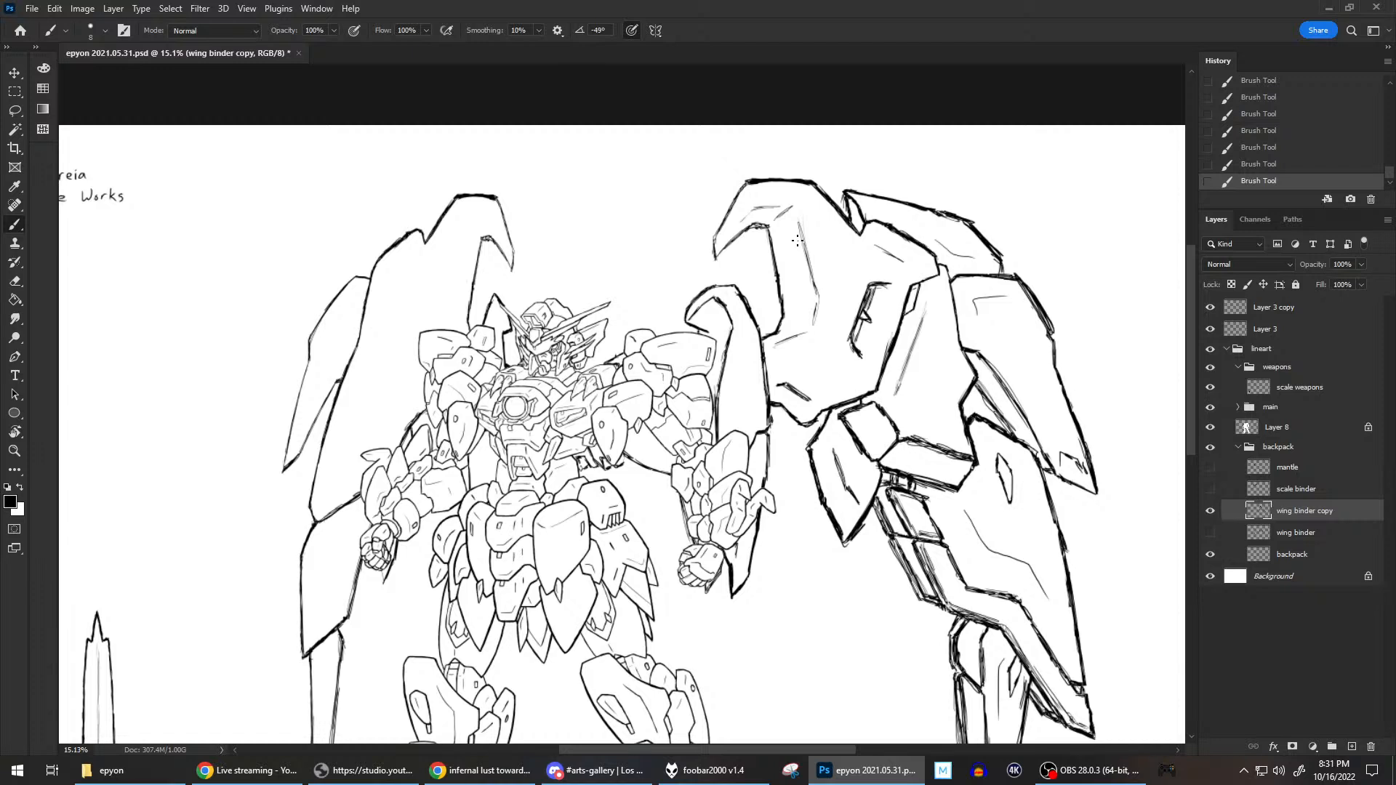
scroll(799, 245, "down", 1)
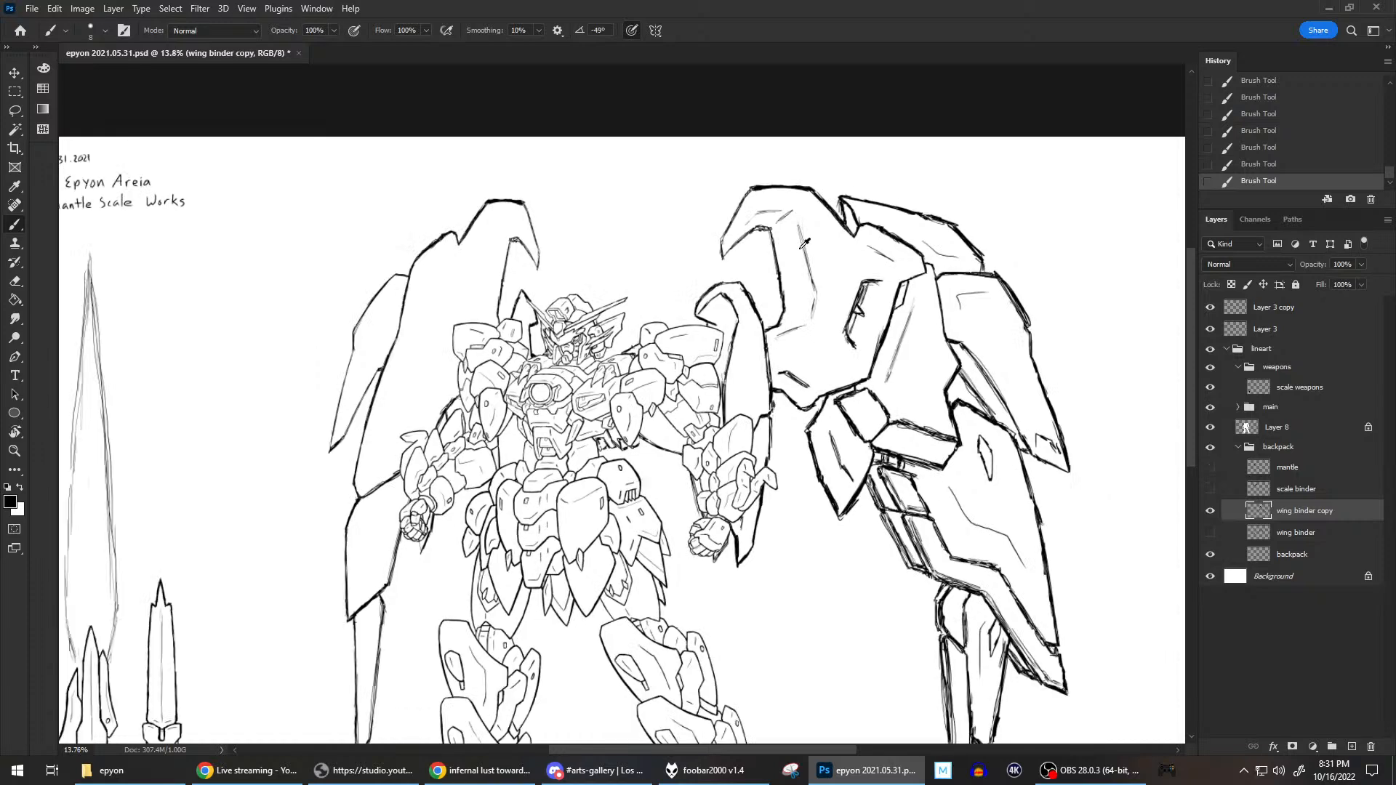
scroll(804, 243, "up", 1)
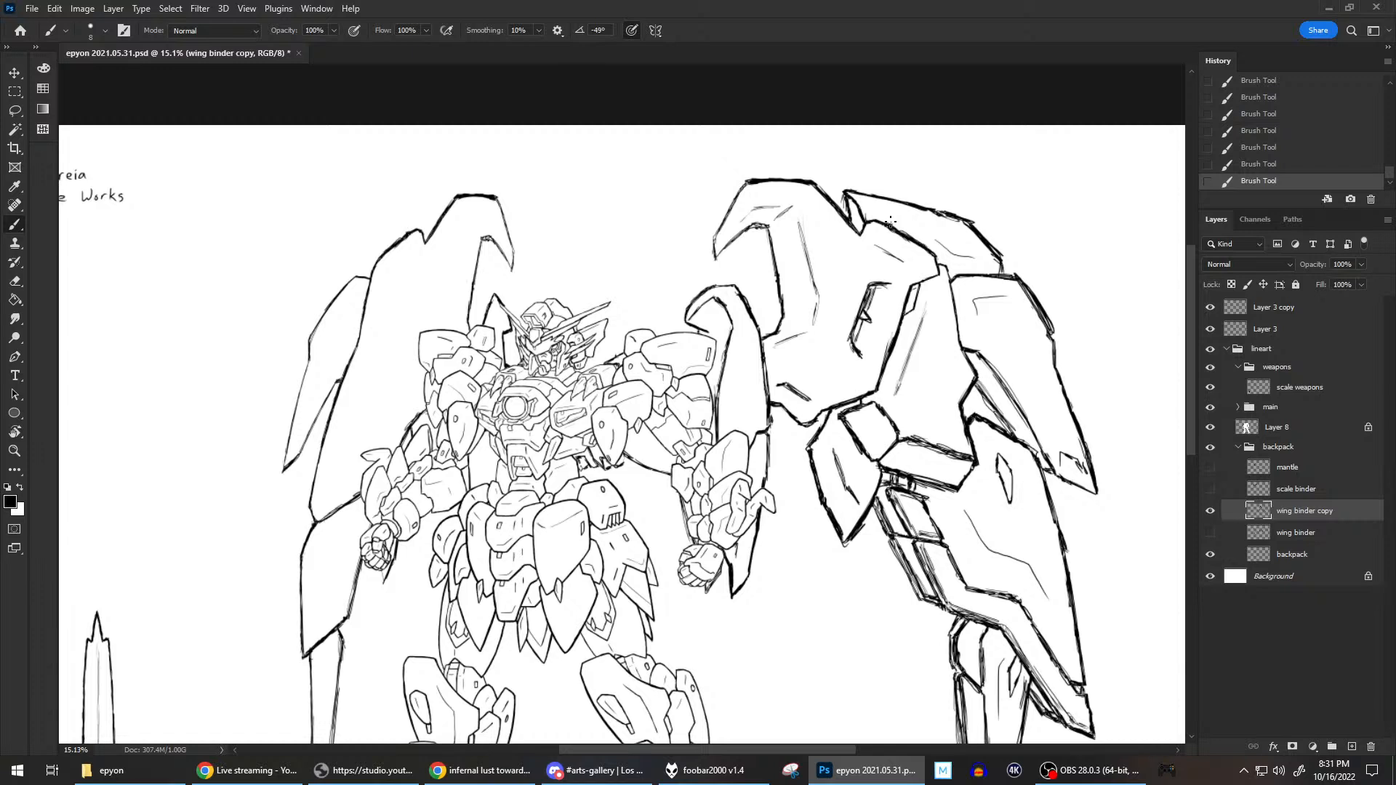
scroll(894, 217, "down", 1)
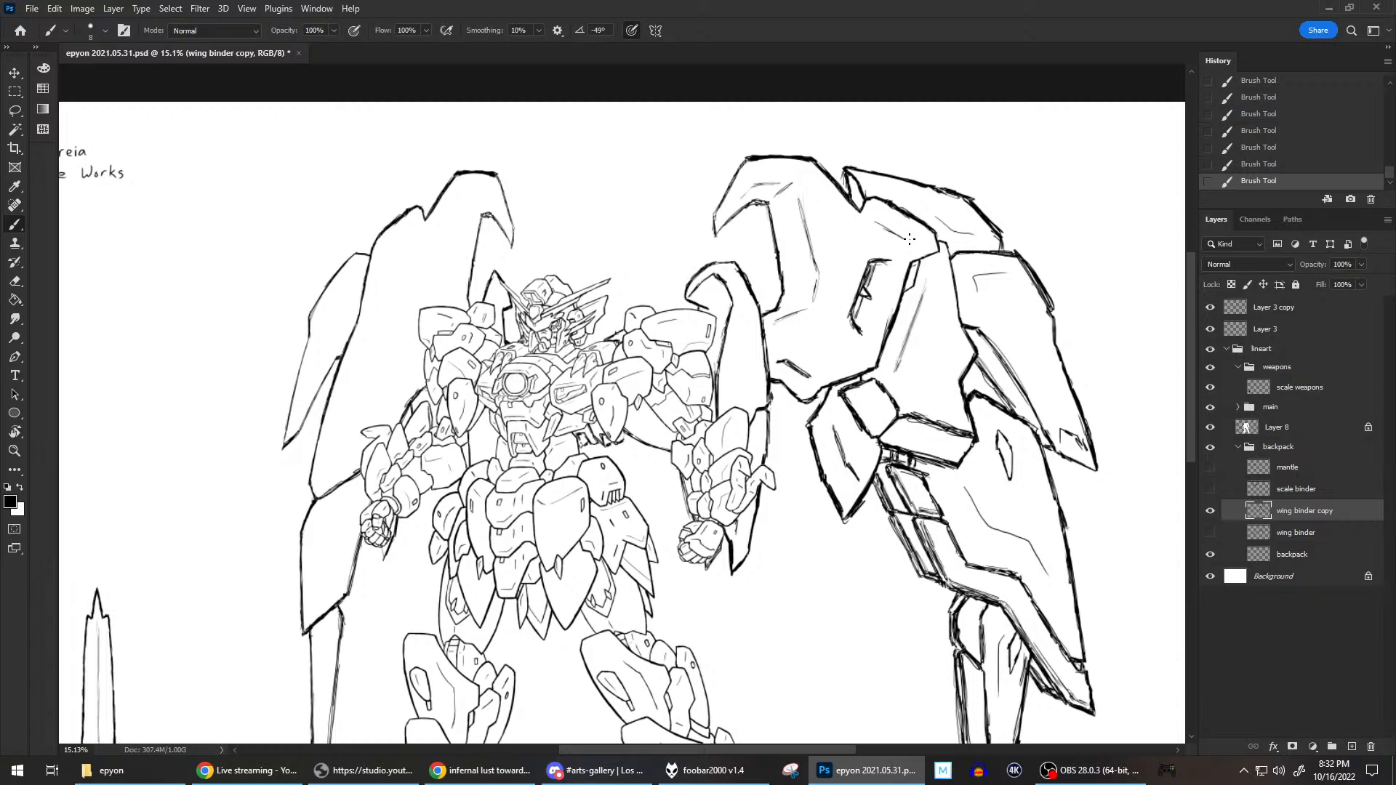
scroll(909, 239, "down", 4)
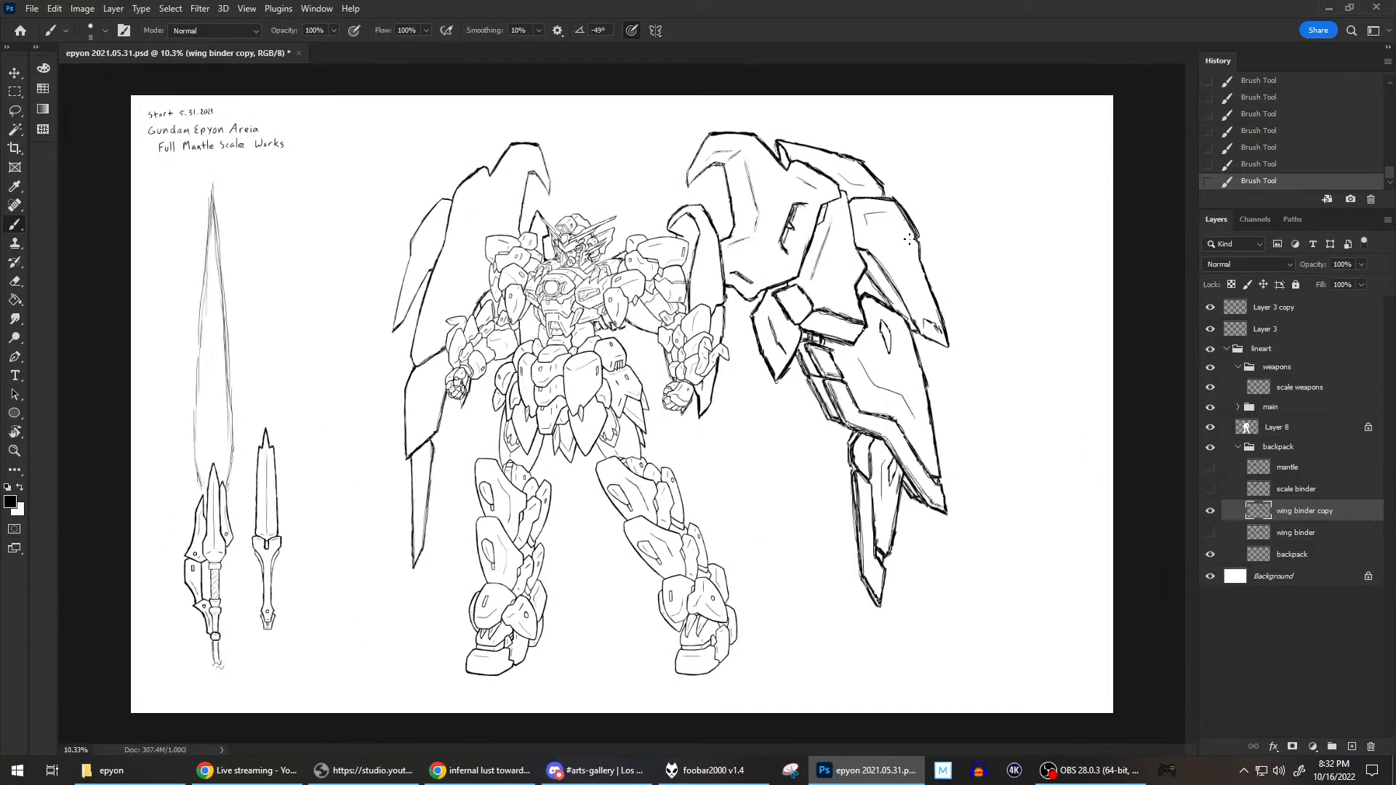
scroll(910, 239, "up", 2)
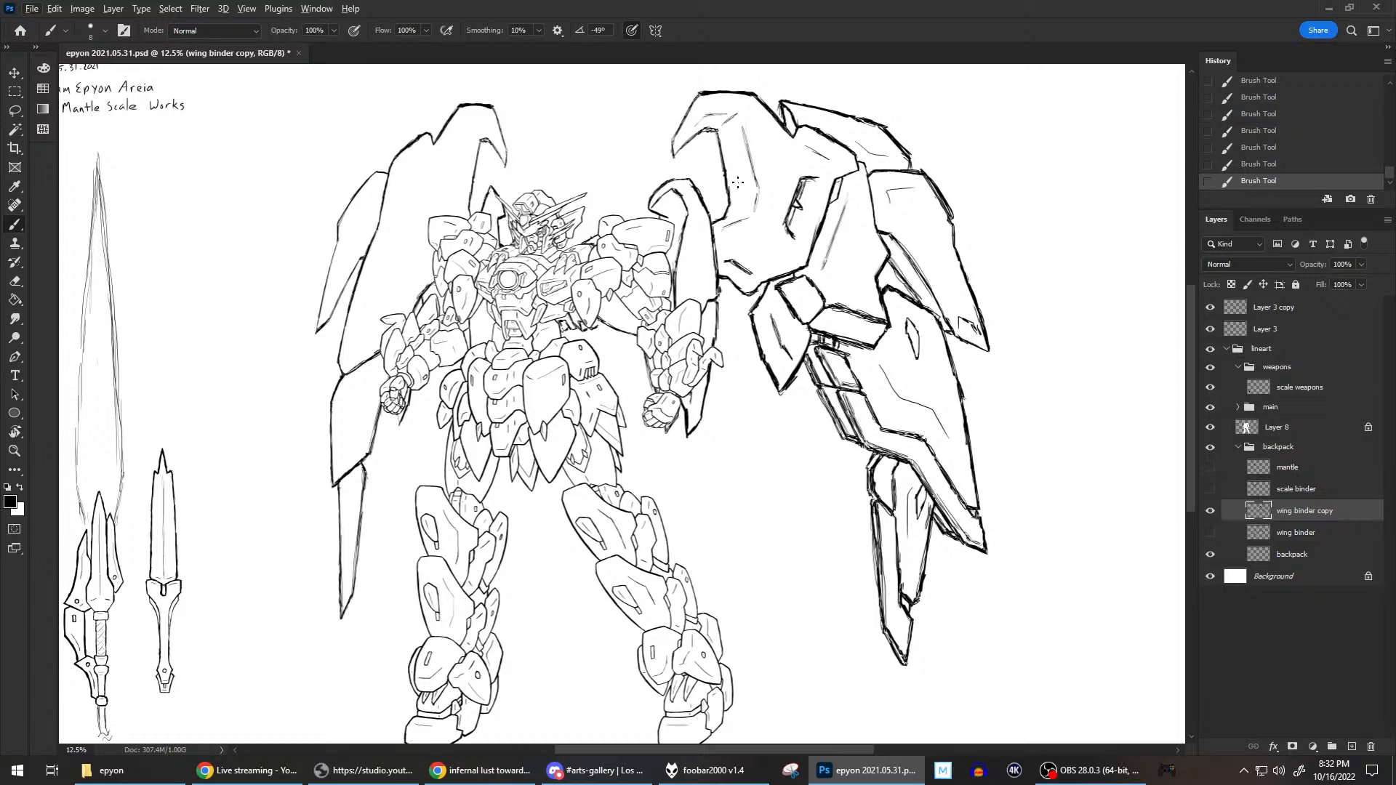
scroll(737, 182, "up", 2)
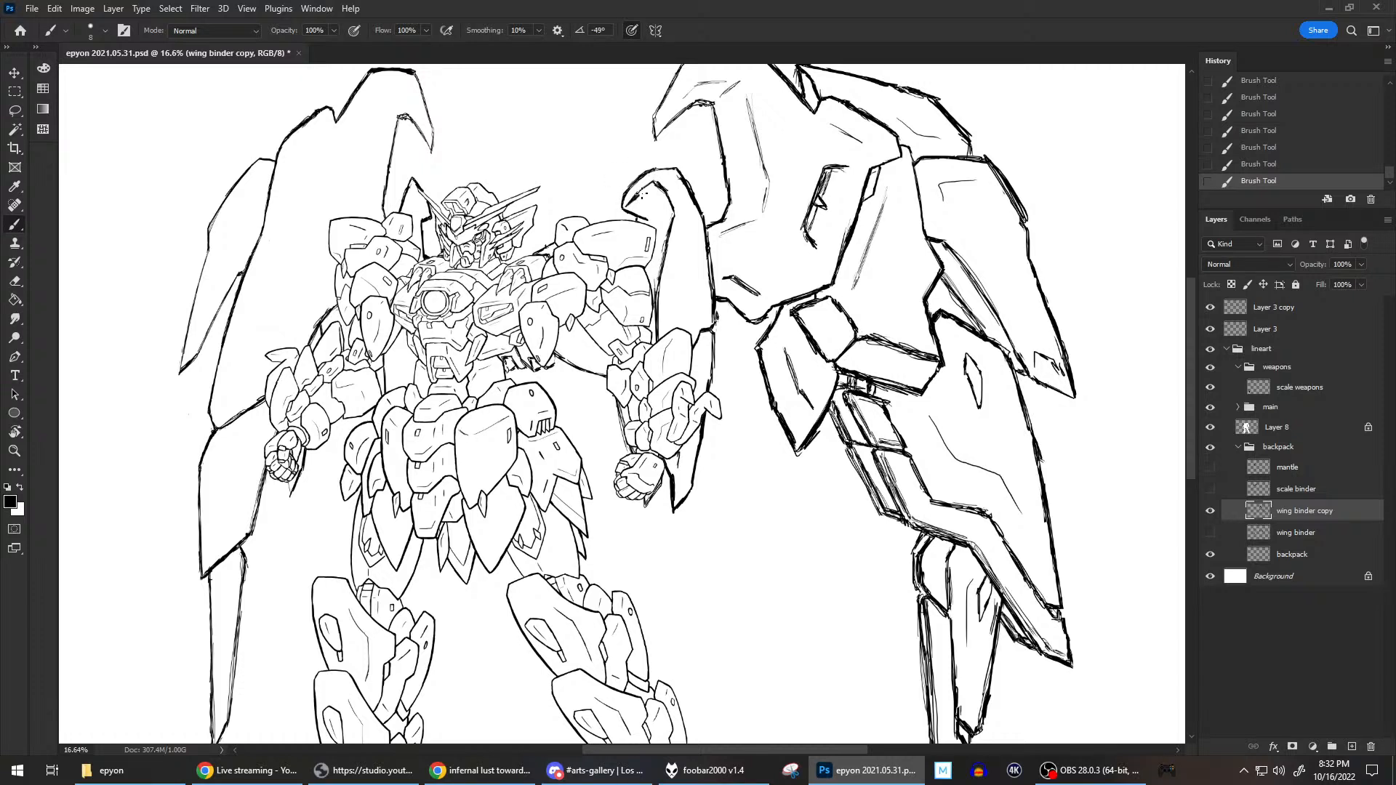
Reshape the blade head's hooked tip by erasing its rough outer edge and brushing a cleaner outline and inner line.
left_click_drag(642, 193, 657, 182)
key("e")
left_click_drag(629, 203, 676, 157)
mouse_move(626, 206)
left_mouse_down()
mouse_move(637, 196)
mouse_move(630, 204)
left_mouse_up()
key("b")
key("e")
left_click_drag(623, 198, 623, 205)
key("b")
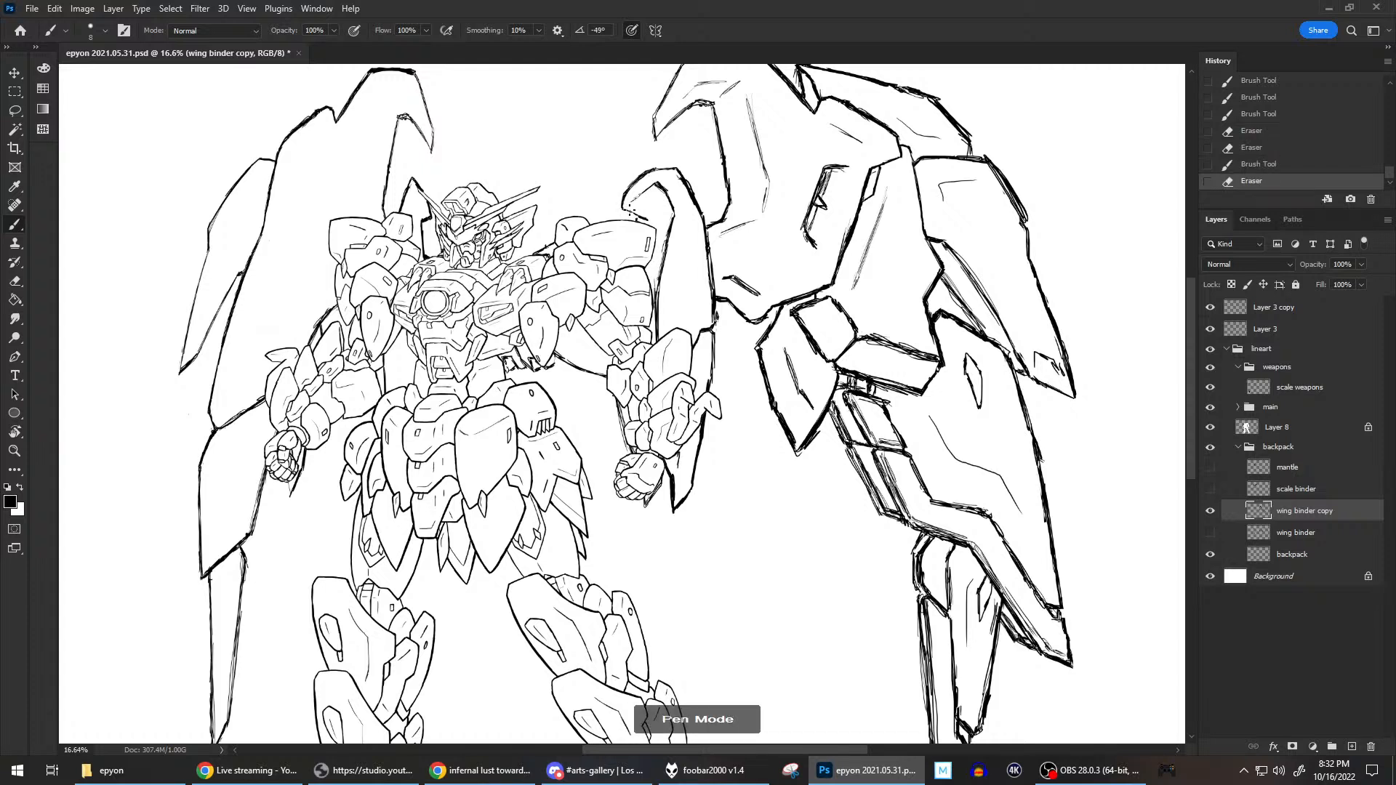
mouse_move(636, 212)
left_mouse_down()
mouse_move(647, 221)
mouse_move(647, 190)
left_mouse_up()
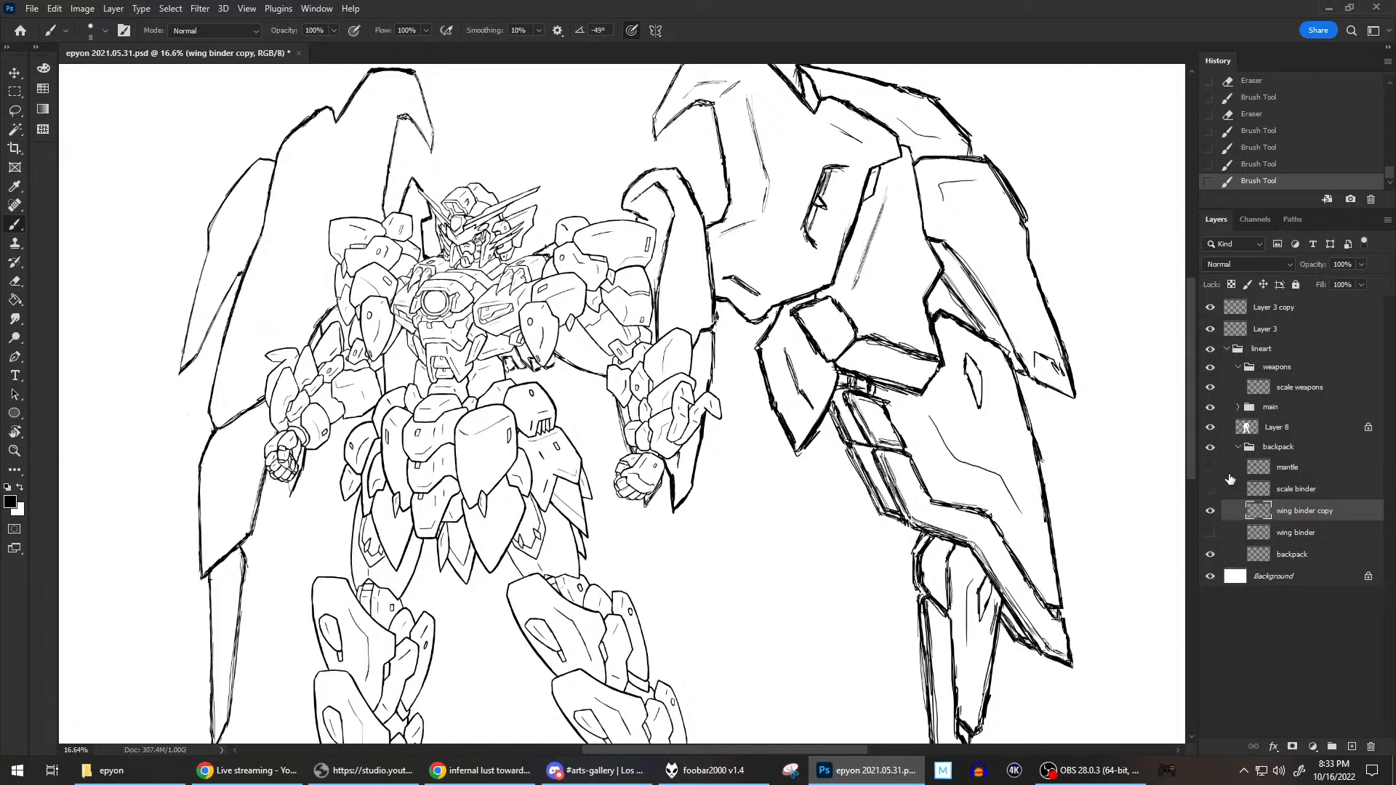
Hide the main figure group and Layer 8 to leave the backpack and wing binders exposed.
left_click(1210, 406)
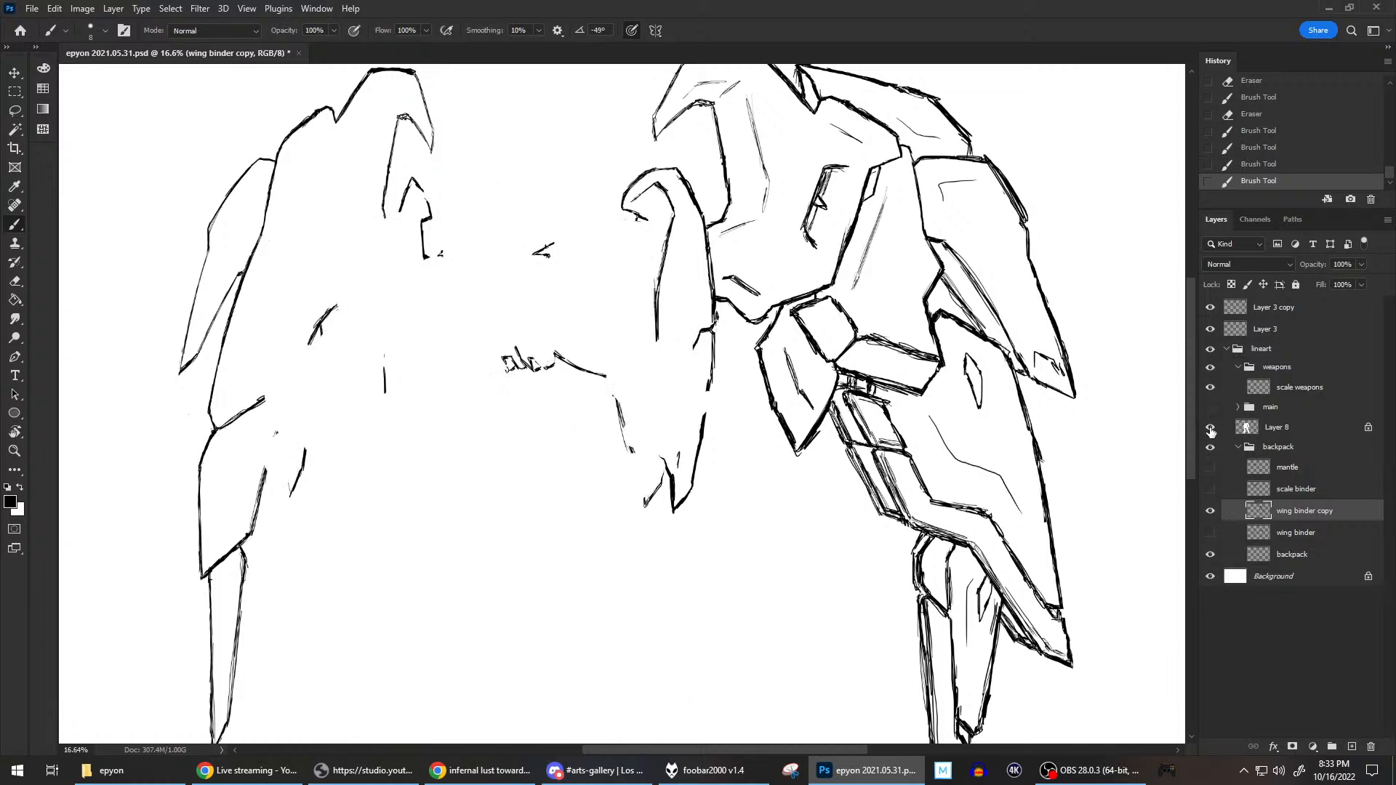
left_click(1210, 429)
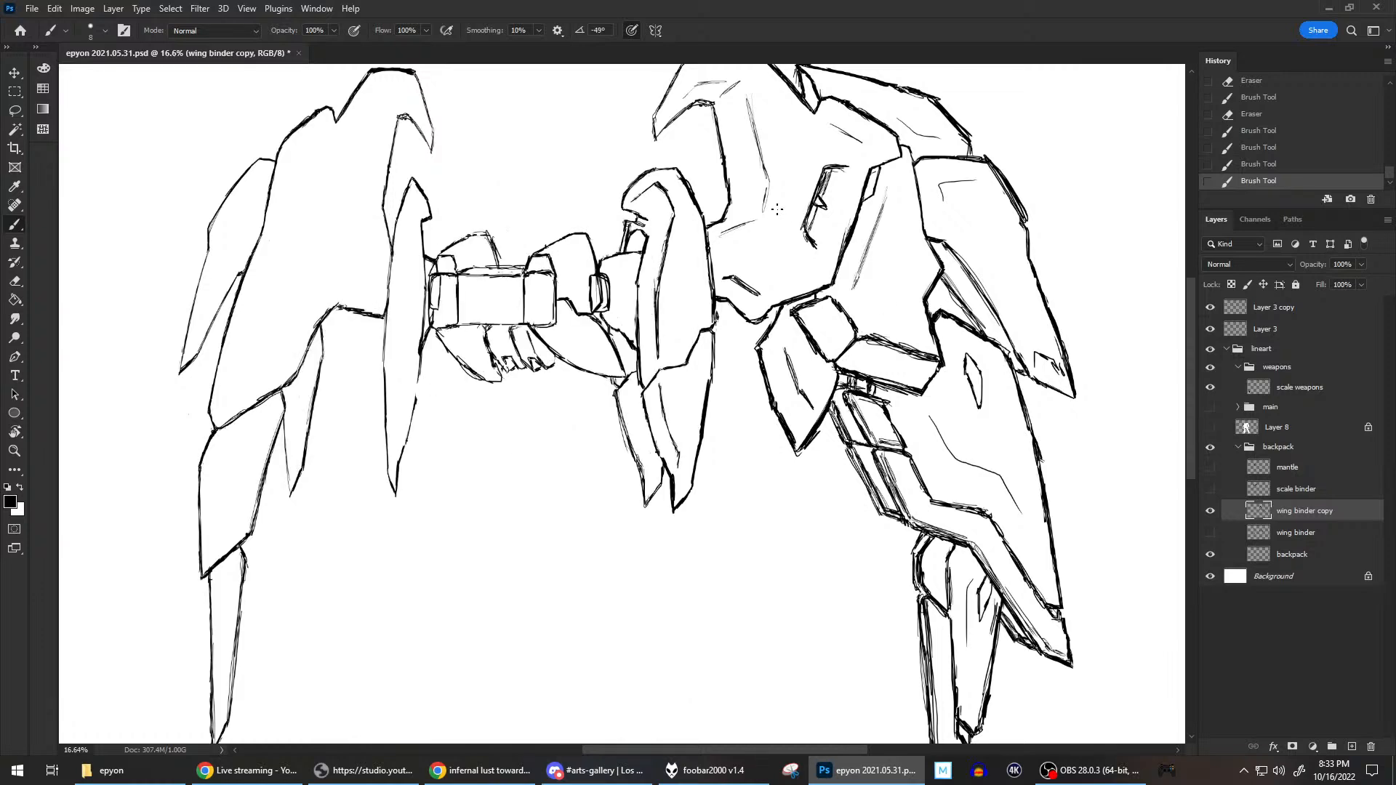
Erase the rough connector lines beneath the blade's hooked head and brush a rounded outline for that joint.
scroll(706, 223, "up", 3)
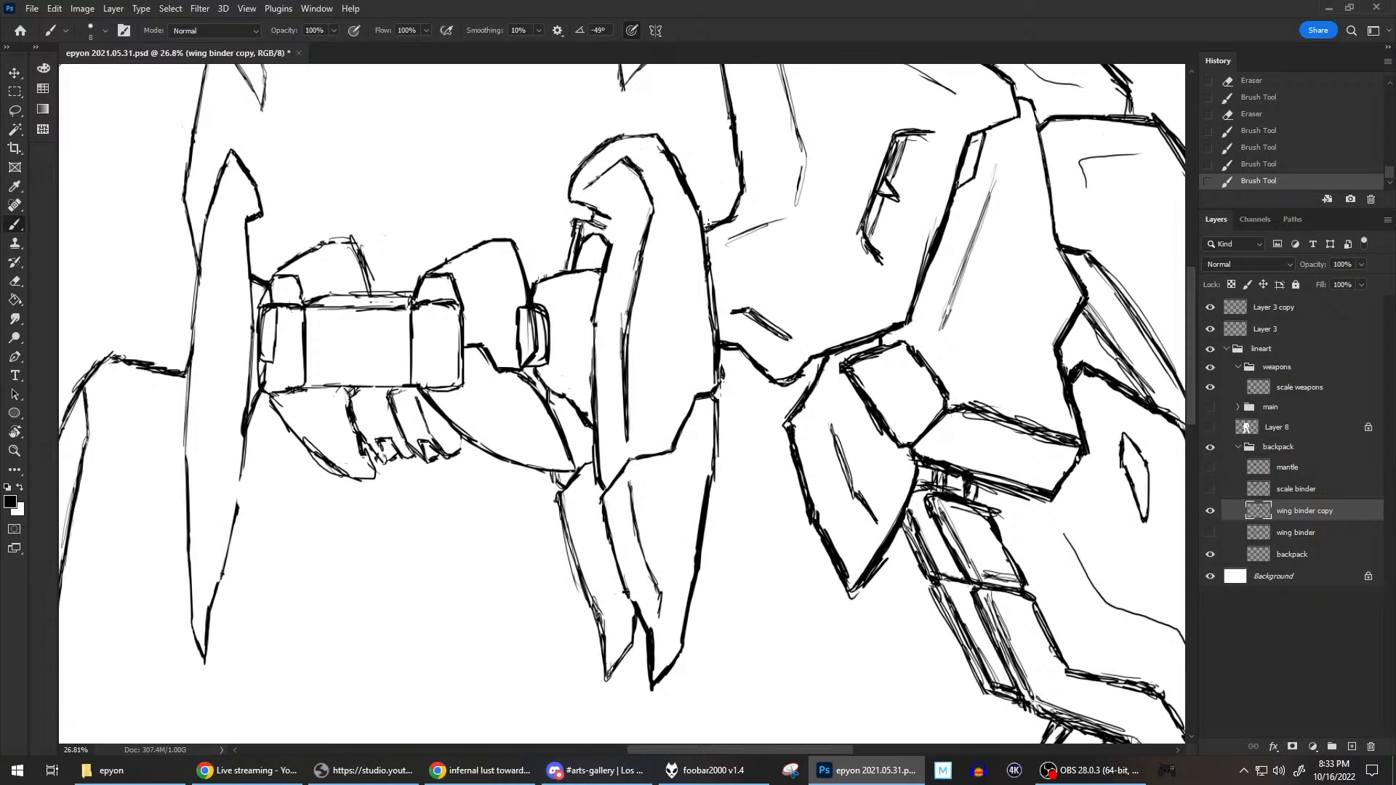
left_click_drag(582, 232, 567, 243)
mouse_move(582, 222)
left_mouse_down()
mouse_move(580, 240)
mouse_move(594, 221)
mouse_move(611, 243)
mouse_move(588, 232)
mouse_move(575, 262)
mouse_move(622, 244)
mouse_move(609, 259)
left_mouse_up()
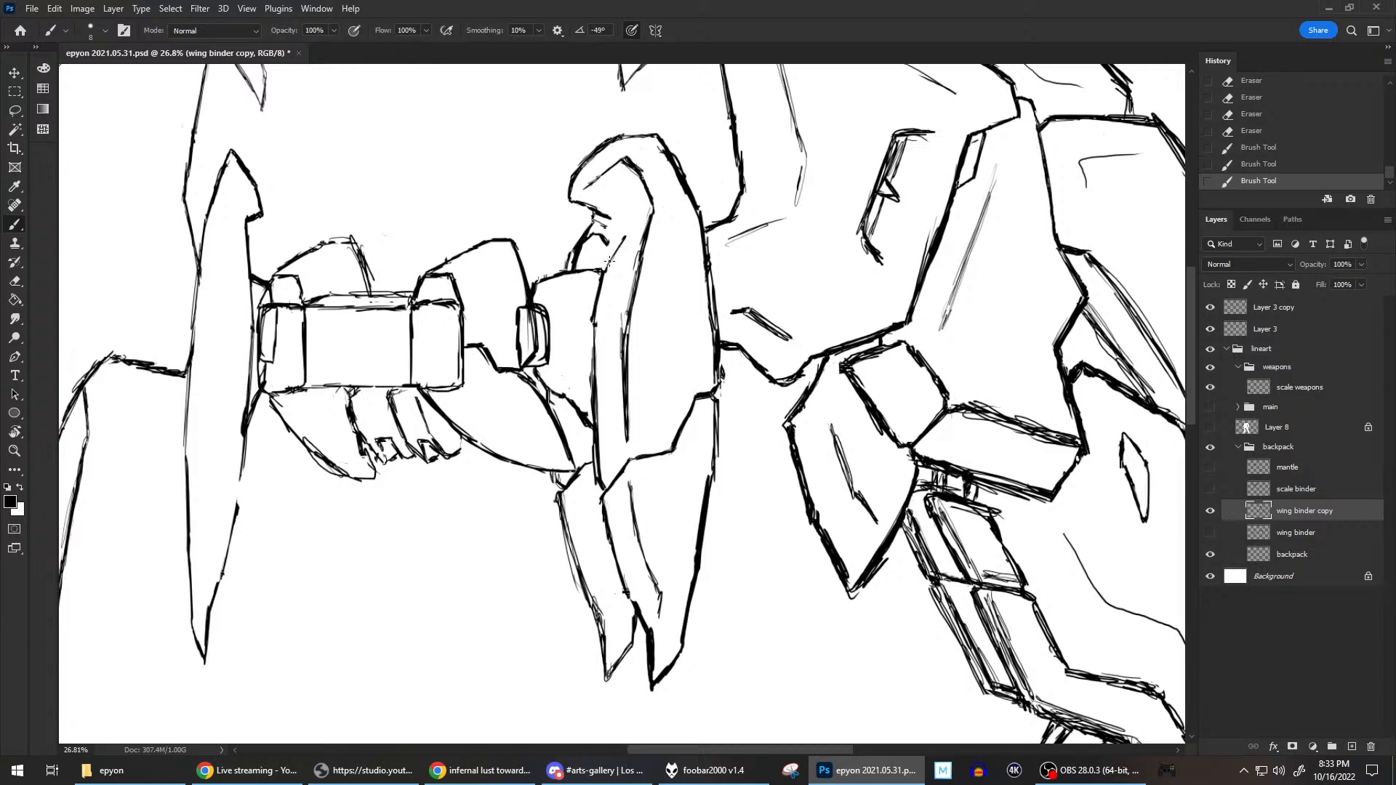
key("e")
mouse_move(595, 219)
left_mouse_down()
mouse_move(586, 246)
mouse_move(611, 227)
mouse_move(620, 244)
mouse_move(625, 233)
mouse_move(602, 240)
mouse_move(619, 240)
left_mouse_up()
key("e")
key("e")
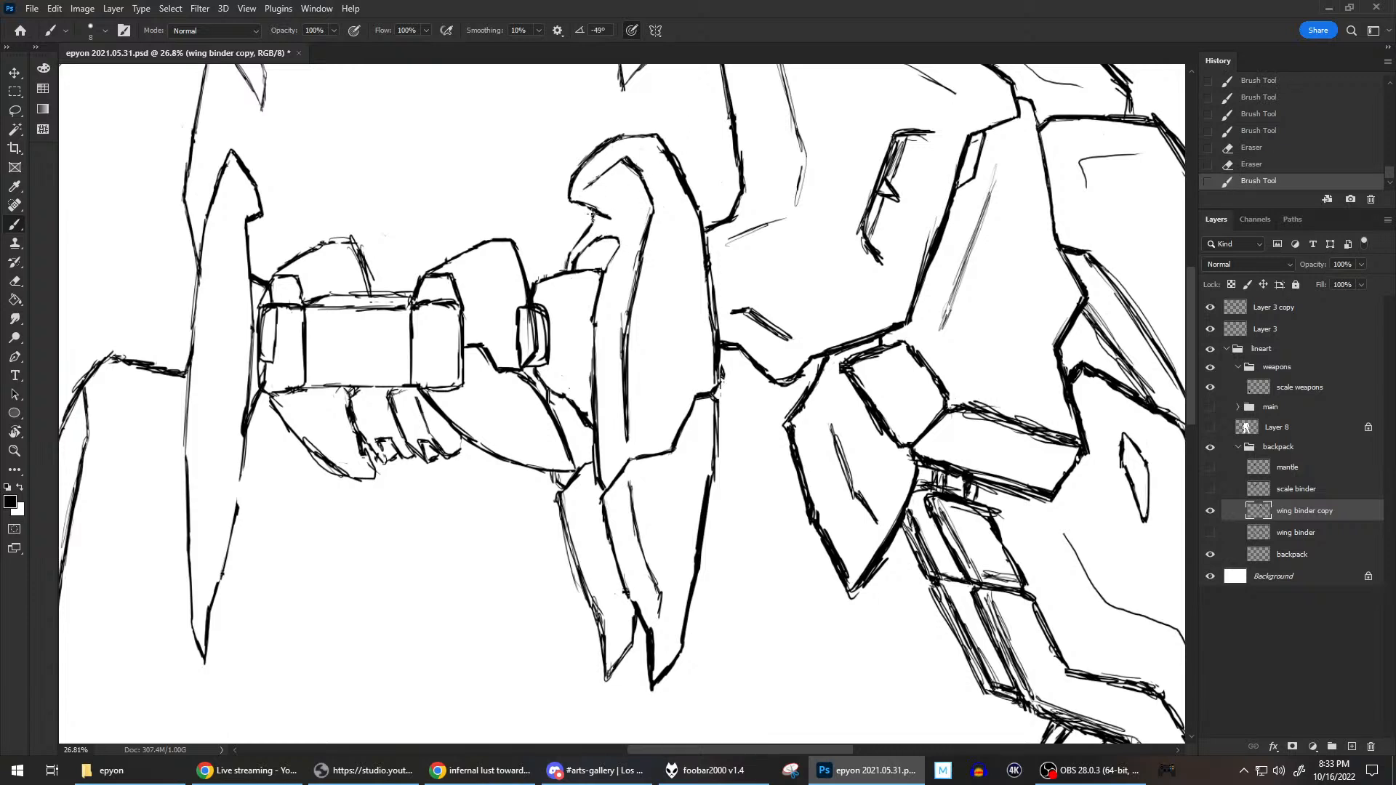
Clean up the underside of the hooked tip and redraw the curved connector edge leading down from it.
key("e")
left_click_drag(594, 217, 589, 229)
key("e")
left_click_drag(604, 221, 564, 272)
key("e")
key("e")
Examine the blade's hooked head among the wing binders, briefly showing the main figure group and Layer 8 for comparison.
scroll(704, 231, "down", 2)
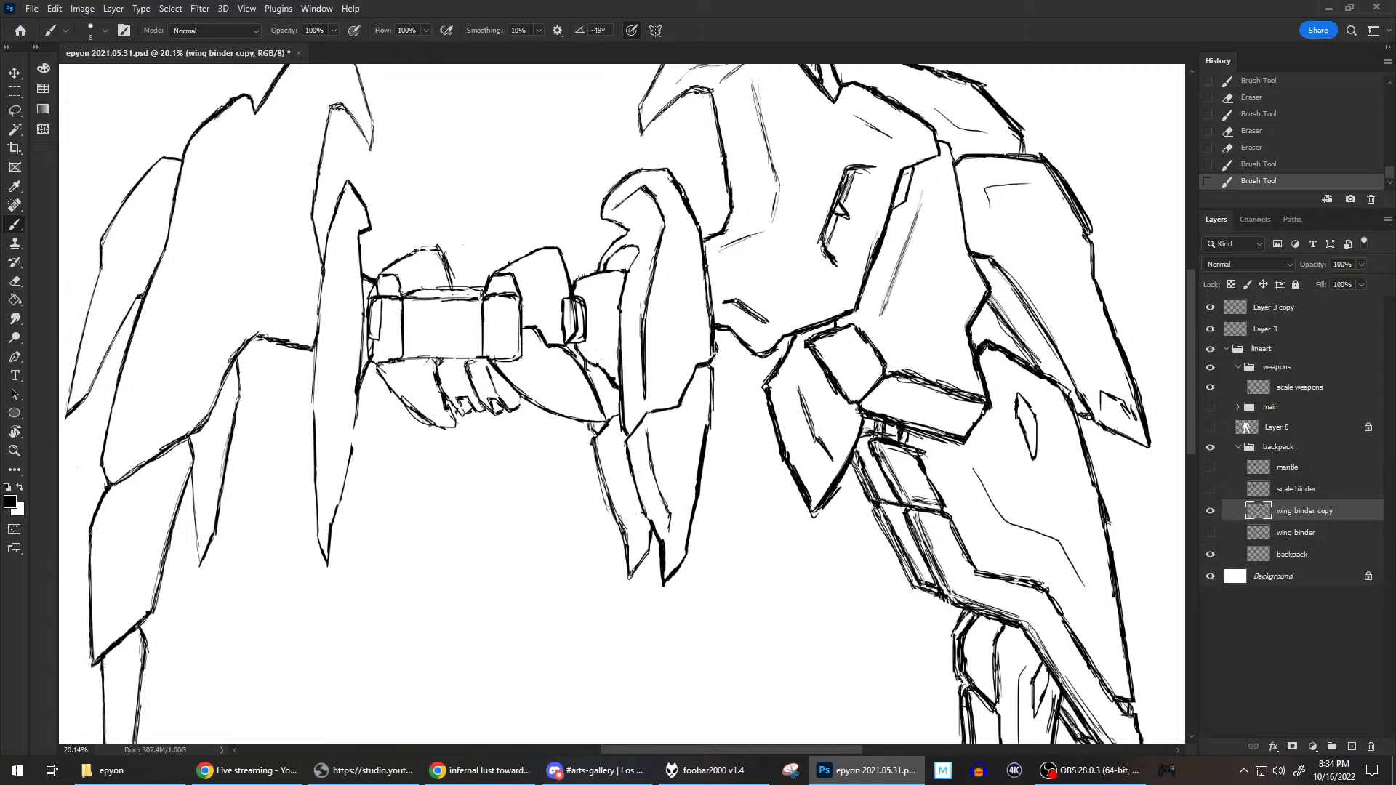
scroll(684, 194, "down", 2)
scroll(684, 195, "up", 2)
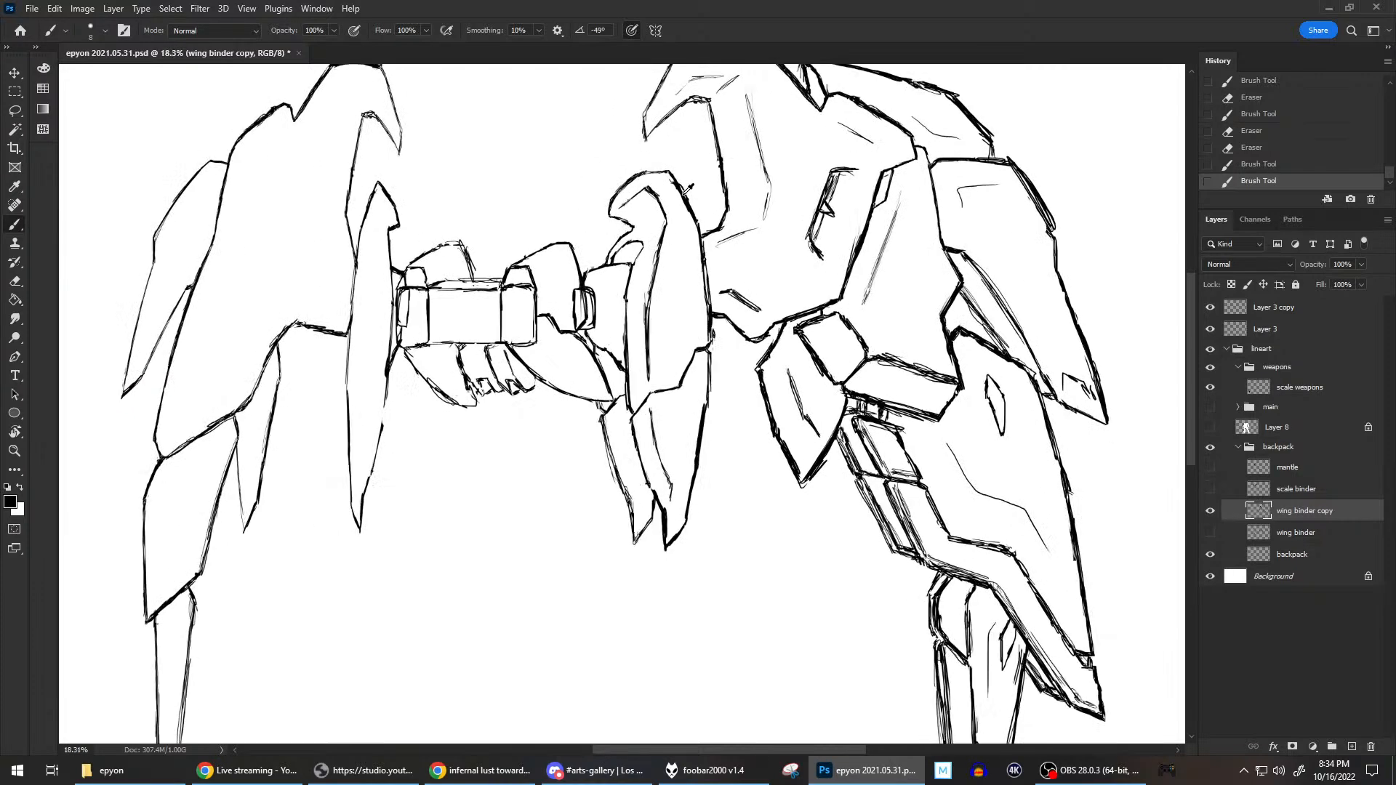
scroll(674, 219, "down", 2)
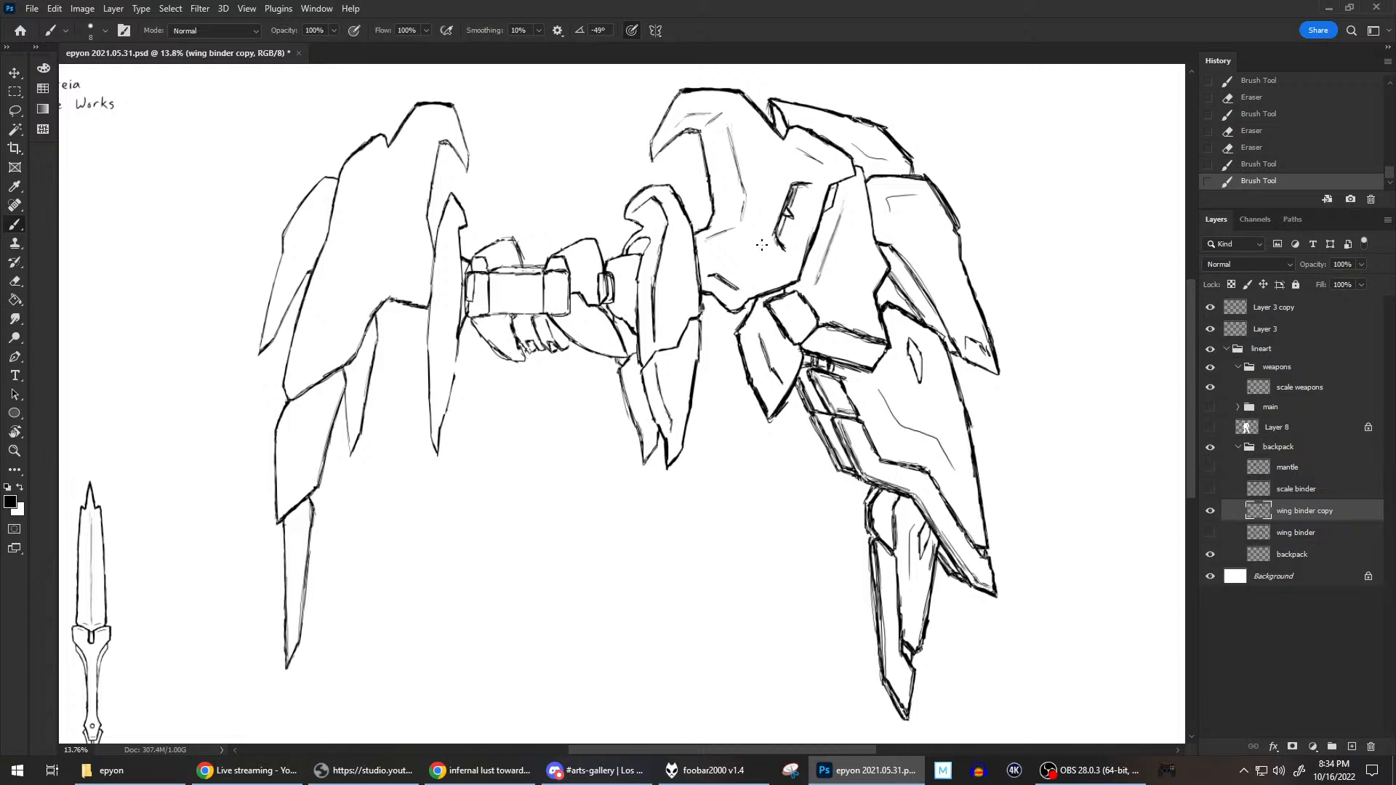
scroll(696, 234, "up", 4)
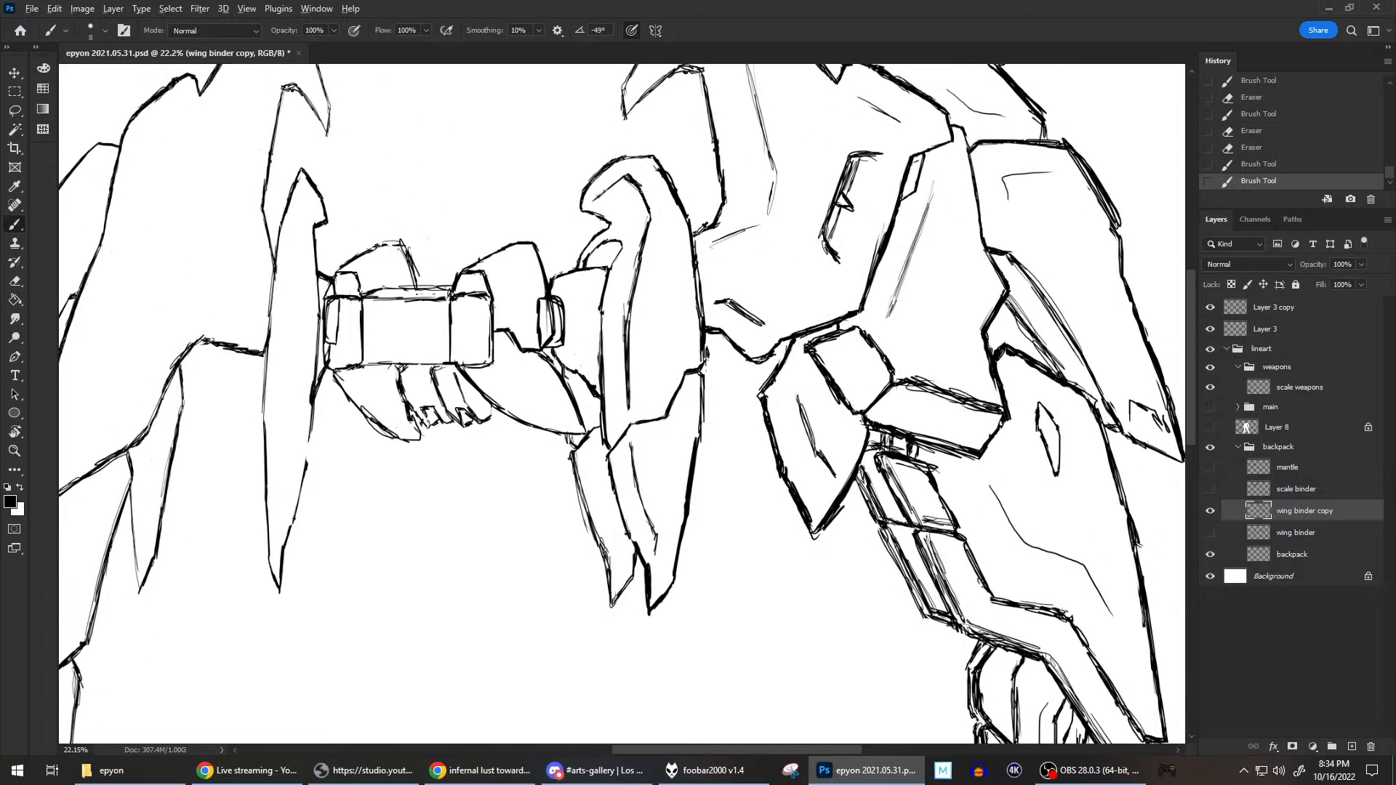
left_click_drag(653, 178, 854, 266)
scroll(920, 300, "up", 1)
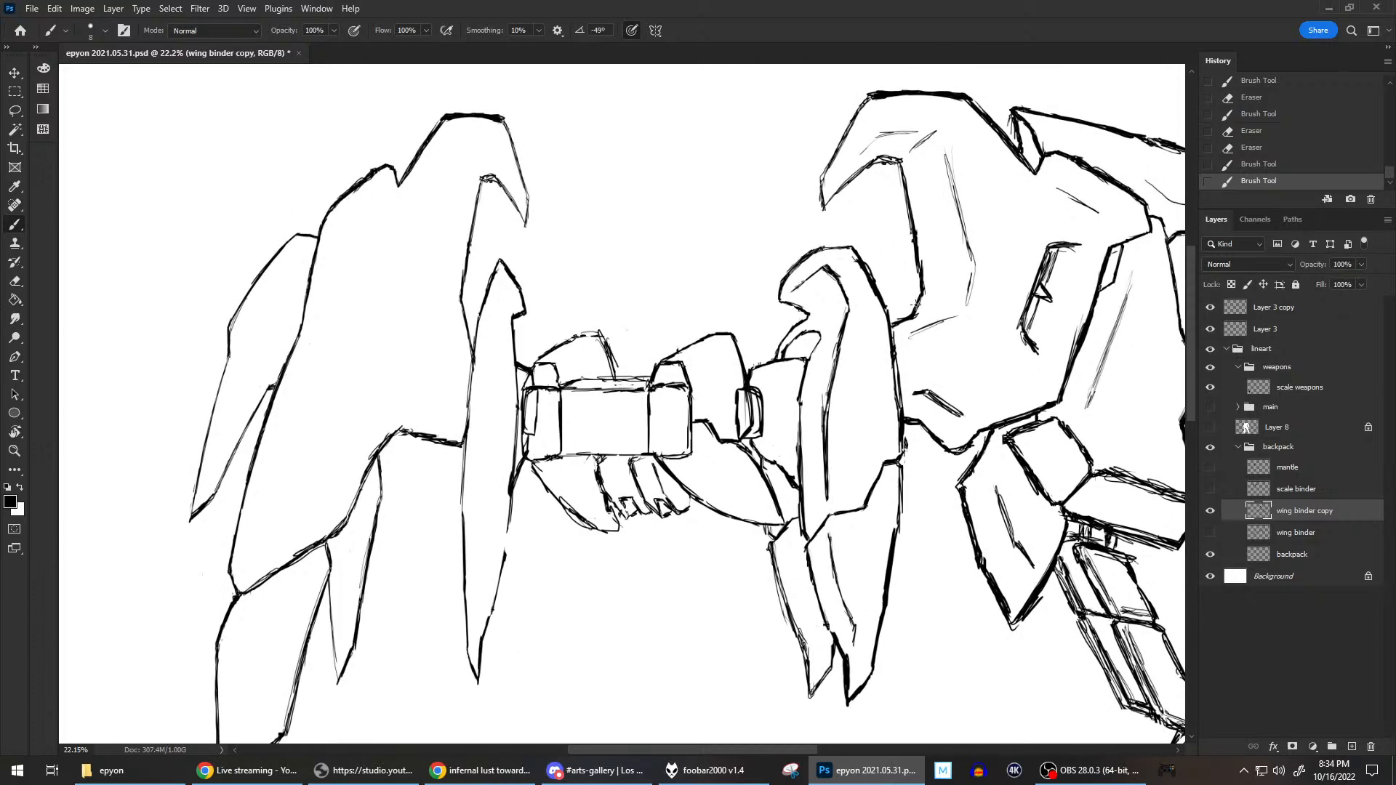
left_click(1210, 407)
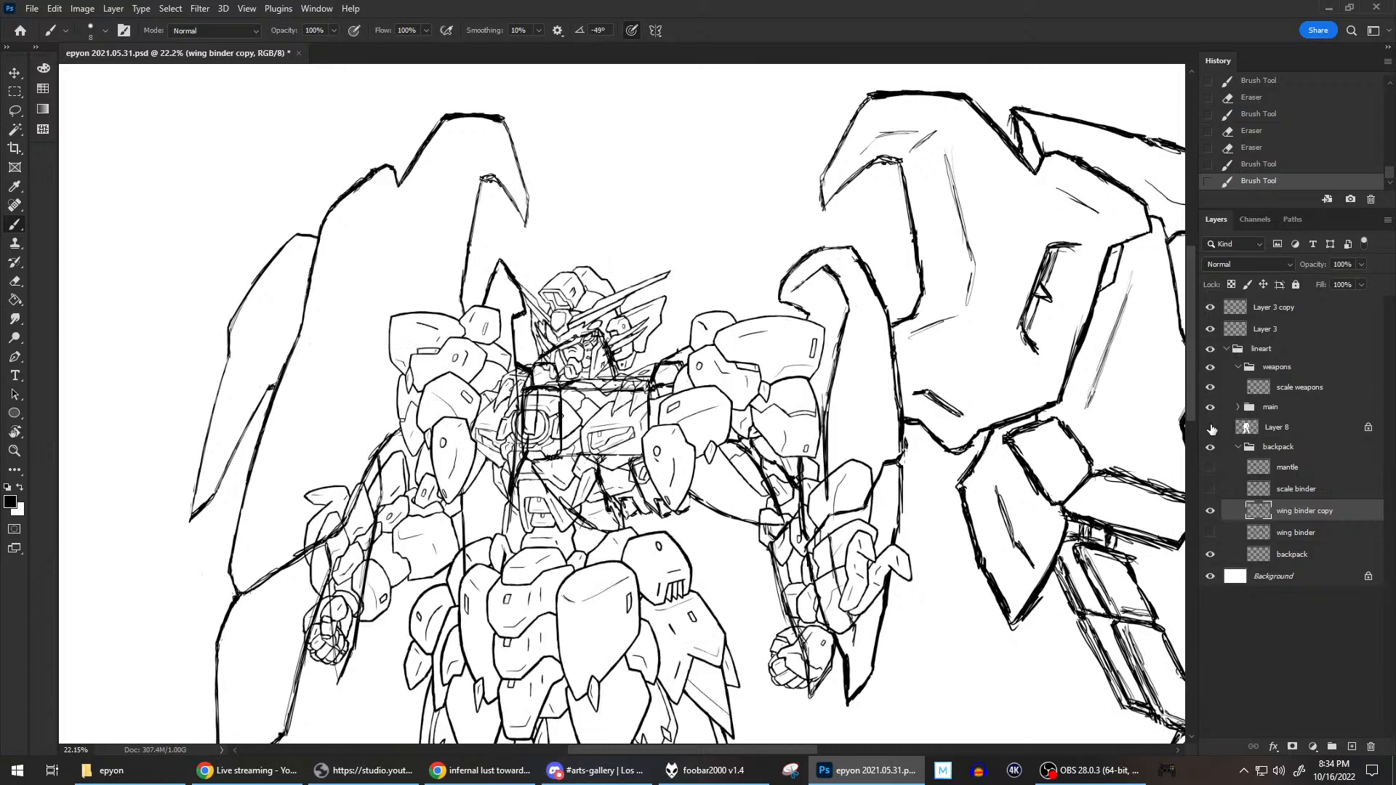
left_click(1210, 427)
left_click(1211, 427)
left_click(1210, 408)
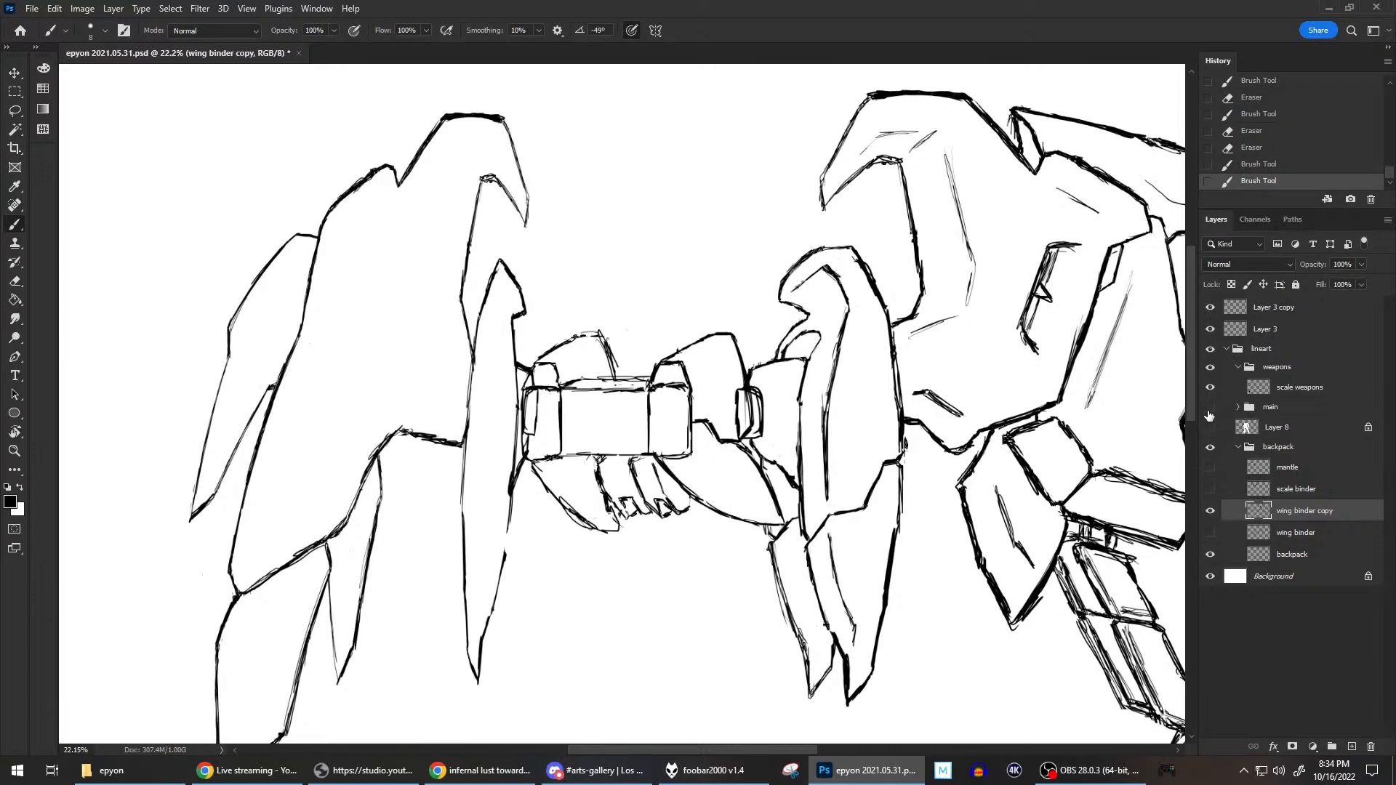
Replace the rounded hook of the blade's head with a longer, sharply pointed tip extending toward the backpack.
mouse_move(809, 318)
left_mouse_down()
mouse_move(798, 308)
mouse_move(817, 342)
left_mouse_up()
mouse_move(809, 277)
left_mouse_down()
mouse_move(826, 265)
mouse_move(845, 314)
mouse_move(847, 298)
mouse_move(801, 285)
mouse_move(784, 307)
mouse_move(831, 270)
mouse_move(792, 305)
mouse_move(776, 352)
mouse_move(779, 297)
mouse_move(784, 319)
mouse_move(769, 276)
mouse_move(777, 314)
mouse_move(806, 250)
mouse_move(849, 248)
mouse_move(752, 294)
mouse_move(813, 250)
left_mouse_up()
left_click_drag(751, 295, 802, 254)
key("grave")
left_click_drag(777, 303, 816, 255)
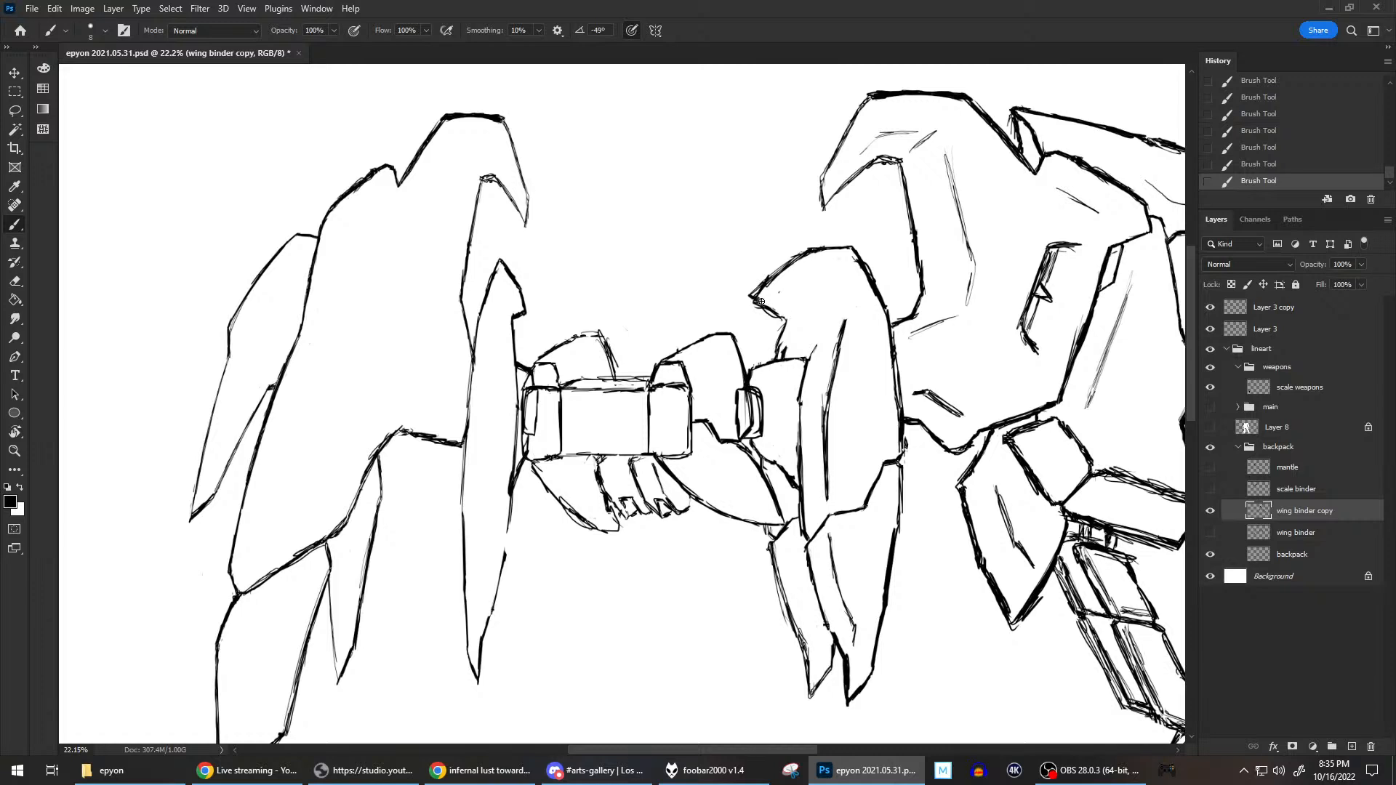
Brush the pointed head's underside, angular inner contour lines and the small connector beneath it, erasing stray marks.
left_click_drag(760, 296, 779, 293)
key("grave")
mouse_move(780, 359)
left_mouse_down()
mouse_move(813, 332)
mouse_move(809, 356)
mouse_move(805, 324)
mouse_move(769, 300)
mouse_move(798, 271)
mouse_move(781, 306)
mouse_move(792, 277)
mouse_move(773, 295)
mouse_move(837, 248)
mouse_move(811, 261)
mouse_move(835, 252)
mouse_move(806, 295)
mouse_move(827, 306)
left_mouse_up()
mouse_move(846, 258)
left_mouse_down()
mouse_move(809, 292)
mouse_move(842, 247)
left_mouse_up()
key("e")
mouse_move(810, 299)
left_mouse_down()
mouse_move(845, 261)
mouse_move(833, 308)
left_mouse_up()
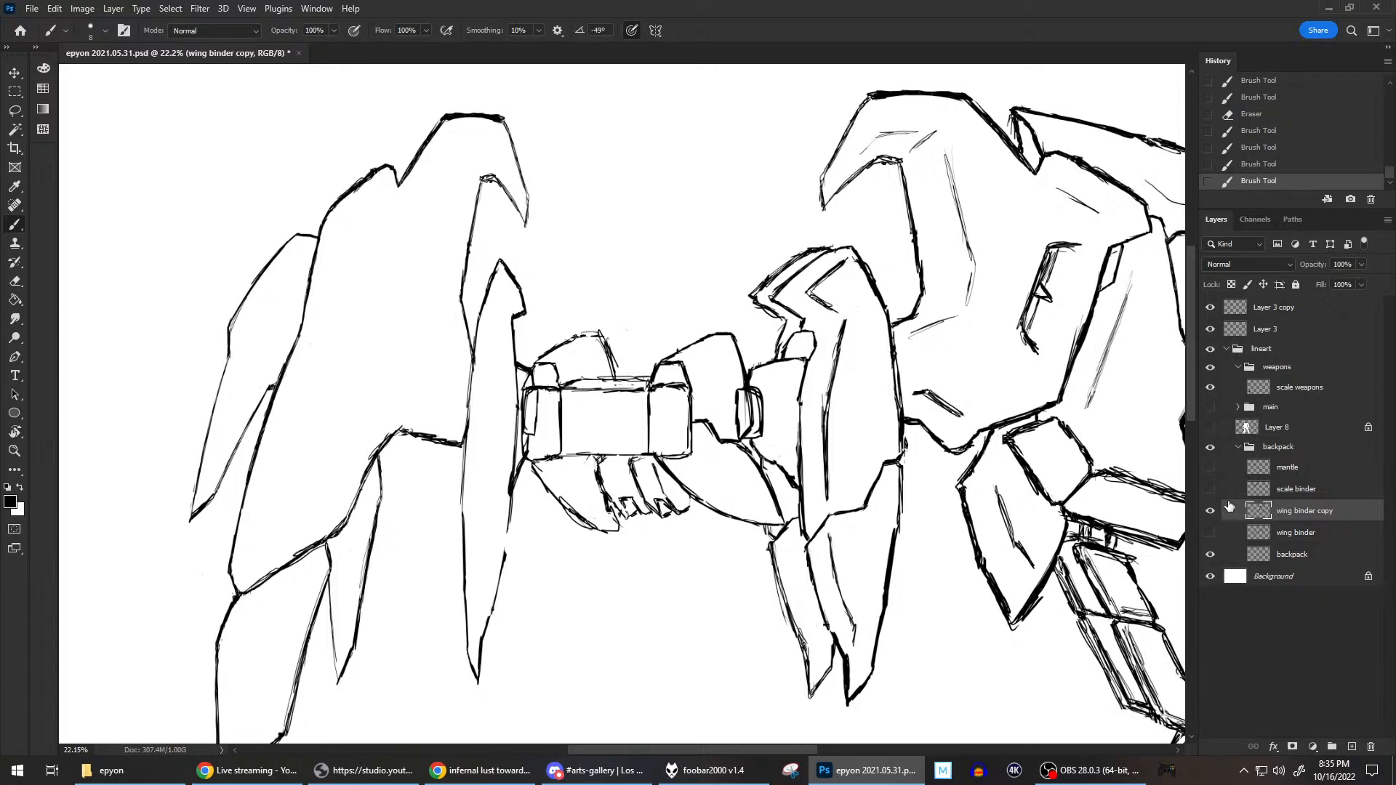
Show the main figure group and Layer 8 and examine the reshaped blade head against the whole figure.
left_click(1209, 406)
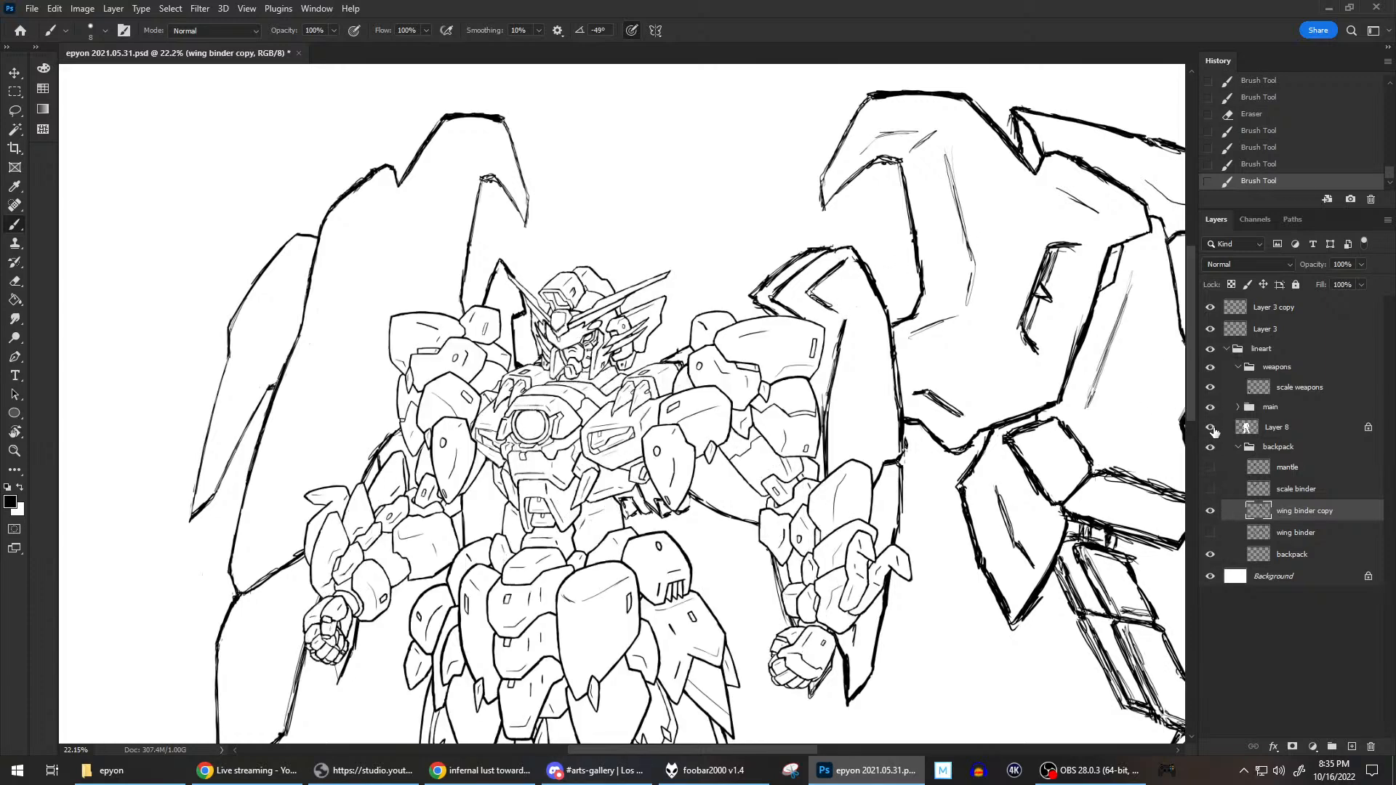
scroll(1075, 277, "down", 2)
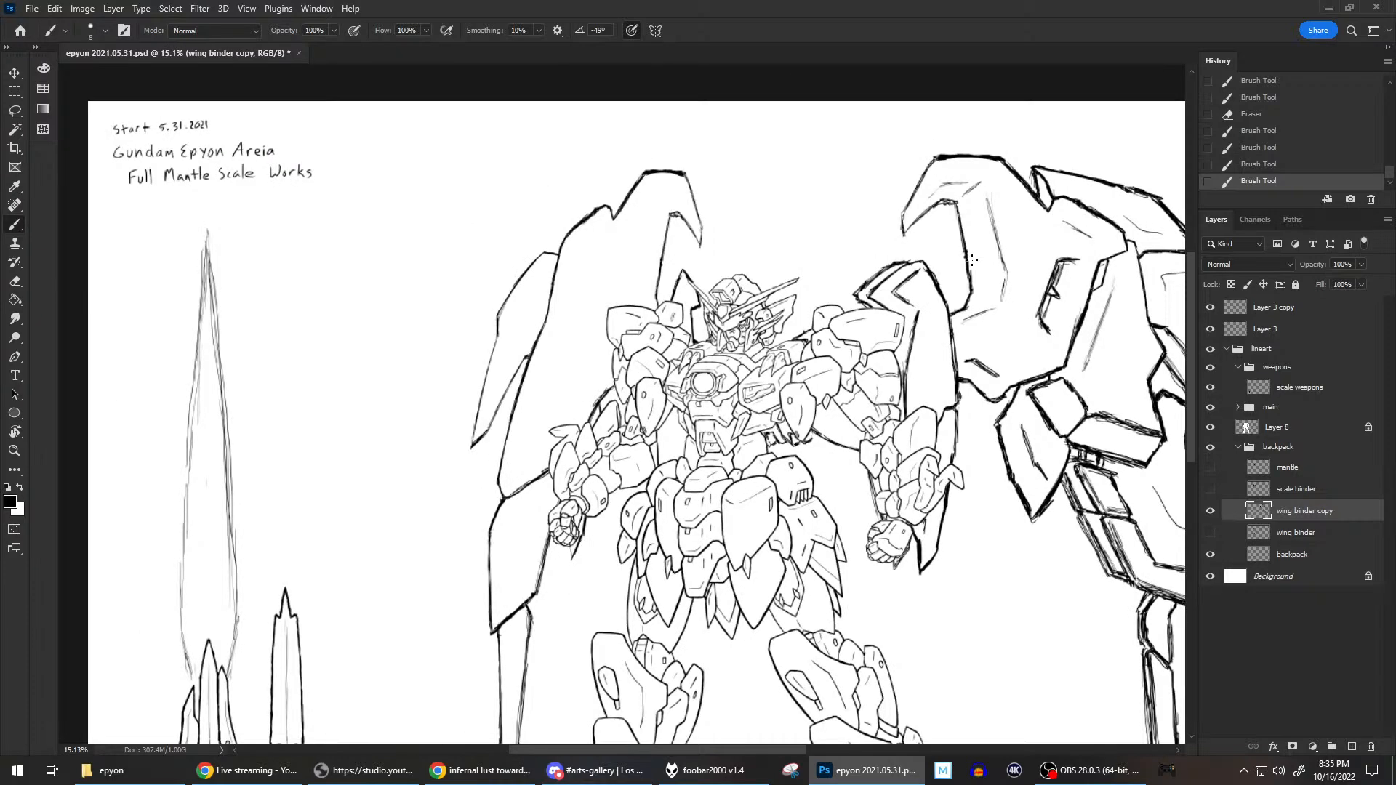
scroll(972, 260, "down", 2)
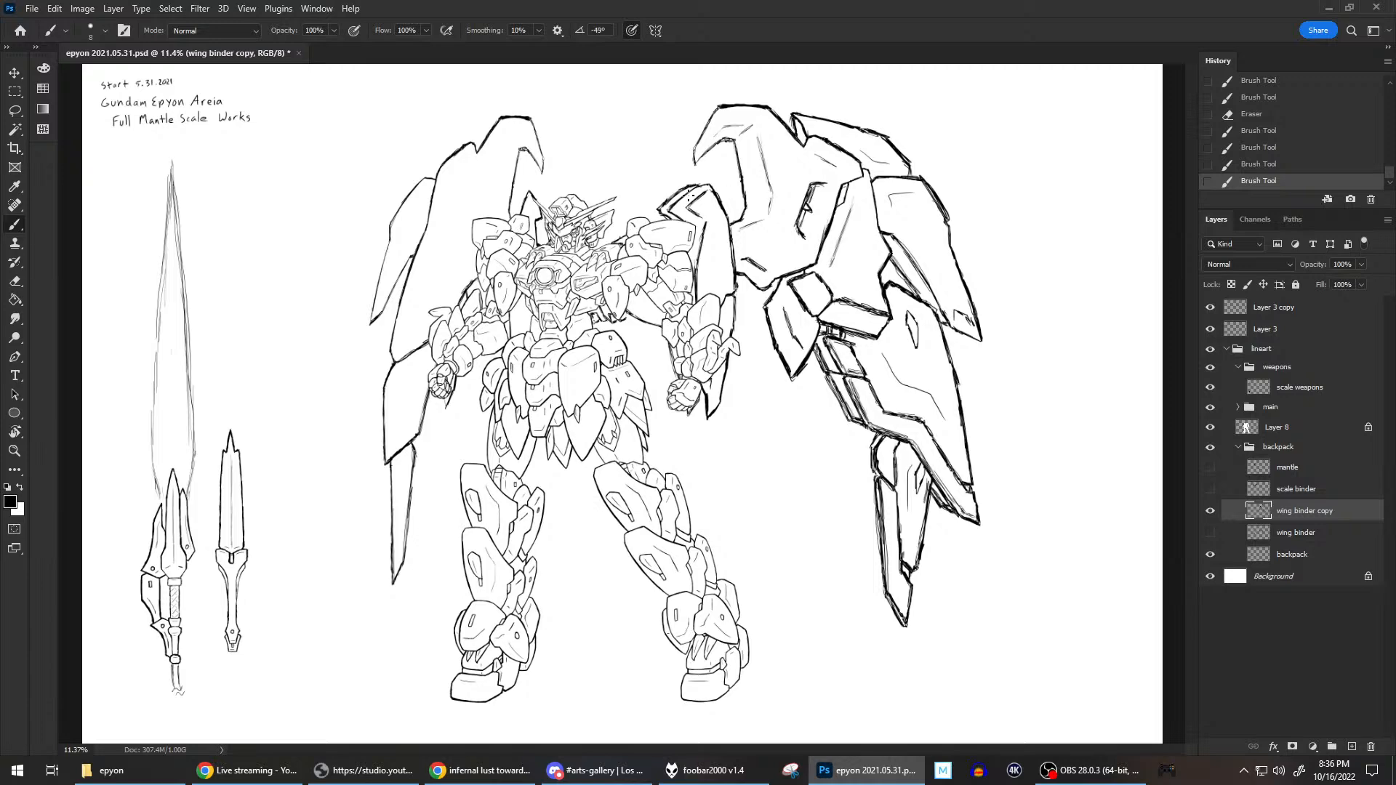
scroll(805, 225, "up", 2)
scroll(805, 225, "down", 2)
scroll(711, 169, "up", 2)
scroll(710, 167, "up", 1)
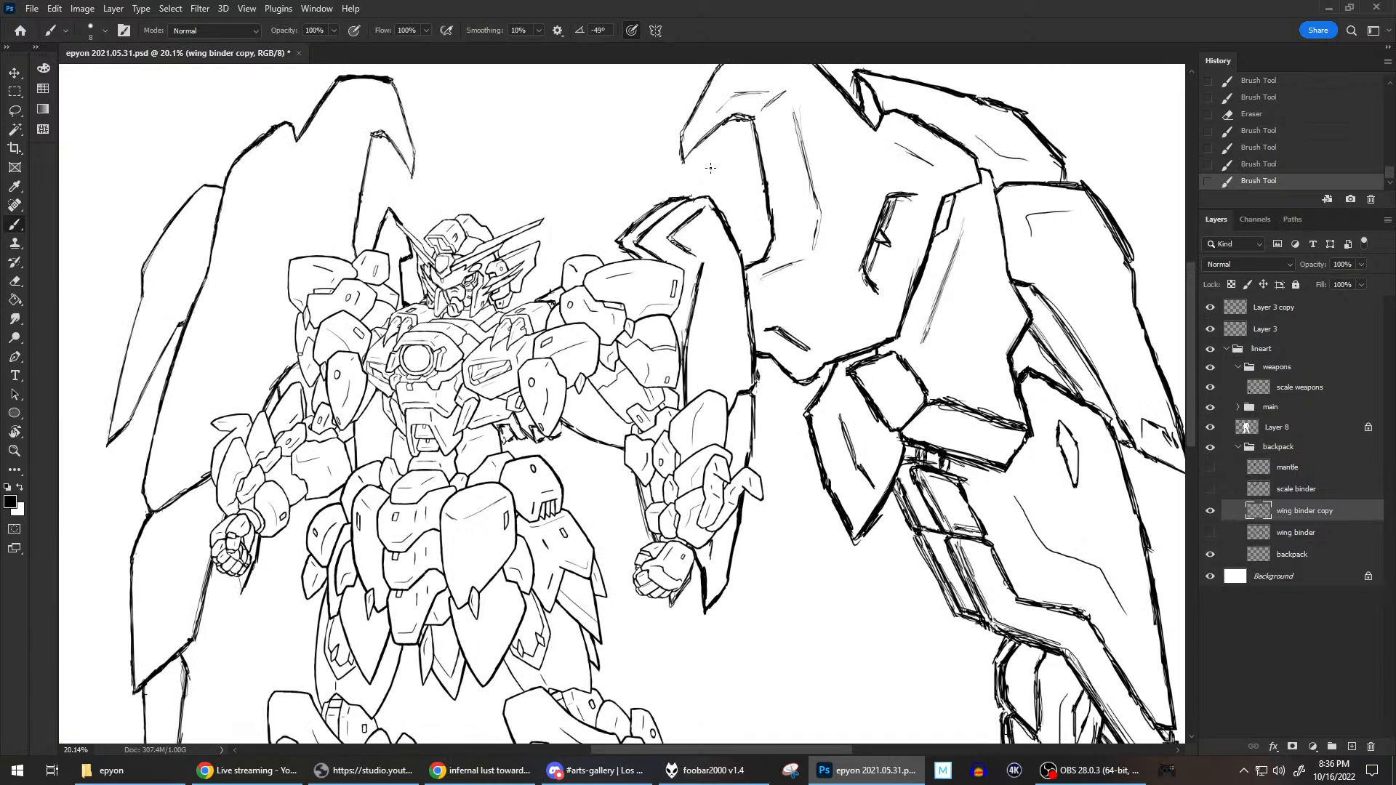
Refine the inner contour of the blade's pointed head, redrawing its angled lines and strengthening the peak.
left_click_drag(664, 241, 702, 209)
mouse_move(682, 223)
left_mouse_down()
mouse_move(658, 240)
mouse_move(685, 221)
mouse_move(663, 236)
mouse_move(689, 252)
mouse_move(670, 236)
mouse_move(695, 218)
mouse_move(671, 236)
mouse_move(689, 252)
mouse_move(670, 234)
mouse_move(656, 249)
mouse_move(684, 256)
left_mouse_up()
key("e")
key("b")
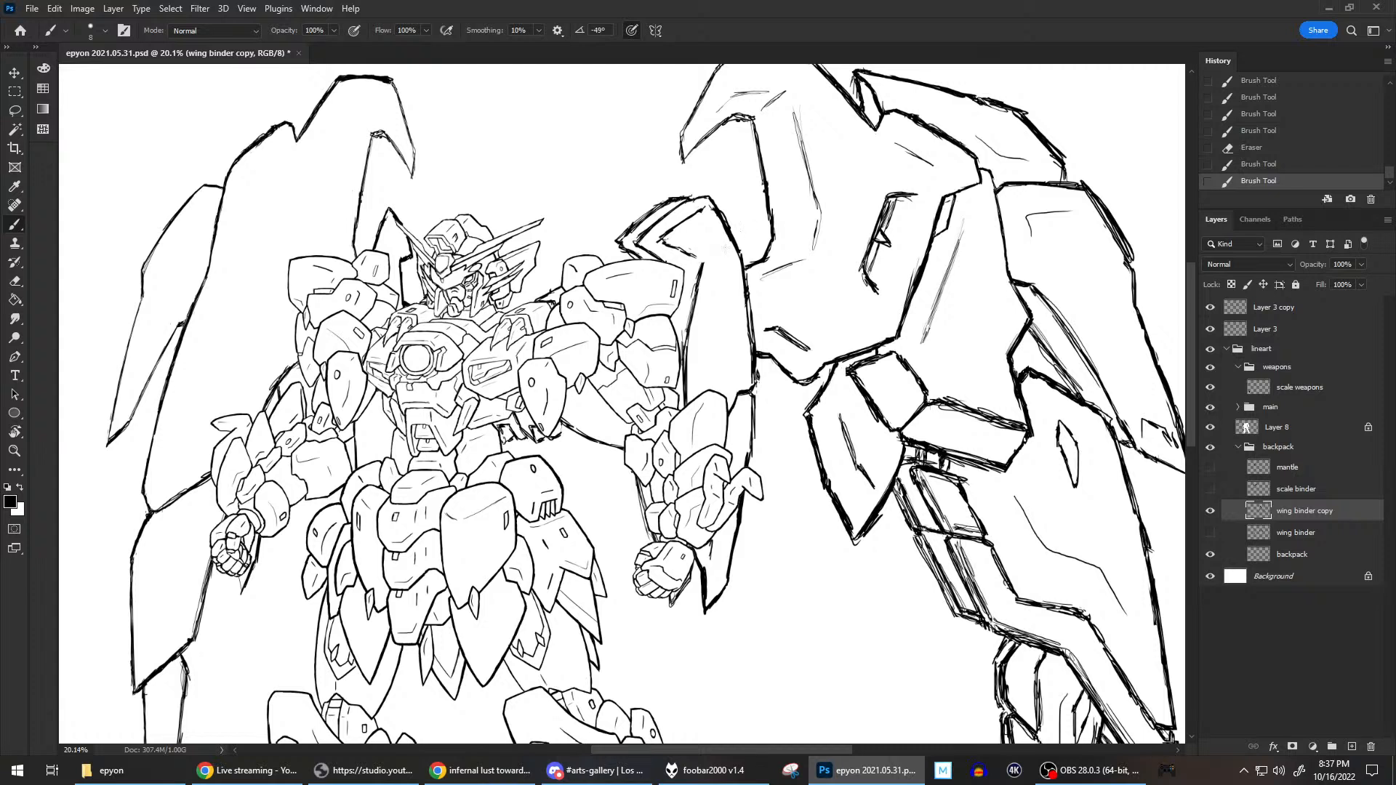
left_click_drag(697, 197, 714, 194)
left_click_drag(670, 245, 695, 259)
Draw a narrow slot detail on the blade's upper face beside the forearm, clean up its lines, and save the drawing.
scroll(767, 317, "down", 2)
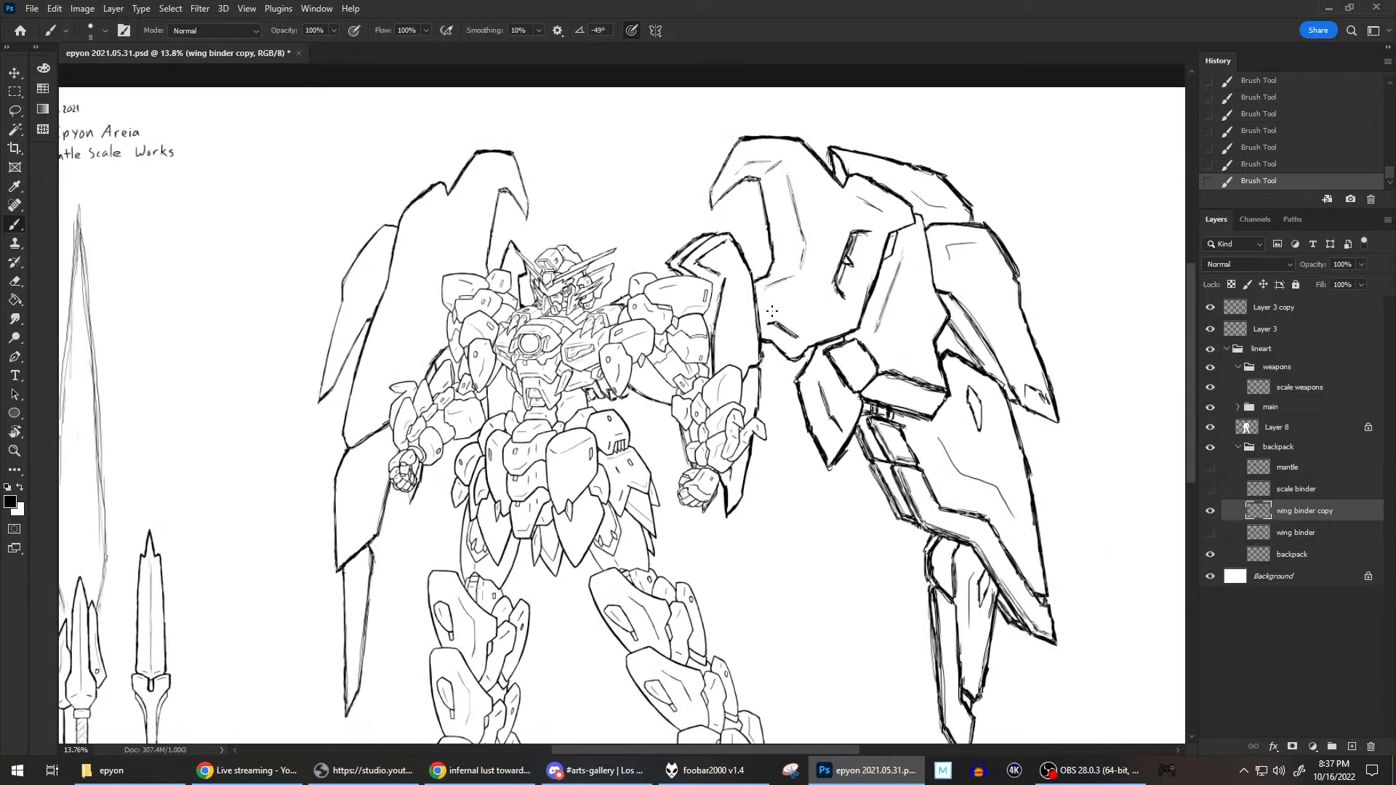
scroll(773, 305, "down", 1)
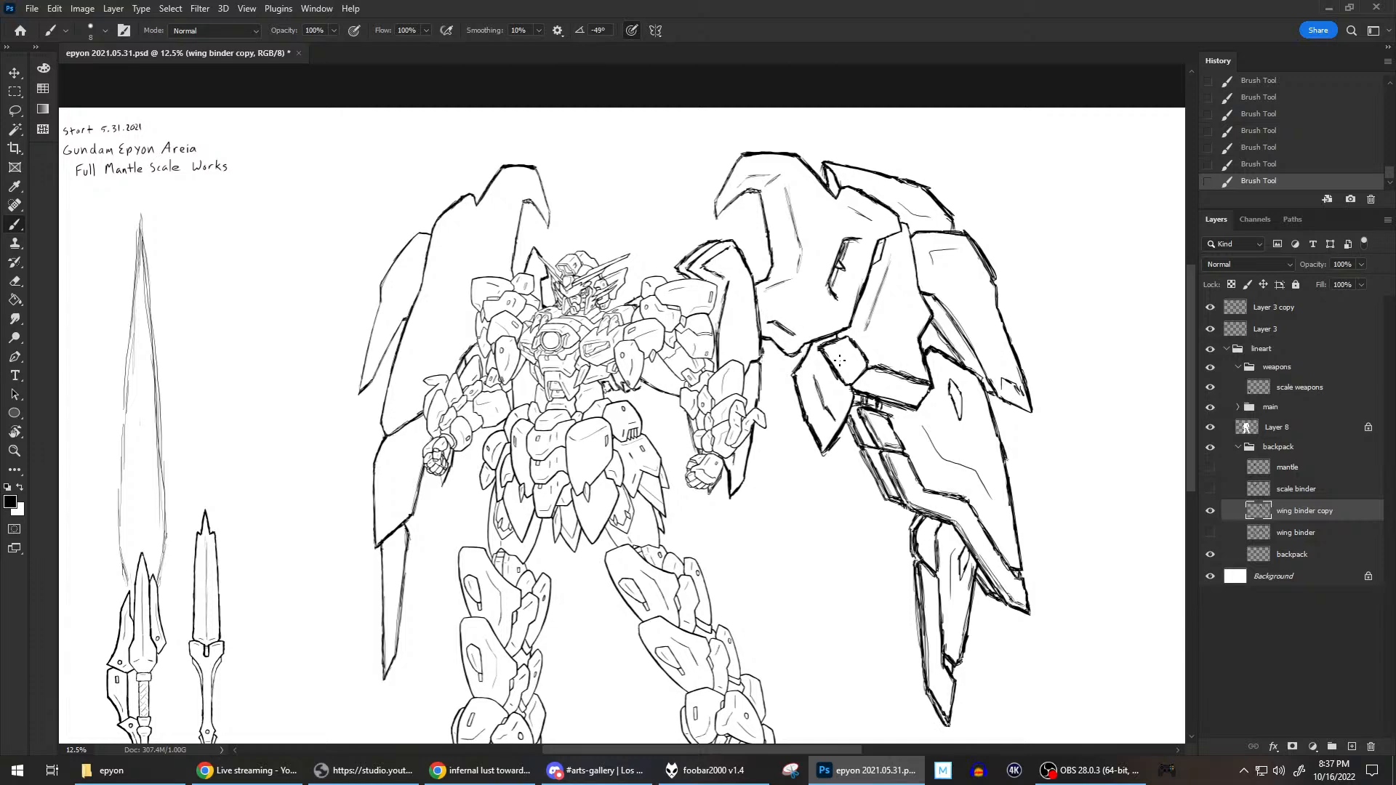
scroll(840, 360, "up", 1)
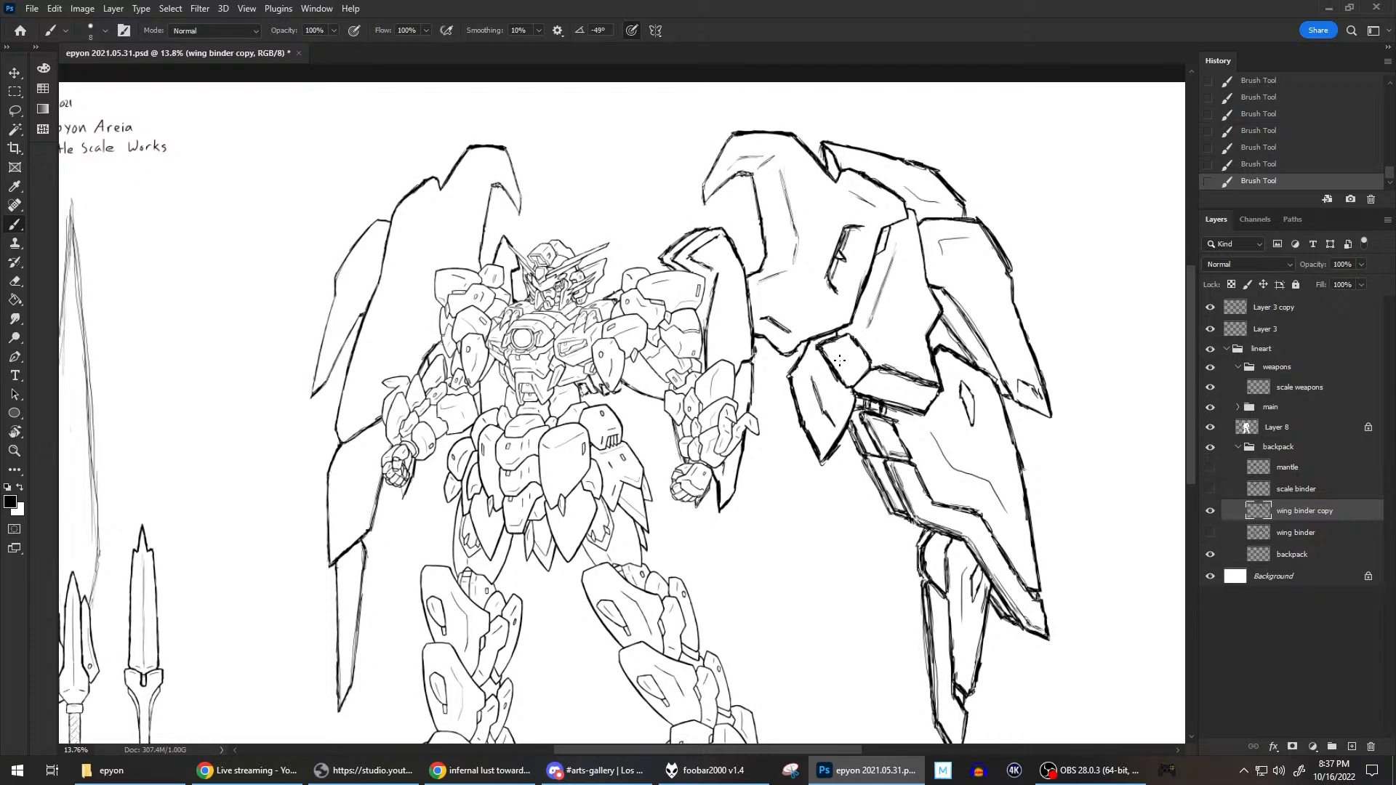
scroll(839, 360, "up", 1)
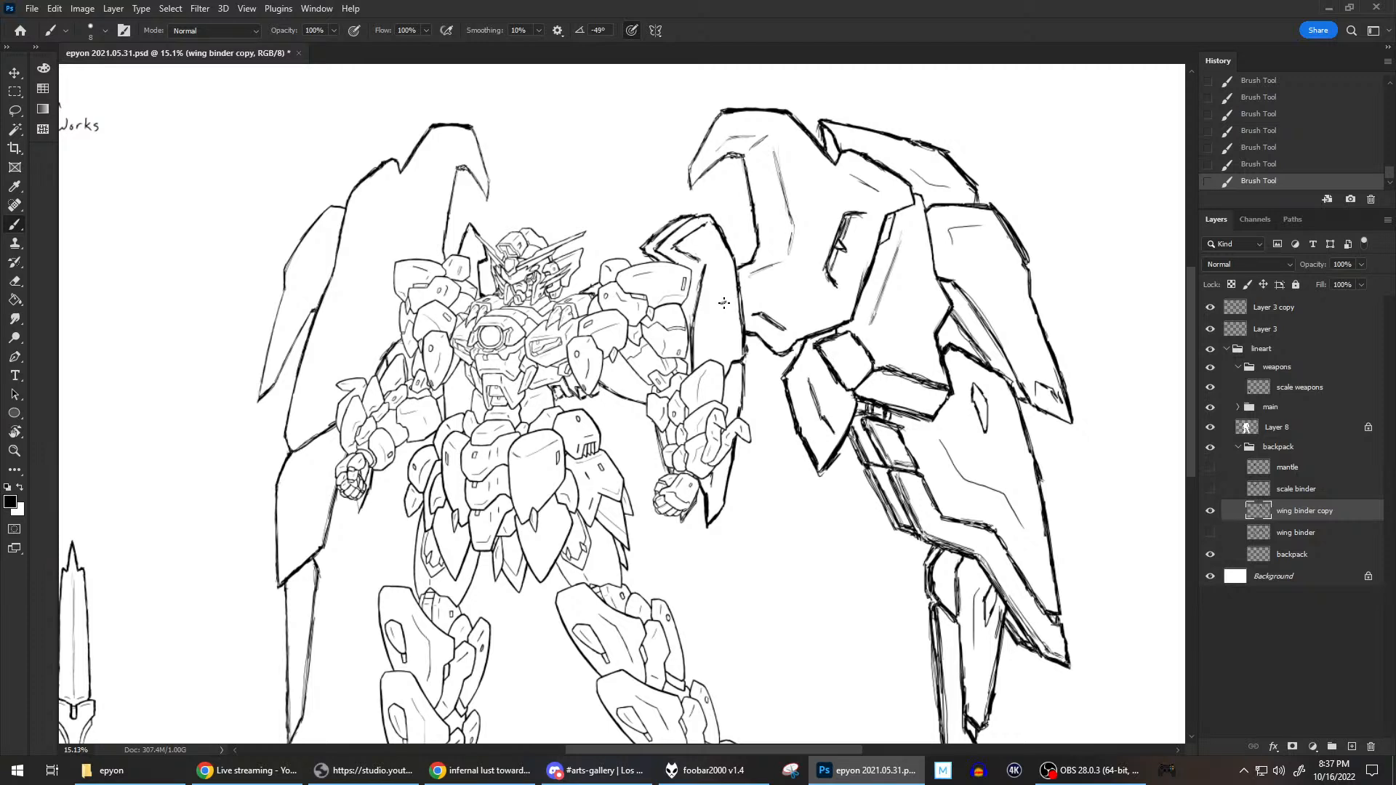
mouse_move(725, 302)
left_mouse_down()
mouse_move(721, 304)
mouse_move(717, 339)
mouse_move(718, 302)
mouse_move(715, 339)
mouse_move(730, 315)
left_mouse_up()
key("e")
left_click(727, 314)
key("e")
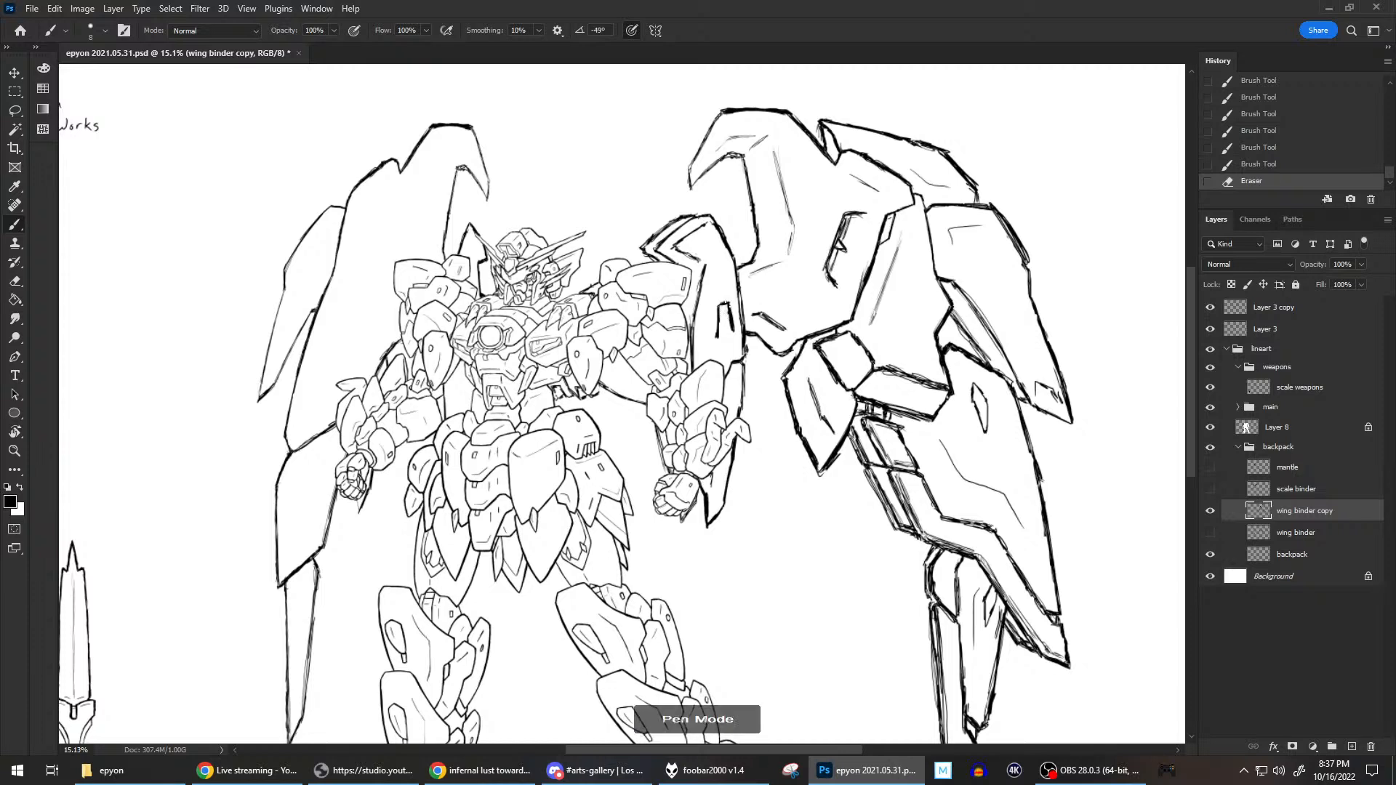
left_click_drag(729, 309, 730, 311)
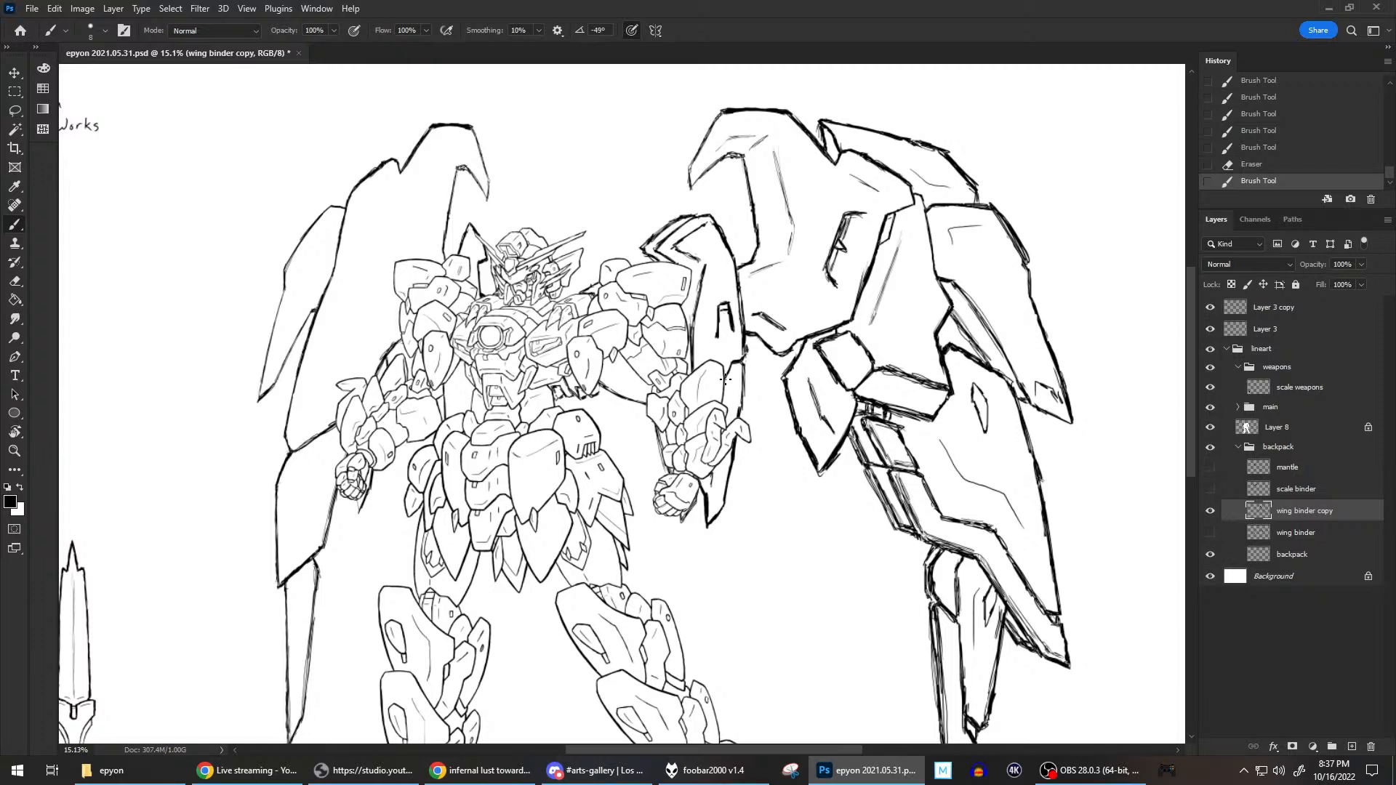
key("e")
key("e")
key("ctrl+s")
Hide the main figure group and Layer 8, check which lines belong to the backpack, and select the backpack layer.
scroll(872, 288, "down", 3)
scroll(843, 292, "up", 1)
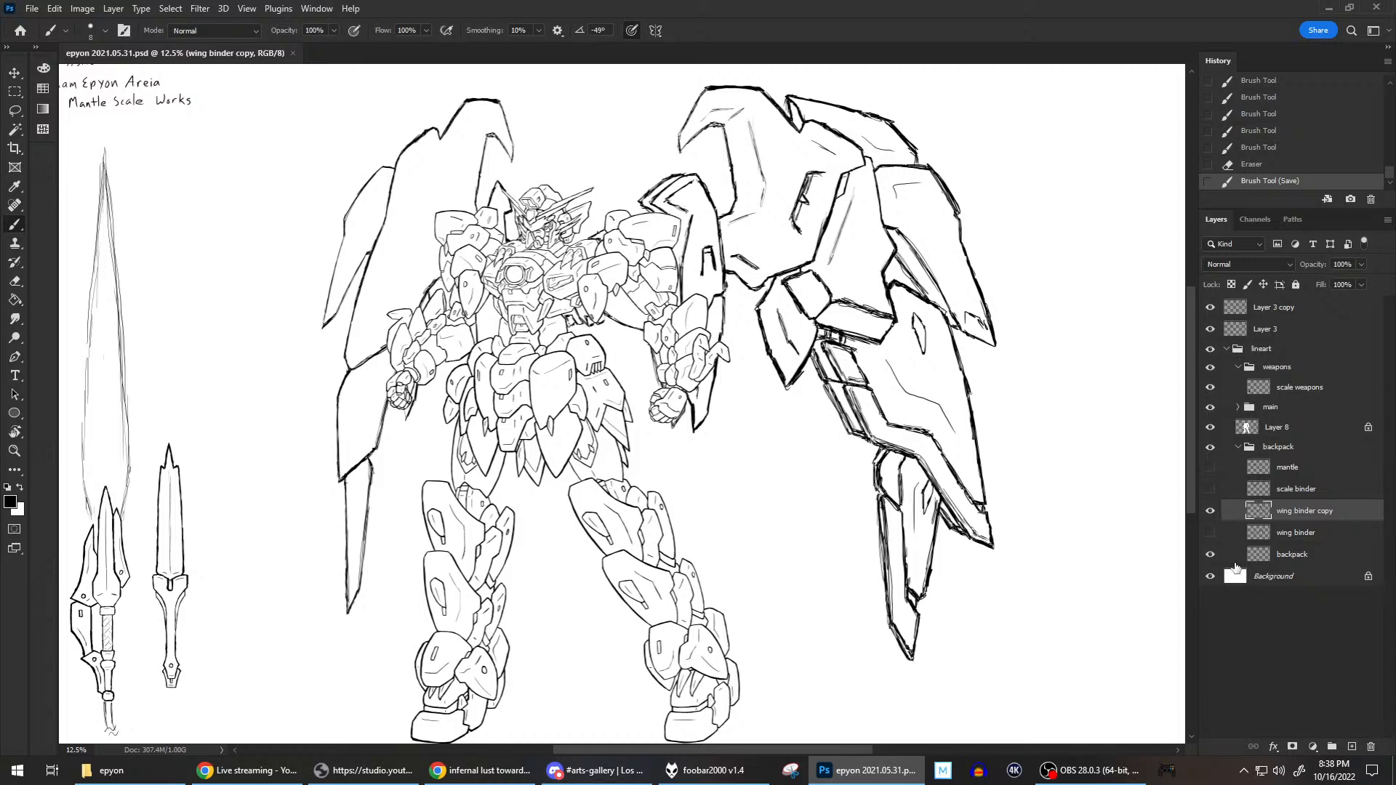
left_click(1211, 556)
left_click(1211, 556)
left_click(1210, 428)
left_click(1210, 407)
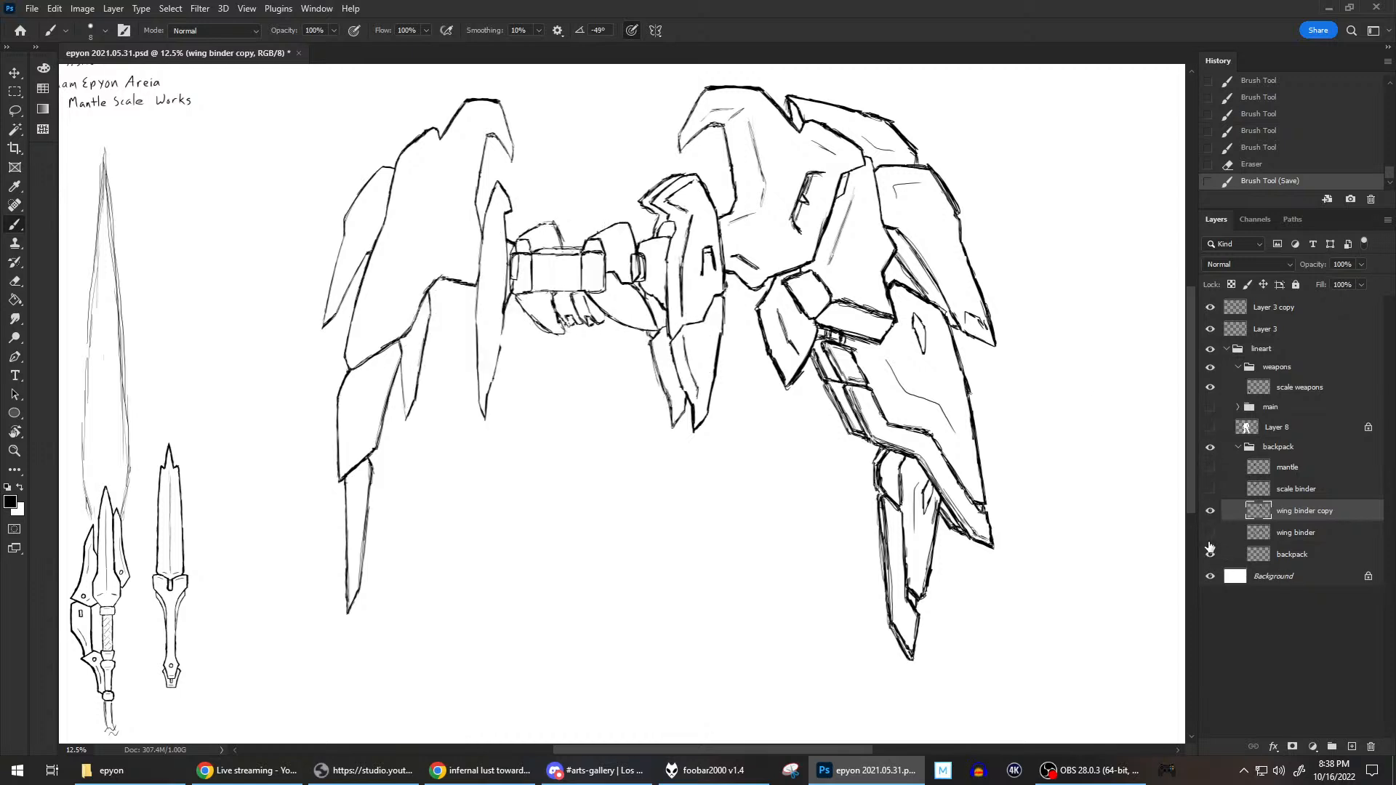
left_click(1211, 554)
left_click(1211, 555)
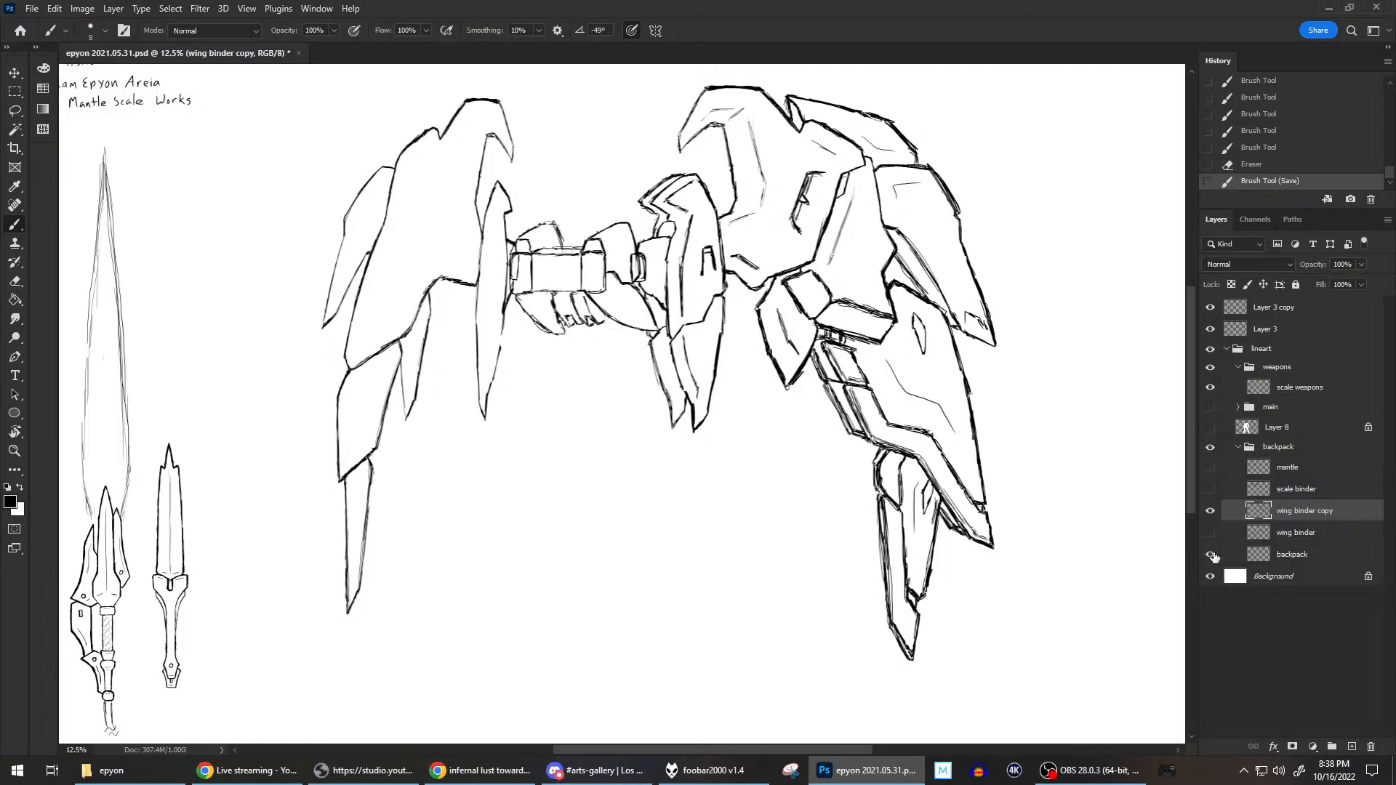
left_click(1293, 554)
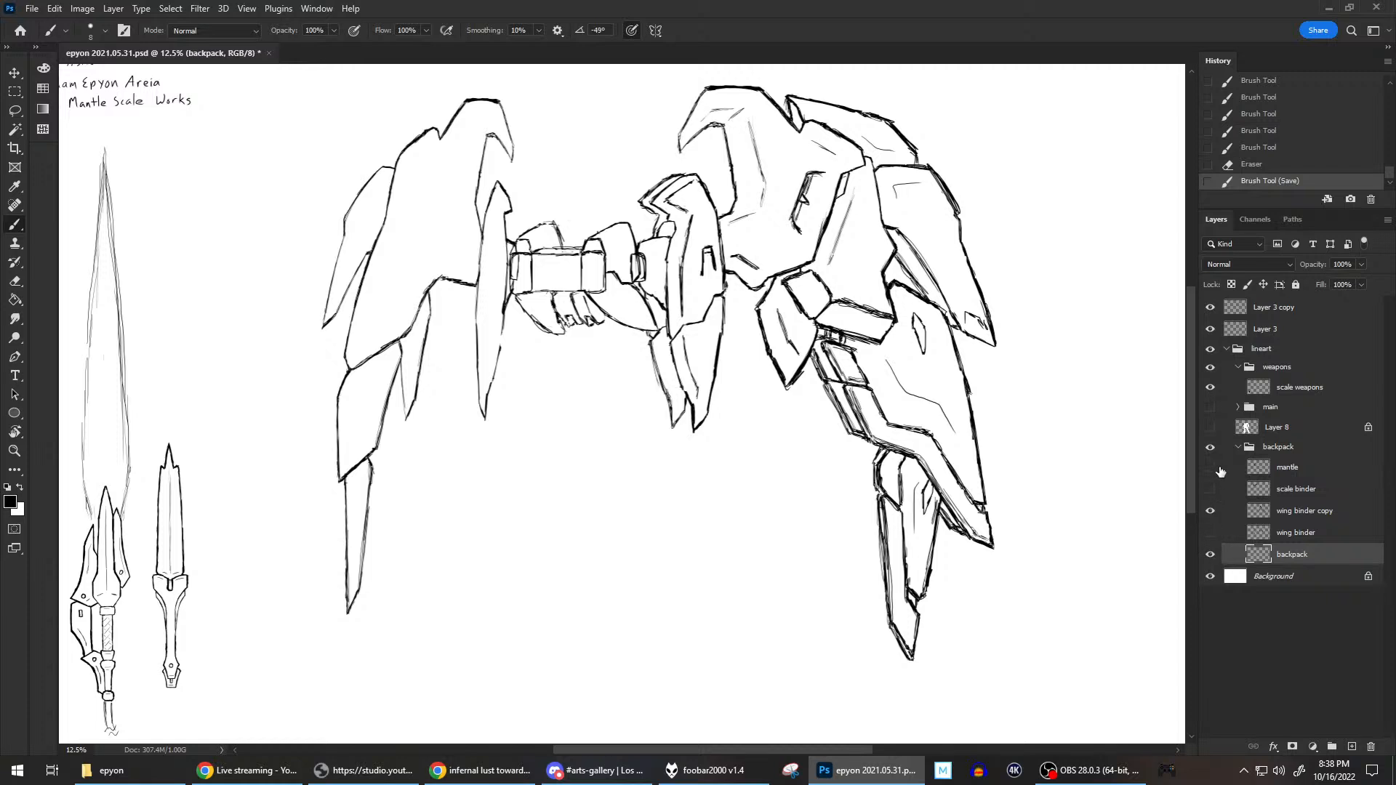
Show the main group without Layer 8 and brush a closing edge on the backpack's curved lower plate near the blade.
left_click(1212, 428)
left_click(1211, 428)
left_click(1212, 408)
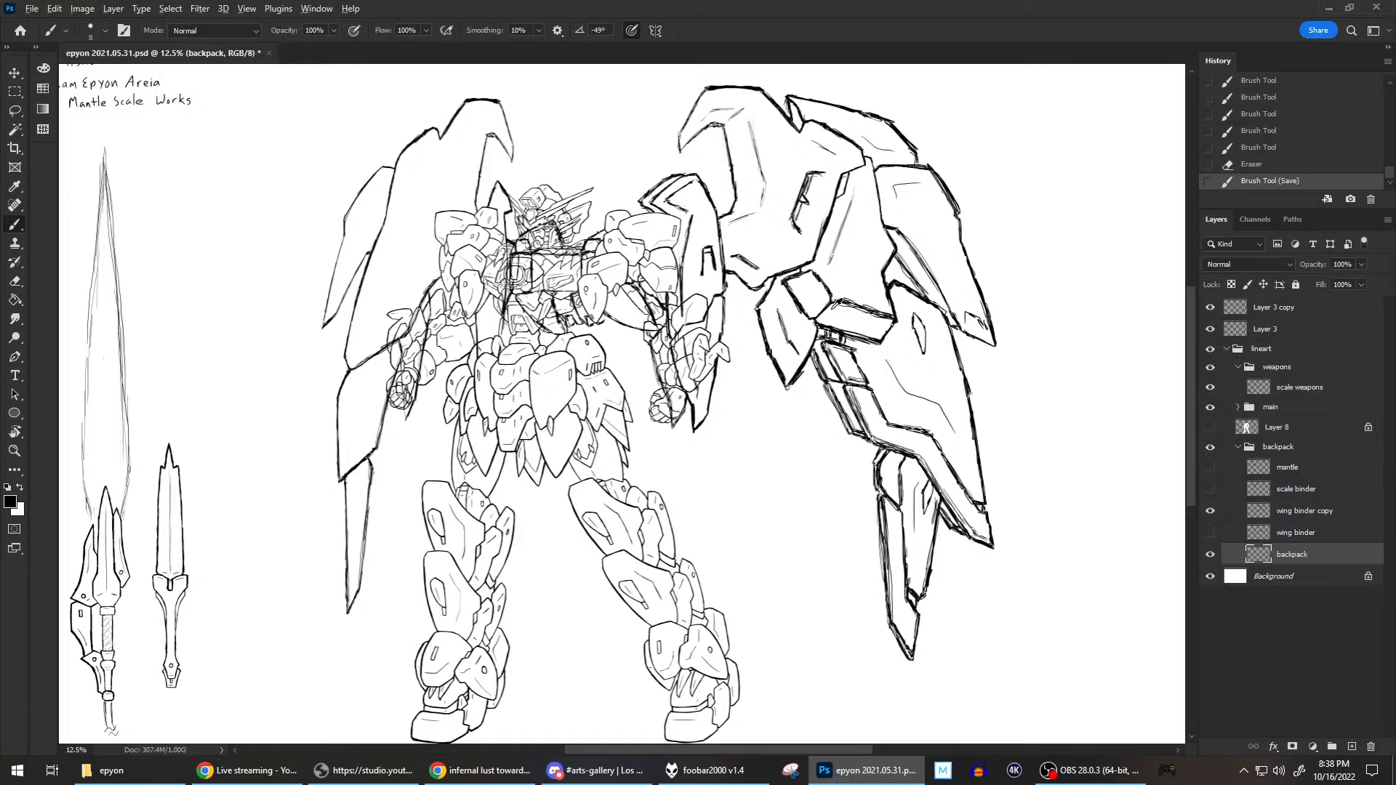
scroll(831, 309, "up", 2)
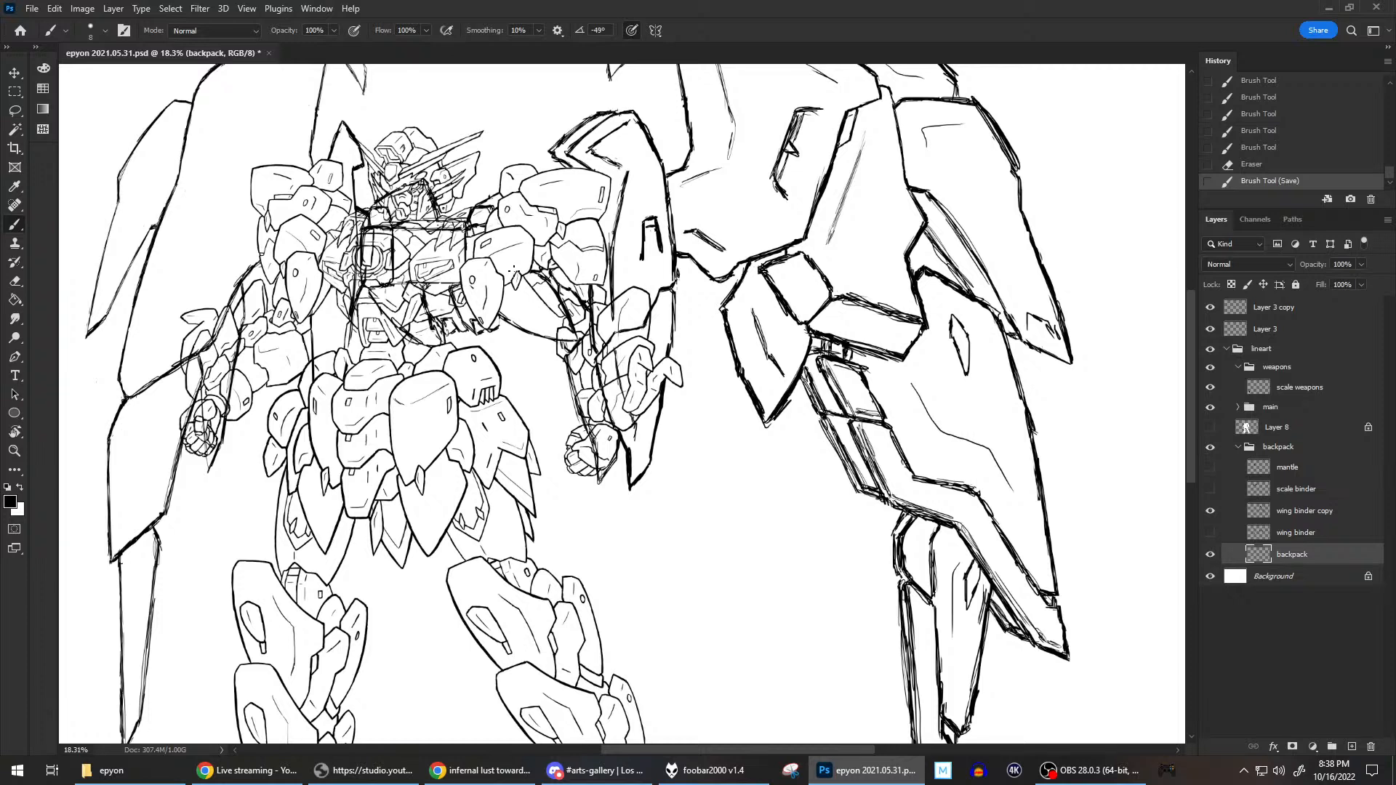
left_click_drag(551, 338, 578, 341)
mouse_move(533, 271)
left_mouse_down()
mouse_move(554, 282)
mouse_move(552, 342)
mouse_move(552, 288)
left_mouse_up()
mouse_move(552, 336)
left_mouse_down()
mouse_move(539, 270)
mouse_move(552, 313)
mouse_move(546, 285)
left_mouse_up()
Hide the main group and erase the part of the backpack's lower plate that extends past its new edge.
left_click(1210, 407)
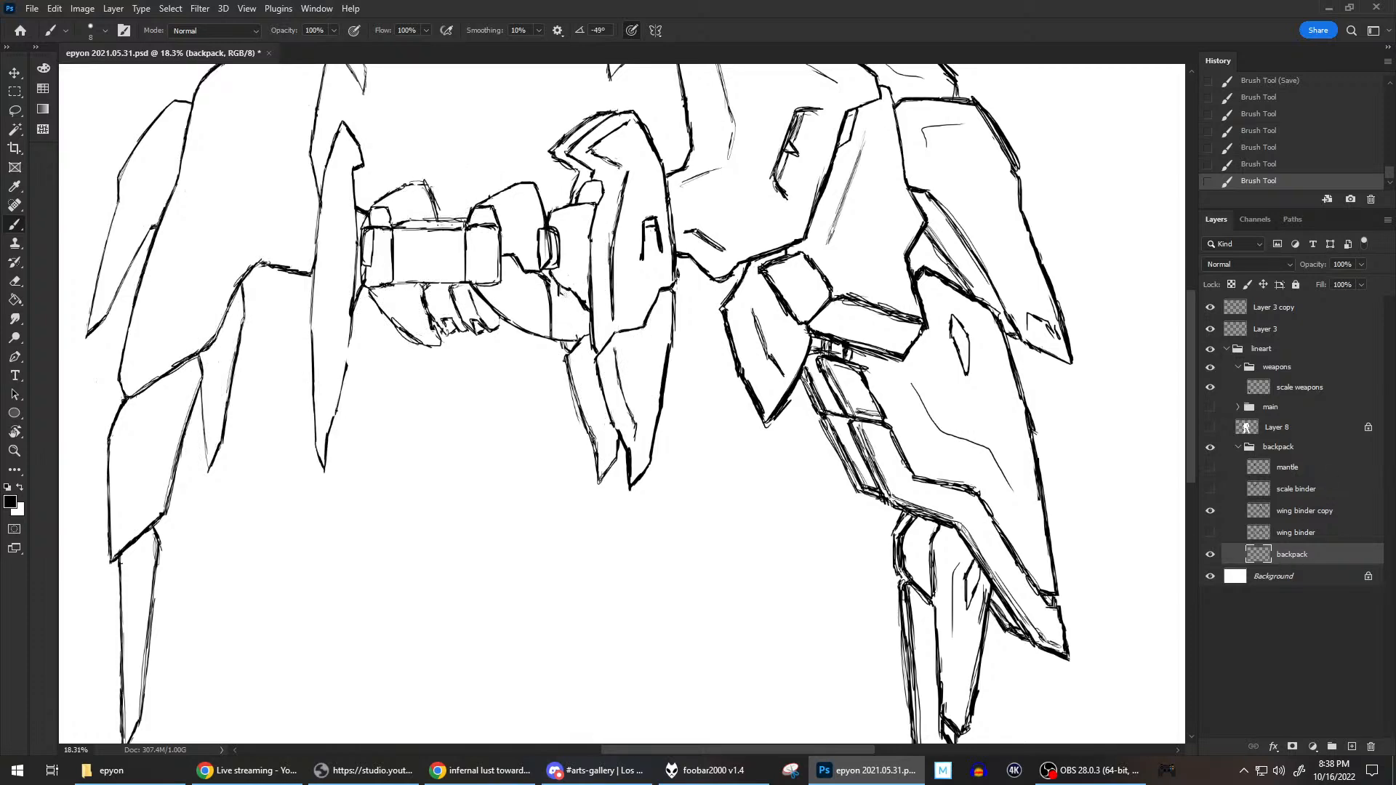
mouse_move(577, 337)
left_mouse_down()
mouse_move(562, 347)
mouse_move(562, 326)
mouse_move(556, 346)
left_mouse_up()
key("e")
key("b")
Touch up the lines on the wing binder copy layer where the blade meets the backpack's lower plate.
left_click(1318, 512)
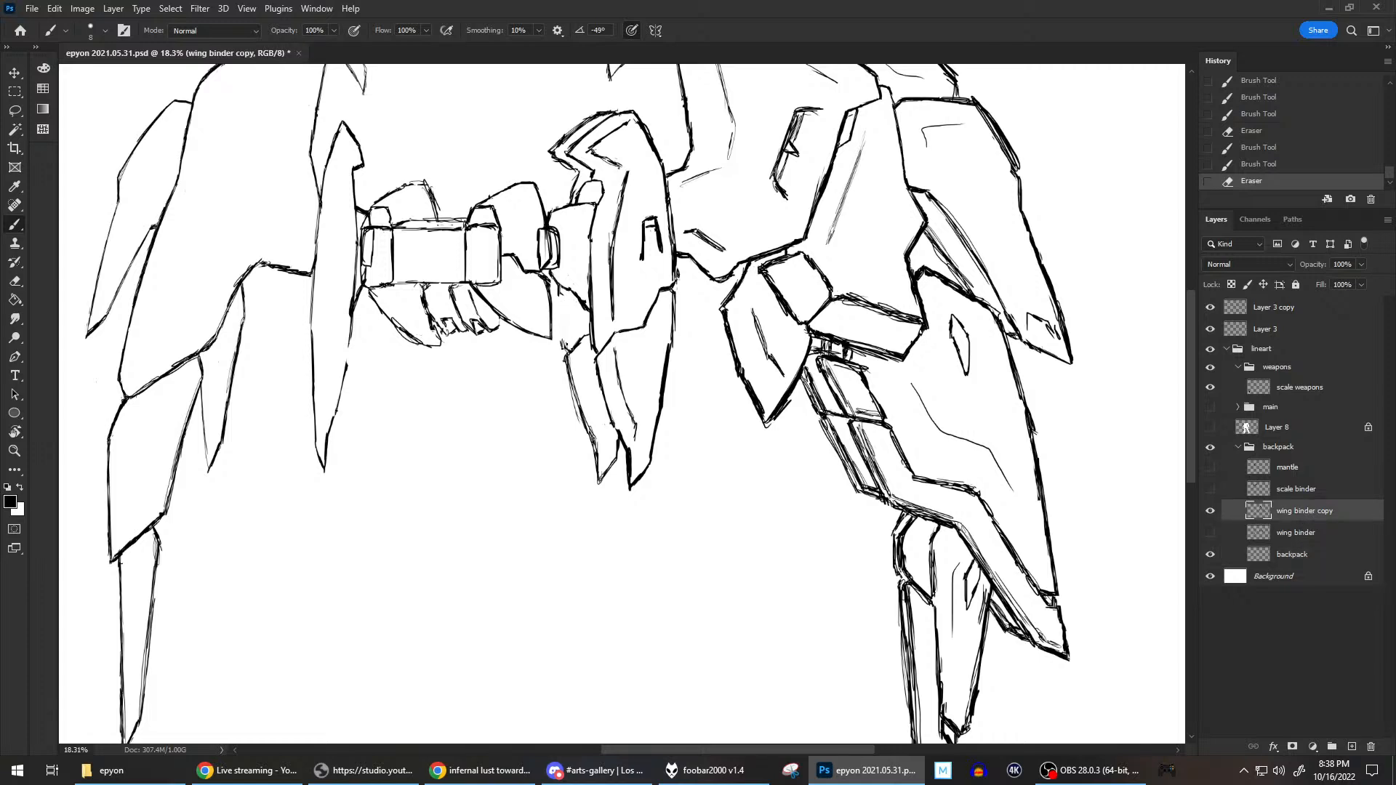
left_click_drag(564, 339, 566, 351)
mouse_move(559, 295)
left_mouse_down()
mouse_move(564, 344)
mouse_move(559, 291)
mouse_move(561, 302)
left_mouse_up()
Show the main figure group and Layer 8, review the complete drawing, and save it.
left_click(1211, 413)
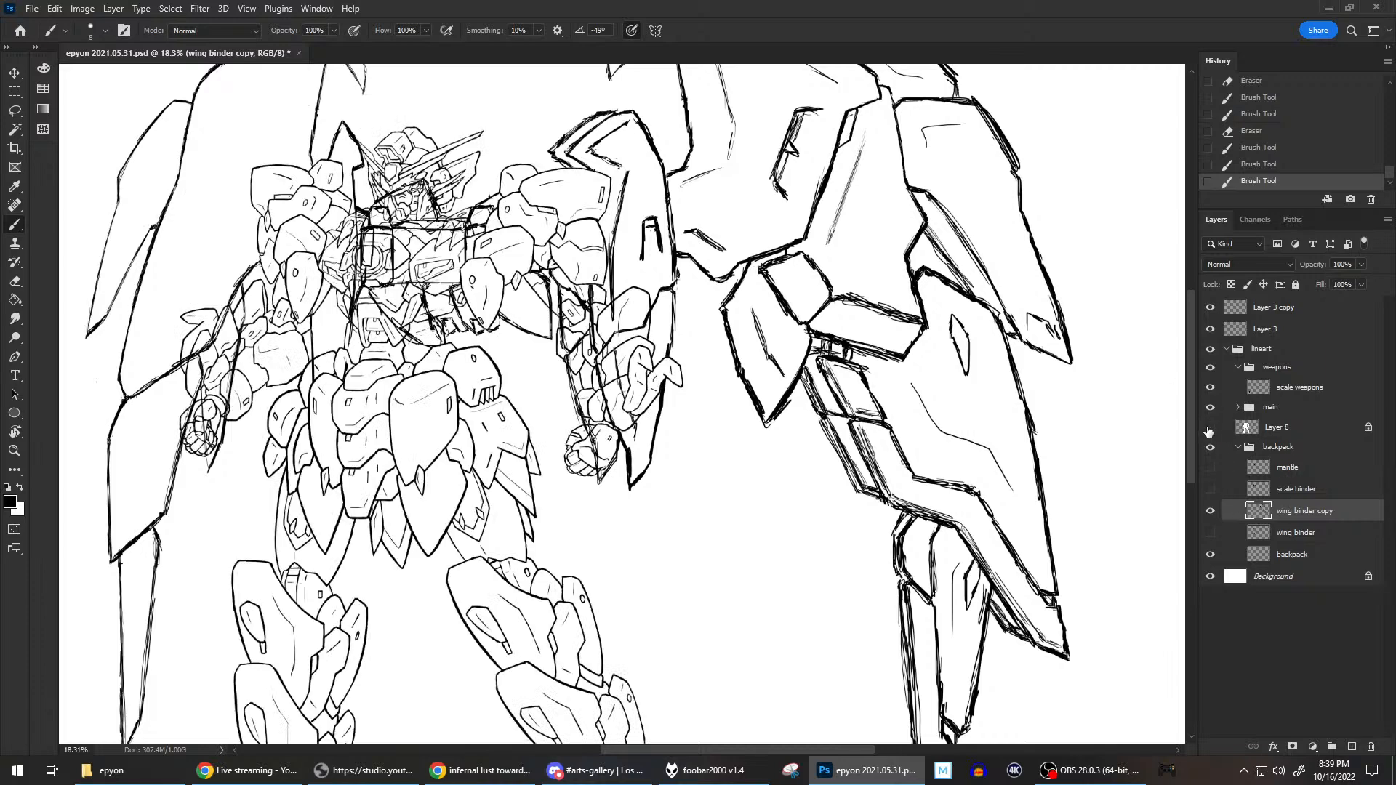
left_click(1210, 427)
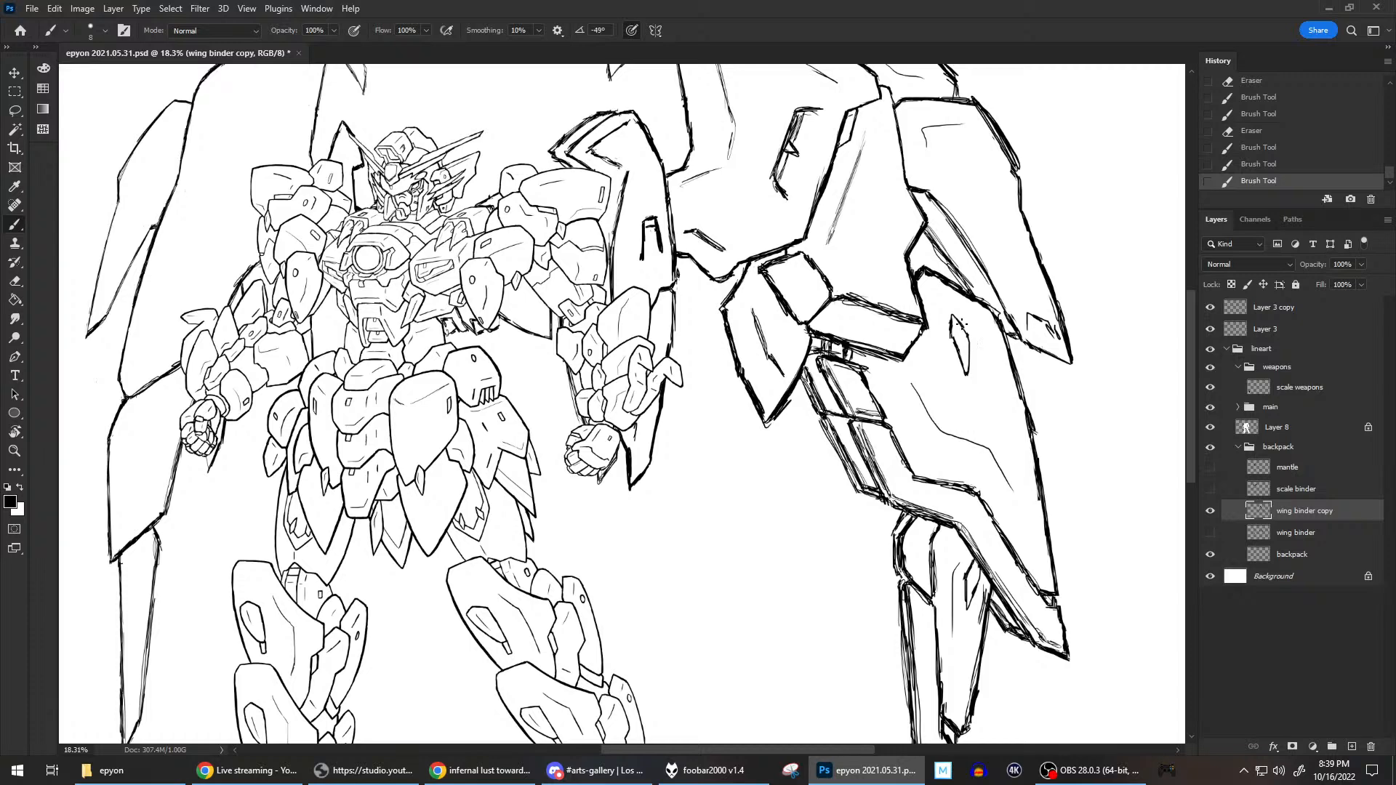
scroll(722, 253, "down", 2)
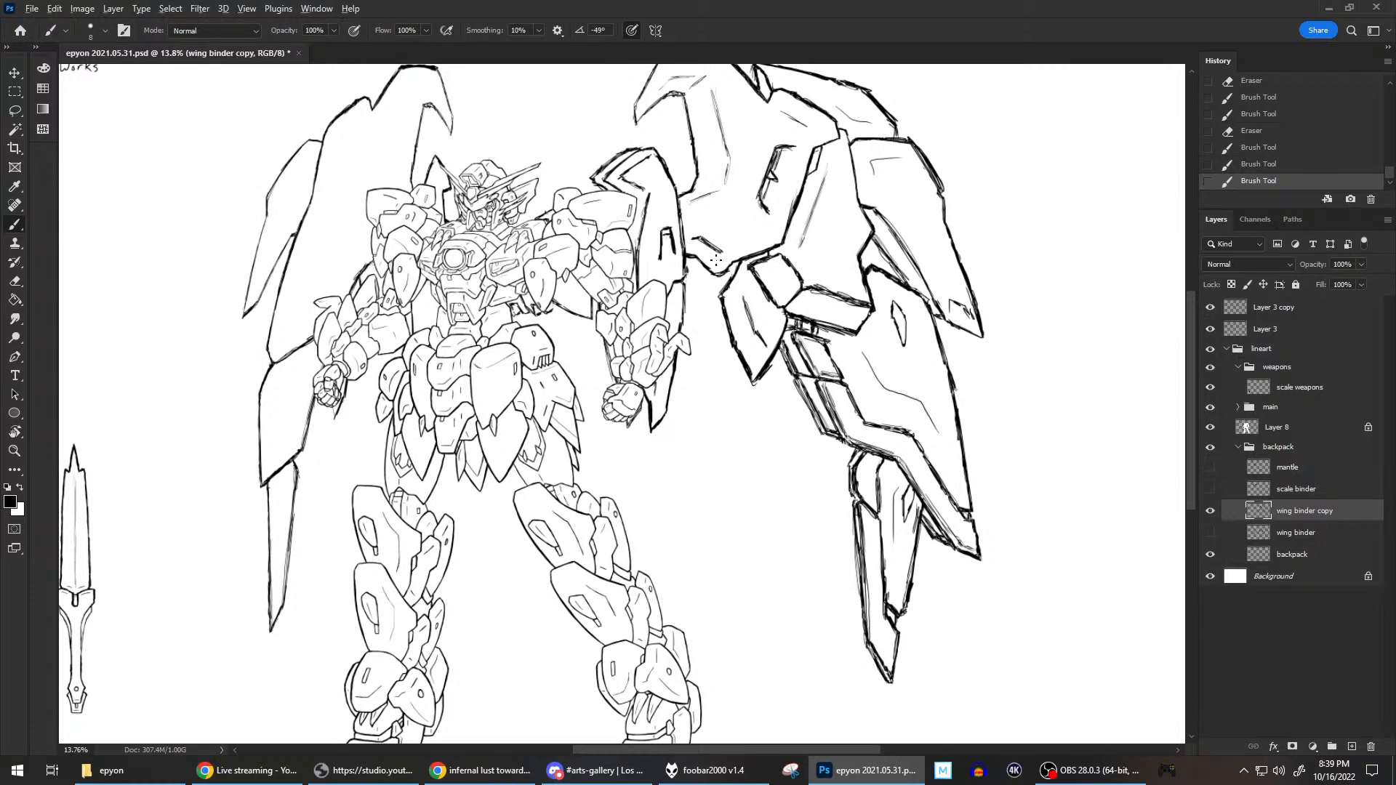
scroll(720, 255, "down", 2)
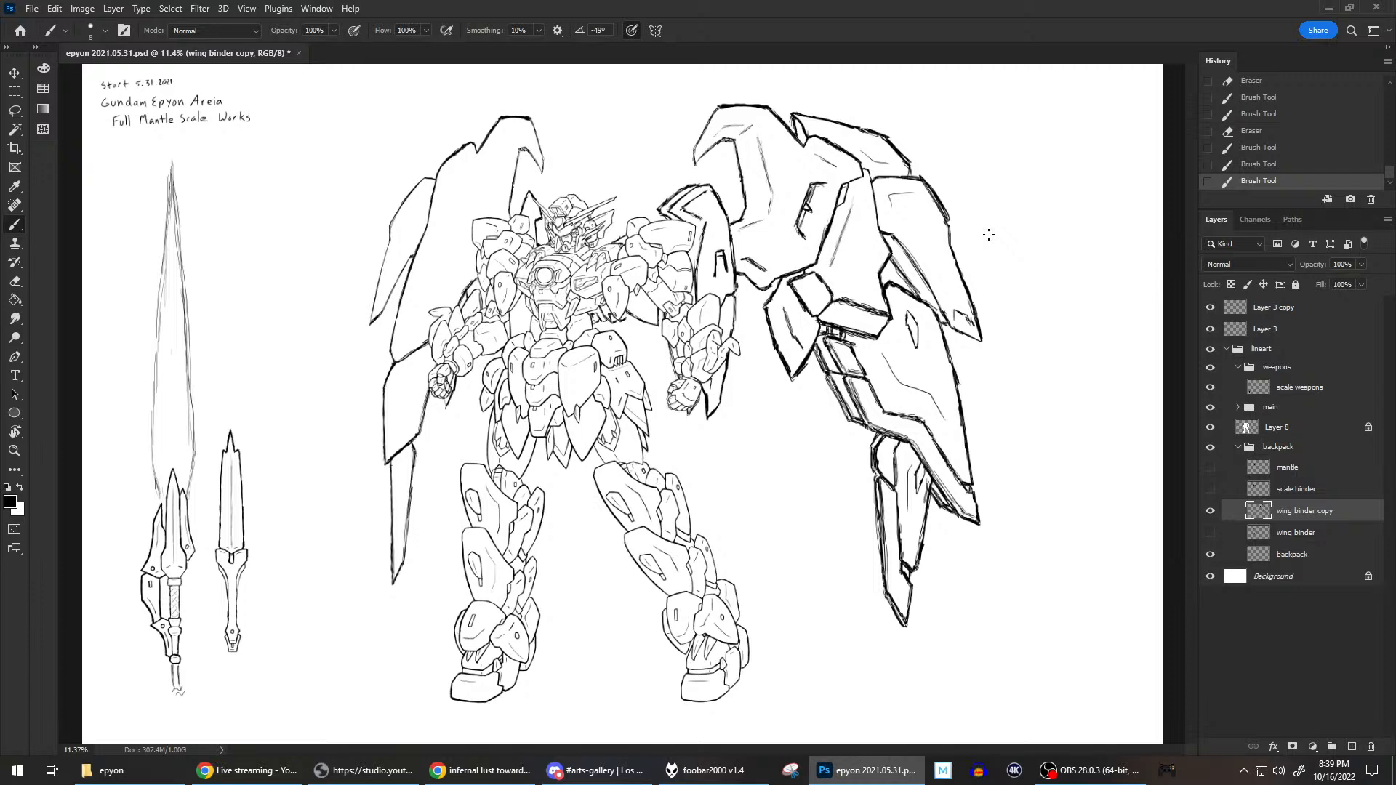
key("ctrl+s")
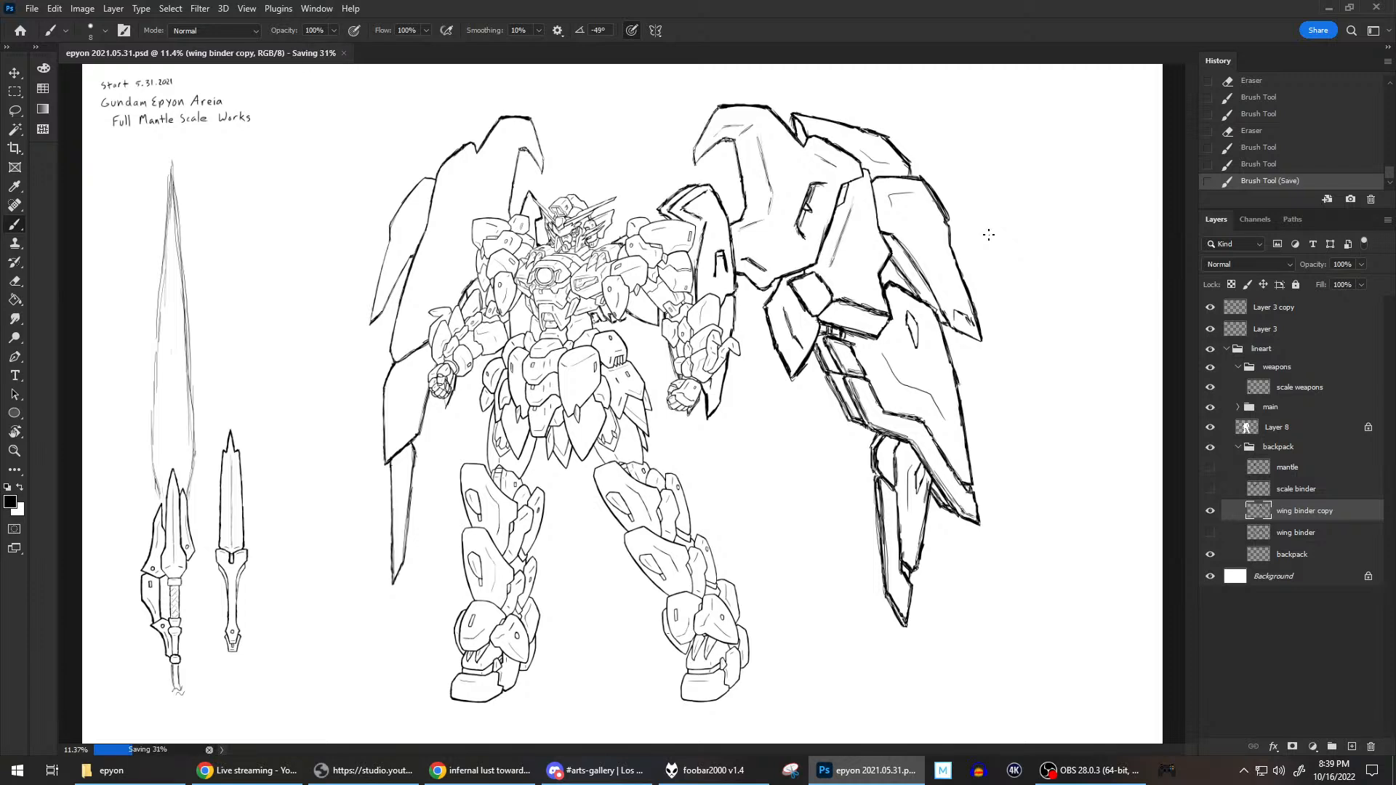
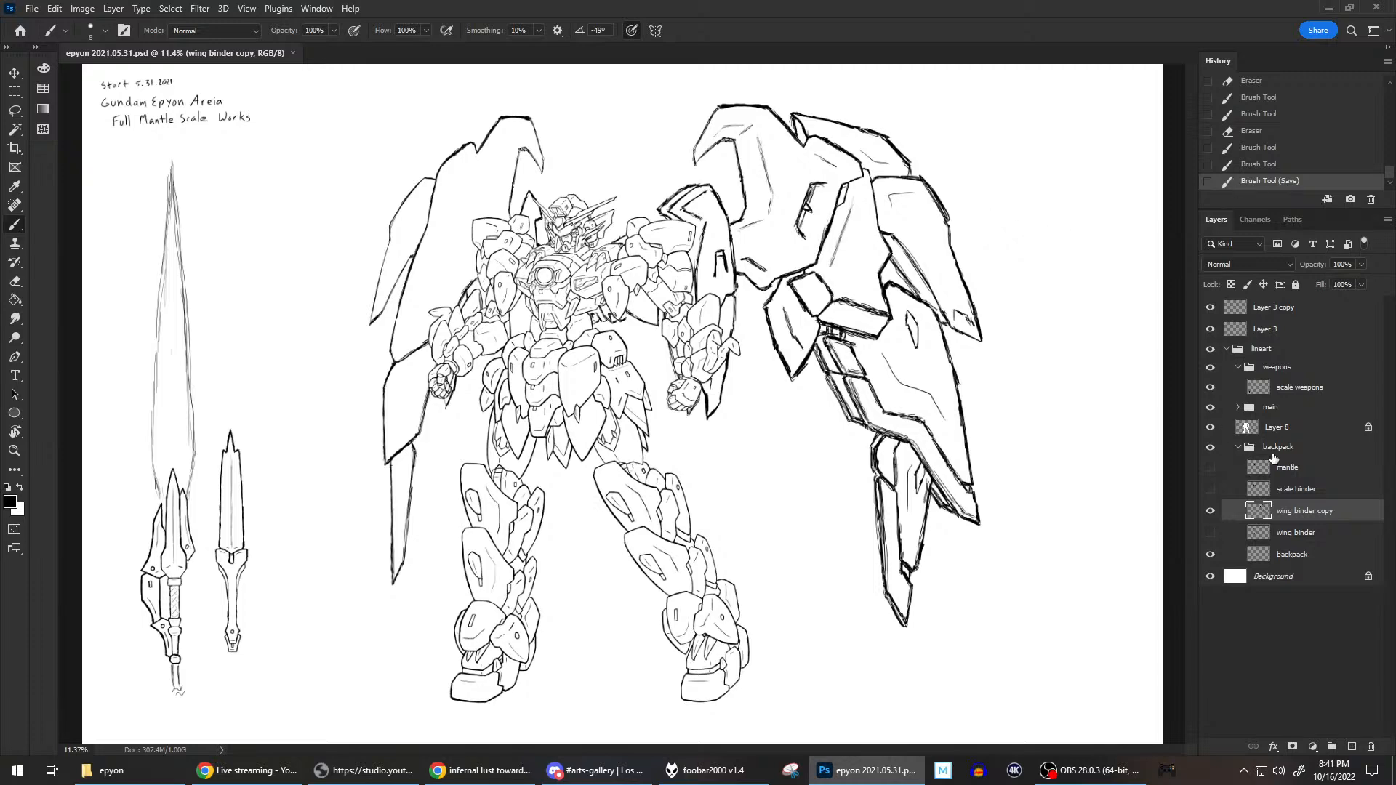
On the backpack layer, brush short touch-up strokes on the backpack lines visible behind the figure's torso.
left_click(1307, 558)
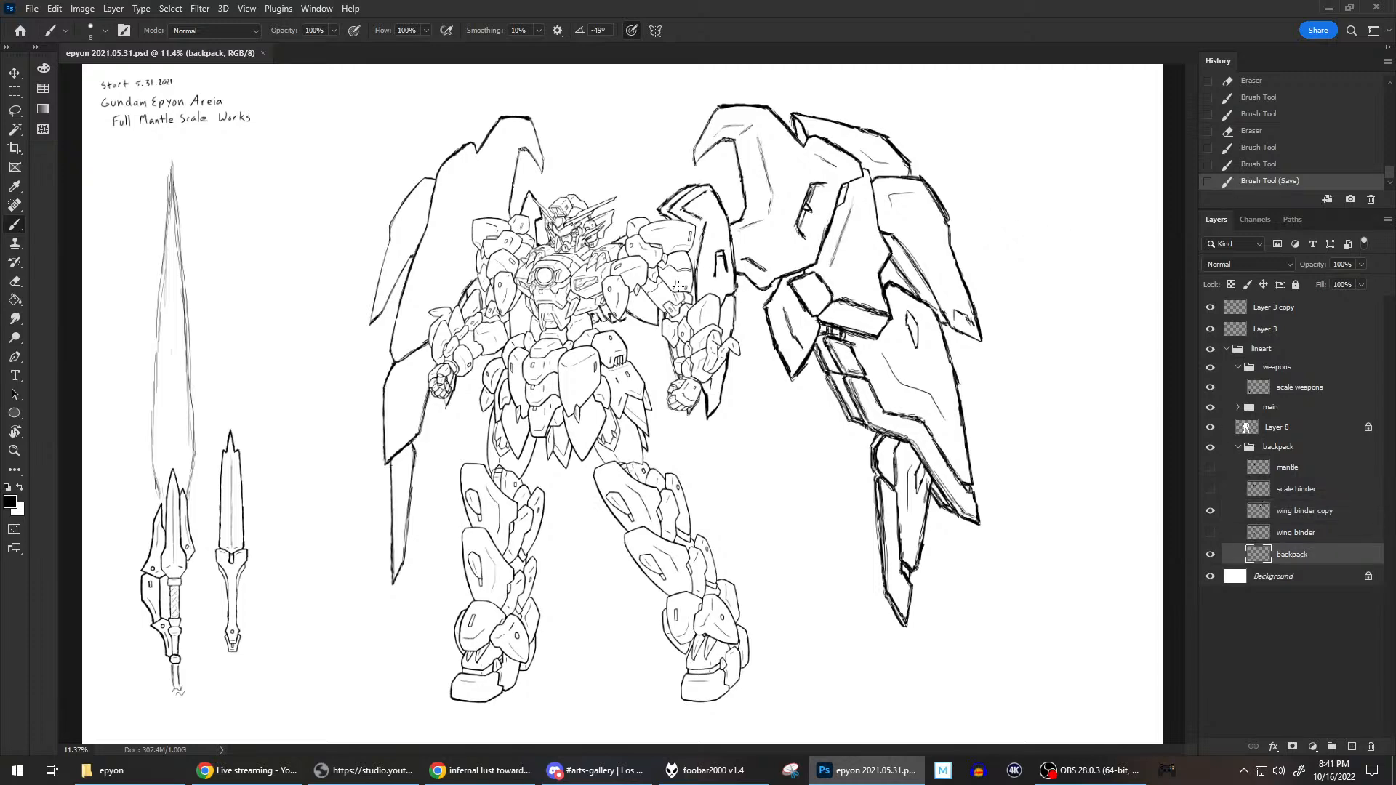
scroll(664, 292, "up", 5)
scroll(664, 293, "up", 2)
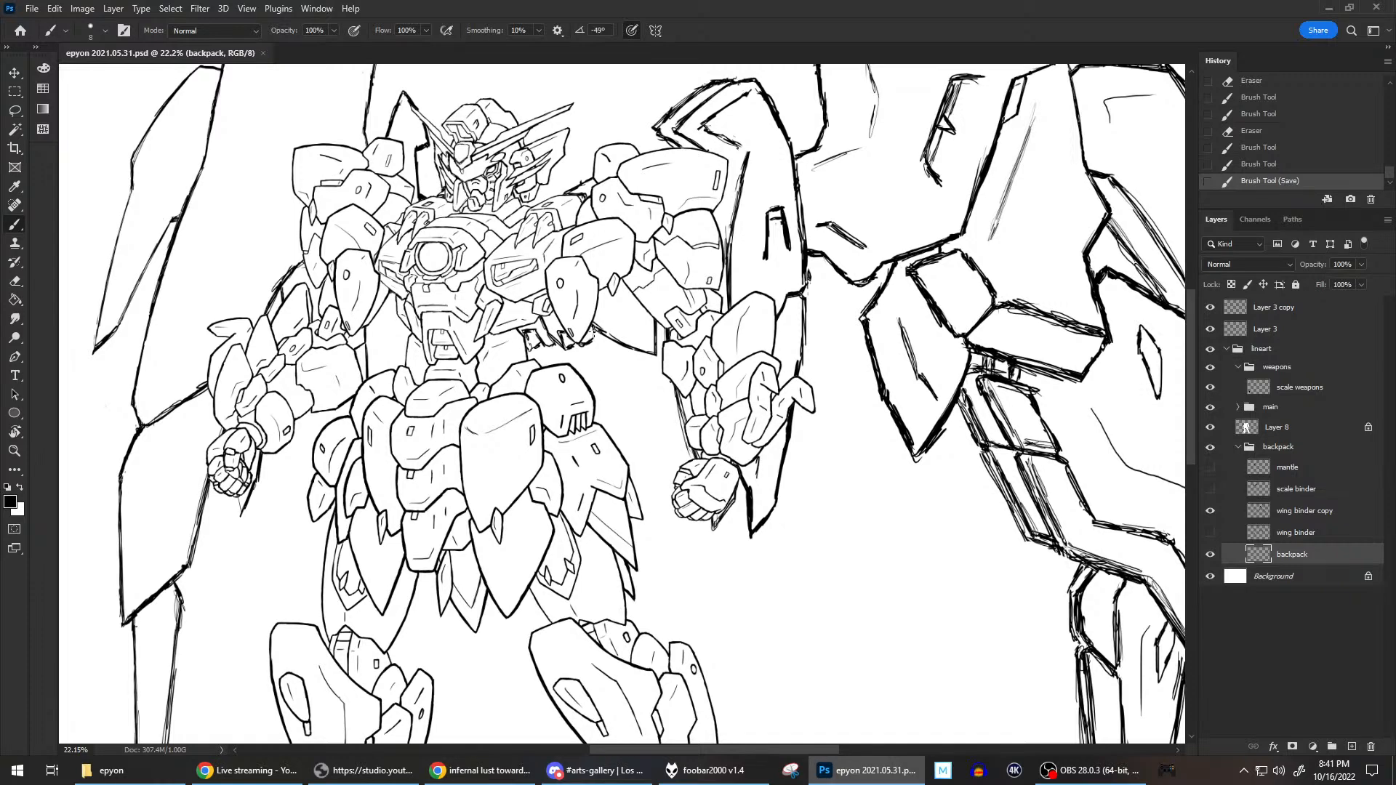
mouse_move(592, 333)
left_mouse_down()
mouse_move(602, 299)
mouse_move(594, 341)
mouse_move(533, 345)
left_mouse_up()
Erase the stray bit of backpack line between the head and the shoulder armor, and save the drawing.
key("e")
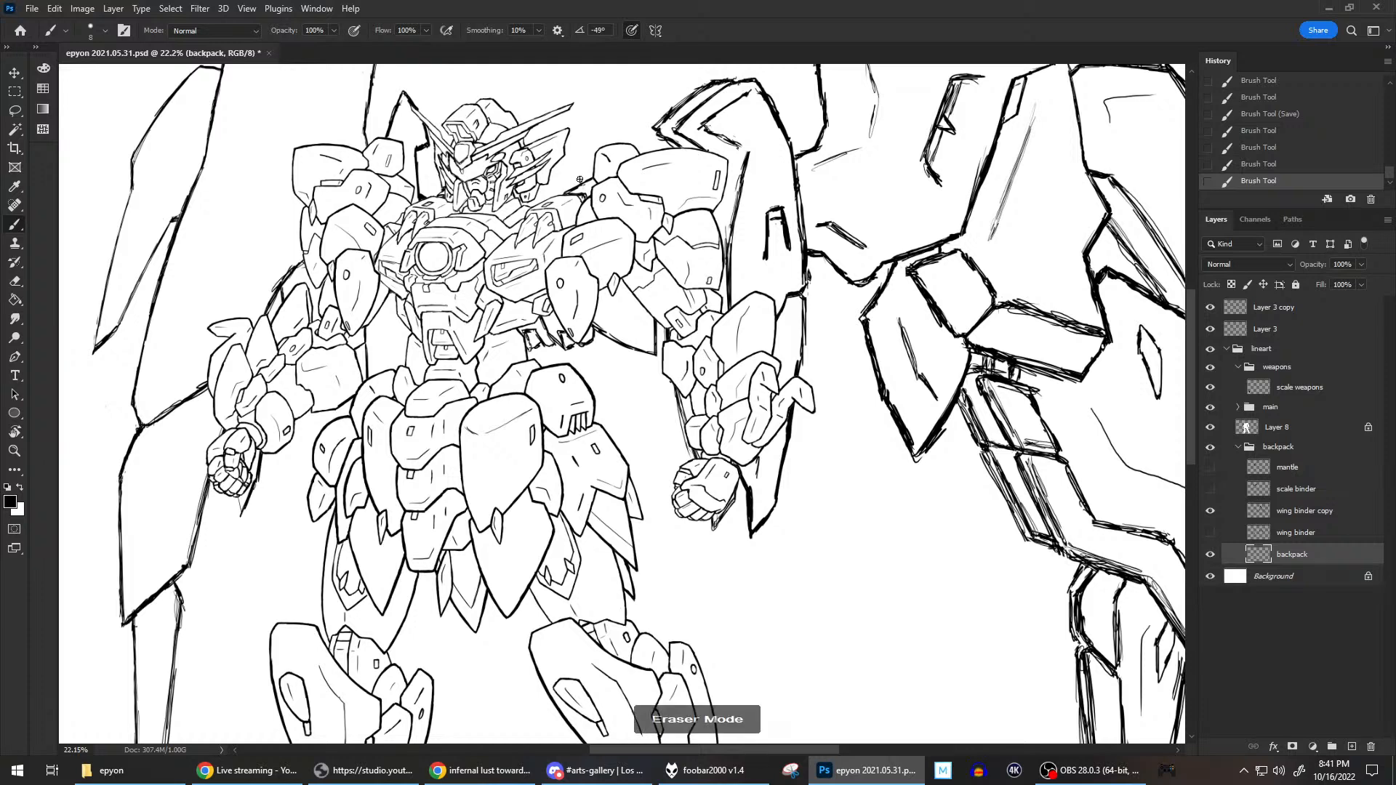
left_click_drag(581, 180, 588, 188)
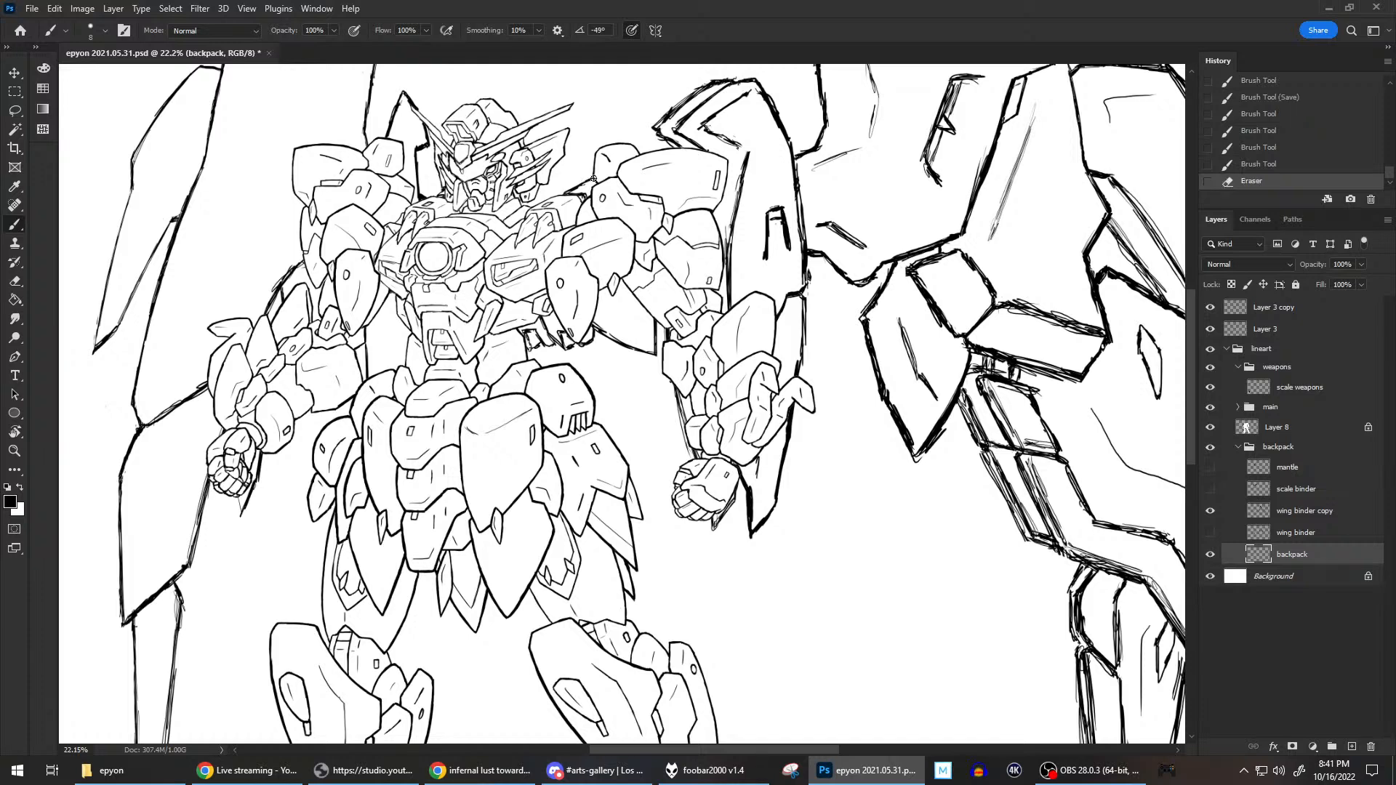
key("e")
key("e")
key("b")
scroll(850, 440, "down", 3)
key("alt")
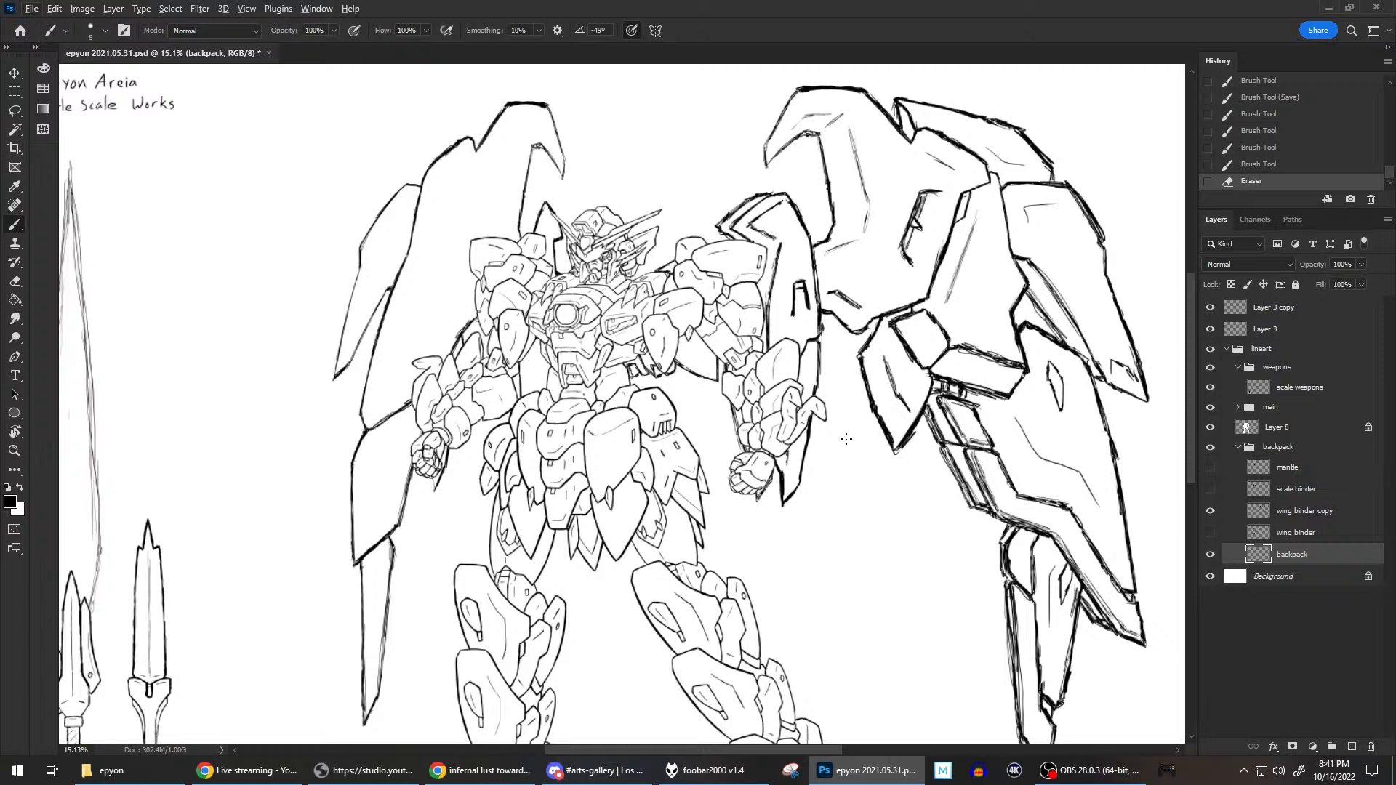
key("ctrl+s")
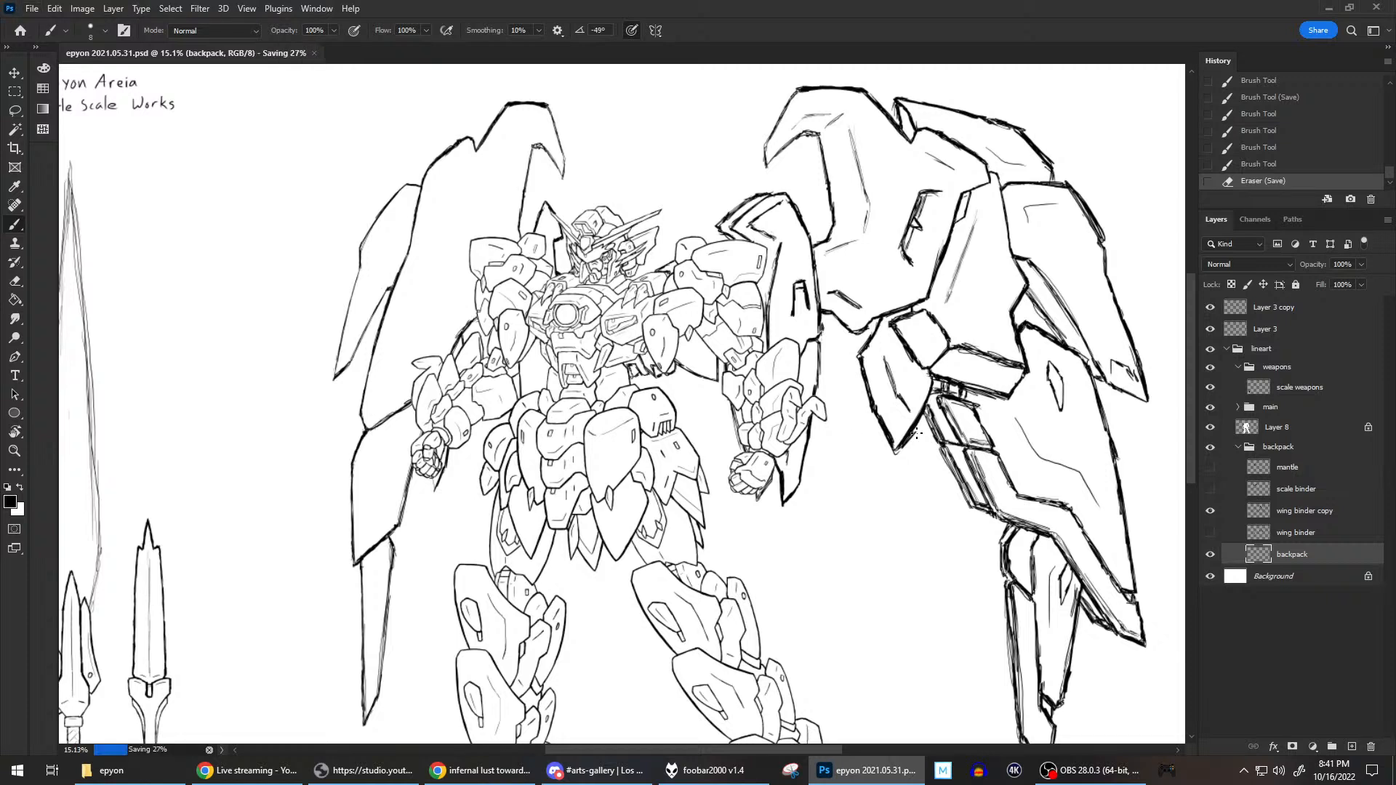
Switch to Chrome and open the Amazon mech screenshot from the left alive image results.
left_click(487, 767)
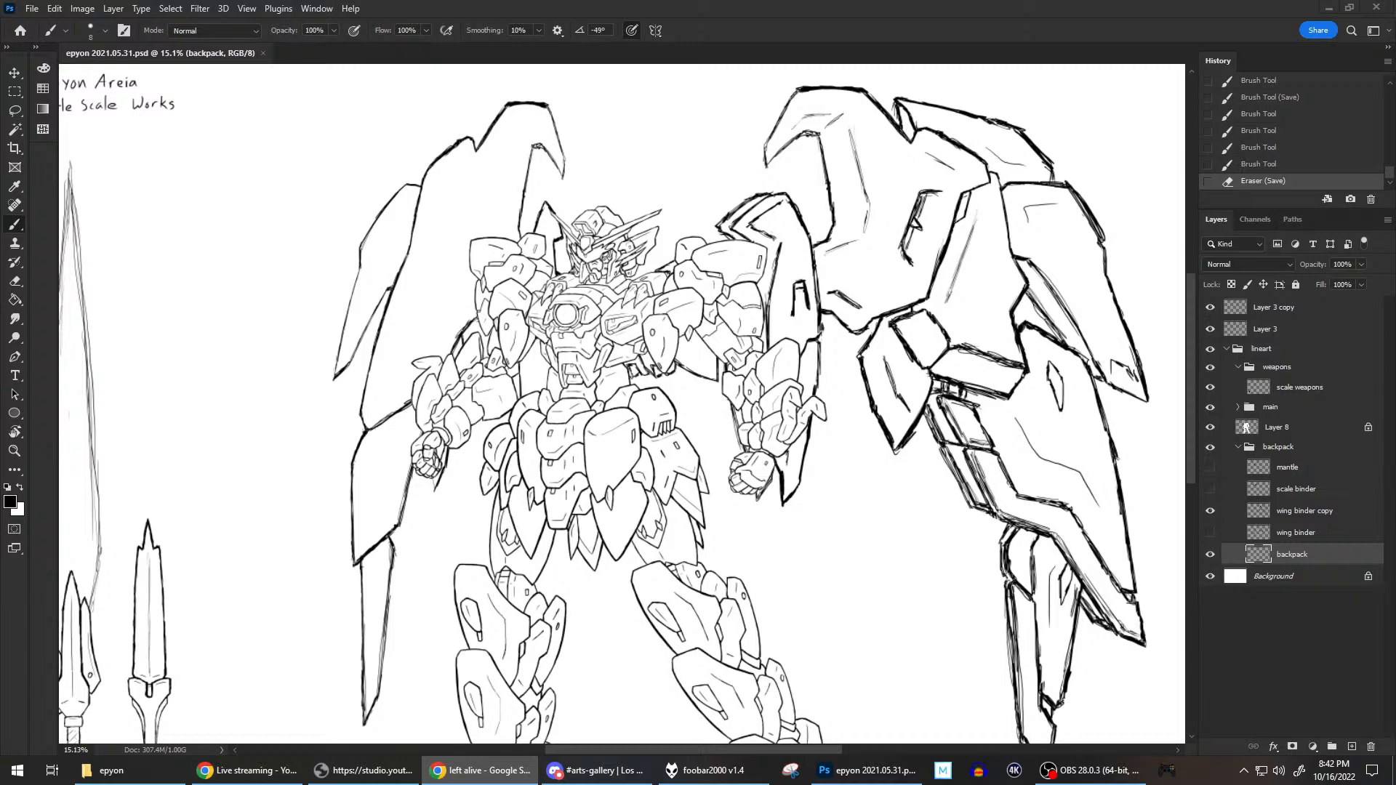
left_click_drag(1395, 191, 613, 160)
double_click(612, 160)
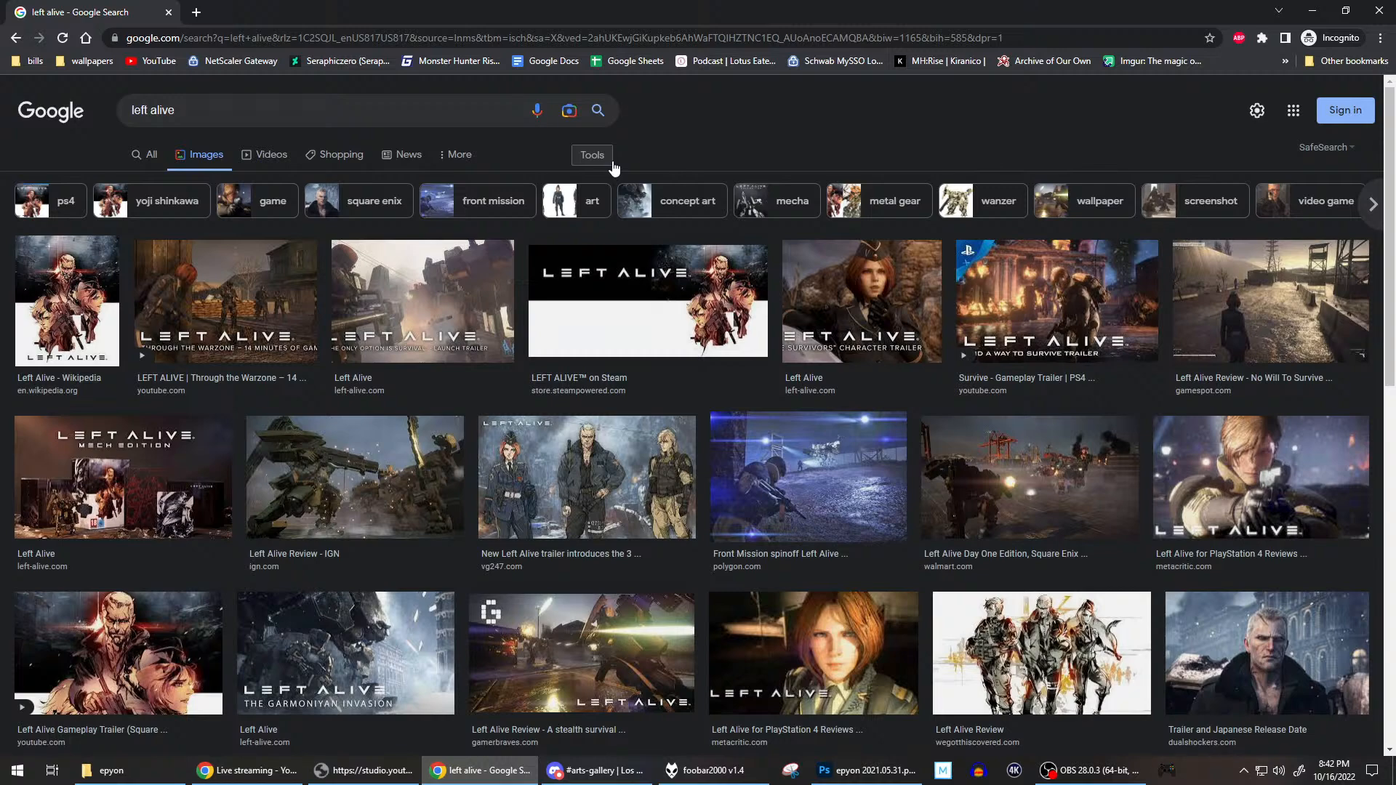
scroll(583, 339, "down", 4)
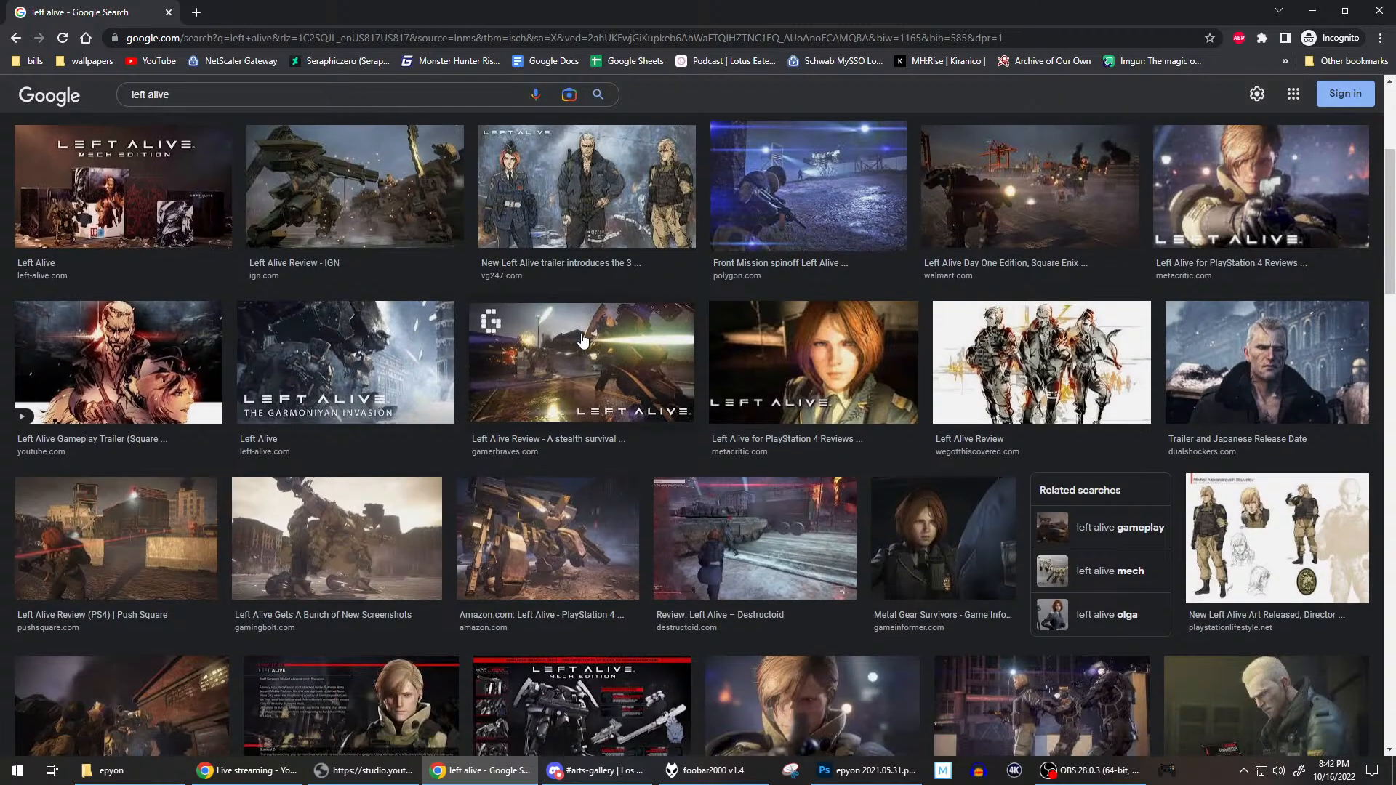
left_click(528, 562)
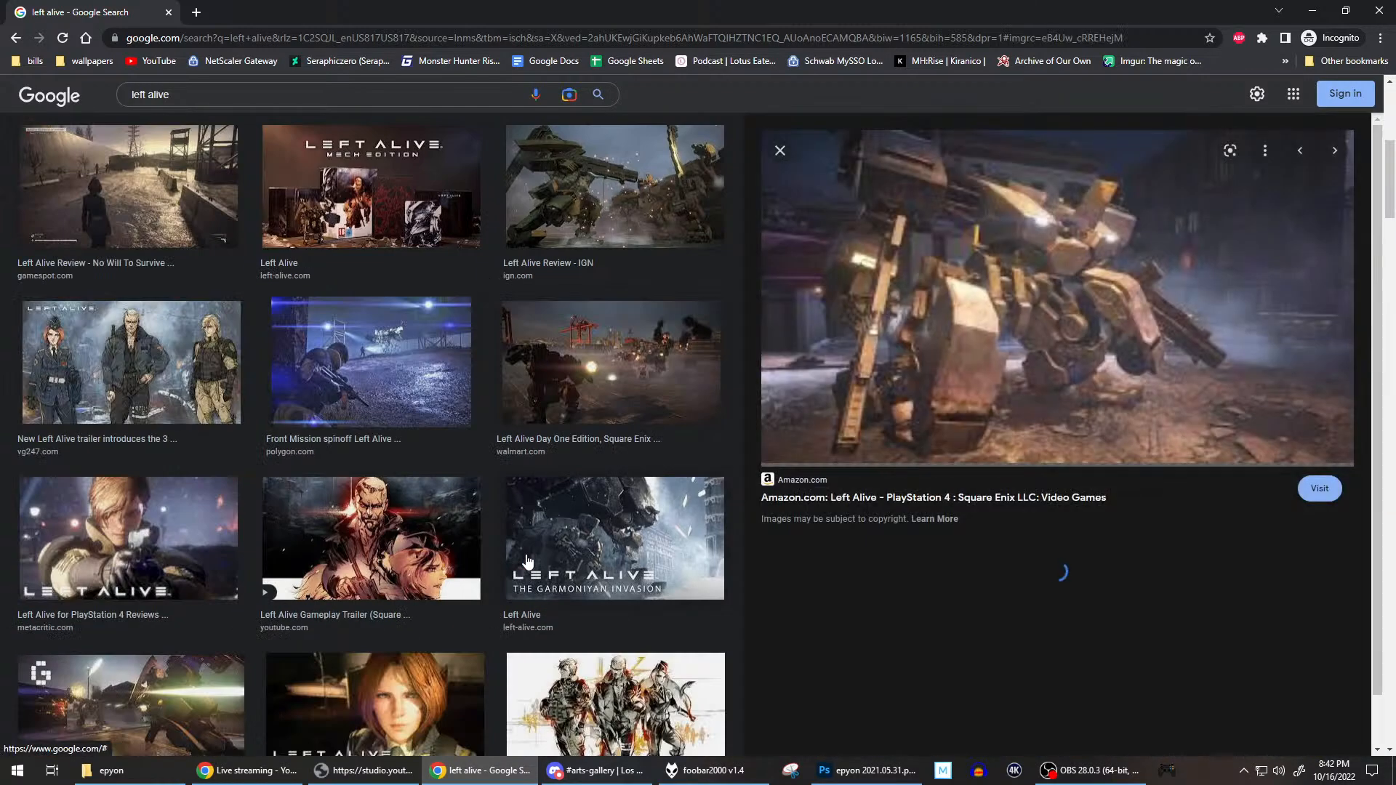
Search Google Images for wanzer and refine the search to wanzer front mission.
scroll(349, 203, "up", 4)
triple_click(310, 96)
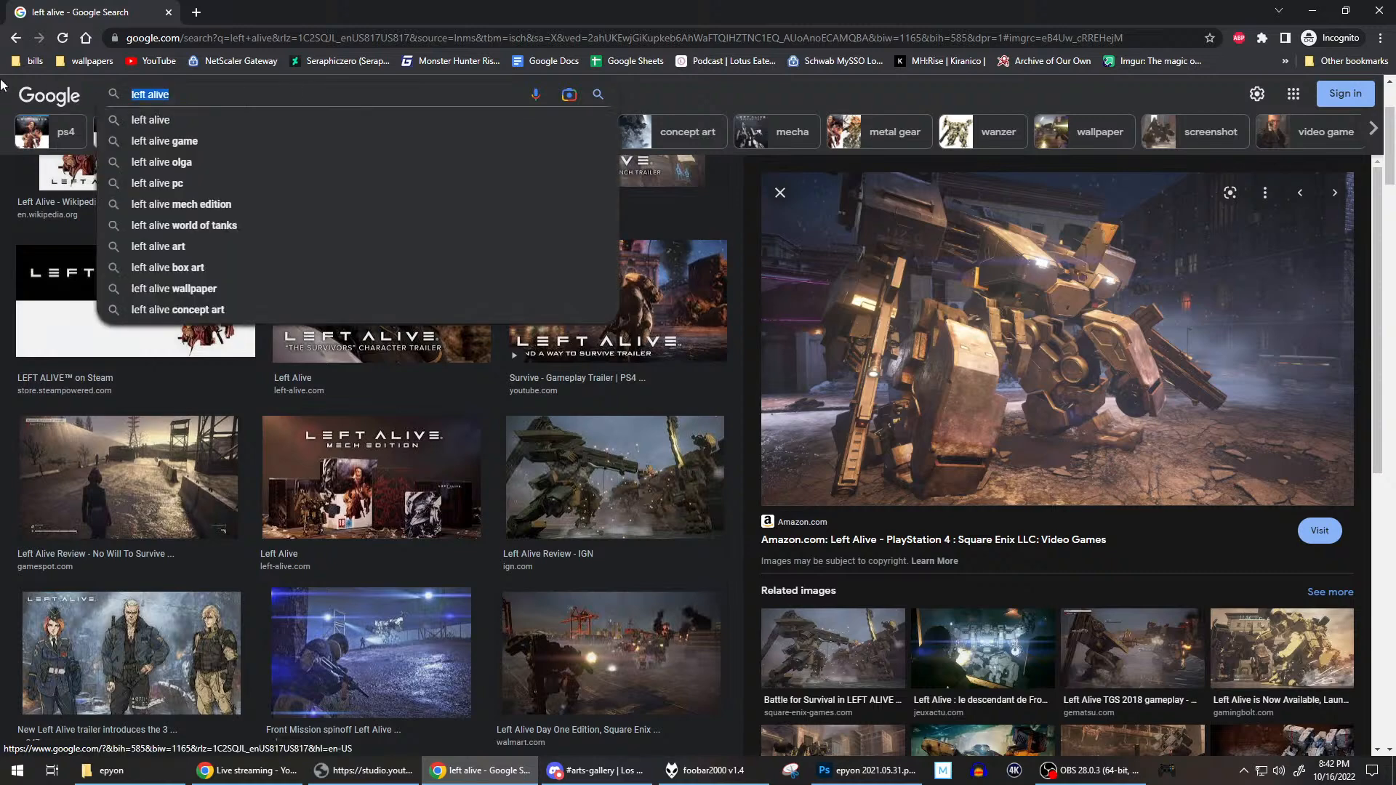
type("wanzer")
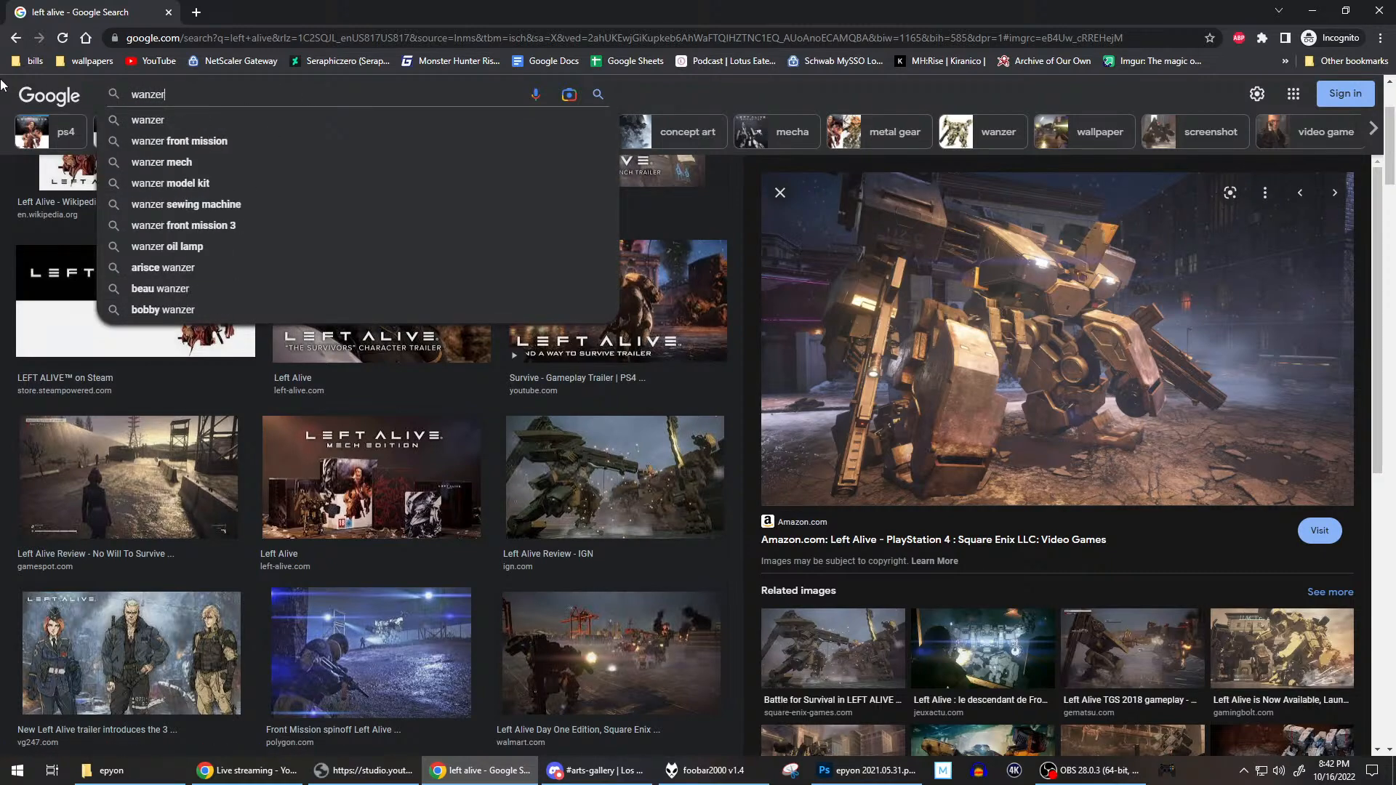
key("Return")
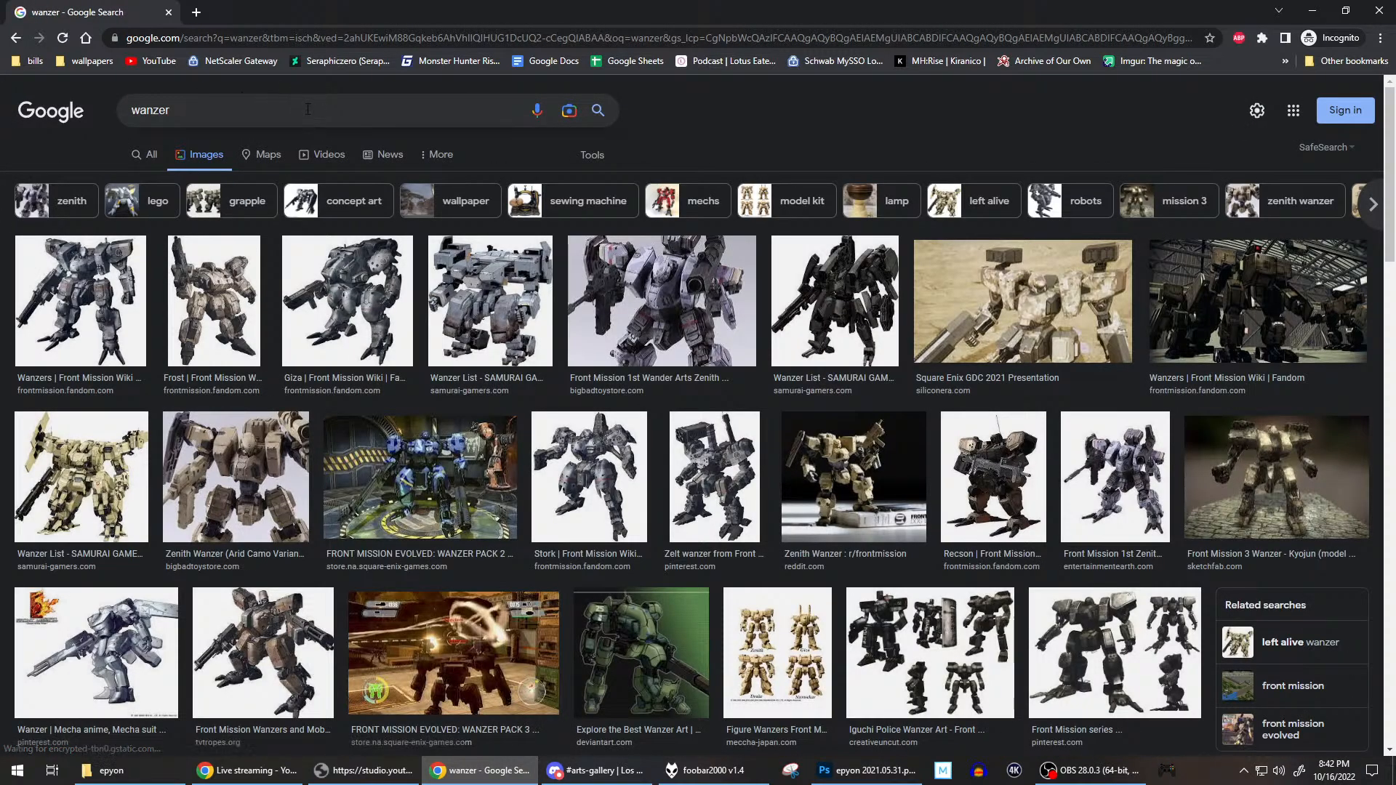
left_click(316, 100)
type("front mission")
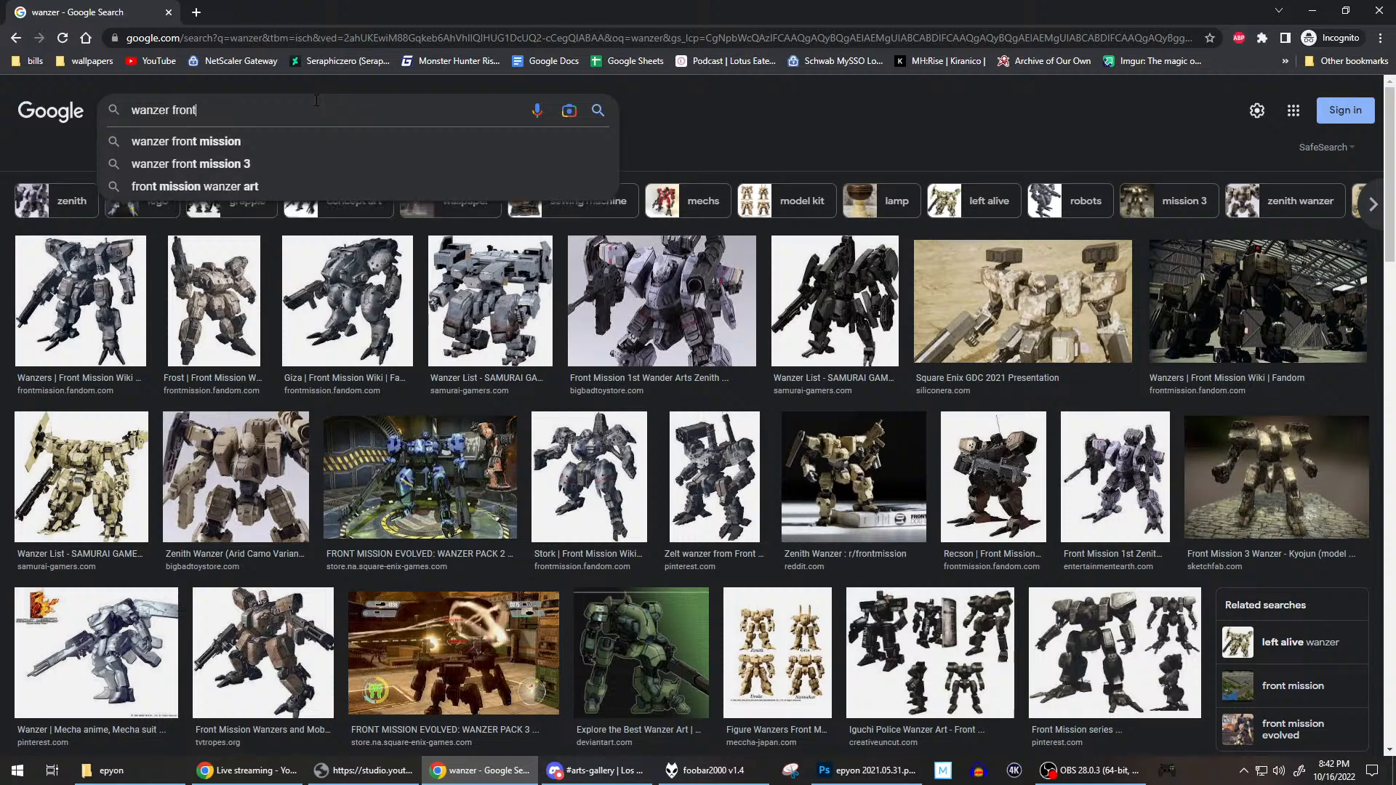
key("Return")
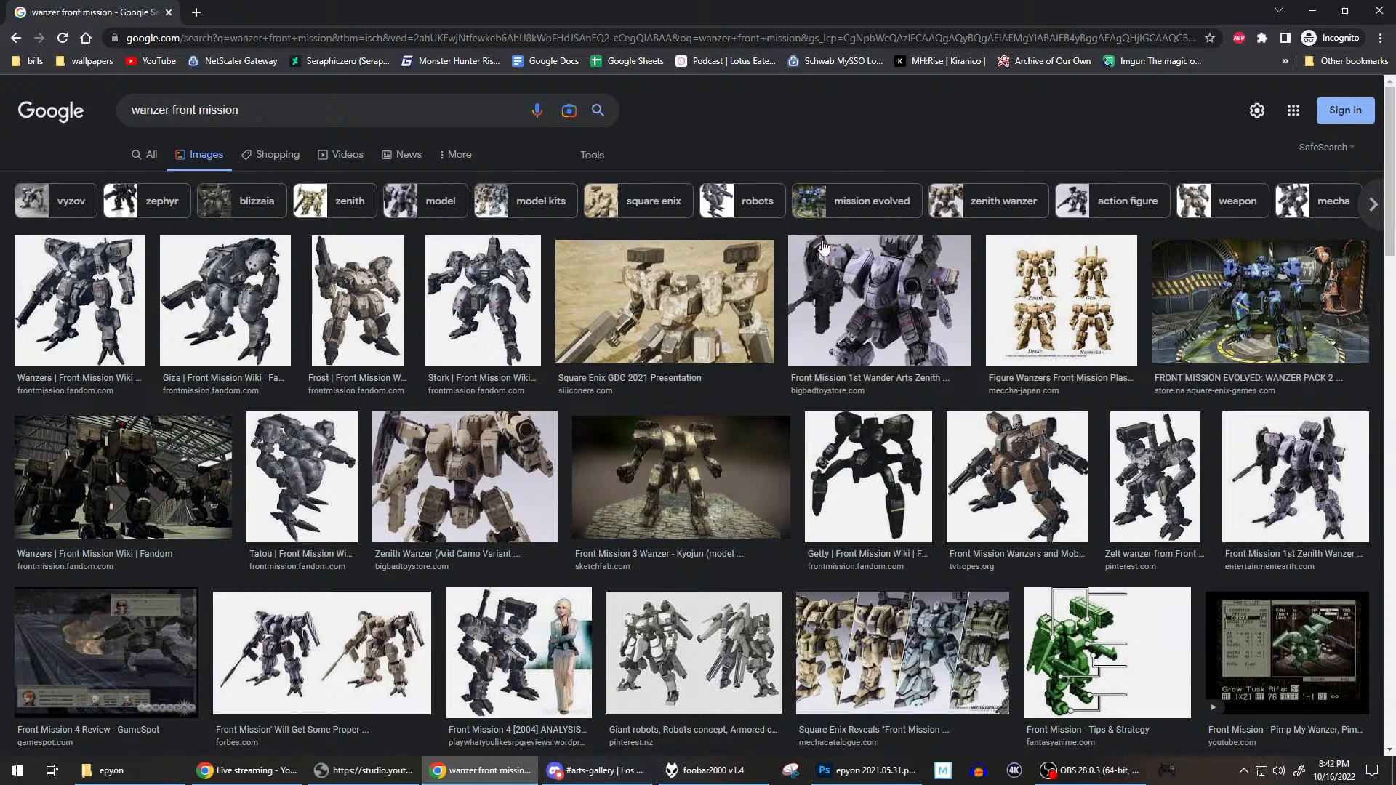
Preview the white front mission evolved wanzer image and the related Grapple wanzer, and look through its related images.
left_click(672, 634)
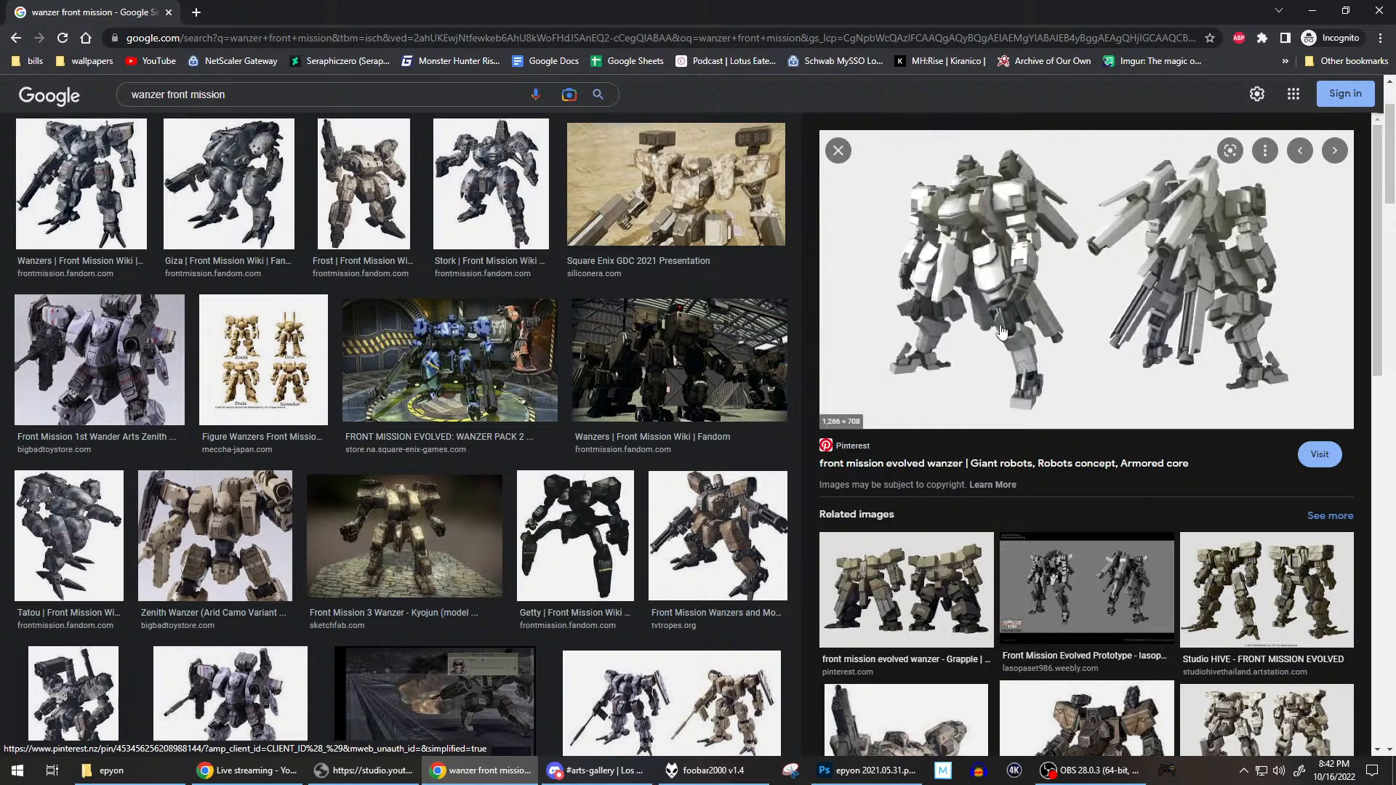
scroll(1005, 335, "down", 2)
left_click(944, 445)
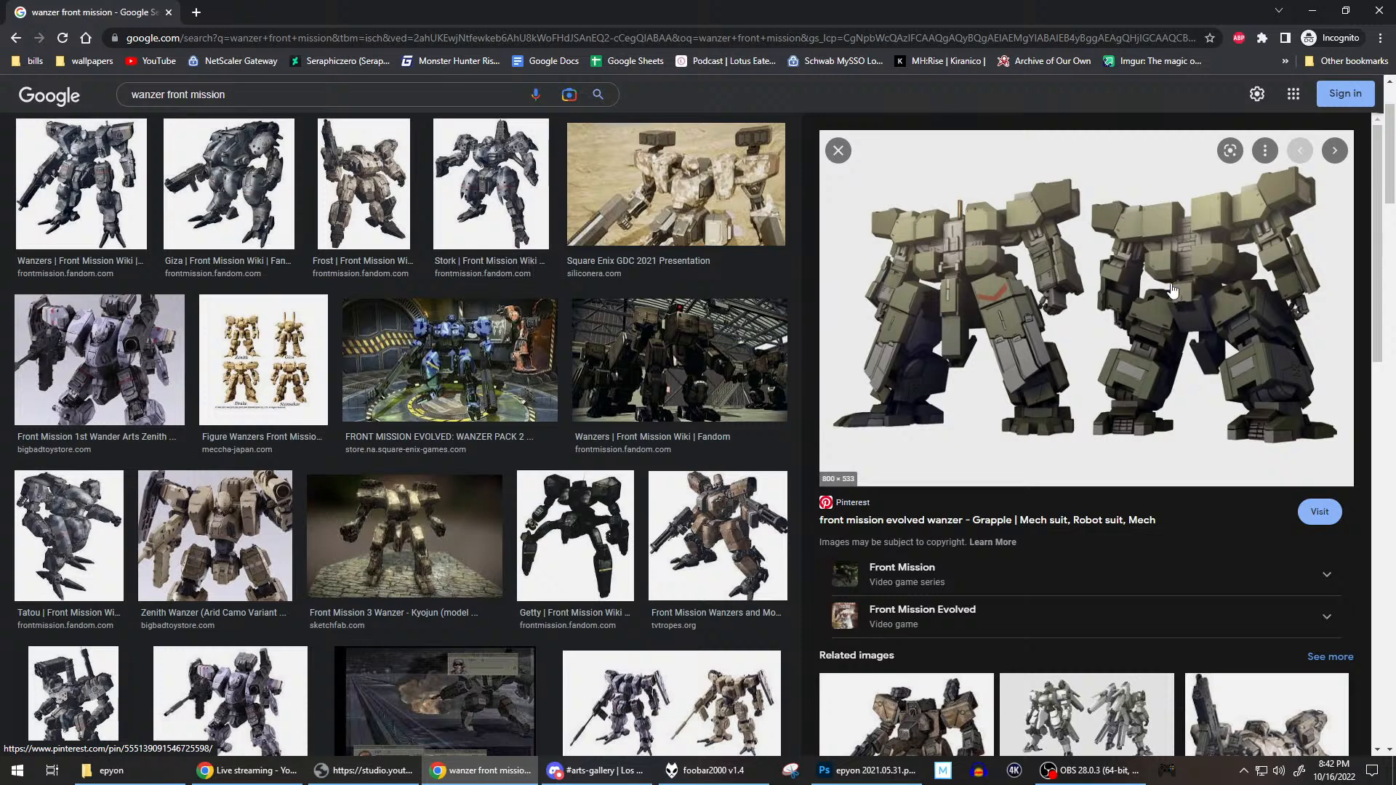
scroll(1201, 280, "down", 5)
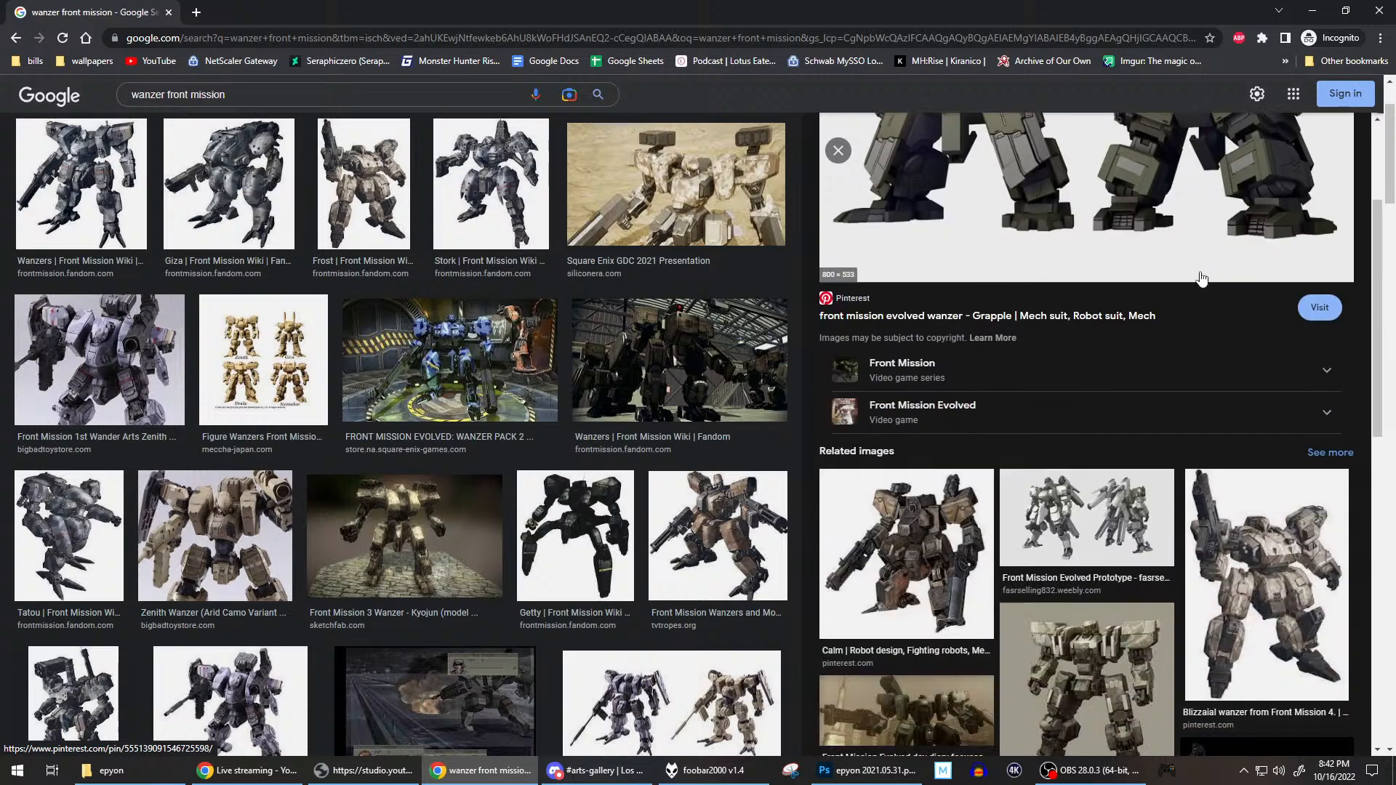
scroll(1201, 280, "down", 5)
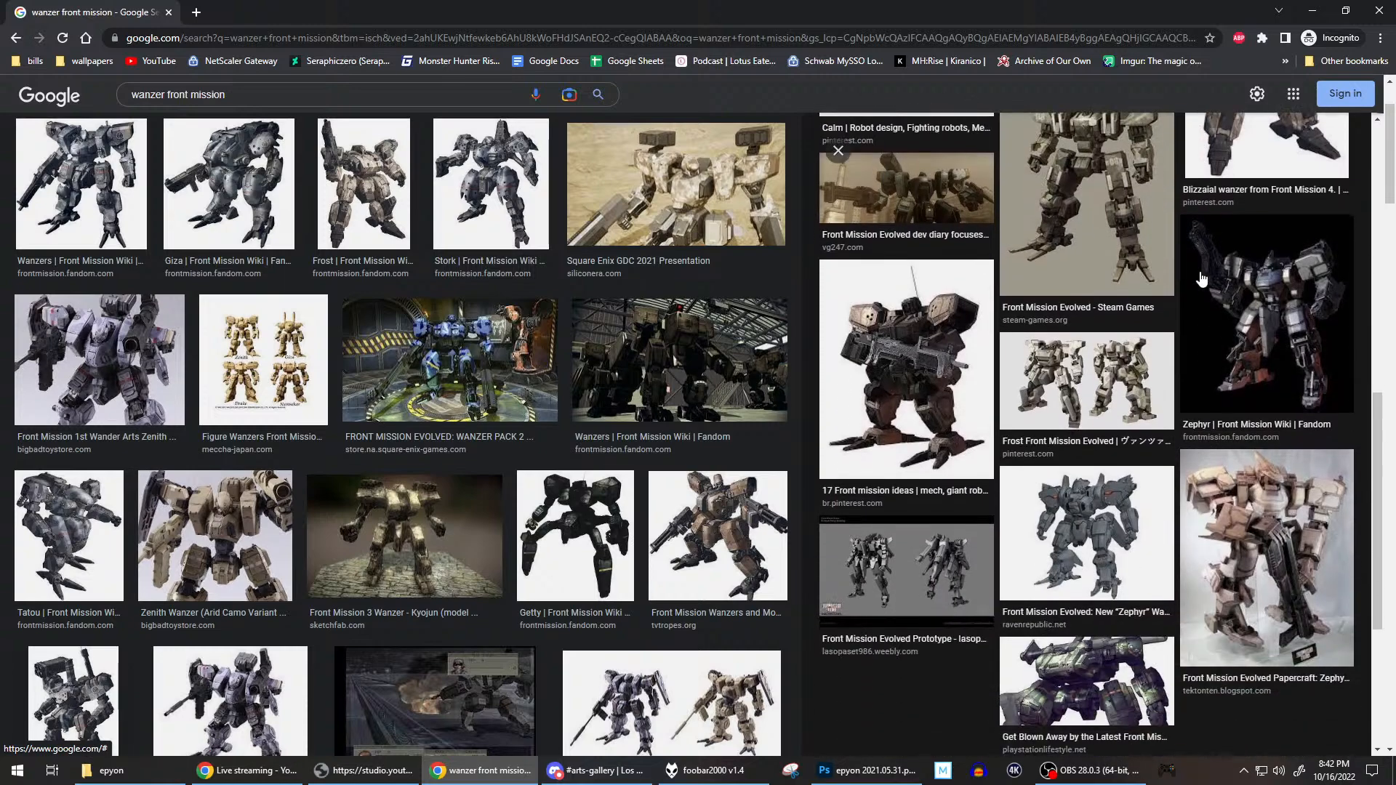
scroll(1201, 280, "down", 2)
left_click(1201, 280)
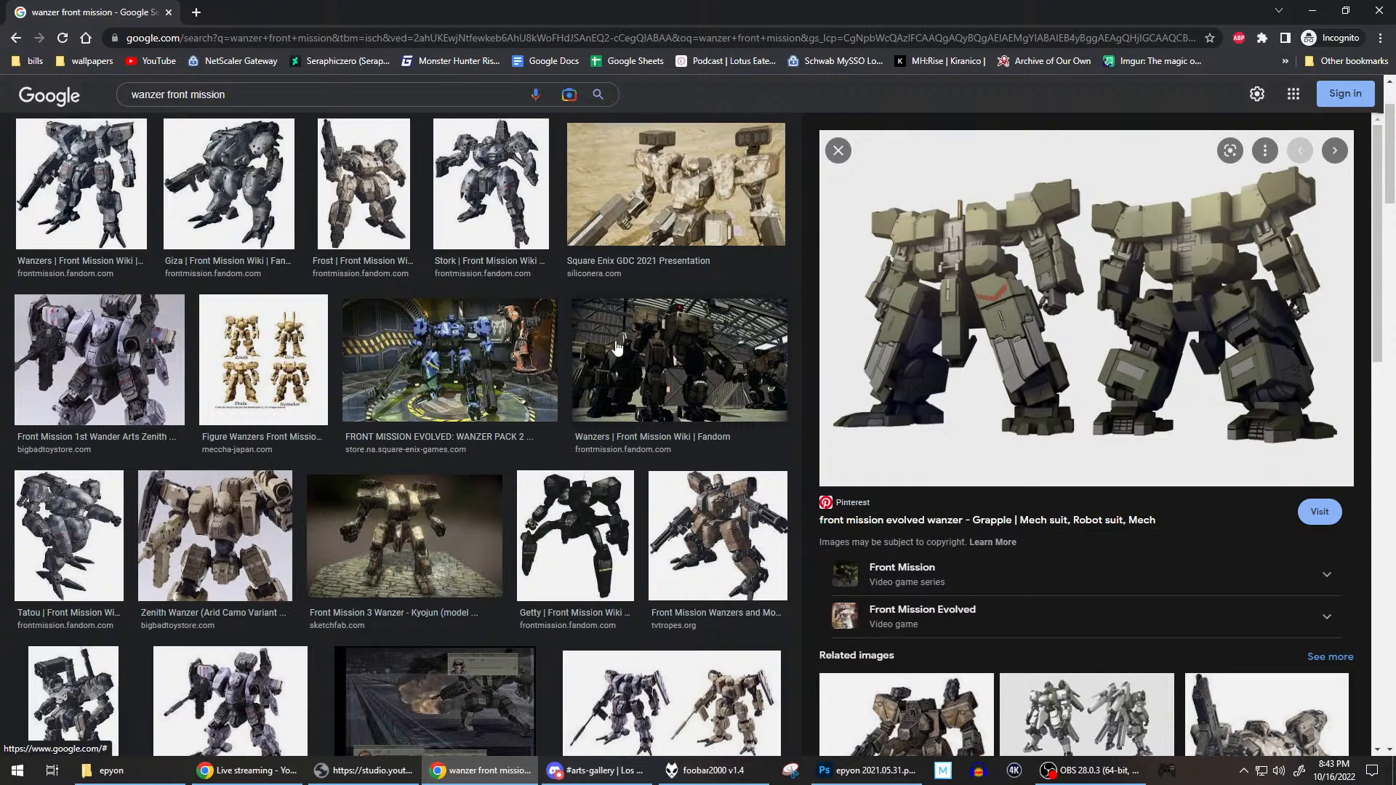
Browse through the wanzer front mission image results for mech designs and return to the first results.
scroll(617, 346, "down", 5)
scroll(618, 341, "down", 10)
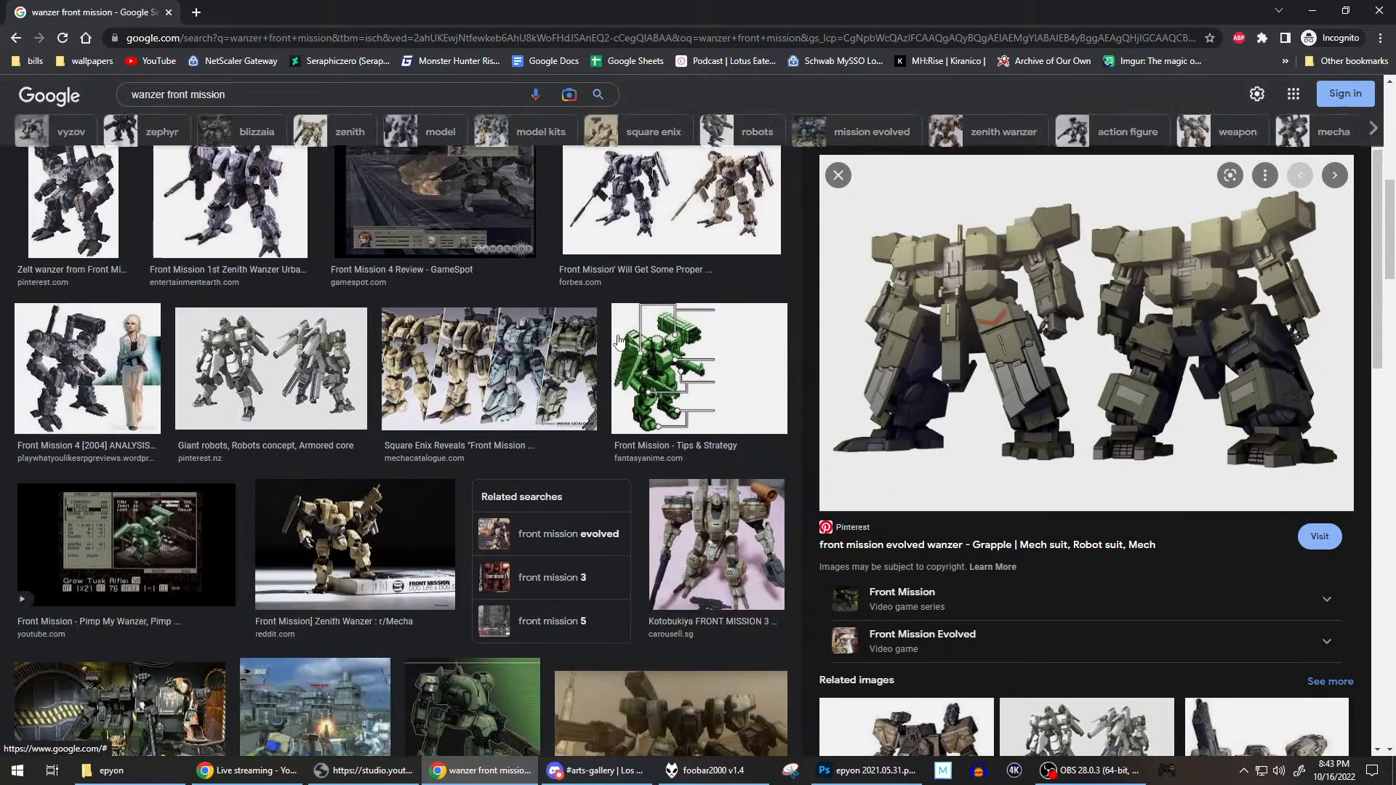
scroll(618, 340, "down", 6)
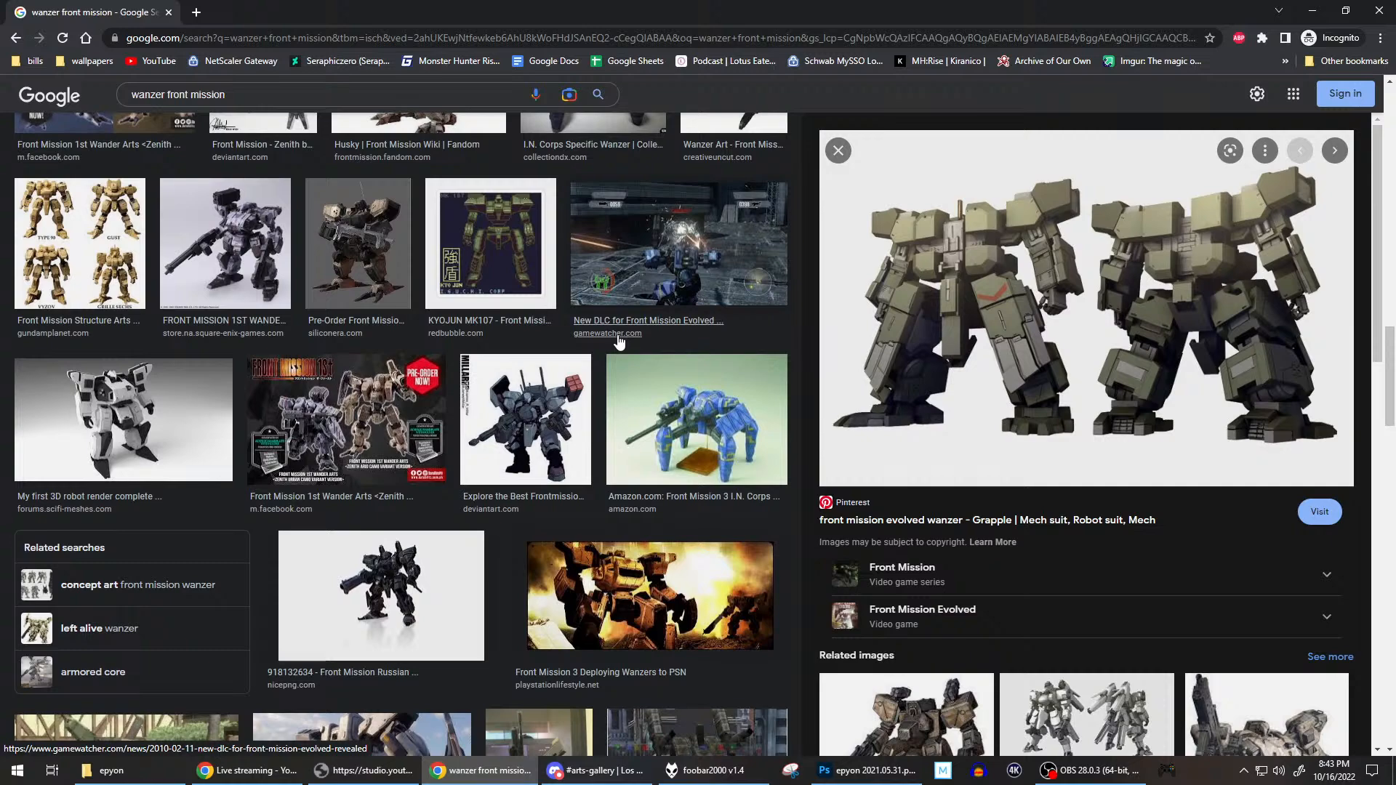
scroll(618, 340, "down", 7)
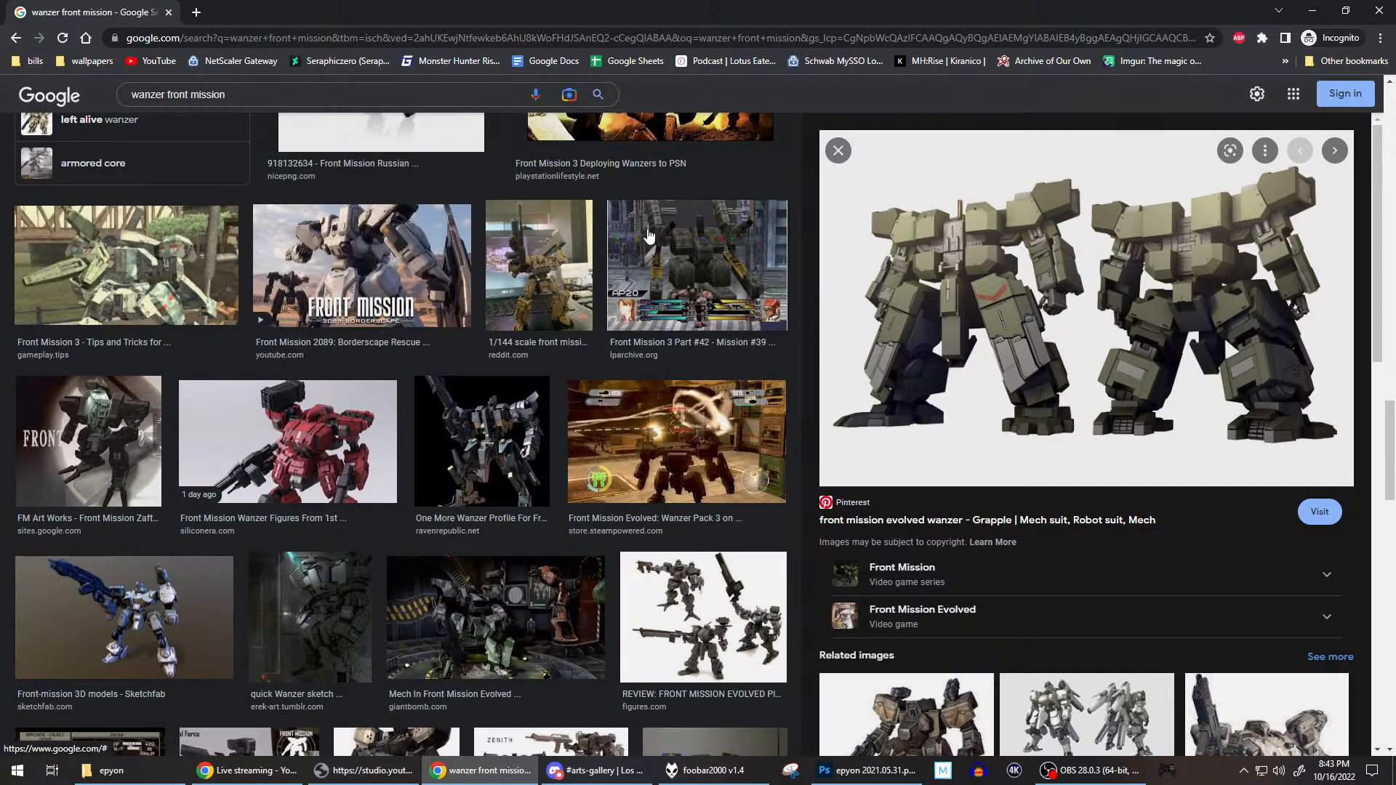
scroll(649, 235, "down", 4)
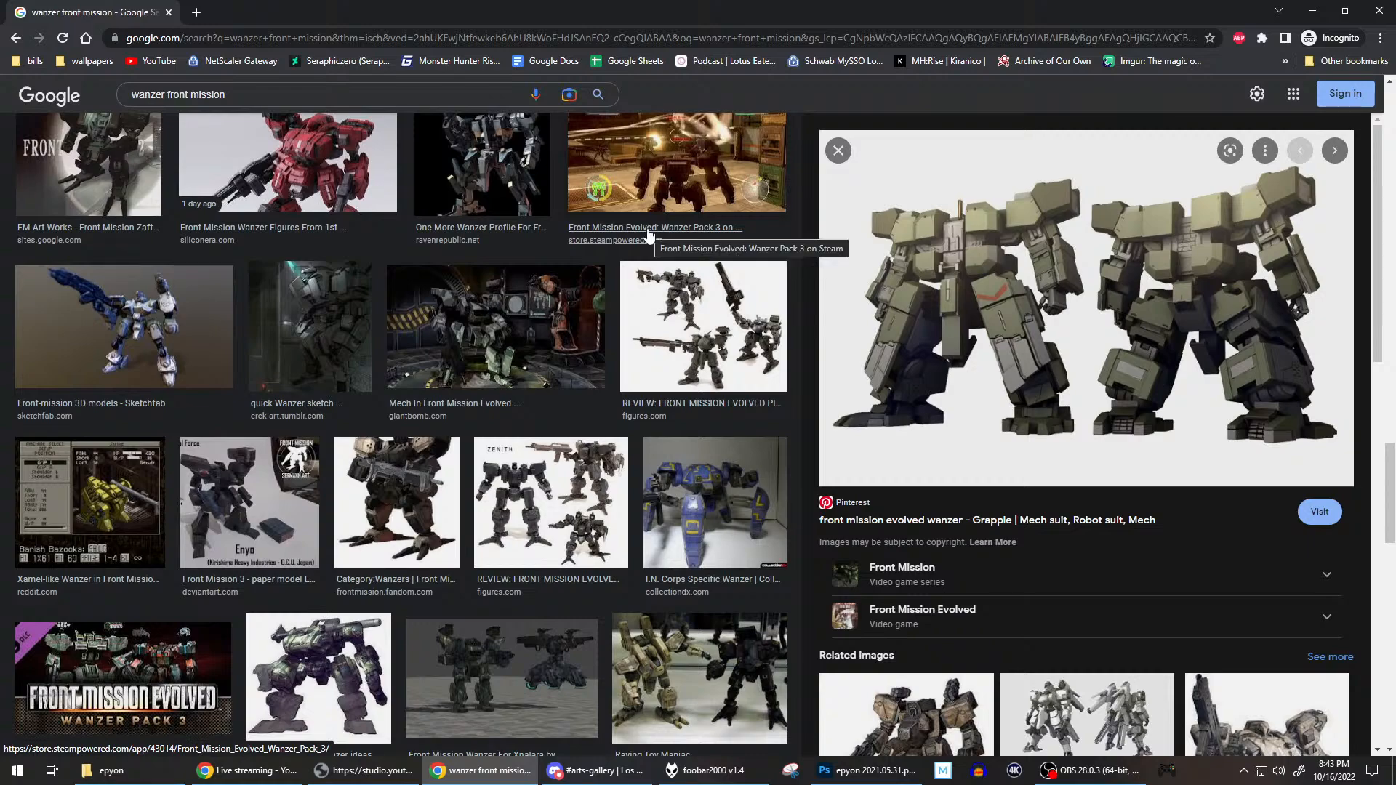
scroll(649, 235, "down", 4)
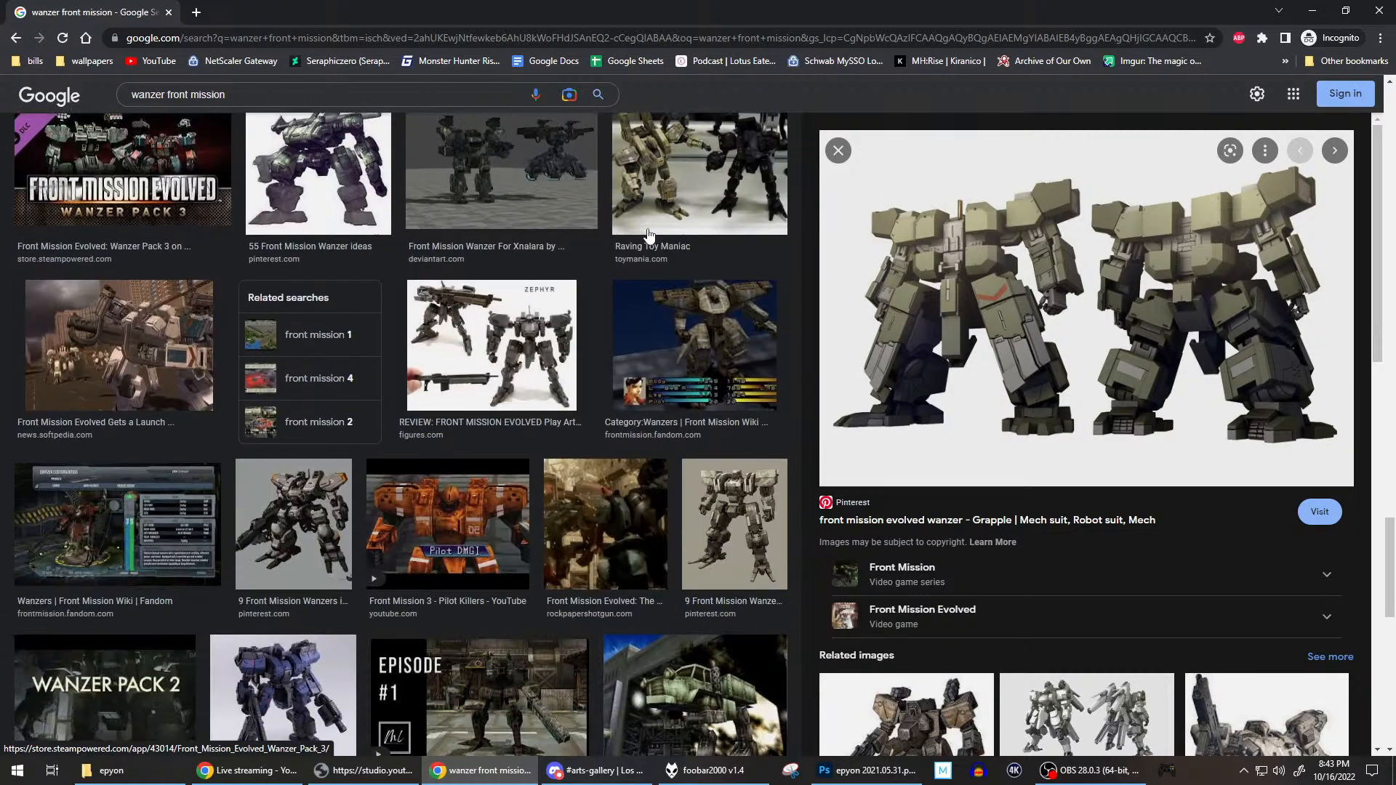
scroll(517, 447, "up", 10)
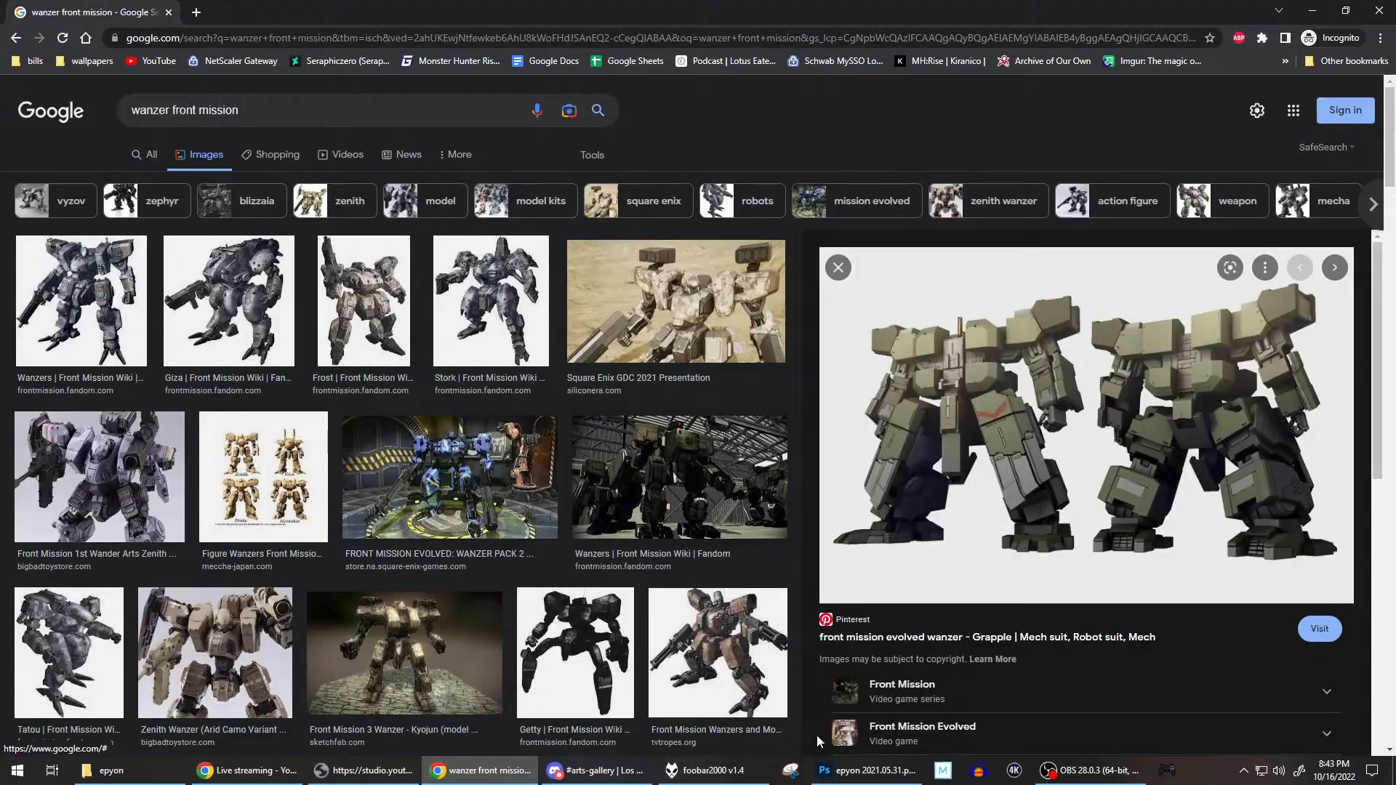
Leave the browser, switch to OBS, and select the Filler/break scene.
left_click(865, 770)
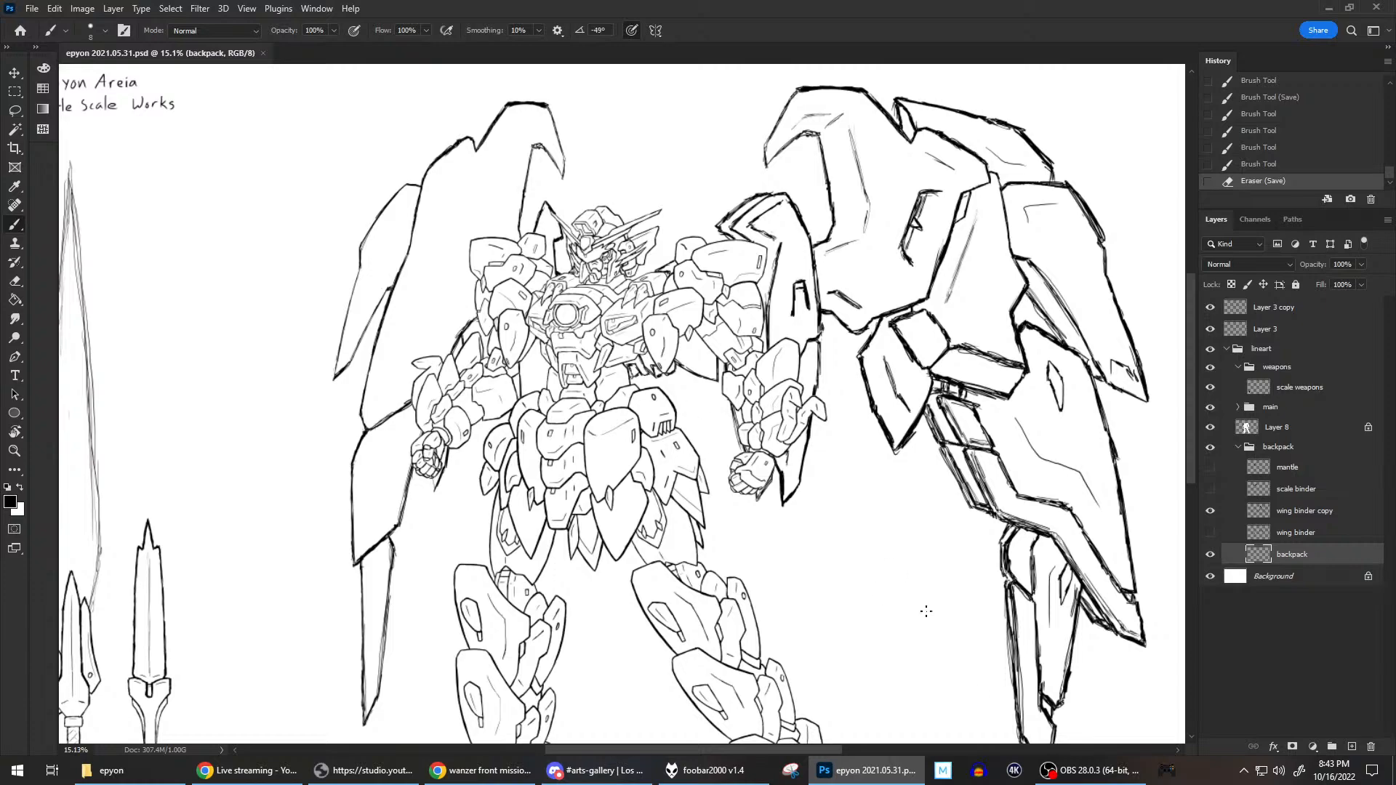
left_click(1091, 771)
left_click(431, 574)
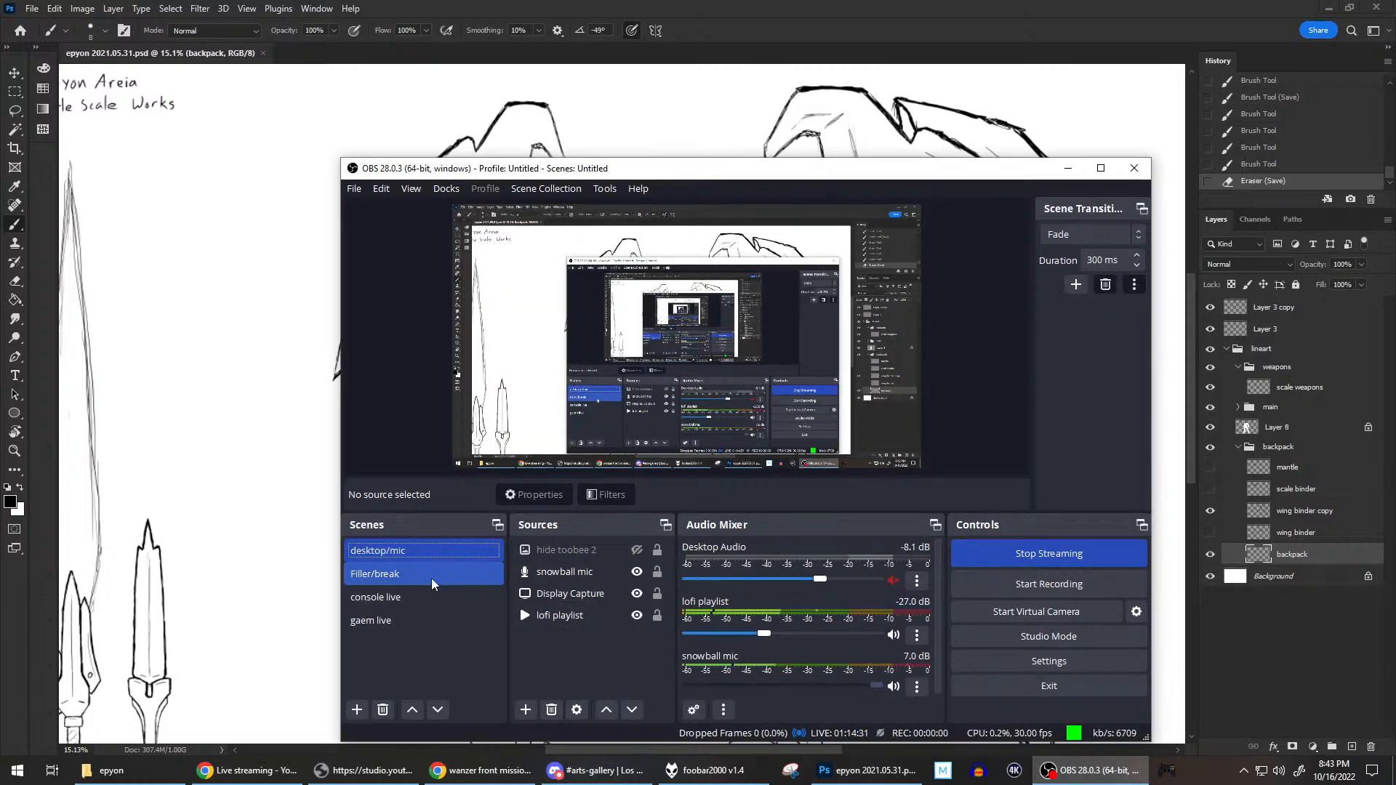
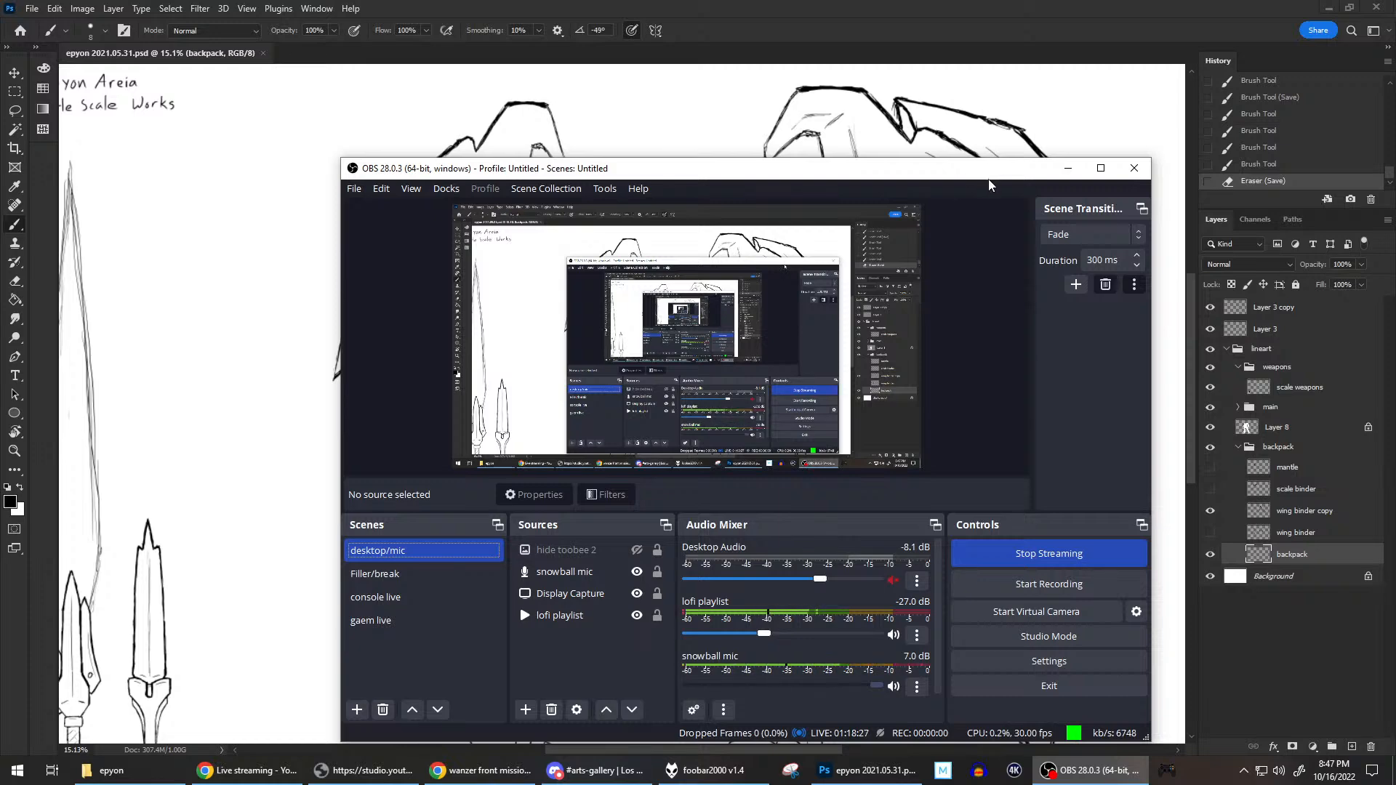
Switch back to the Photoshop drawing and hide the main group and Layer 8 while keeping the backpack group visible.
left_click(941, 4)
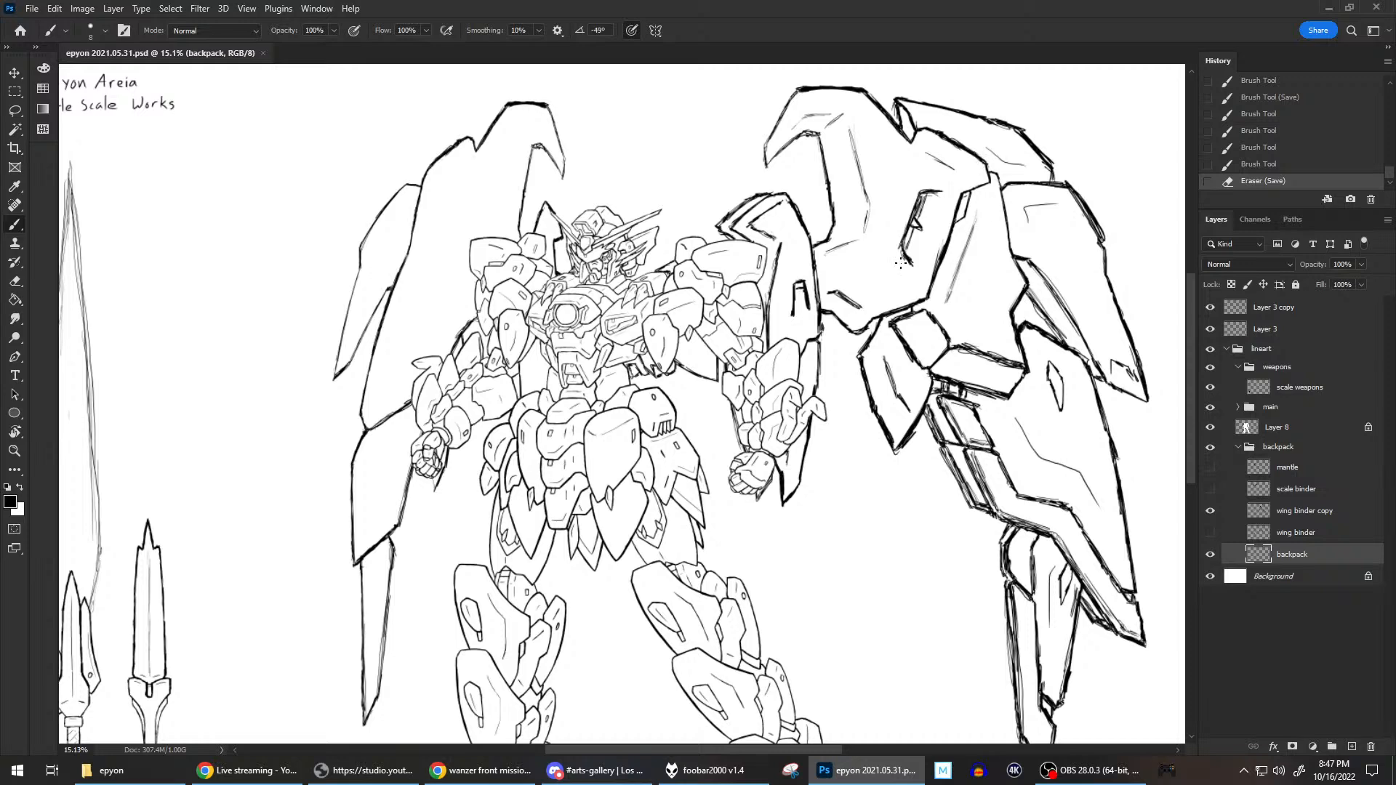
scroll(993, 352, "down", 6)
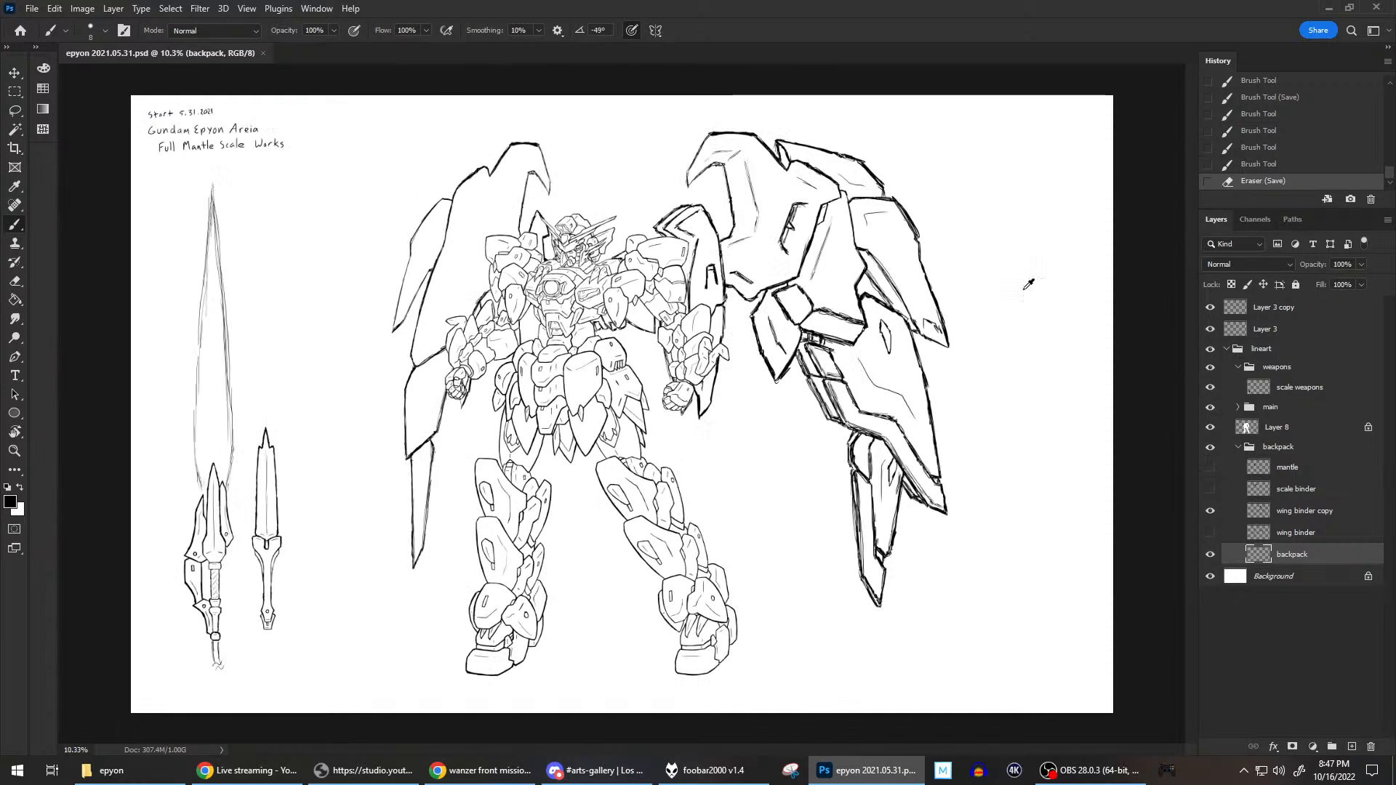
scroll(928, 286, "up", 2)
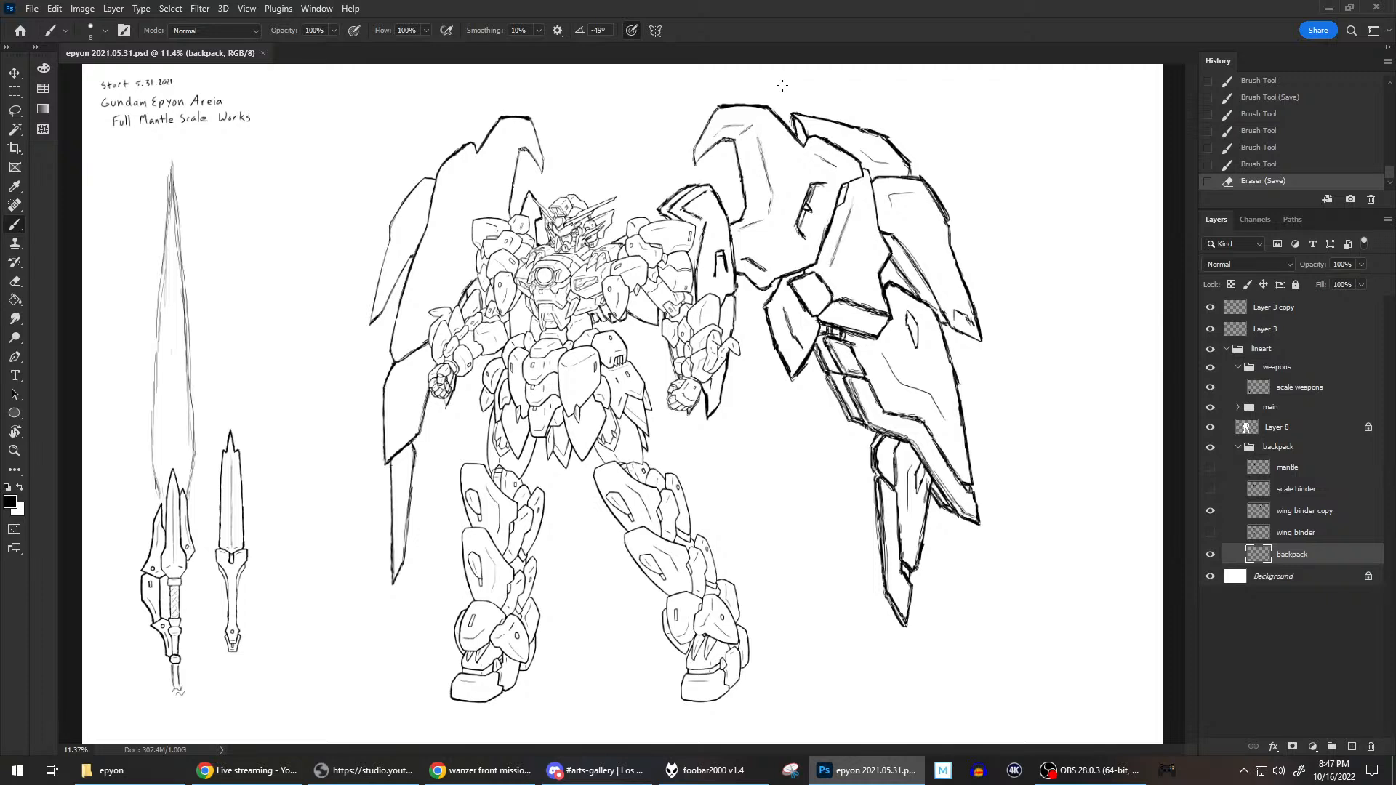
left_click(1211, 427)
left_click(1210, 447)
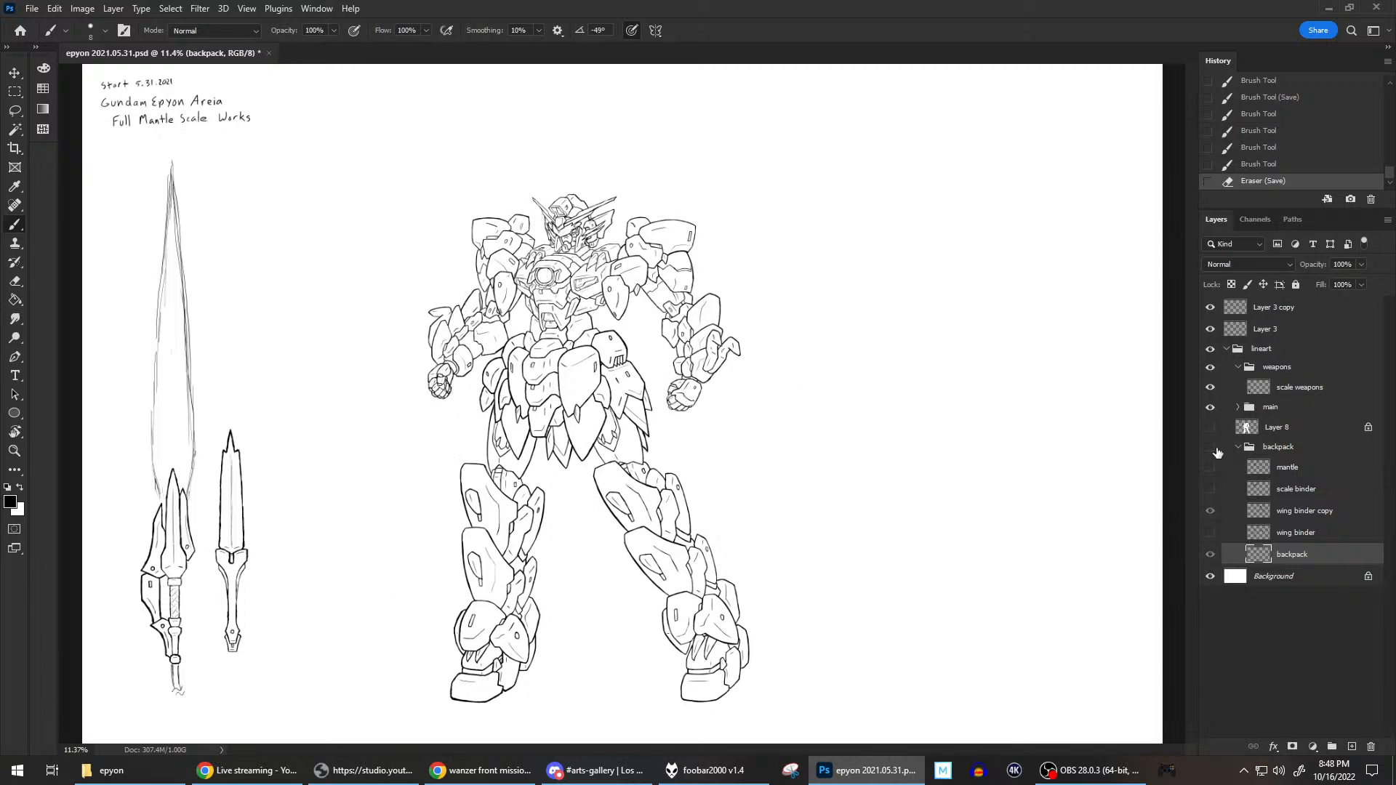
left_click(1211, 448)
left_click(1211, 406)
left_click(1211, 427)
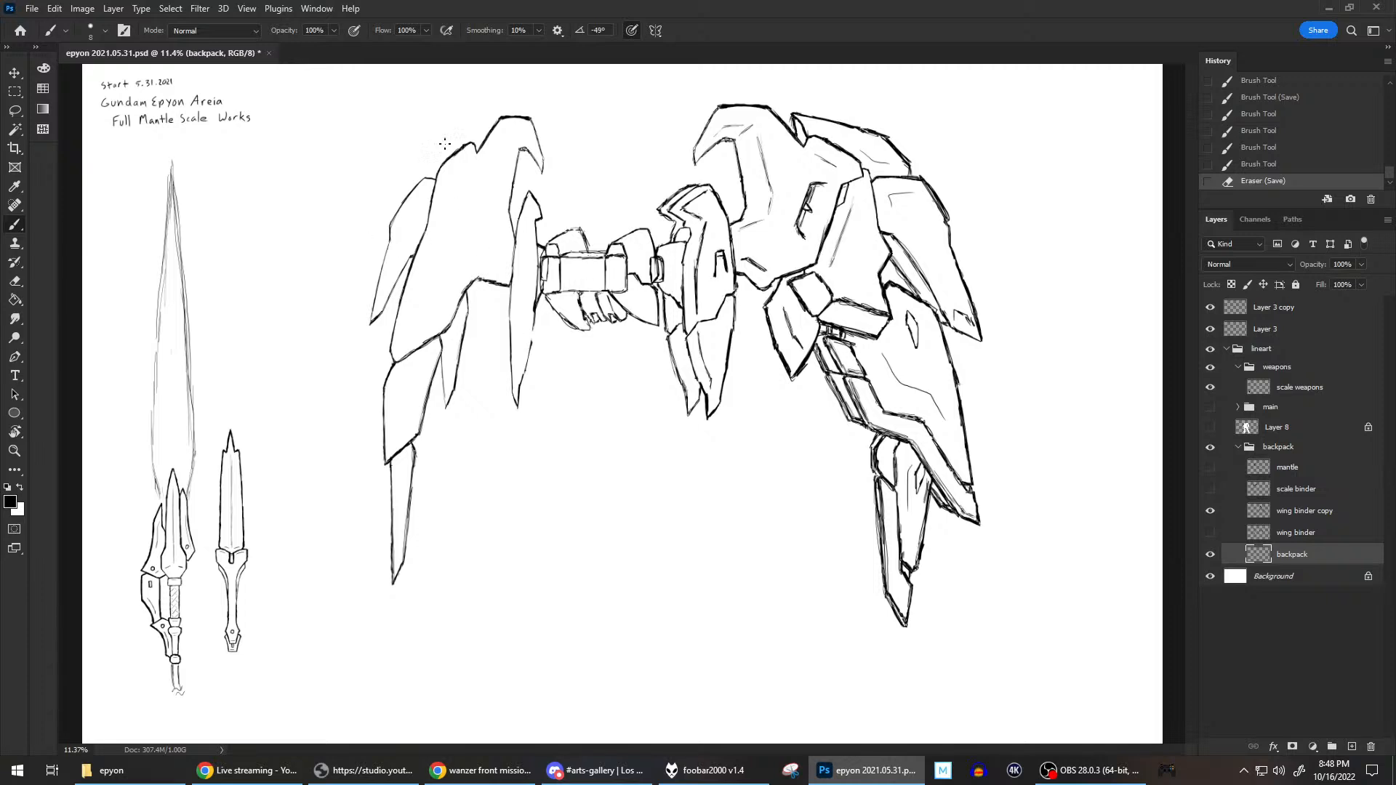
On the wing binder copy layer, sketch an inner contour line down the narrow lower blade of the right inner binder.
left_click(1307, 513)
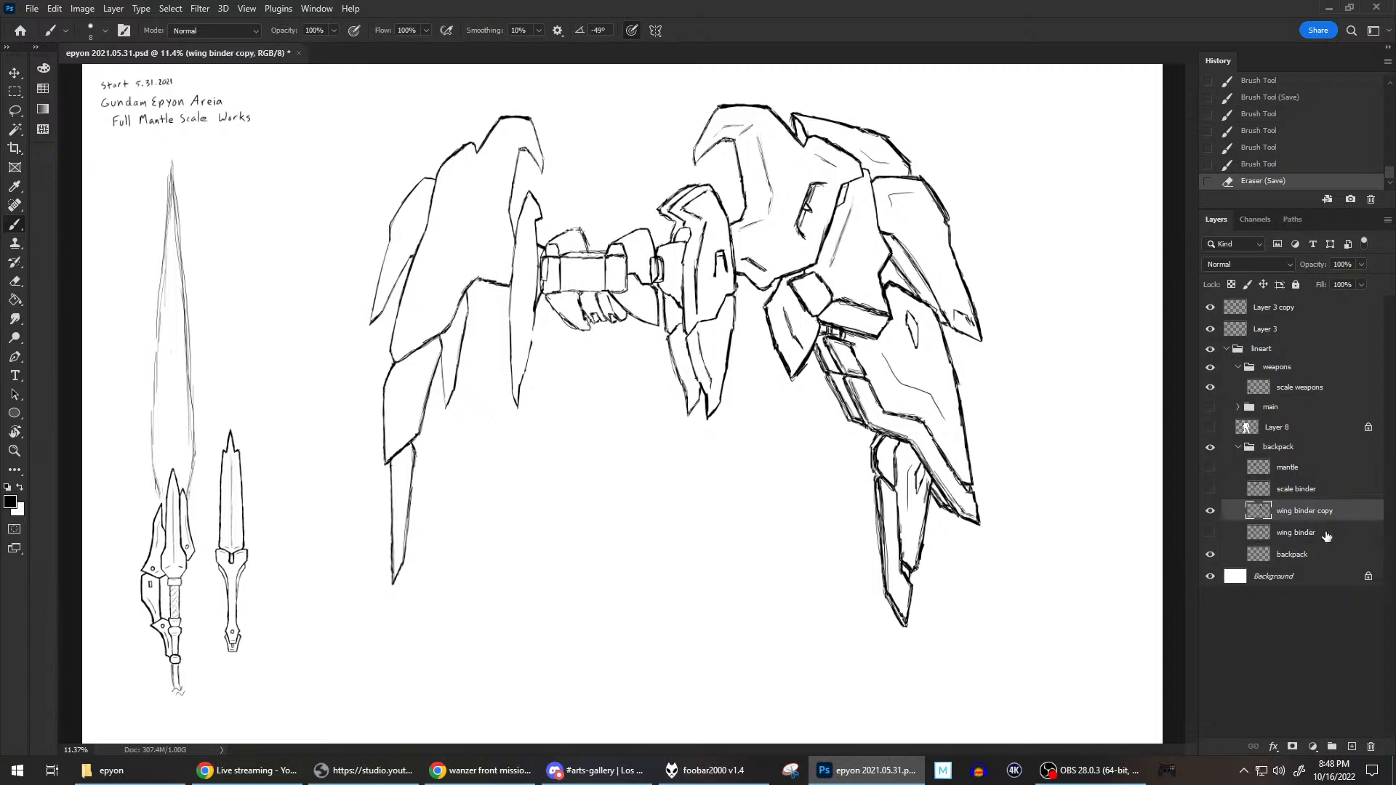
scroll(769, 347, "up", 4)
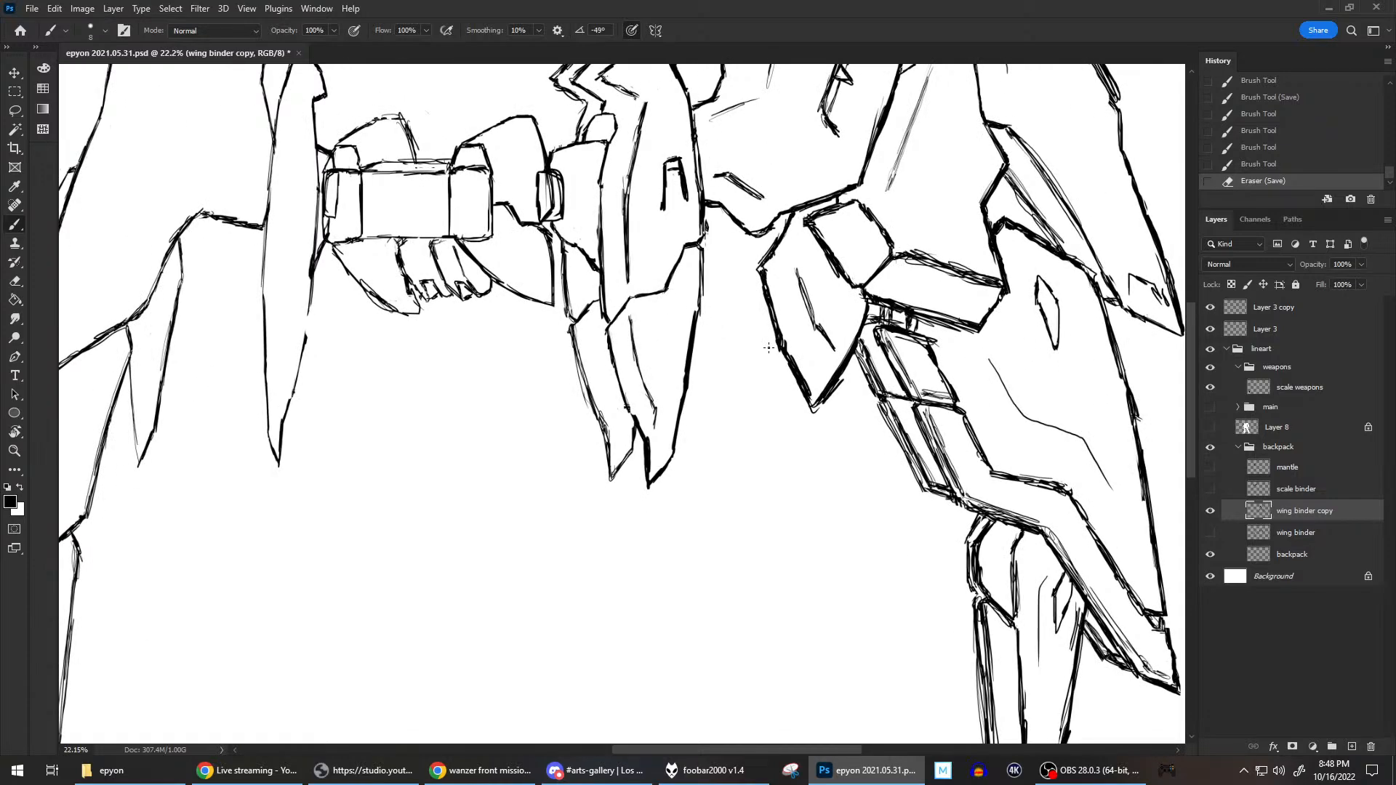
mouse_move(576, 314)
left_mouse_down()
mouse_move(576, 231)
mouse_move(602, 396)
left_mouse_up()
key("ctrl+z")
mouse_move(576, 336)
left_mouse_down()
mouse_move(585, 364)
mouse_move(577, 329)
mouse_move(592, 310)
mouse_move(576, 330)
mouse_move(613, 421)
mouse_move(614, 395)
mouse_move(614, 466)
left_mouse_up()
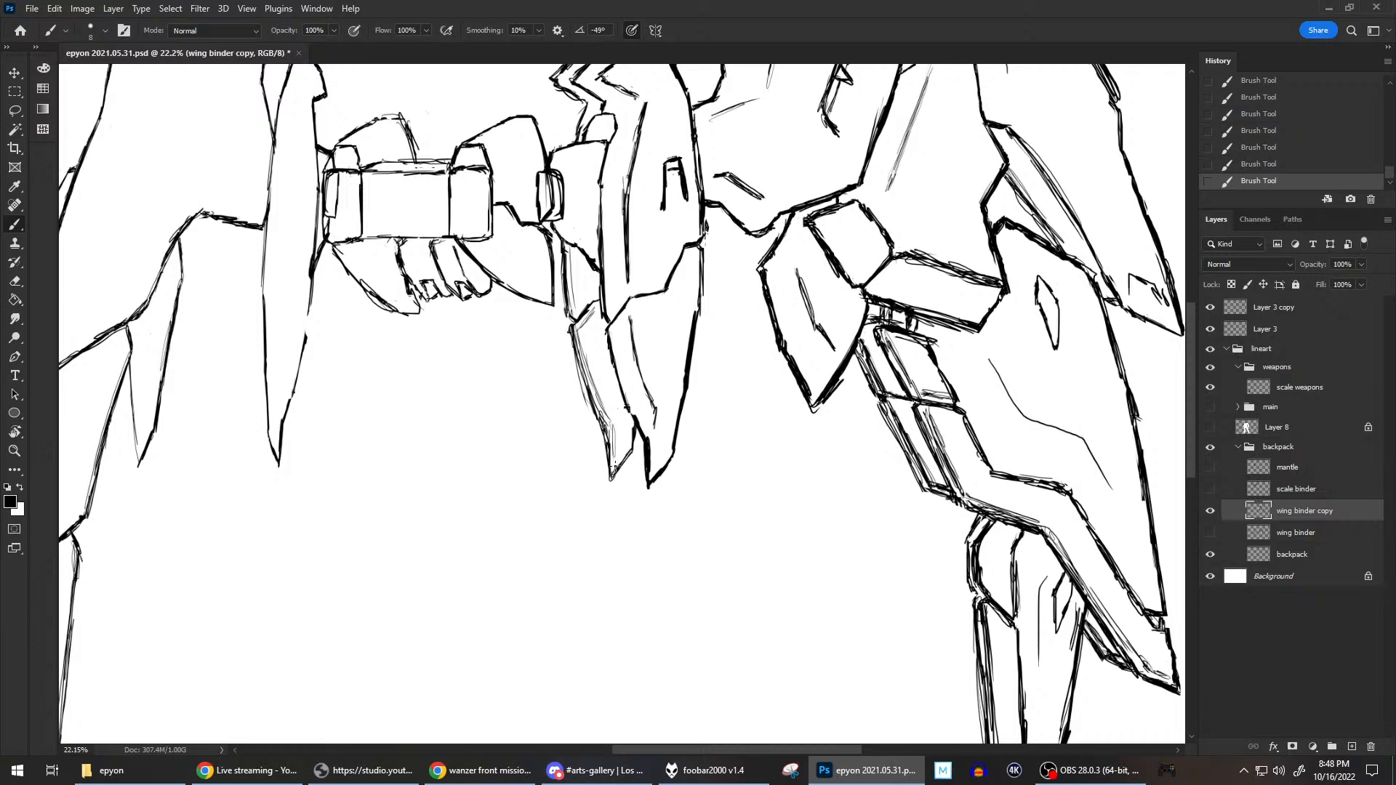
scroll(777, 424, "down", 2)
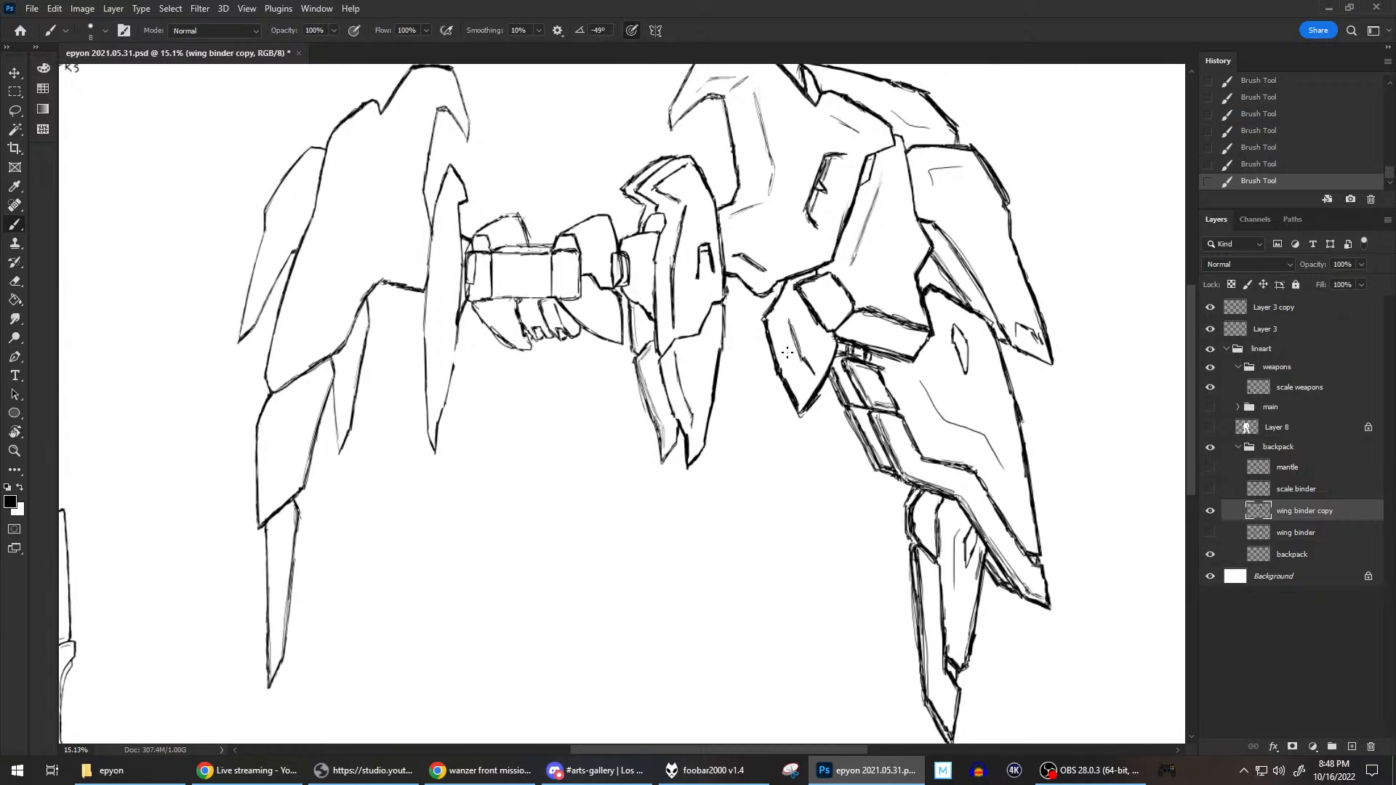
scroll(763, 274, "down", 1)
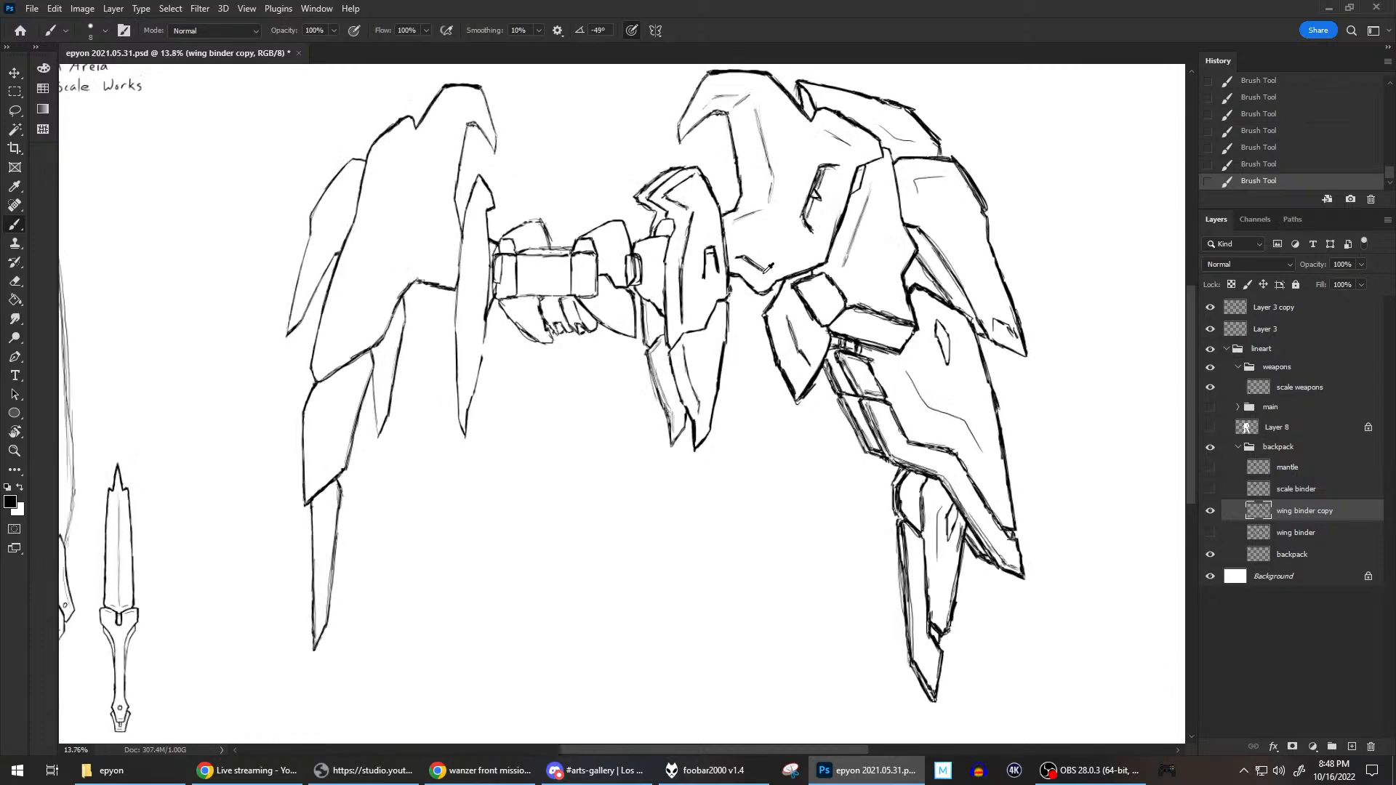
scroll(763, 274, "up", 2)
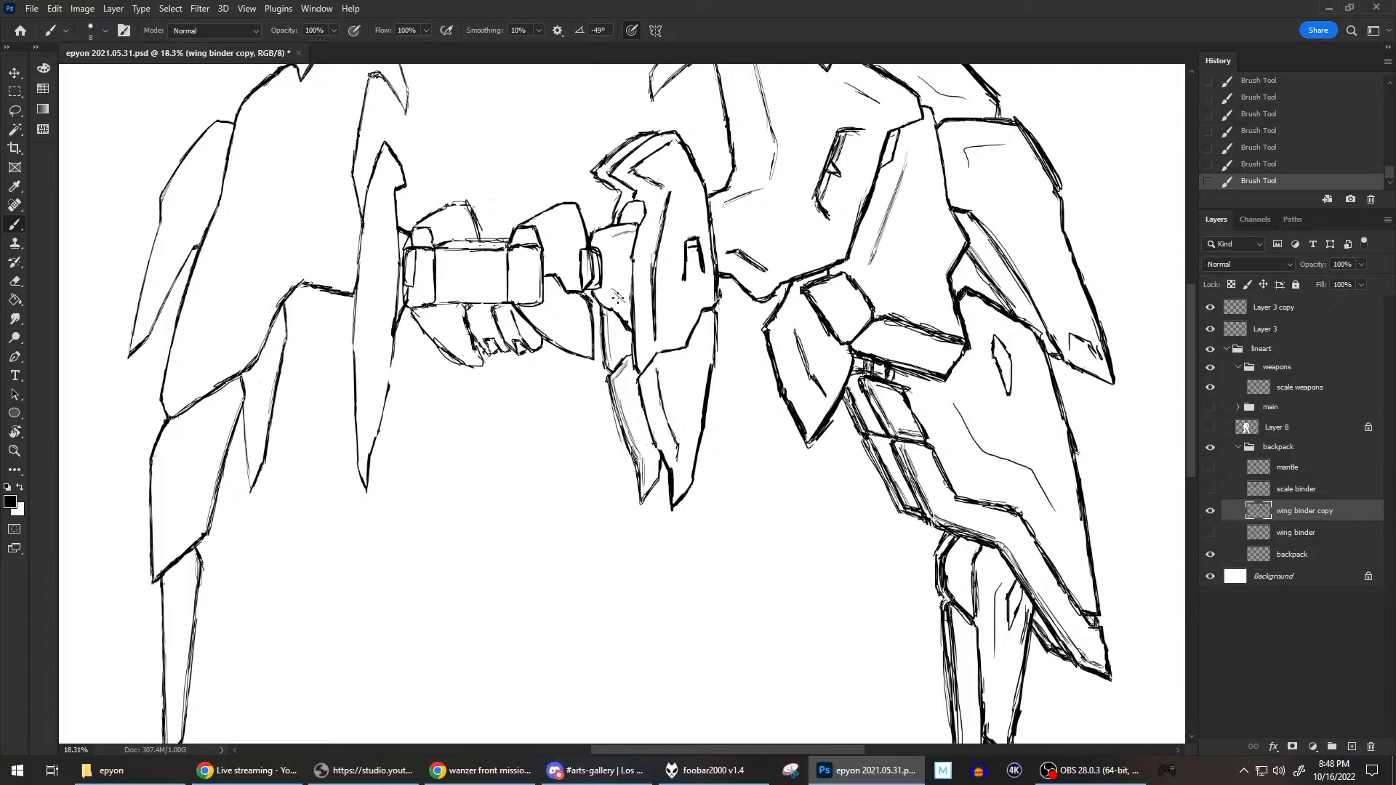
scroll(633, 303, "down", 3)
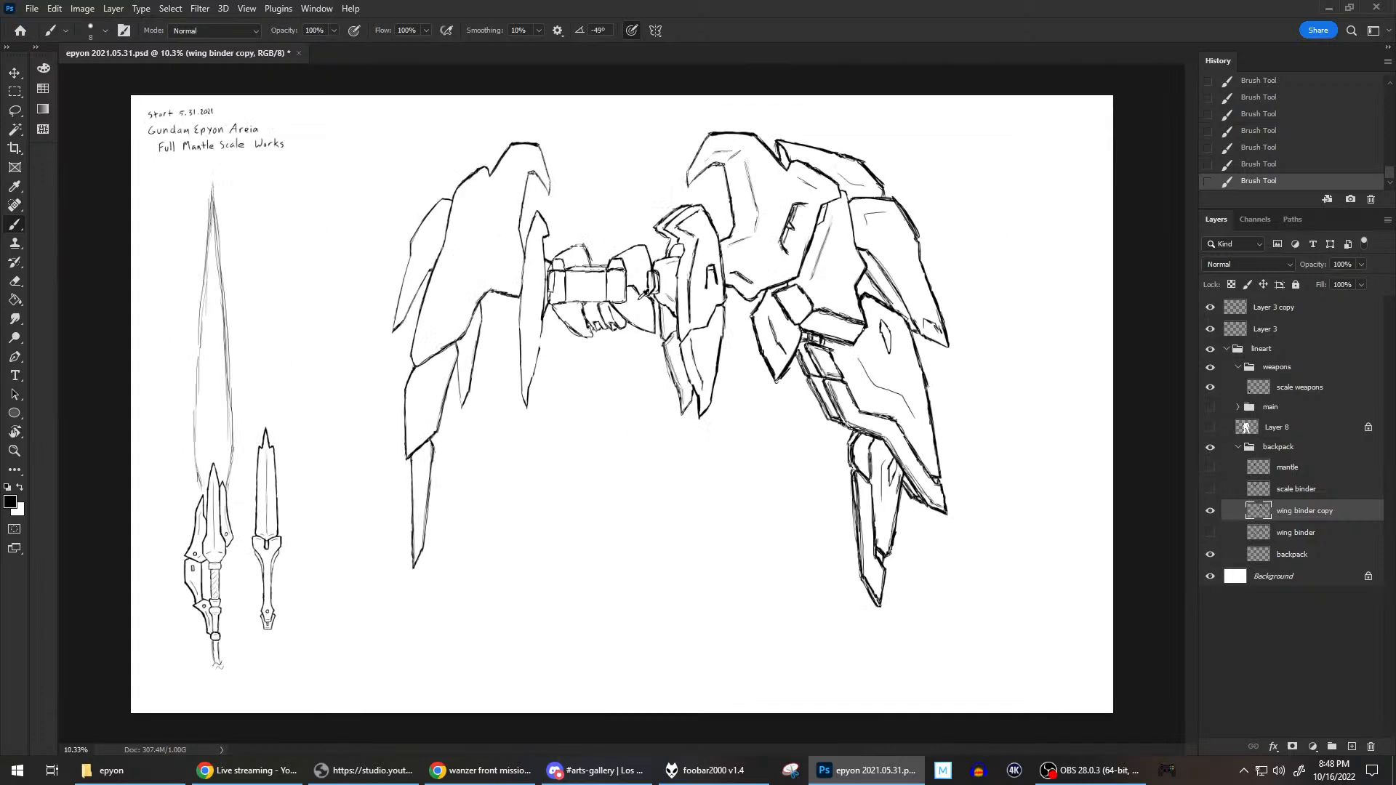
Show Layer 8 and the main group again so the mech body covers the backpack.
scroll(849, 284, "up", 1)
left_click(1210, 427)
left_click(1209, 407)
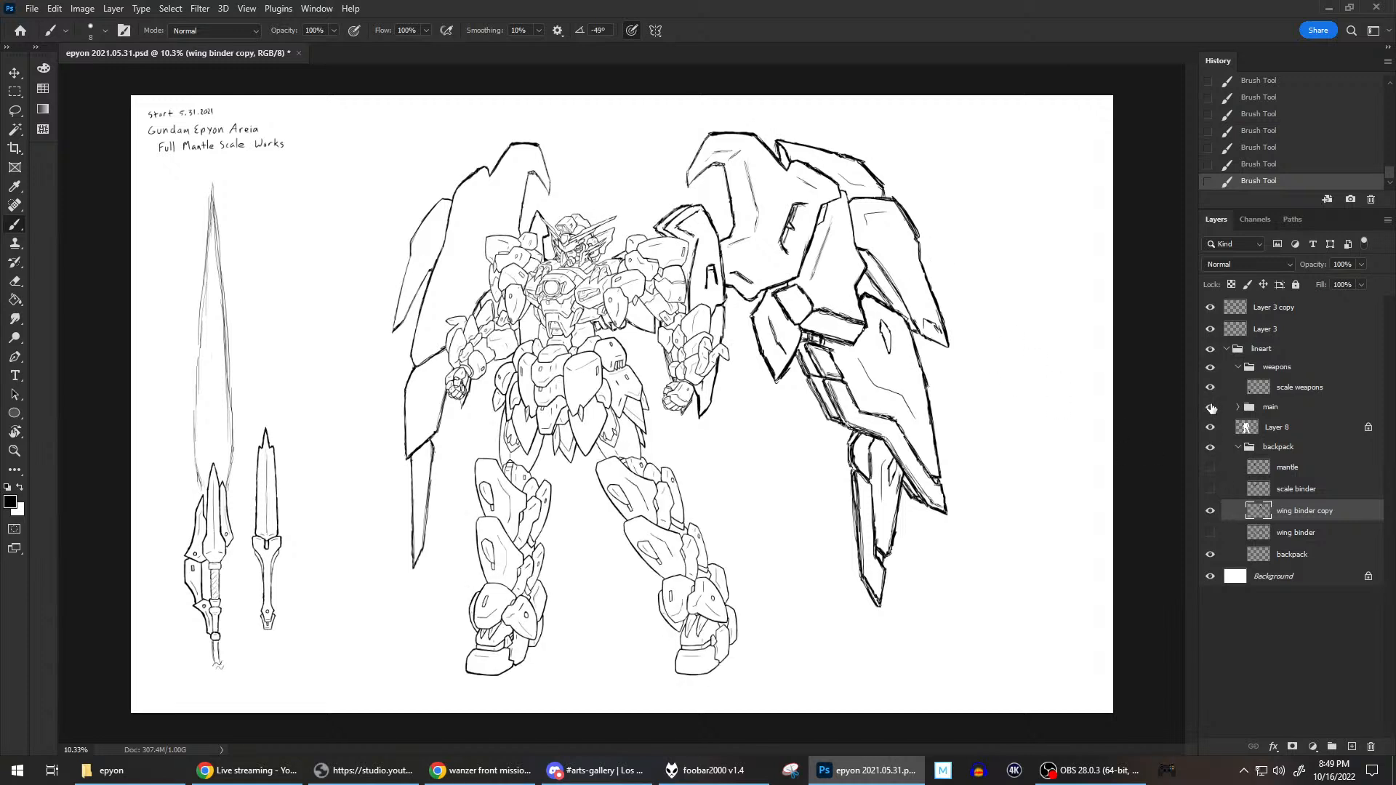
Add a new layer above scale weapons in the weapons group and save the file.
left_click(1295, 385)
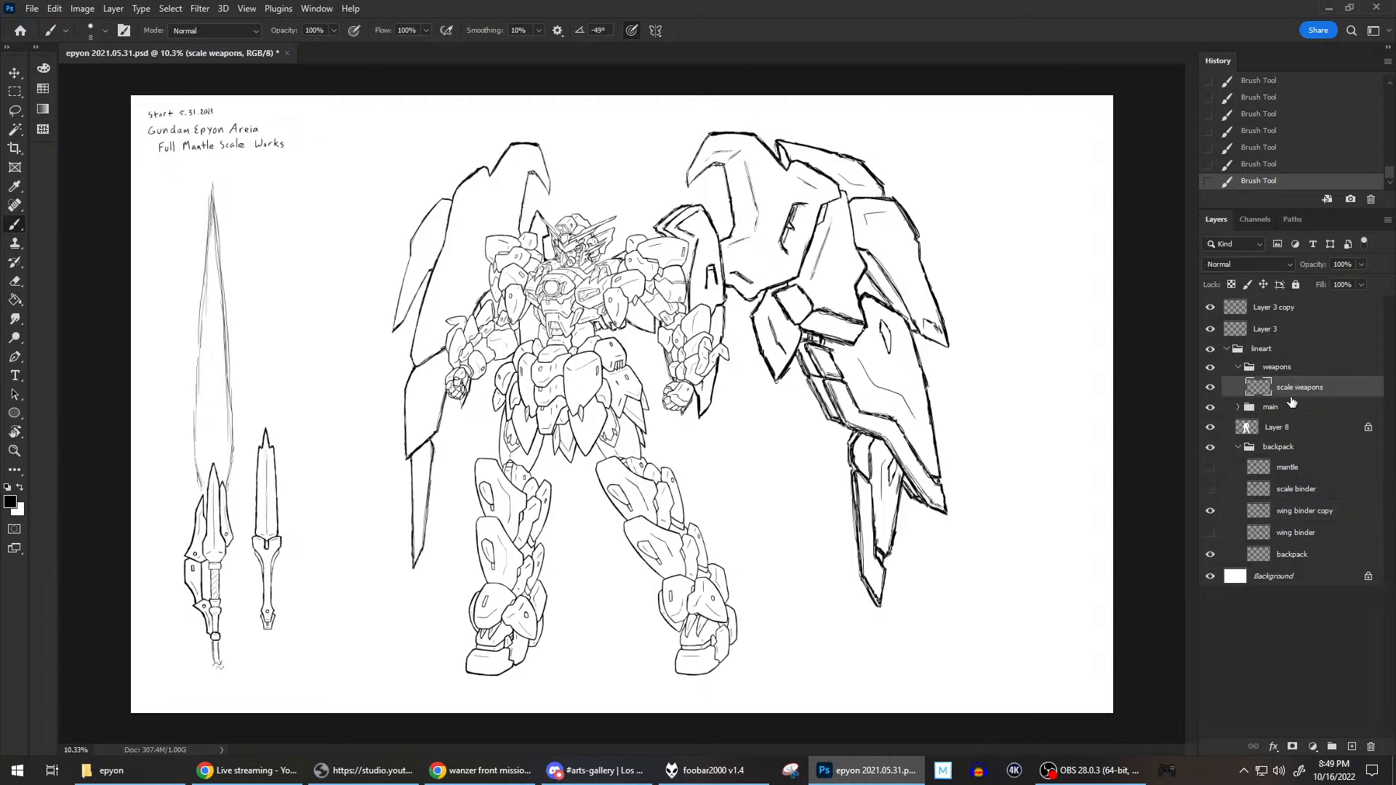
left_click(1351, 747)
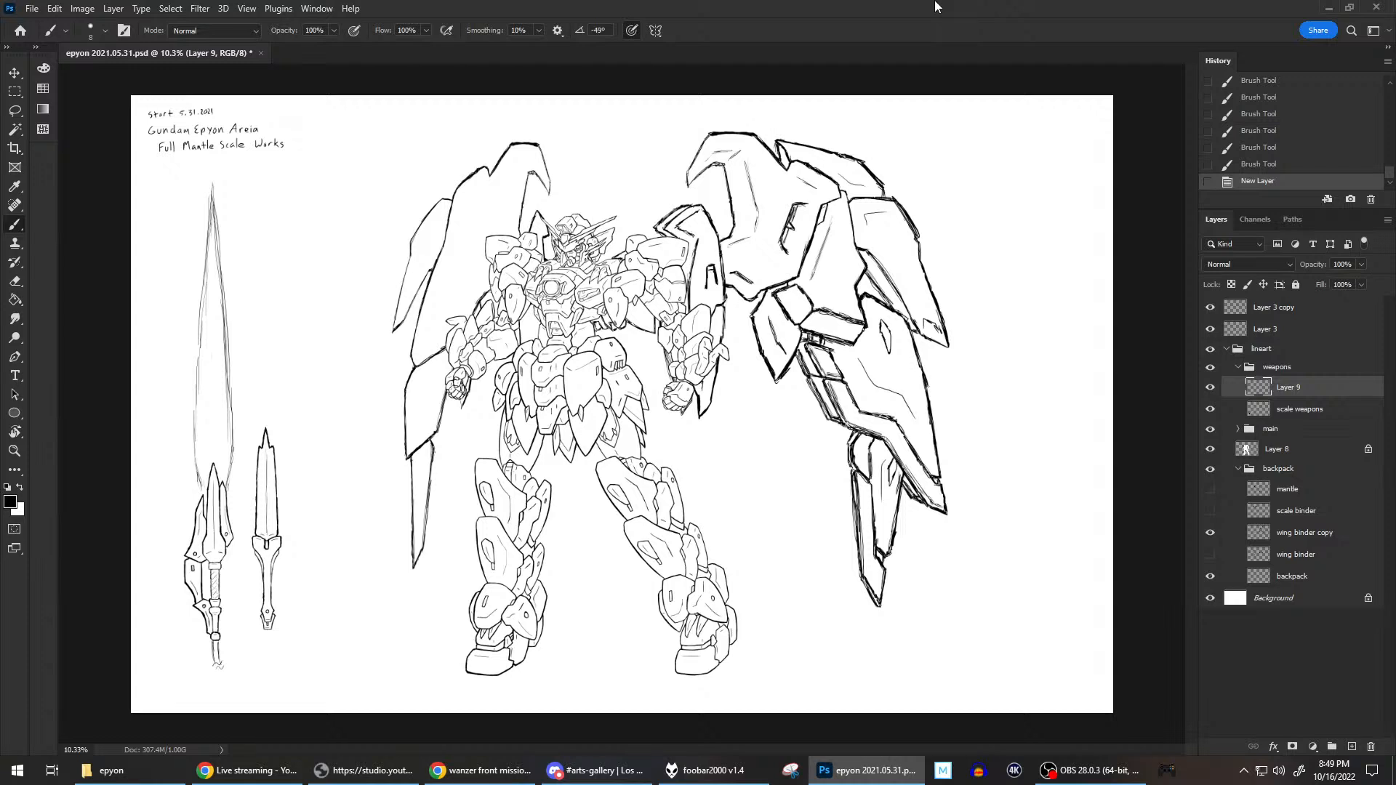
key("ctrl+s")
On the wing binder copy layer, rotate the canvas and touch up the notch at the base of the right wing's uppermost fin.
left_click(1320, 538)
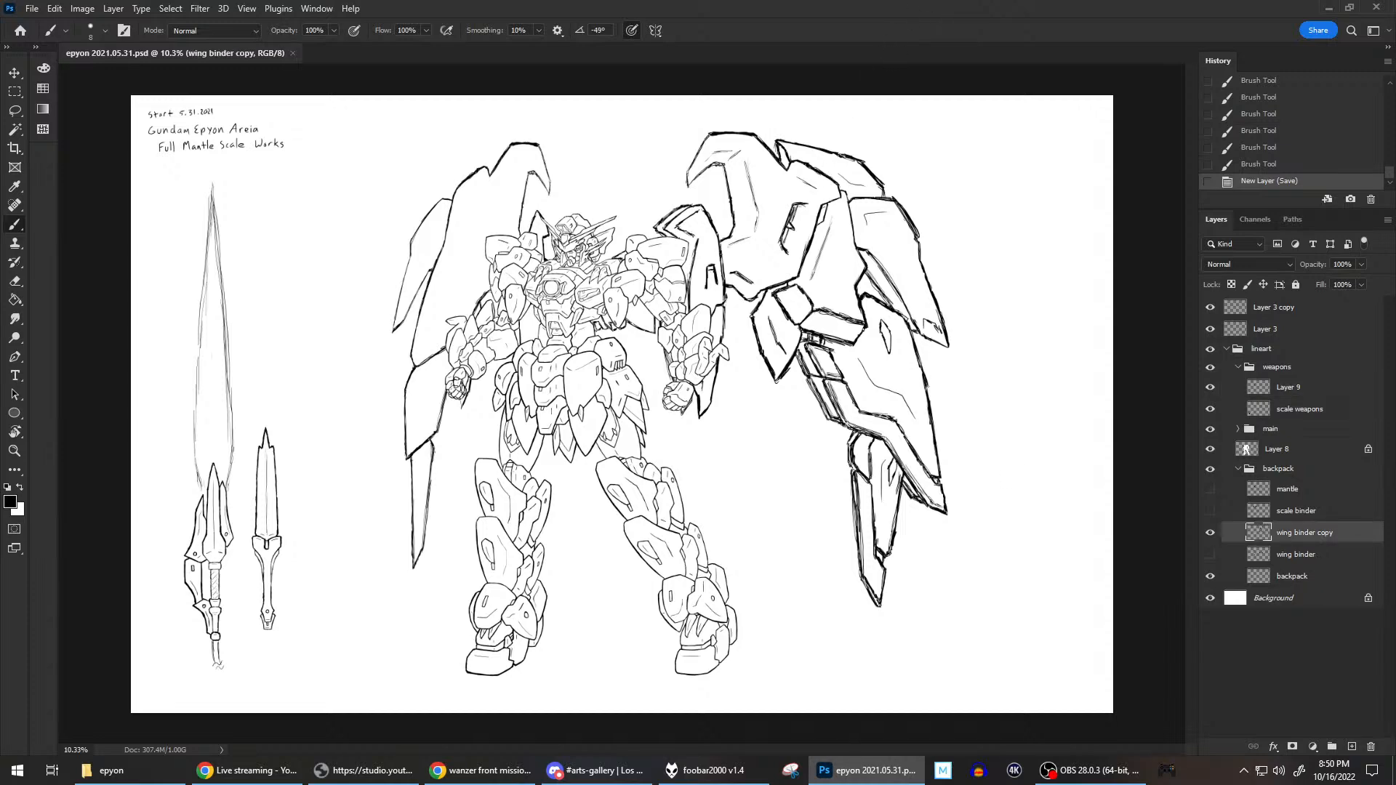
scroll(962, 294, "up", 3)
scroll(962, 294, "up", 2)
left_click_drag(693, 212, 663, 455)
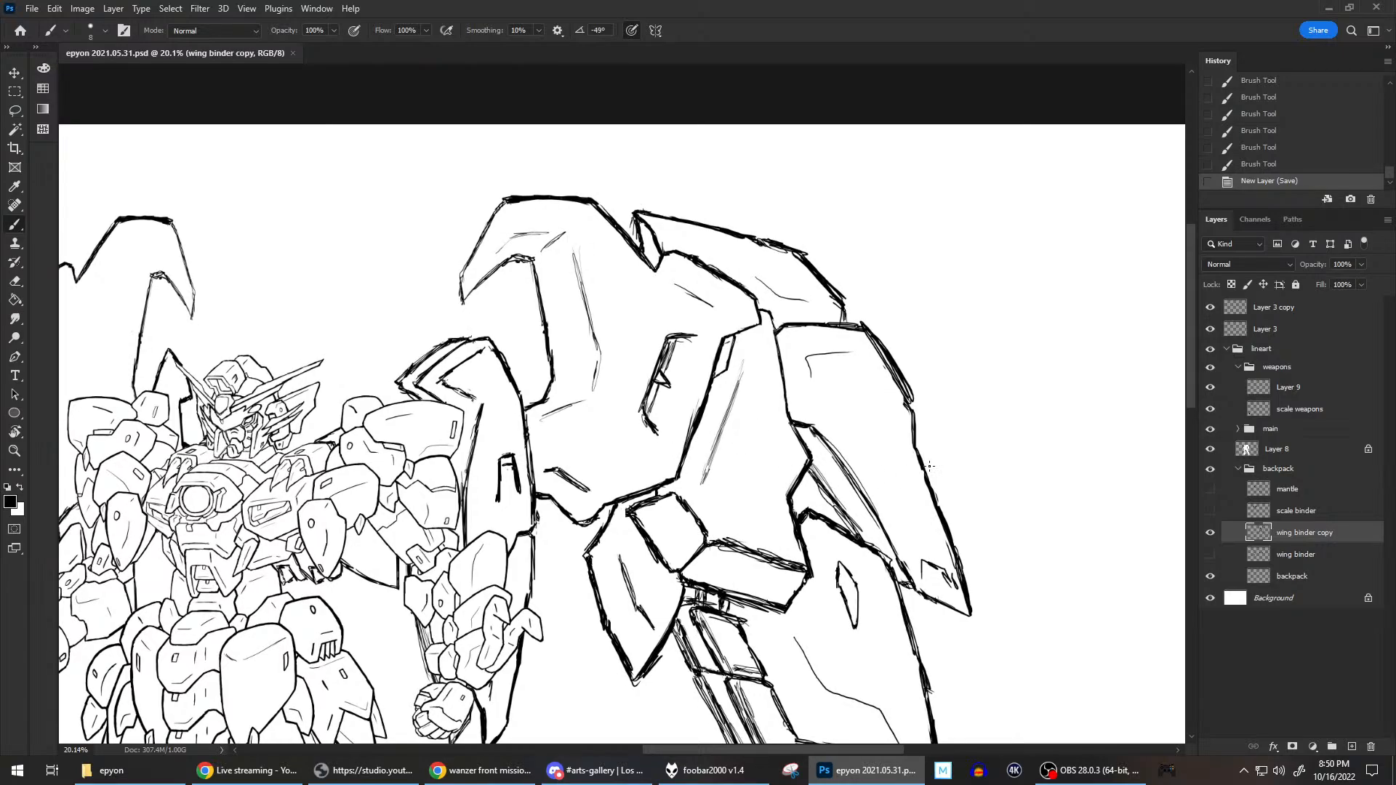
key("r")
mouse_move(1132, 498)
left_mouse_down()
mouse_move(742, 181)
mouse_move(615, 220)
mouse_move(682, 334)
left_mouse_up()
key("b")
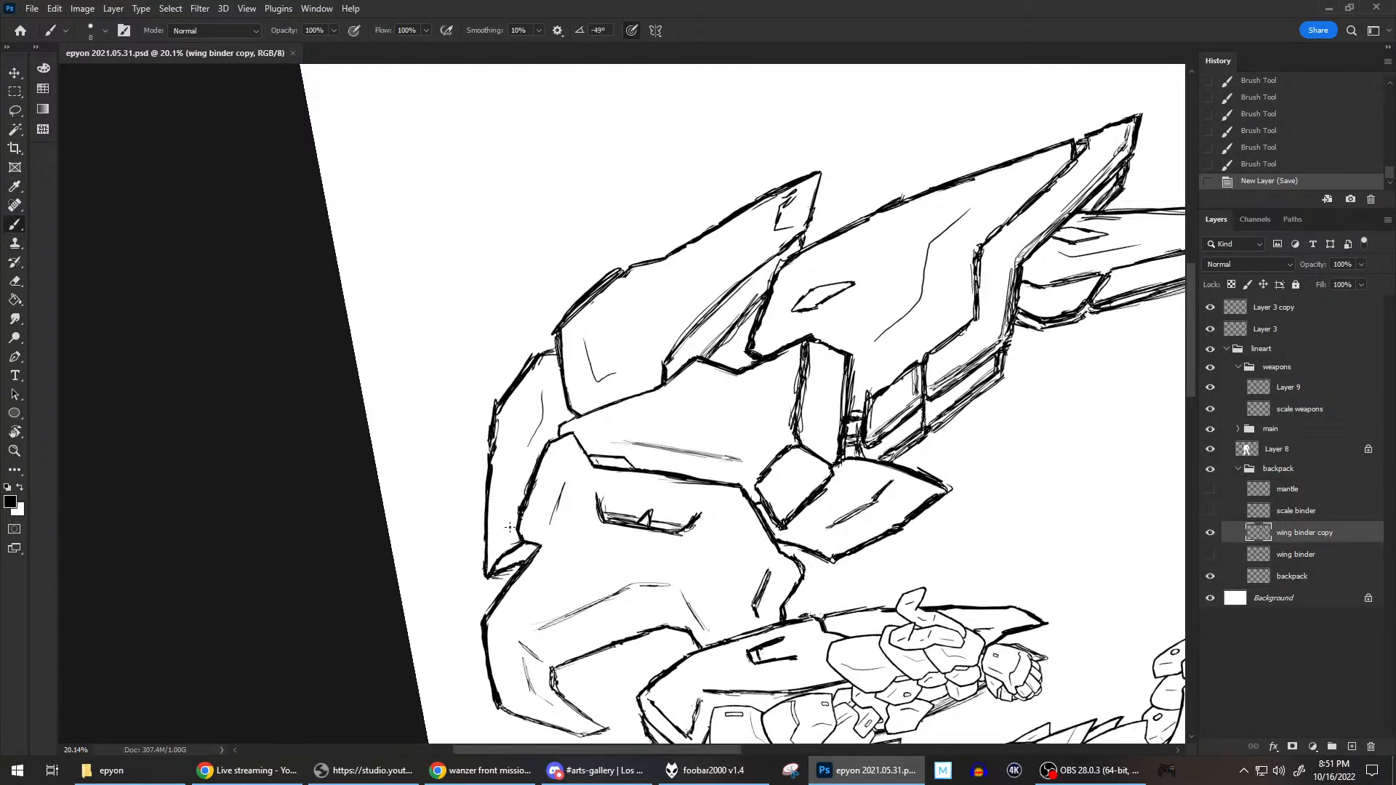
left_click_drag(499, 565, 501, 563)
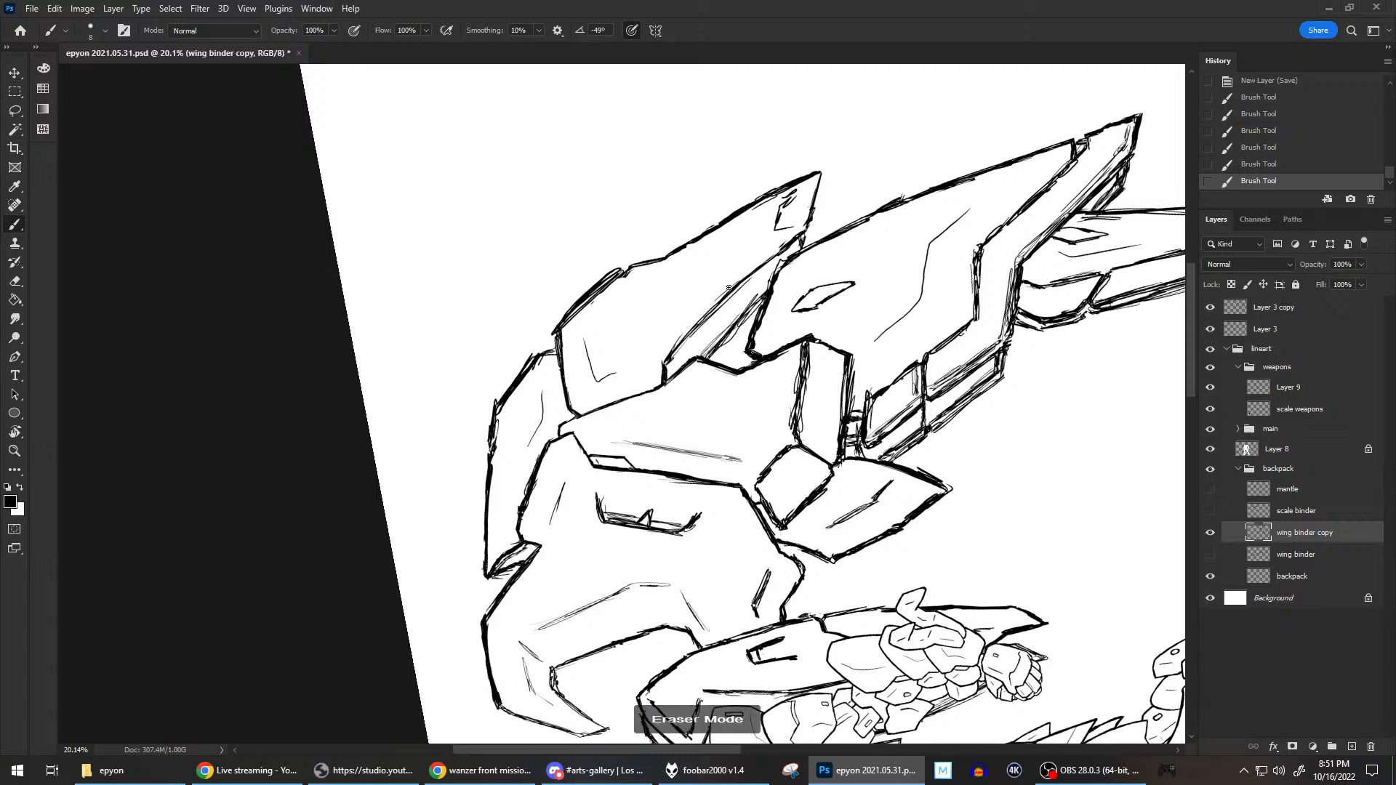
Refine the inner edge and tip of the right wing's outer feather panel with brush and eraser, and reset the canvas rotation.
left_click(662, 360)
mouse_move(658, 373)
left_mouse_down()
mouse_move(662, 383)
mouse_move(663, 349)
mouse_move(801, 227)
mouse_move(821, 172)
left_mouse_up()
mouse_move(798, 238)
left_mouse_down()
mouse_move(800, 249)
mouse_move(806, 224)
mouse_move(795, 258)
left_mouse_up()
key("e")
key("b")
key("e")
key("b")
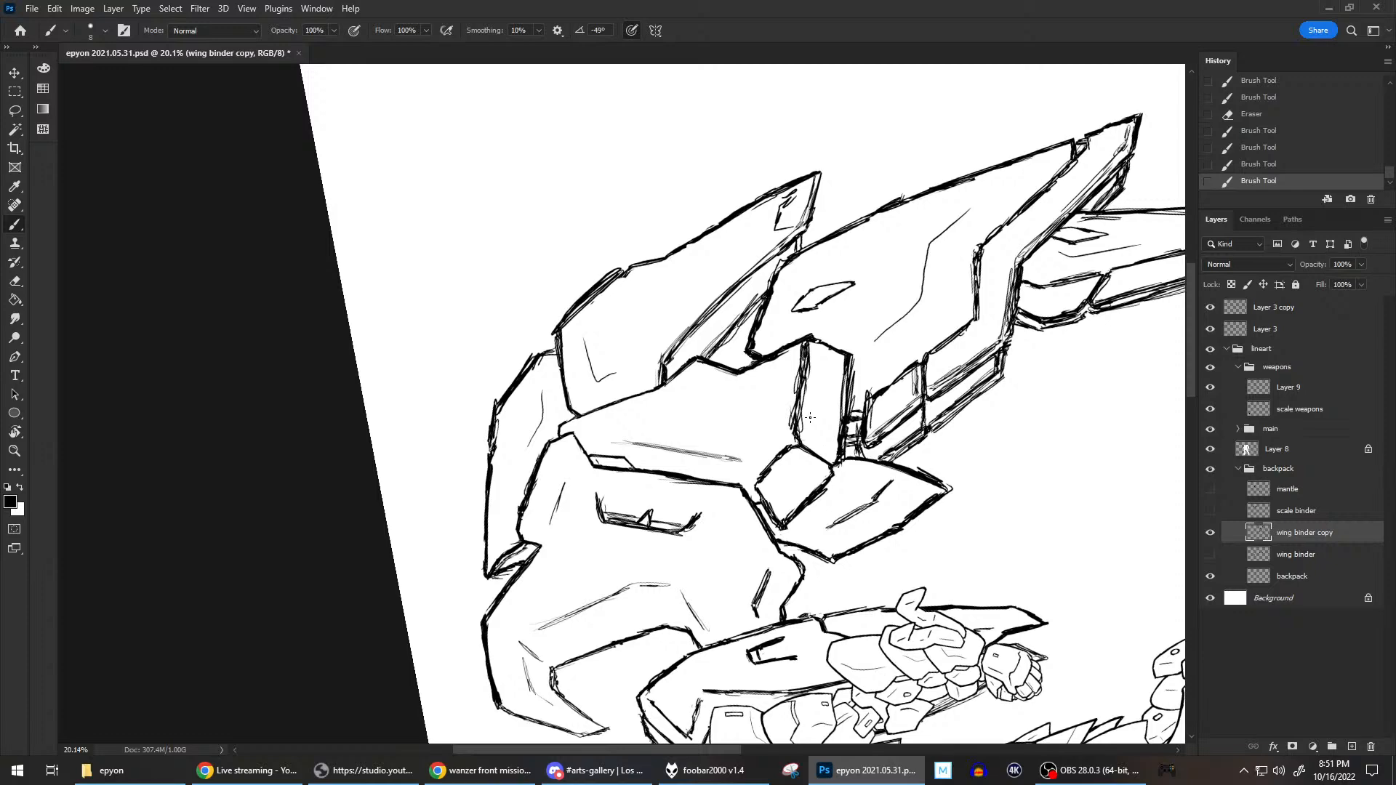
key("r")
key("Escape")
key("b")
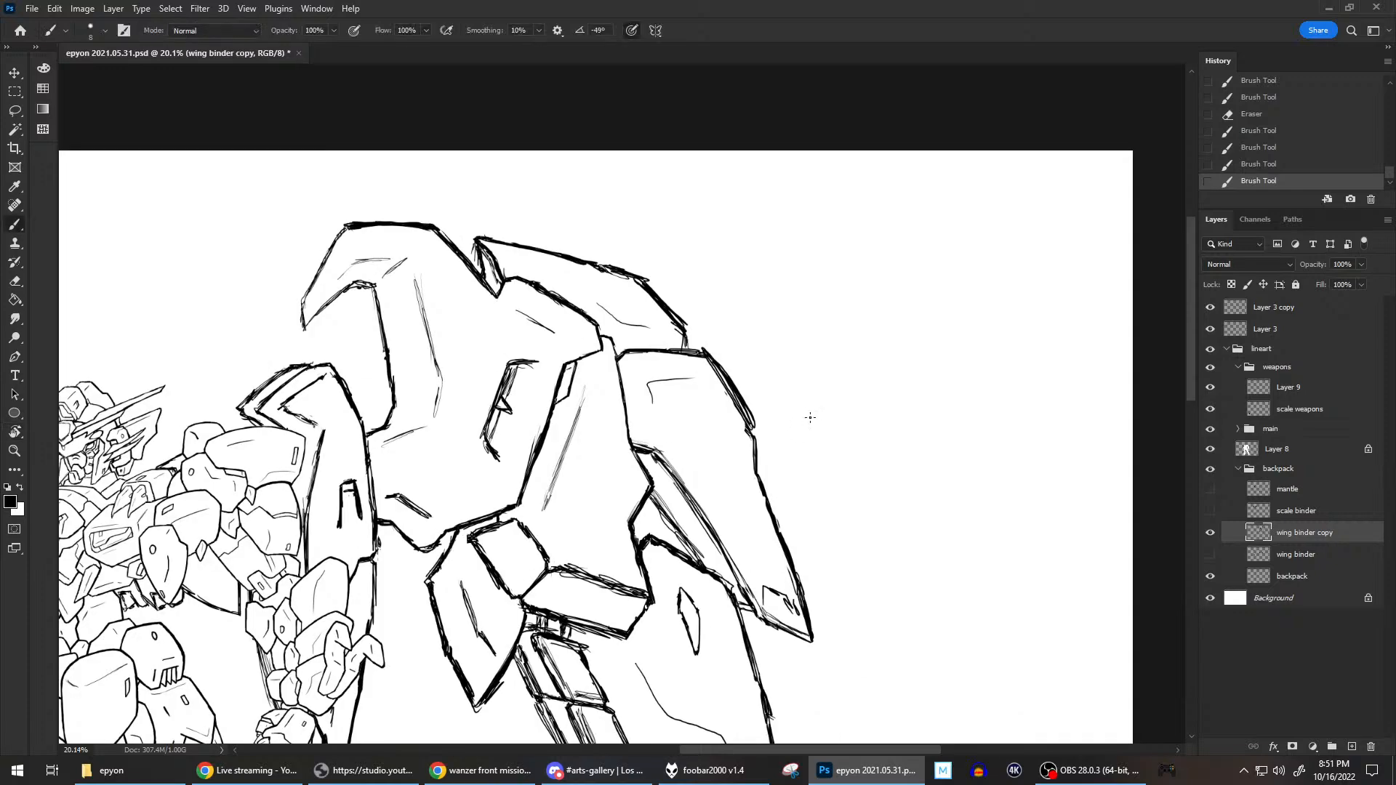
Clean up the long dividing line of the right wing's main panel and redraw the small notch at its upper end.
scroll(882, 321, "down", 2)
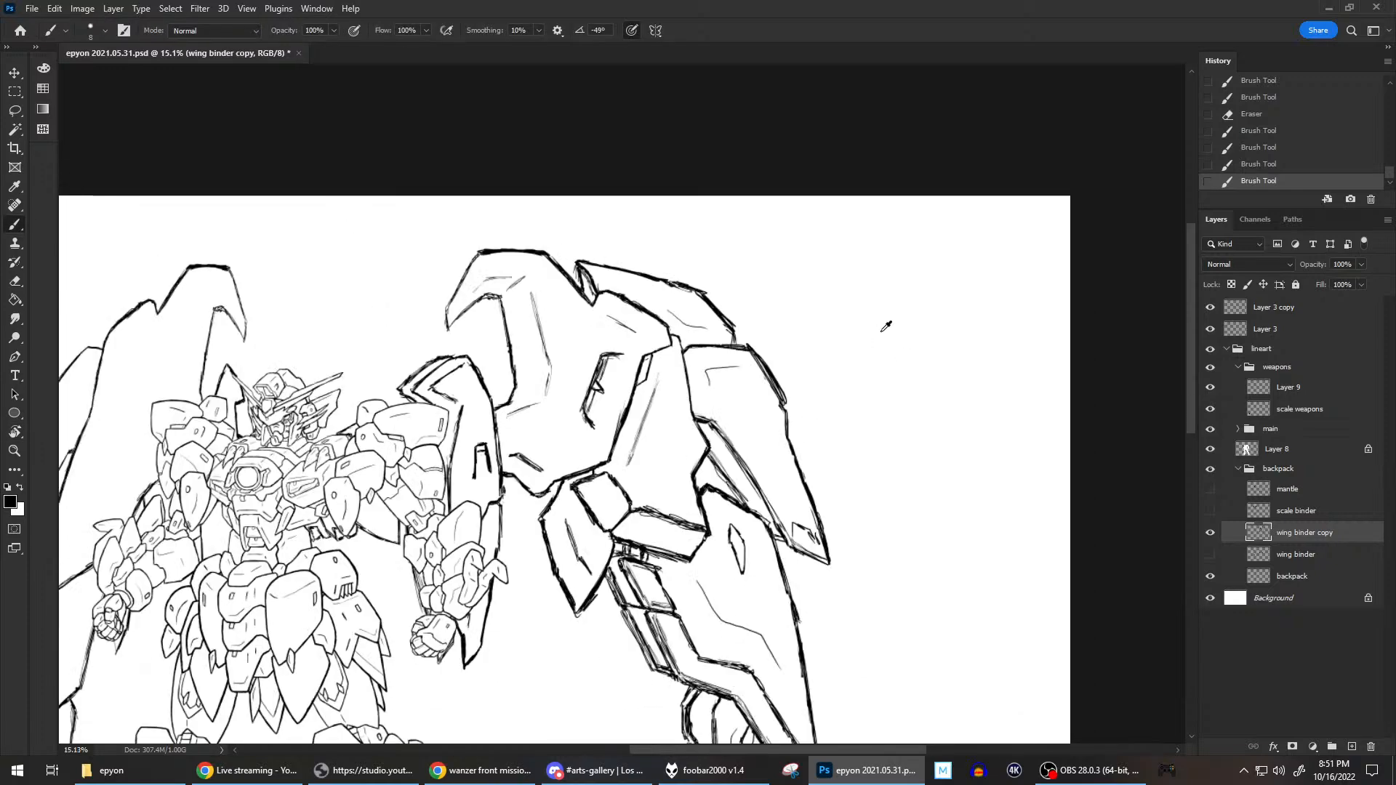
scroll(675, 386, "up", 3)
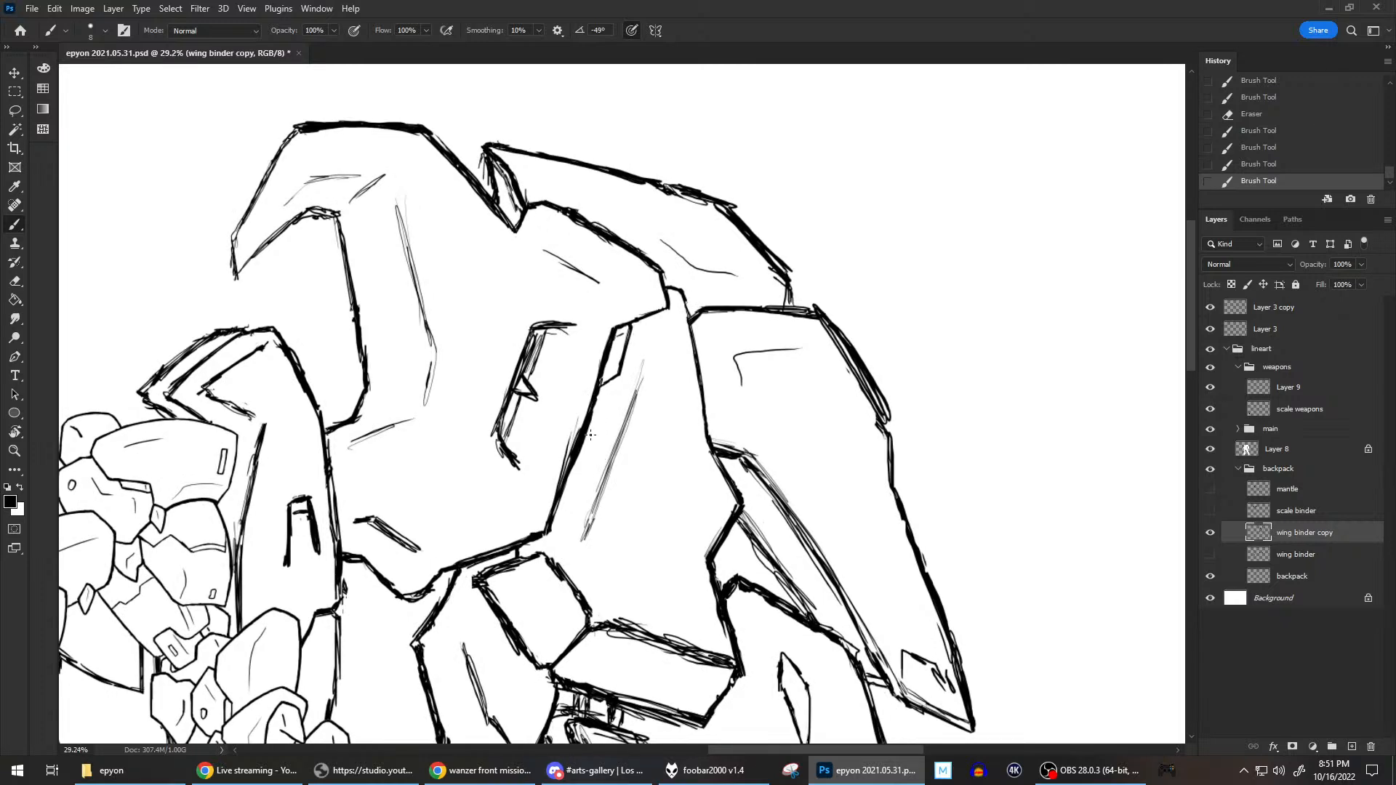
mouse_move(591, 421)
left_mouse_down()
mouse_move(578, 467)
mouse_move(596, 413)
mouse_move(571, 440)
mouse_move(600, 374)
mouse_move(582, 448)
left_mouse_up()
mouse_move(603, 382)
left_mouse_down()
mouse_move(617, 338)
mouse_move(603, 381)
mouse_move(632, 350)
mouse_move(620, 373)
mouse_move(631, 331)
left_mouse_up()
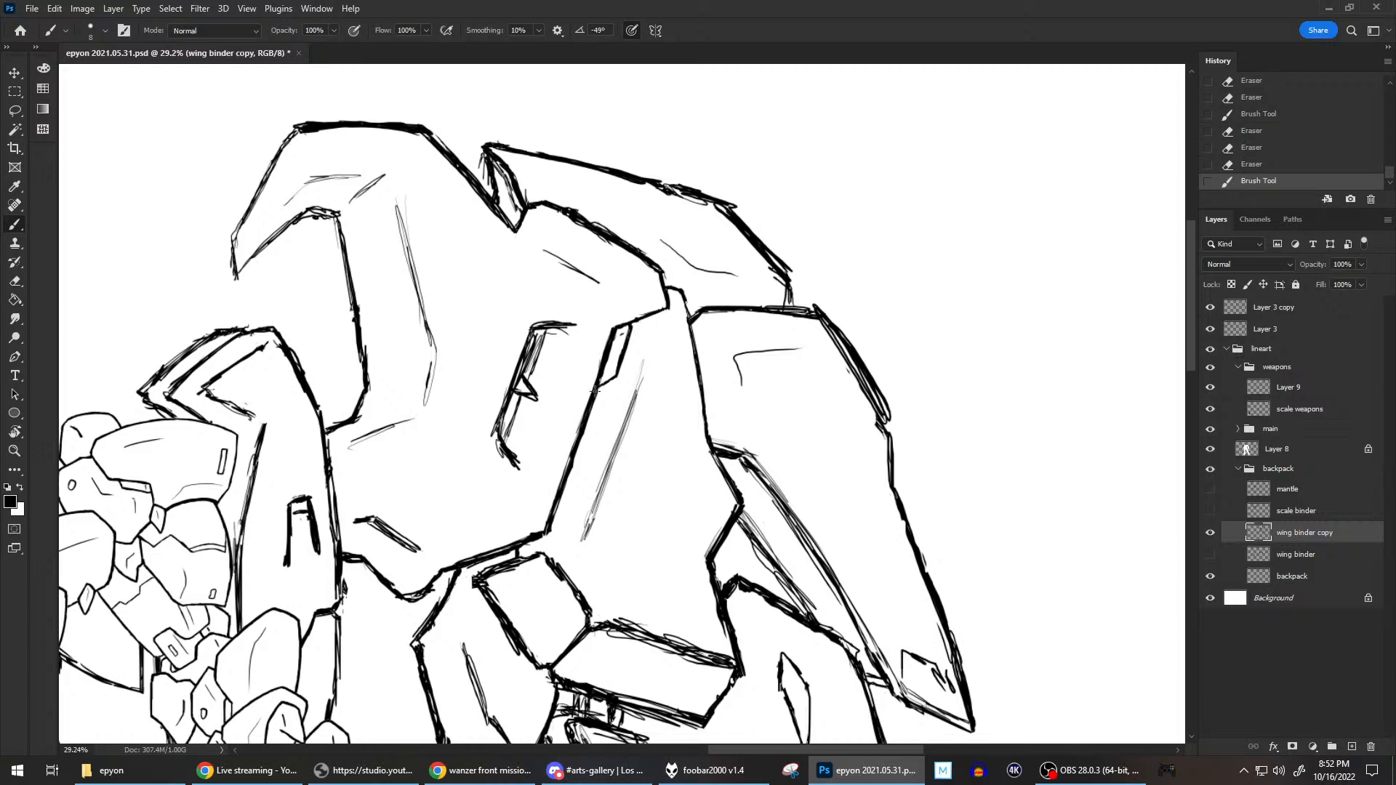
left_click_drag(599, 386, 630, 342)
left_click_drag(603, 391, 602, 382)
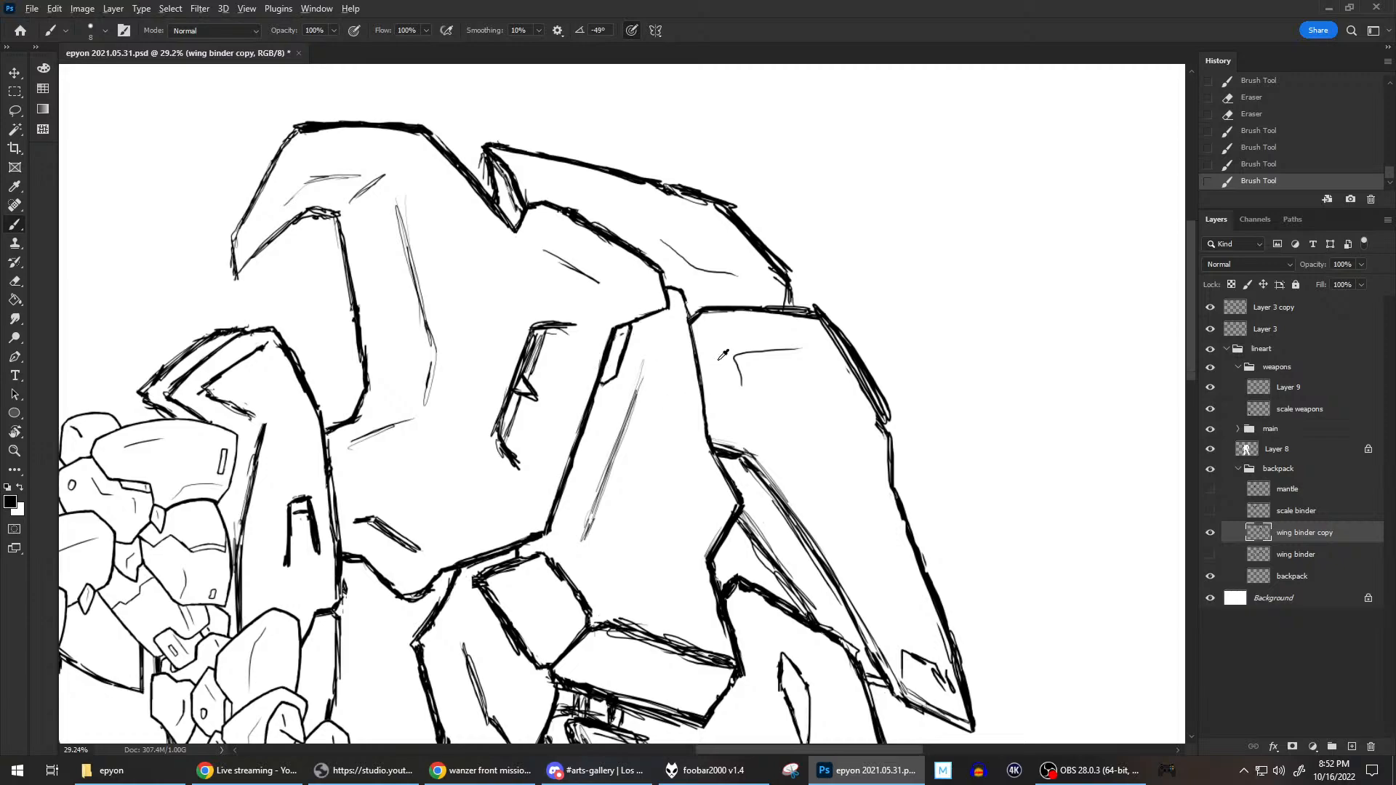
Select Layer 9 in the weapons group and save the drawing.
scroll(720, 315, "down", 4)
scroll(717, 317, "down", 2)
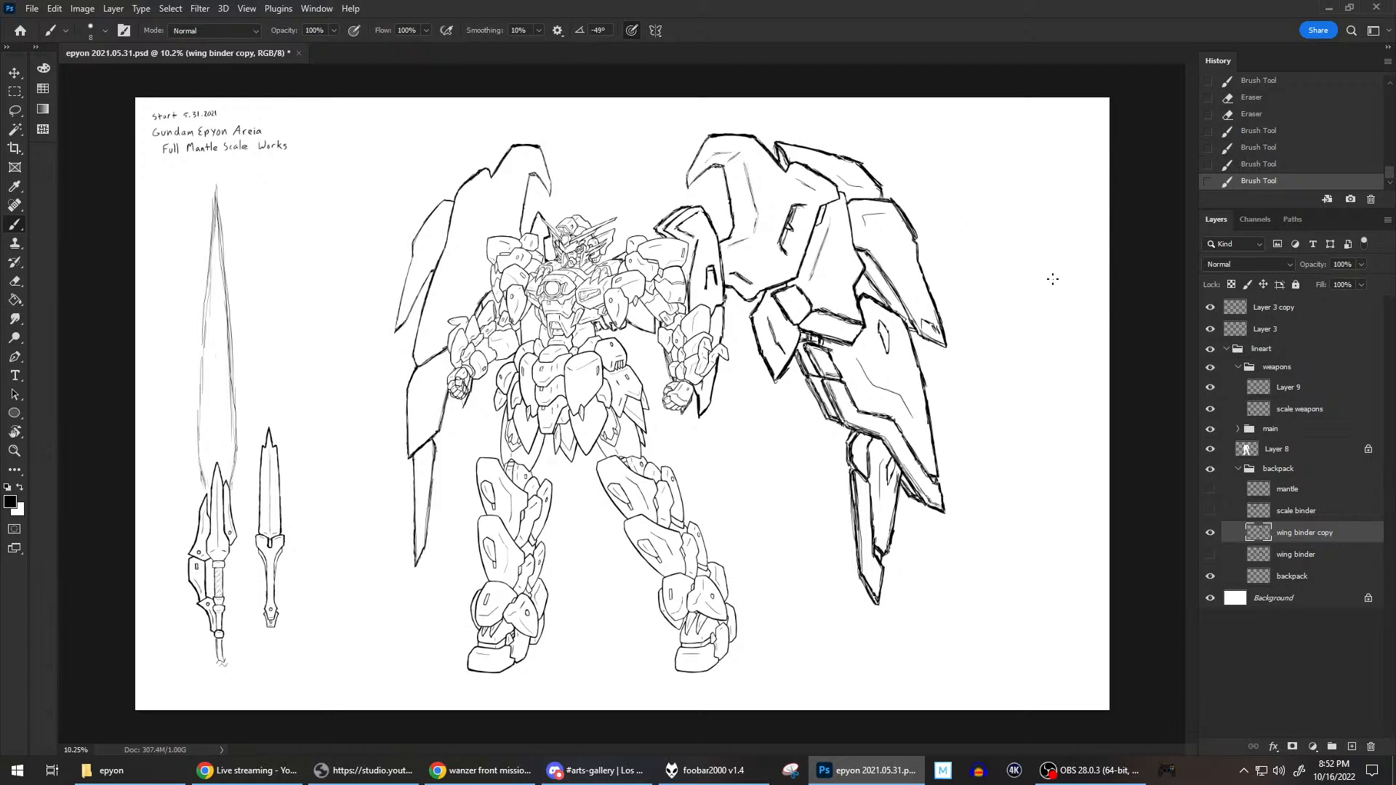
left_click(1322, 392)
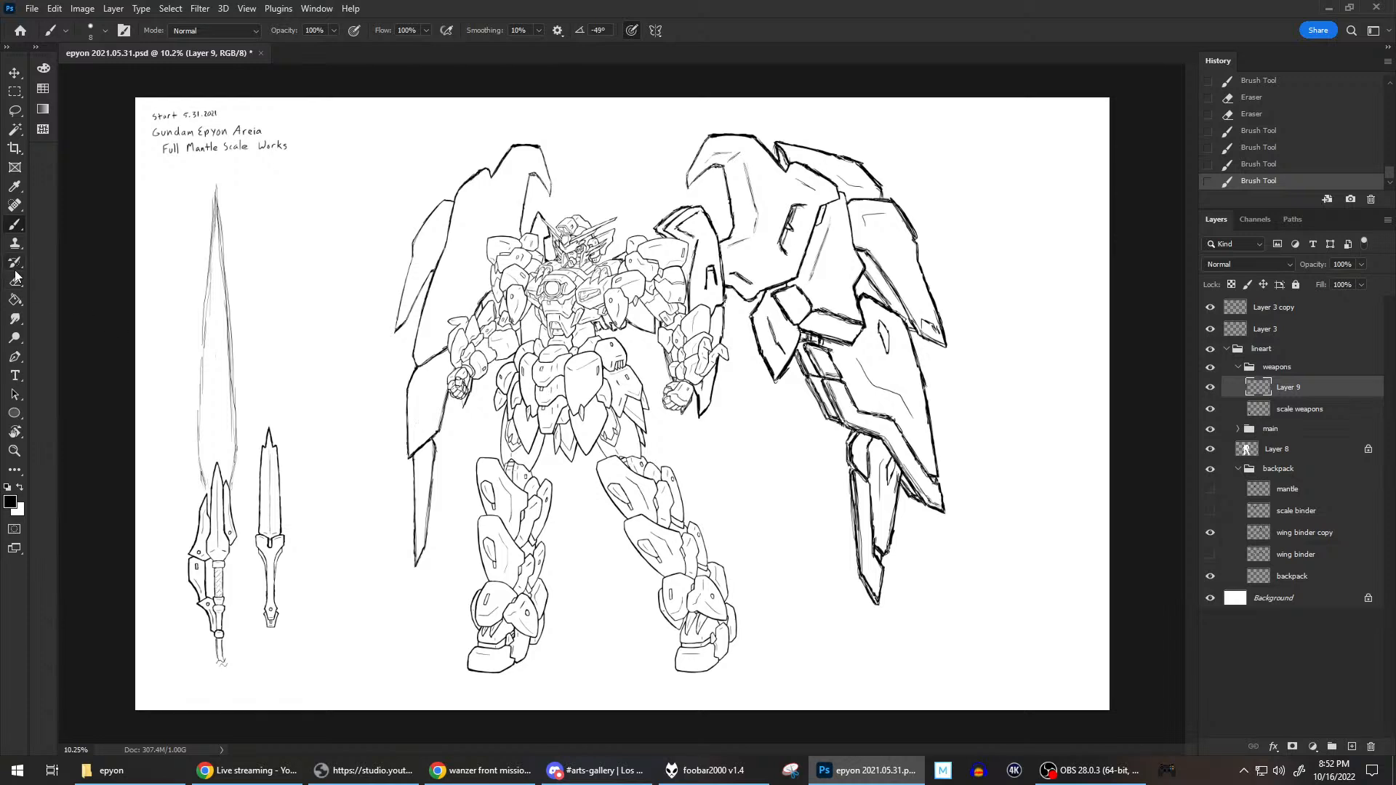
key("ctrl+s")
Collapse the backpack group and hide it to clear the space beside the mech.
scroll(974, 251, "up", 1)
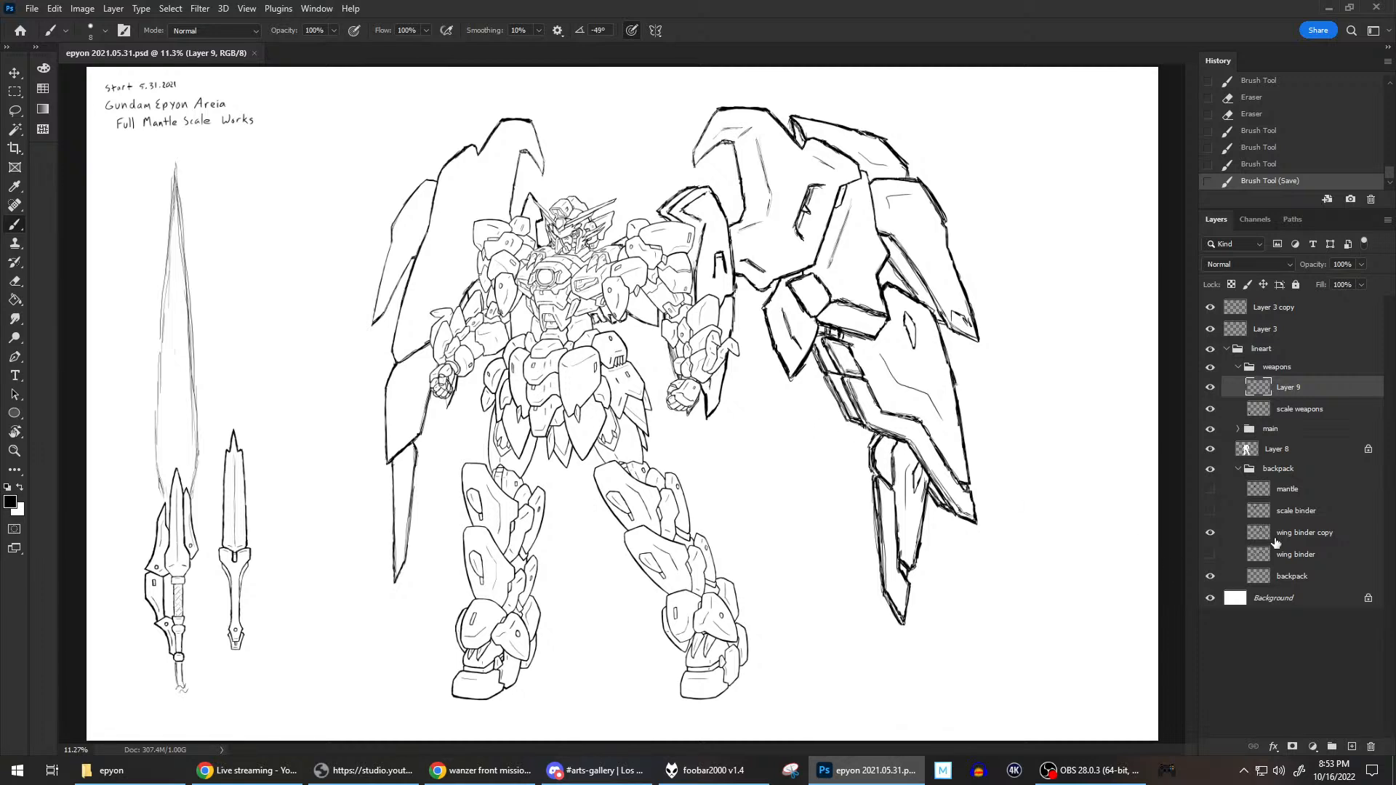
left_click(1238, 469)
left_click(1210, 471)
left_click(1212, 471)
left_click(1212, 471)
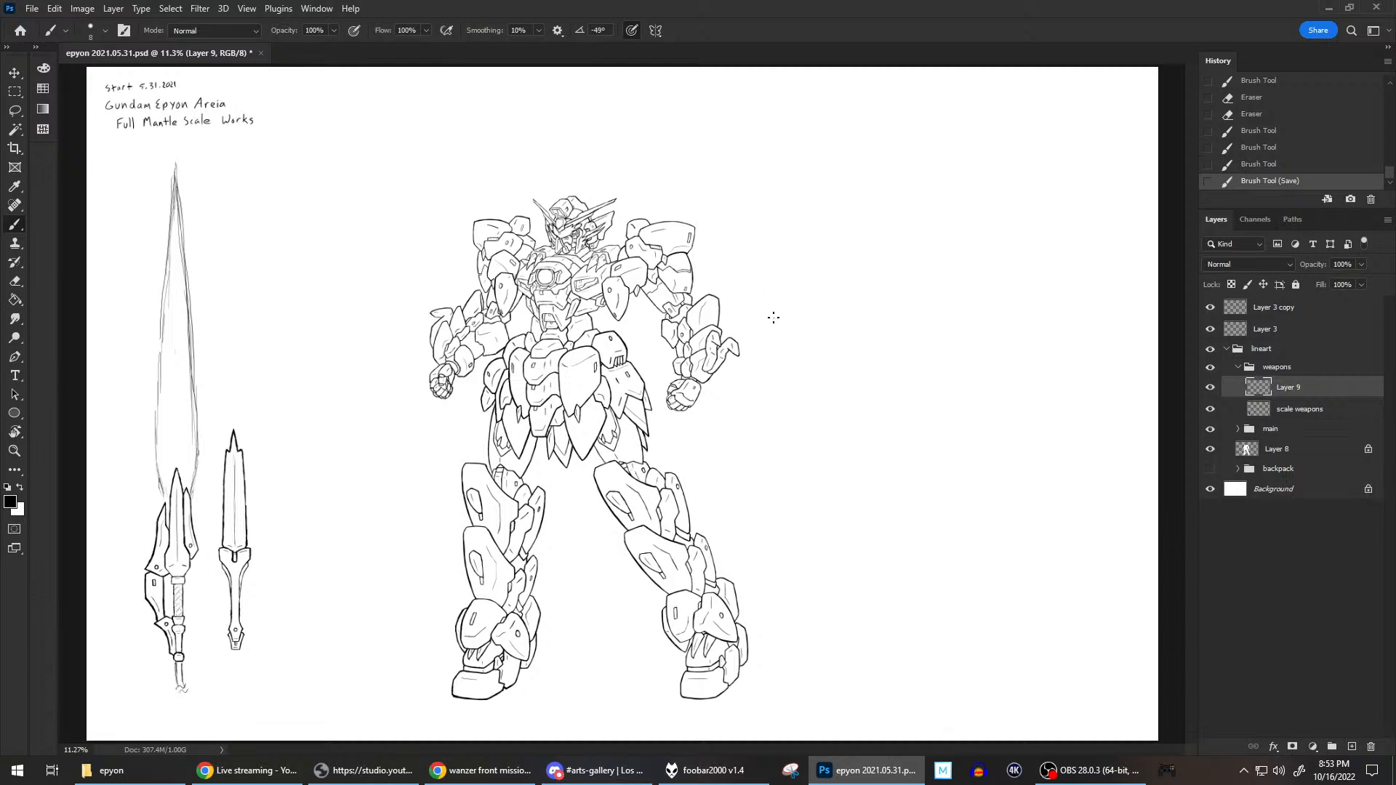
Sketch a tall, pointed central plate in the empty space to the right of the mech's hand on Layer 9.
left_click_drag(775, 318, 775, 340)
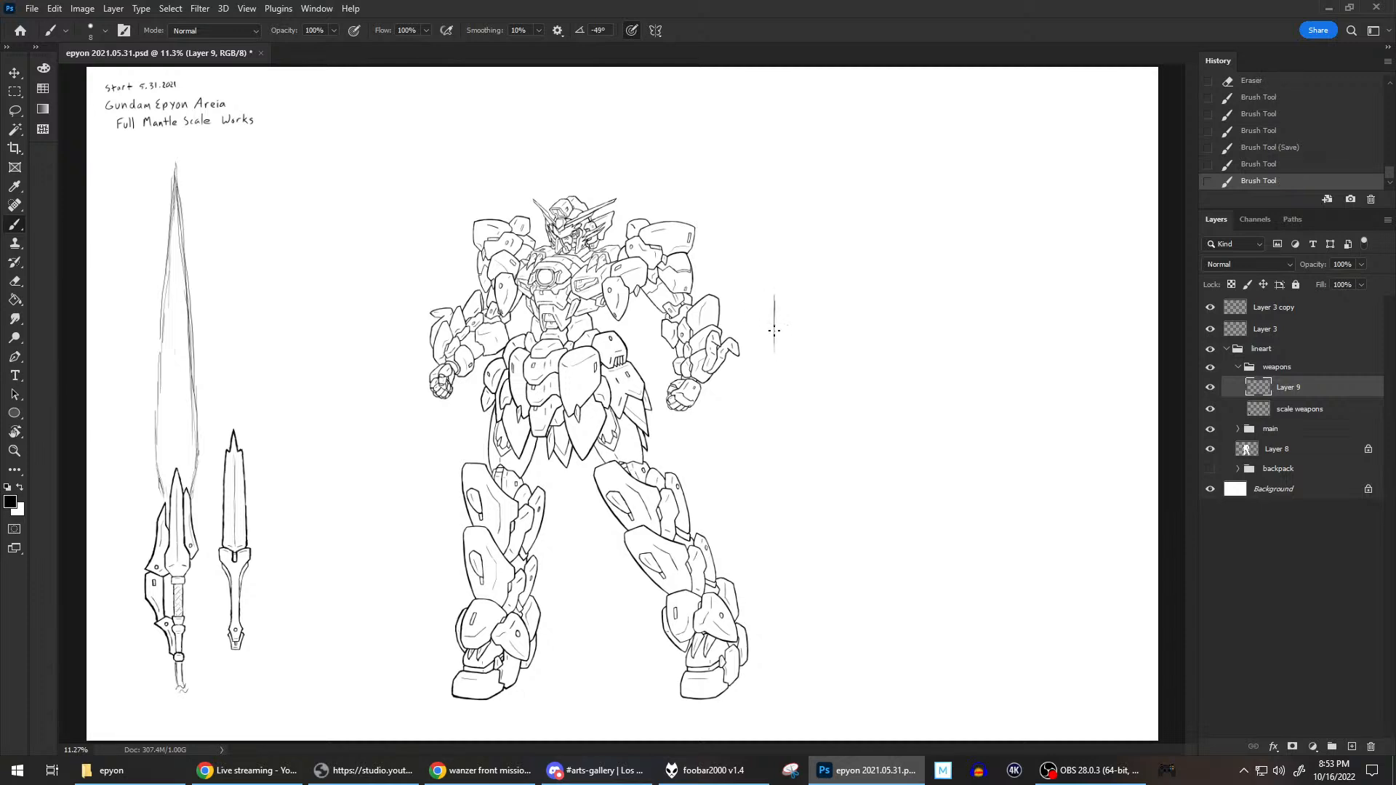
mouse_move(780, 279)
left_mouse_down()
mouse_move(774, 301)
mouse_move(778, 282)
left_mouse_up()
mouse_move(777, 286)
left_mouse_down()
mouse_move(821, 259)
mouse_move(793, 370)
mouse_move(807, 384)
mouse_move(832, 287)
mouse_move(823, 258)
mouse_move(834, 318)
left_mouse_up()
left_click_drag(827, 265, 814, 380)
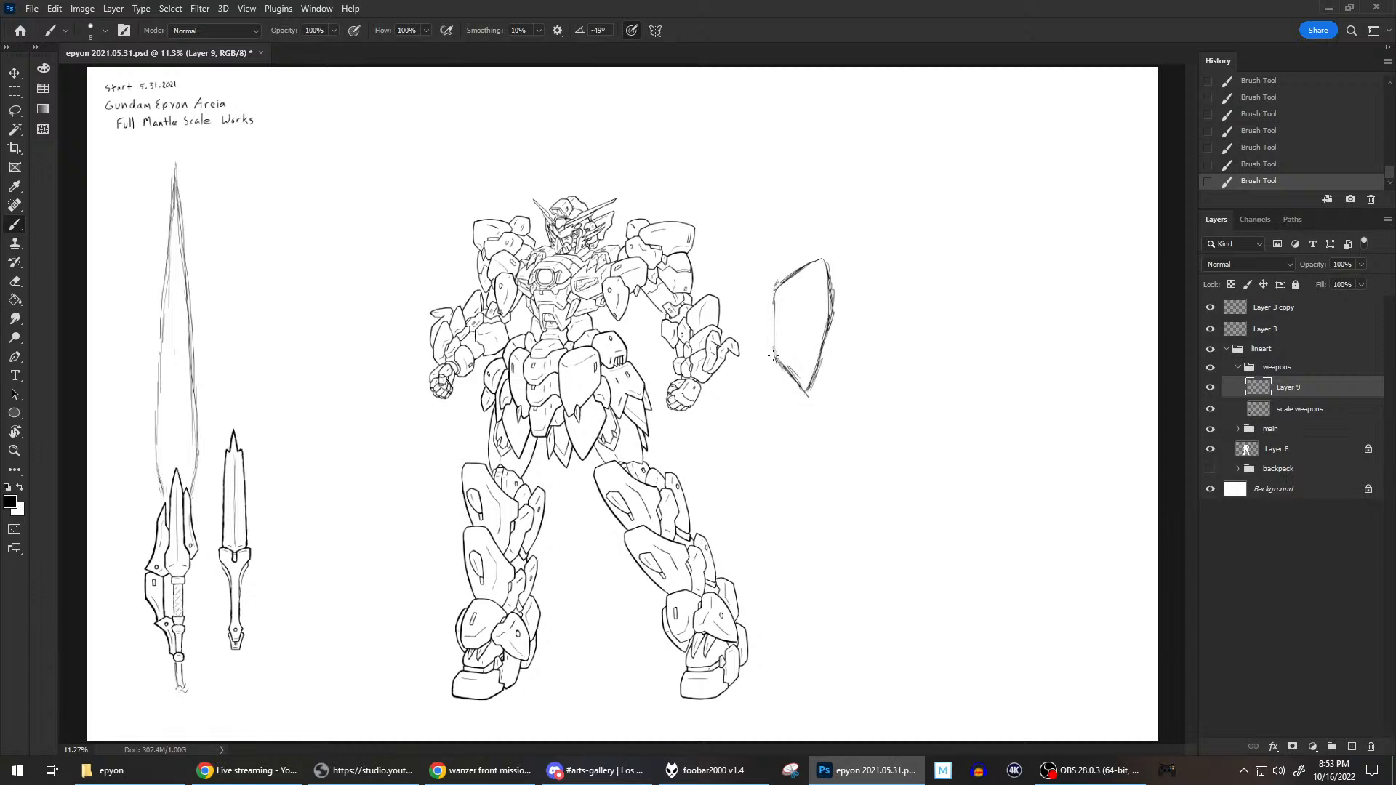
Sketch a narrower pointed plate attached to the left edge of the central plate.
mouse_move(775, 294)
left_mouse_down()
mouse_move(747, 274)
mouse_move(741, 298)
mouse_move(741, 277)
mouse_move(759, 379)
left_mouse_up()
left_click_drag(743, 296, 757, 374)
mouse_move(745, 354)
left_mouse_down()
mouse_move(762, 377)
mouse_move(772, 361)
mouse_move(765, 376)
left_mouse_up()
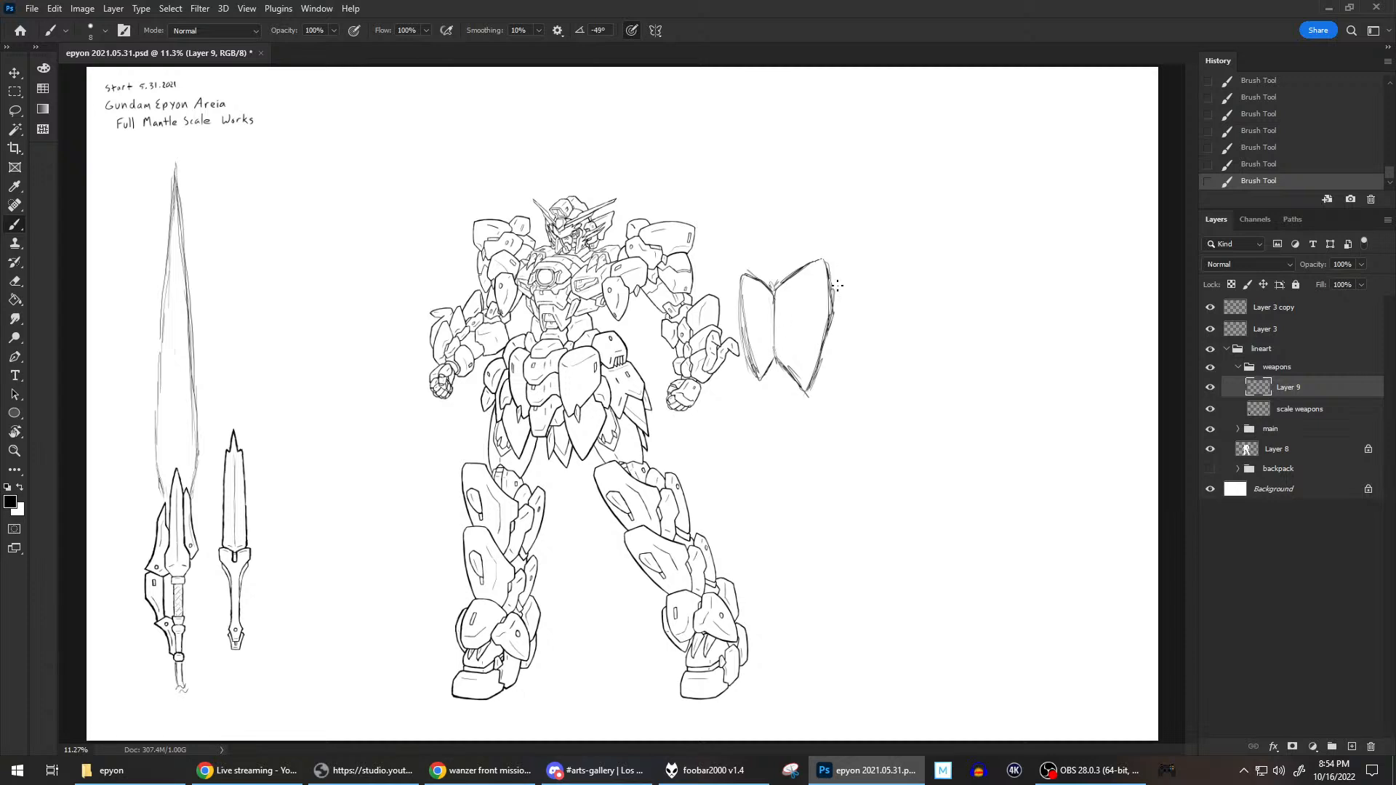
Sketch a narrow plate behind the central plate's right edge and rough in a line descending from the central tip.
mouse_move(833, 284)
left_mouse_down()
mouse_move(834, 361)
mouse_move(852, 290)
mouse_move(845, 321)
mouse_move(836, 284)
mouse_move(848, 277)
mouse_move(845, 344)
mouse_move(830, 380)
mouse_move(844, 325)
mouse_move(820, 383)
mouse_move(848, 332)
left_mouse_up()
key("e")
mouse_move(828, 383)
left_mouse_down()
mouse_move(839, 369)
mouse_move(813, 369)
mouse_move(794, 449)
left_mouse_up()
key("b")
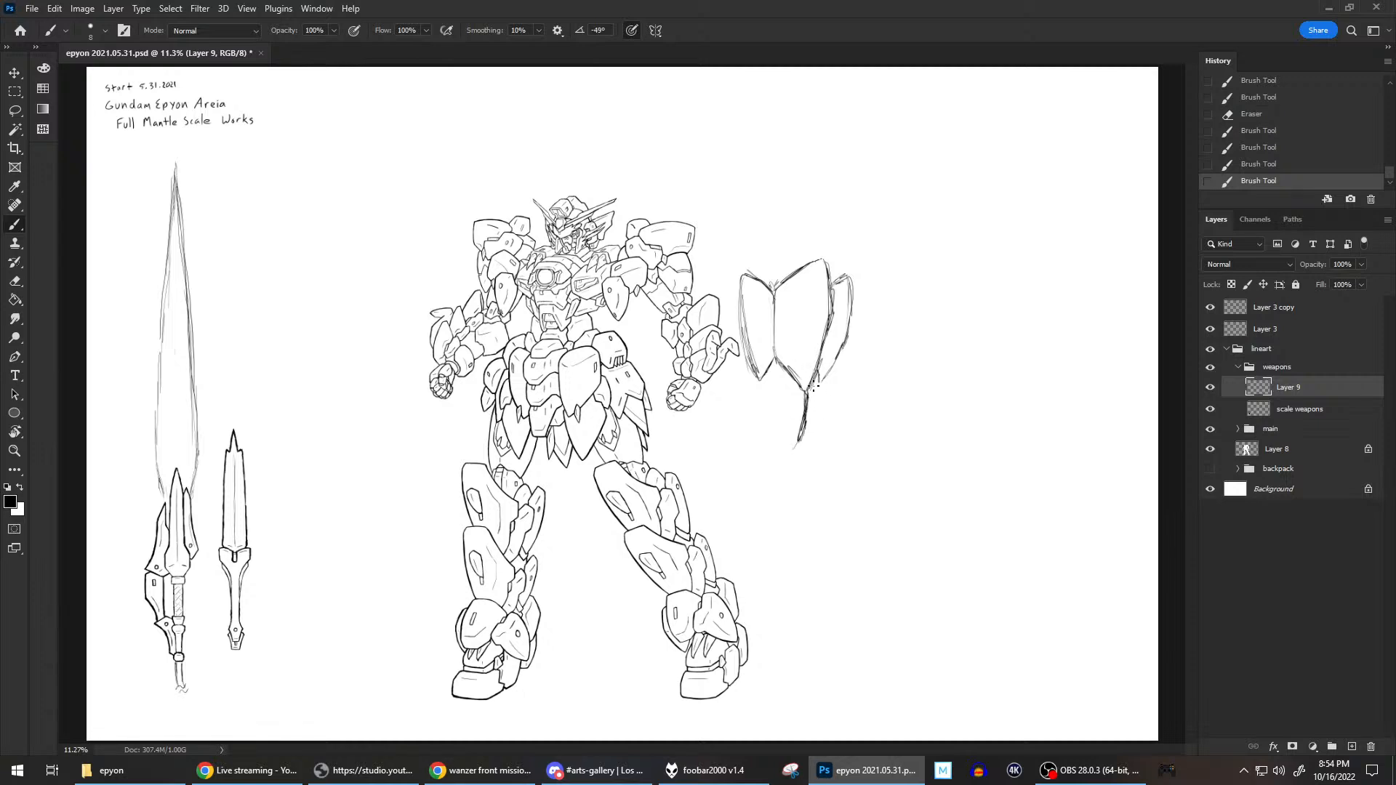
Erase the rough descending line and sketch a long pointed plate beneath the central plate.
key("e")
left_click_drag(804, 395, 798, 446)
key("b")
mouse_move(783, 368)
left_mouse_down()
mouse_move(778, 421)
mouse_move(776, 368)
mouse_move(797, 451)
mouse_move(818, 368)
left_mouse_up()
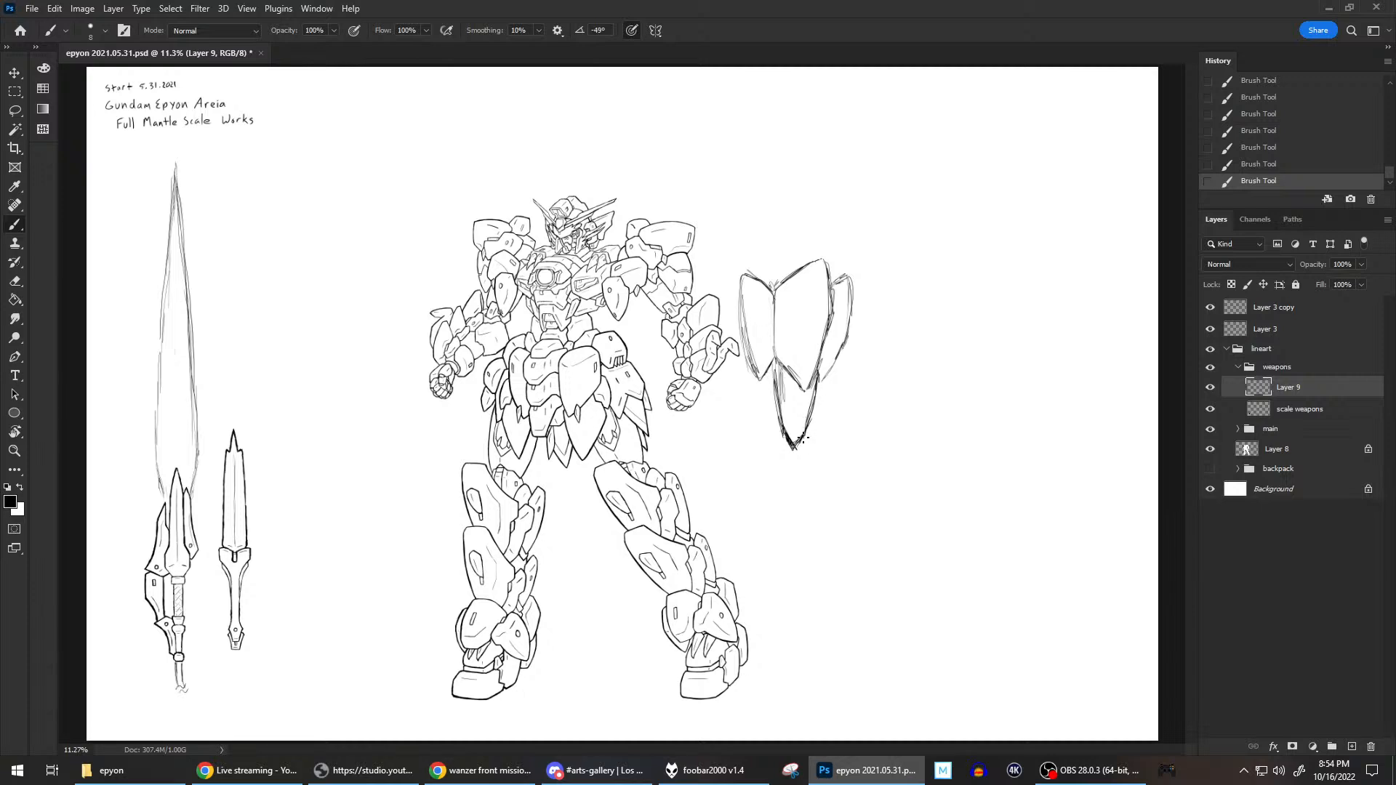
Sketch narrow pointed plates on both sides of the lower central point, erasing stray lines along the way.
left_click_drag(815, 427, 829, 373)
left_click_drag(808, 427, 800, 445)
key("grave")
mouse_move(779, 449)
left_mouse_down()
mouse_move(778, 432)
mouse_move(754, 383)
mouse_move(767, 424)
mouse_move(753, 388)
left_mouse_up()
key("grave")
mouse_move(773, 435)
left_mouse_down()
mouse_move(750, 385)
mouse_move(780, 438)
left_mouse_up()
mouse_move(751, 388)
left_mouse_down()
mouse_move(776, 436)
mouse_move(756, 388)
left_mouse_up()
Widen the upper left plate by redrawing its outer edge and erasing the excess outline.
mouse_move(740, 336)
left_mouse_down()
mouse_move(753, 383)
mouse_move(733, 323)
left_mouse_up()
mouse_move(748, 376)
left_mouse_down()
mouse_move(730, 313)
mouse_move(734, 337)
mouse_move(734, 298)
mouse_move(765, 283)
left_mouse_up()
key("grave")
key("grave")
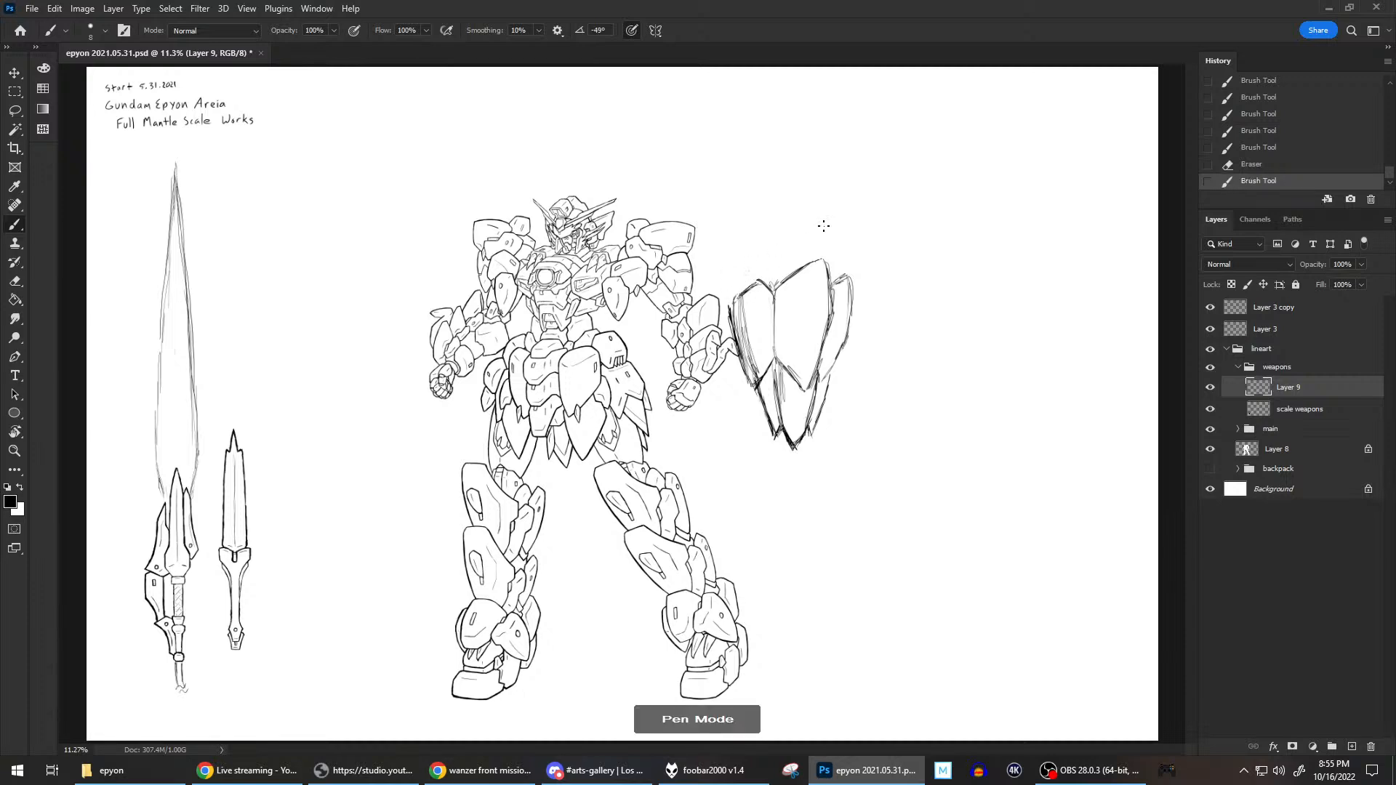
Redraw the top corner of the narrow plate behind the central plate and erase the excess outline.
left_click_drag(850, 292, 840, 276)
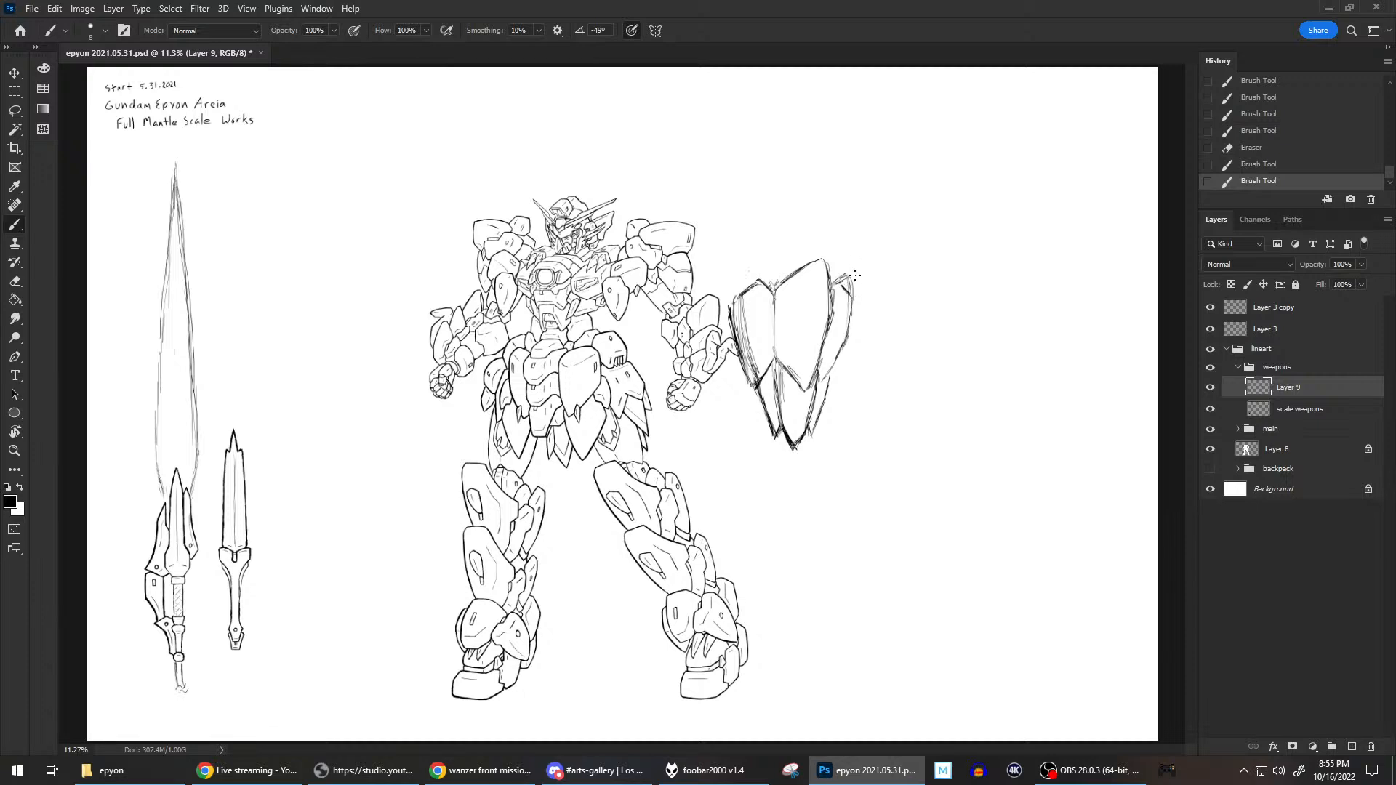
key("grave")
left_click_drag(847, 284, 853, 305)
key("grave")
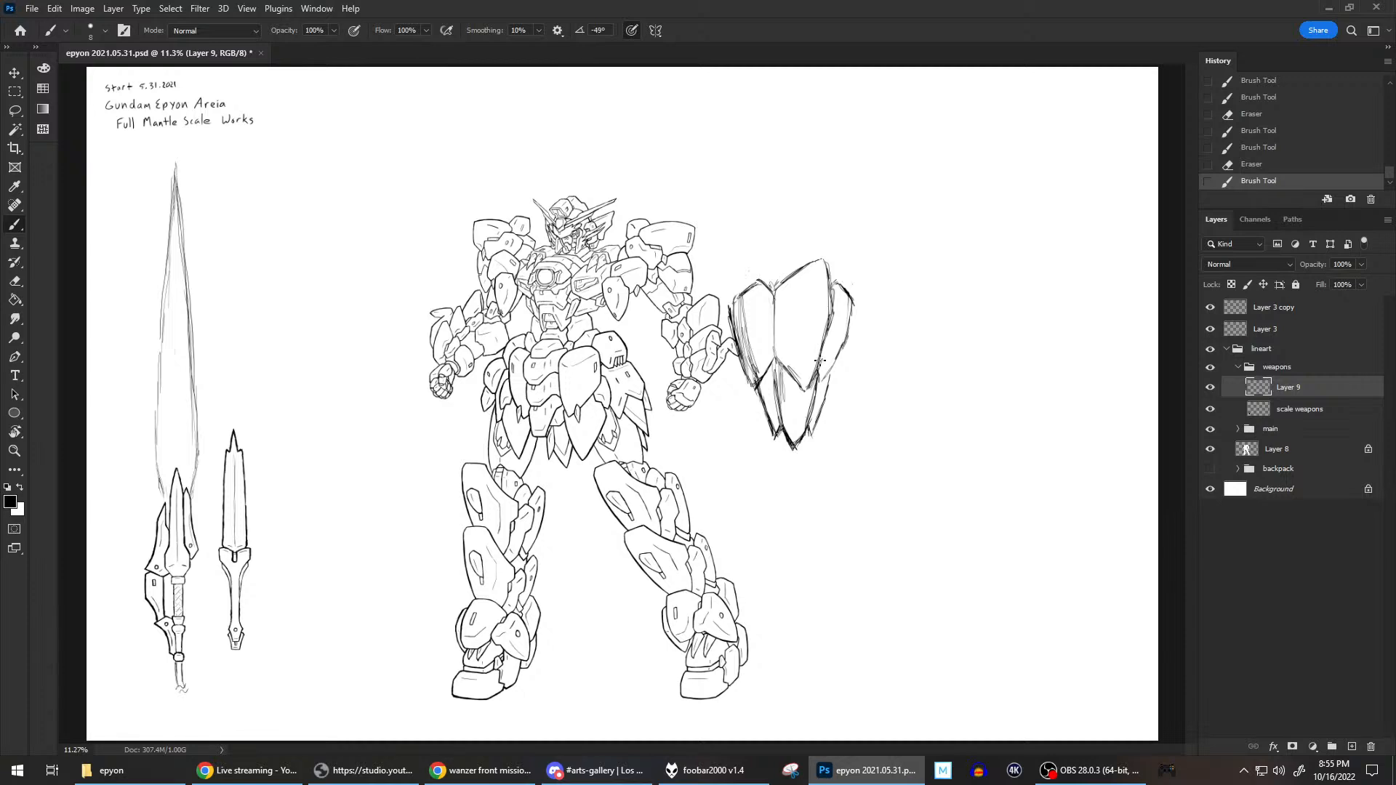
Bow the central plate's right edge further outward and erase the old edge line.
mouse_move(815, 377)
left_mouse_down()
mouse_move(838, 306)
mouse_move(831, 270)
mouse_move(825, 349)
mouse_move(832, 265)
mouse_move(828, 337)
mouse_move(829, 268)
mouse_move(827, 314)
mouse_move(831, 295)
left_mouse_up()
key("e")
left_click(824, 341)
left_click_drag(825, 349, 813, 377)
left_click_drag(831, 298, 831, 273)
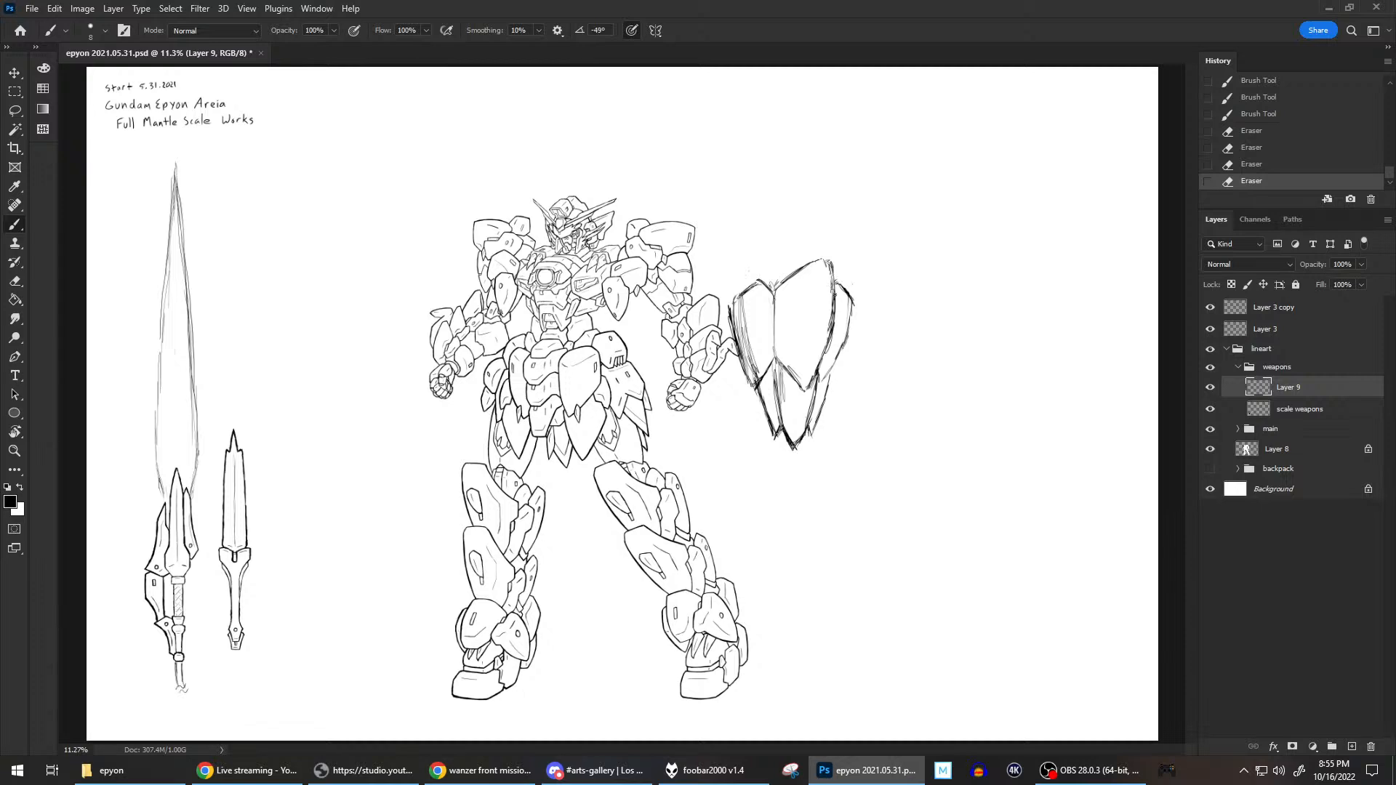
left_click_drag(828, 275, 834, 297)
left_click_drag(830, 270, 836, 301)
Move the plate sketch over the mech's forearm beside it to judge its size as a shield.
left_click(14, 73)
left_click_drag(782, 320, 715, 317)
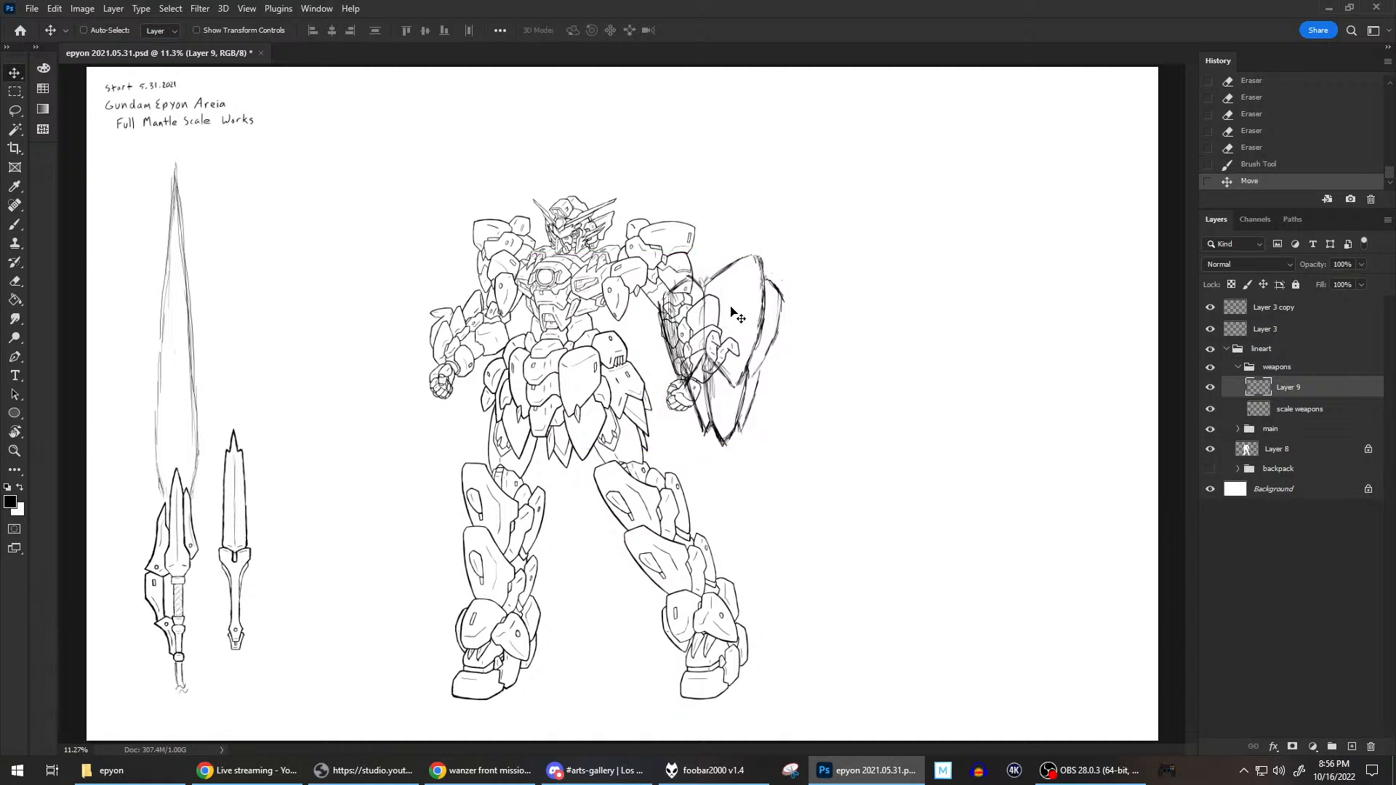
left_click_drag(731, 307, 732, 307)
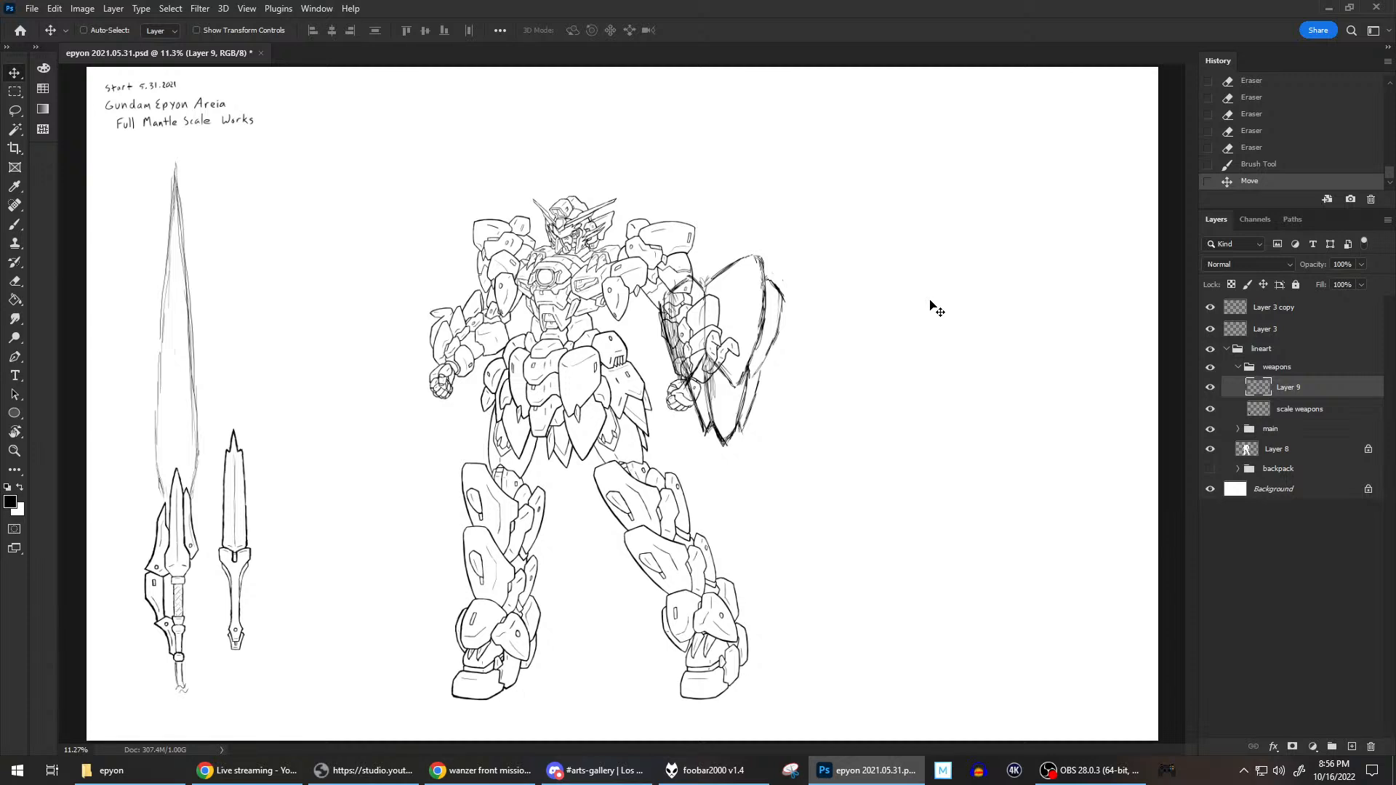
Free-transform the plate sketch to 81.70% width, rotate it 2.28 degrees and nudge it slightly upward.
left_click(15, 91)
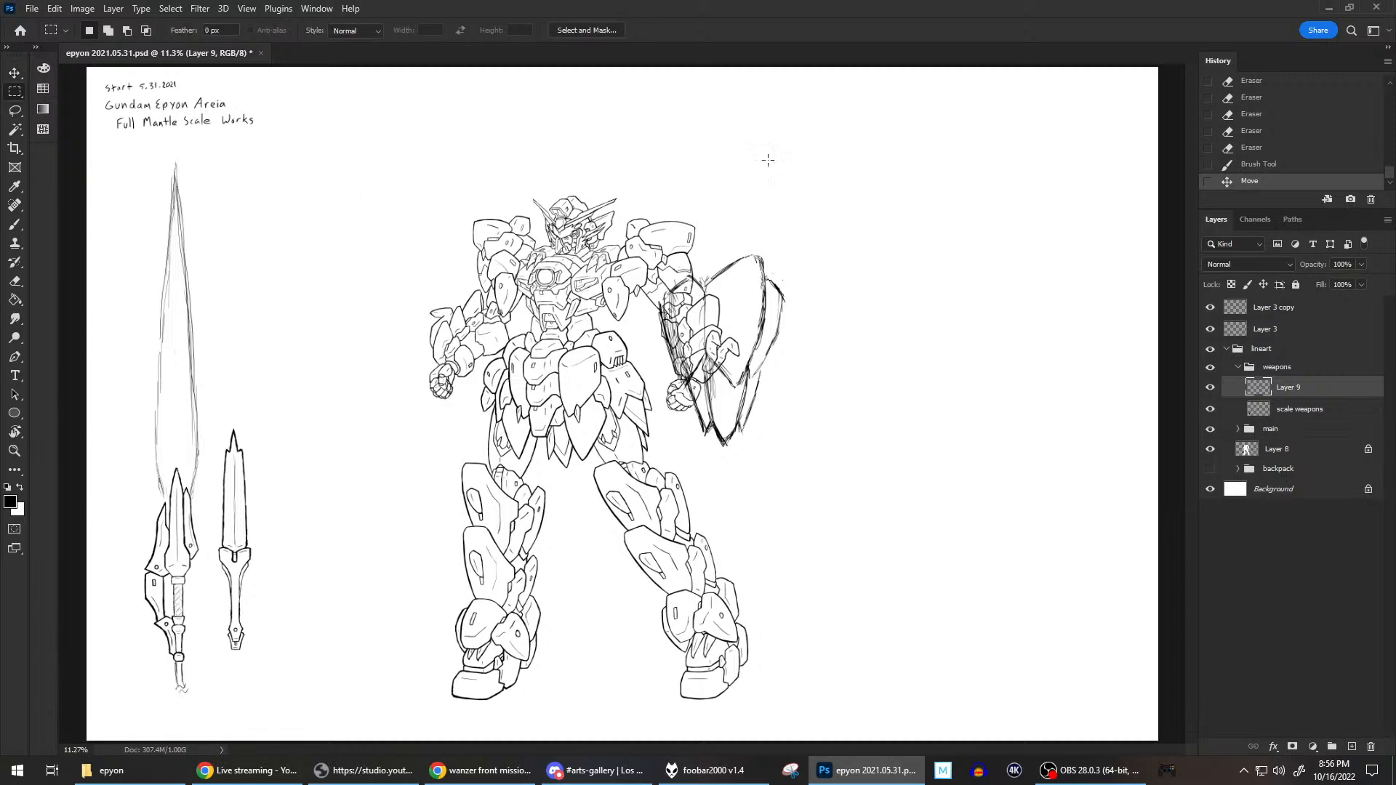
right_click(752, 299)
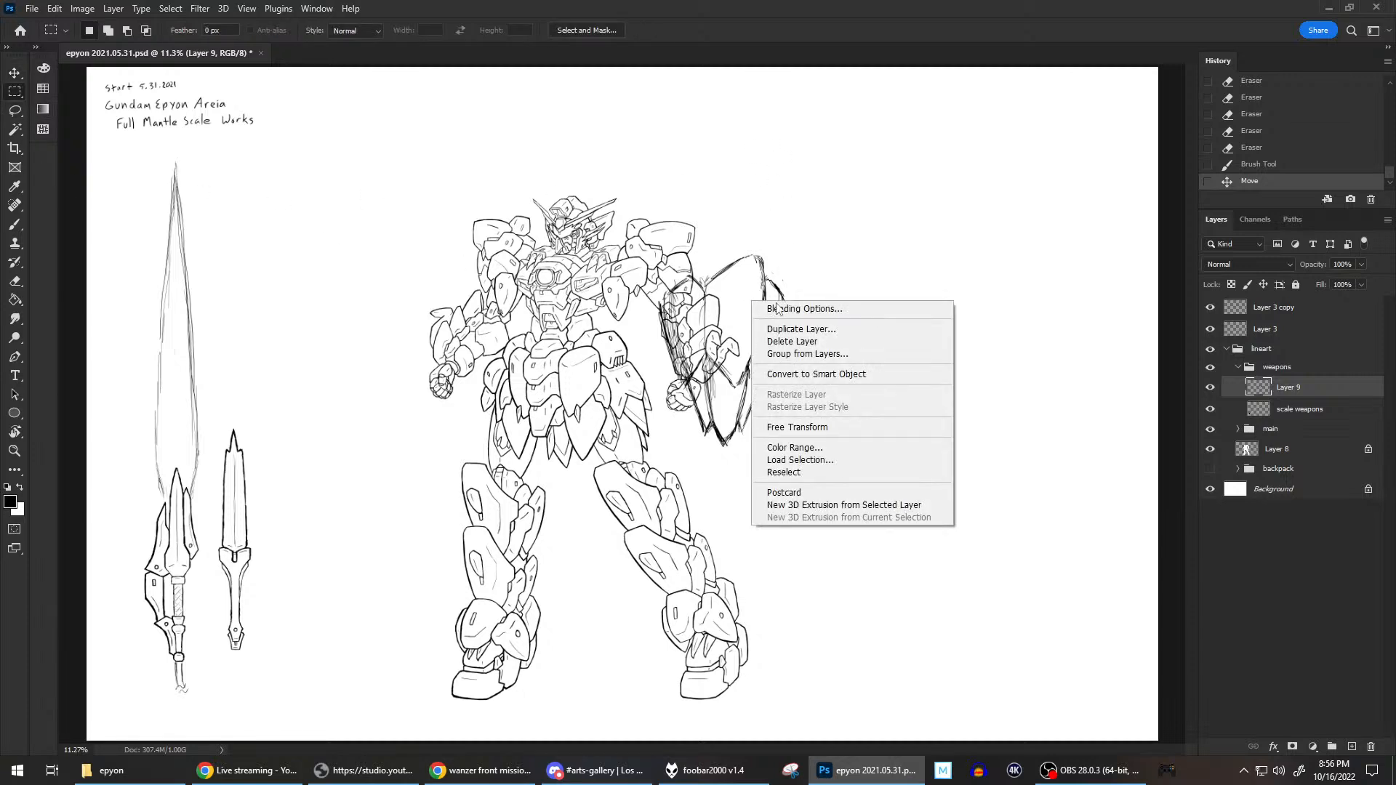
left_click(815, 426)
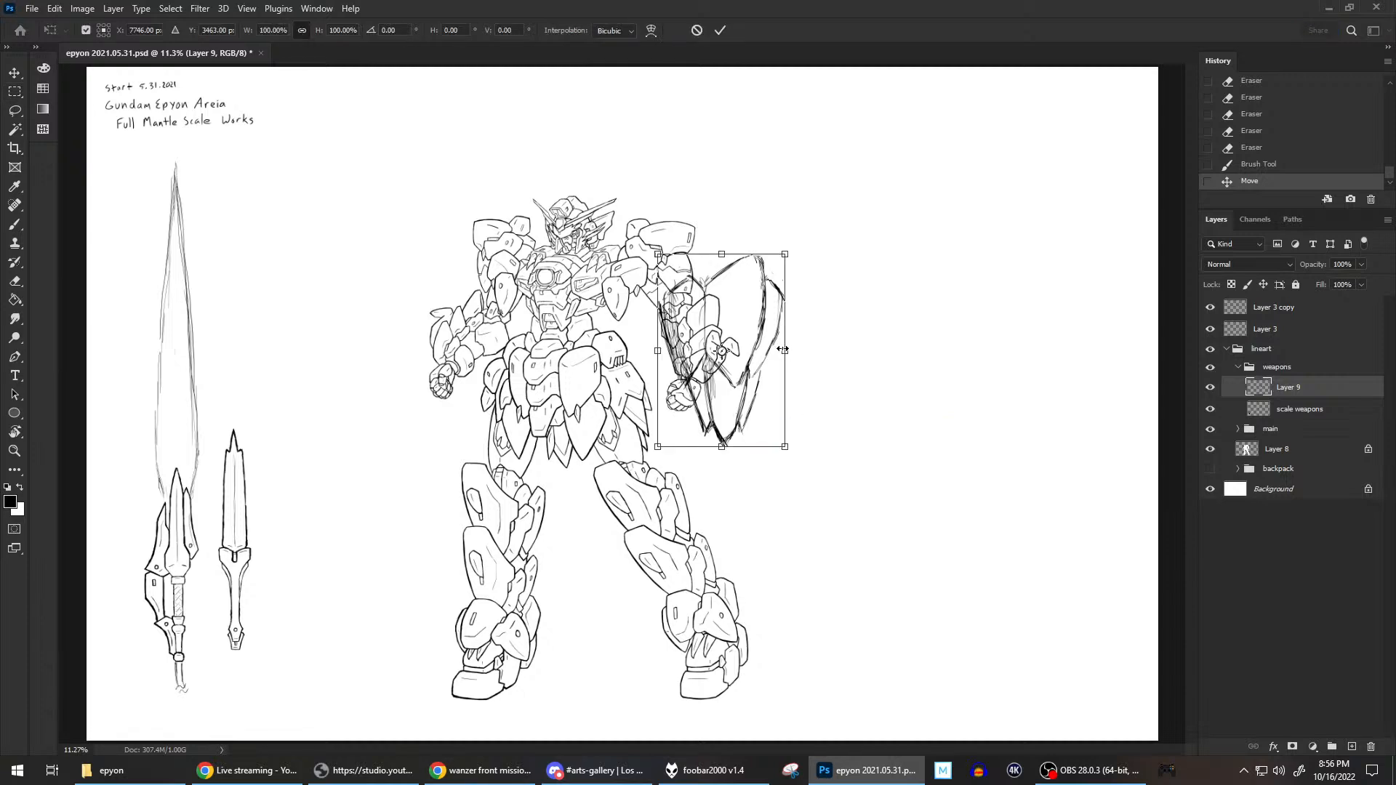
left_click_drag(783, 350, 754, 313)
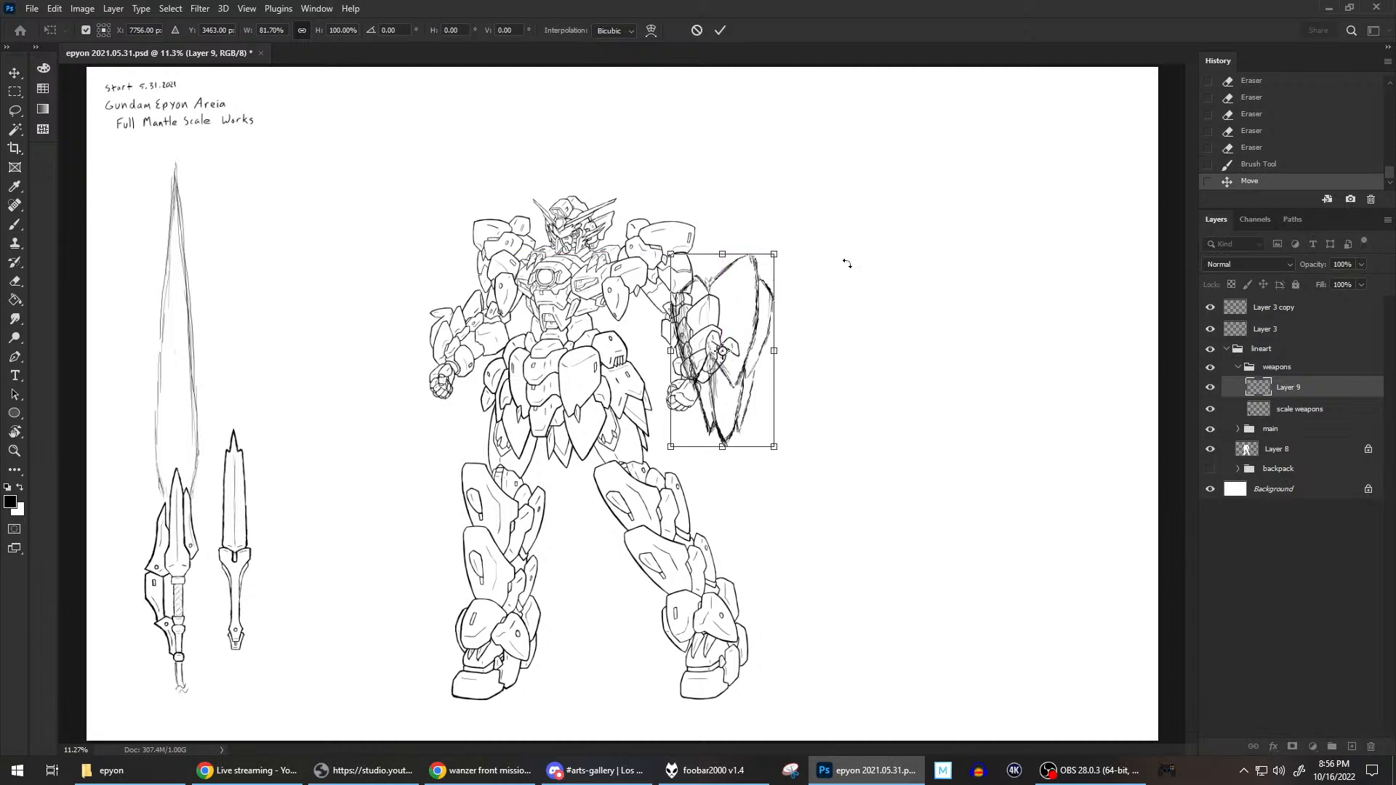
left_click_drag(785, 239, 817, 318)
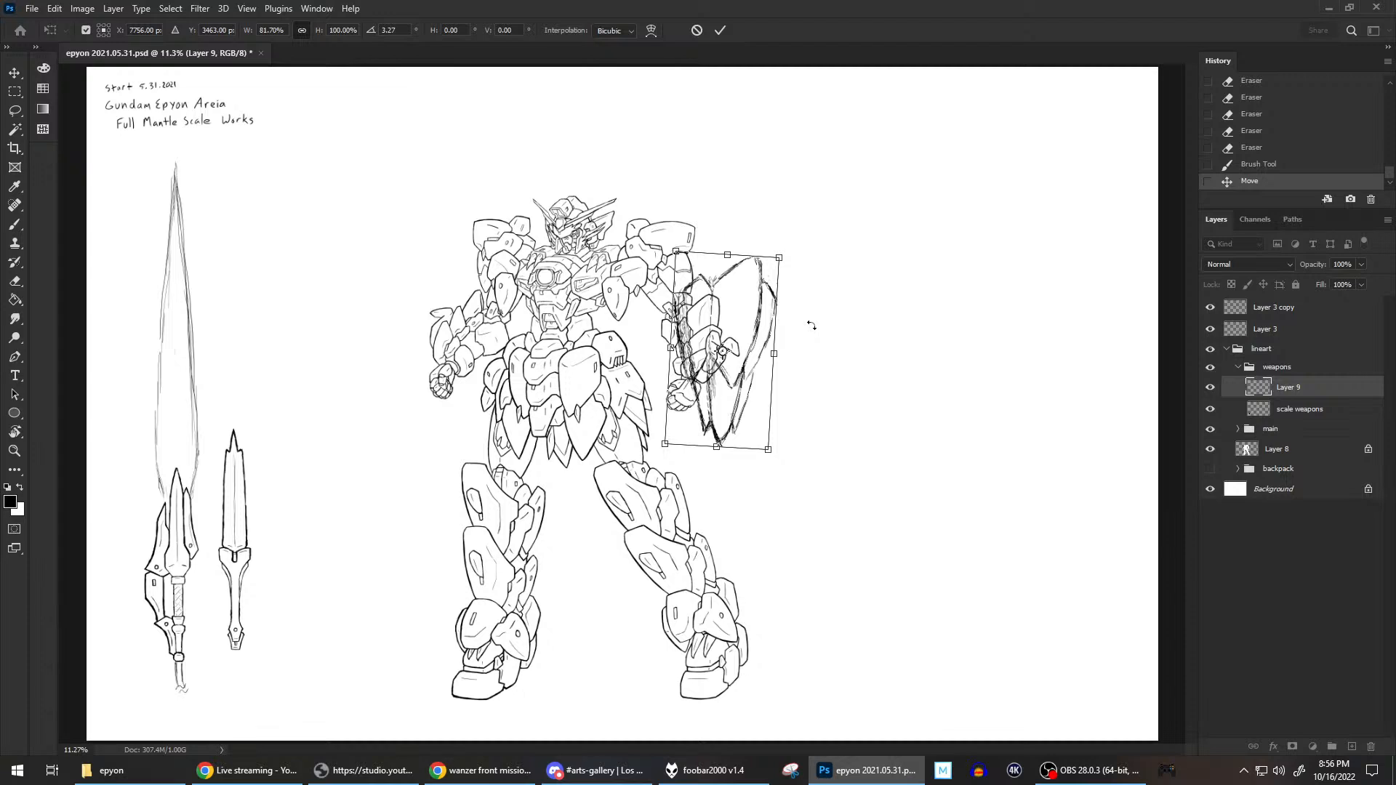
left_click_drag(799, 256, 799, 253)
left_click_drag(744, 304, 745, 301)
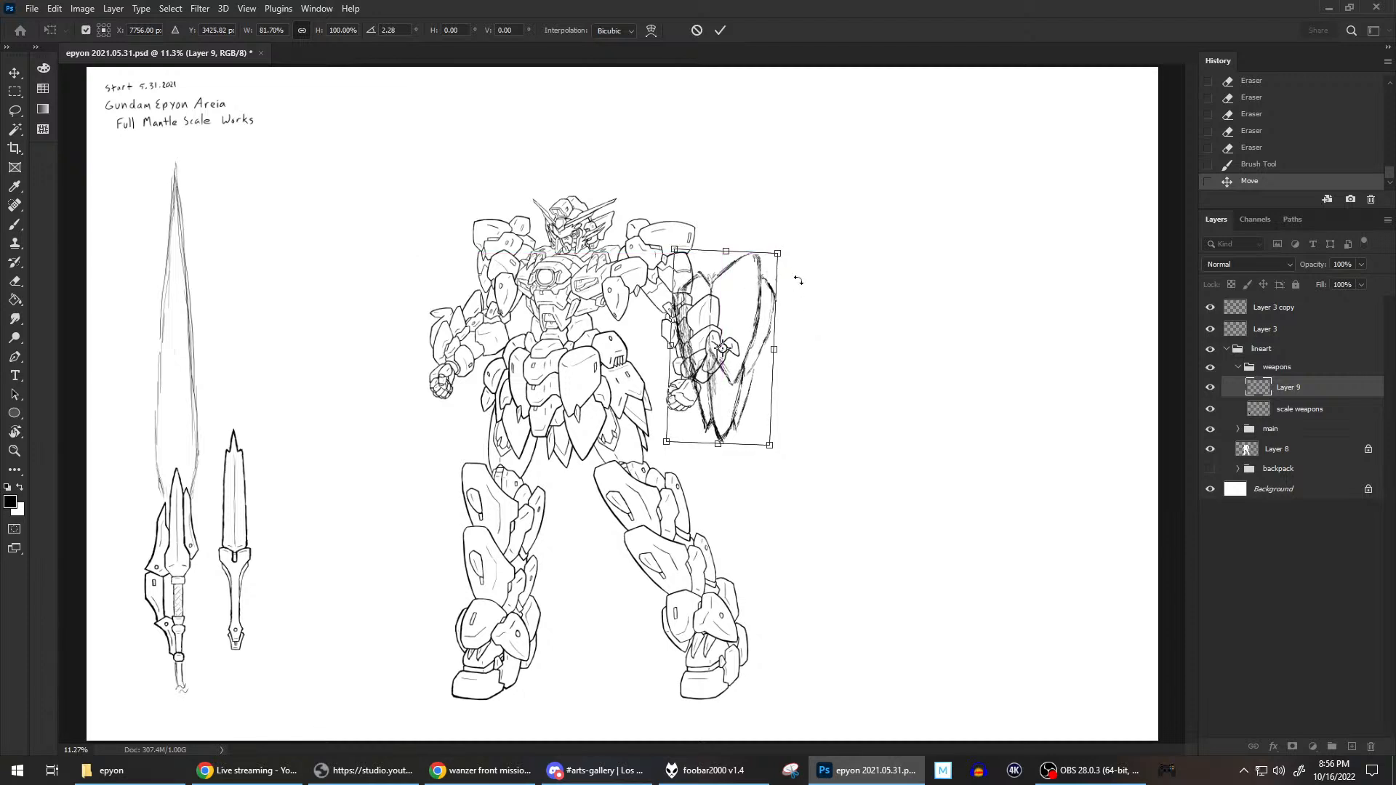
key("Return")
Move the transformed plate sketch off the arm to the empty canvas beside the mech and return to the Brush tool.
key("m")
left_click(15, 73)
left_click_drag(675, 292, 796, 290)
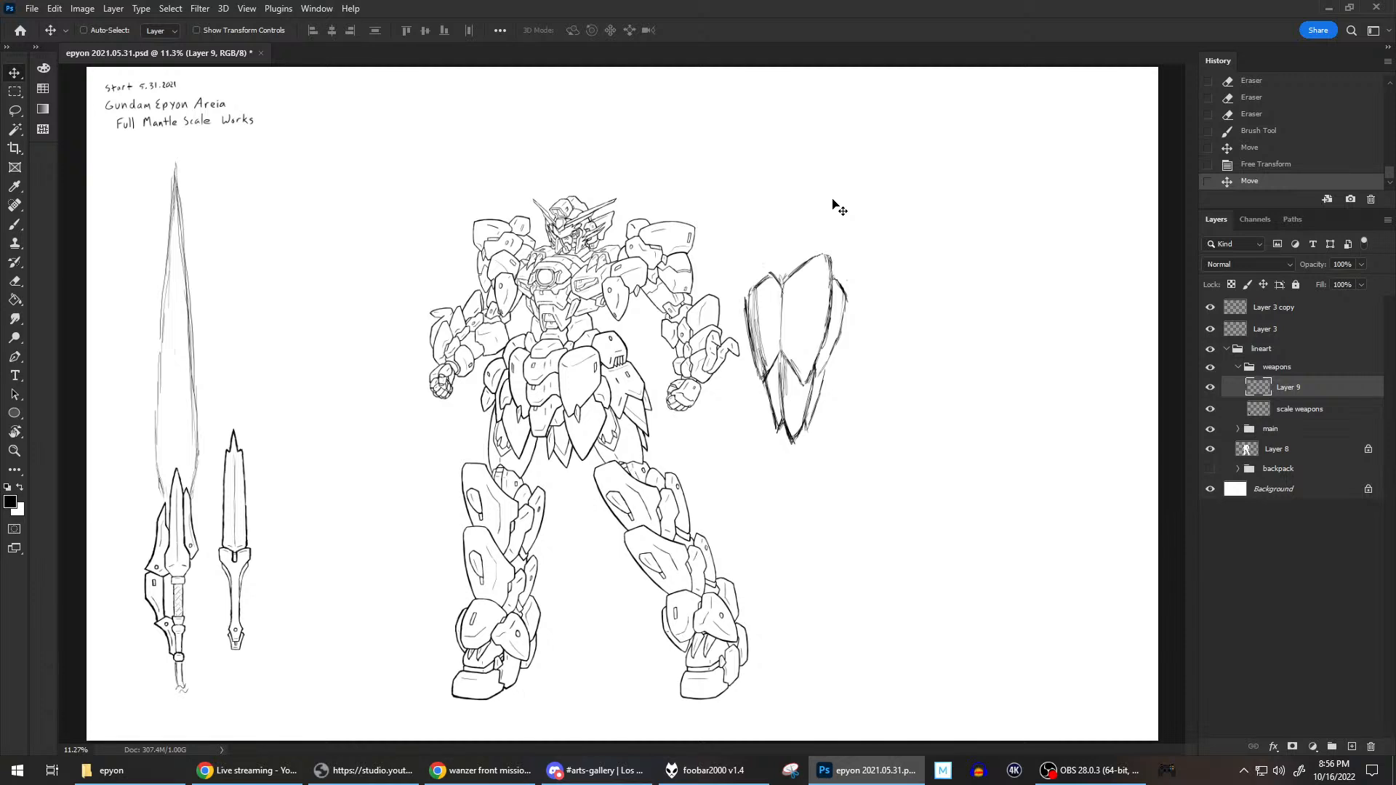
left_click(15, 225)
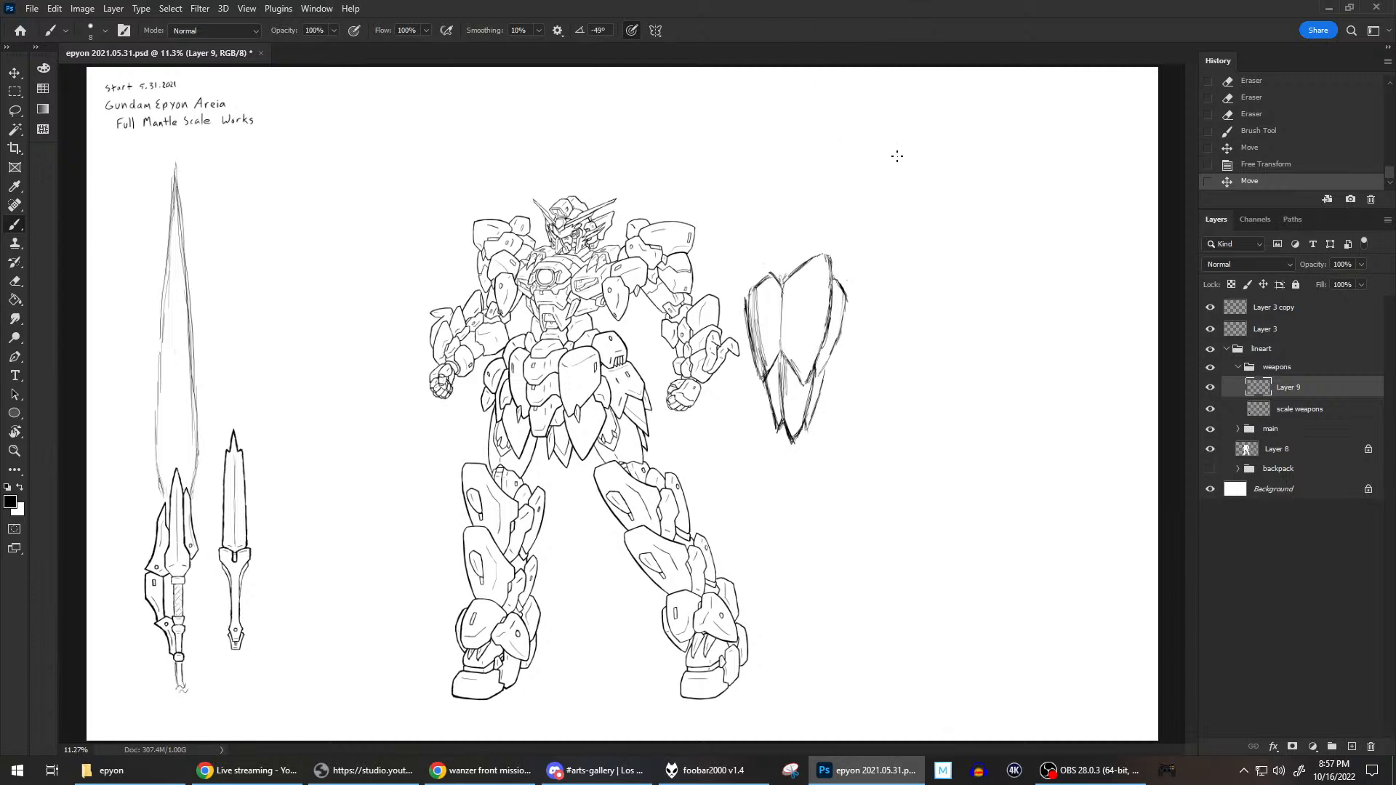
Switch to File Explorer and open the image 2022.10.13b from the huddle folder inside 0 sketch.
left_click(109, 770)
key("alt+Left")
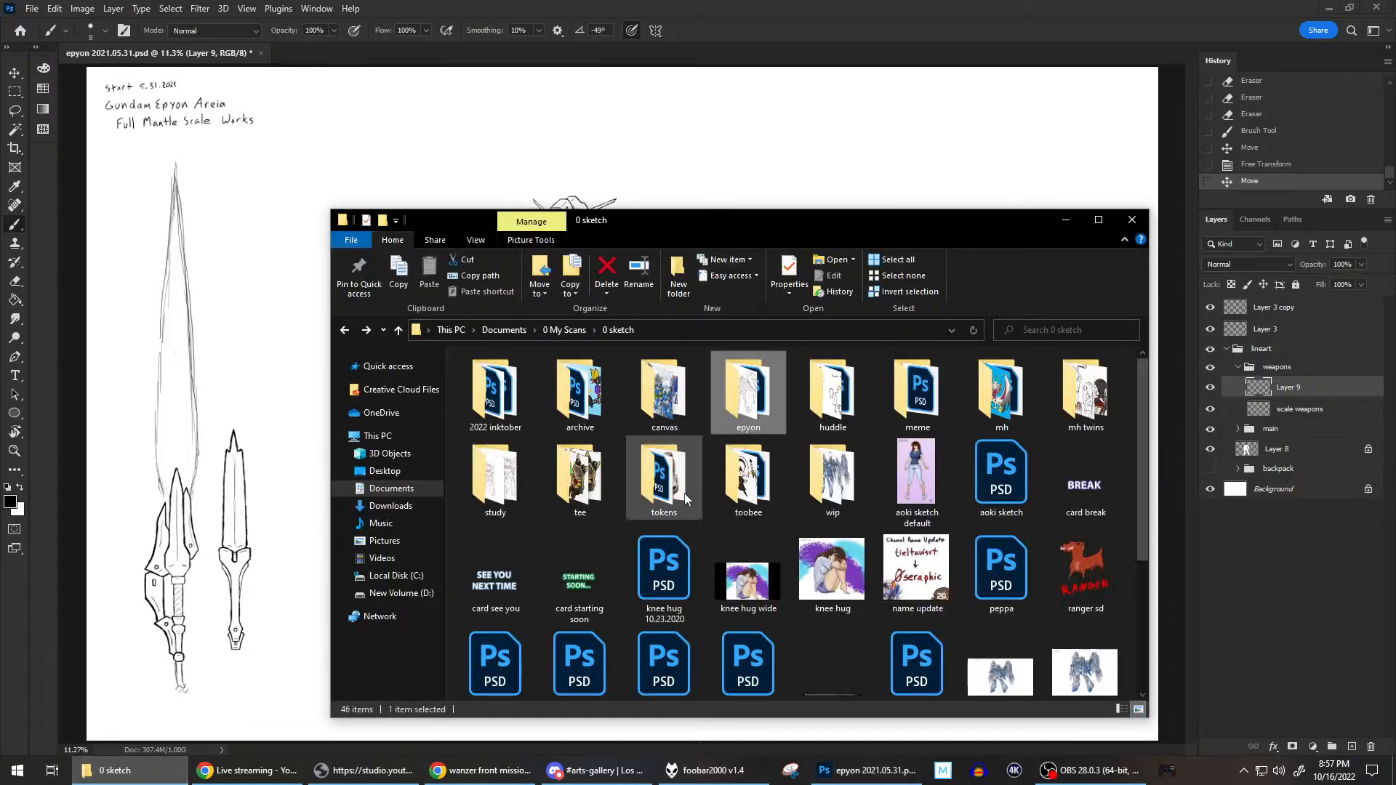
double_click(827, 392)
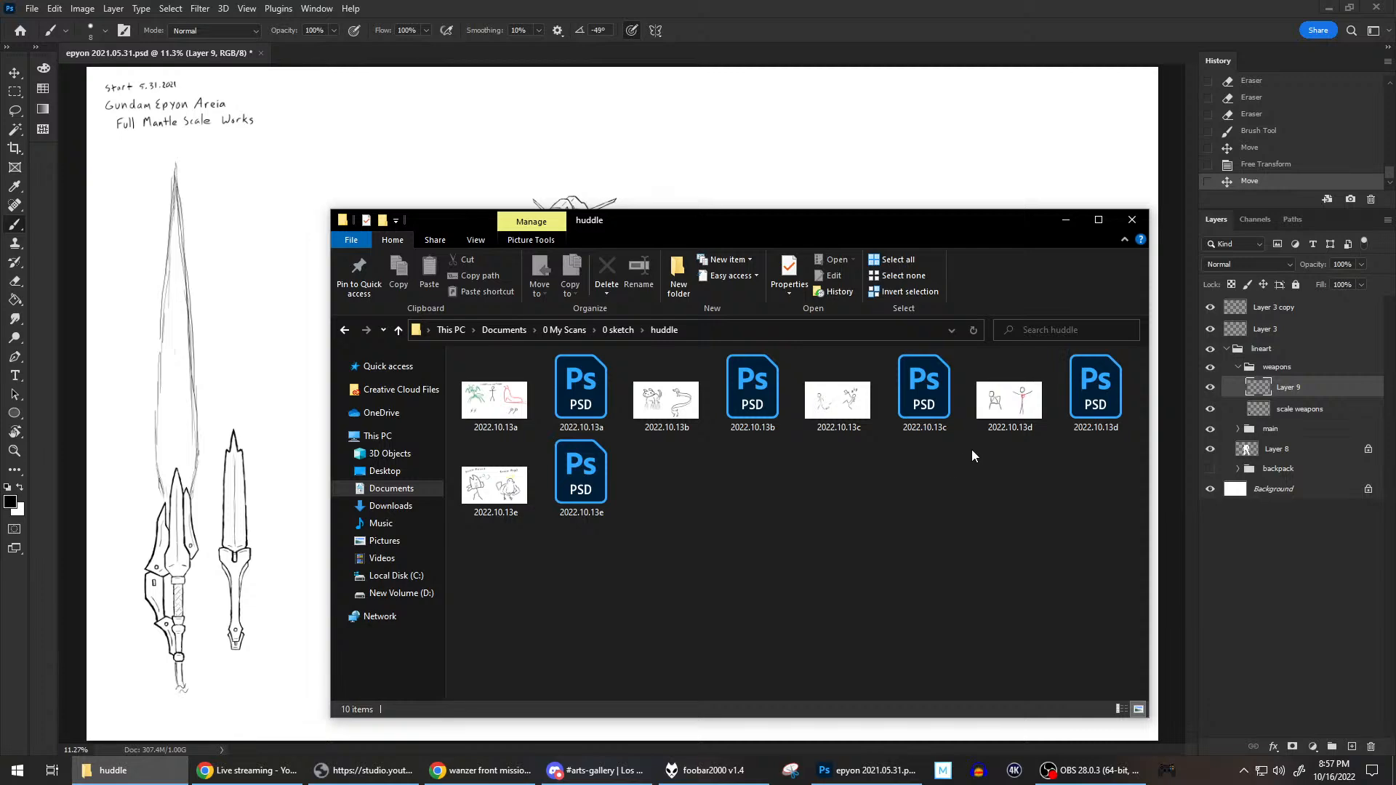
left_click(673, 408)
double_click(672, 408)
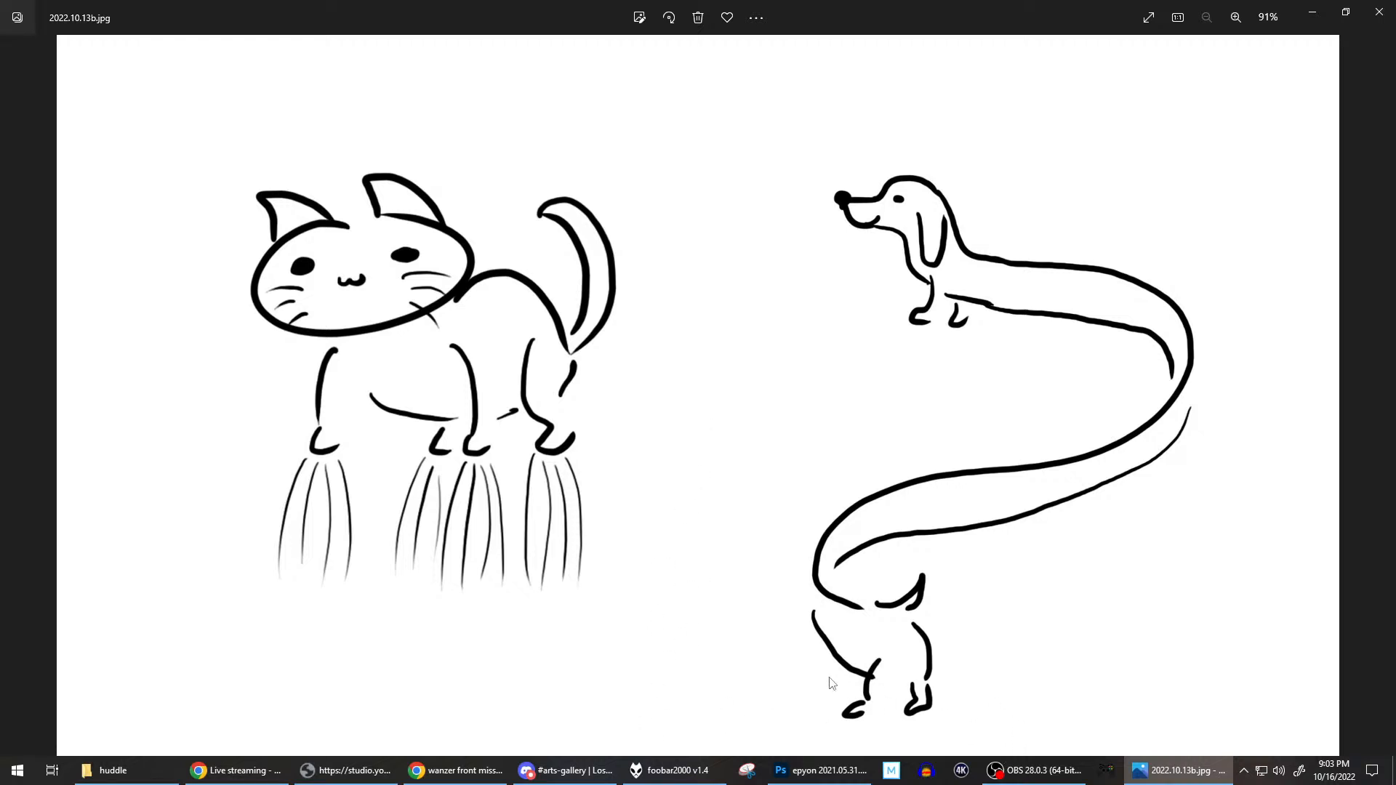
Return to Photoshop and erase the stray marks around the plates and the hatching inside the upper left plate.
left_click(820, 771)
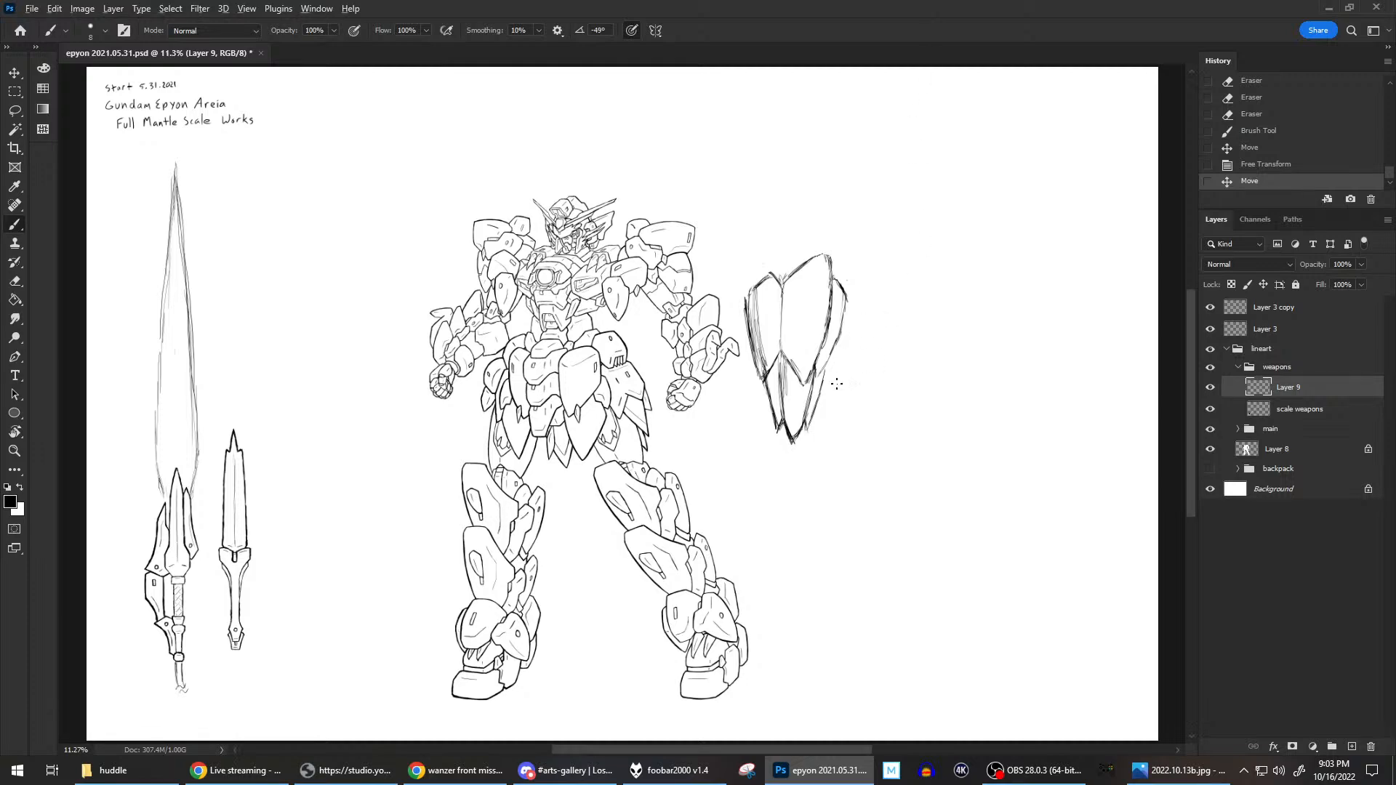
scroll(837, 383, "up", 3)
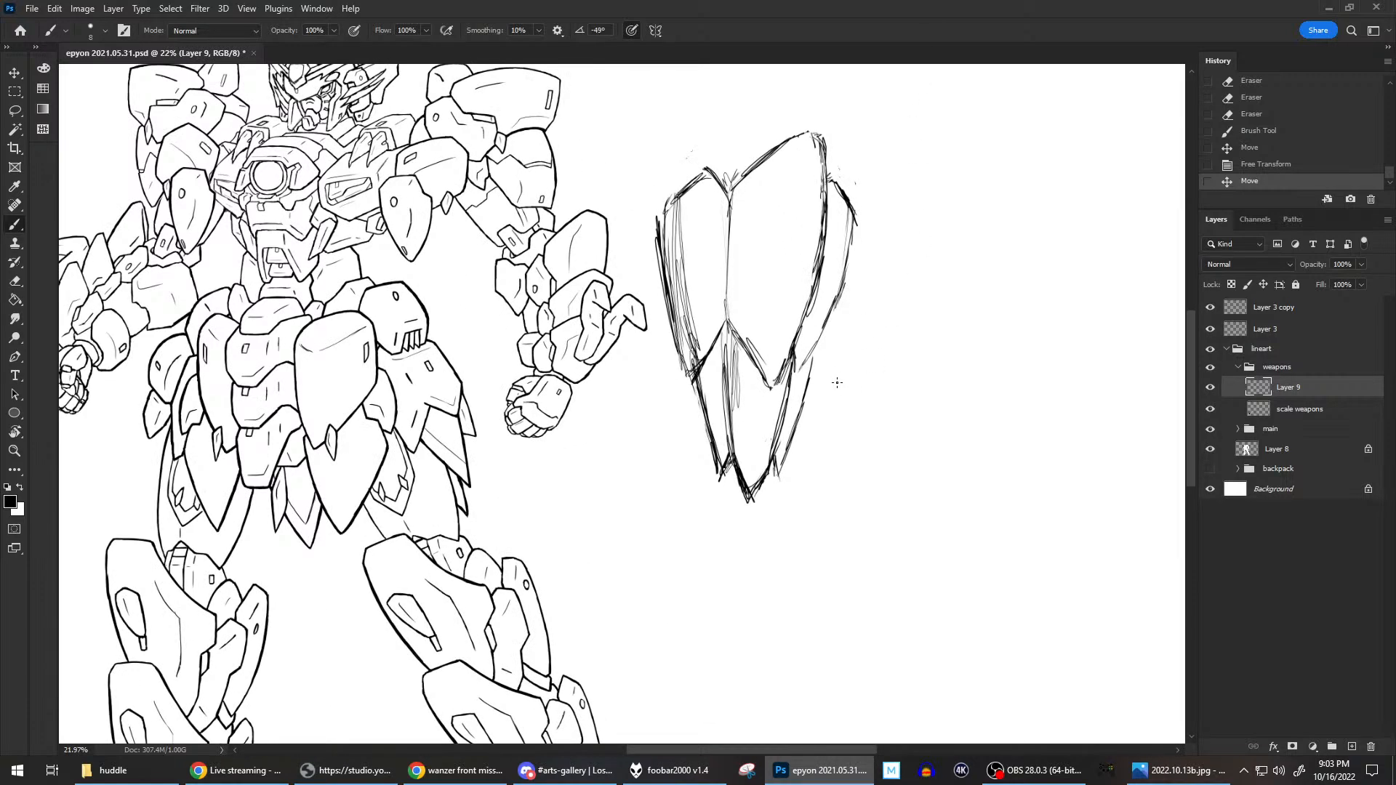
left_click(875, 201)
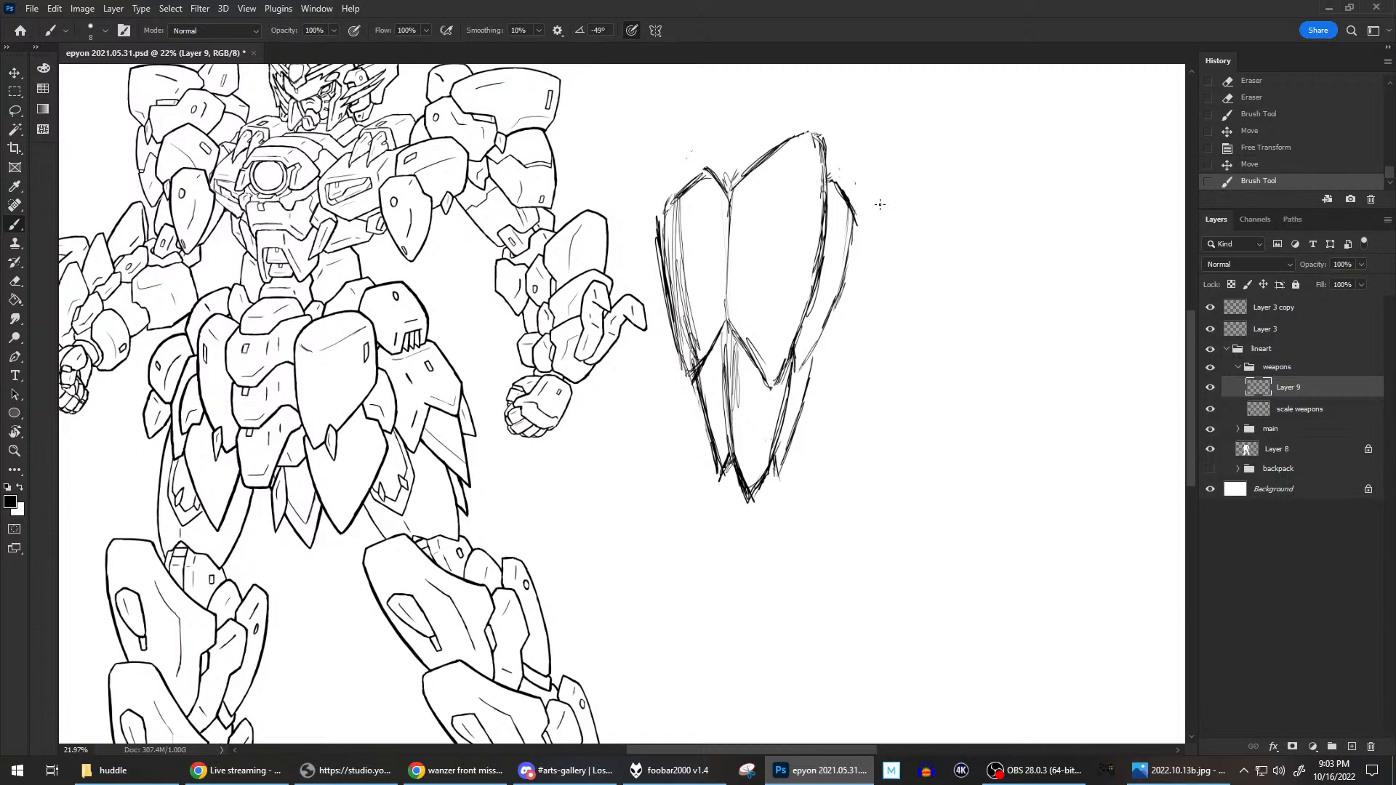
left_click_drag(852, 177, 857, 187)
left_click_drag(701, 141, 687, 159)
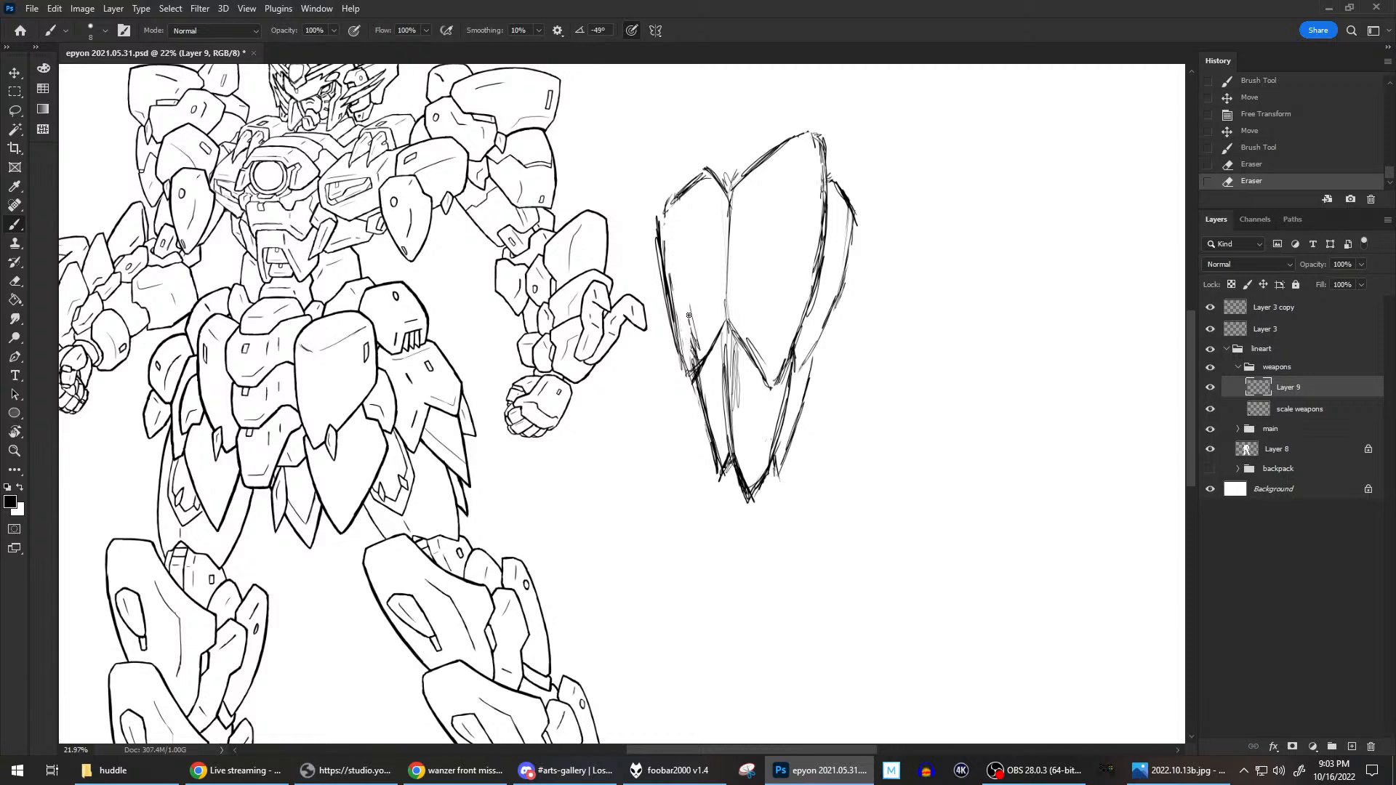
Clean up the upper left plate's lower tip and add short inner crease lines to it and the central plate.
left_click_drag(693, 367, 695, 306)
mouse_move(756, 349)
left_mouse_down()
mouse_move(695, 349)
mouse_move(708, 324)
mouse_move(693, 348)
left_mouse_up()
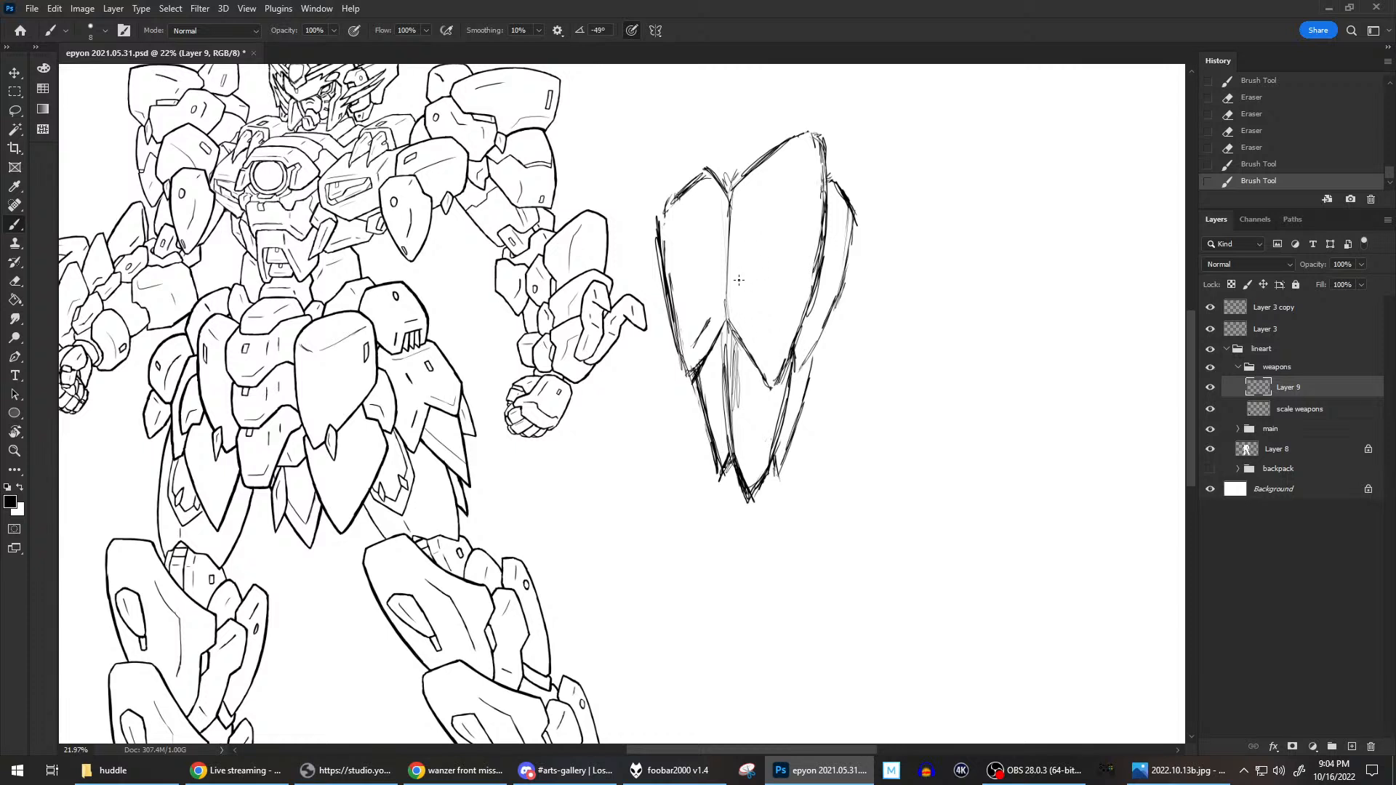
left_click_drag(711, 325, 707, 333)
mouse_move(676, 358)
left_mouse_down()
mouse_move(687, 371)
mouse_move(676, 350)
left_mouse_up()
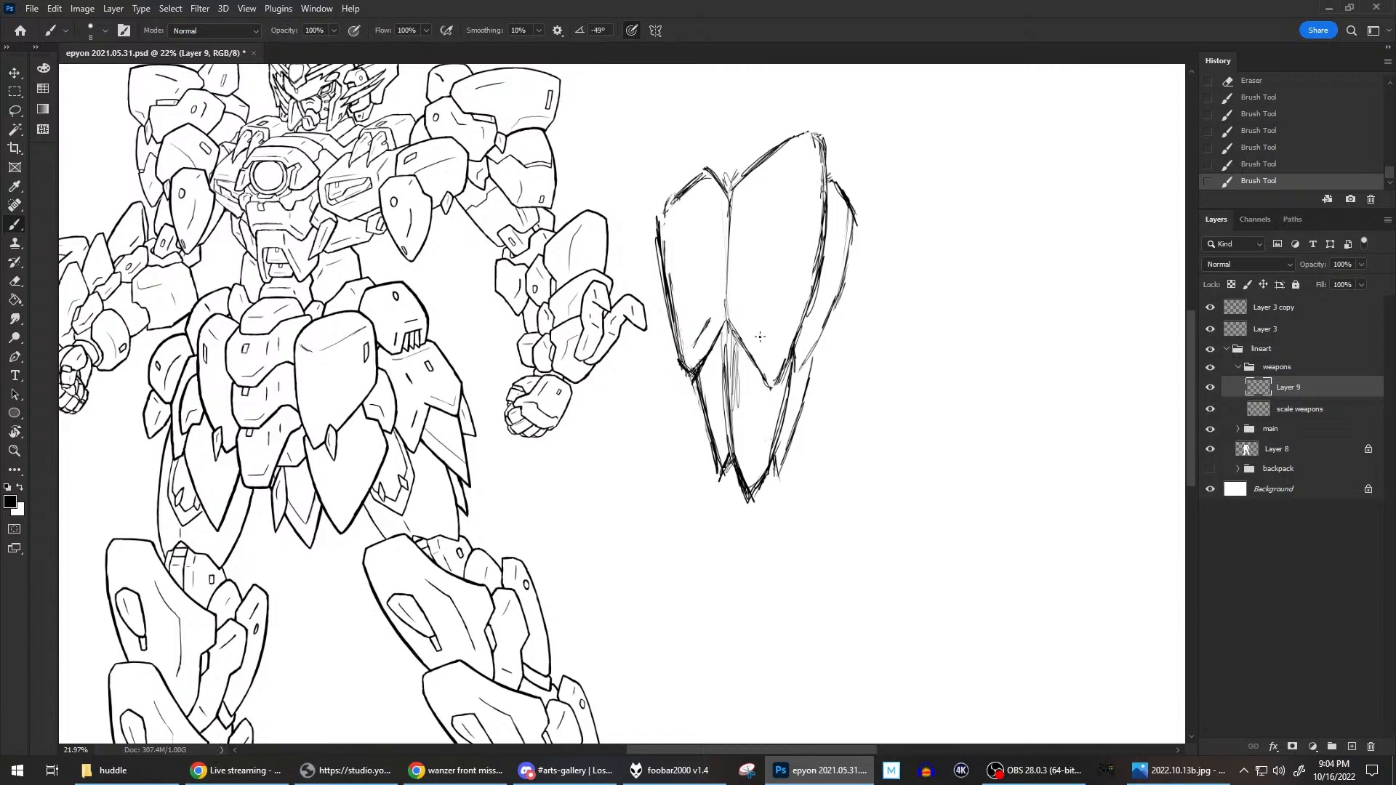
mouse_move(763, 338)
left_mouse_down()
mouse_move(774, 354)
mouse_move(758, 321)
mouse_move(775, 353)
left_mouse_up()
Erase the hatching and leftover lines inside the long pointed plate beneath the central plate.
mouse_move(735, 339)
left_mouse_down()
mouse_move(730, 426)
mouse_move(735, 366)
mouse_move(736, 416)
left_mouse_up()
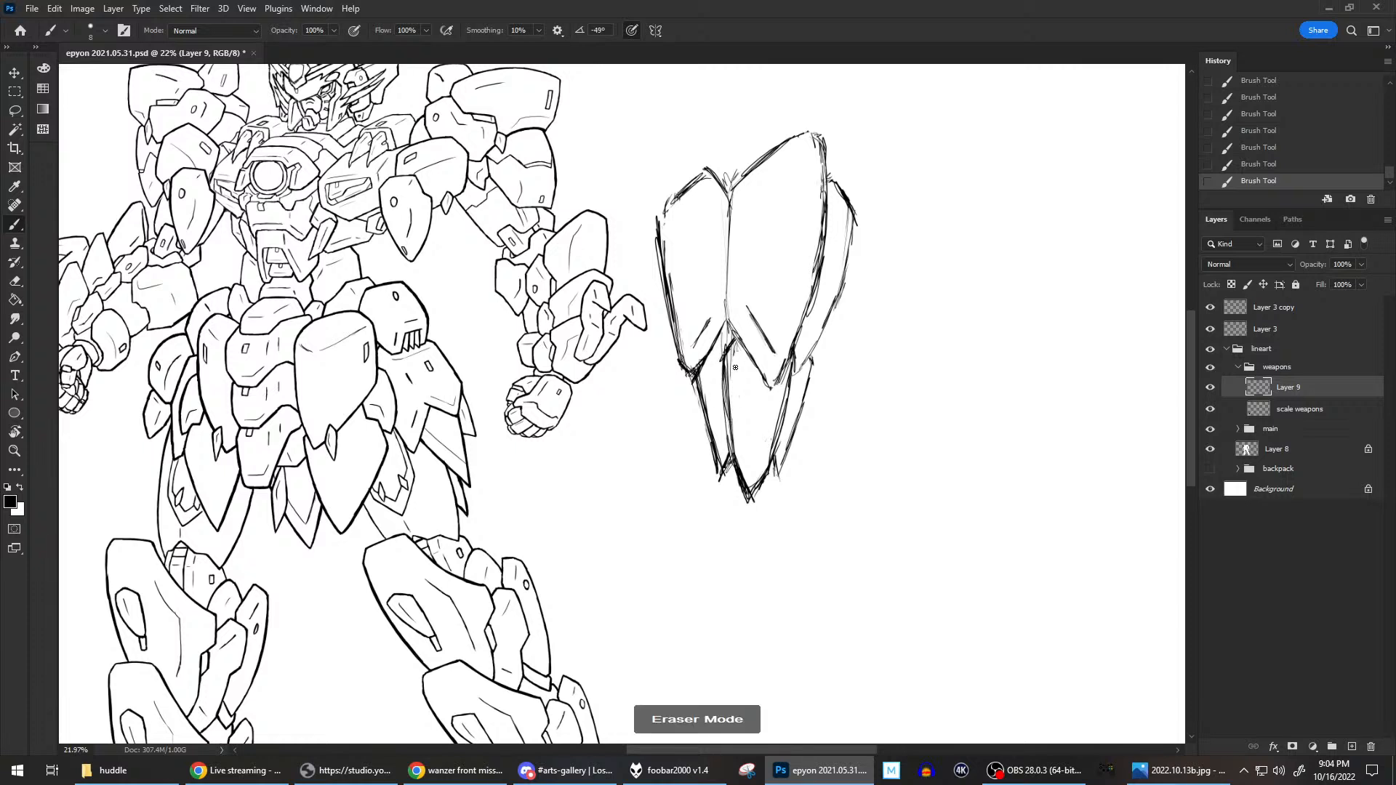
left_click(747, 437)
left_click(740, 397)
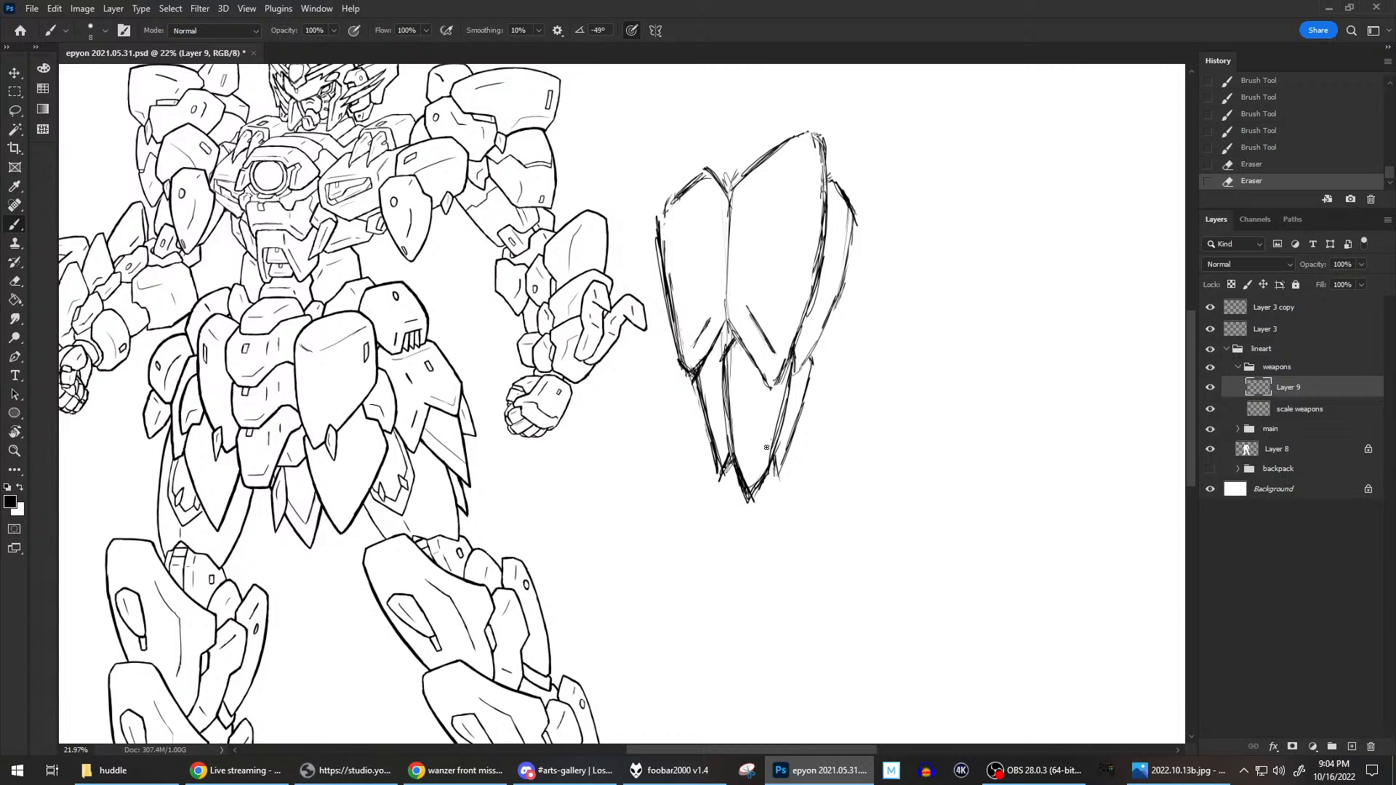
left_click(796, 354)
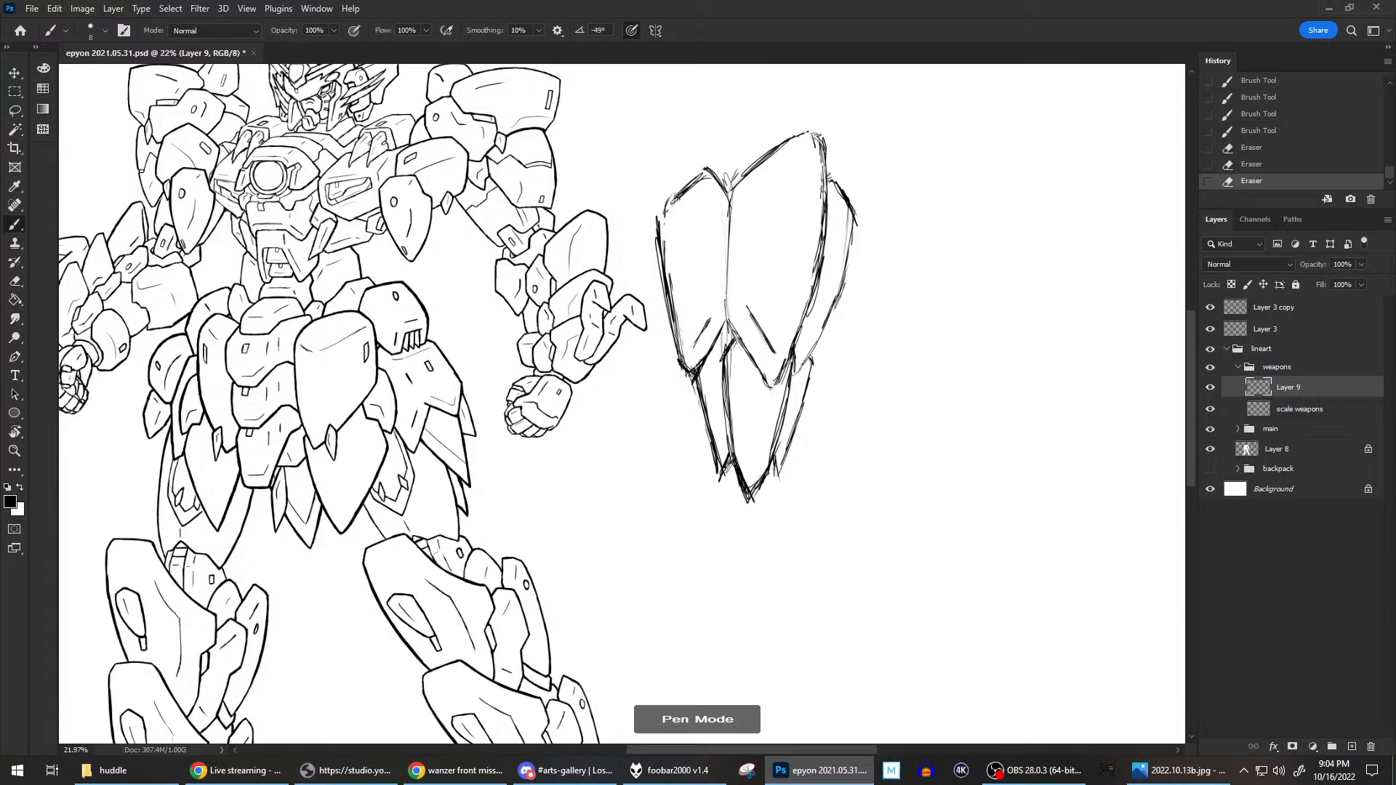
Reinforce the central plate's lower right edge down to its point.
left_click_drag(795, 363, 776, 384)
mouse_move(795, 365)
left_mouse_down()
mouse_move(779, 378)
mouse_move(784, 367)
left_mouse_up()
left_click_drag(808, 302, 794, 362)
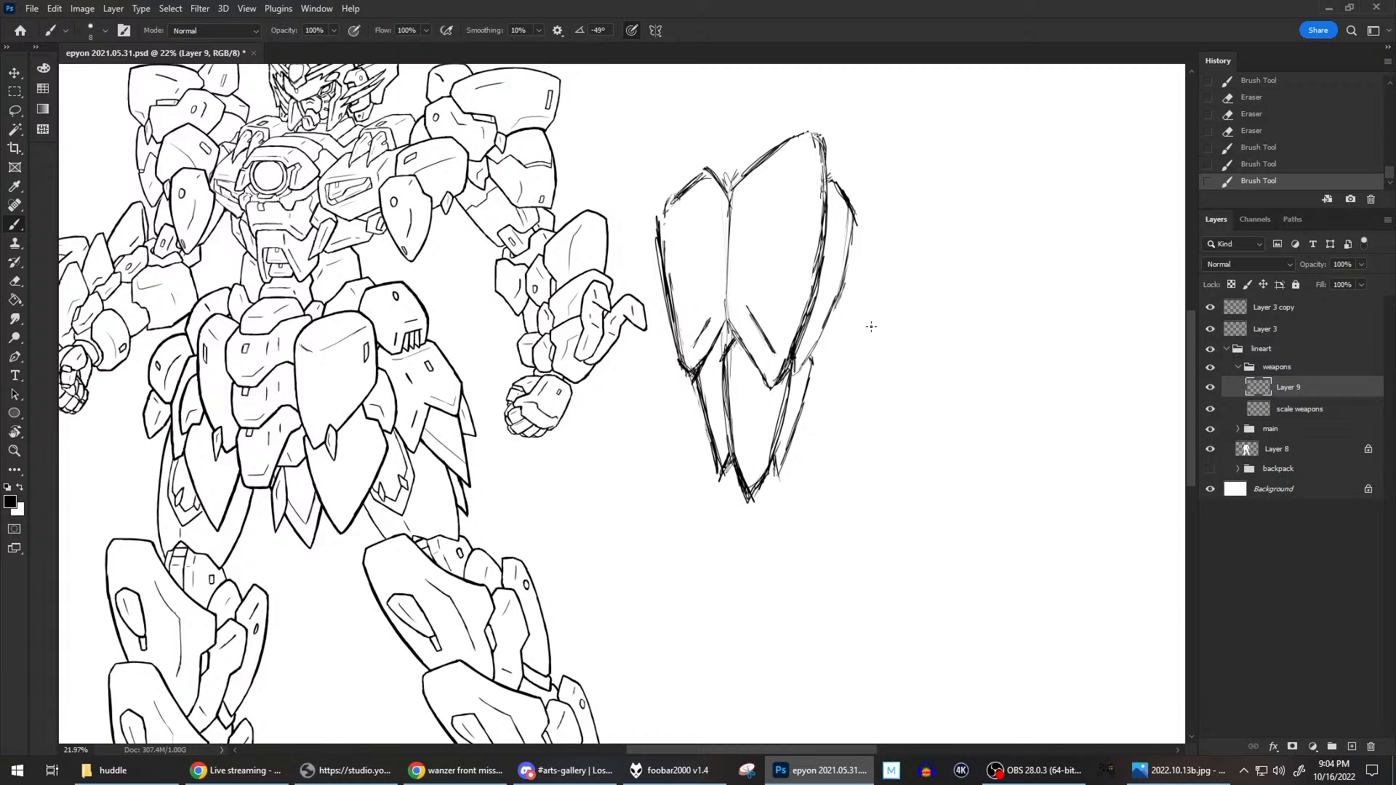
scroll(871, 326, "down", 2)
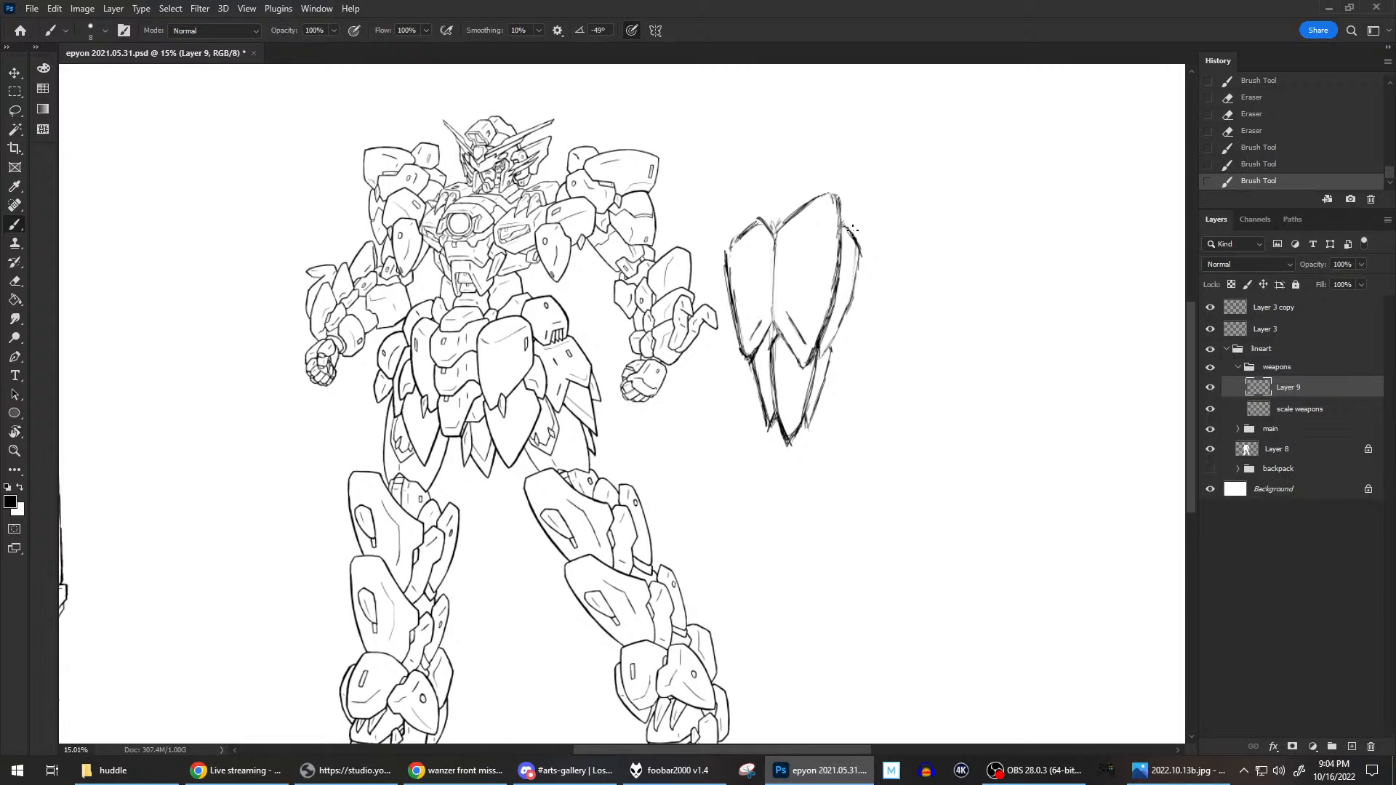
Switch to Chrome and search Google Images for "mg epyon shield".
left_click(456, 770)
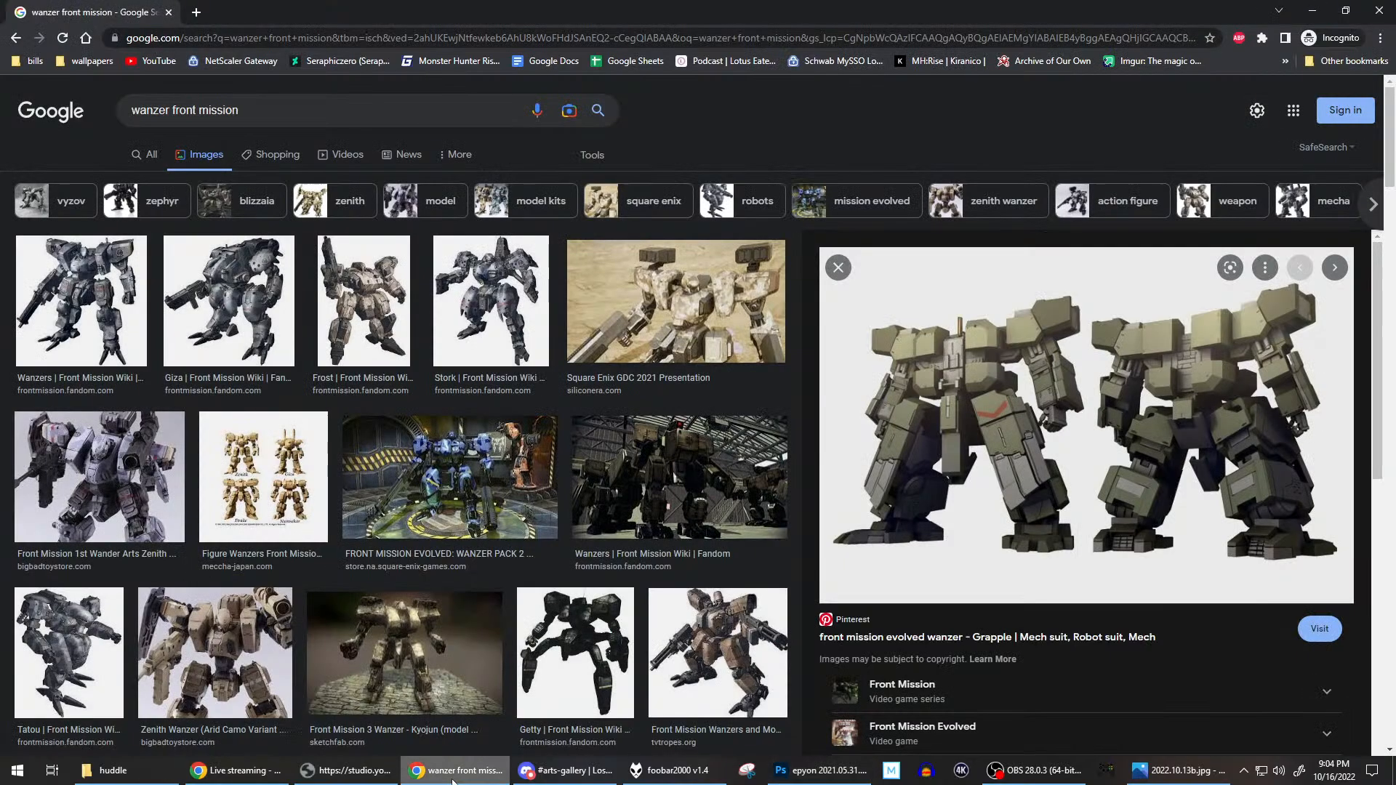
left_click_drag(282, 113, 64, 112)
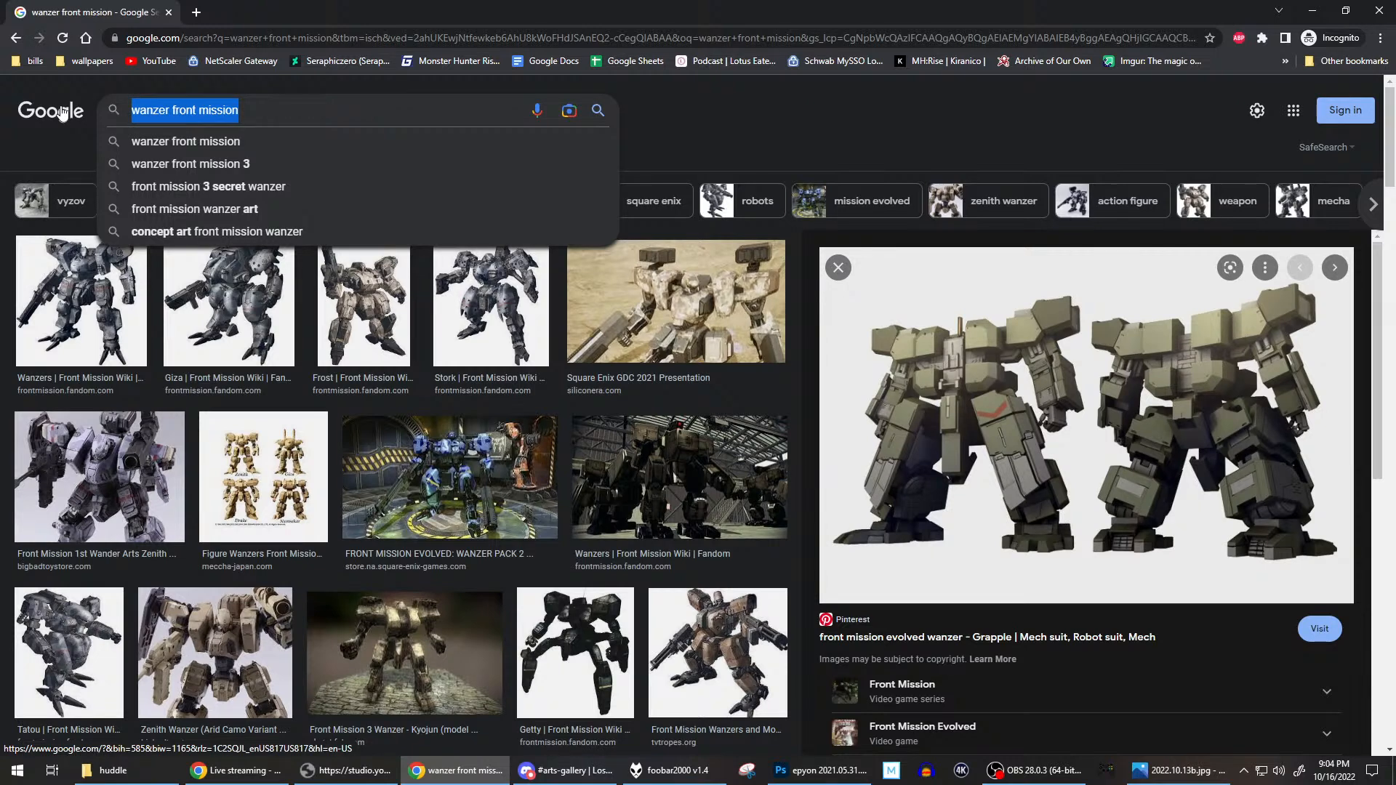
type("mg epy")
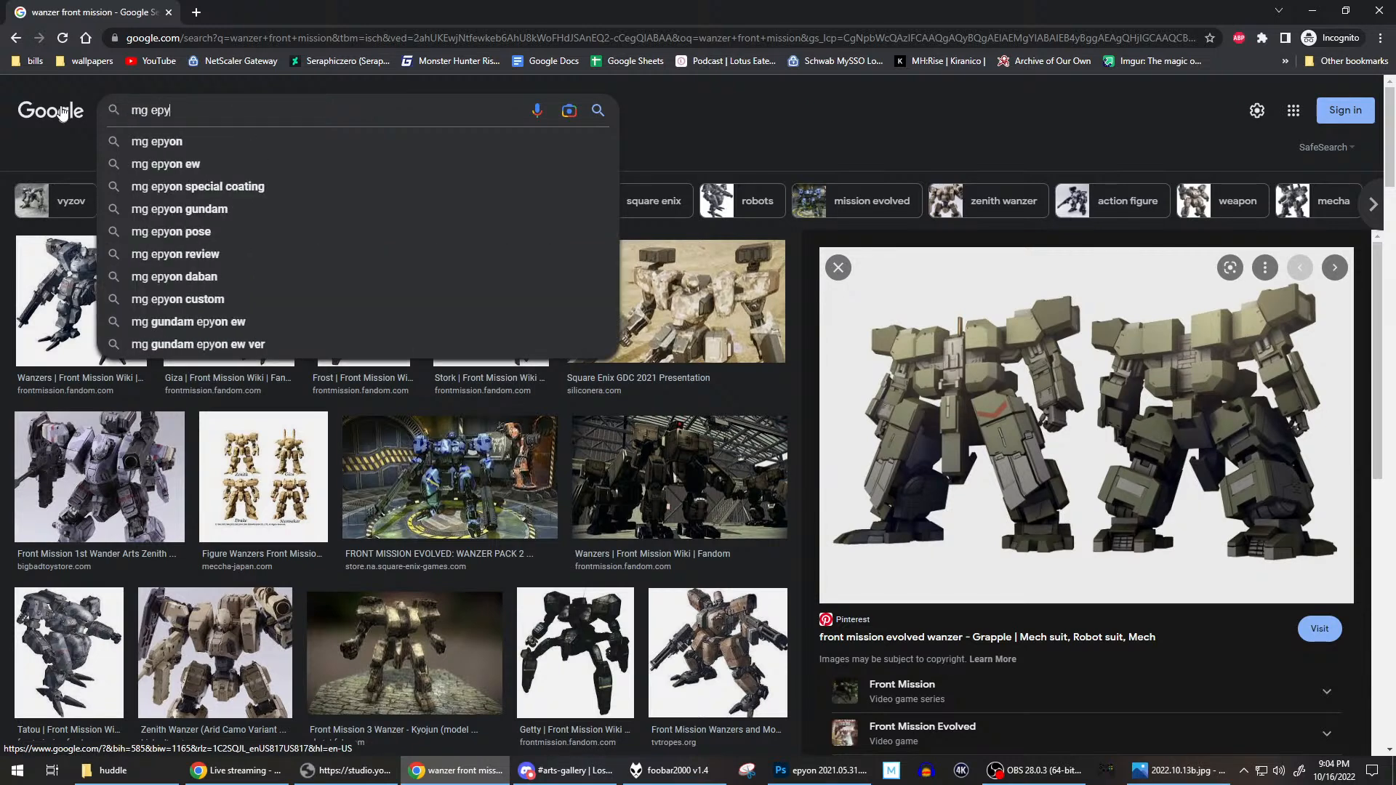
type("on shield")
key("Return")
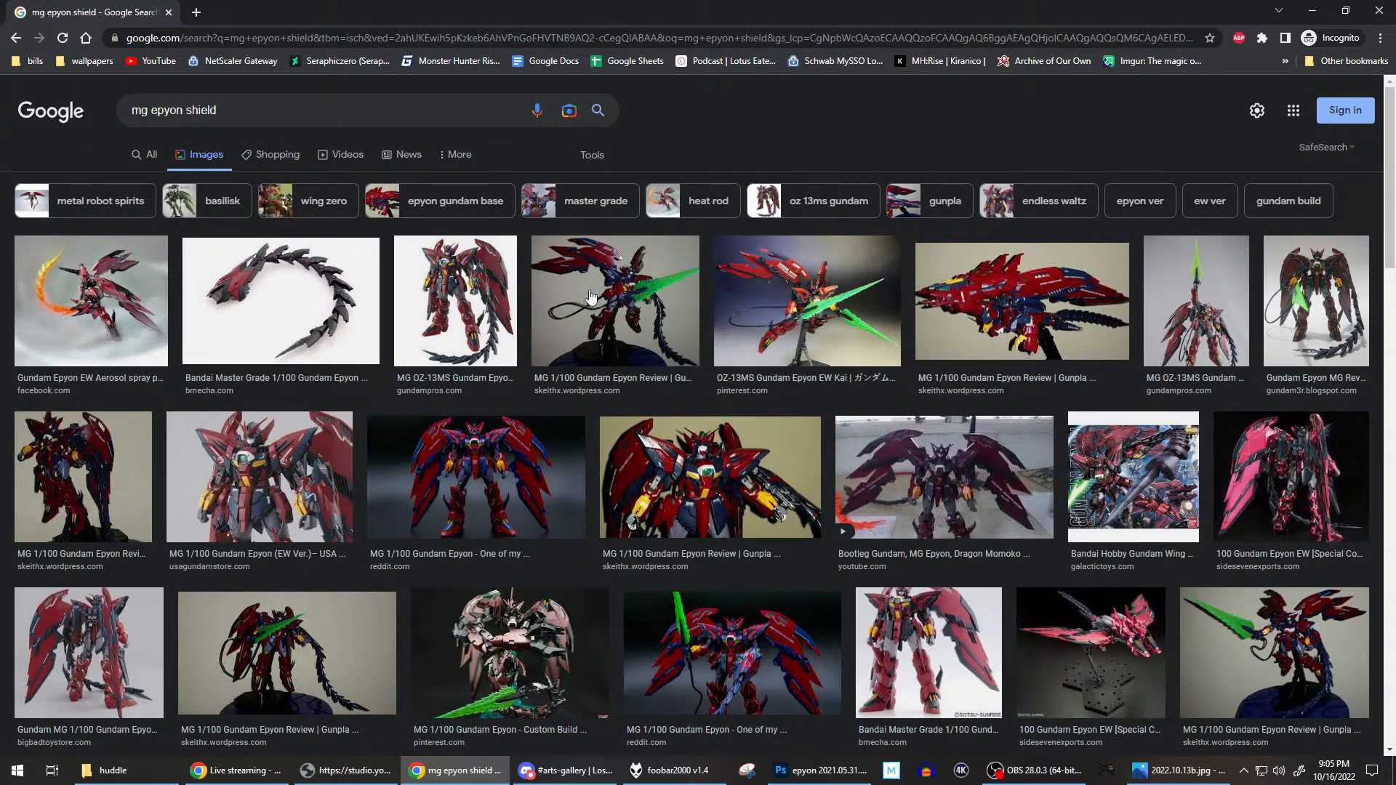
Preview the BMecha Master Grade Epyon image of the segmented whip and filter the image results to large size.
left_click(283, 333)
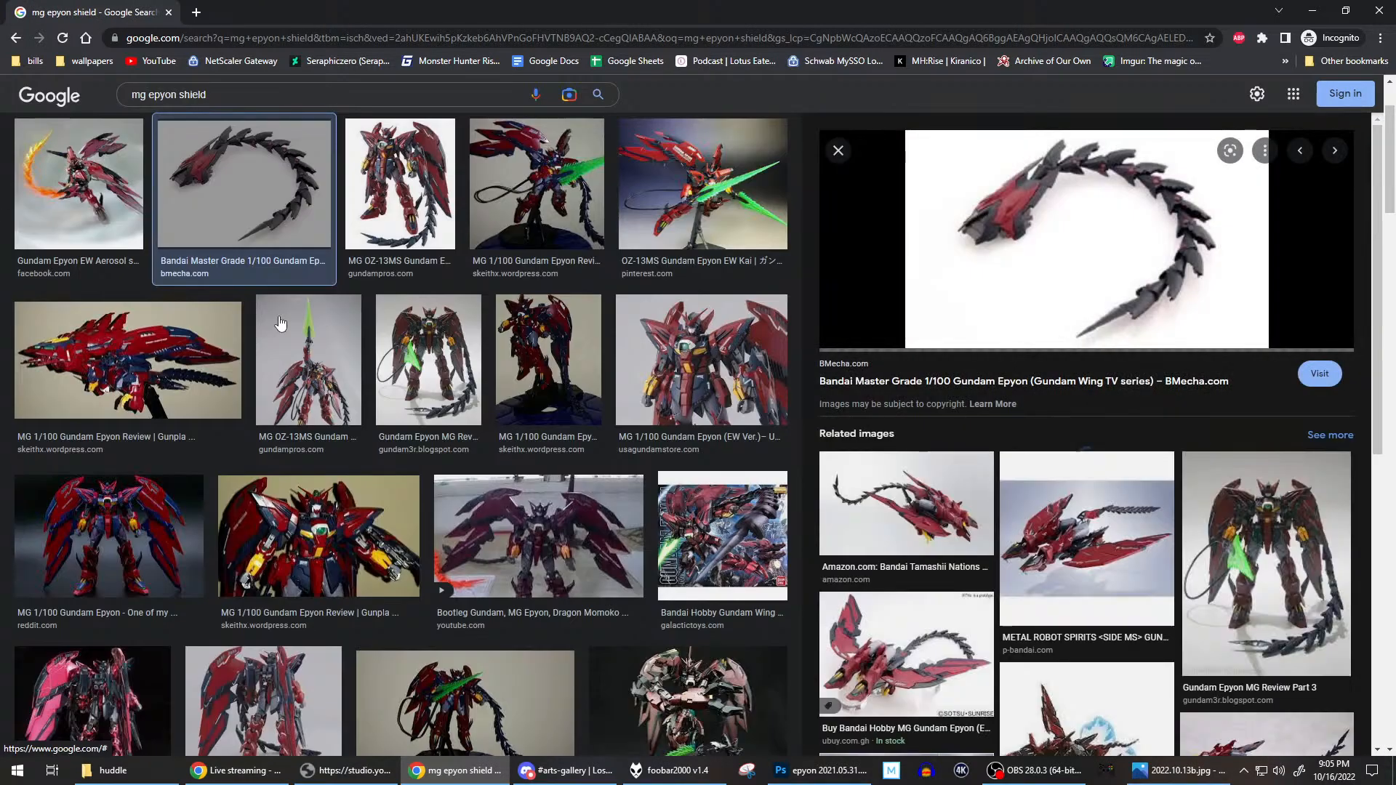
scroll(571, 305, "up", 3)
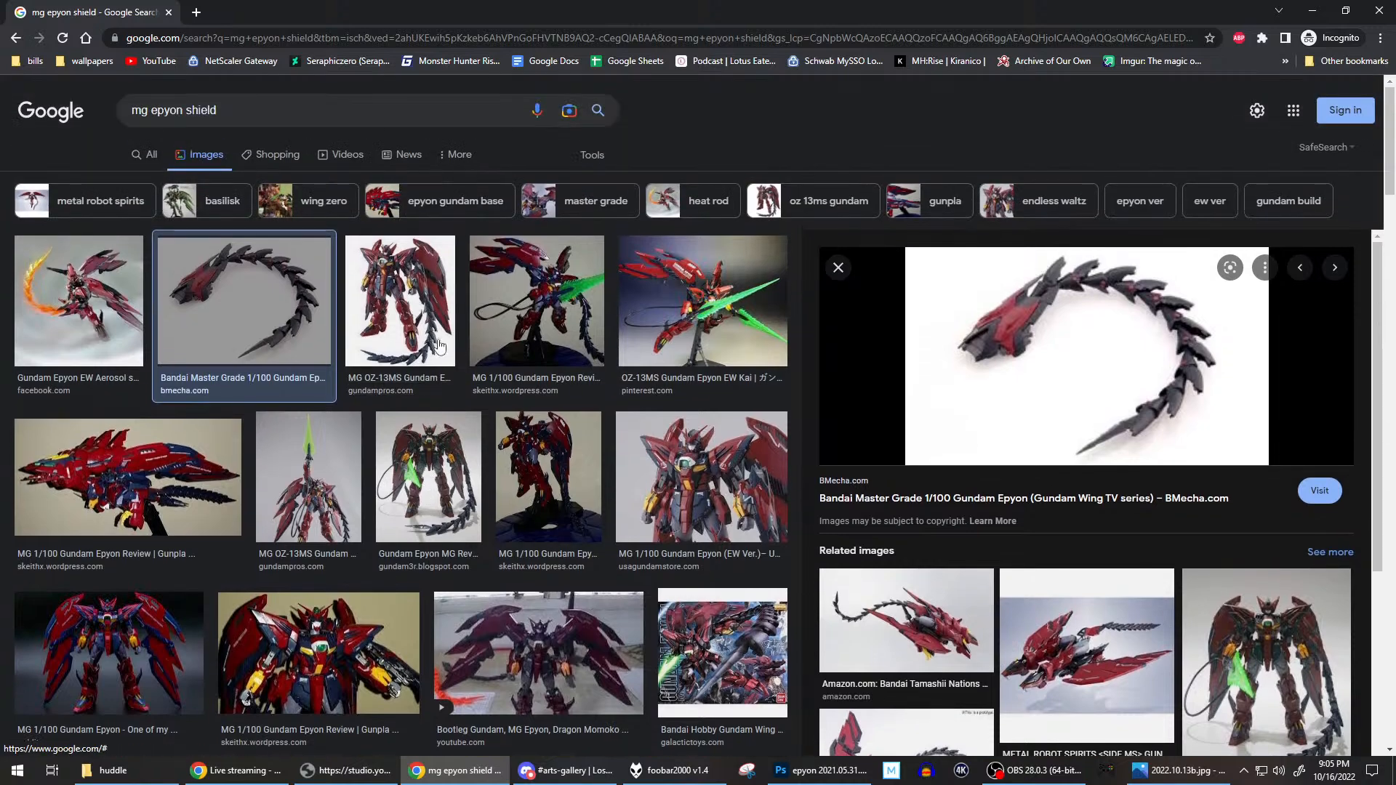
left_click(592, 156)
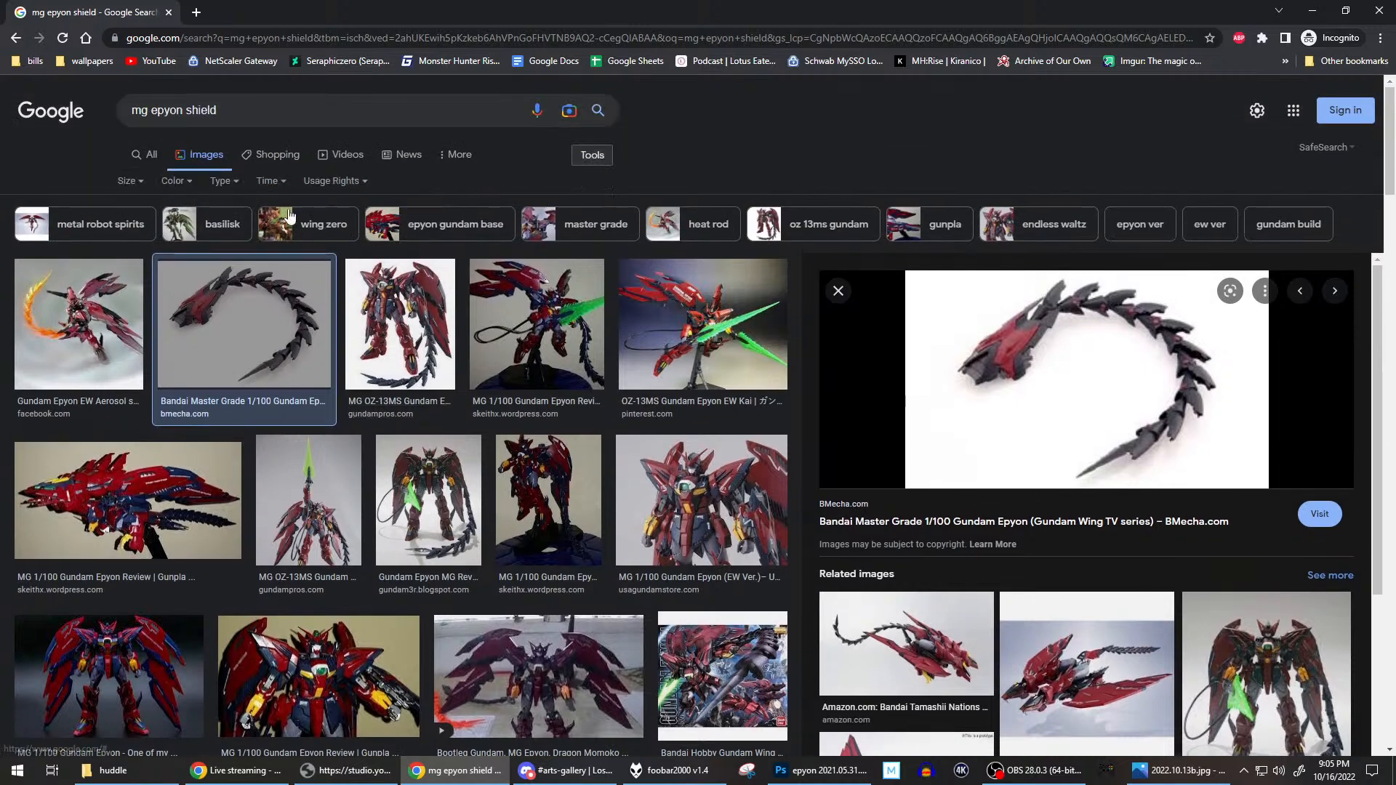
left_click(128, 181)
left_click(129, 232)
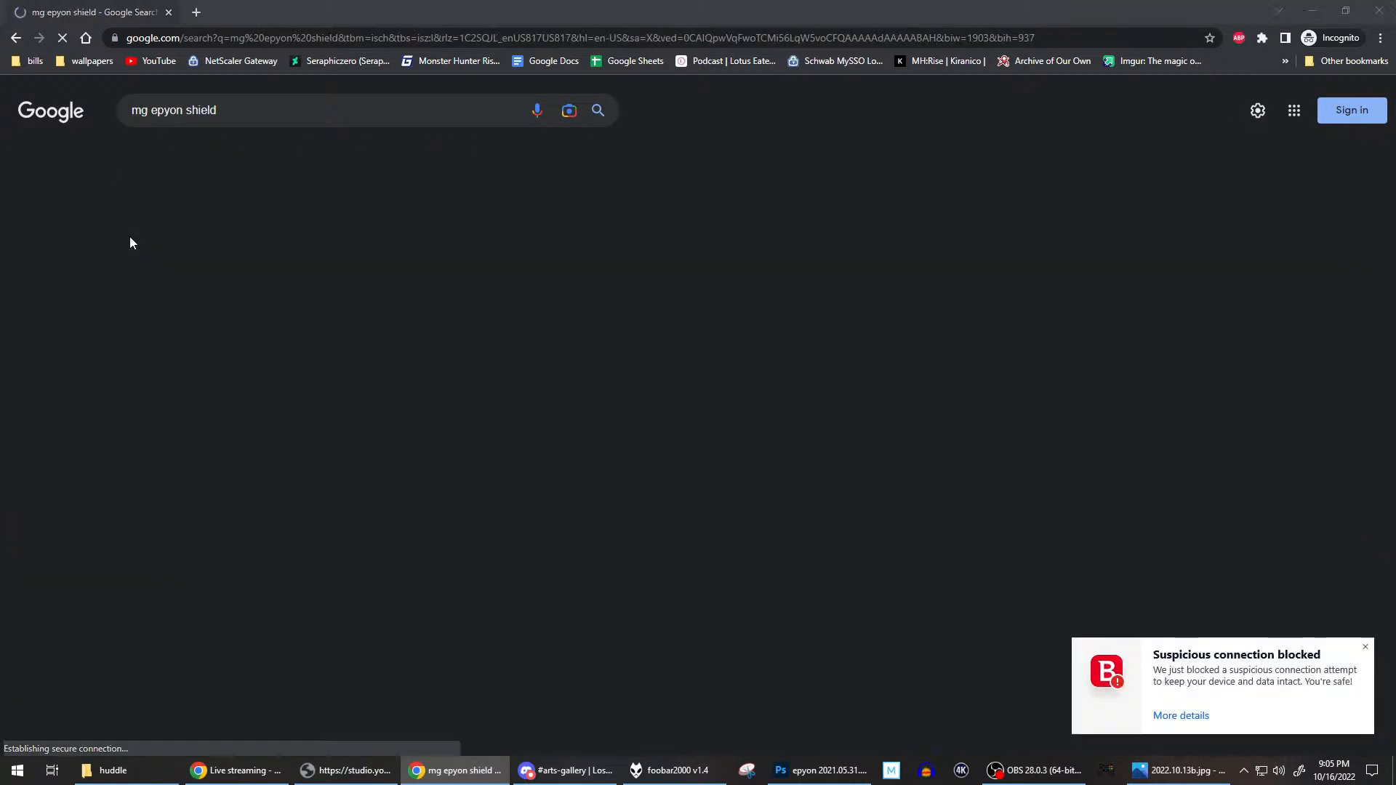
Preview the Facebook image of the Epyon spray paint work and look through its related images.
scroll(154, 273, "down", 3)
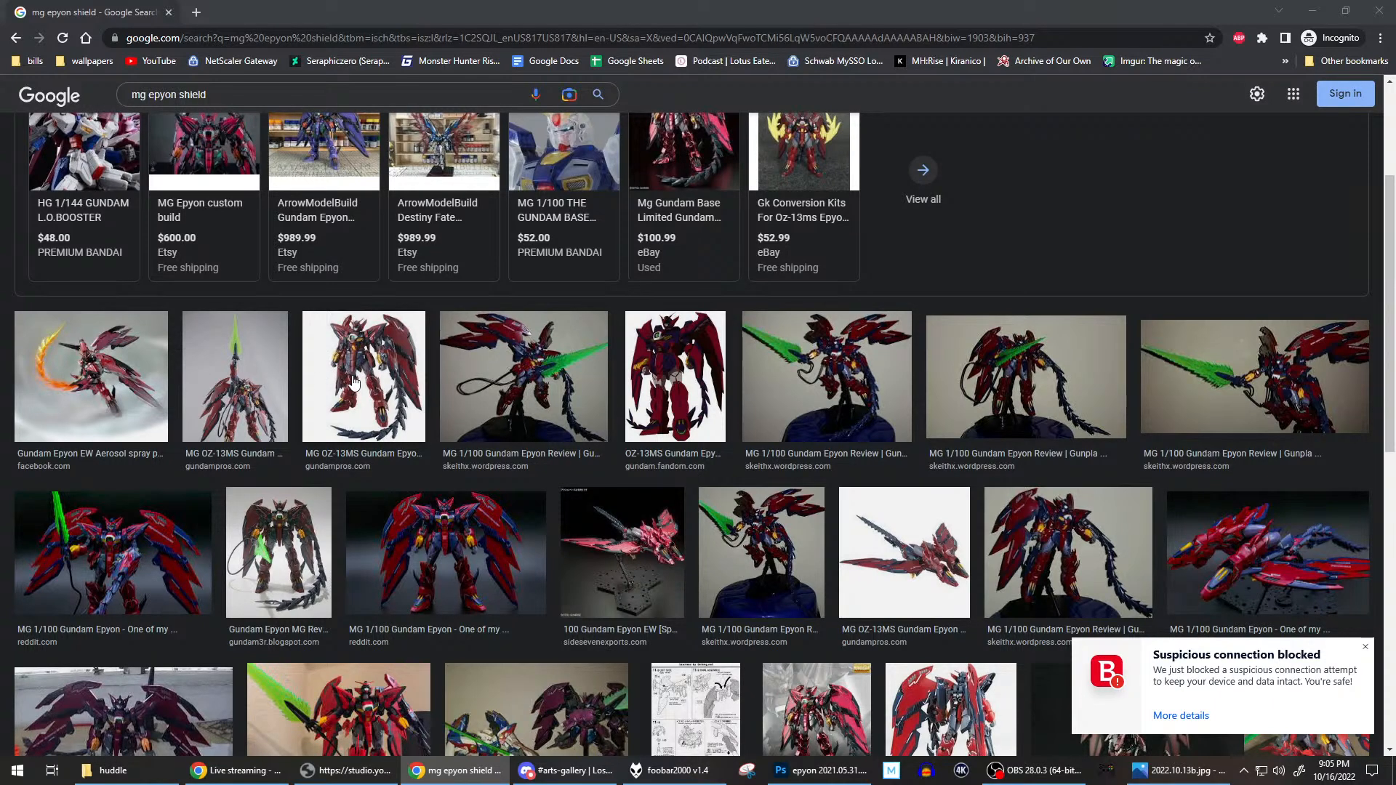
left_click(155, 376)
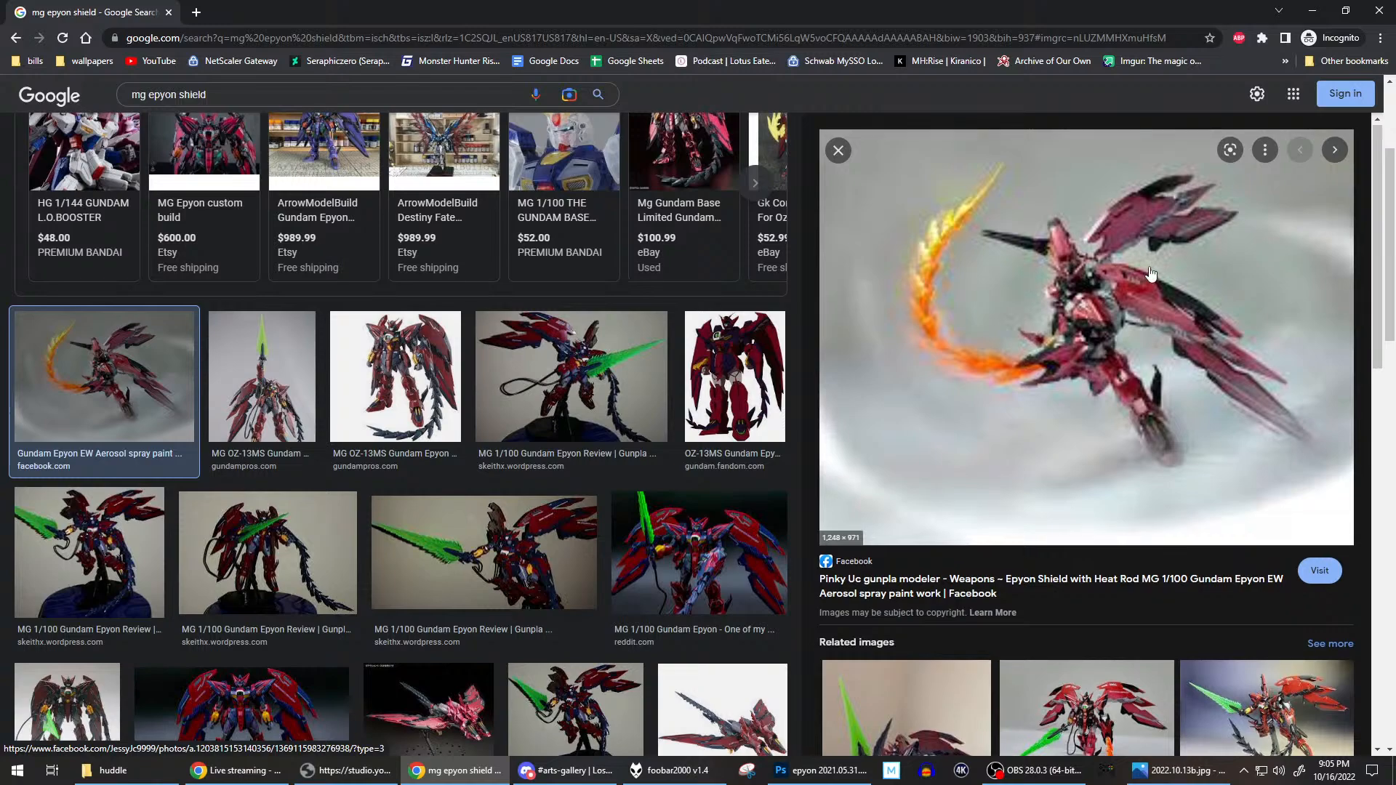
scroll(1150, 273, "down", 5)
scroll(1151, 273, "down", 1)
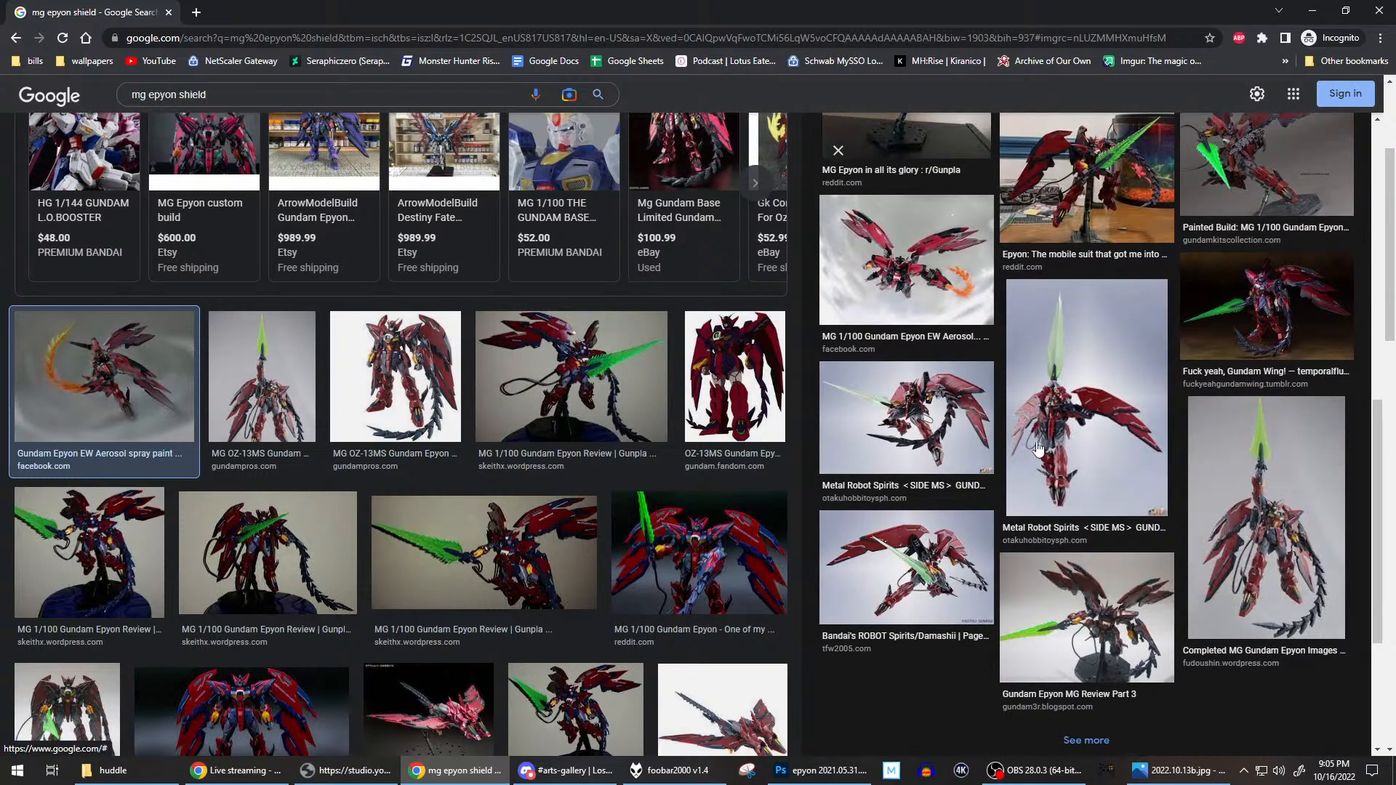
scroll(1038, 445, "down", 1)
scroll(1038, 445, "up", 6)
scroll(421, 368, "up", 3)
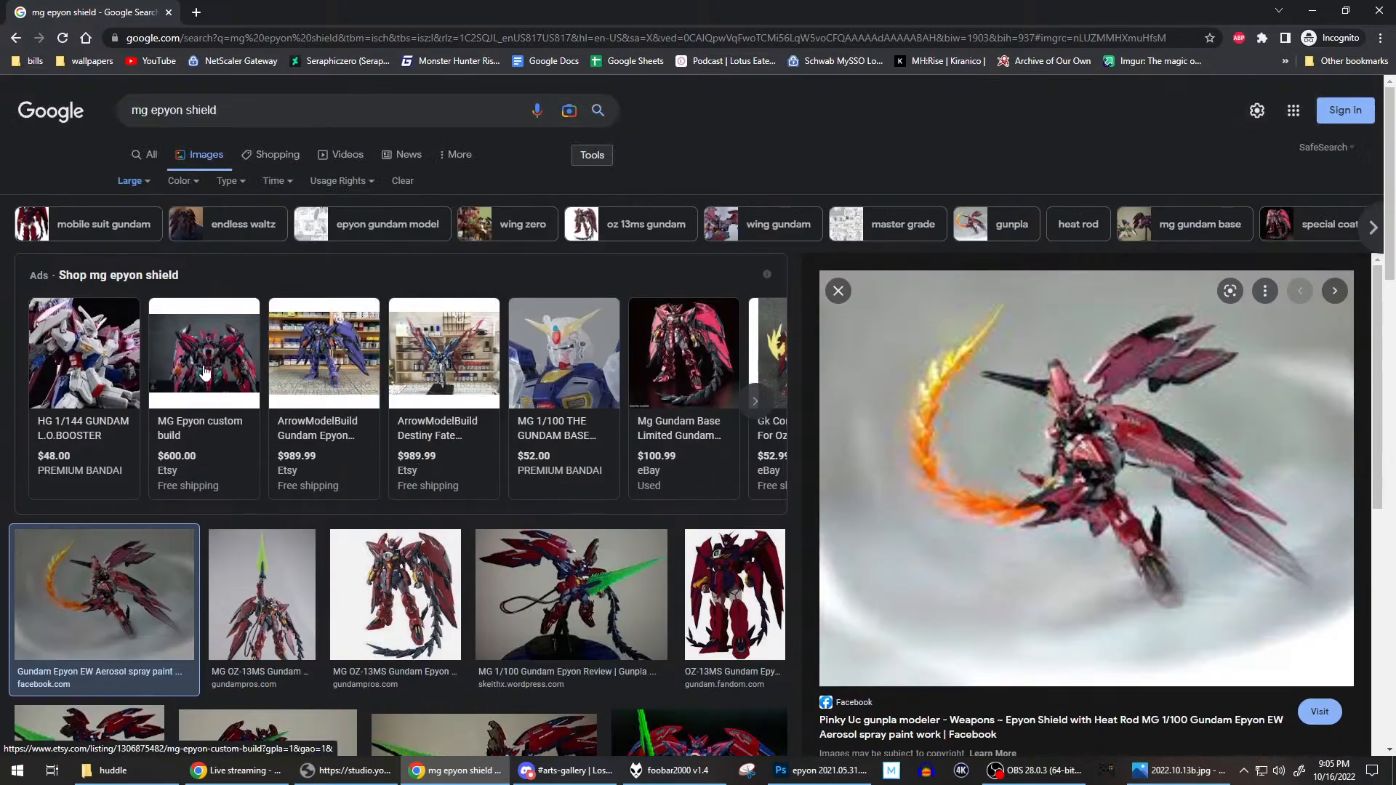
Preview the Gundam Pros images of the MG OZ-13MS Gundam Epyon and open the front view with the segmented whip in its own tab.
left_click(242, 545)
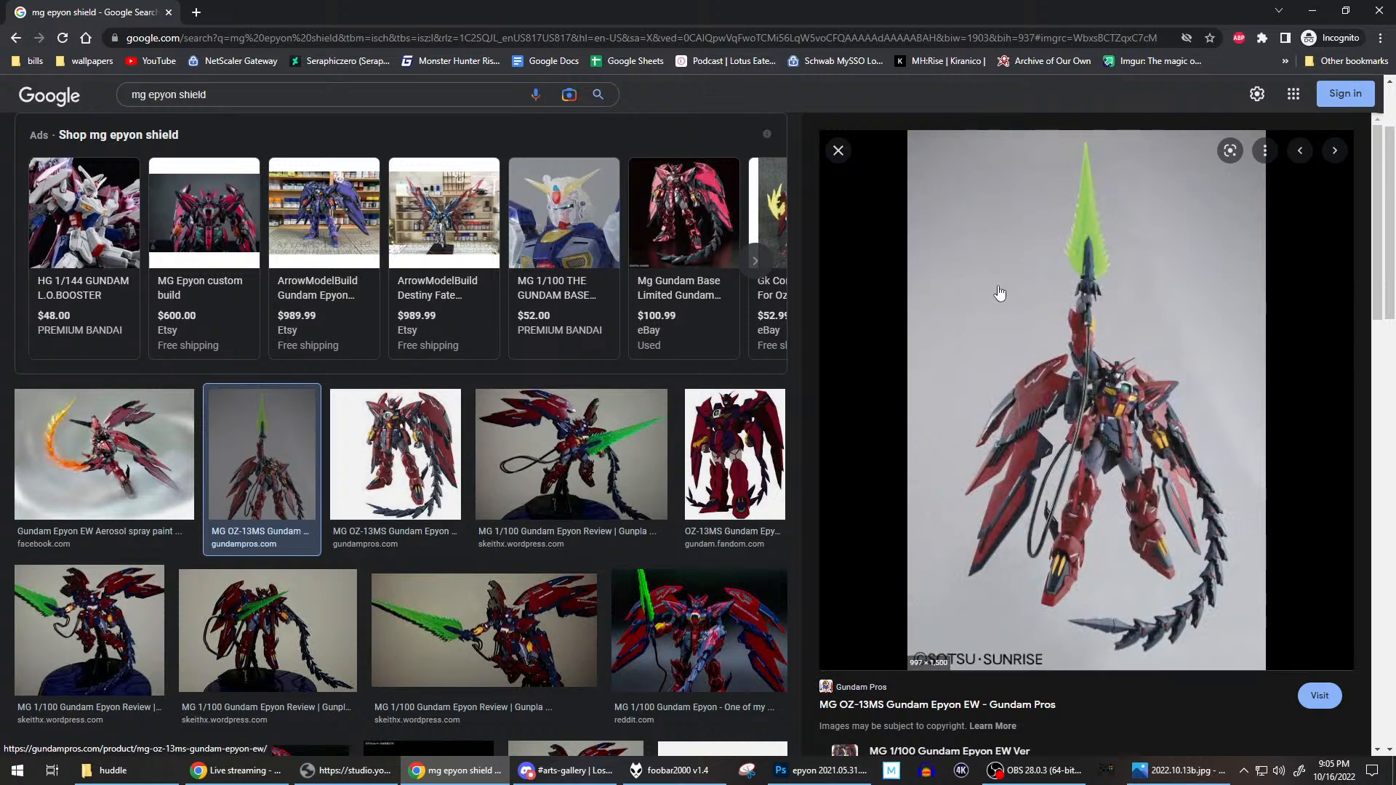
left_click(395, 454)
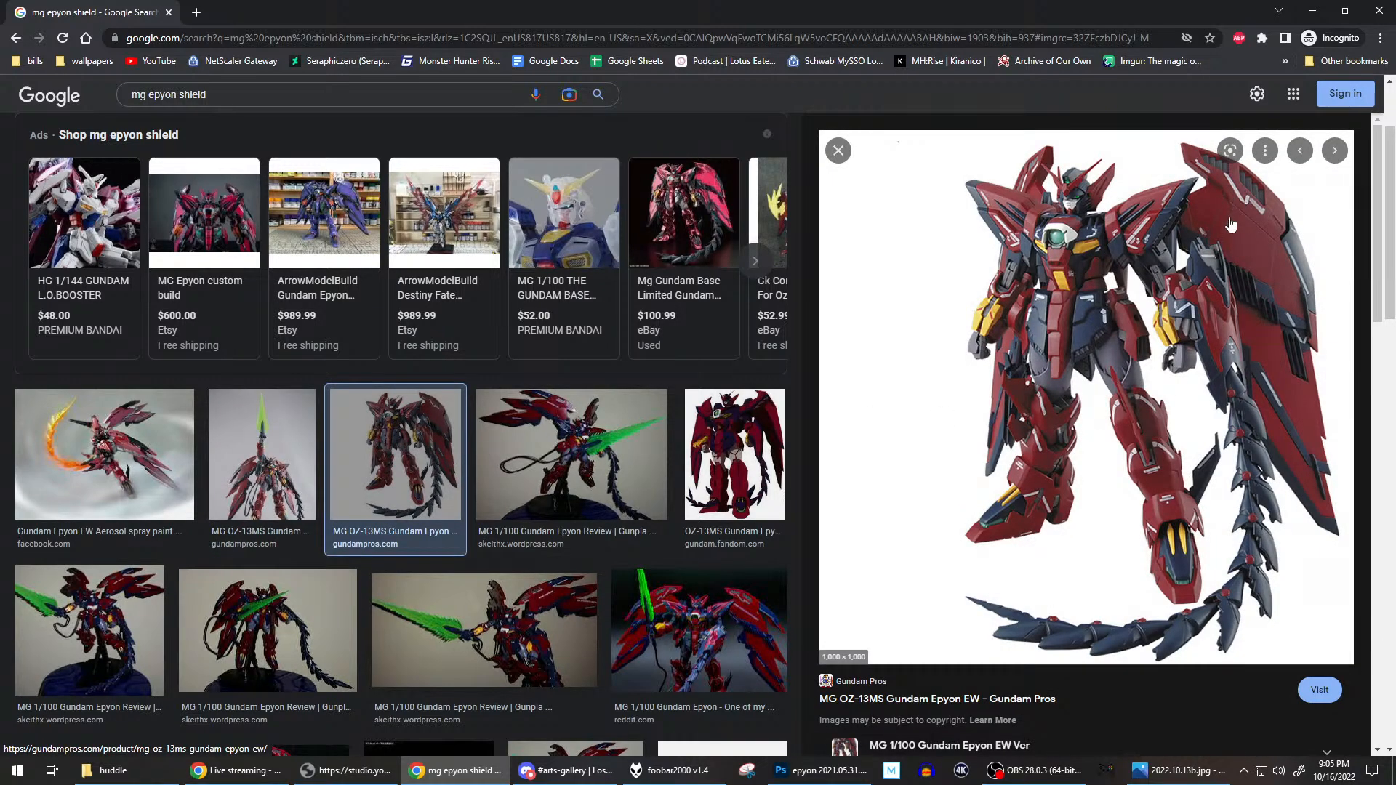
right_click(1047, 355)
left_click(1129, 491)
left_click(240, 11)
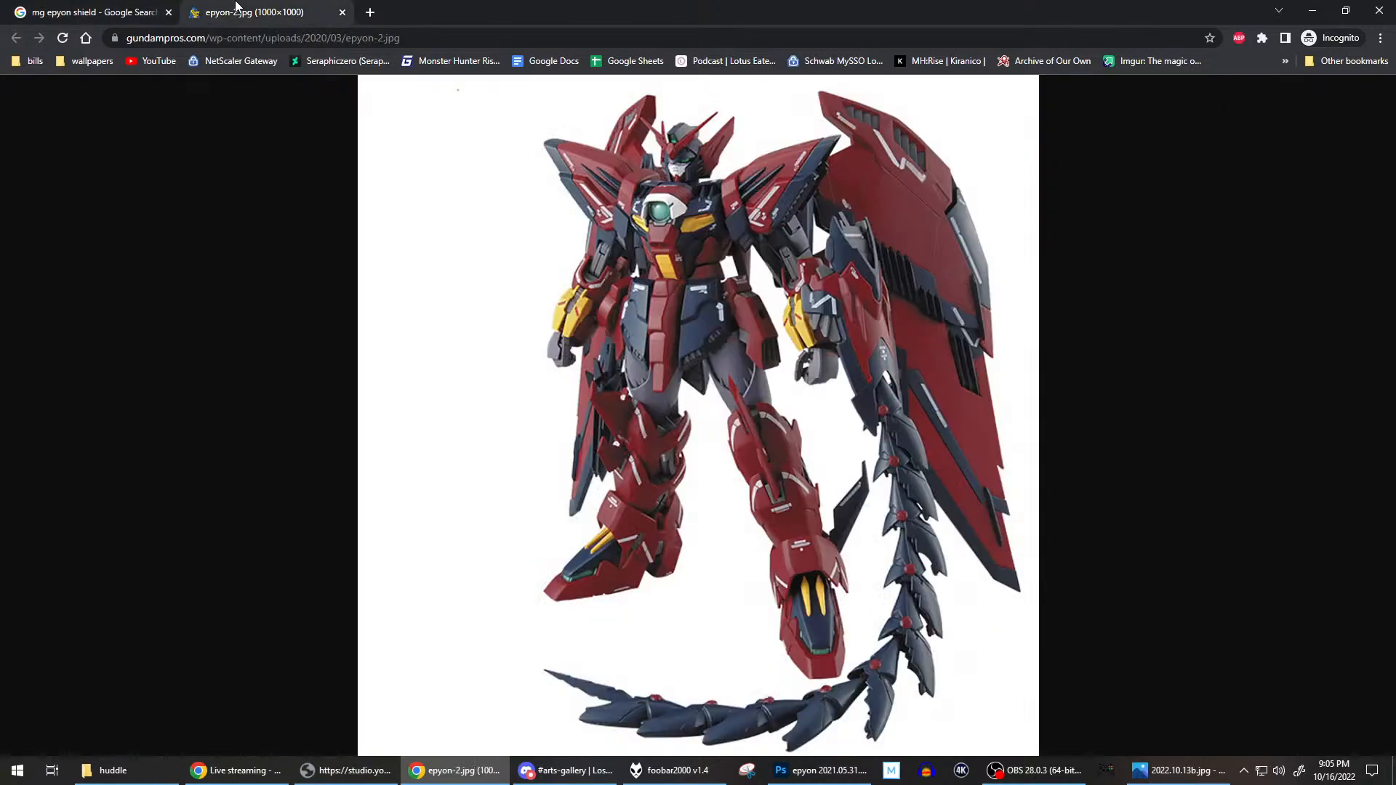
Enlarge the Epyon image and examine the forearm shield, the segmented whip and the wing plates.
left_click(884, 316)
scroll(899, 326, "up", 4)
scroll(898, 326, "up", 1)
left_click_drag(933, 402, 603, 234)
scroll(876, 391, "down", 4)
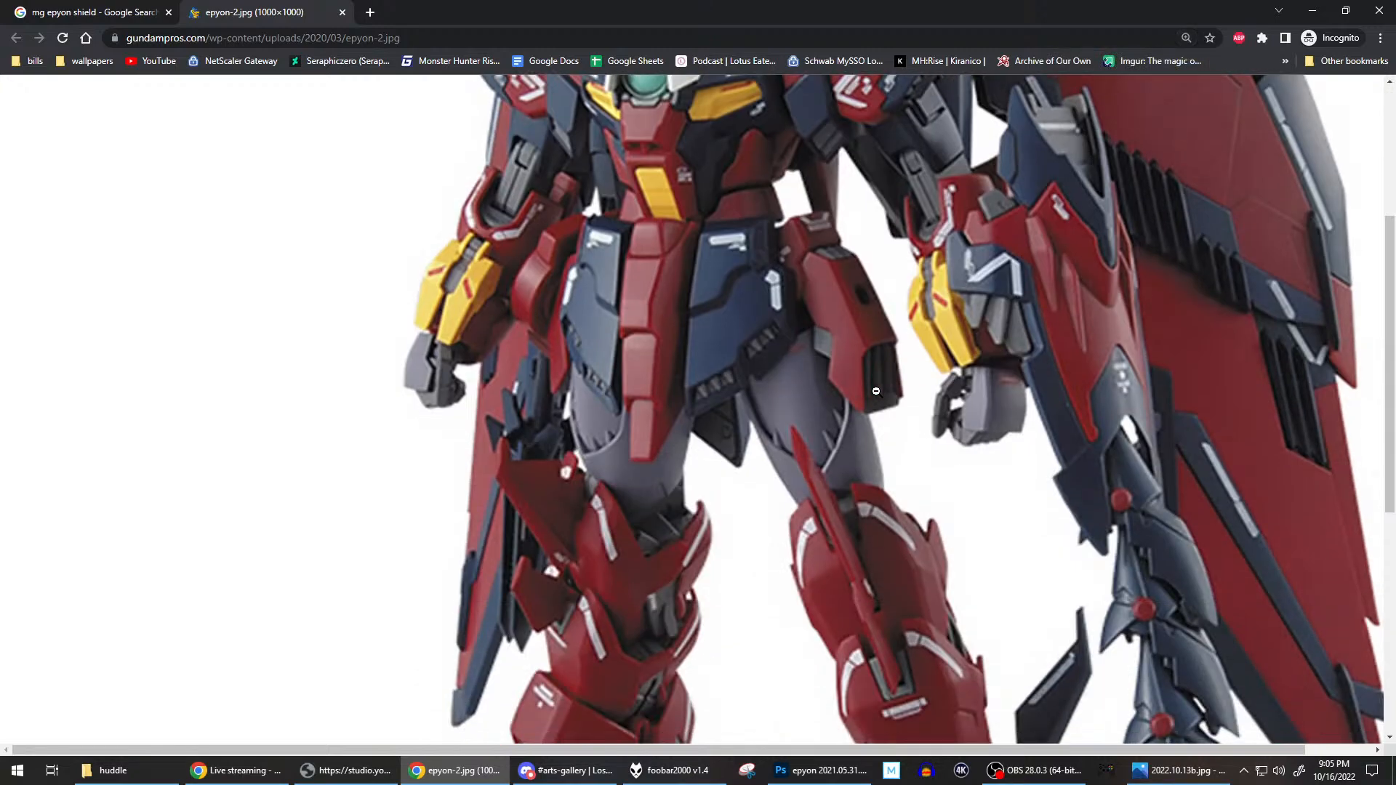
scroll(869, 367, "right", 1)
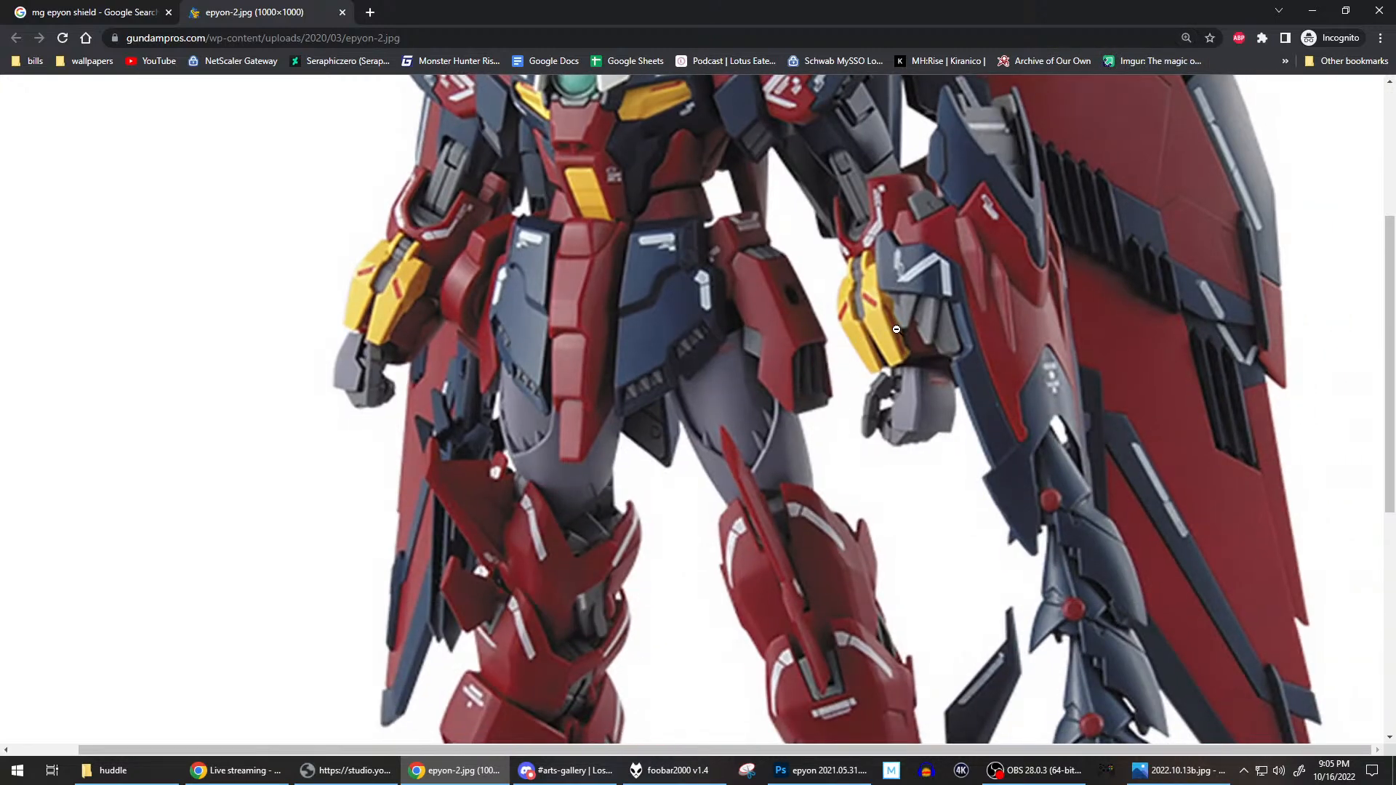
scroll(897, 326, "up", 1)
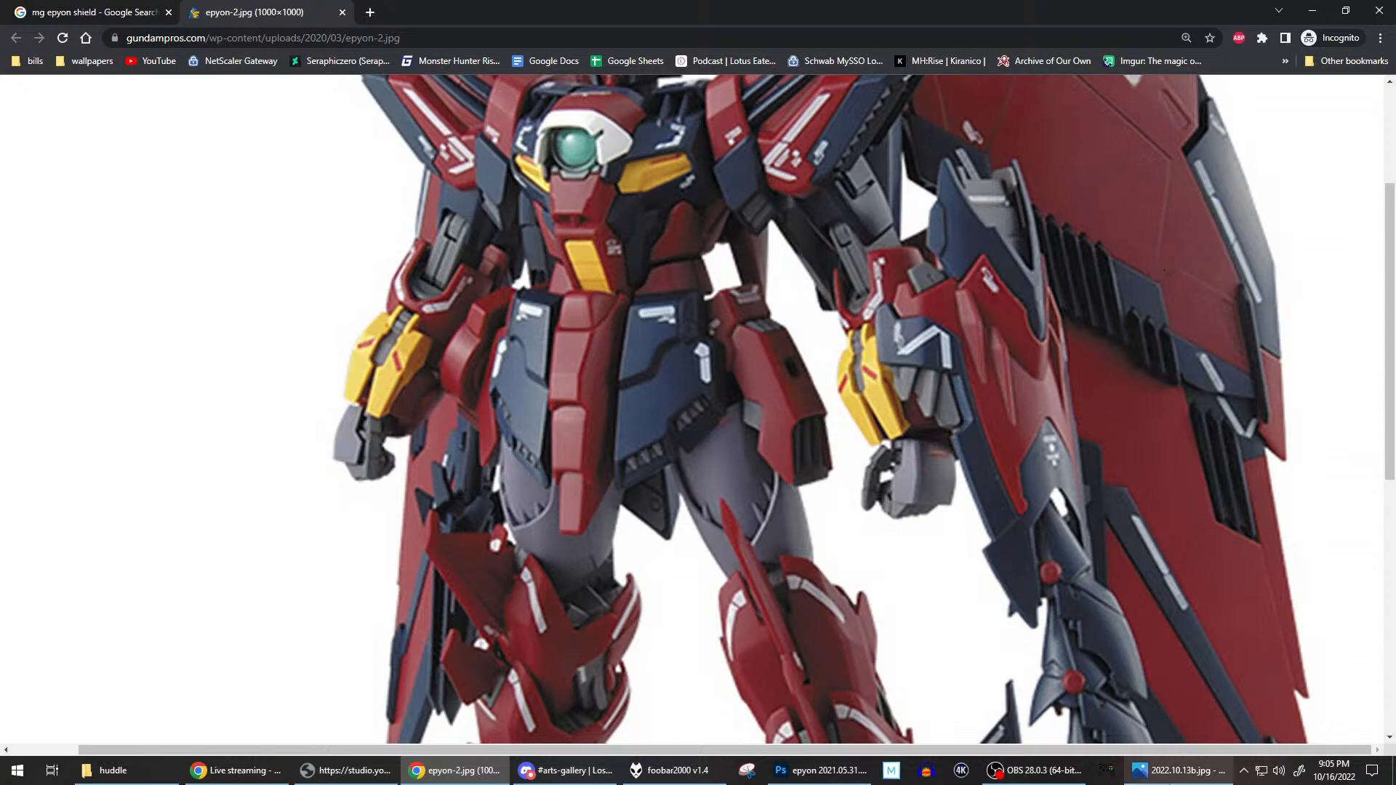
left_click(1036, 772)
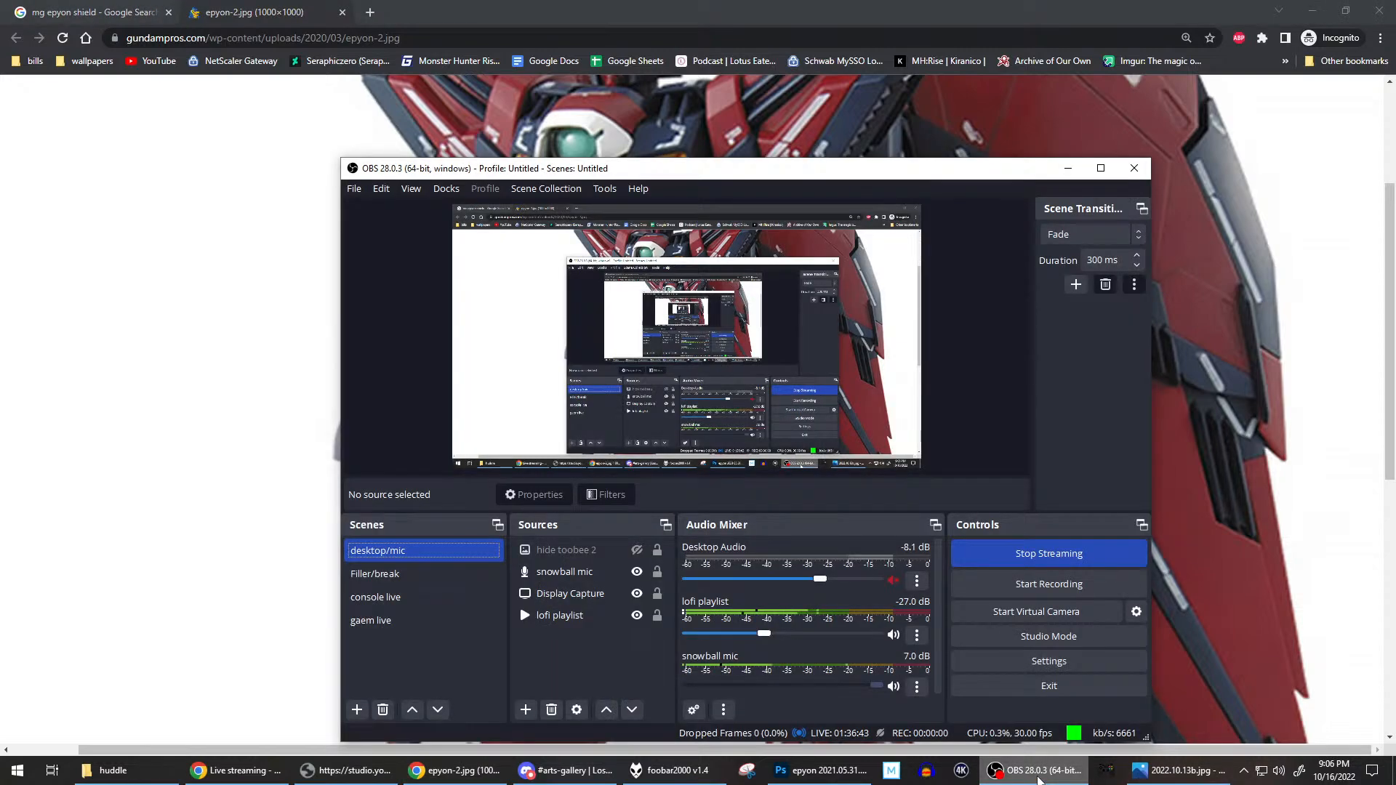
left_click(1037, 772)
Switch to Photoshop and select the tail layer inside the main group.
left_click(819, 771)
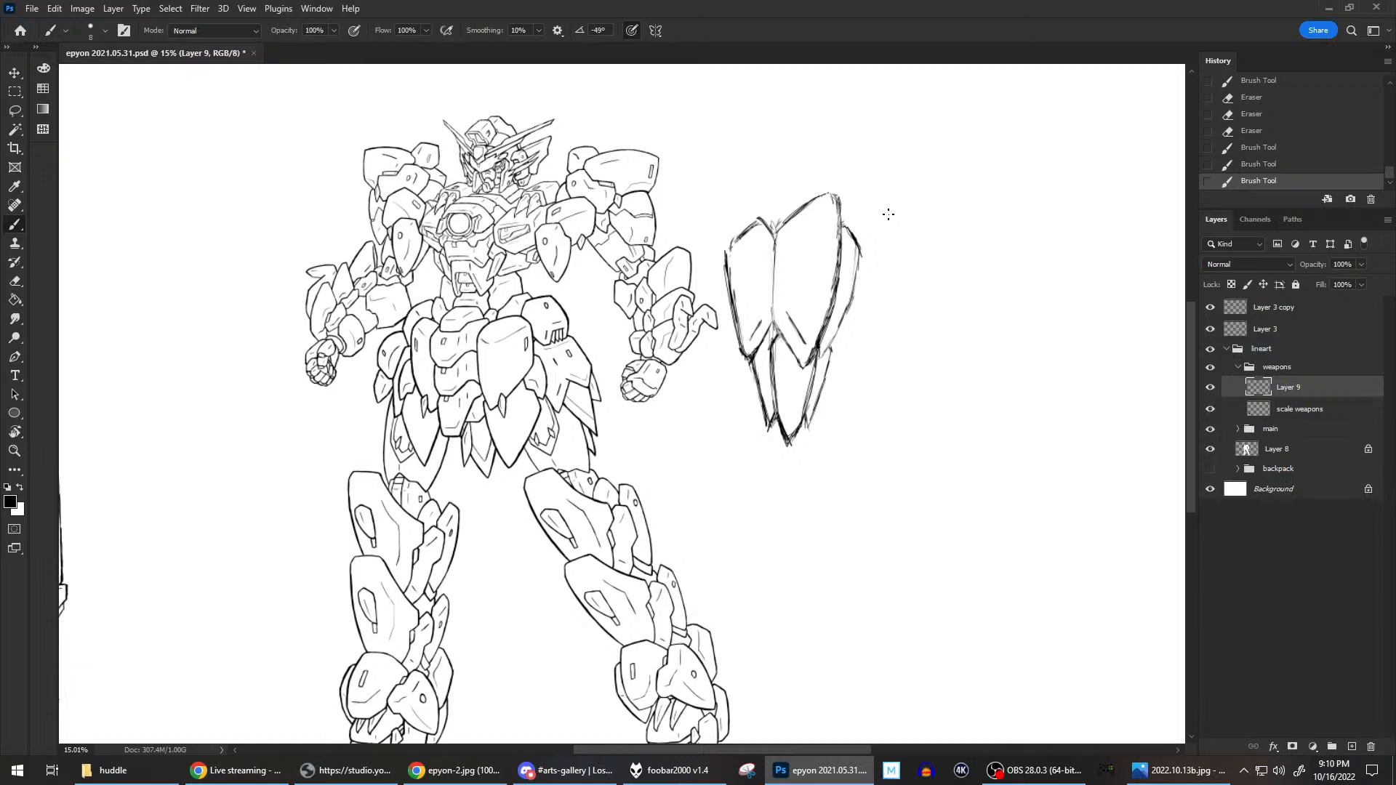
scroll(888, 214, "down", 2)
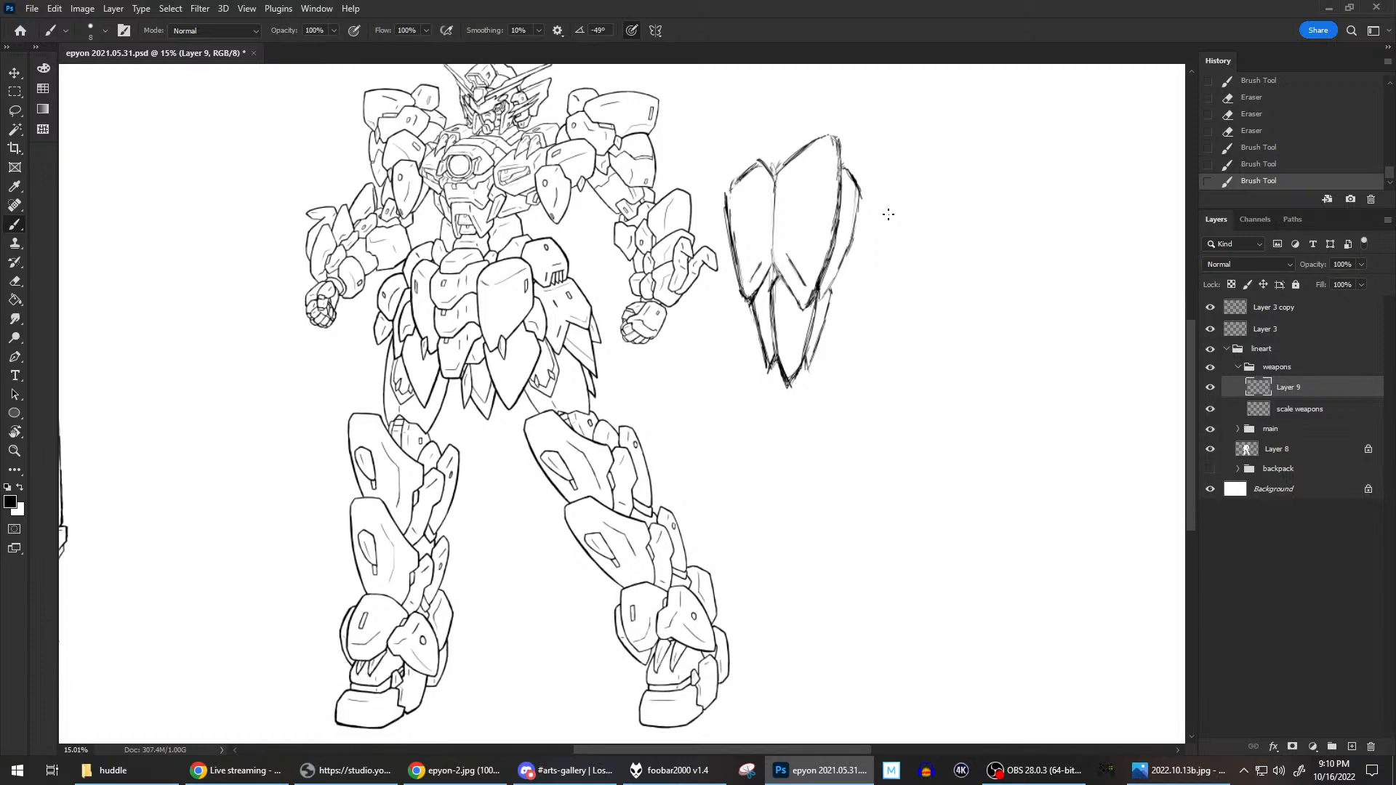
scroll(888, 214, "up", 2)
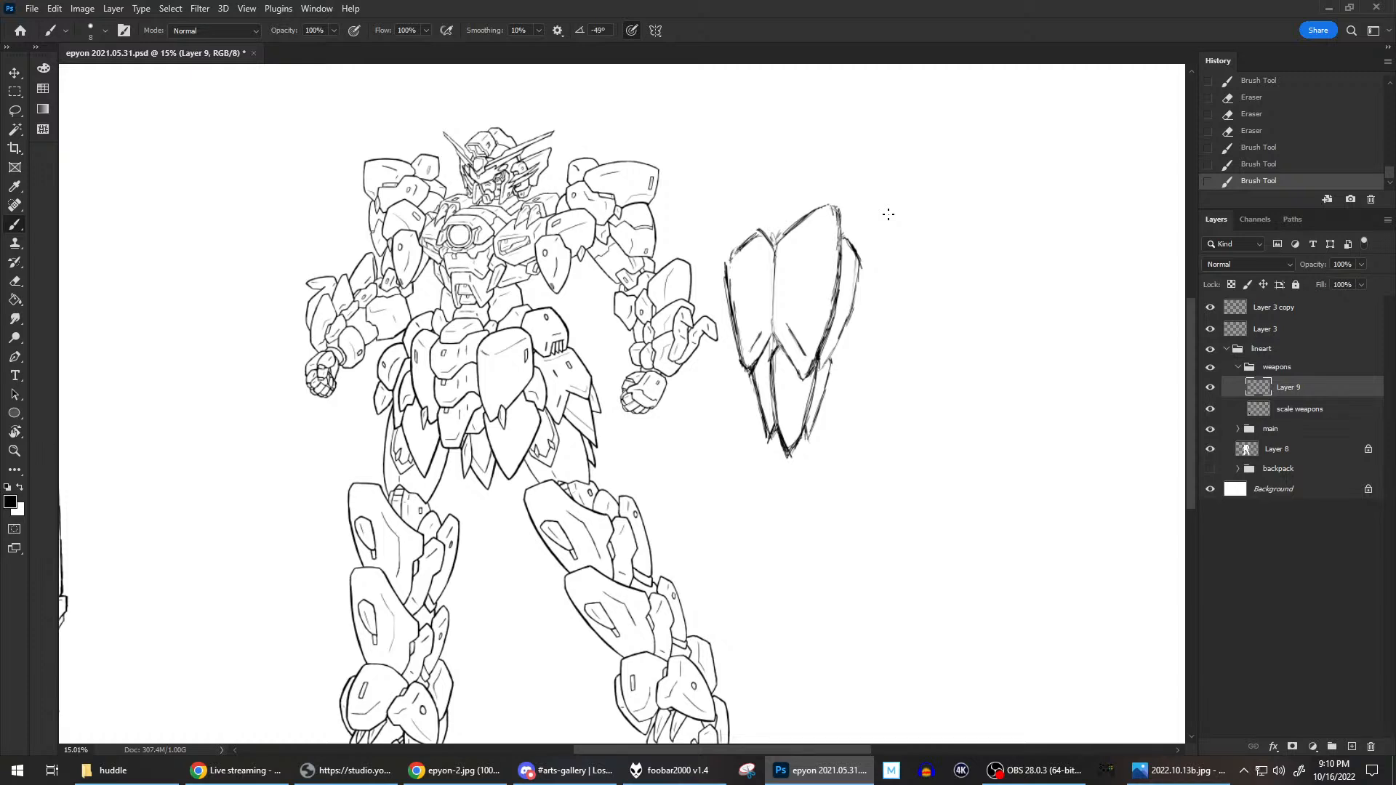
scroll(888, 213, "down", 1)
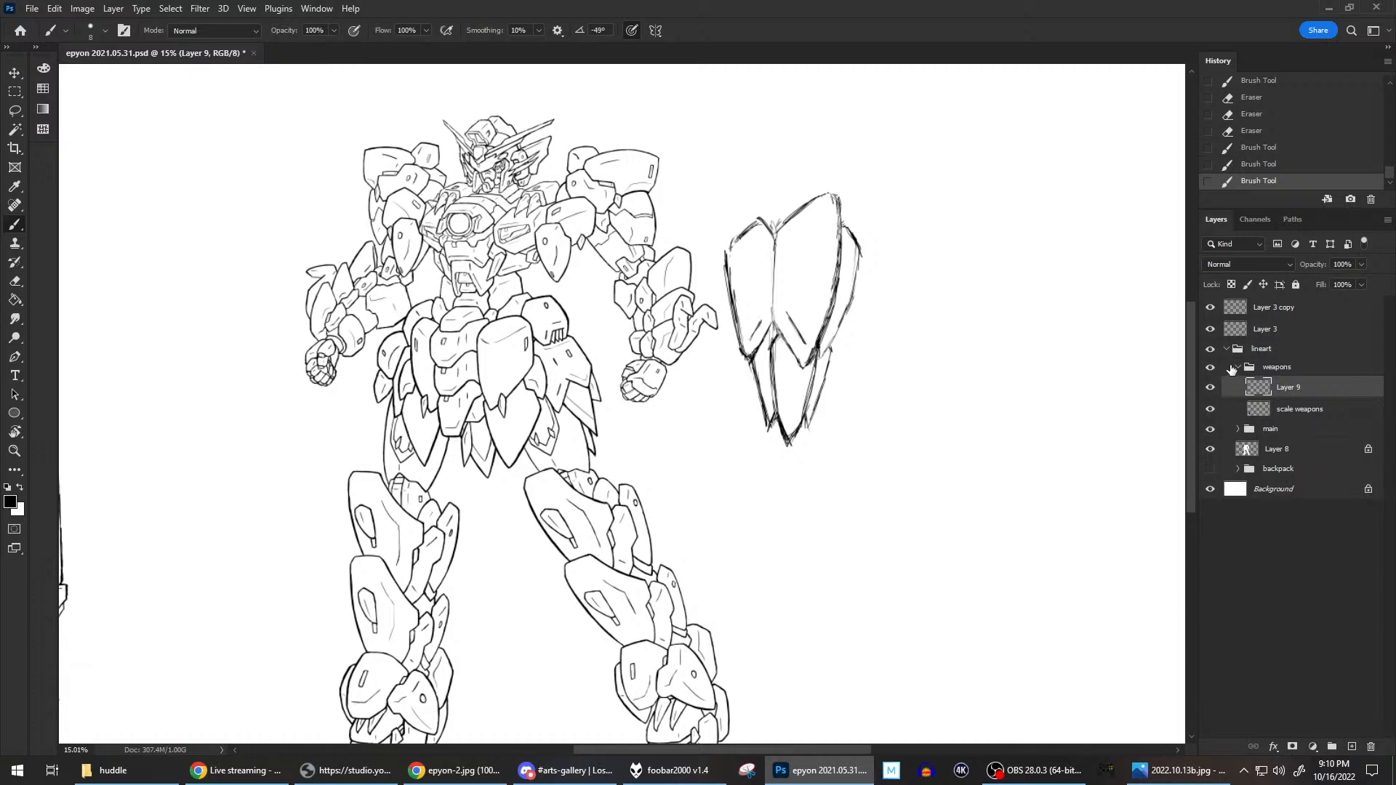
left_click(1239, 429)
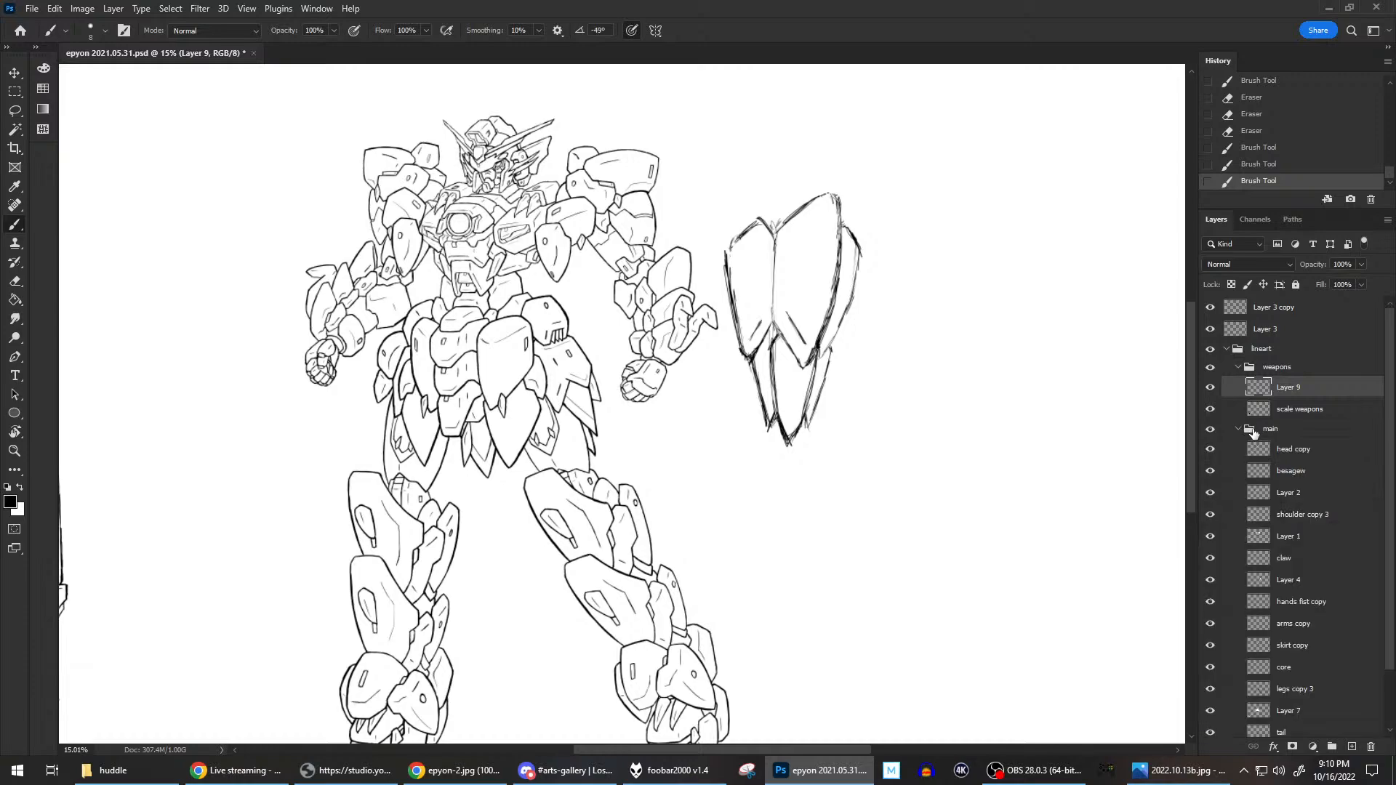
scroll(1244, 430, "down", 1)
left_click(1328, 669)
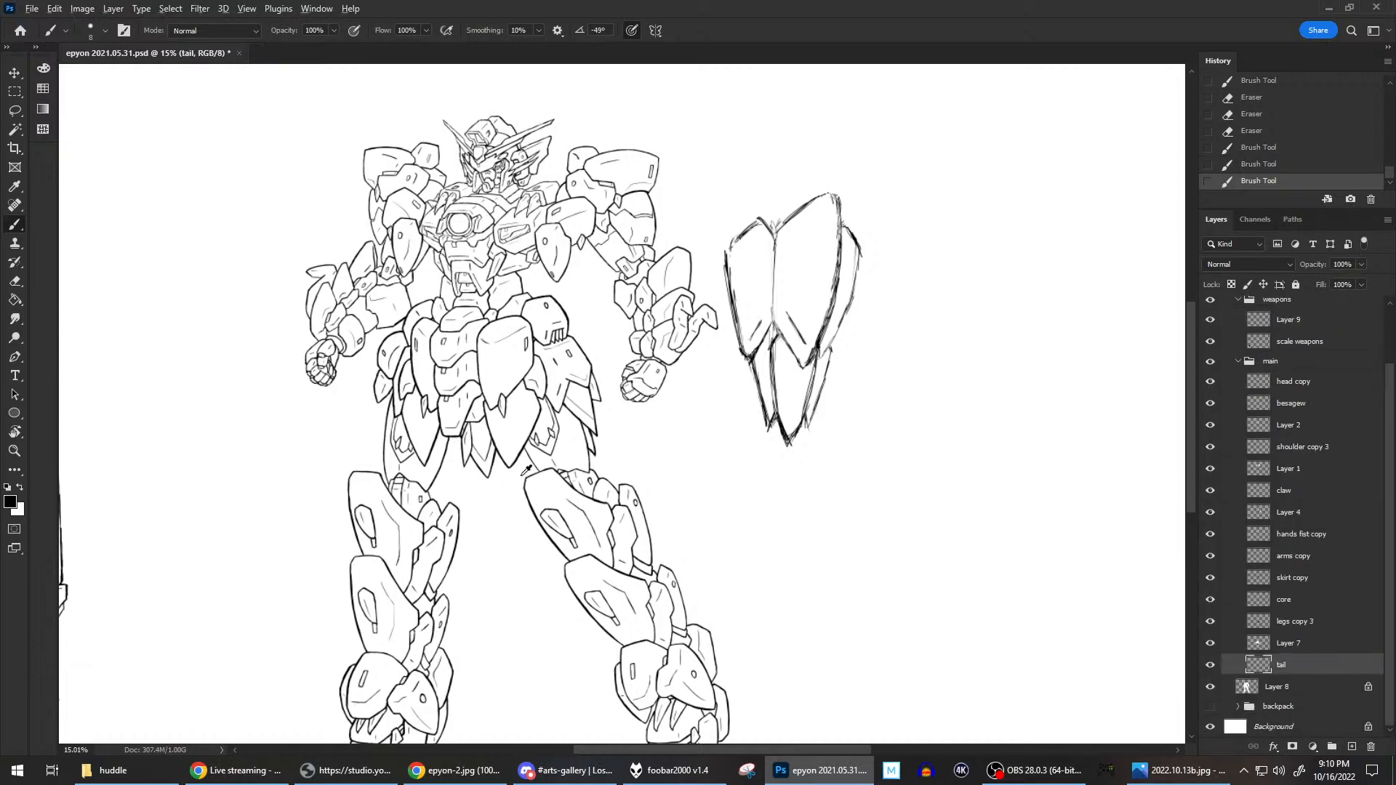
Erase the inner V-shaped line of the pointed tail plate between the skirt plates and clean the lines beside the central skirt plate.
scroll(429, 318, "up", 8)
left_click_drag(428, 318, 646, 419)
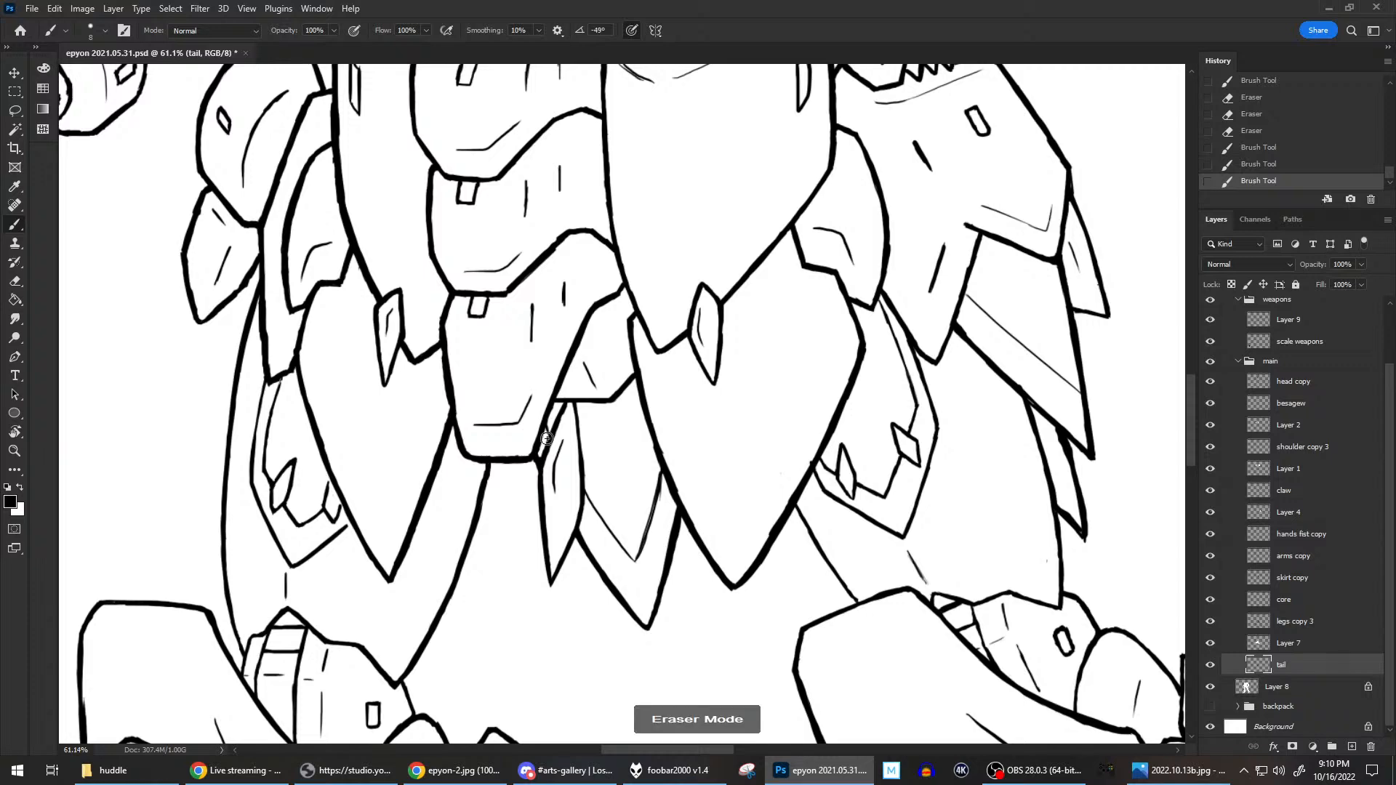
left_click_drag(548, 428, 550, 409)
mouse_move(601, 520)
left_mouse_down()
mouse_move(623, 545)
mouse_move(645, 527)
mouse_move(661, 471)
mouse_move(651, 525)
left_mouse_up()
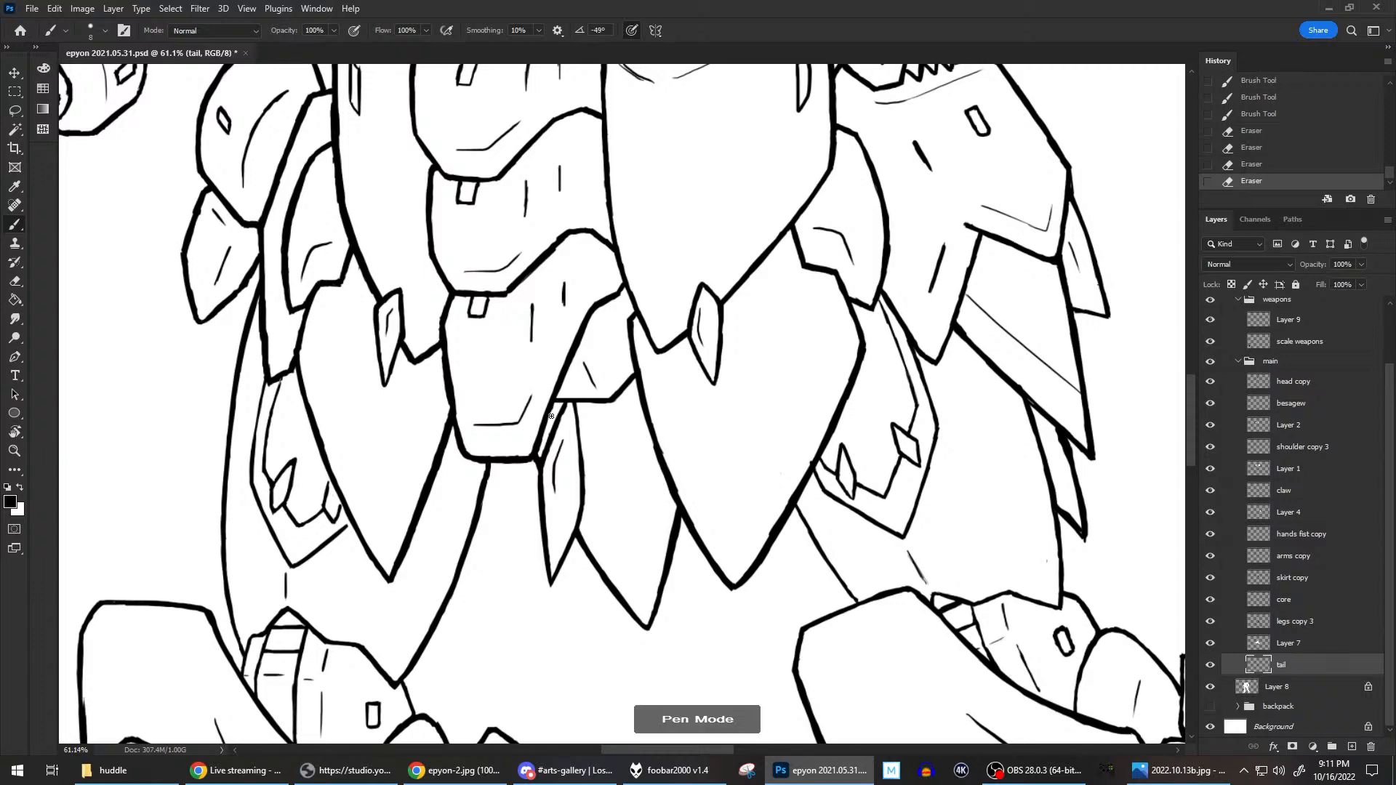
Redraw the inner V-shaped line higher inside the pointed tail plate, refining its right arm.
mouse_move(583, 449)
left_mouse_down()
mouse_move(633, 527)
mouse_move(616, 498)
mouse_move(636, 527)
mouse_move(661, 466)
mouse_move(639, 530)
mouse_move(656, 494)
mouse_move(644, 522)
mouse_move(624, 518)
mouse_move(640, 536)
mouse_move(610, 507)
mouse_move(642, 543)
mouse_move(610, 505)
mouse_move(644, 547)
mouse_move(608, 502)
mouse_move(633, 524)
left_mouse_up()
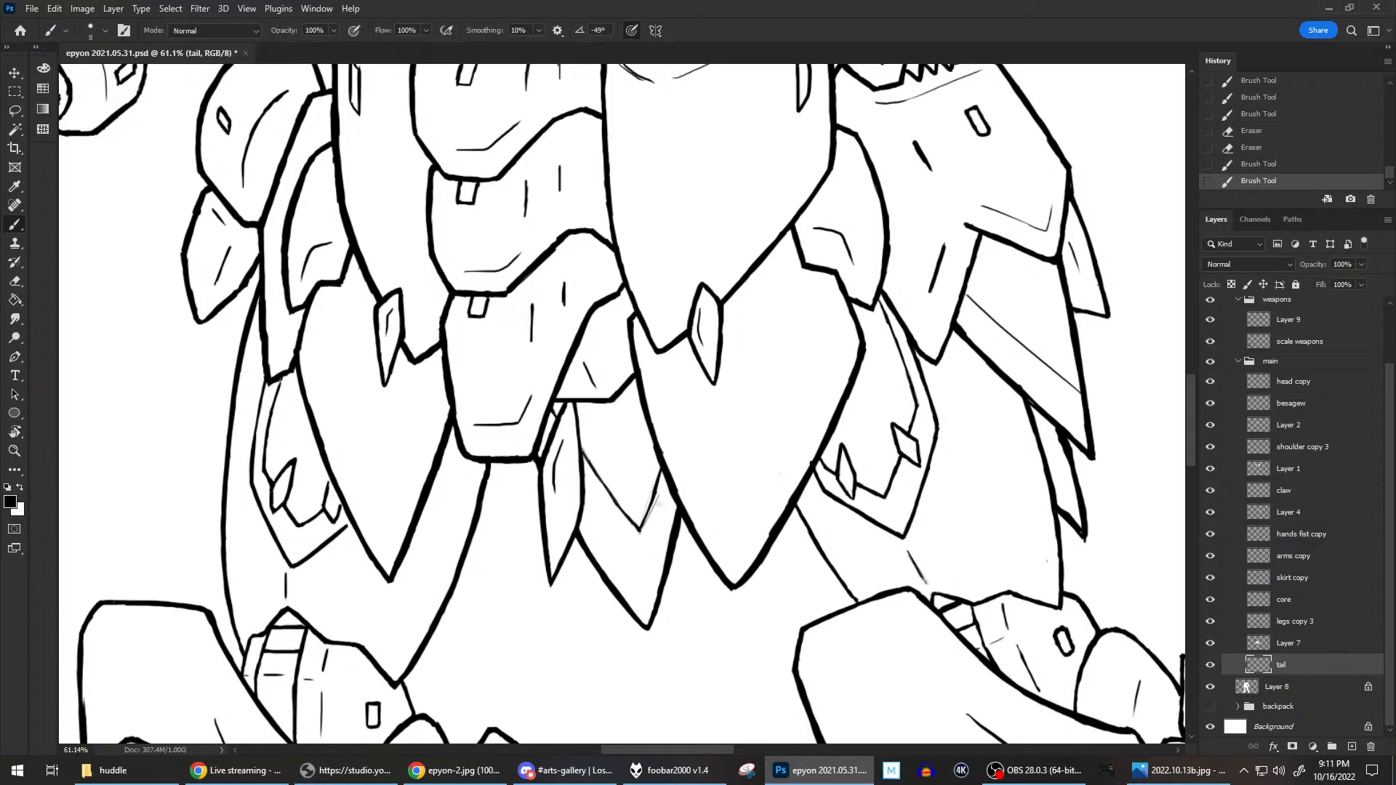
key("e")
mouse_move(663, 487)
left_mouse_down()
mouse_move(644, 505)
mouse_move(656, 509)
left_mouse_up()
key("b")
left_click_drag(648, 511, 660, 470)
left_click_drag(641, 524, 645, 503)
Clean up the end of the tail plate's inner line where it meets the edge of the neighbouring skirt plate.
key("e")
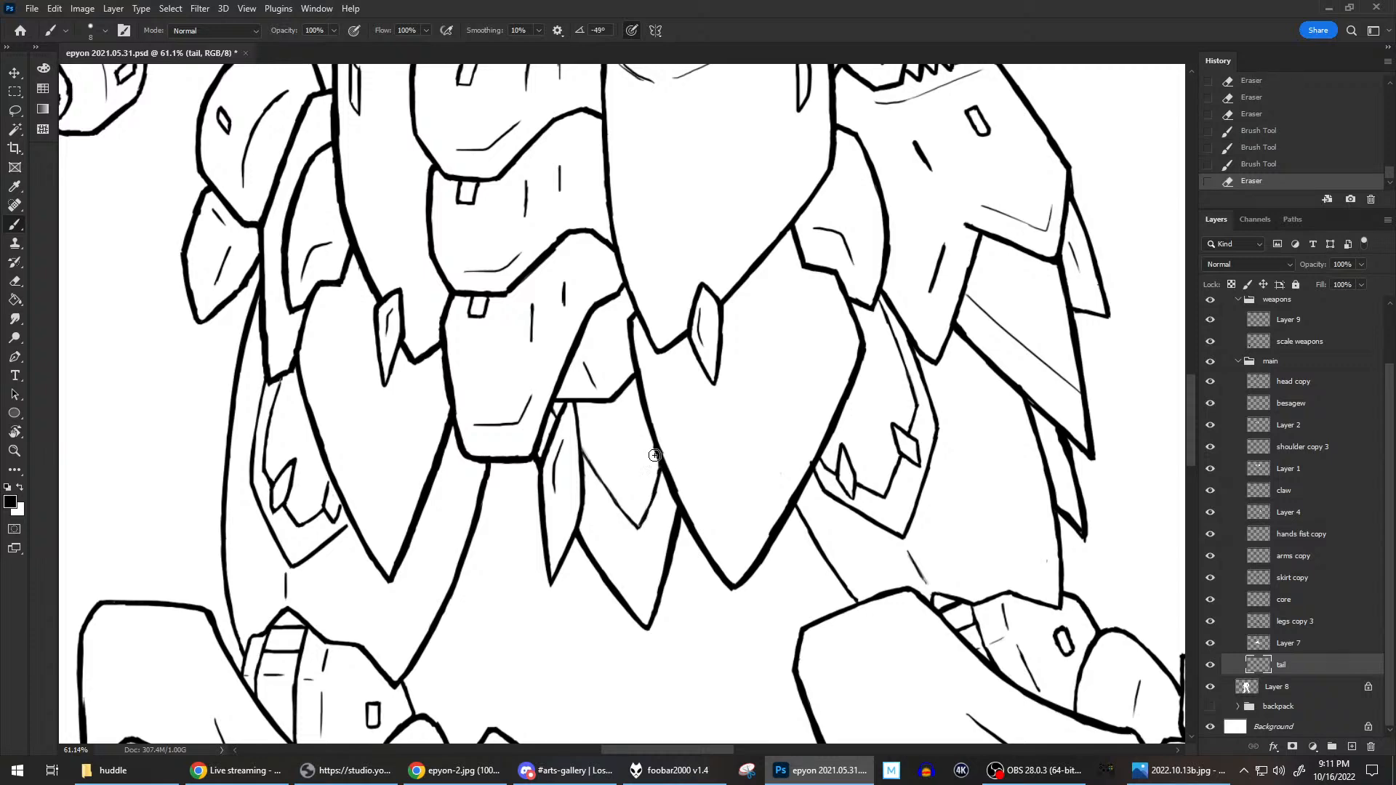
mouse_move(658, 455)
left_mouse_down()
mouse_move(640, 517)
mouse_move(666, 476)
mouse_move(659, 445)
left_mouse_up()
key("b")
key("e")
key("e")
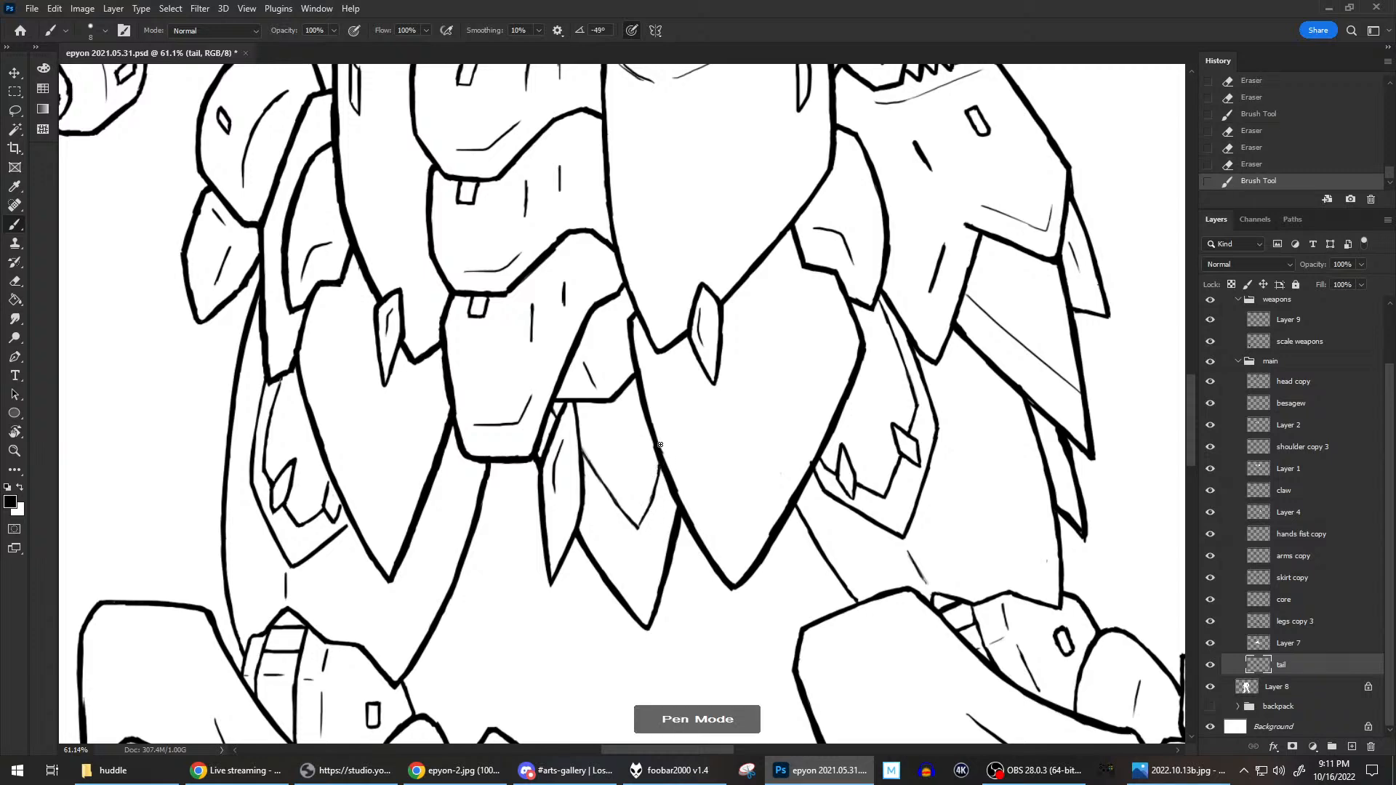
Touch up the small lines at the upper end of the narrow tail blade beside the central skirt plate.
scroll(660, 445, "down", 6)
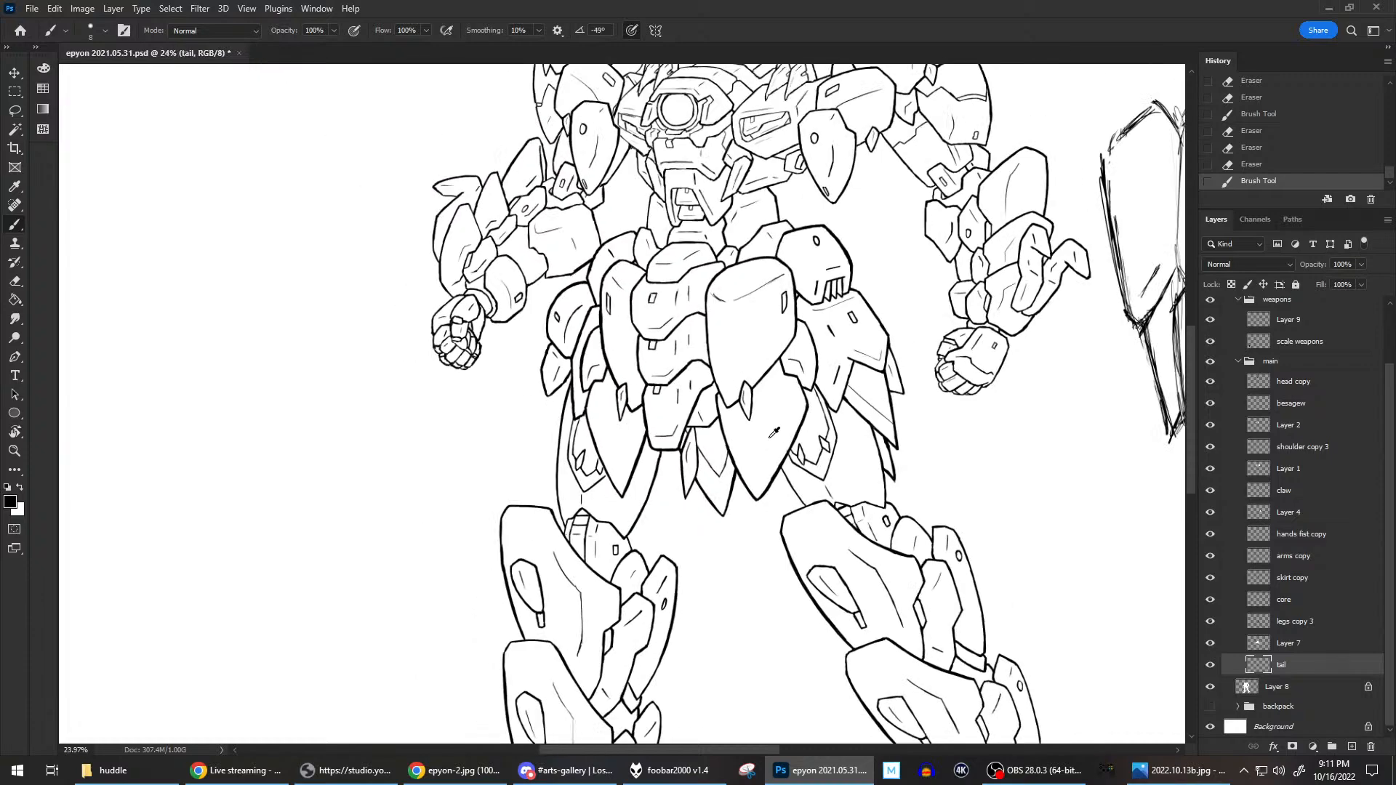
scroll(763, 429, "down", 2)
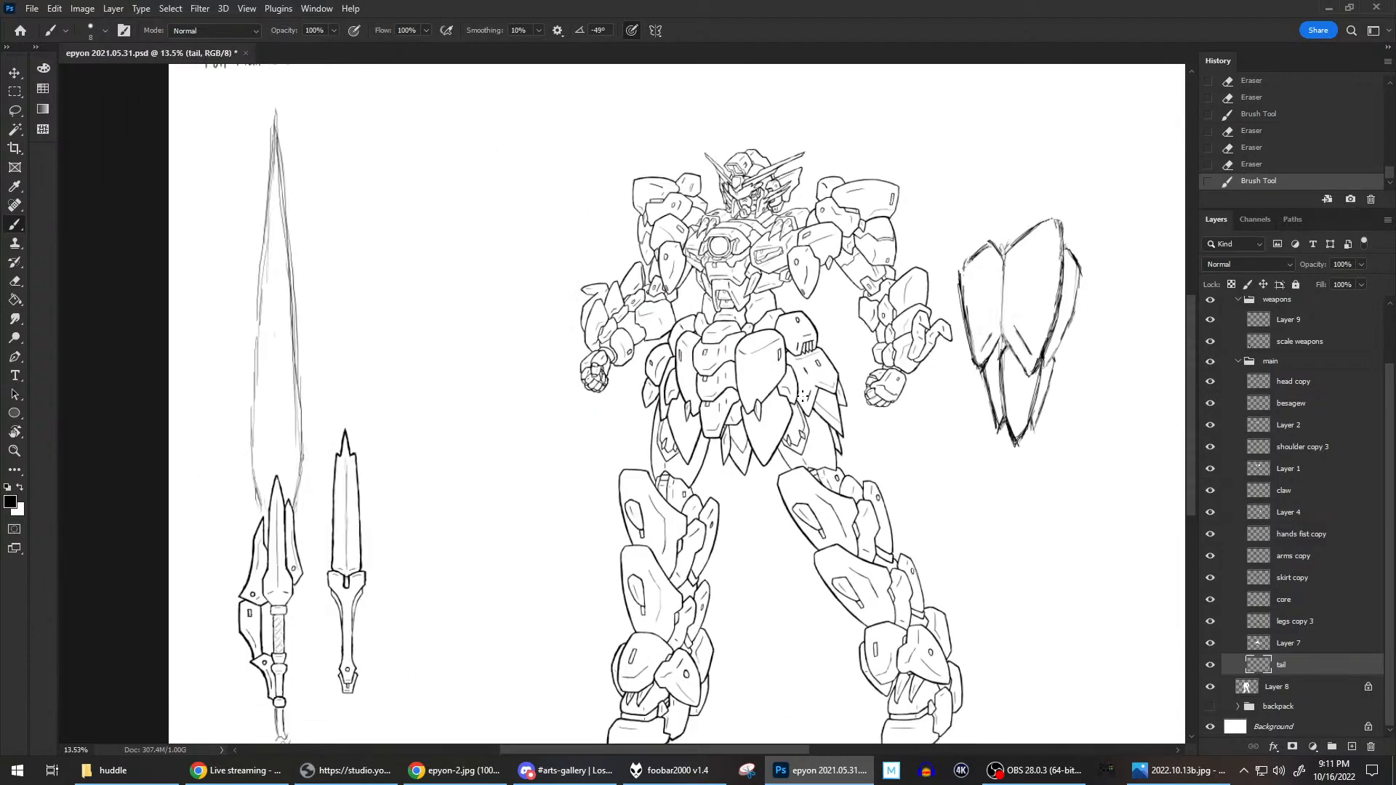
scroll(759, 434, "up", 8)
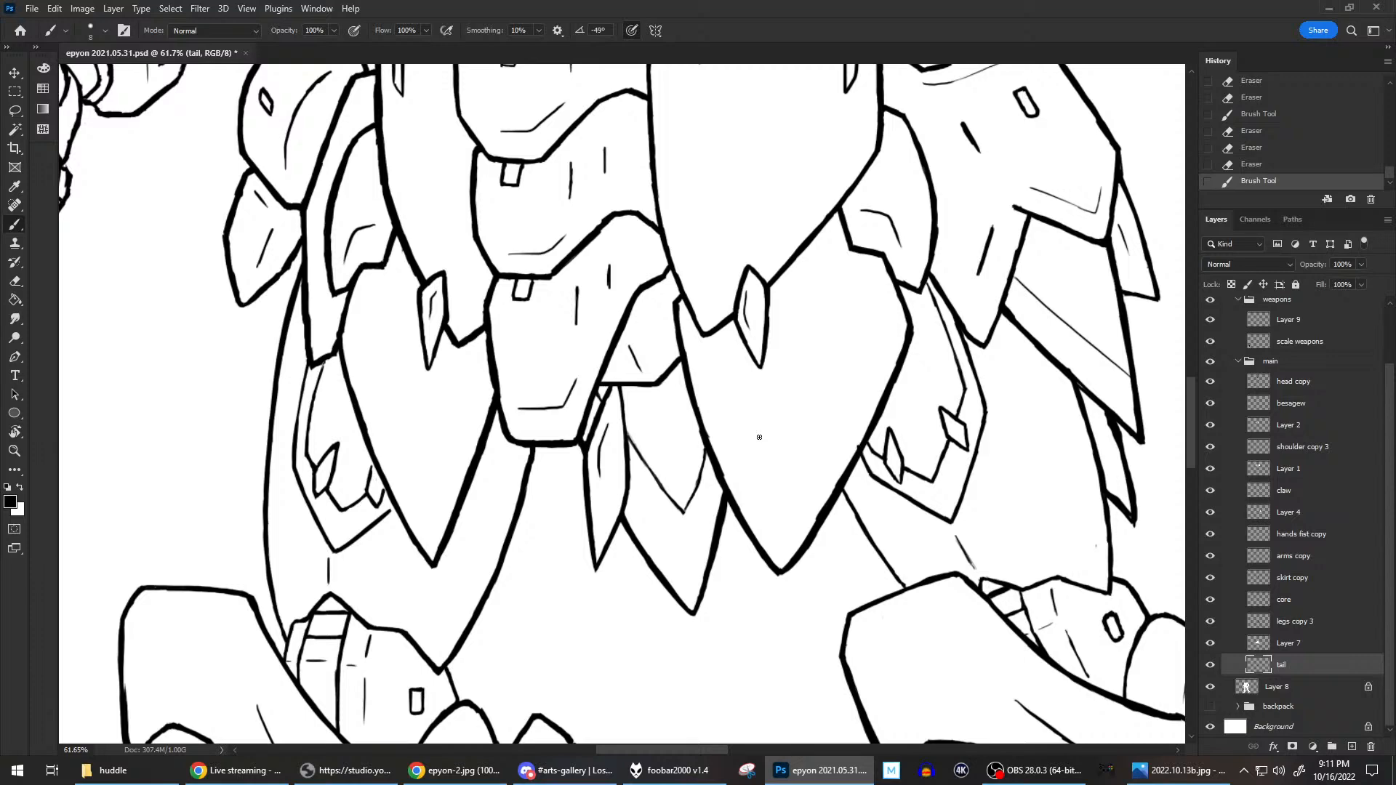
left_click_drag(635, 444, 626, 426)
mouse_move(627, 425)
left_mouse_down()
mouse_move(608, 387)
mouse_move(602, 405)
left_mouse_up()
key("e")
mouse_move(643, 463)
left_mouse_down()
mouse_move(628, 415)
mouse_move(627, 448)
mouse_move(605, 402)
left_mouse_up()
key("e")
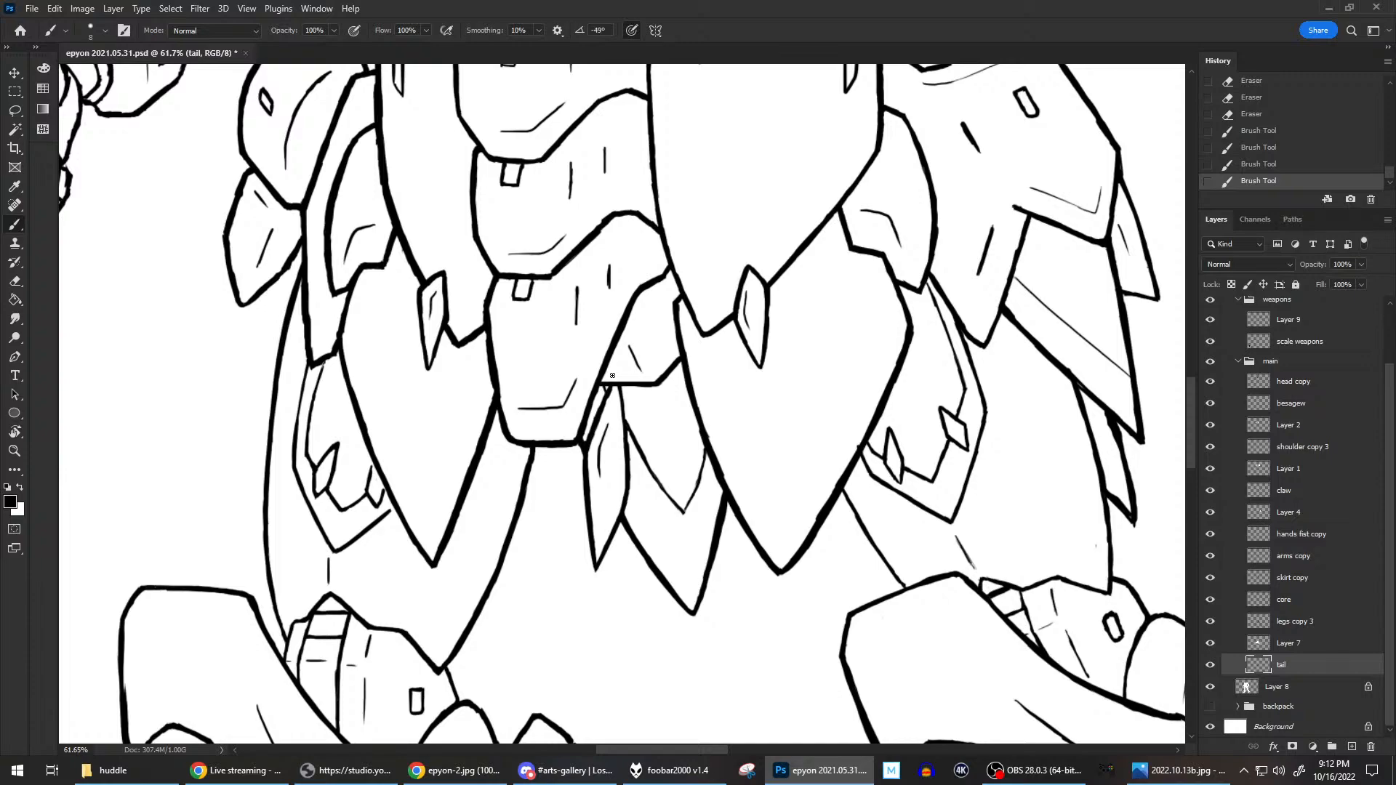
Examine the overall proportions of the mech together with its swords and the shield sketch.
scroll(836, 309, "down", 8)
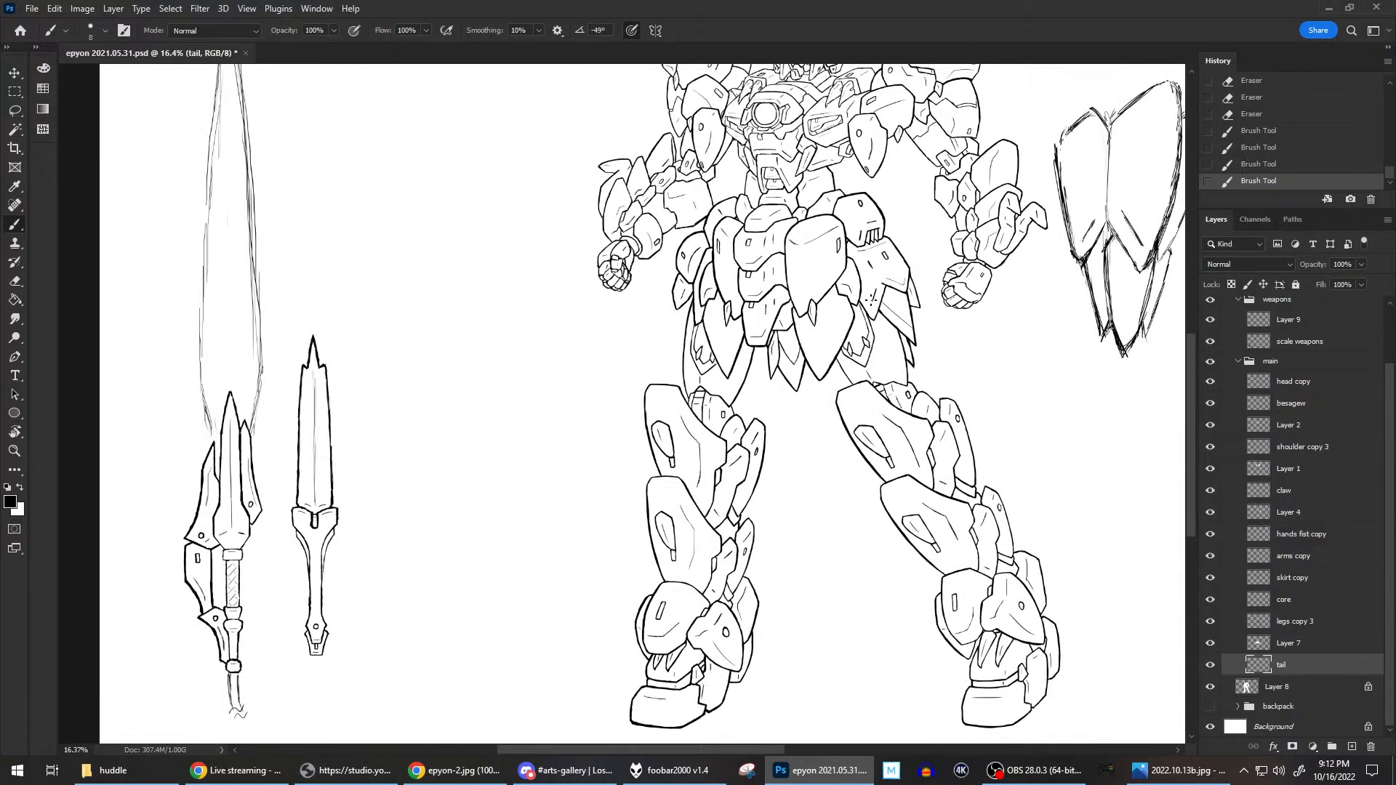
left_click_drag(921, 291, 692, 435)
scroll(696, 482, "down", 1)
scroll(969, 452, "down", 1)
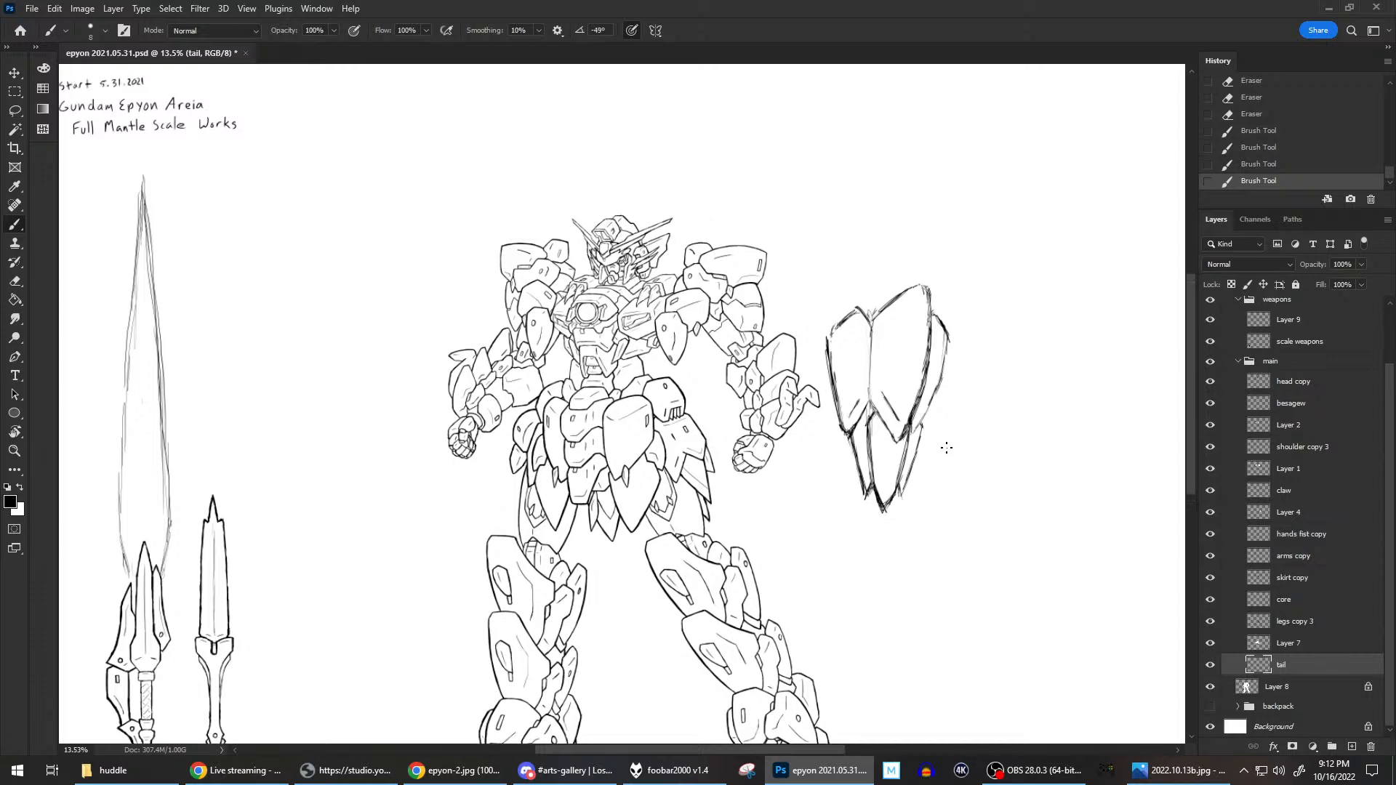
scroll(947, 445, "down", 1)
scroll(950, 435, "down", 2)
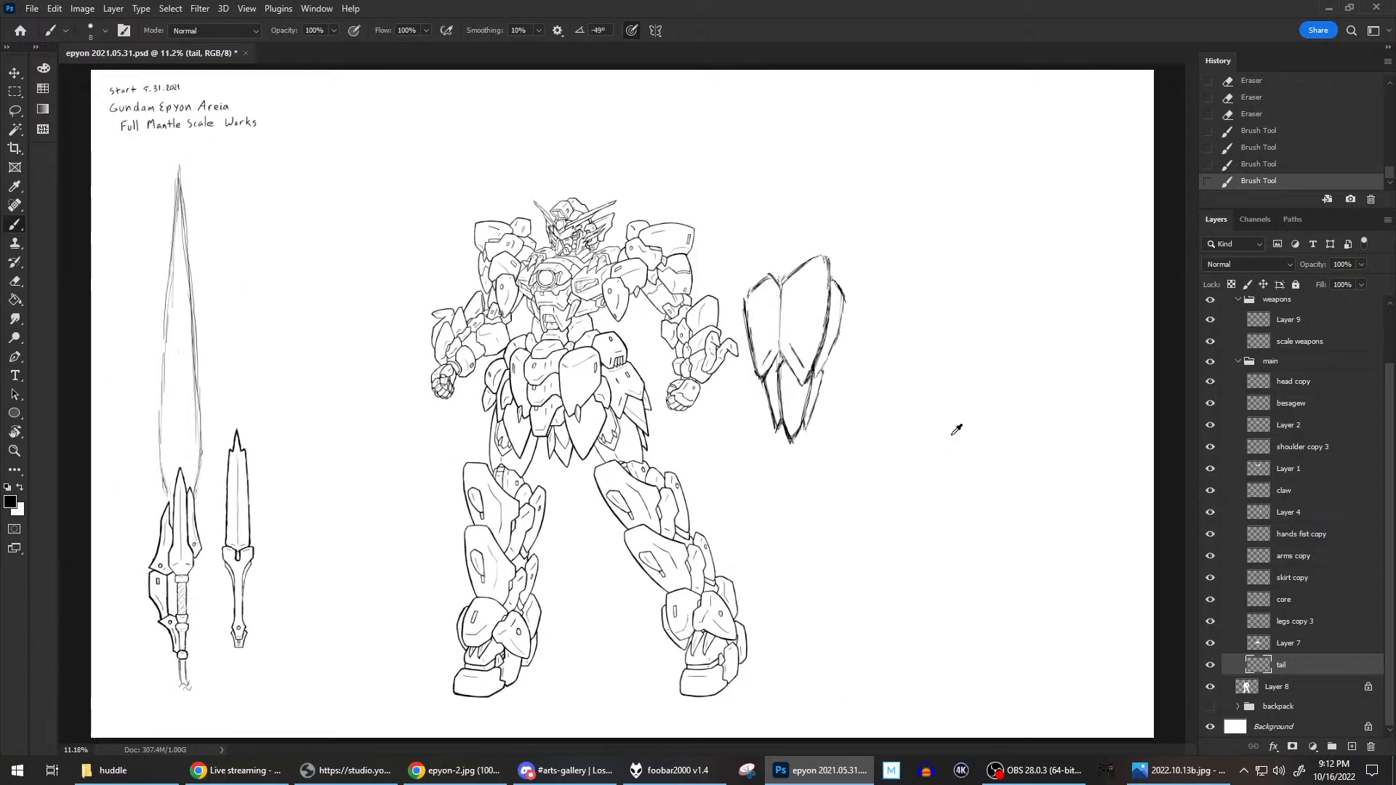
scroll(957, 431, "up", 1)
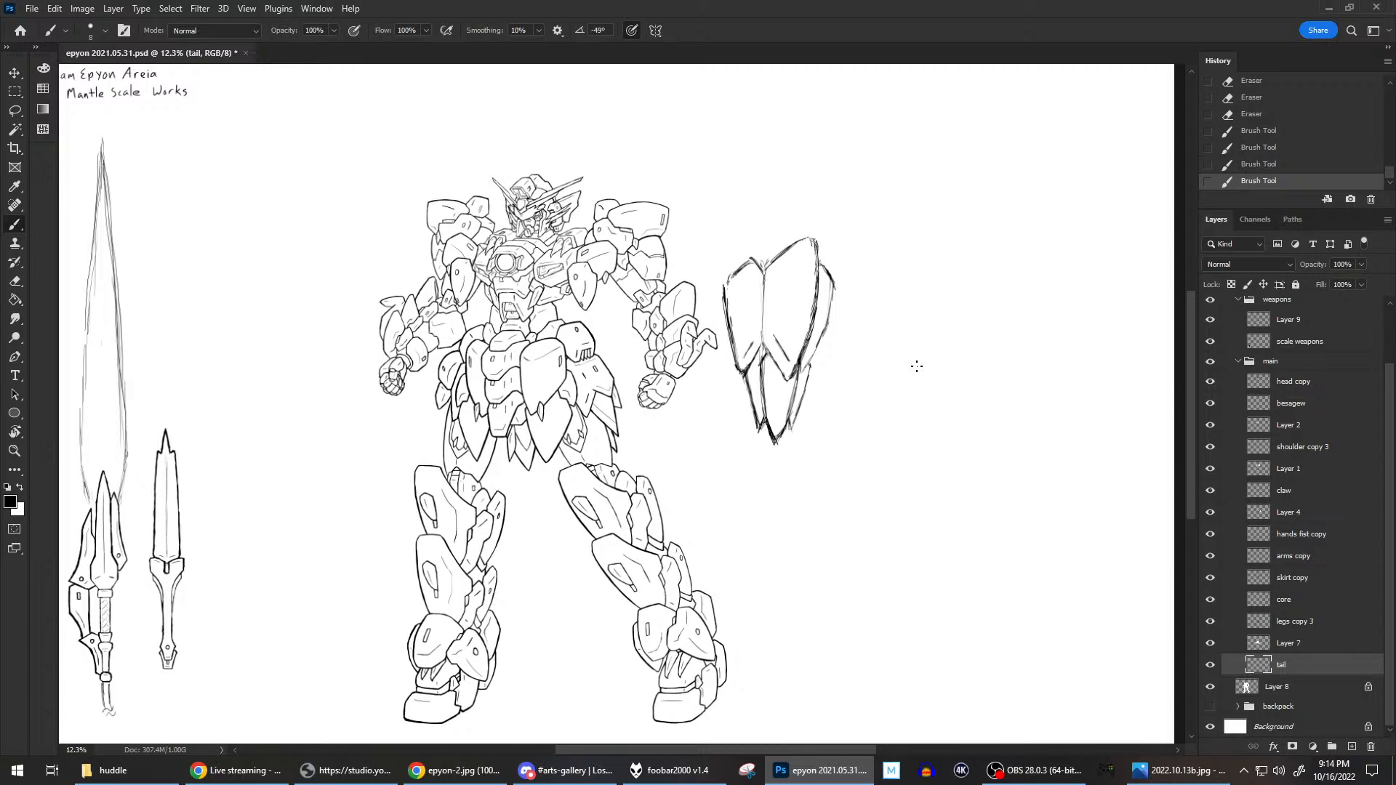
Collapse the main layer group, make Layer 9 active, and toggle its visibility to check the shield sketch.
left_click(1239, 361)
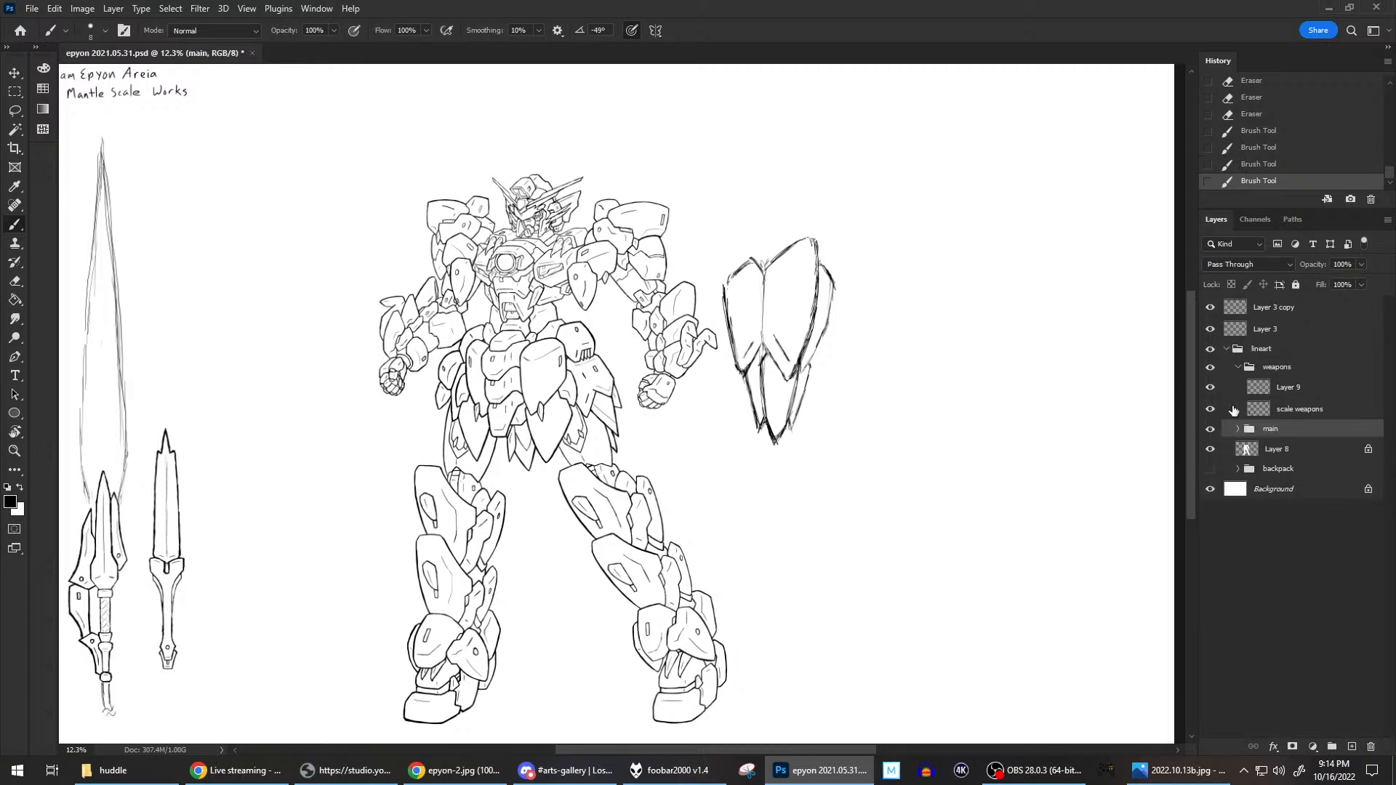
left_click(1309, 393)
left_click(1210, 388)
left_click(1211, 388)
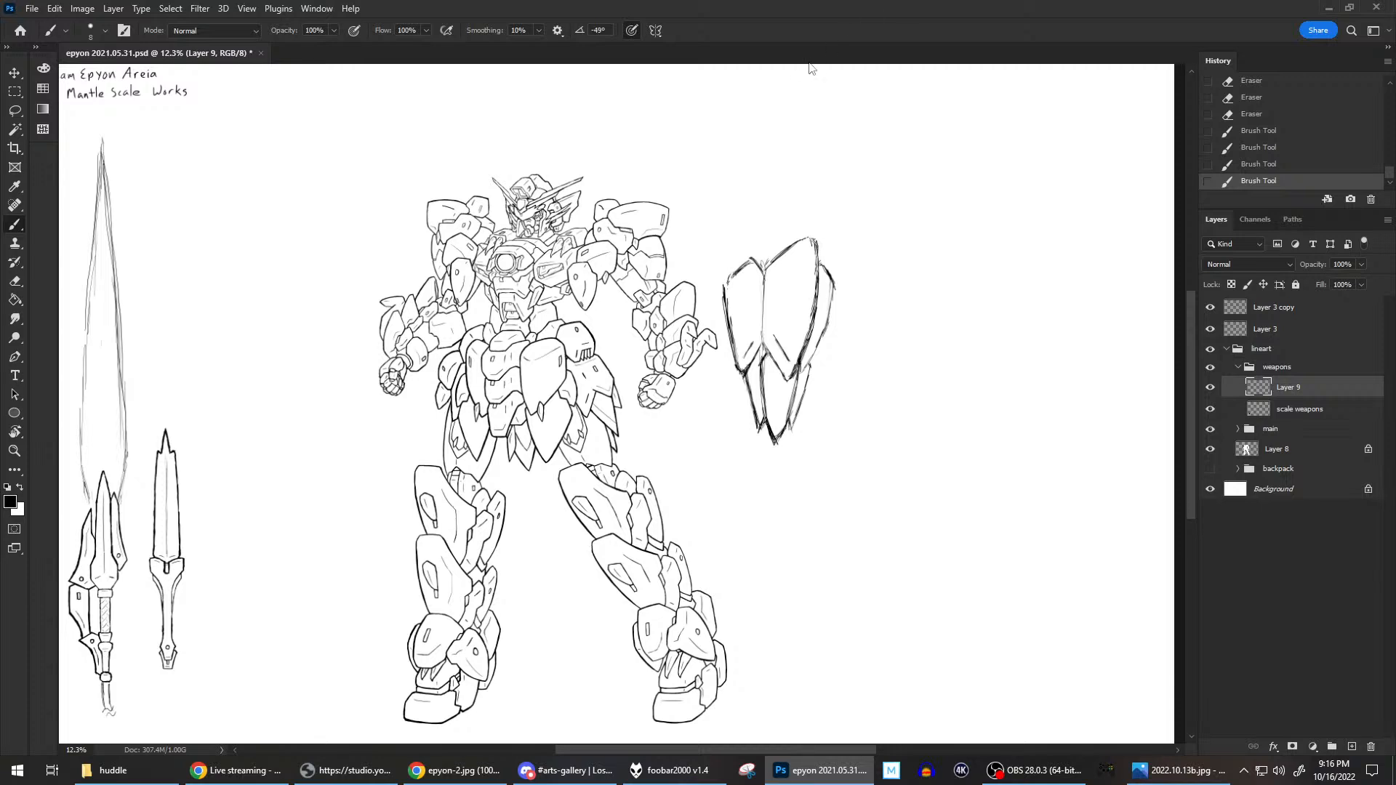
Try the shield sketch over the mech's raised forearm, then place it on the blank area beside the mech.
left_click(11, 77)
mouse_move(772, 298)
left_mouse_down()
mouse_move(783, 290)
mouse_move(721, 288)
mouse_move(714, 304)
left_mouse_up()
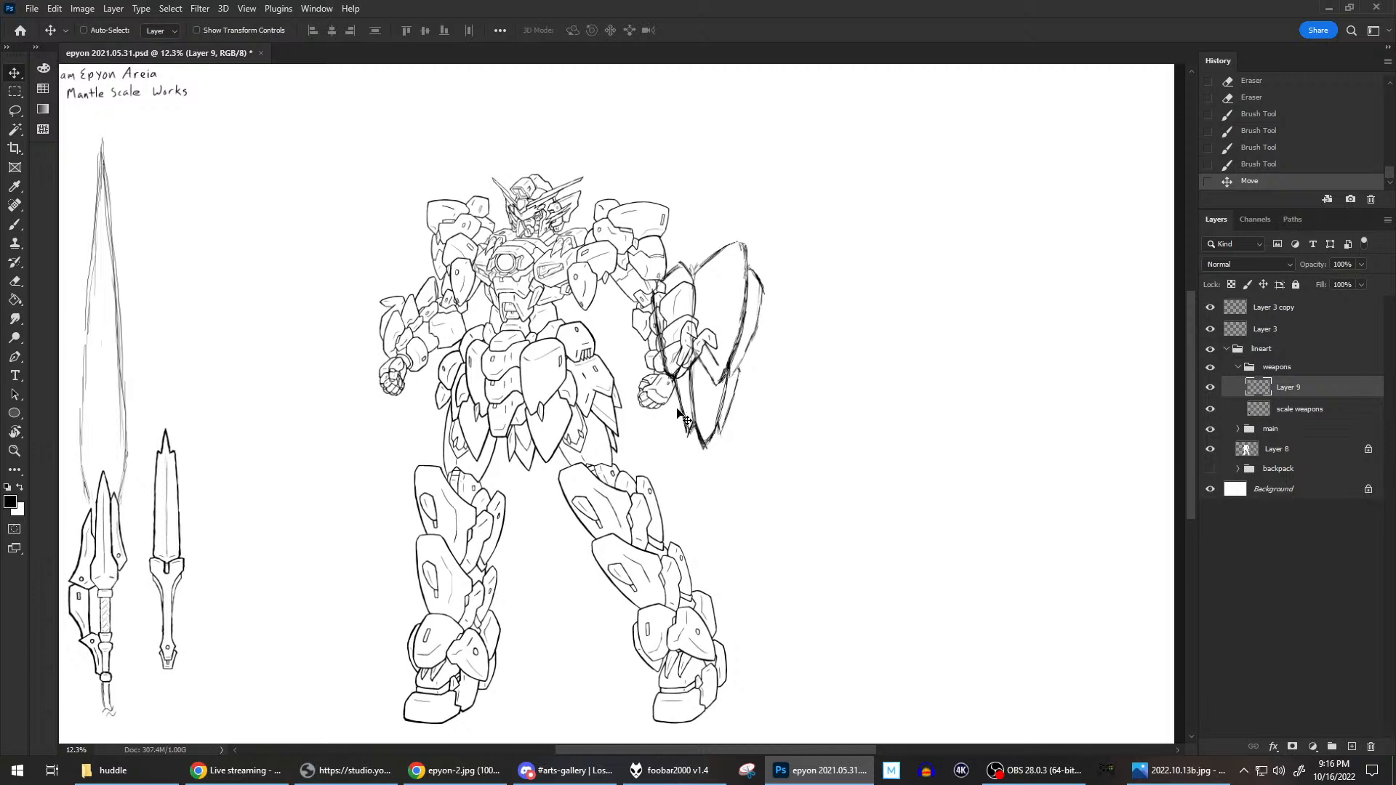
mouse_move(742, 323)
left_mouse_down()
mouse_move(854, 331)
mouse_move(714, 320)
left_mouse_up()
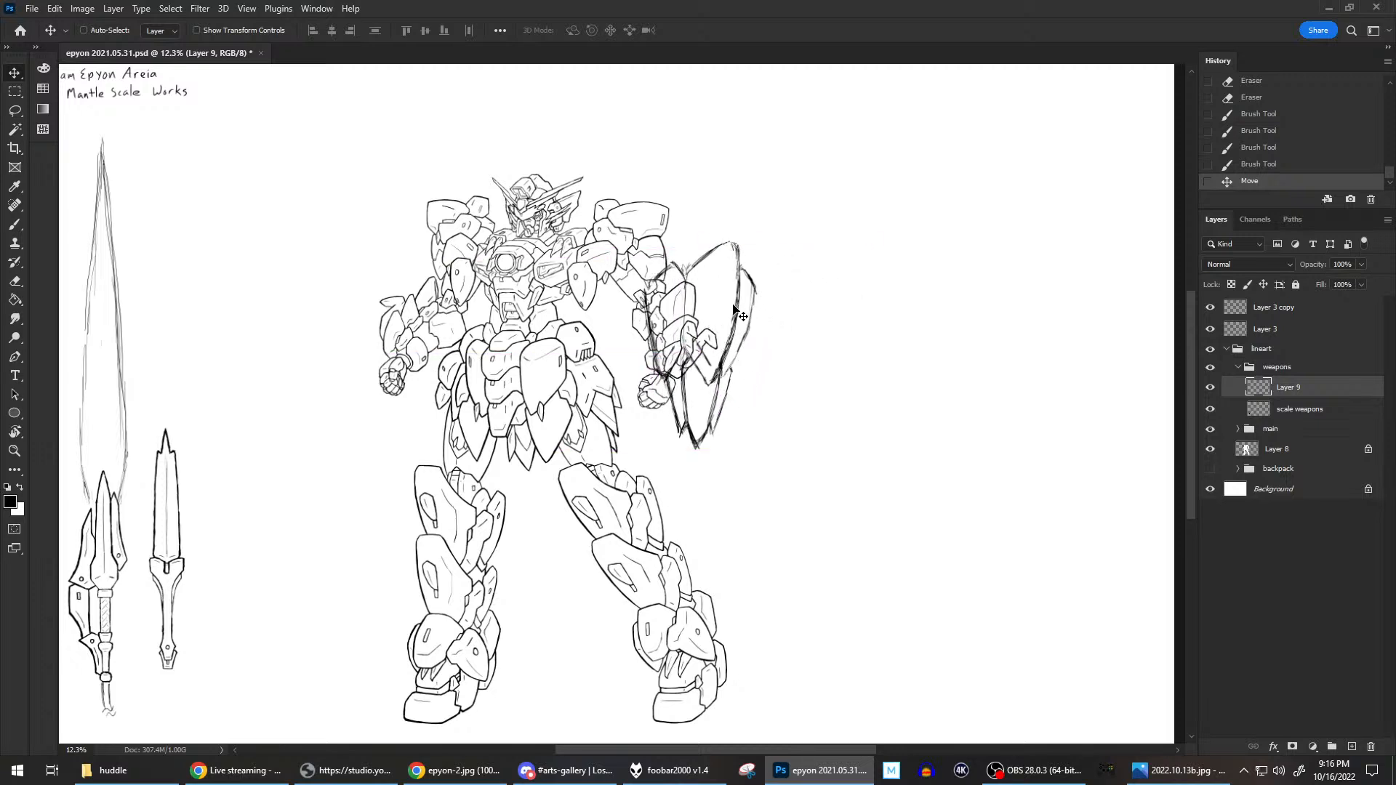
left_click_drag(735, 309, 846, 303)
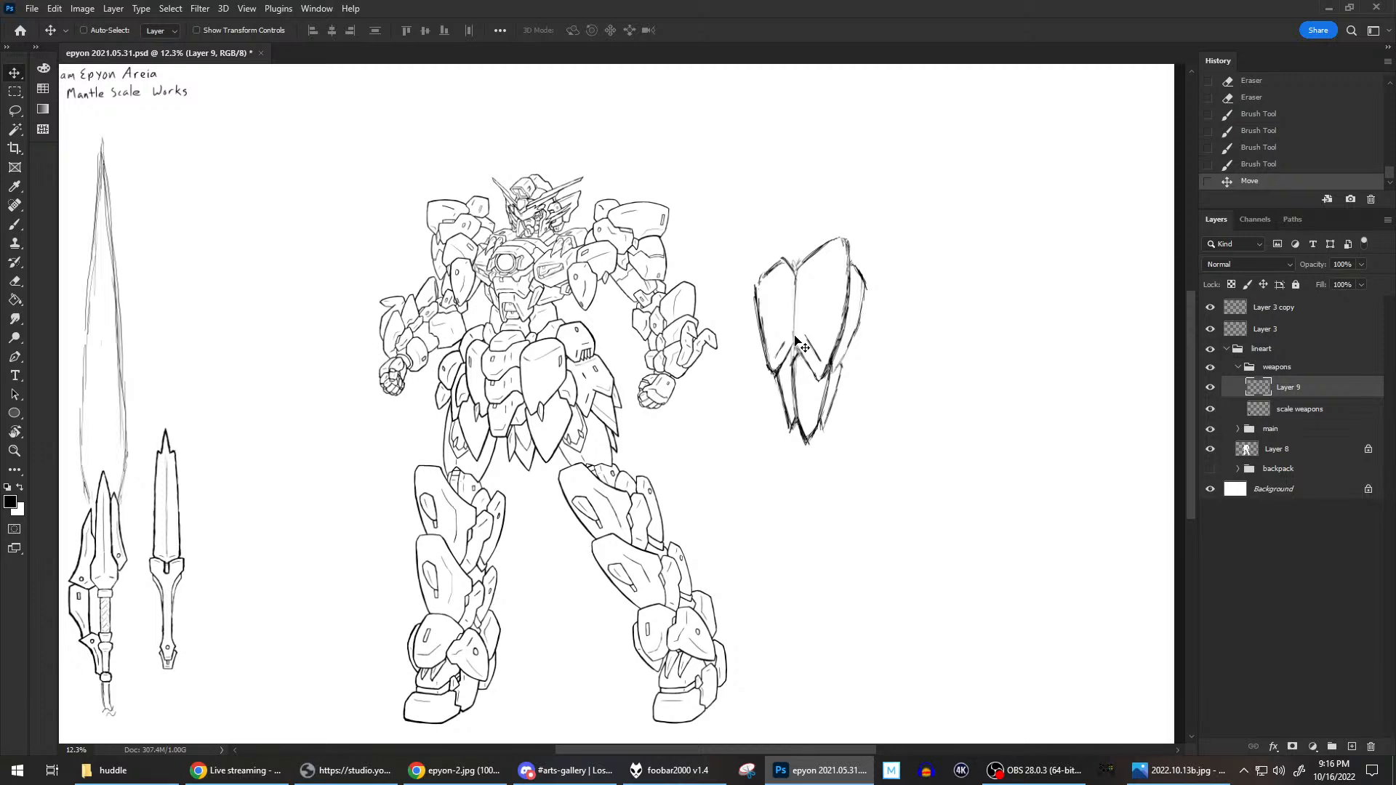
Redraw the shield's lower plates as a central point flanked by two shorter pointed side plates.
left_click(16, 224)
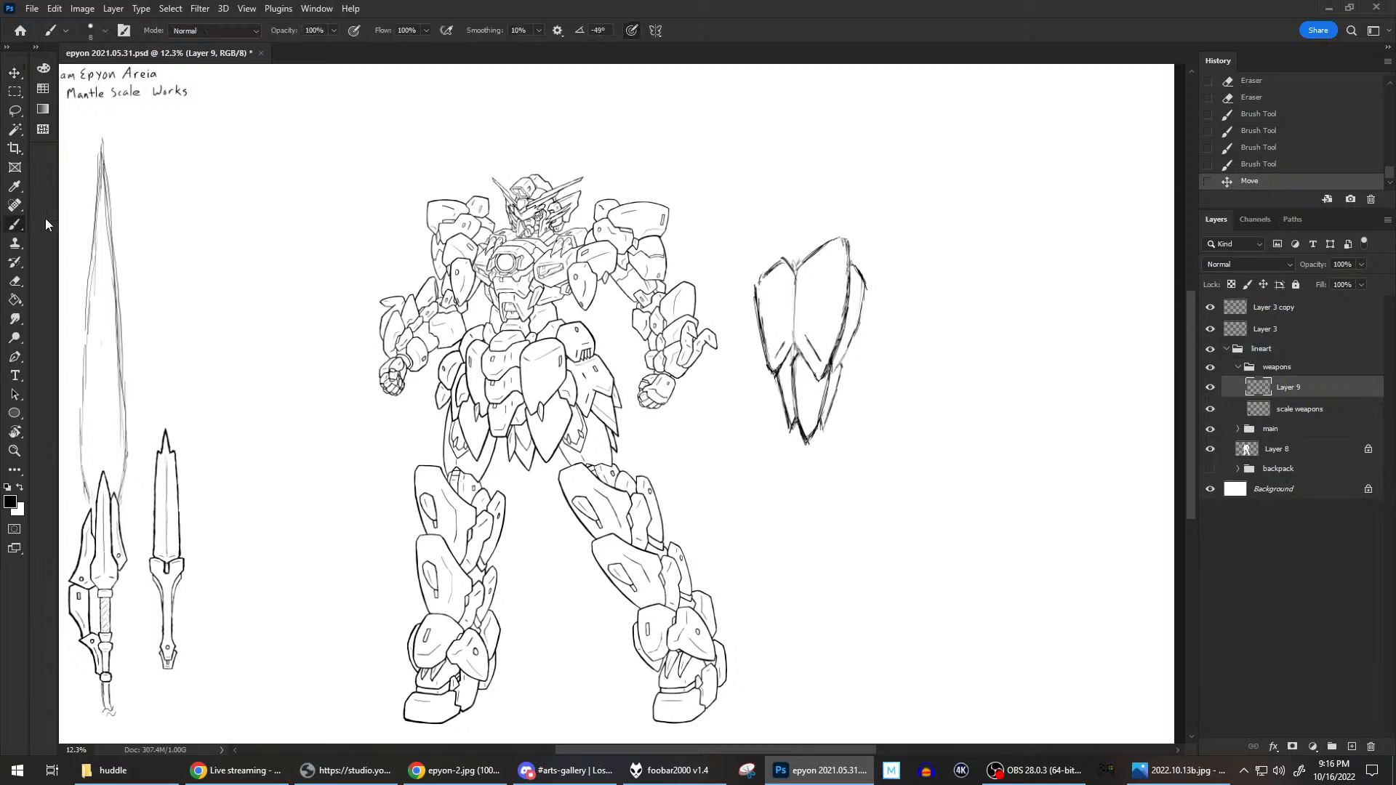
mouse_move(794, 361)
left_mouse_down()
mouse_move(790, 428)
mouse_move(790, 364)
mouse_move(792, 426)
mouse_move(808, 432)
mouse_move(811, 406)
mouse_move(808, 429)
mouse_move(795, 364)
mouse_move(799, 410)
mouse_move(820, 434)
mouse_move(802, 444)
mouse_move(829, 385)
left_mouse_up()
mouse_move(810, 437)
left_mouse_down()
mouse_move(822, 399)
mouse_move(807, 434)
mouse_move(834, 382)
mouse_move(822, 432)
left_mouse_up()
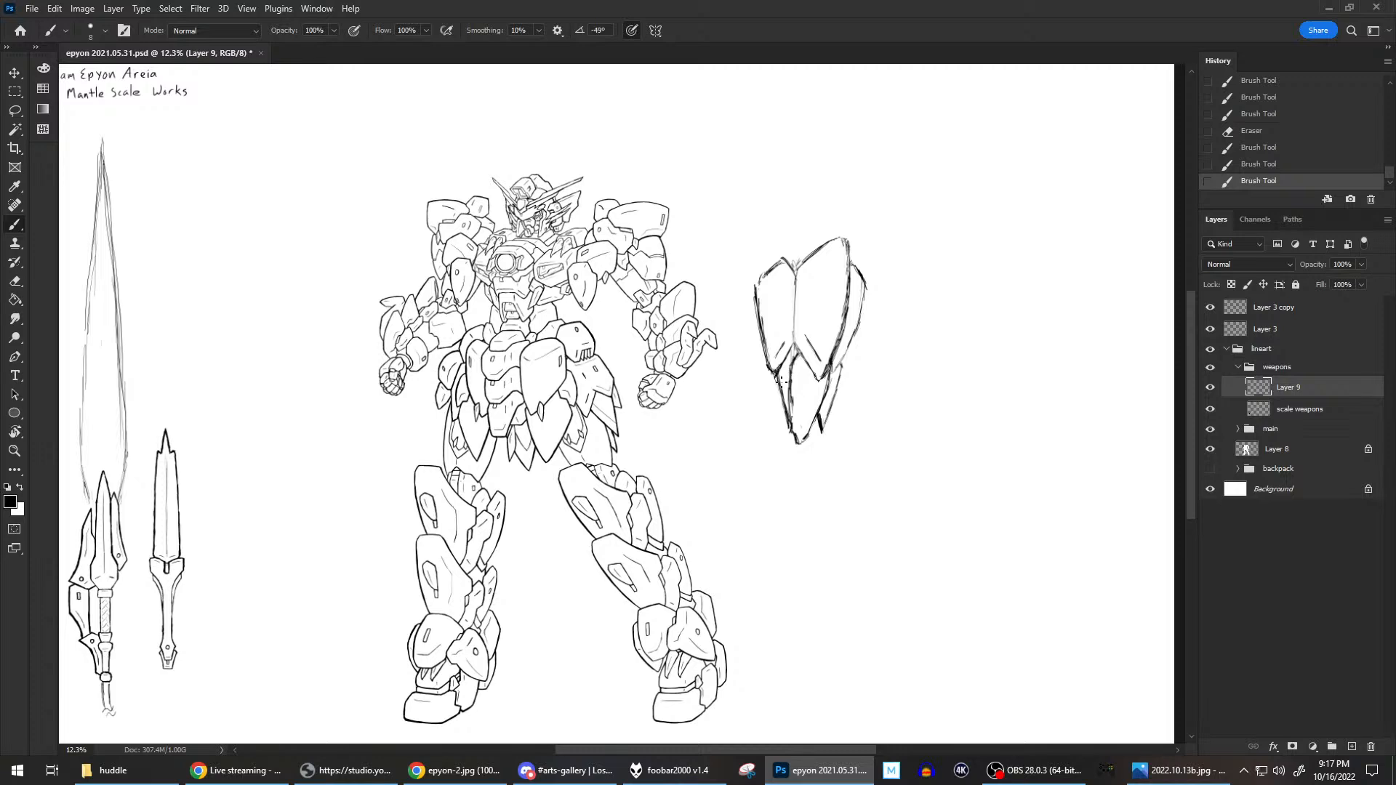
left_click_drag(776, 375, 779, 416)
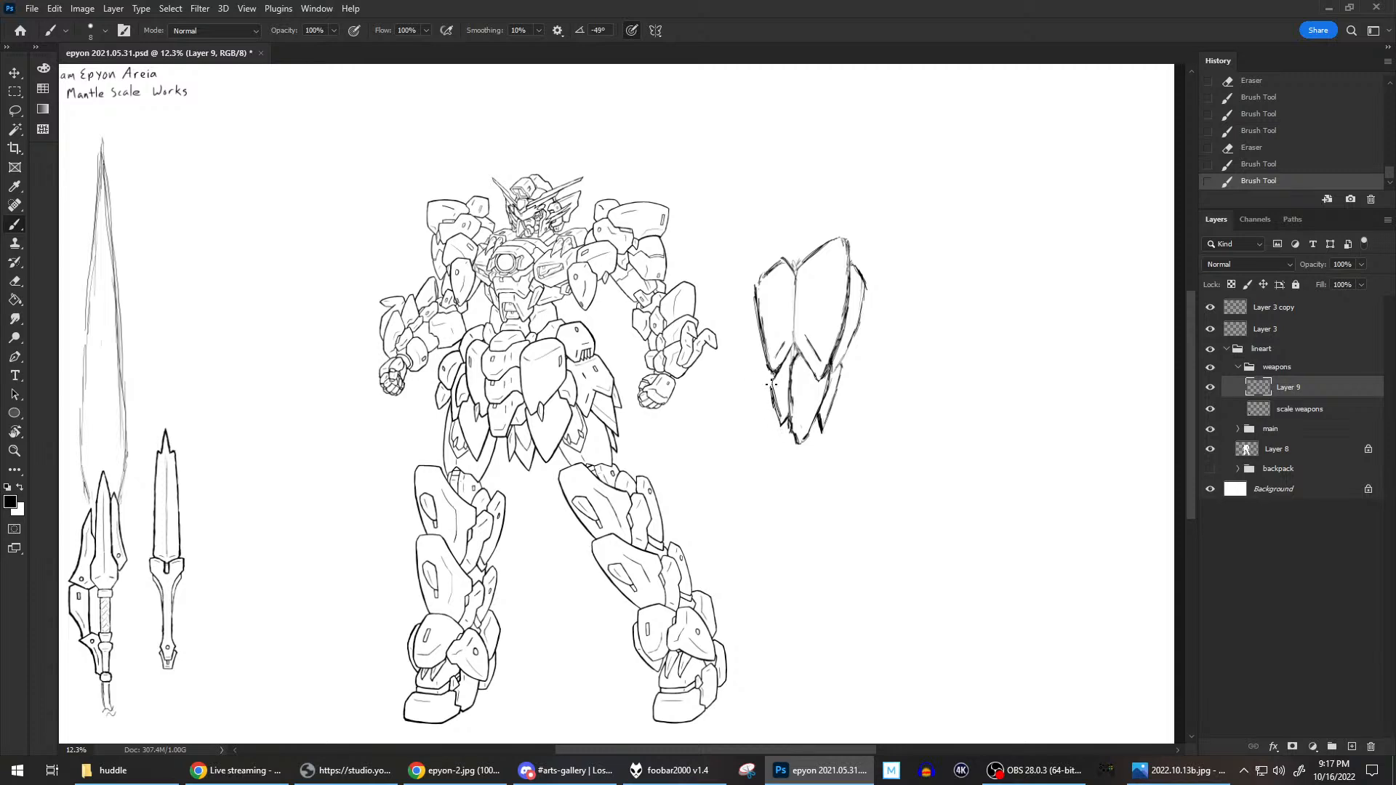
mouse_move(772, 383)
left_mouse_down()
mouse_move(784, 423)
mouse_move(775, 409)
left_mouse_up()
left_click_drag(844, 363, 830, 431)
Clean up the outer edge of the right lower side plate and touch up the top of the left one.
key("e")
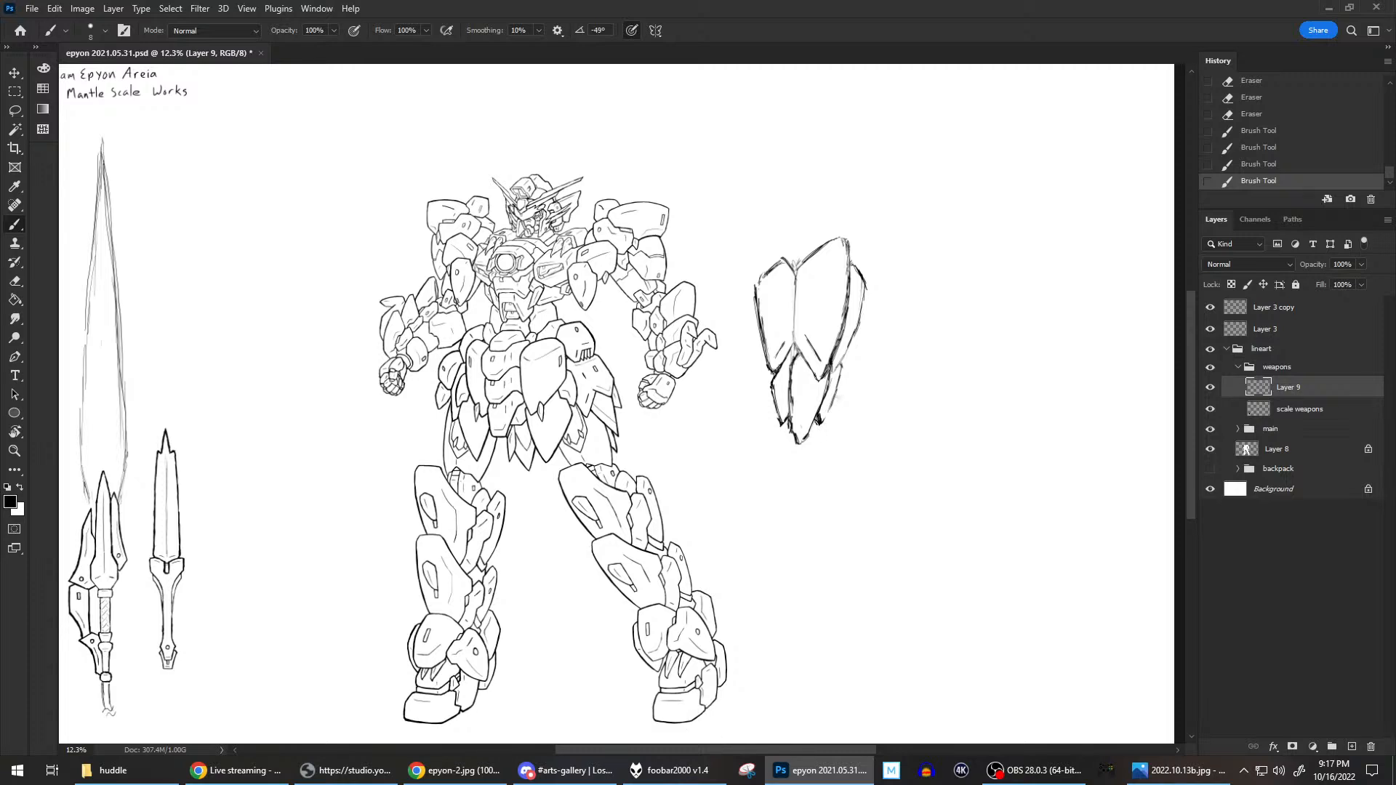
left_click_drag(848, 307, 842, 333)
left_click_drag(838, 378, 835, 374)
key("b")
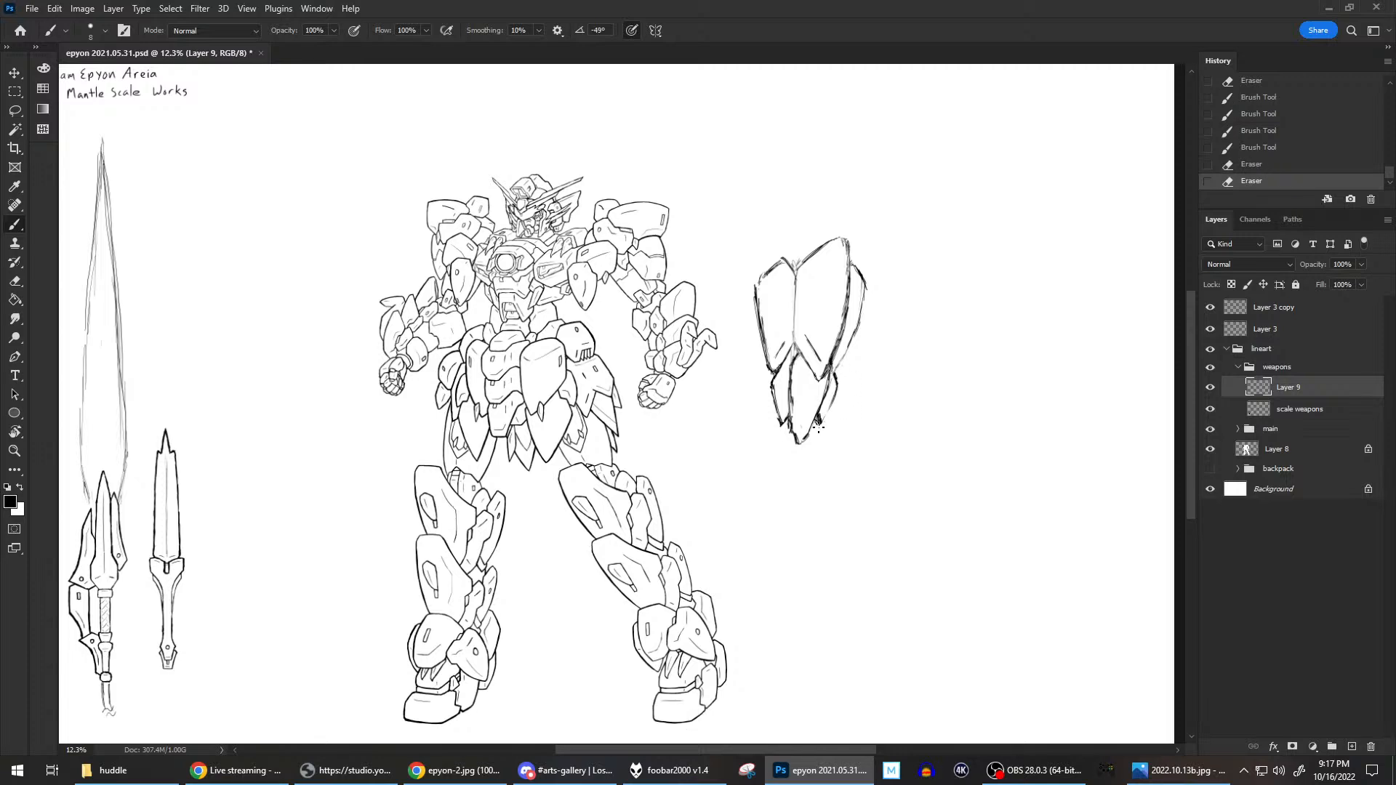
mouse_move(820, 420)
left_mouse_down()
mouse_move(836, 394)
mouse_move(823, 423)
mouse_move(834, 407)
left_mouse_up()
key("ctrl+z")
key("ctrl+z")
left_click_drag(772, 378, 782, 367)
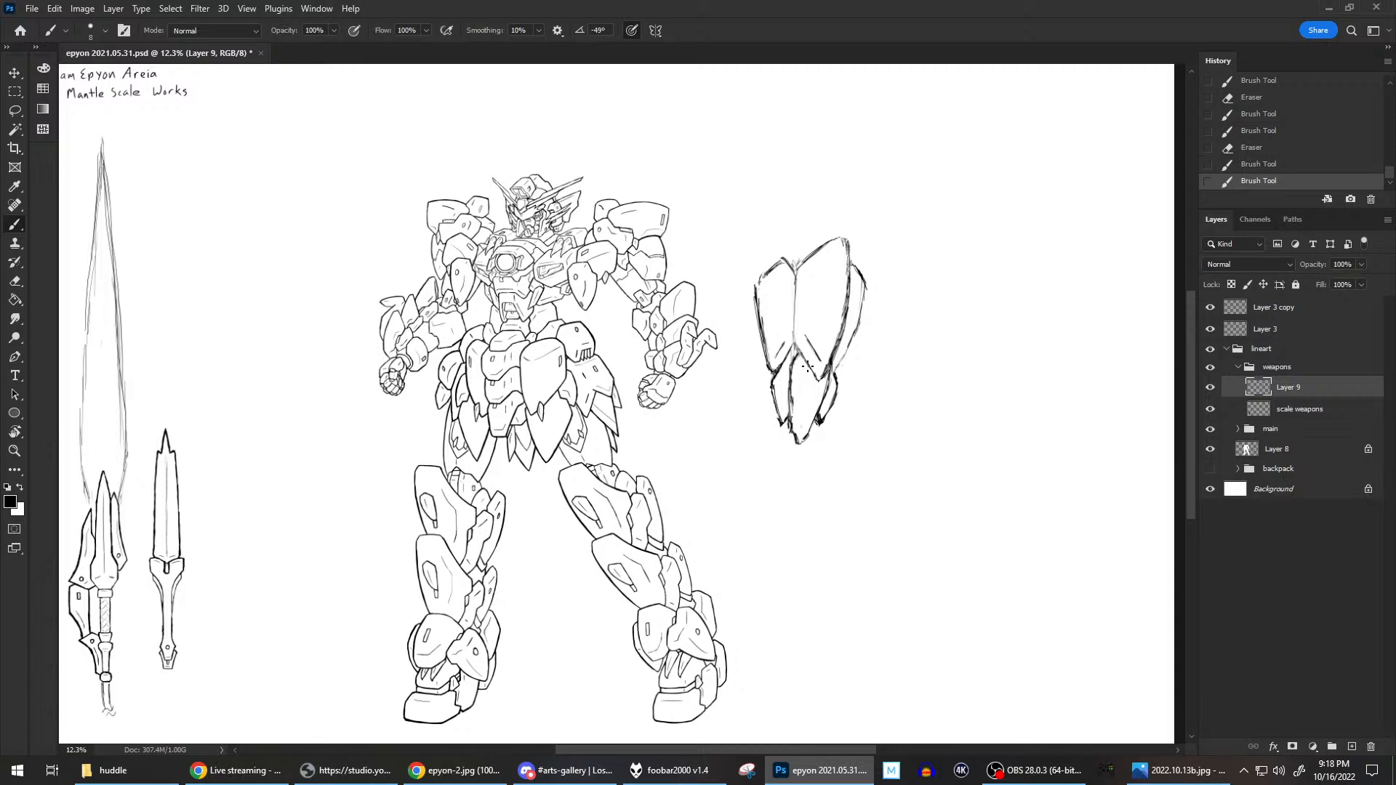
Add a V-shaped inner line near the top of the shield's lower central plate.
key("e")
left_click(809, 389)
key("b")
mouse_move(800, 373)
left_mouse_down()
mouse_move(816, 395)
mouse_move(825, 385)
mouse_move(817, 395)
left_mouse_up()
key("e")
Flatten the top edge of the large upper shield plate and draw a narrow pointed panel inside it.
key("b")
mouse_move(797, 269)
left_mouse_down()
mouse_move(850, 249)
mouse_move(834, 248)
mouse_move(840, 236)
mouse_move(821, 249)
mouse_move(856, 247)
mouse_move(842, 234)
mouse_move(834, 247)
mouse_move(855, 255)
mouse_move(825, 248)
mouse_move(853, 260)
mouse_move(824, 274)
mouse_move(836, 311)
left_mouse_up()
key("e")
key("b")
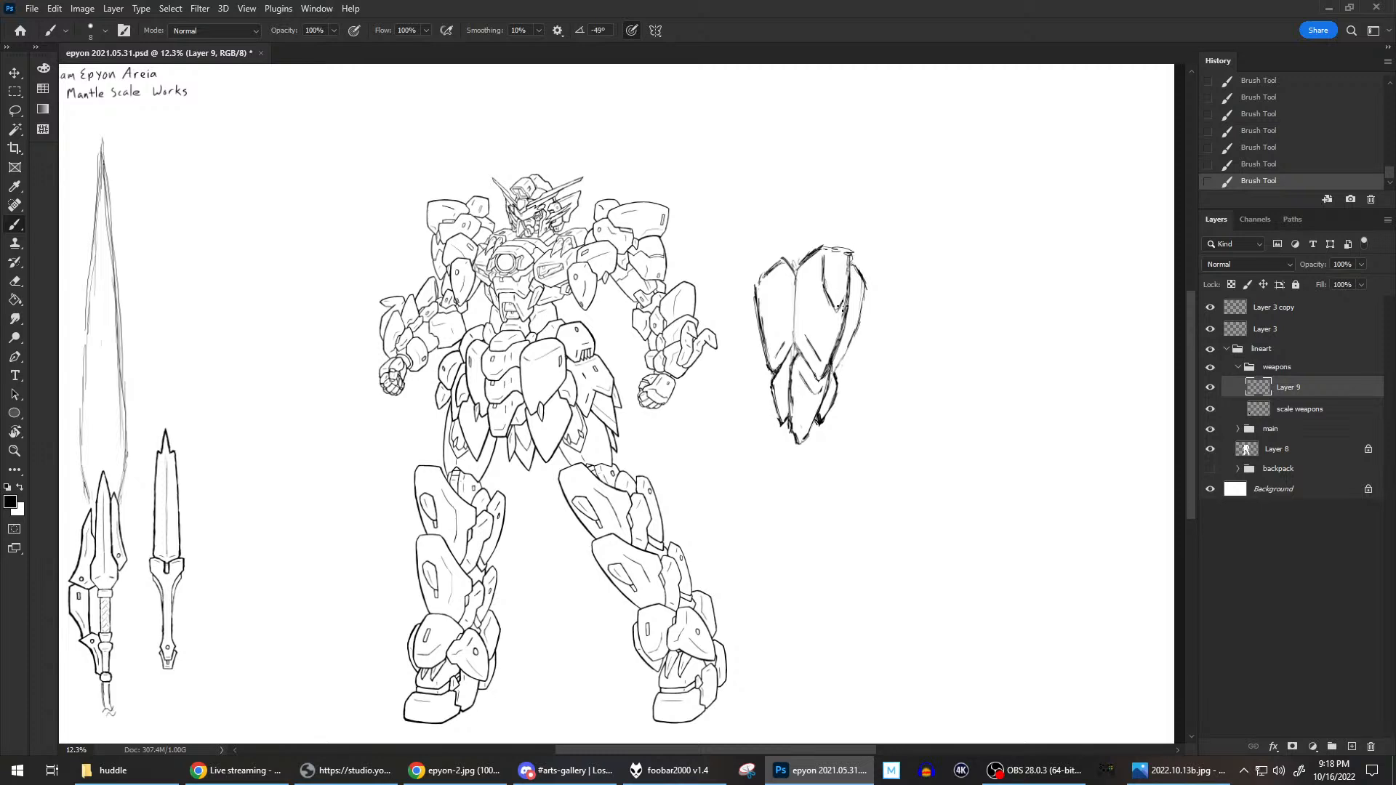
left_click_drag(844, 252, 843, 250)
Replace the short inner lines of the upper plates with a long vertical inner line in the left plate.
left_click_drag(806, 336, 823, 358)
left_click_drag(772, 359, 786, 341)
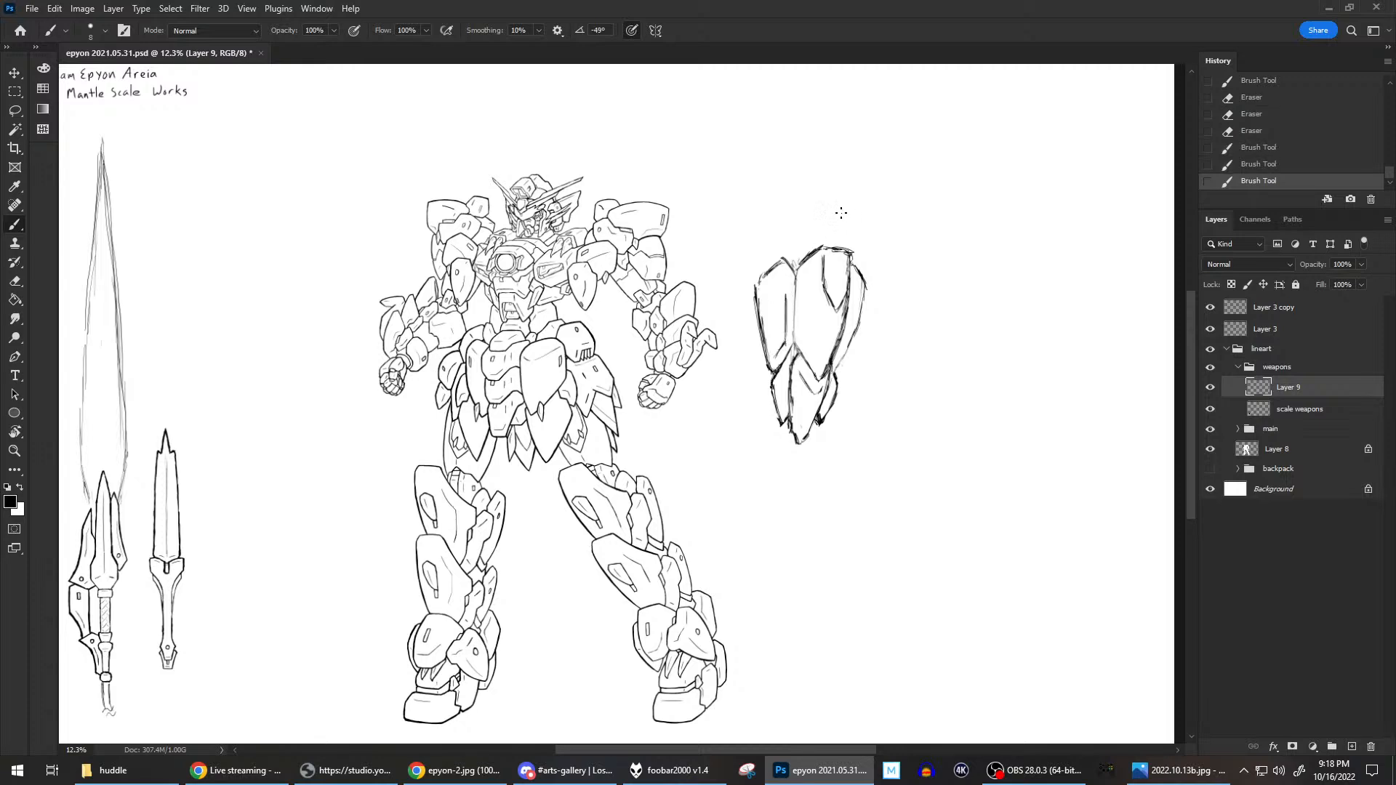
left_click_drag(782, 299, 786, 294)
mouse_move(840, 356)
left_mouse_down()
mouse_move(849, 315)
mouse_move(842, 358)
left_mouse_up()
mouse_move(791, 387)
left_mouse_down()
mouse_move(790, 412)
mouse_move(791, 369)
mouse_move(791, 408)
mouse_move(791, 392)
left_mouse_up()
Redraw the boundary between the left and central lower plates and sharpen the central plate's tip.
key("e")
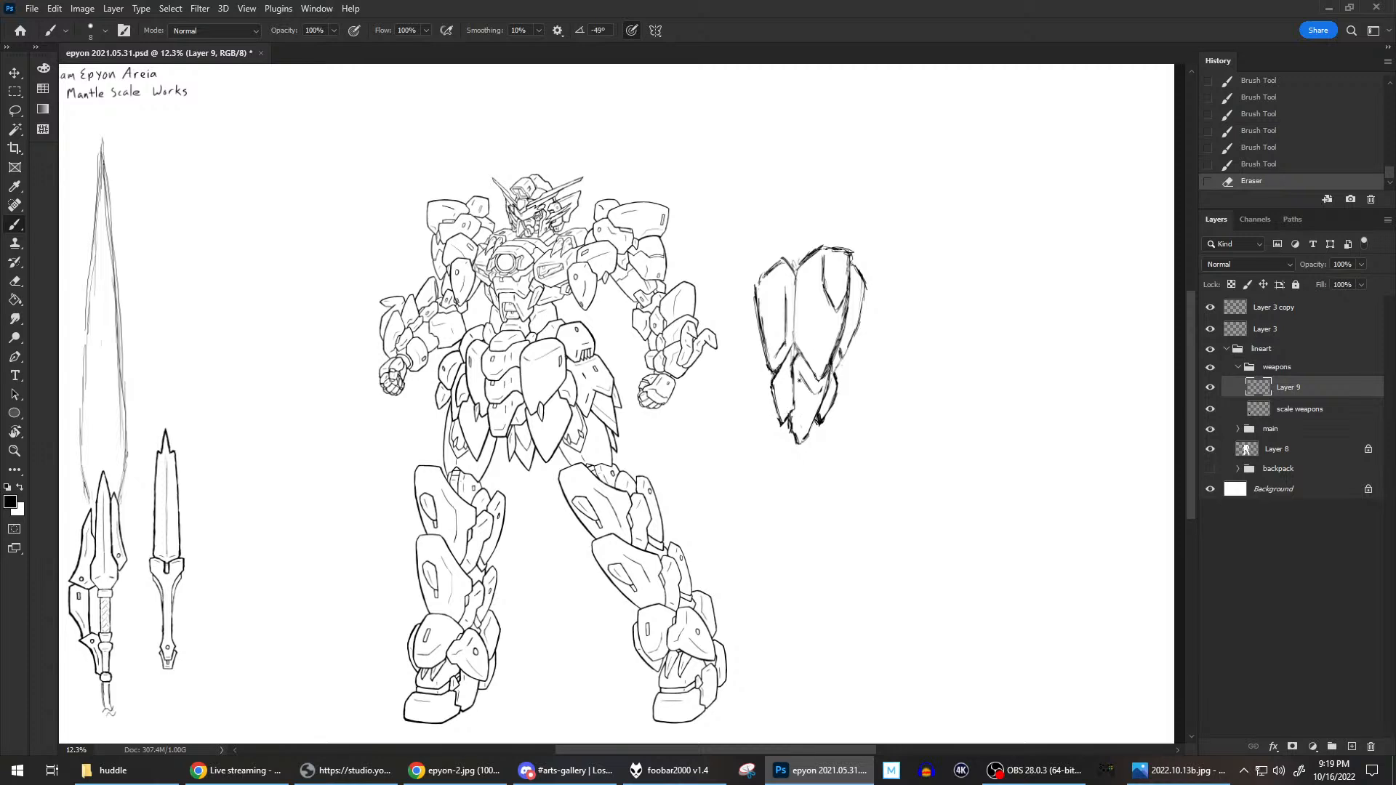
key("e")
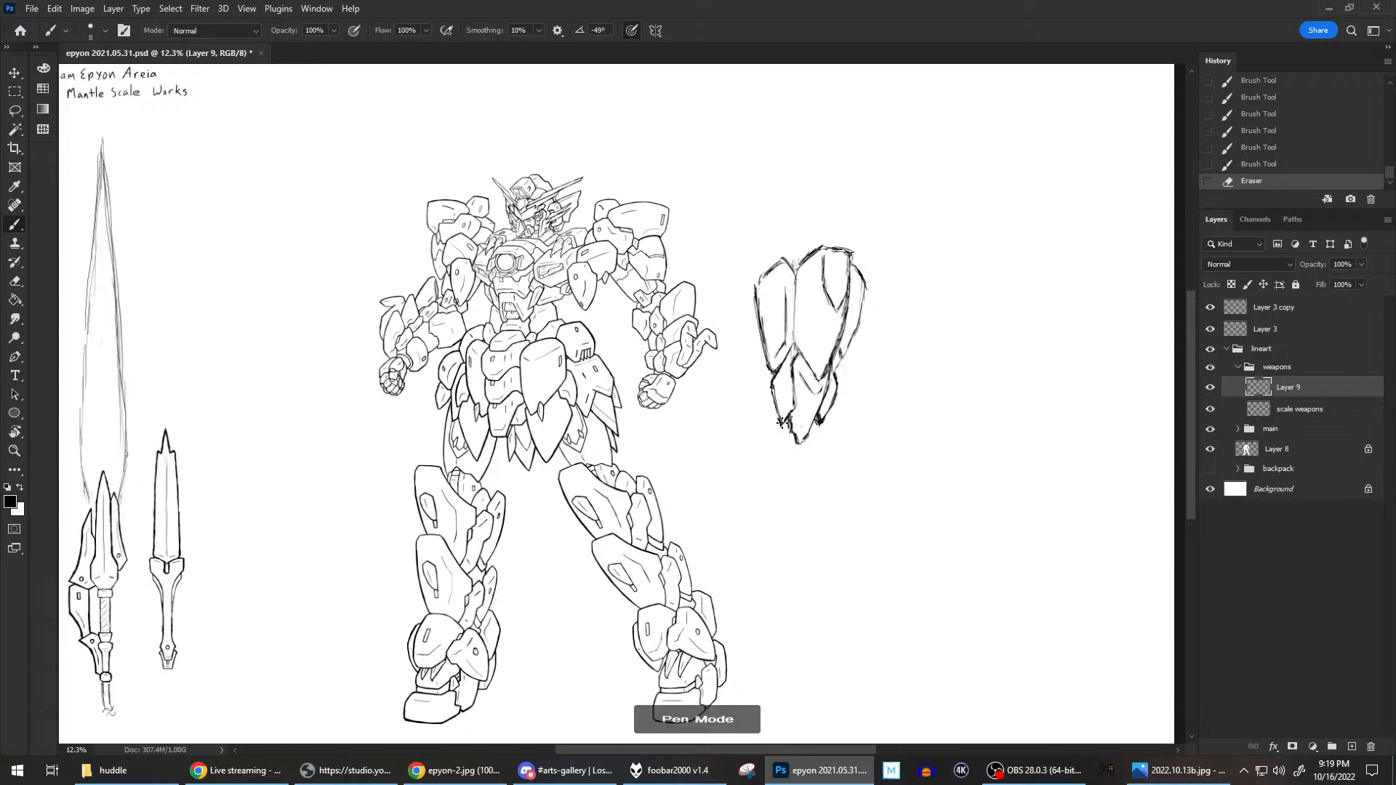
left_click_drag(794, 411, 789, 355)
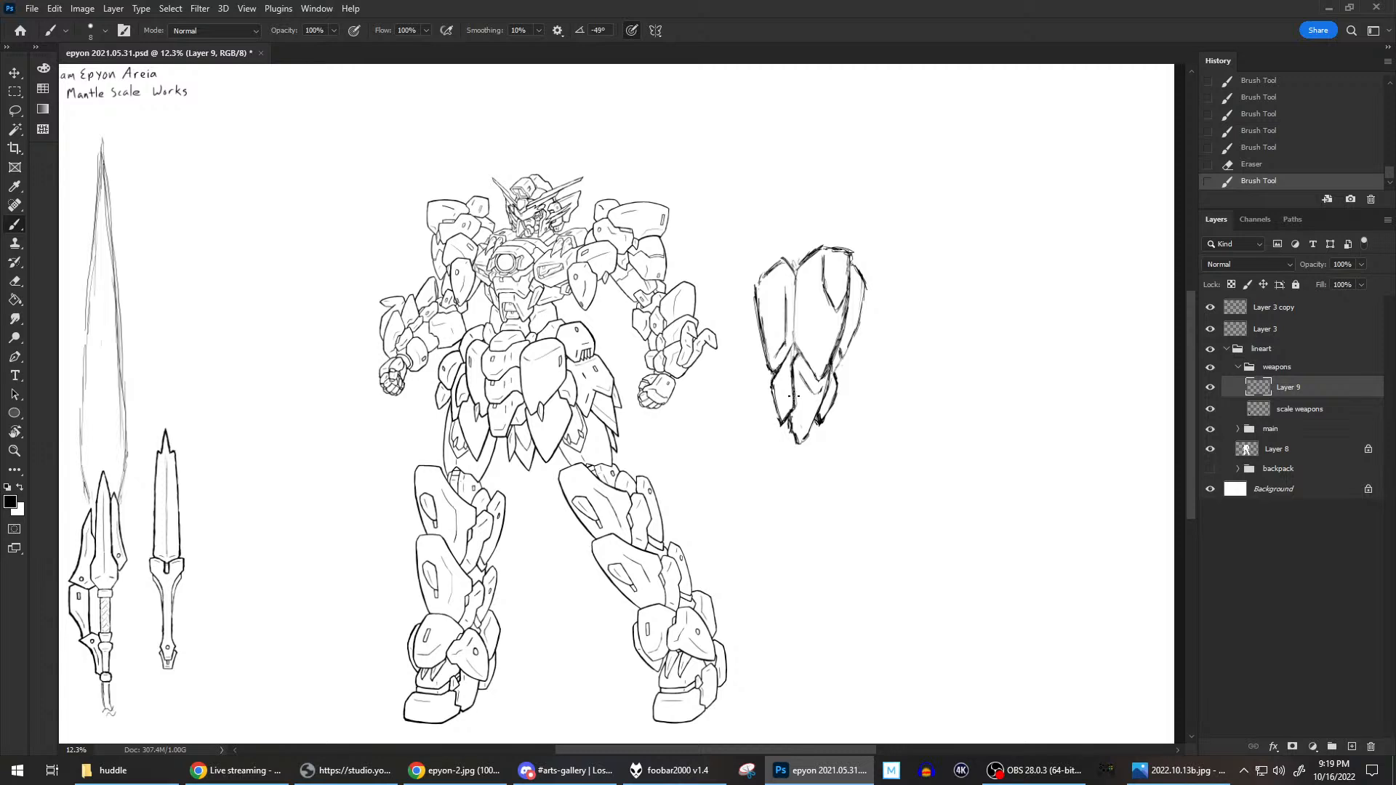
key("e")
mouse_move(793, 418)
left_mouse_down()
mouse_move(794, 431)
mouse_move(809, 379)
left_mouse_up()
mouse_move(792, 425)
left_mouse_down()
mouse_move(798, 443)
mouse_move(814, 424)
mouse_move(807, 436)
left_mouse_up()
key("b")
key("e")
Sketch a long narrow blade tapering to a point below the shield's lower plates.
key("b")
mouse_move(791, 472)
left_mouse_down()
mouse_move(798, 443)
mouse_move(800, 483)
left_mouse_up()
left_click_drag(800, 486, 782, 546)
left_click_drag(801, 487, 781, 549)
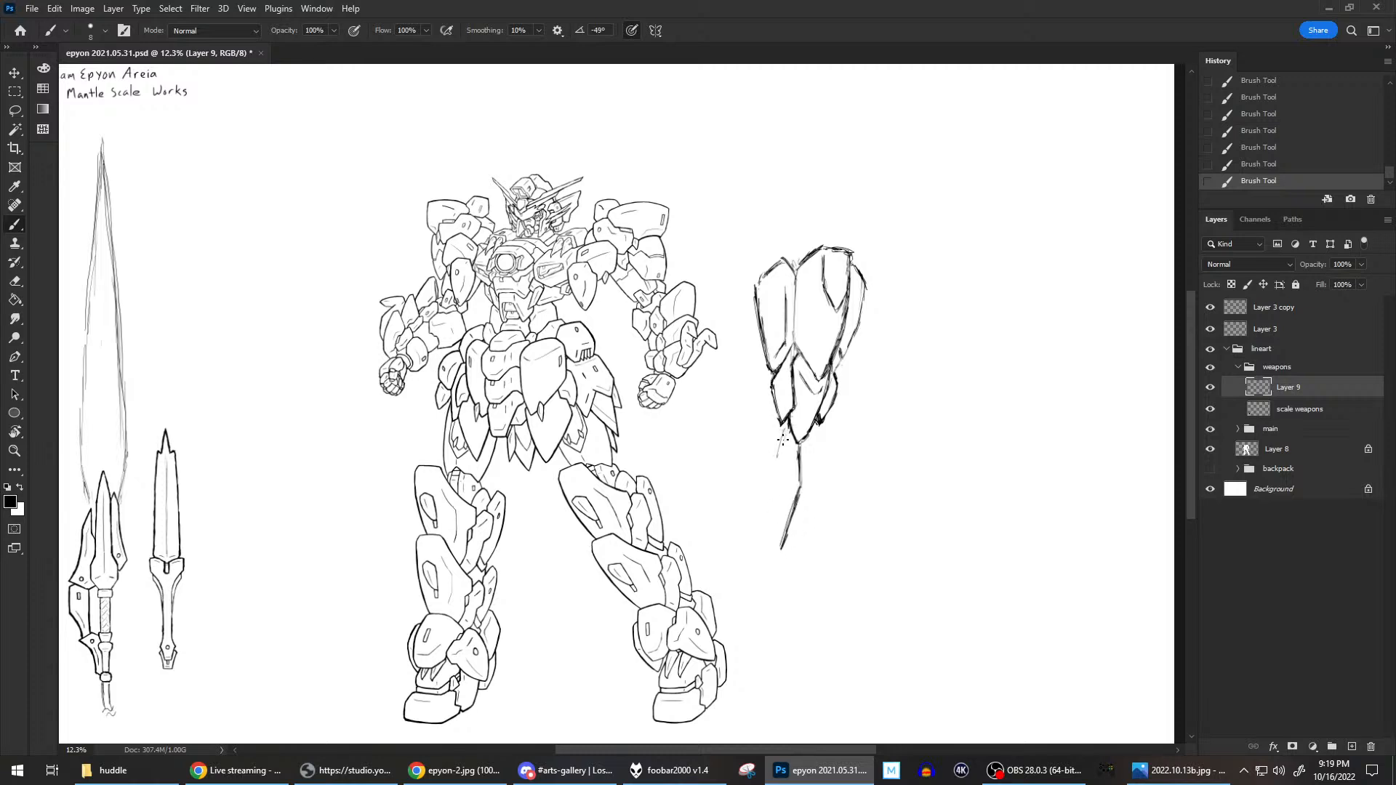
left_click_drag(785, 425, 772, 469)
left_click_drag(772, 472, 775, 536)
left_click_drag(774, 484, 774, 539)
left_click_drag(773, 484, 775, 551)
left_click_drag(774, 480, 775, 550)
left_click_drag(775, 555, 777, 562)
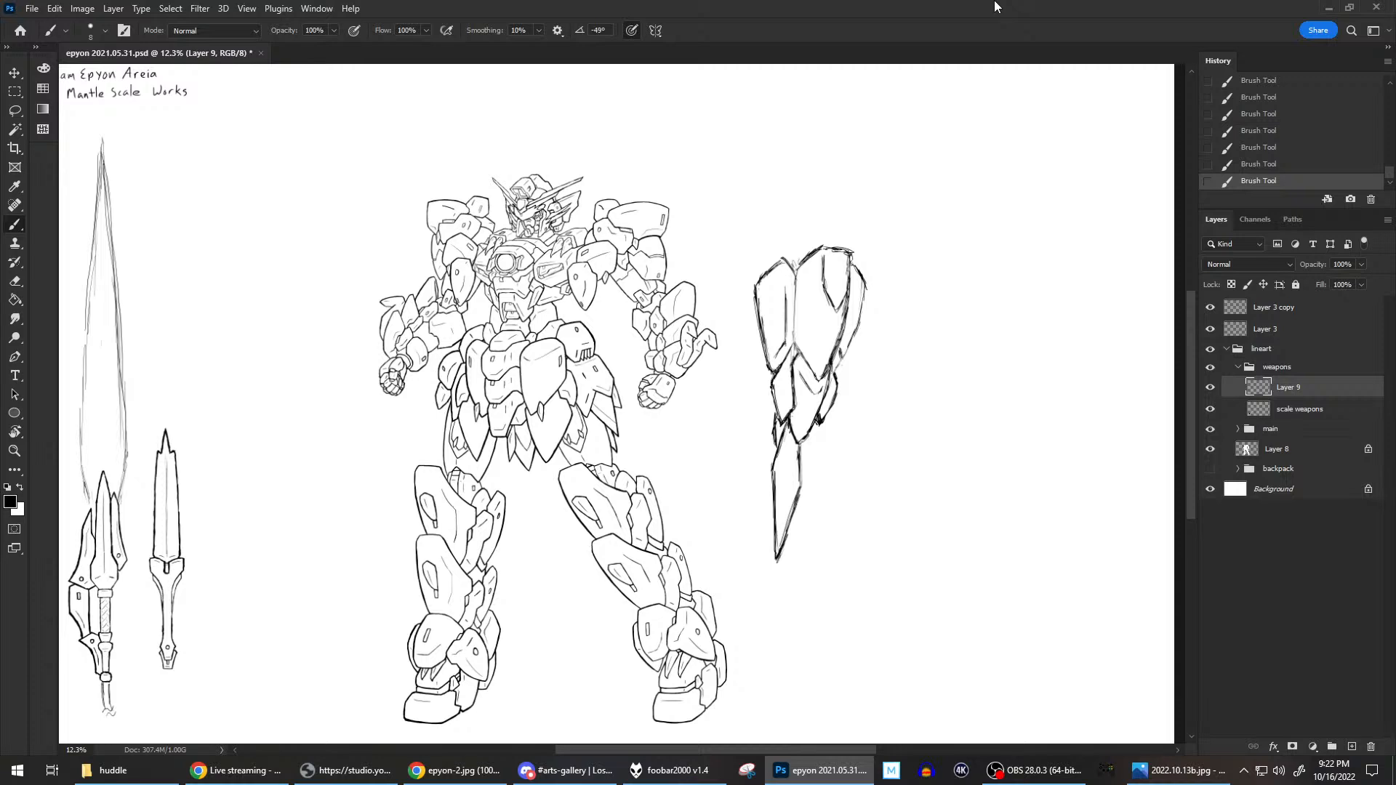
Draw a small diamond-shaped piece where the two upper shield plates meet the lower plates.
left_click(1211, 388)
left_click(1211, 388)
scroll(842, 370, "up", 2)
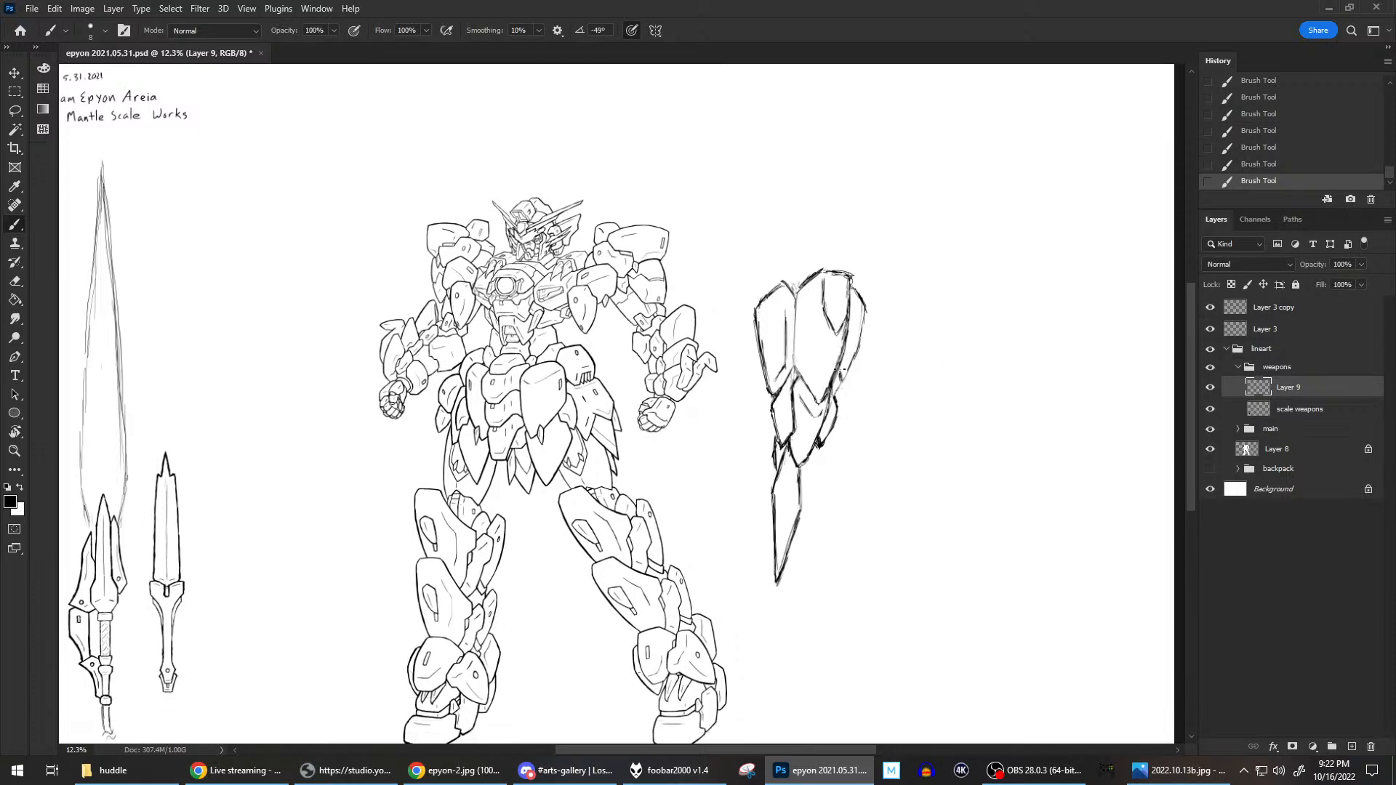
scroll(842, 371, "up", 3)
scroll(867, 371, "down", 1)
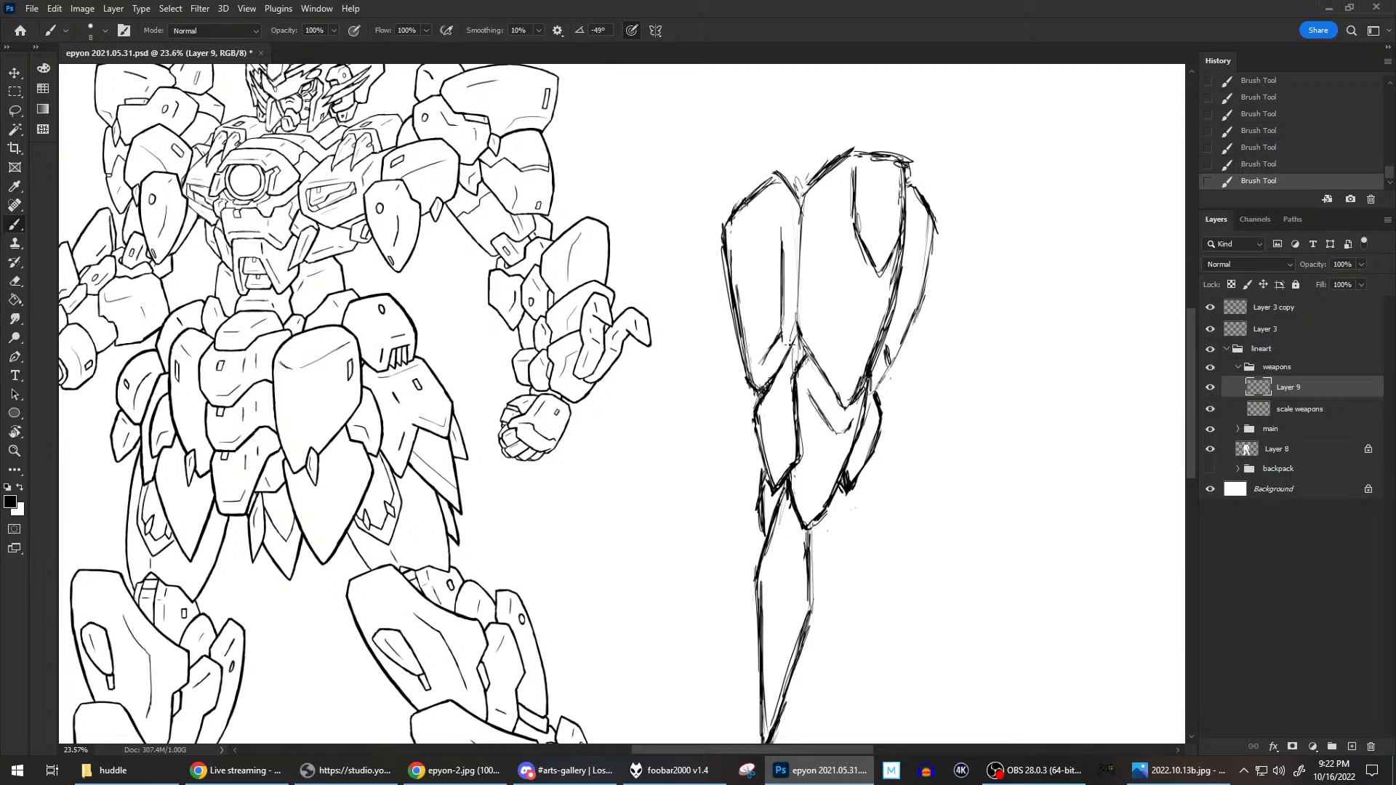
left_click_drag(790, 347, 803, 342)
mouse_move(801, 336)
left_mouse_down()
mouse_move(801, 378)
mouse_move(797, 324)
mouse_move(790, 350)
mouse_move(806, 371)
mouse_move(810, 348)
mouse_move(794, 382)
left_mouse_up()
key("e")
key("b")
Redraw the lower outer edge of the narrow plate behind the large right plate and darken their shared edge.
key("e")
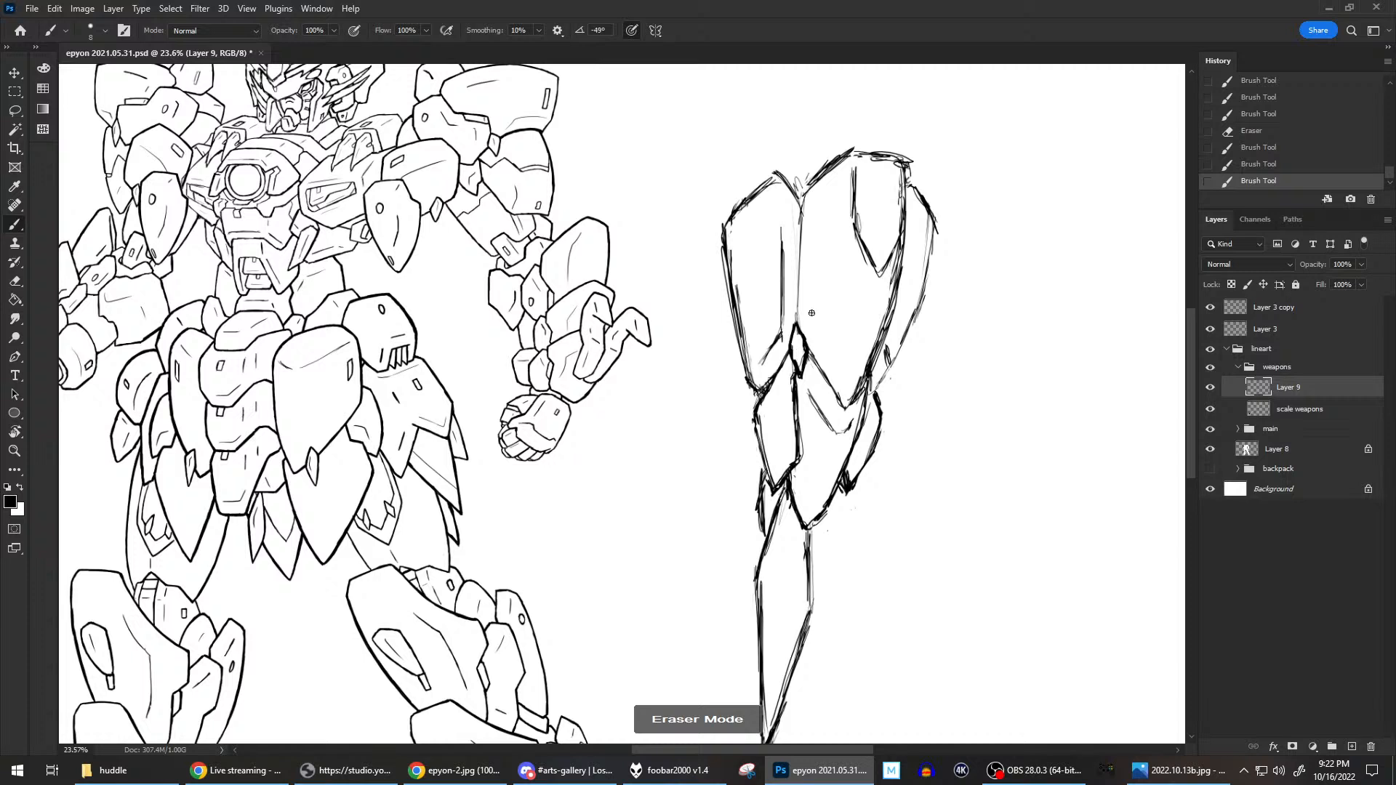
left_click(887, 347)
key("b")
mouse_move(887, 344)
left_mouse_down()
mouse_move(893, 381)
mouse_move(869, 390)
mouse_move(934, 244)
left_mouse_up()
key("e")
key("b")
mouse_move(910, 191)
left_mouse_down()
mouse_move(915, 172)
mouse_move(893, 304)
left_mouse_up()
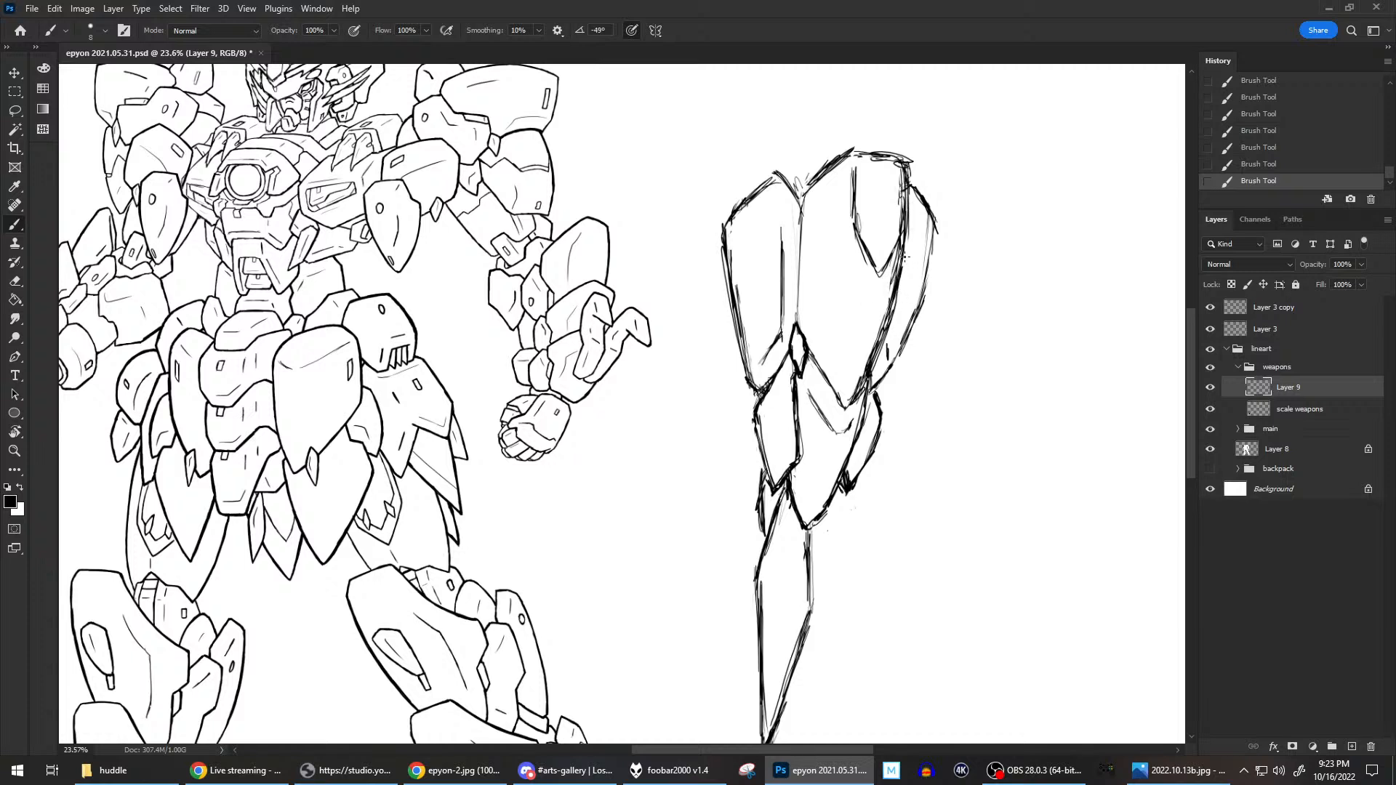
Clean up the outer edge of the left lower plate and add short inner contour lines to it.
left_click_drag(758, 412, 749, 443)
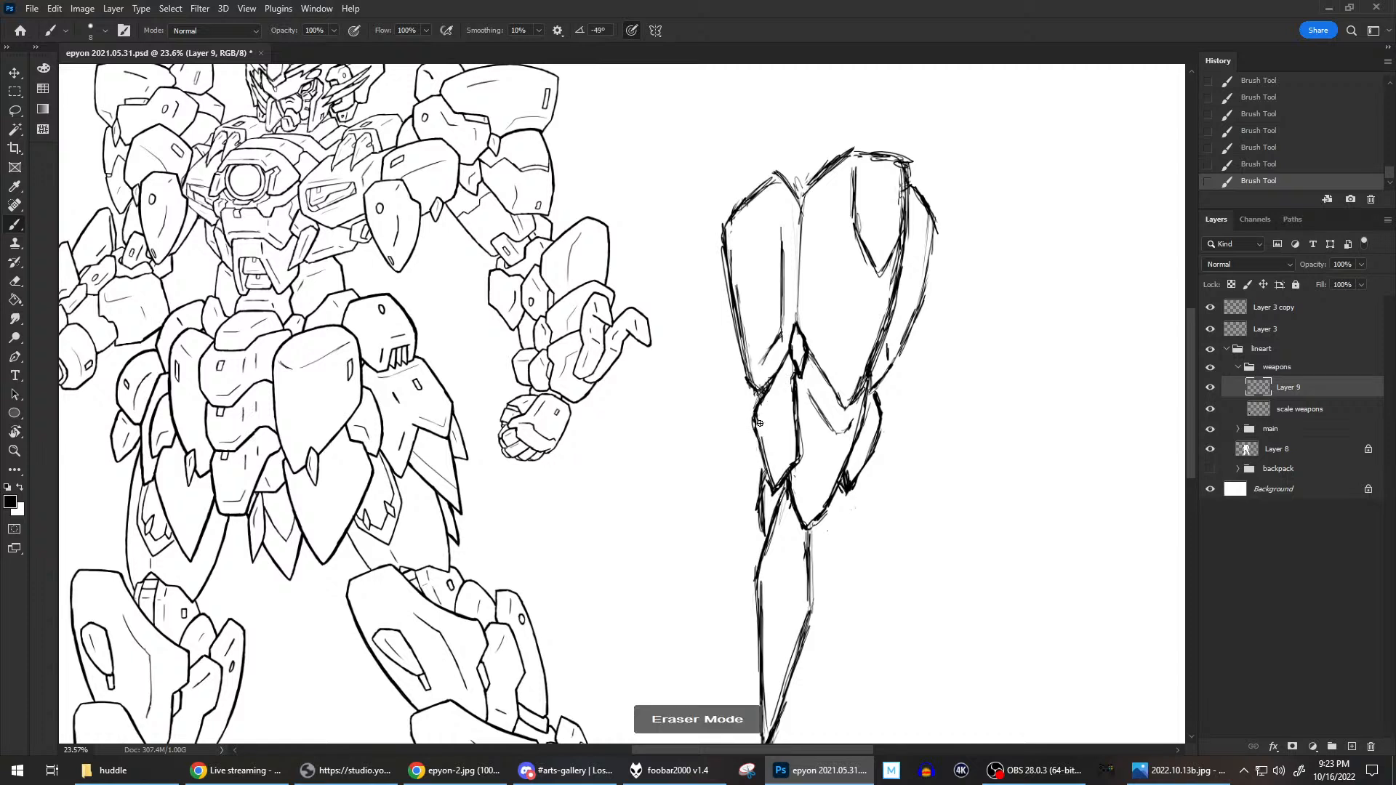
mouse_move(763, 439)
left_mouse_down()
mouse_move(767, 461)
mouse_move(759, 425)
mouse_move(768, 509)
left_mouse_up()
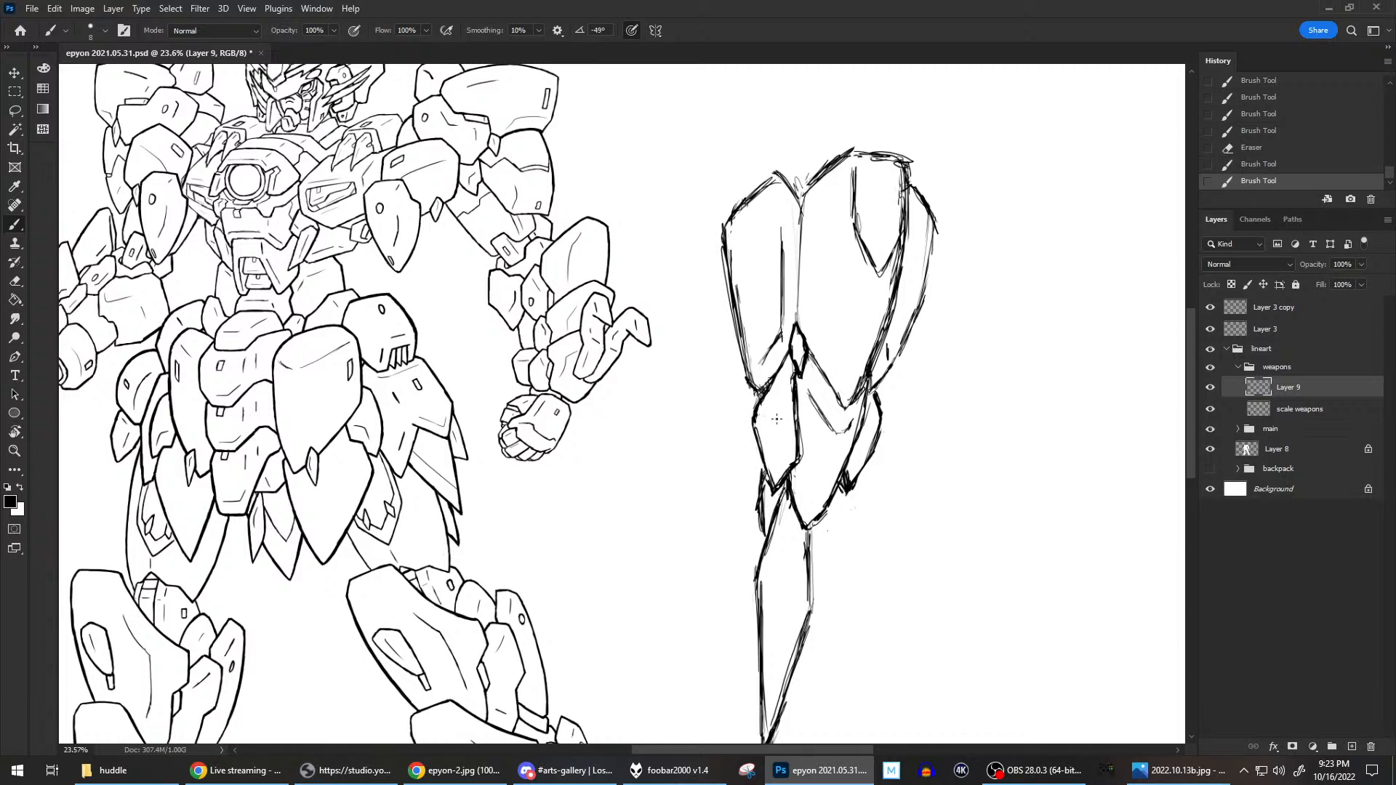
left_click_drag(763, 415, 762, 422)
left_click_drag(797, 476, 847, 515)
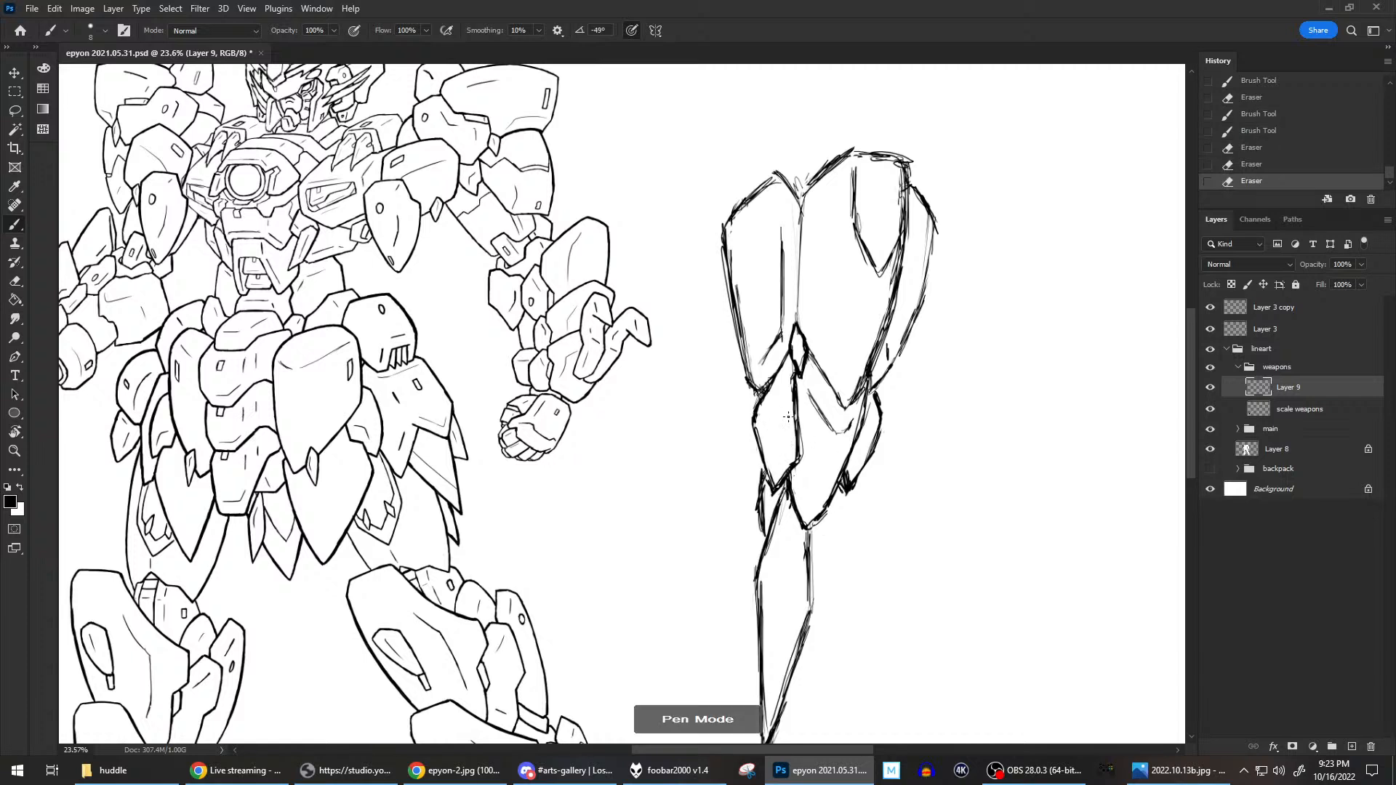
mouse_move(785, 428)
left_mouse_down()
mouse_move(781, 404)
mouse_move(790, 455)
left_mouse_up()
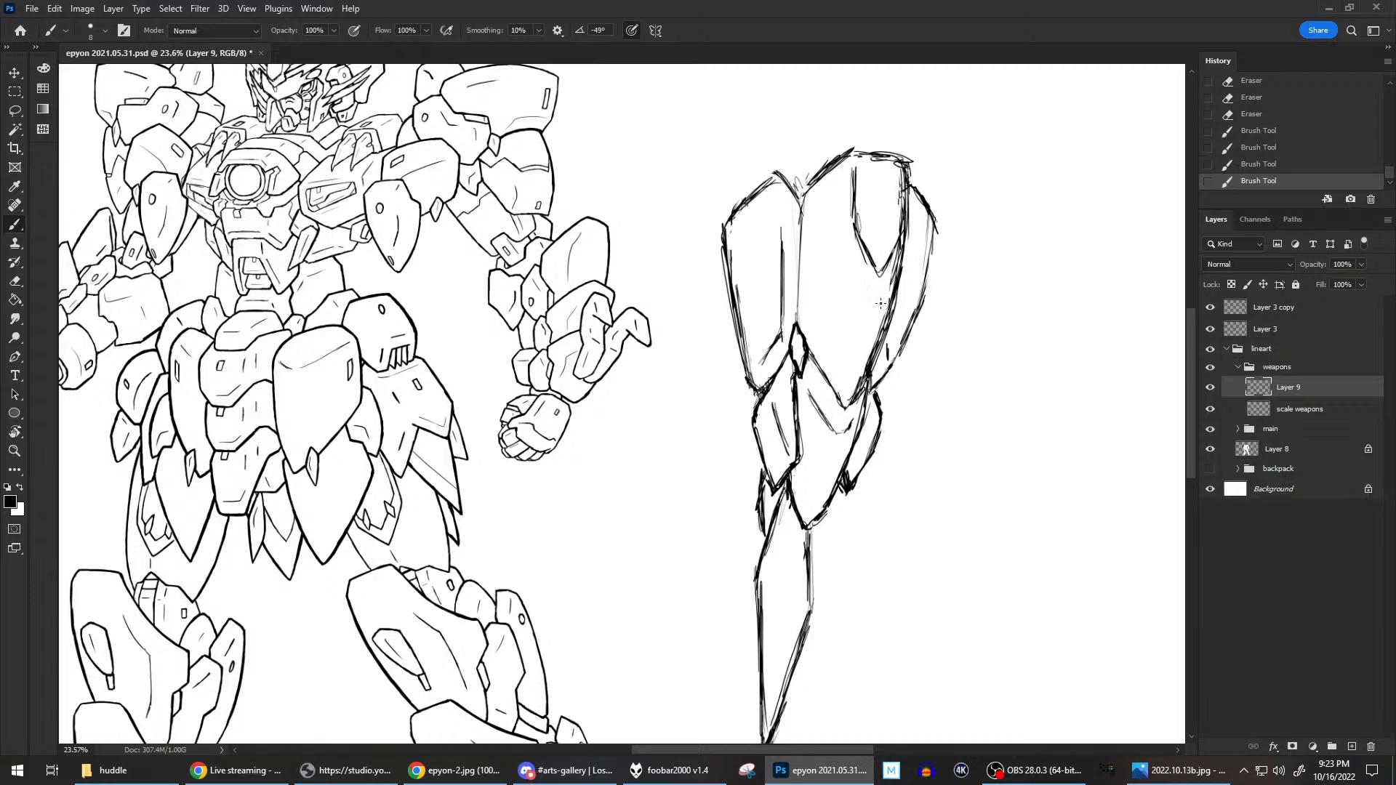
Replace the straight inner line of the upper left shield plate with a curved one.
left_click_drag(761, 369, 782, 335)
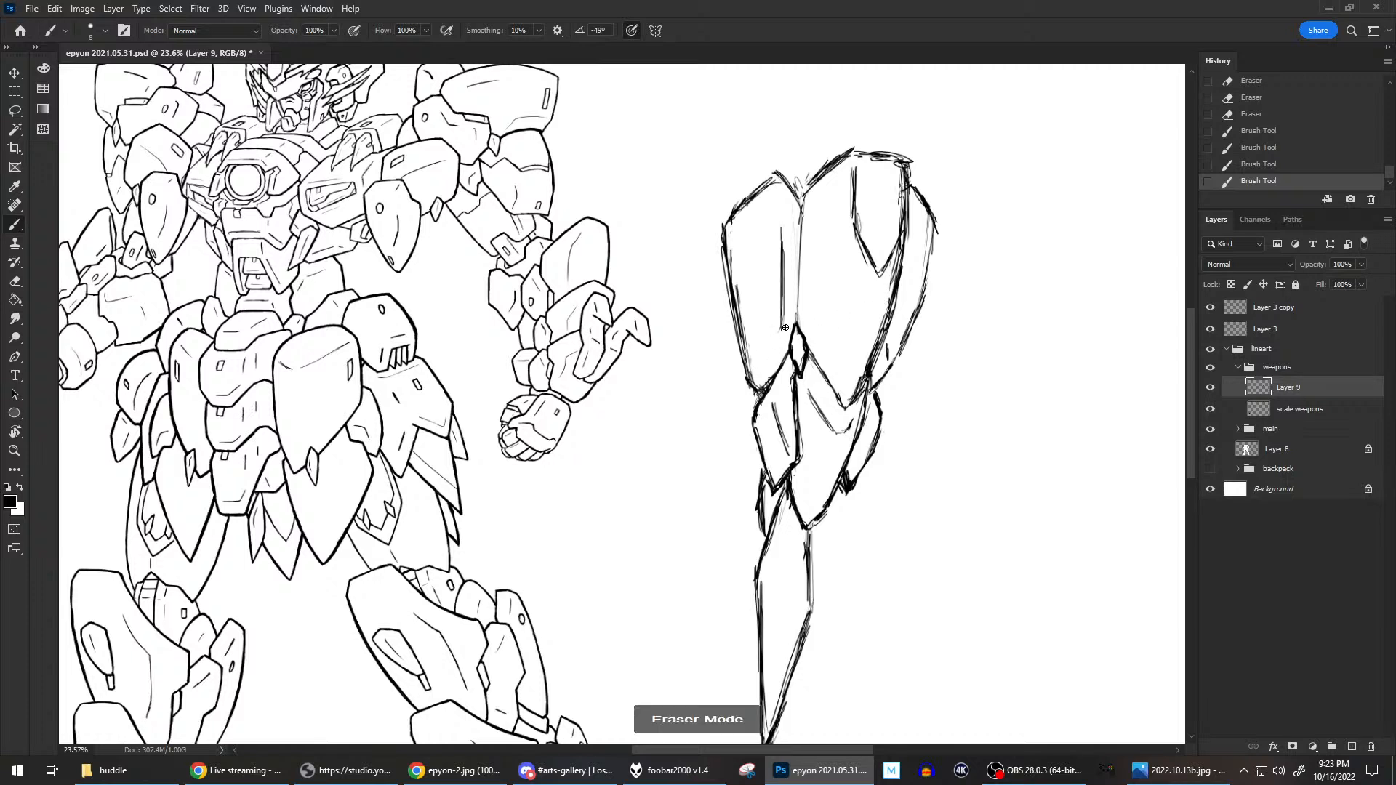
mouse_move(777, 262)
left_mouse_down()
mouse_move(785, 327)
mouse_move(785, 314)
left_mouse_up()
left_click_drag(779, 205, 766, 294)
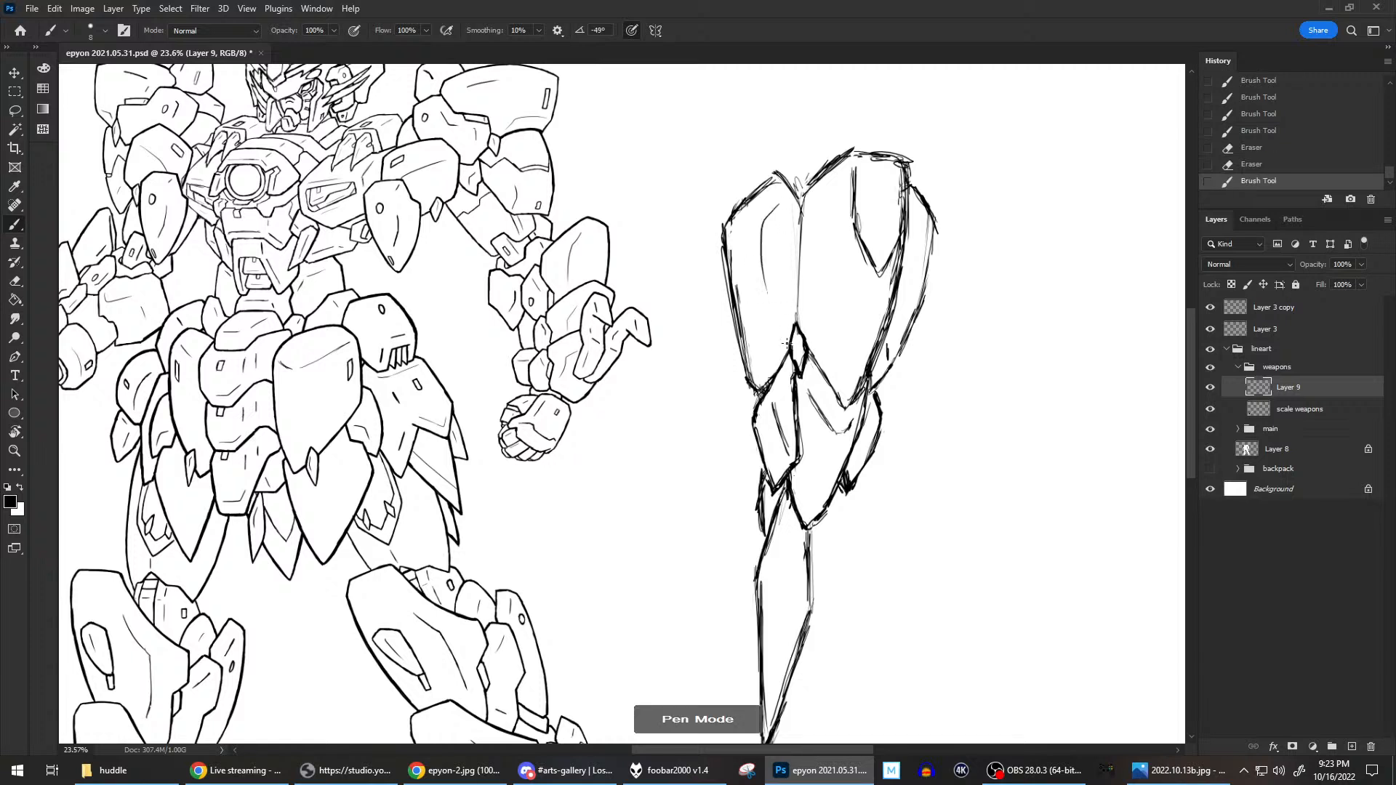
mouse_move(776, 207)
left_mouse_down()
mouse_move(771, 300)
mouse_move(737, 345)
left_mouse_up()
Redraw the outer edge of the upper left plate as a smoother outward curve and erase the old edge lines.
mouse_move(724, 230)
left_mouse_down()
mouse_move(748, 375)
mouse_move(723, 230)
mouse_move(744, 378)
left_mouse_up()
left_click_drag(732, 318, 738, 353)
key("e")
left_click_drag(730, 241, 751, 364)
mouse_move(741, 214)
left_mouse_down()
mouse_move(752, 200)
mouse_move(726, 219)
mouse_move(752, 193)
mouse_move(727, 222)
left_mouse_up()
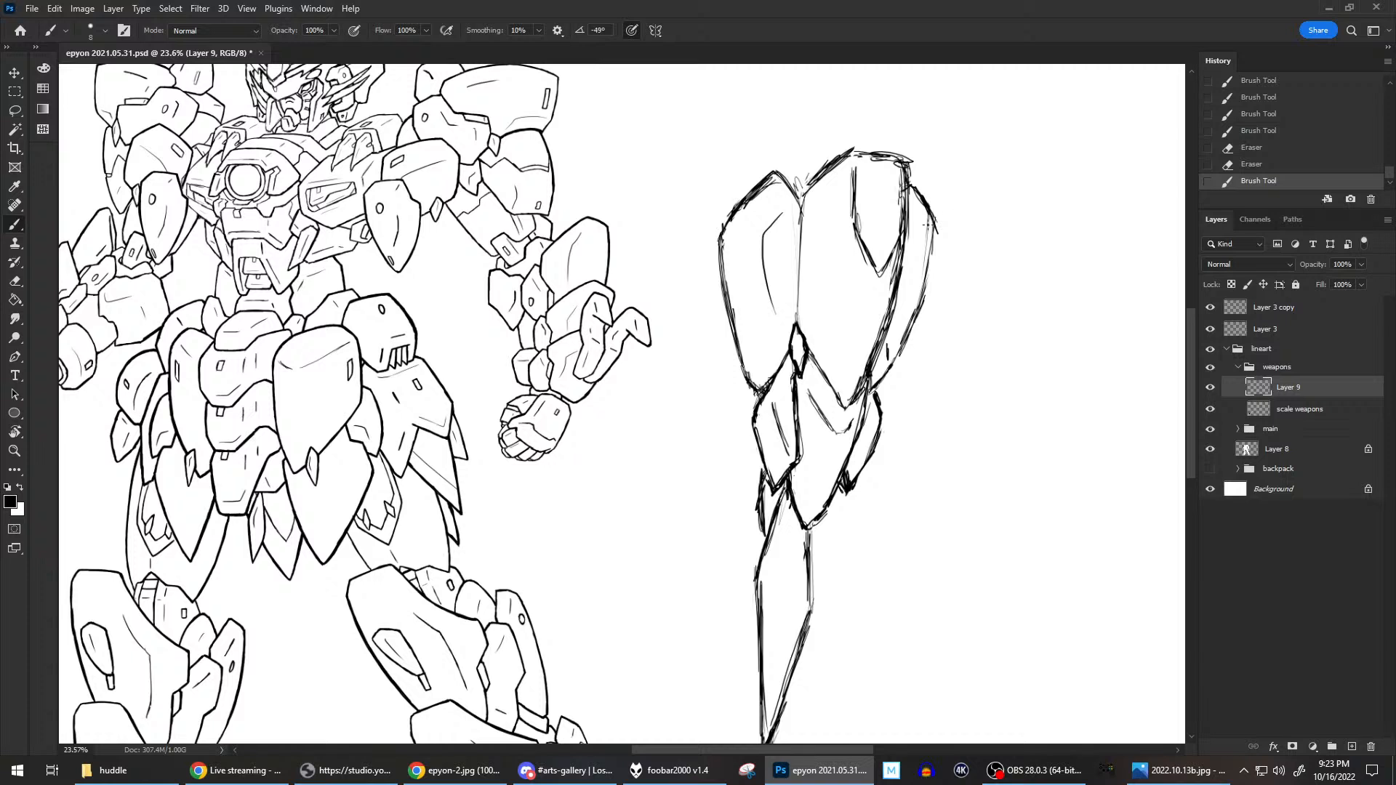
Add short detail lines near both ends of the narrow right outer plate and erase its stray marks.
mouse_move(919, 226)
left_mouse_down()
mouse_move(930, 251)
mouse_move(934, 236)
mouse_move(925, 278)
left_mouse_up()
left_click_drag(936, 227, 925, 278)
left_click_drag(931, 211, 935, 237)
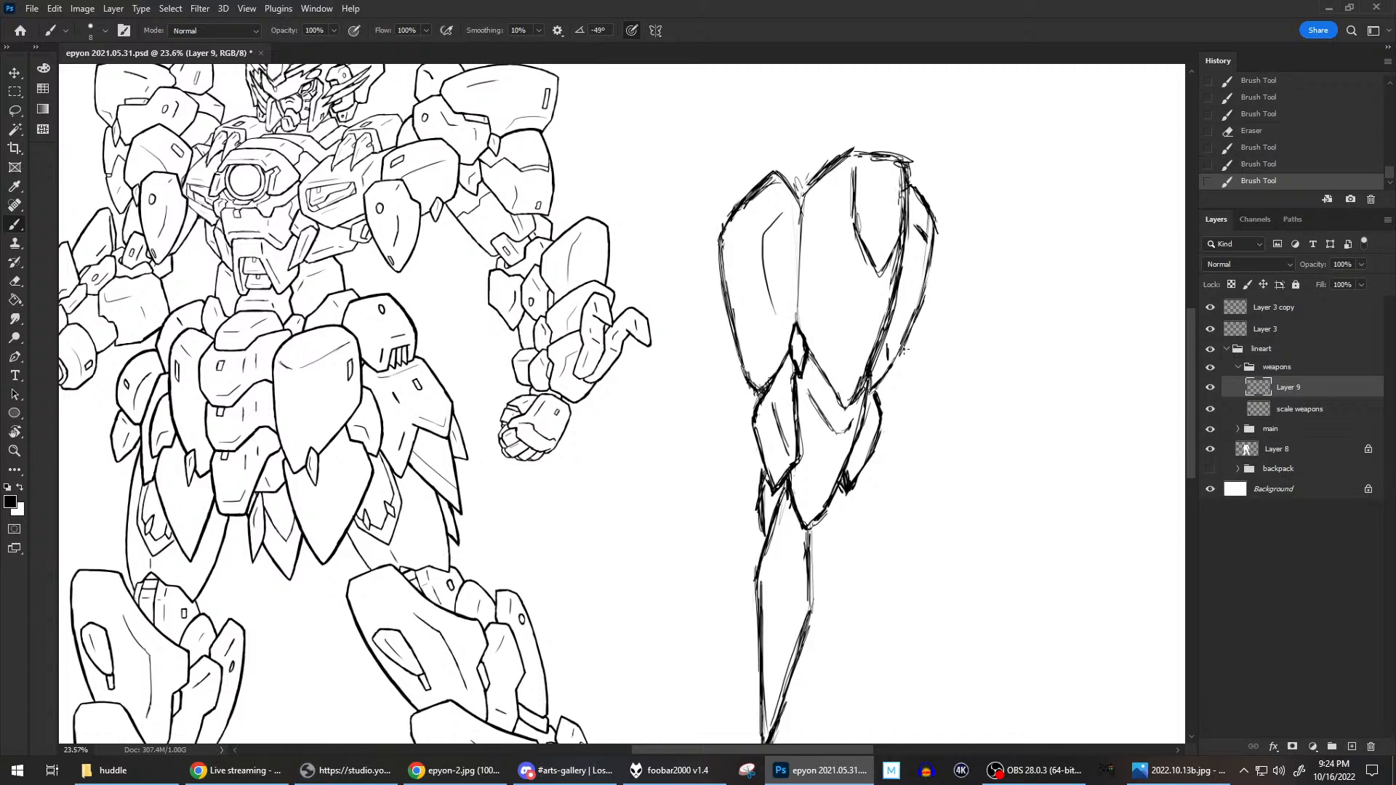
mouse_move(894, 349)
left_mouse_down()
mouse_move(883, 363)
mouse_move(893, 333)
left_mouse_up()
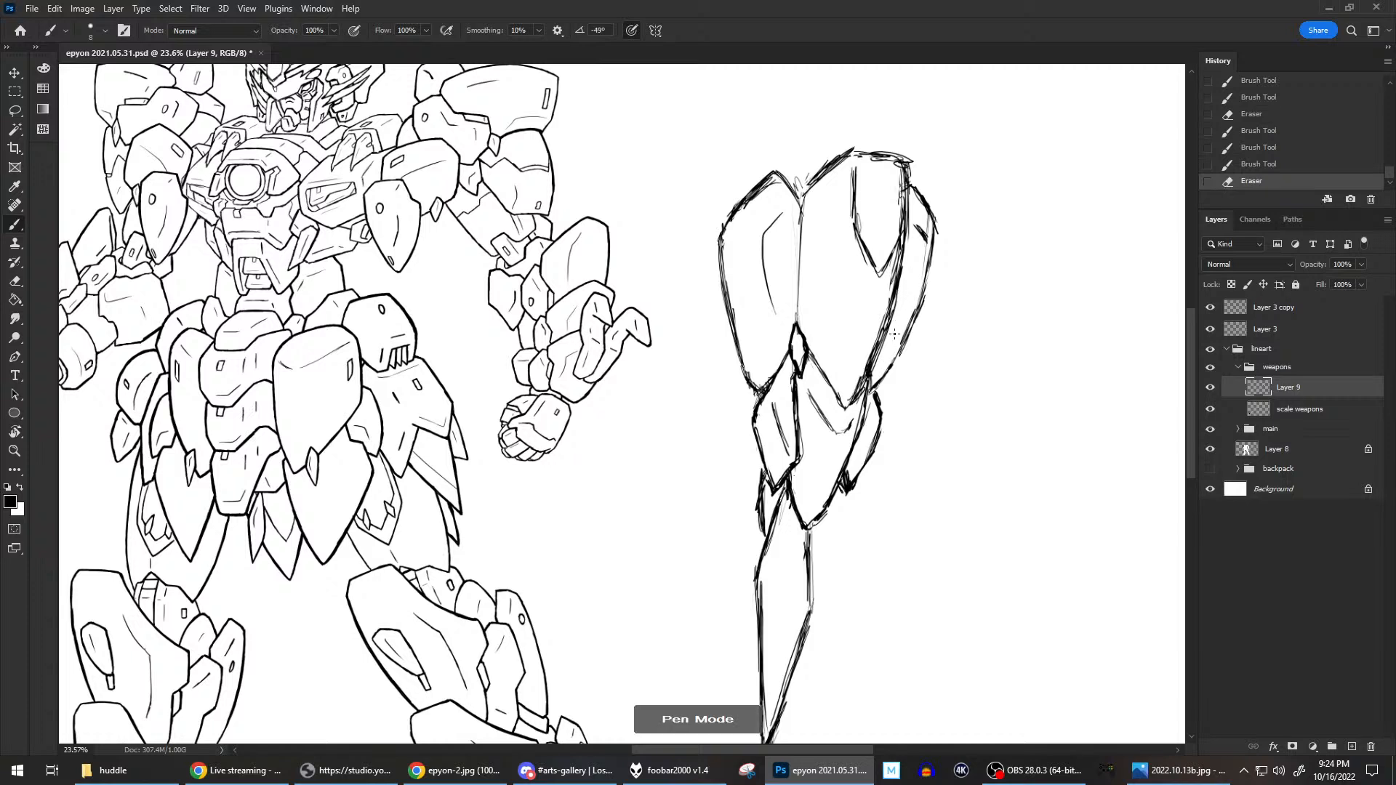
mouse_move(896, 336)
left_mouse_down()
mouse_move(909, 321)
mouse_move(900, 332)
left_mouse_up()
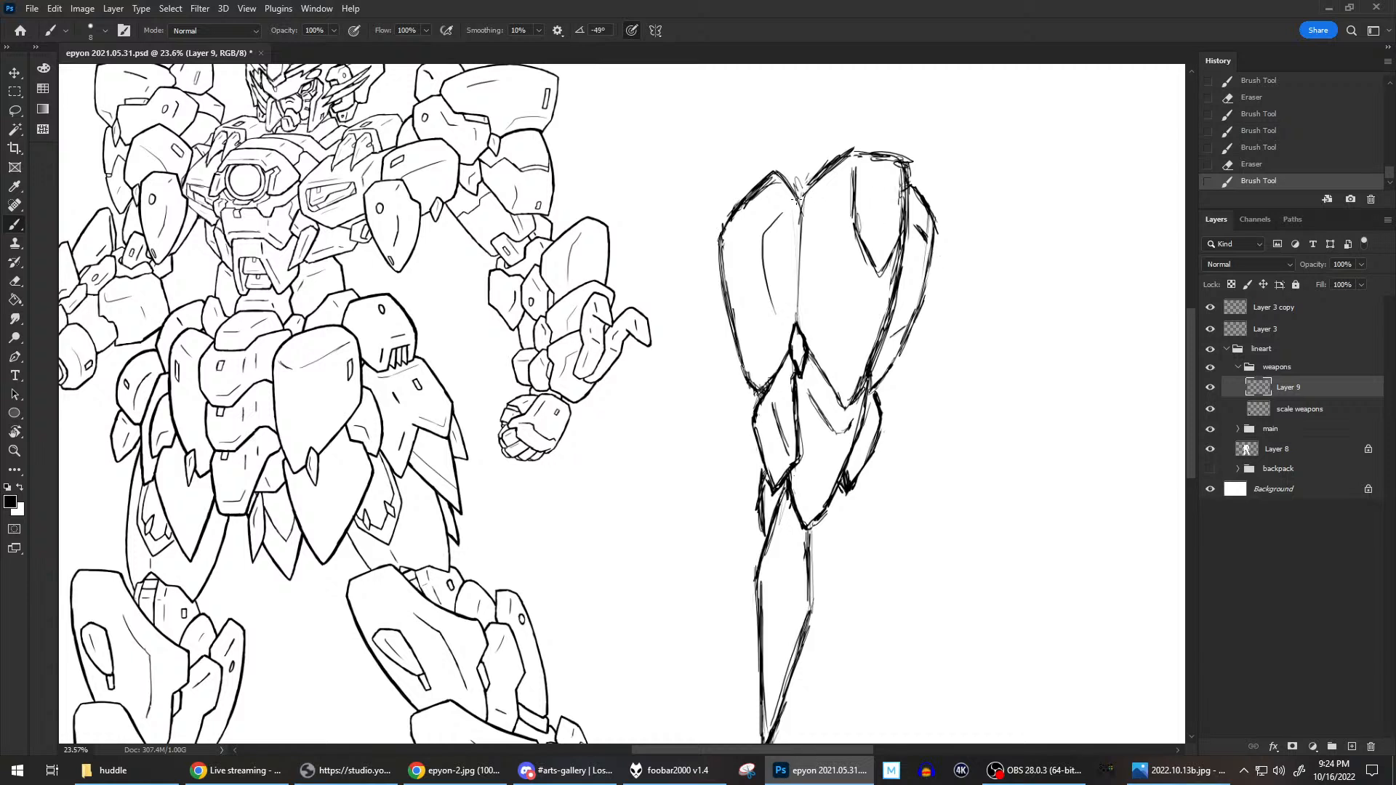
Redraw the upper left plate's inner edge as a curve, erase the old straight line, and sharpen its lower tip.
left_click_drag(805, 221, 802, 294)
left_click_drag(805, 223, 801, 276)
left_click_drag(803, 195, 798, 322)
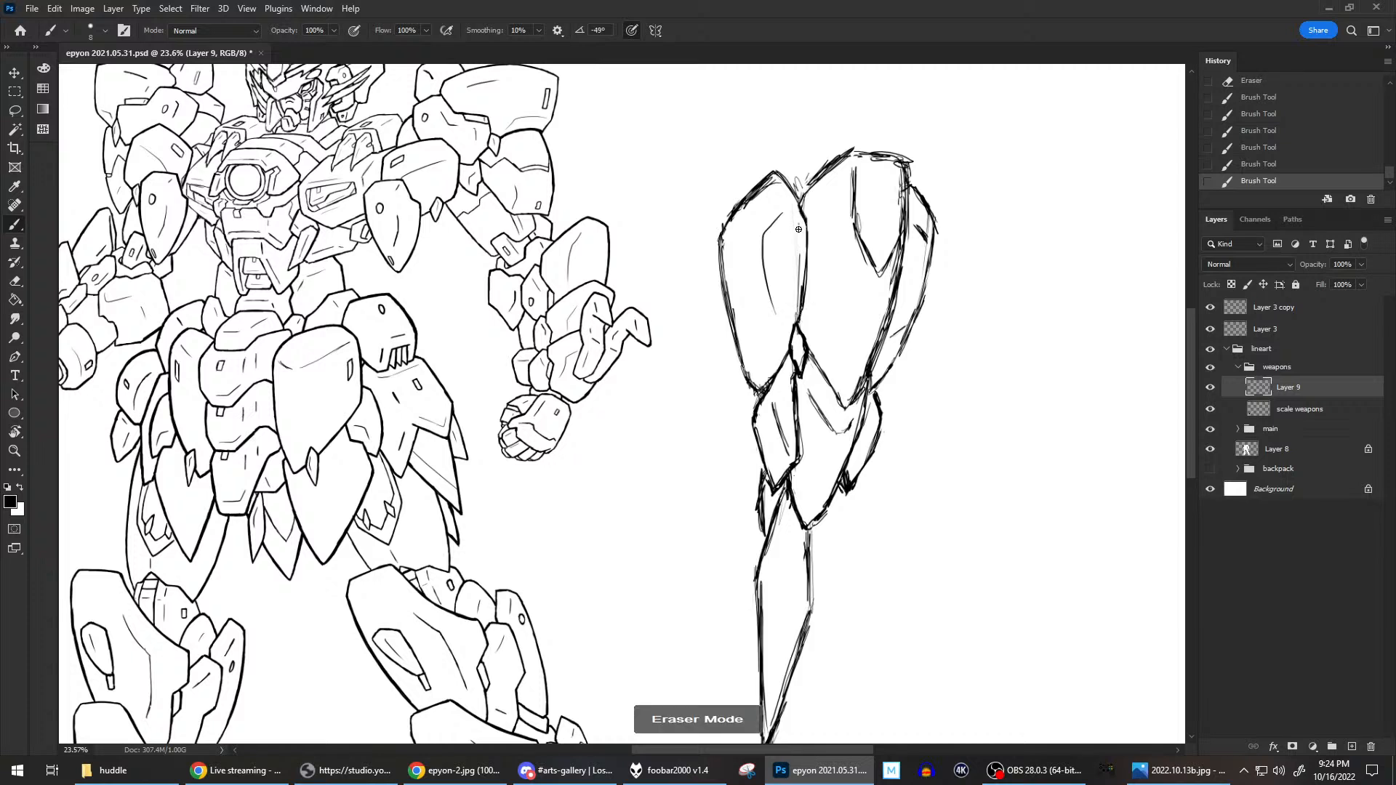
mouse_move(799, 293)
left_mouse_down()
mouse_move(798, 277)
mouse_move(794, 319)
mouse_move(801, 275)
left_mouse_up()
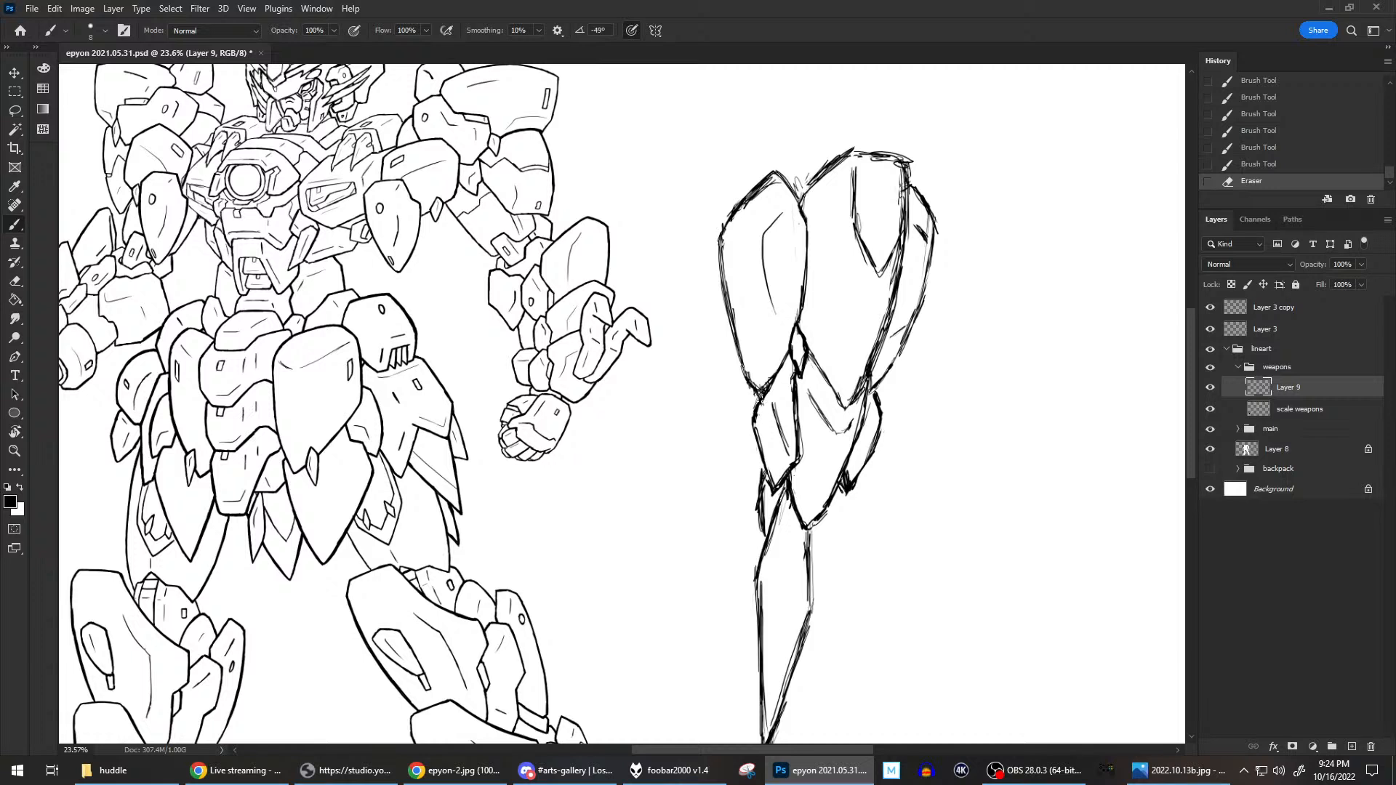
mouse_move(769, 388)
left_mouse_down()
mouse_move(771, 372)
mouse_move(761, 404)
mouse_move(749, 387)
mouse_move(761, 413)
left_mouse_up()
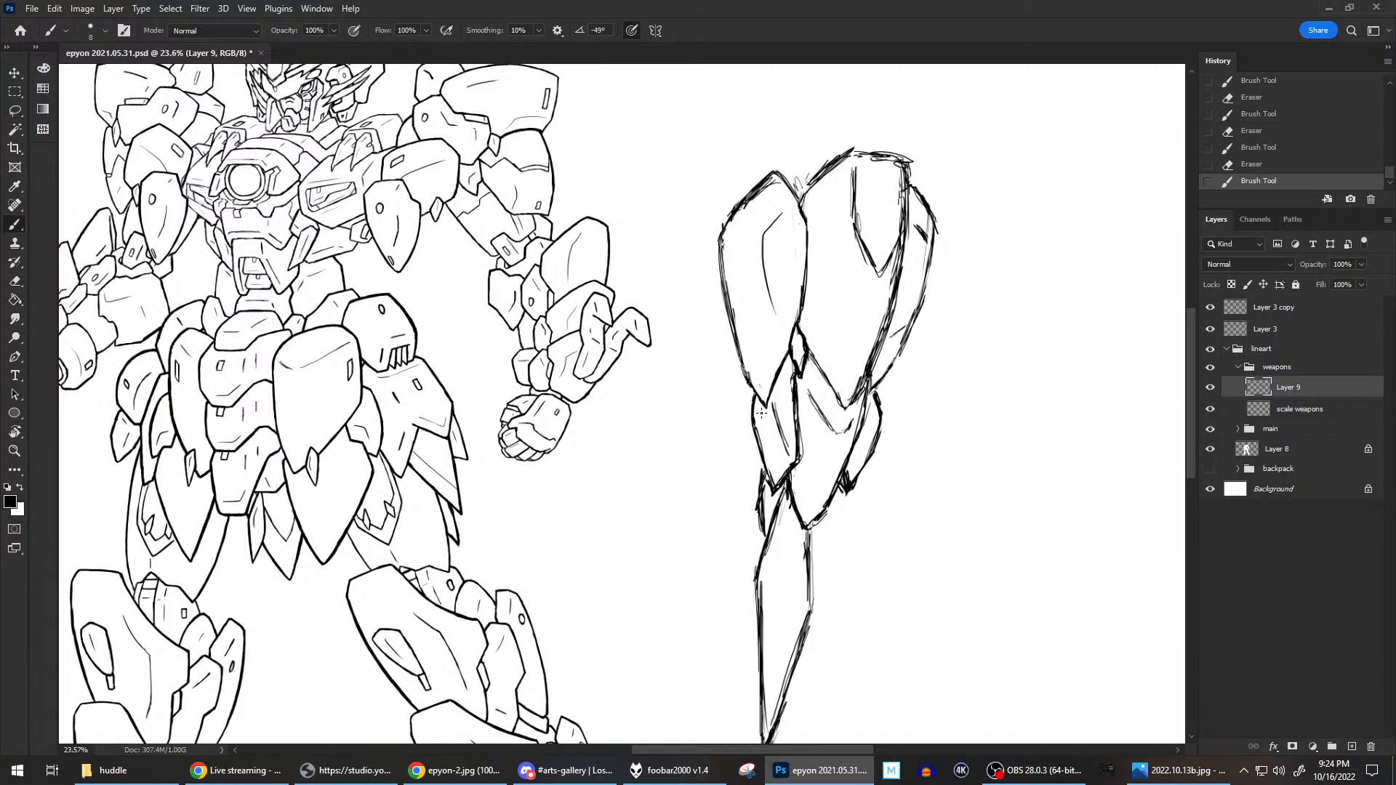
Redraw the upper left shield plate's lower tip shorter, erase the old point, and extend the top of the plate beneath it.
mouse_move(808, 352)
left_mouse_down()
mouse_move(842, 406)
mouse_move(868, 386)
left_mouse_up()
scroll(973, 295, "down", 3)
scroll(961, 352, "up", 2)
scroll(920, 462, "up", 1)
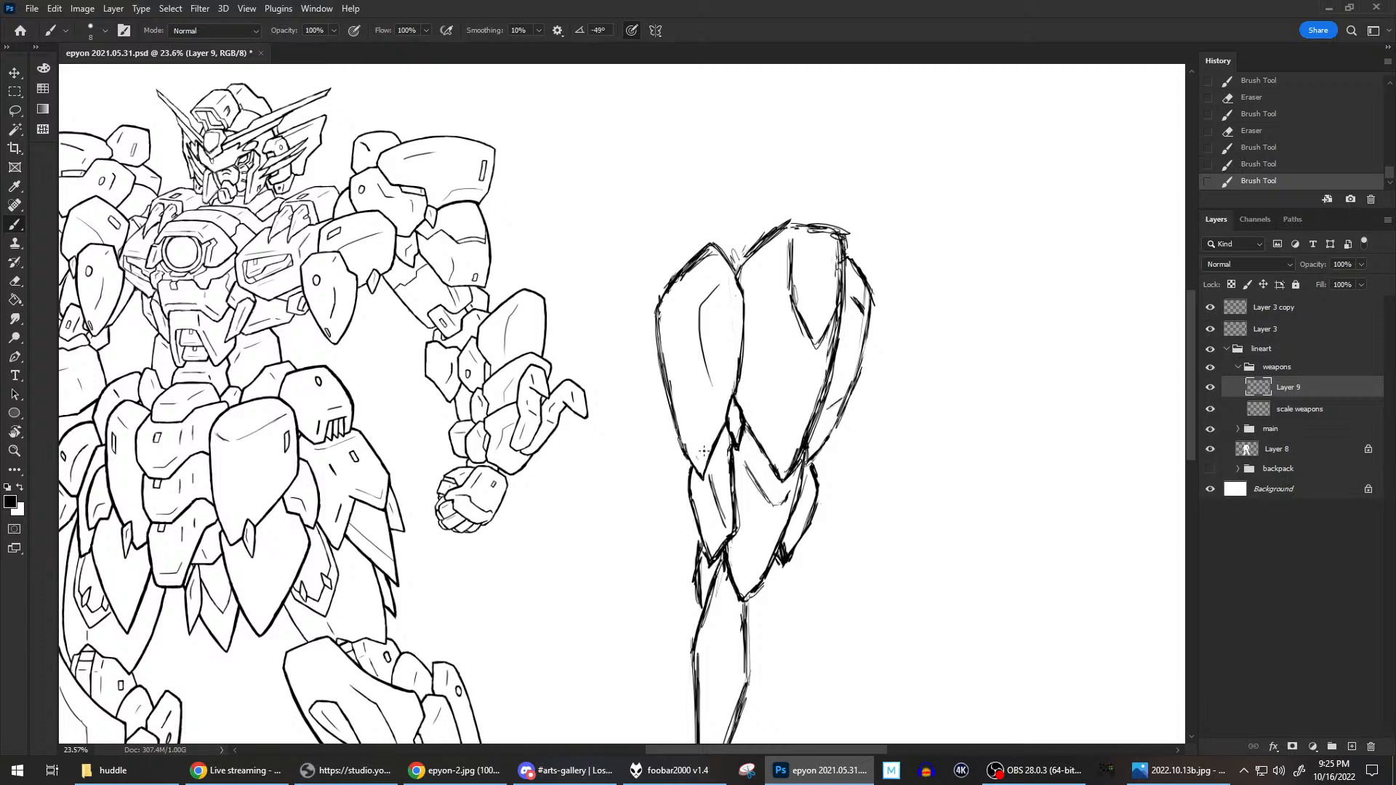
left_click_drag(706, 448, 705, 433)
left_click_drag(674, 416, 698, 452)
key("e")
mouse_move(712, 462)
left_mouse_down()
mouse_move(689, 467)
mouse_move(690, 483)
mouse_move(691, 444)
mouse_move(690, 487)
left_mouse_up()
key("b")
key("e")
key("b")
Reshape the upper outer edge of the small lower right shield plate and erase its old corner lines.
left_click_drag(818, 478, 815, 471)
key("e")
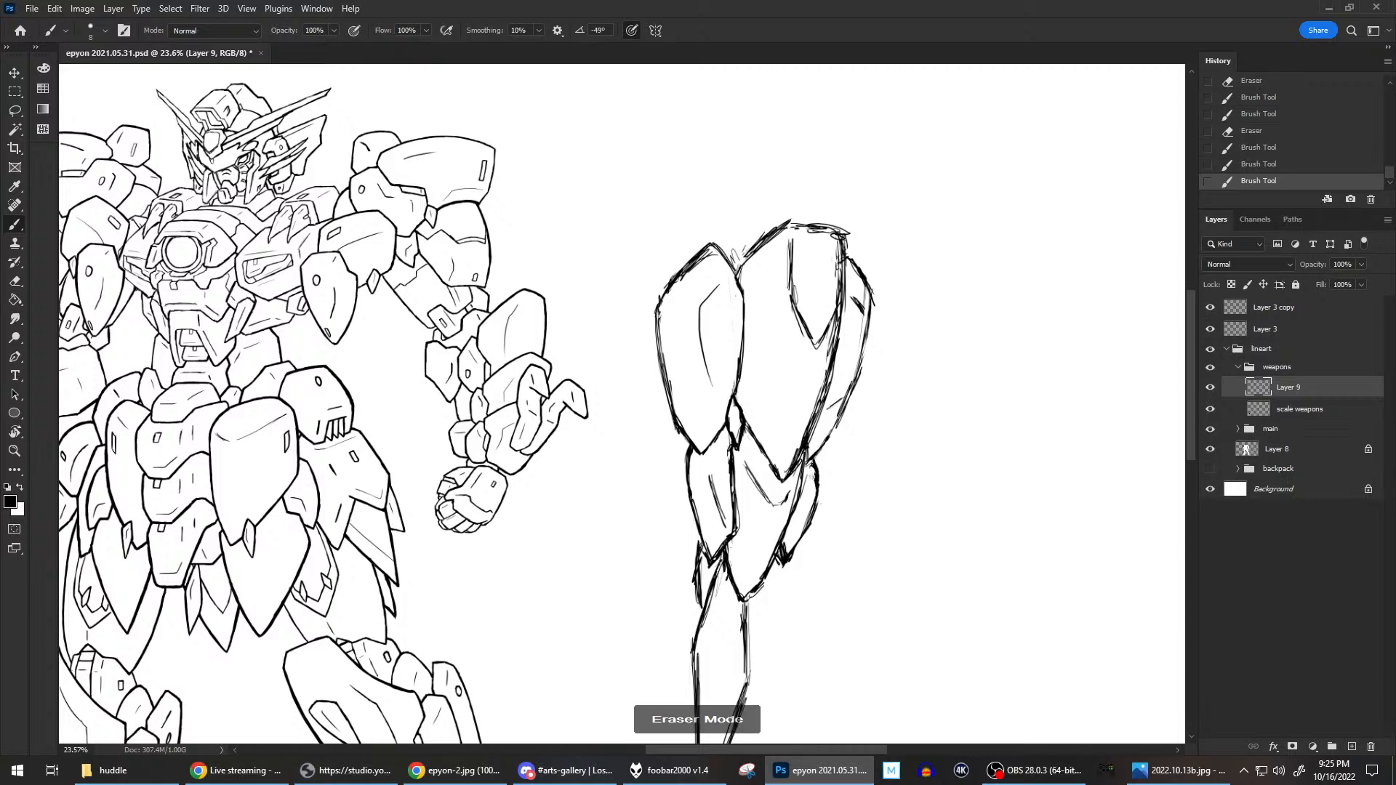
left_click_drag(812, 469, 812, 469)
left_click_drag(802, 517, 819, 464)
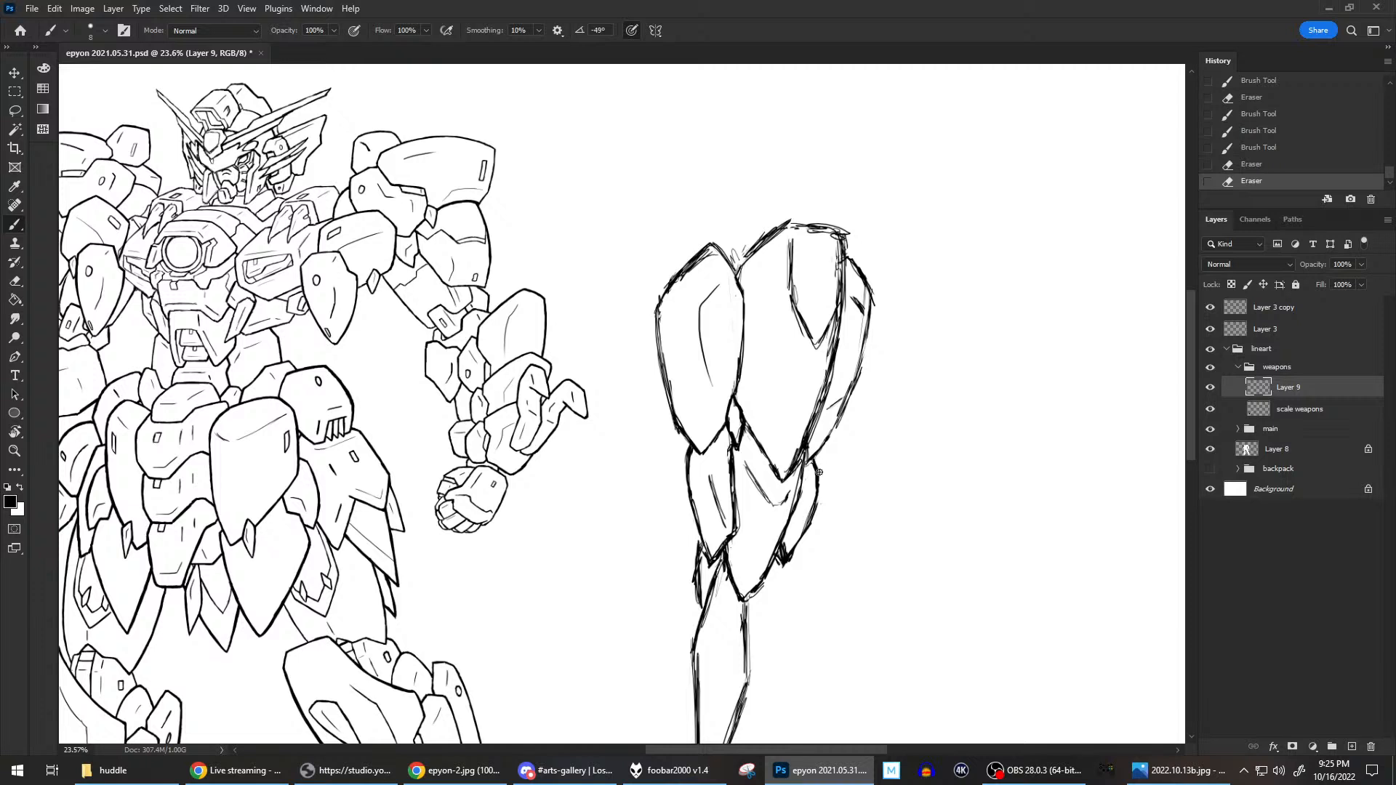
key("b")
mouse_move(821, 483)
left_mouse_down()
mouse_move(815, 471)
mouse_move(817, 503)
mouse_move(795, 530)
mouse_move(813, 506)
left_mouse_up()
key("e")
key("b")
scroll(896, 304, "down", 2)
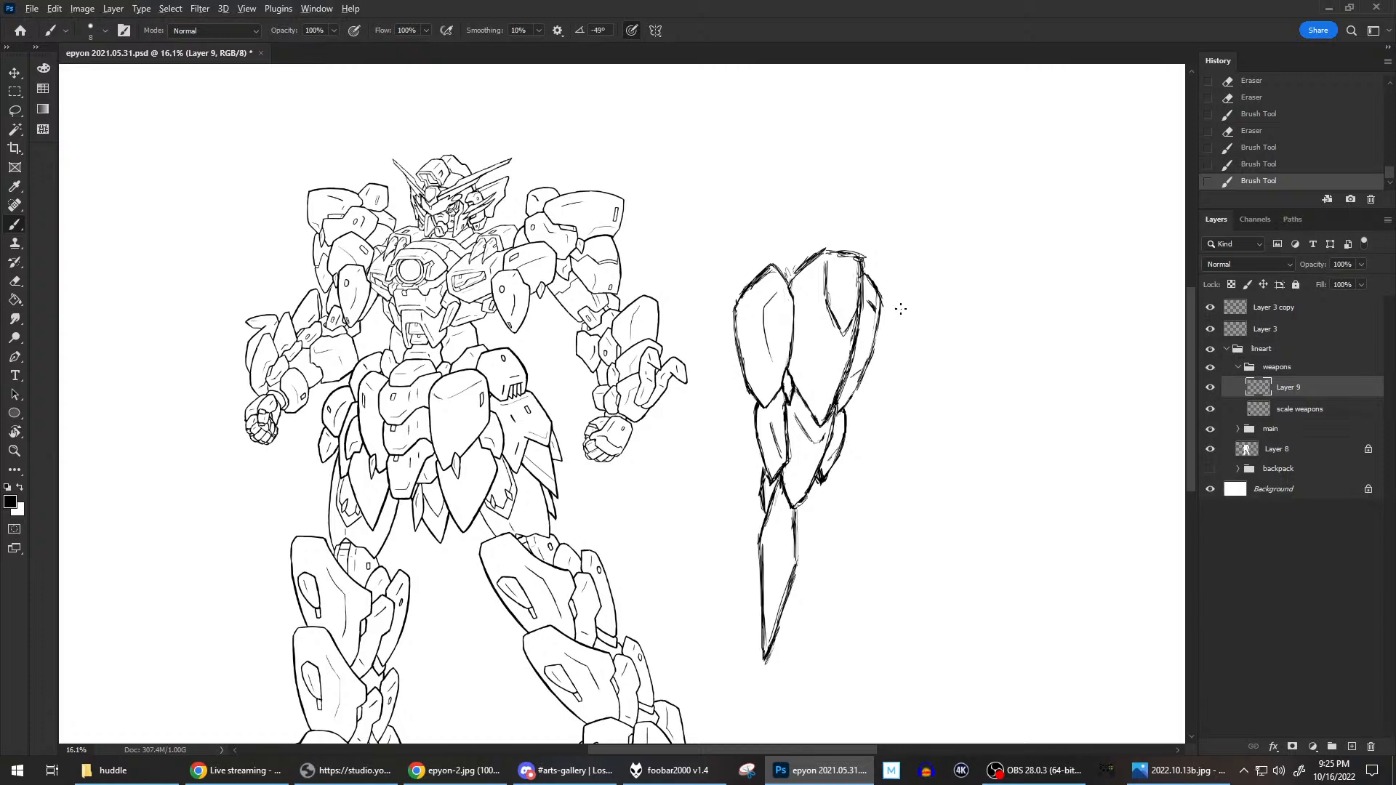
scroll(913, 350, "down", 1)
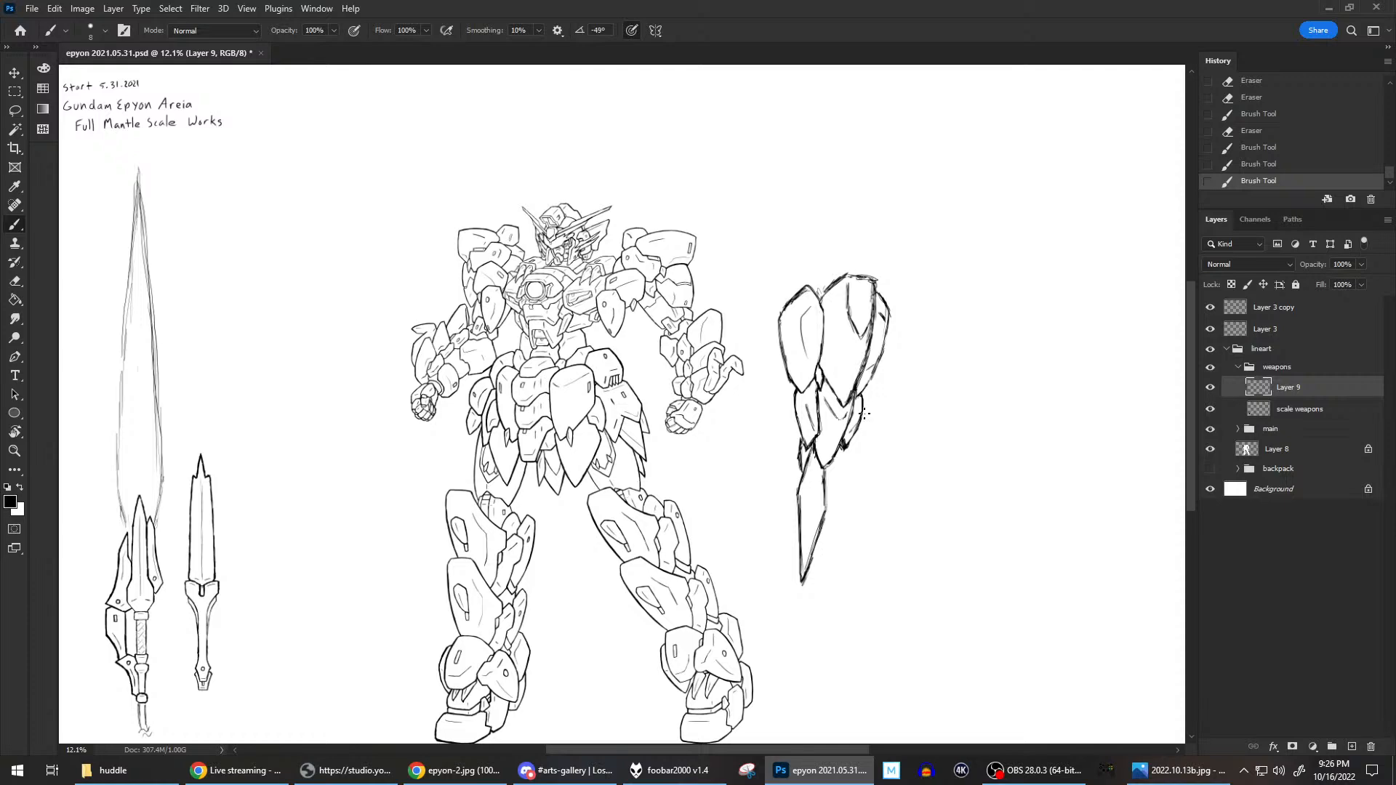
Erase the lower left shield plate's inner edge and redraw it farther outward, meeting the inner line of the middle plate.
scroll(864, 412, "up", 2)
scroll(864, 414, "up", 1)
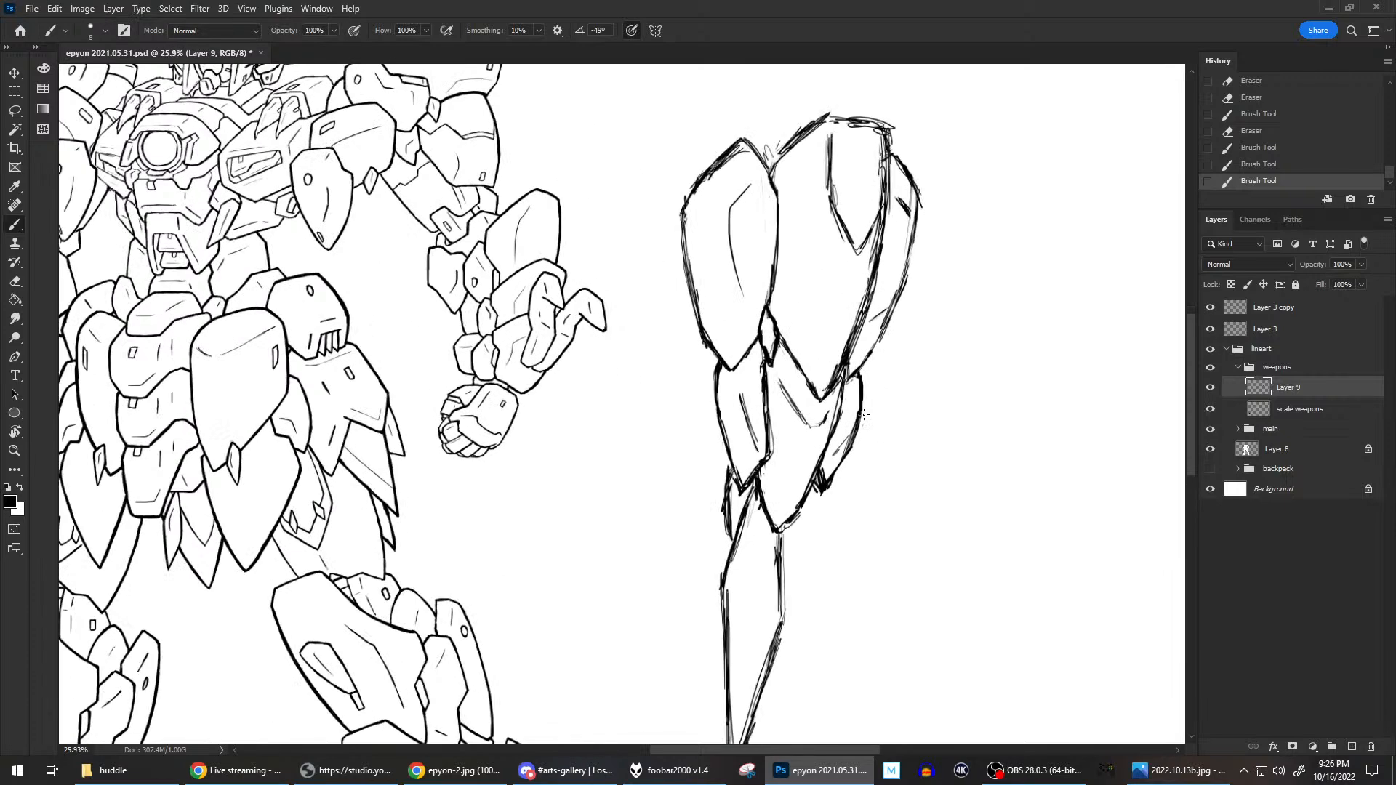
key("e")
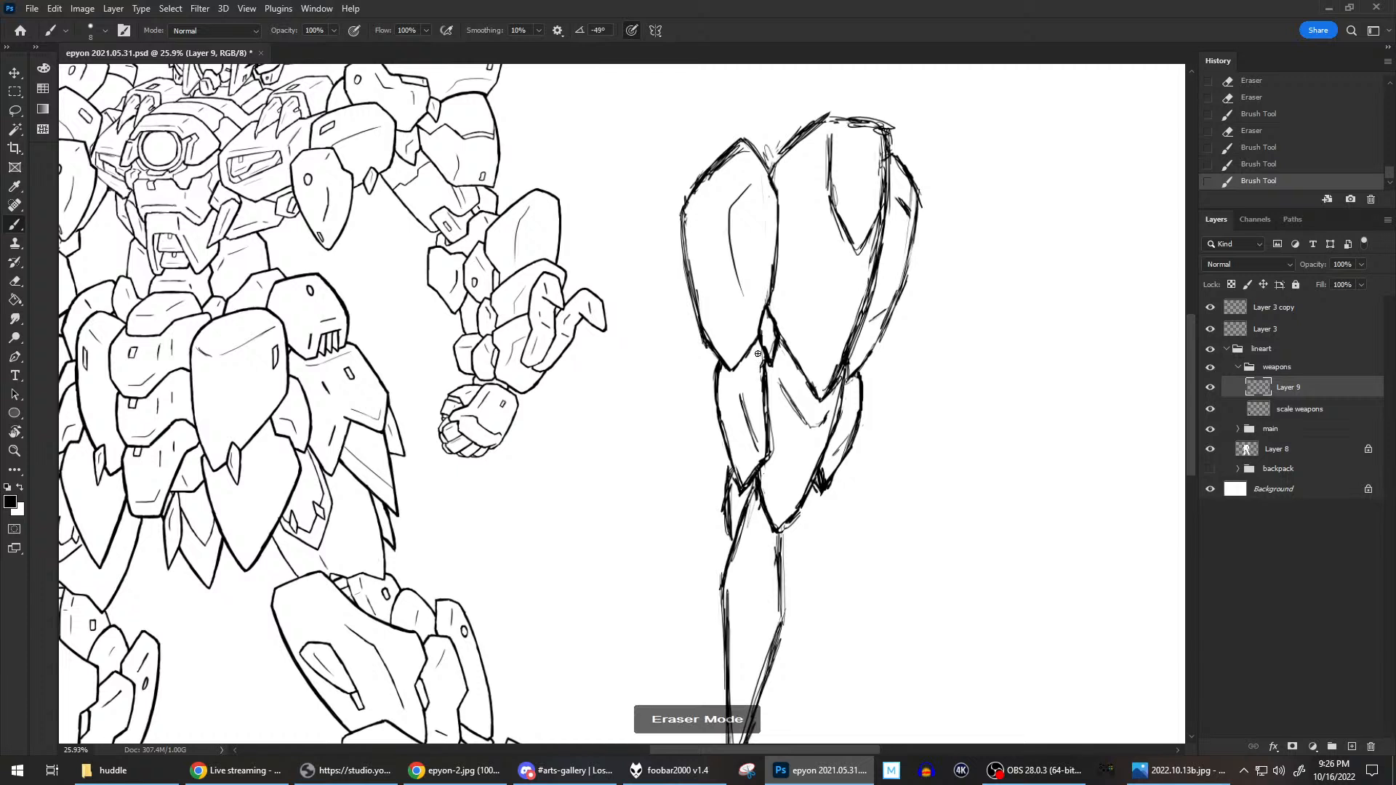
left_click_drag(759, 358, 767, 430)
key("b")
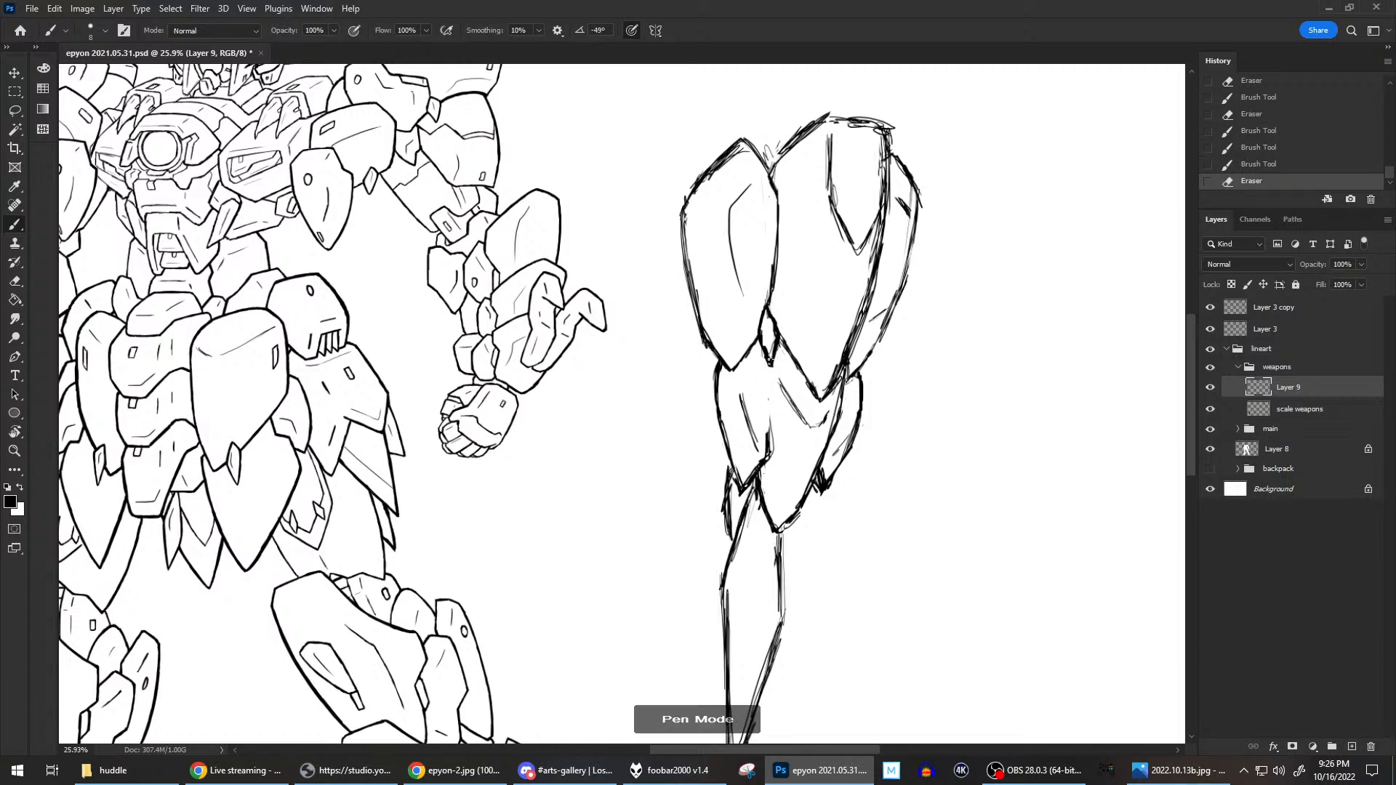
mouse_move(771, 366)
left_mouse_down()
mouse_move(769, 453)
mouse_move(769, 413)
mouse_move(765, 445)
left_mouse_up()
key("e")
key("b")
mouse_move(781, 377)
left_mouse_down()
mouse_move(812, 423)
mouse_move(830, 411)
left_mouse_up()
key("e")
key("b")
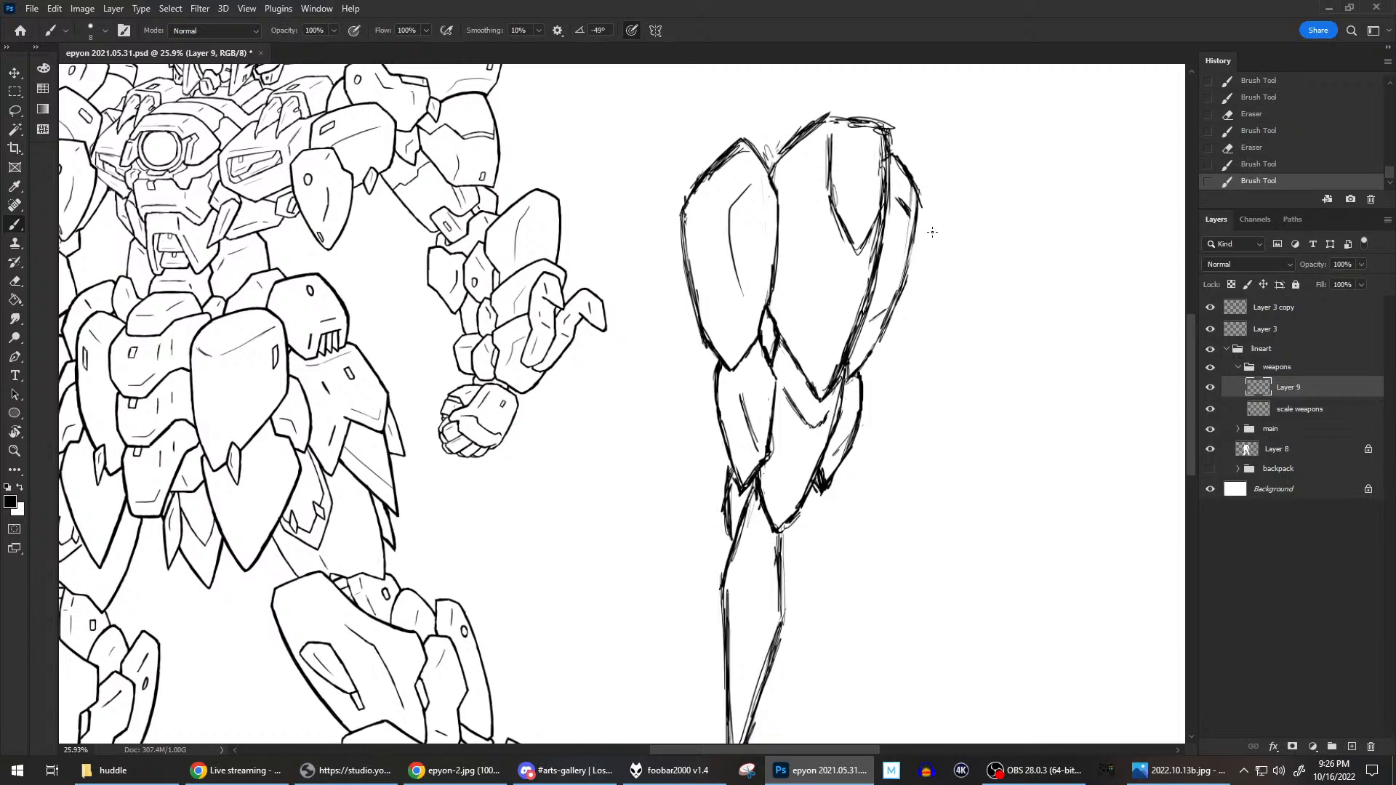
left_click_drag(775, 376, 776, 386)
Show the backpack group and move the Layer 9 shield sketch to the empty space beyond the right wing.
scroll(970, 280, "down", 2)
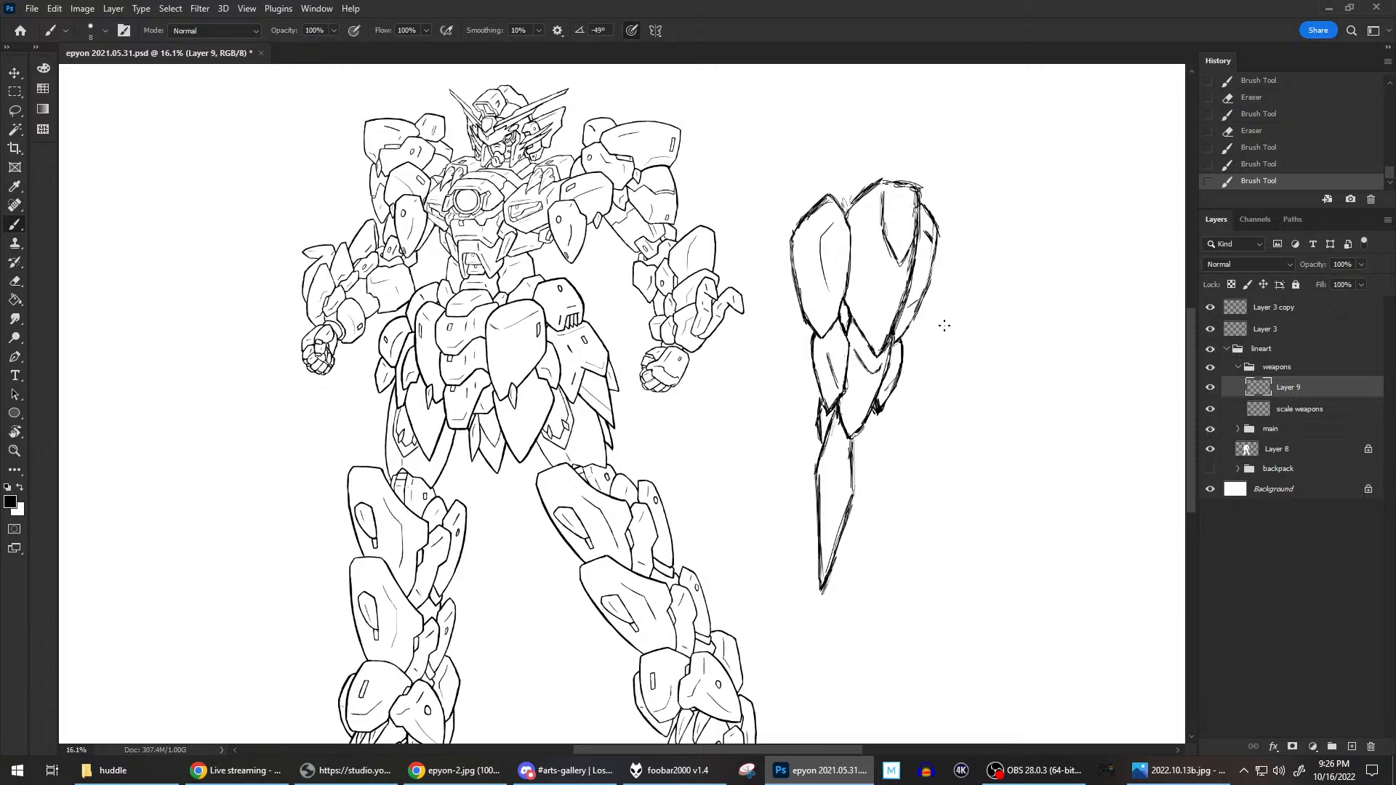
scroll(945, 325, "down", 2)
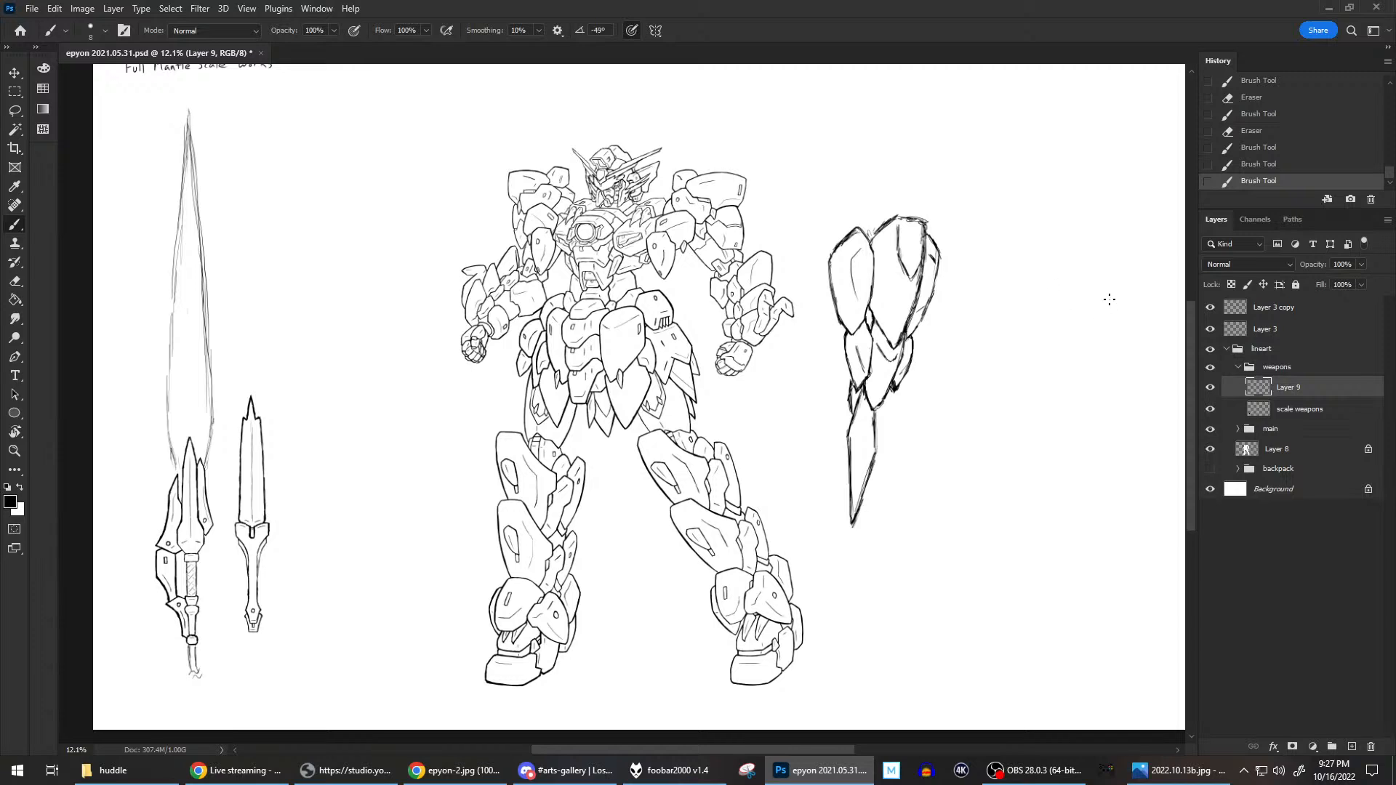
left_click(1210, 468)
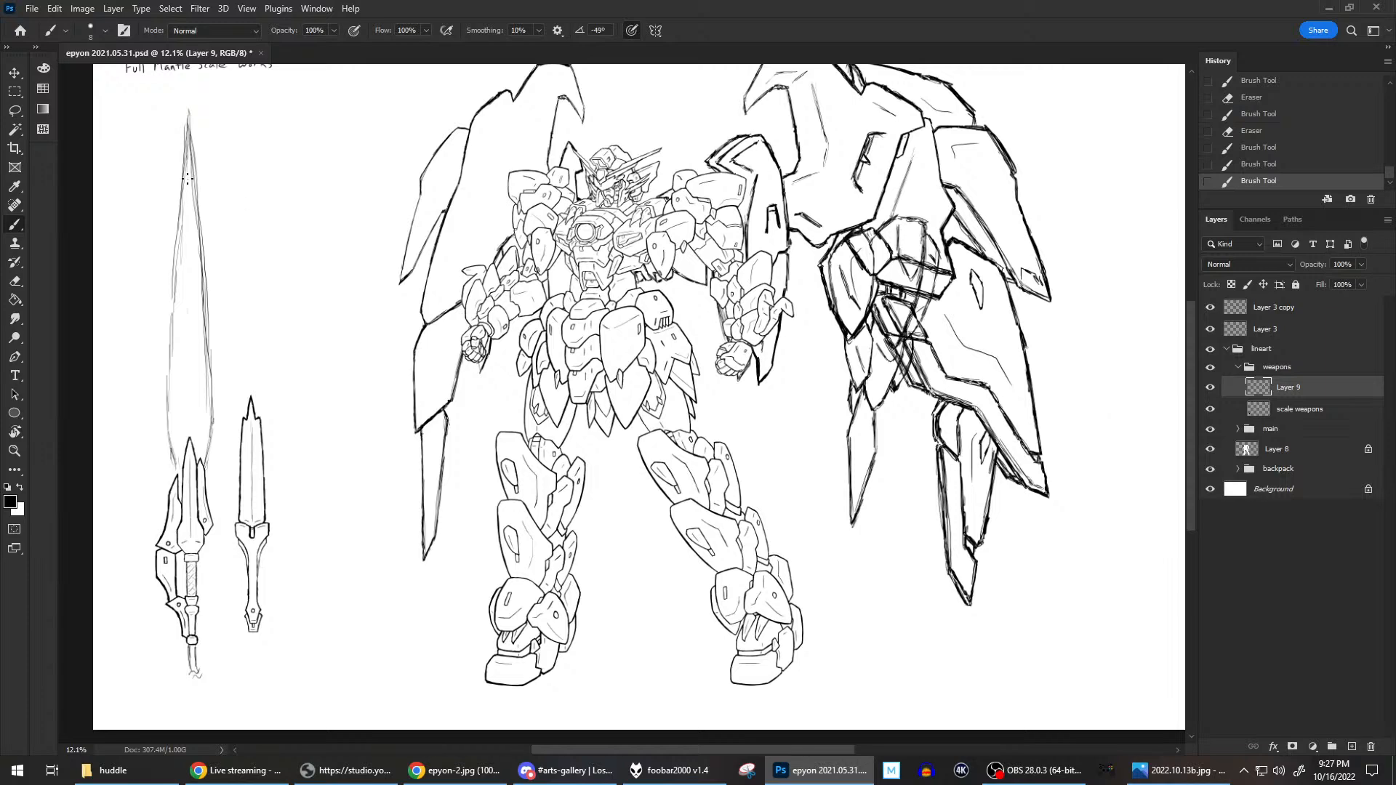
scroll(174, 178, "down", 2)
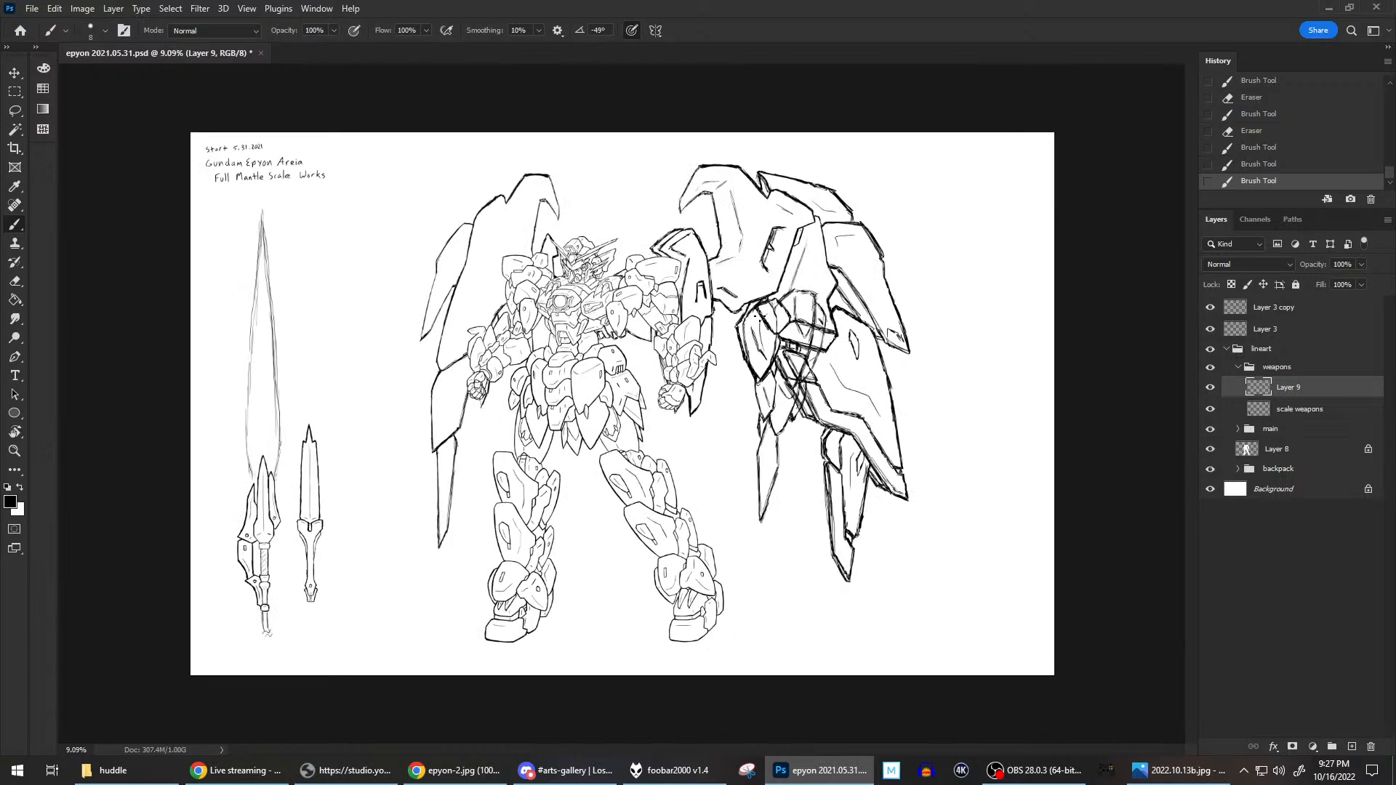
left_click(13, 75)
mouse_move(800, 323)
left_mouse_down()
mouse_move(986, 287)
mouse_move(990, 329)
left_mouse_up()
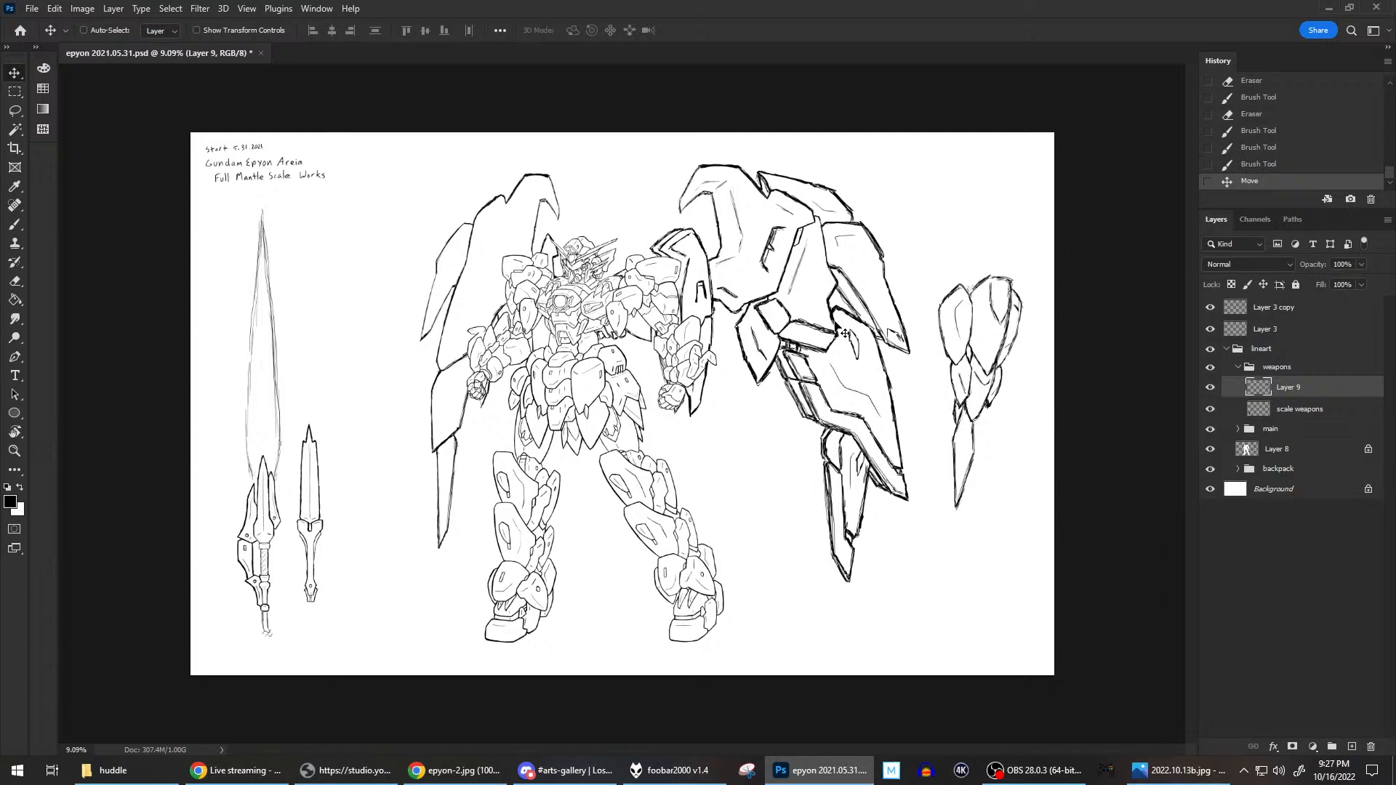
Duplicate the scale weapons layer, name the copy "areia weapons", and hide the original layer.
left_click(1314, 411)
right_click(1315, 411)
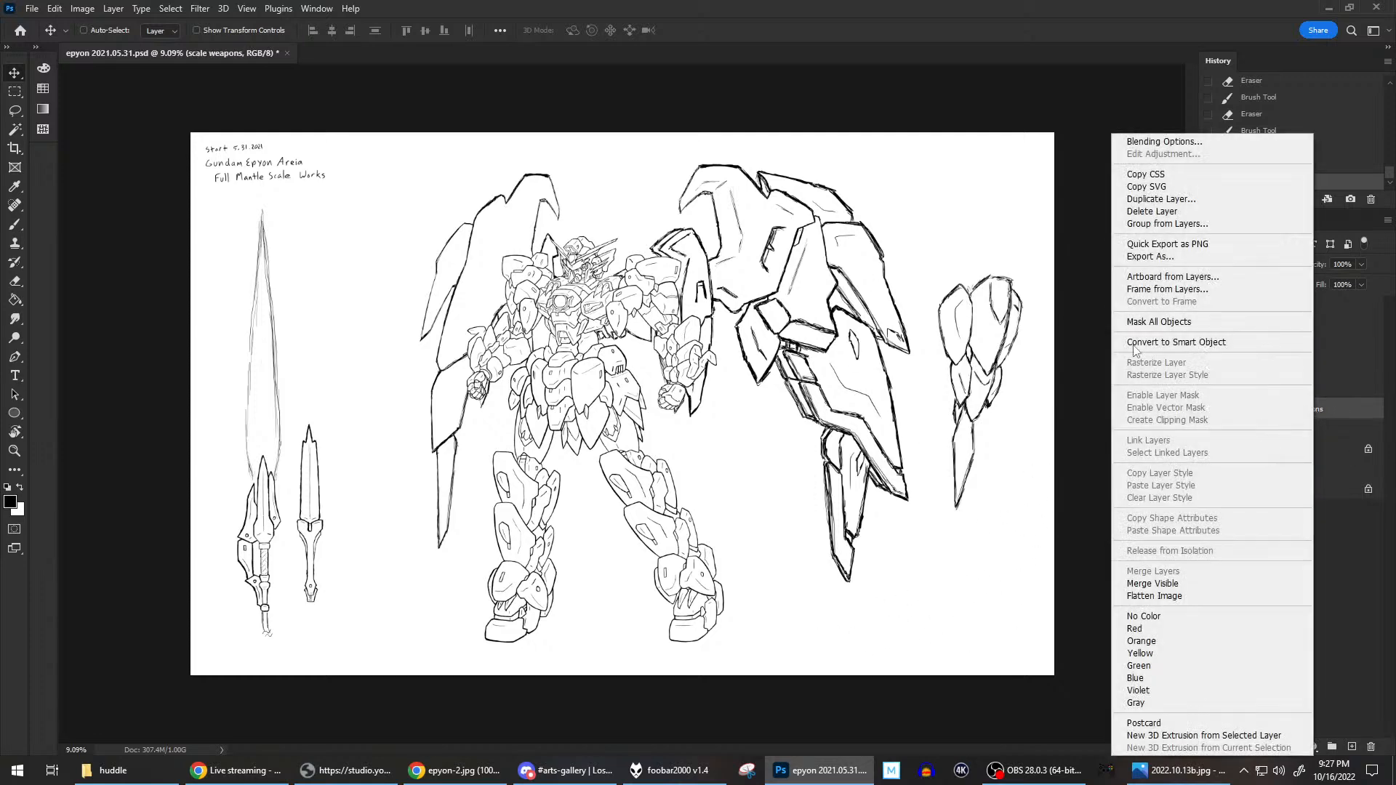
left_click(1159, 198)
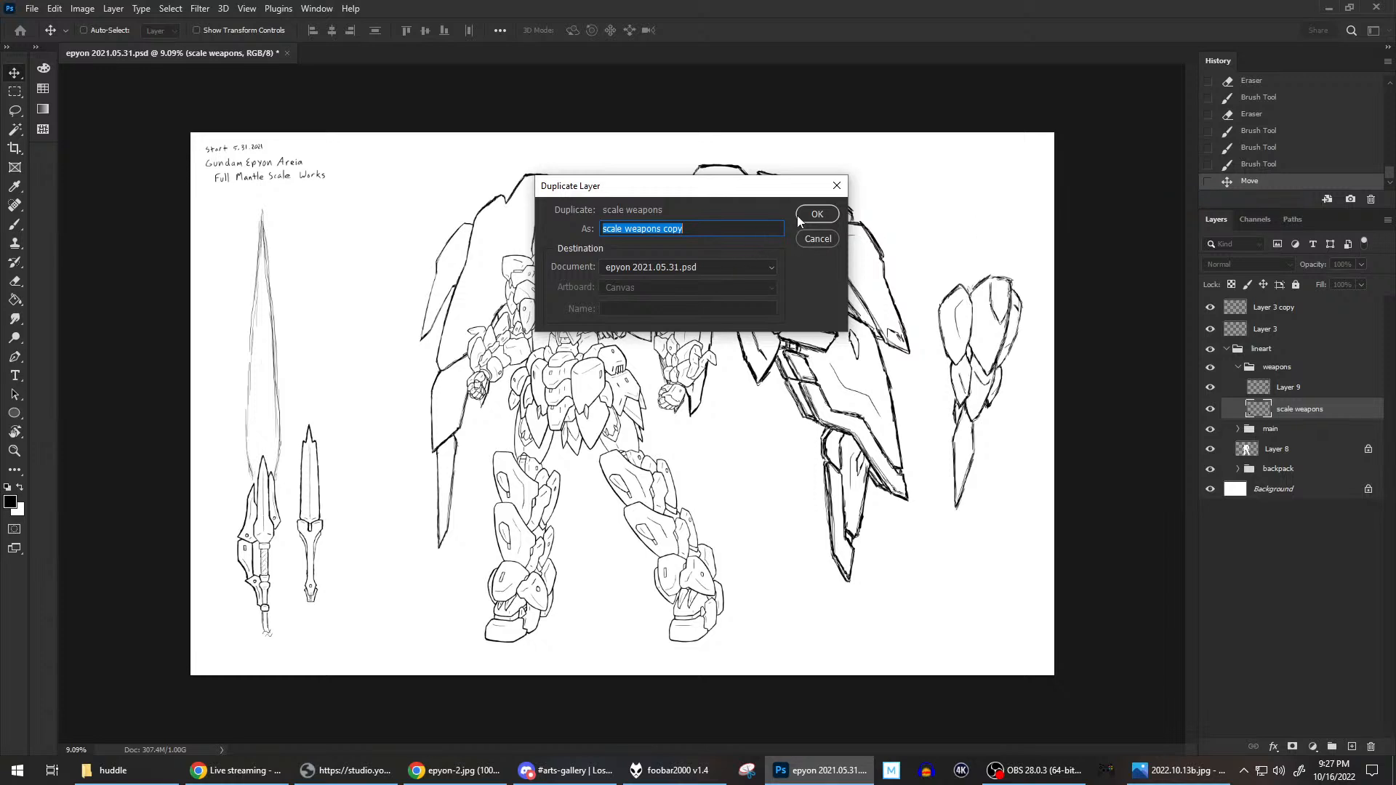
left_click(814, 215)
double_click(1292, 409)
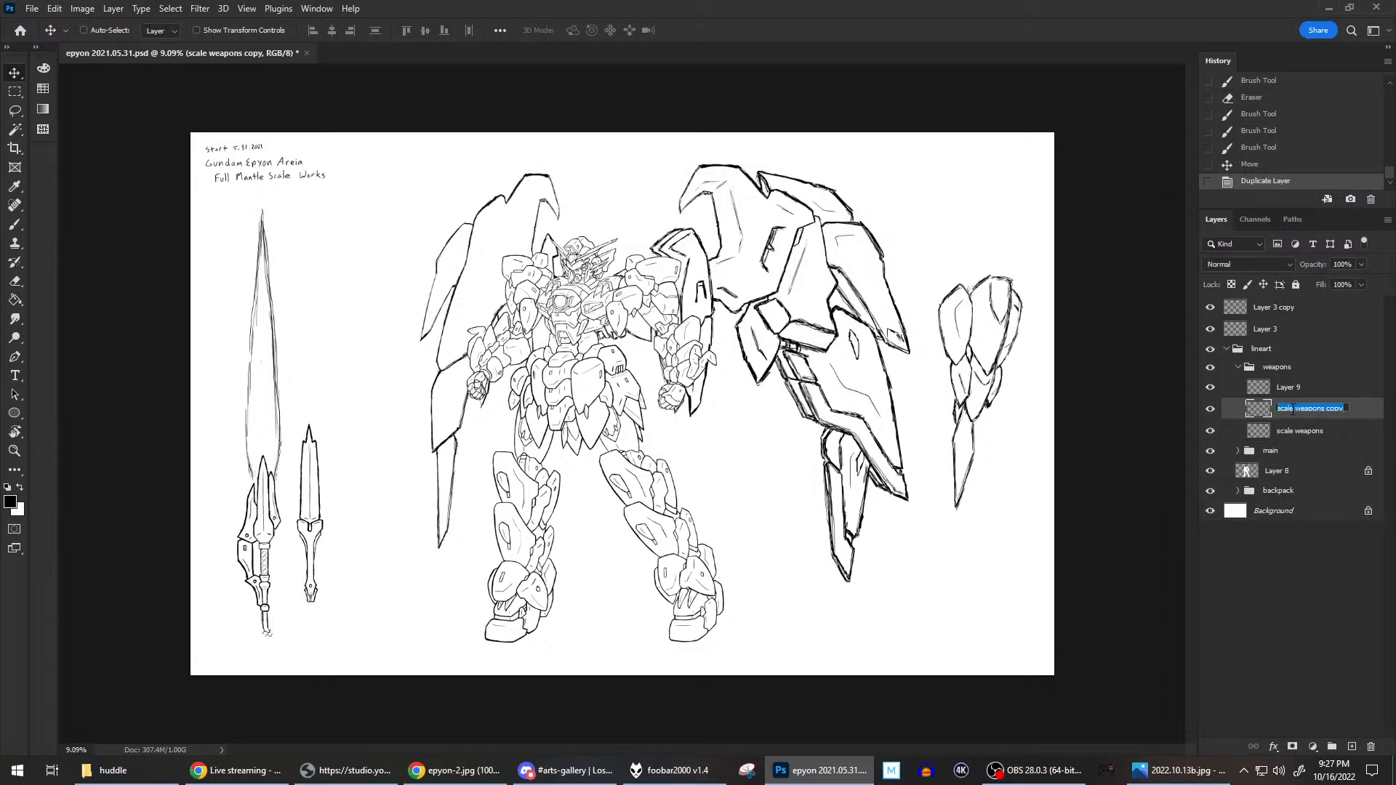
type("areia weapons")
key("Return")
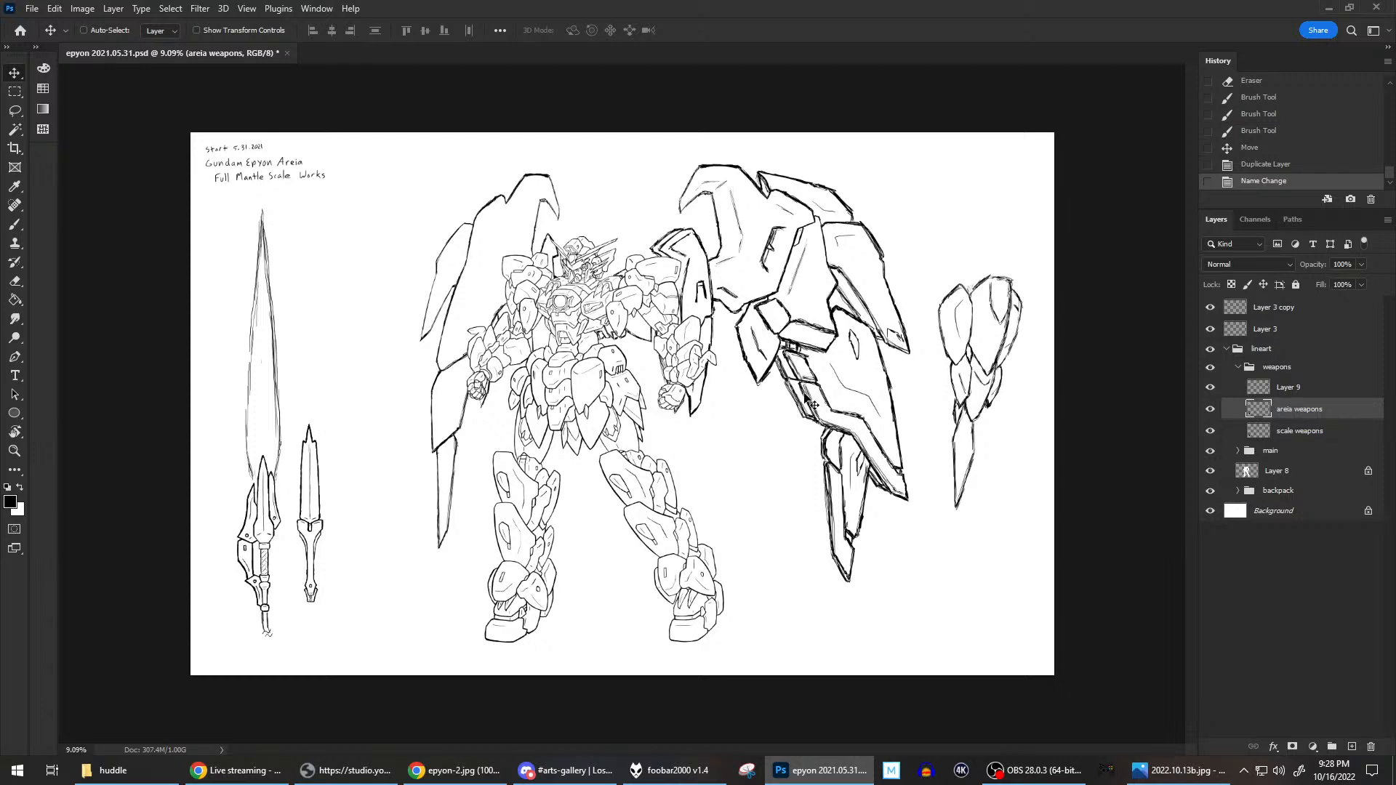
left_click(1210, 431)
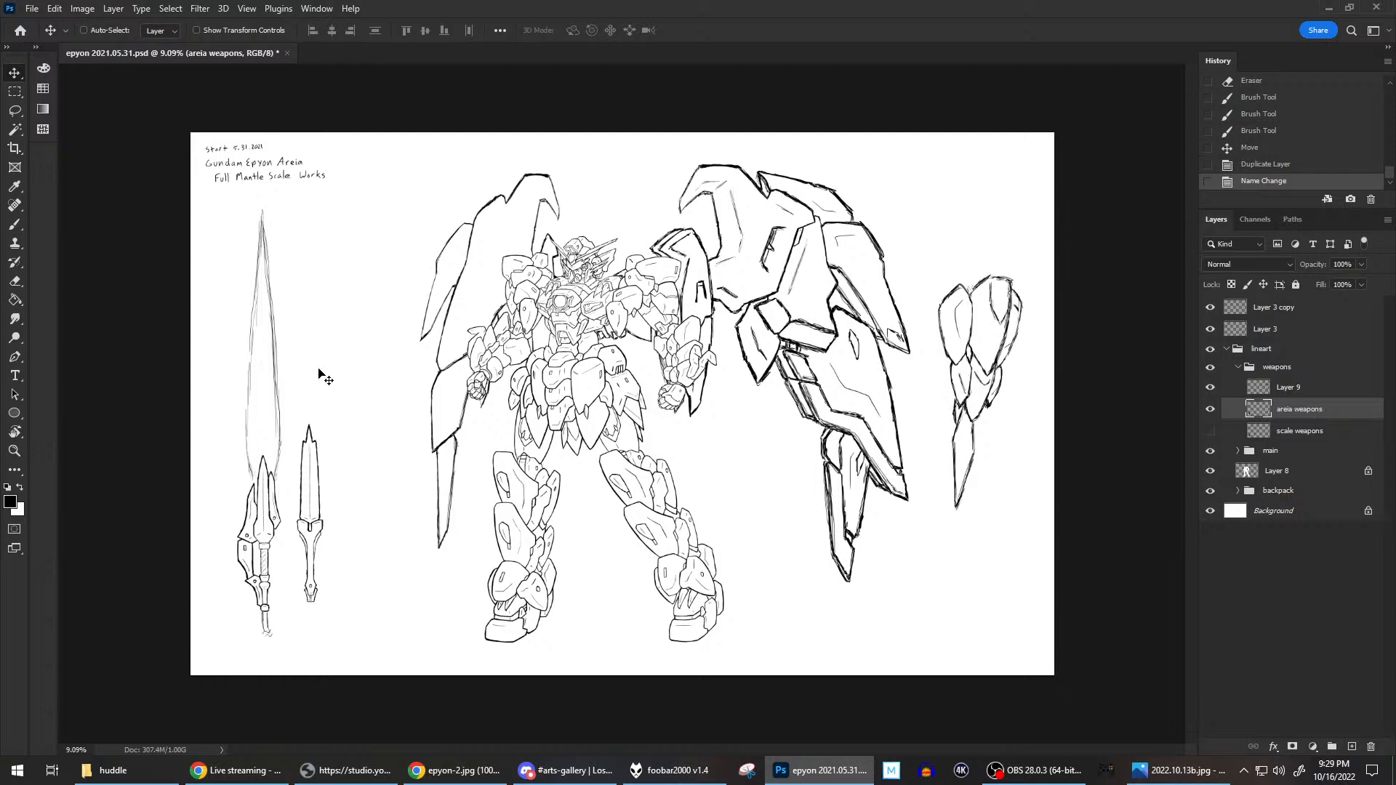
Erase the side blades and the handle guard plates around the left sword on the areia weapons layer.
left_click(15, 226)
scroll(403, 522, "up", 8)
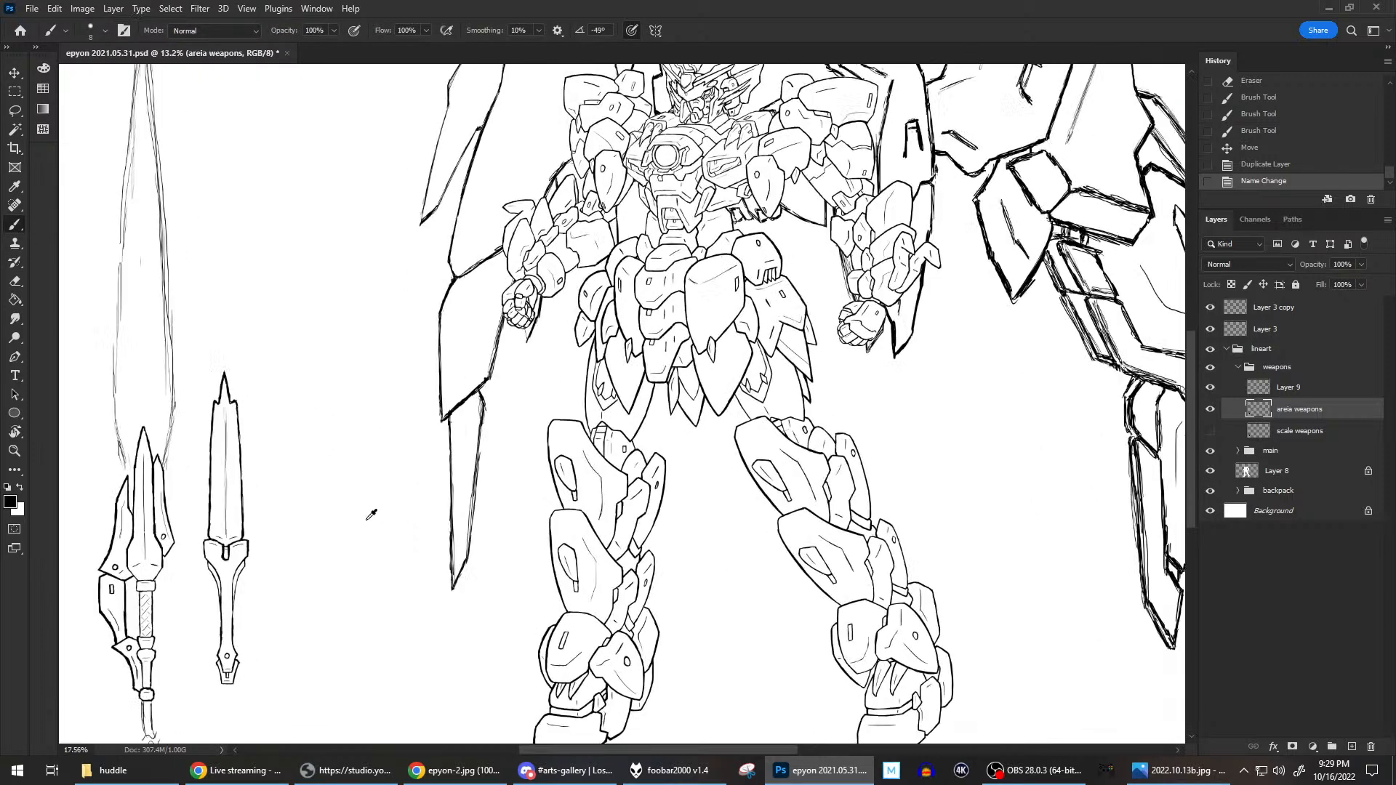
left_click_drag(408, 483, 663, 413)
scroll(546, 514, "up", 1)
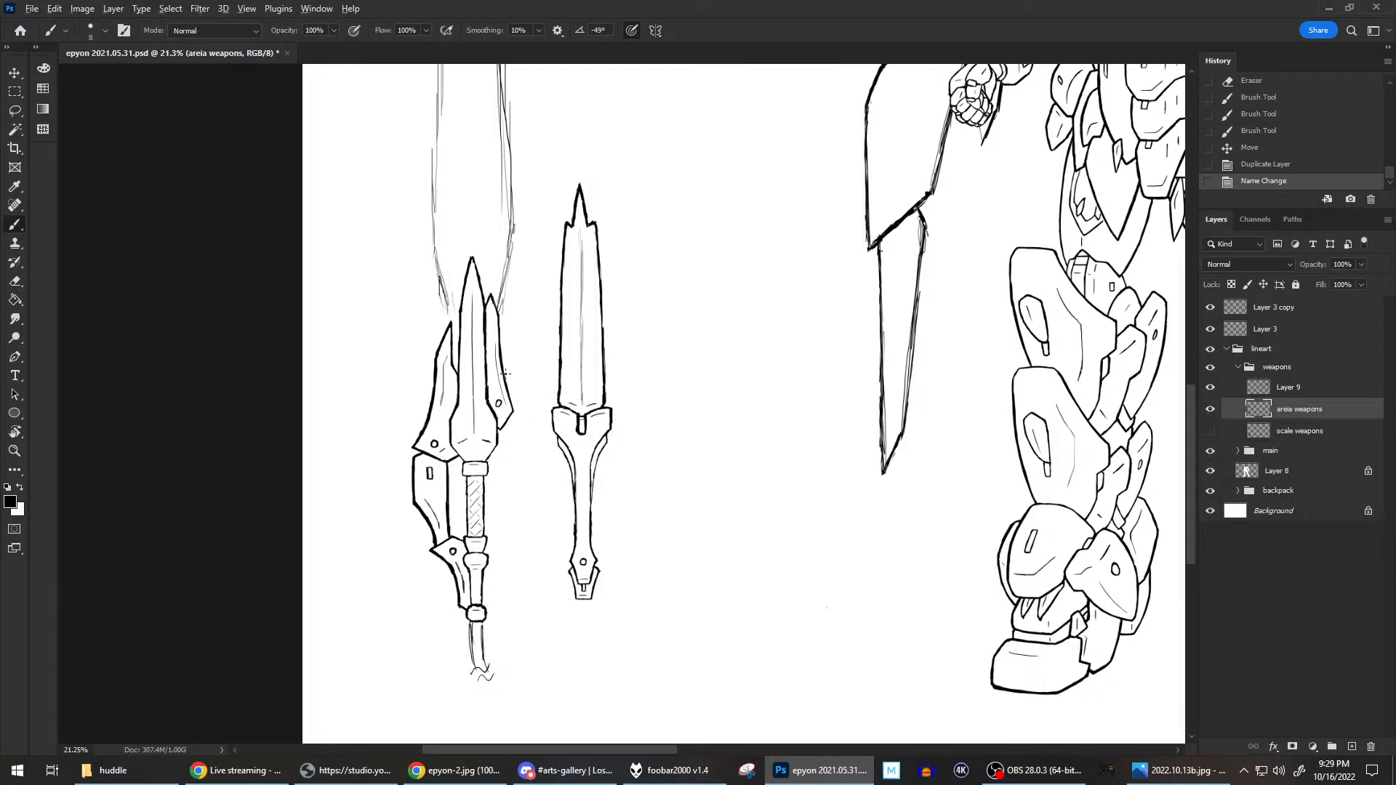
scroll(506, 373, "up", 1)
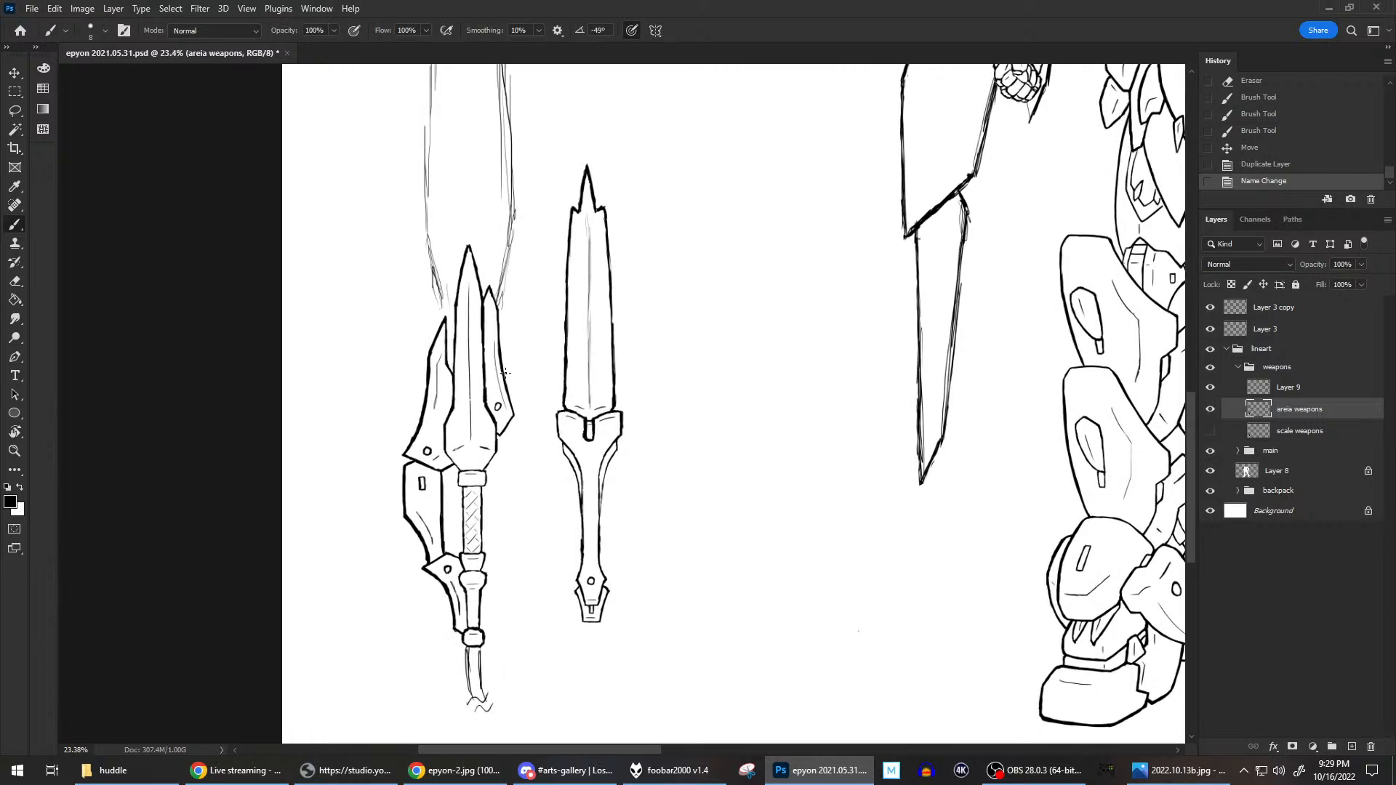
key("e")
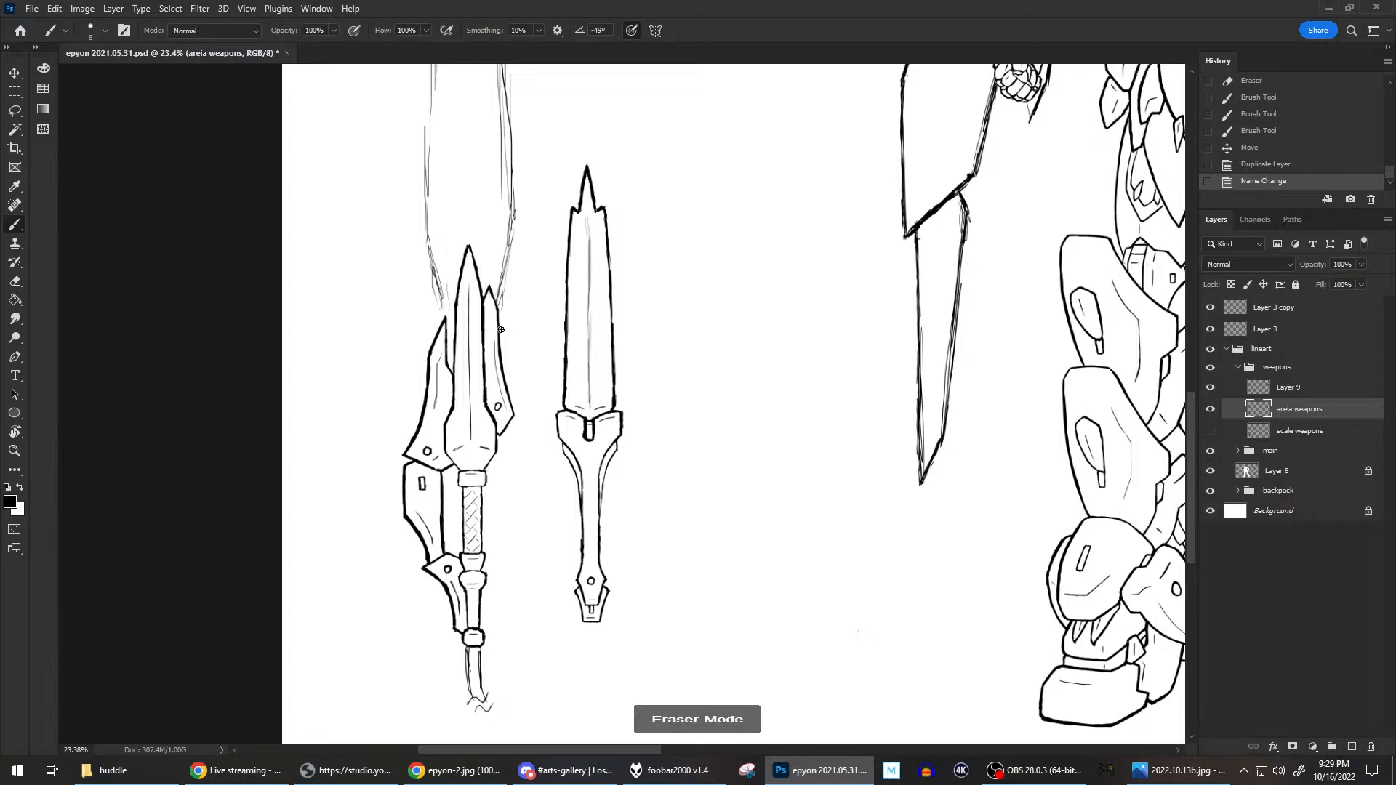
mouse_move(488, 298)
left_mouse_down()
mouse_move(509, 411)
mouse_move(515, 394)
mouse_move(498, 407)
mouse_move(501, 434)
left_mouse_up()
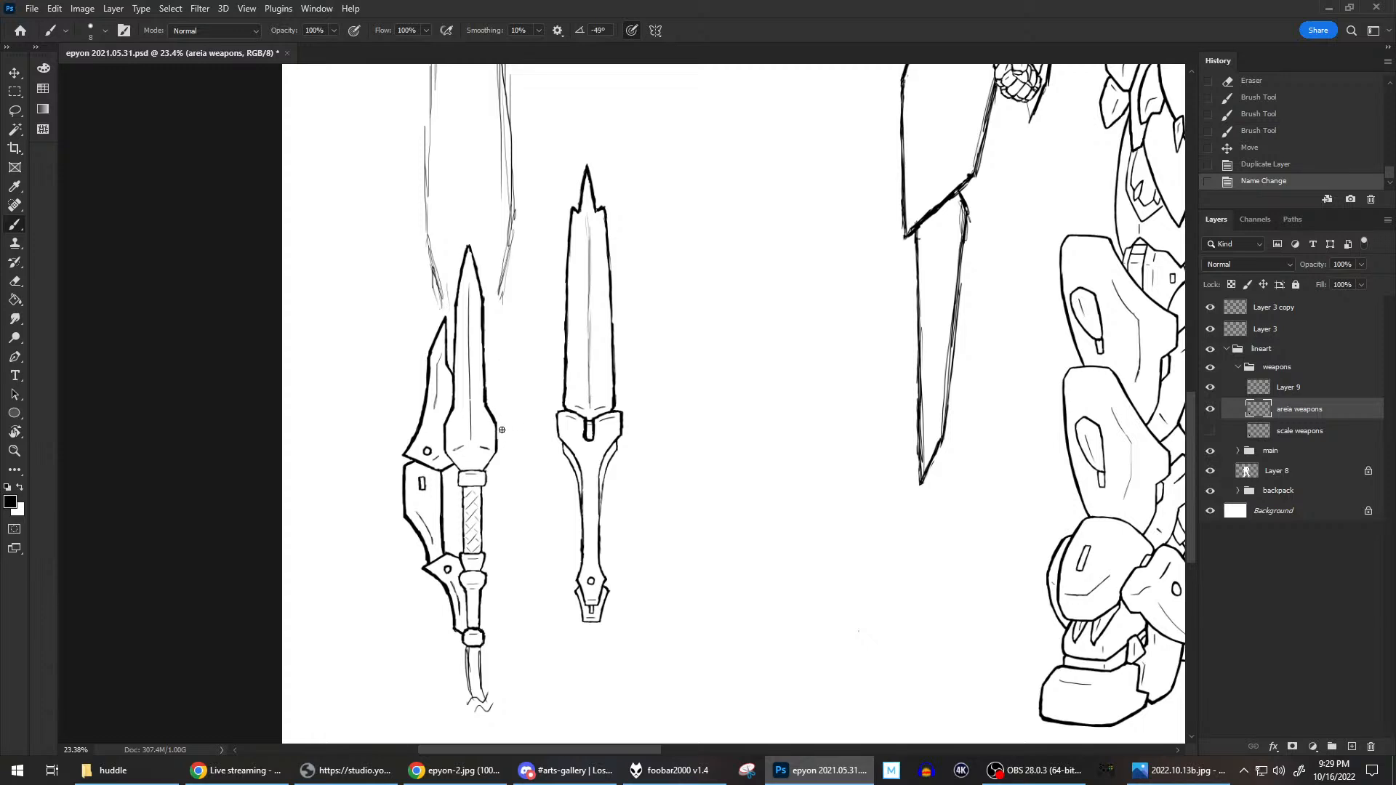
left_click_drag(443, 317, 450, 369)
mouse_move(445, 321)
left_mouse_down()
mouse_move(433, 415)
mouse_move(437, 358)
mouse_move(419, 447)
mouse_move(403, 456)
mouse_move(413, 440)
mouse_move(444, 475)
mouse_move(426, 442)
mouse_move(453, 469)
mouse_move(437, 439)
mouse_move(429, 464)
mouse_move(444, 481)
mouse_move(426, 477)
mouse_move(409, 512)
mouse_move(404, 470)
mouse_move(405, 534)
mouse_move(422, 527)
mouse_move(414, 511)
mouse_move(428, 567)
mouse_move(423, 524)
mouse_move(455, 555)
mouse_move(430, 586)
mouse_move(424, 560)
mouse_move(439, 552)
mouse_move(456, 588)
mouse_move(458, 608)
mouse_move(440, 575)
mouse_move(454, 630)
mouse_move(457, 584)
left_mouse_up()
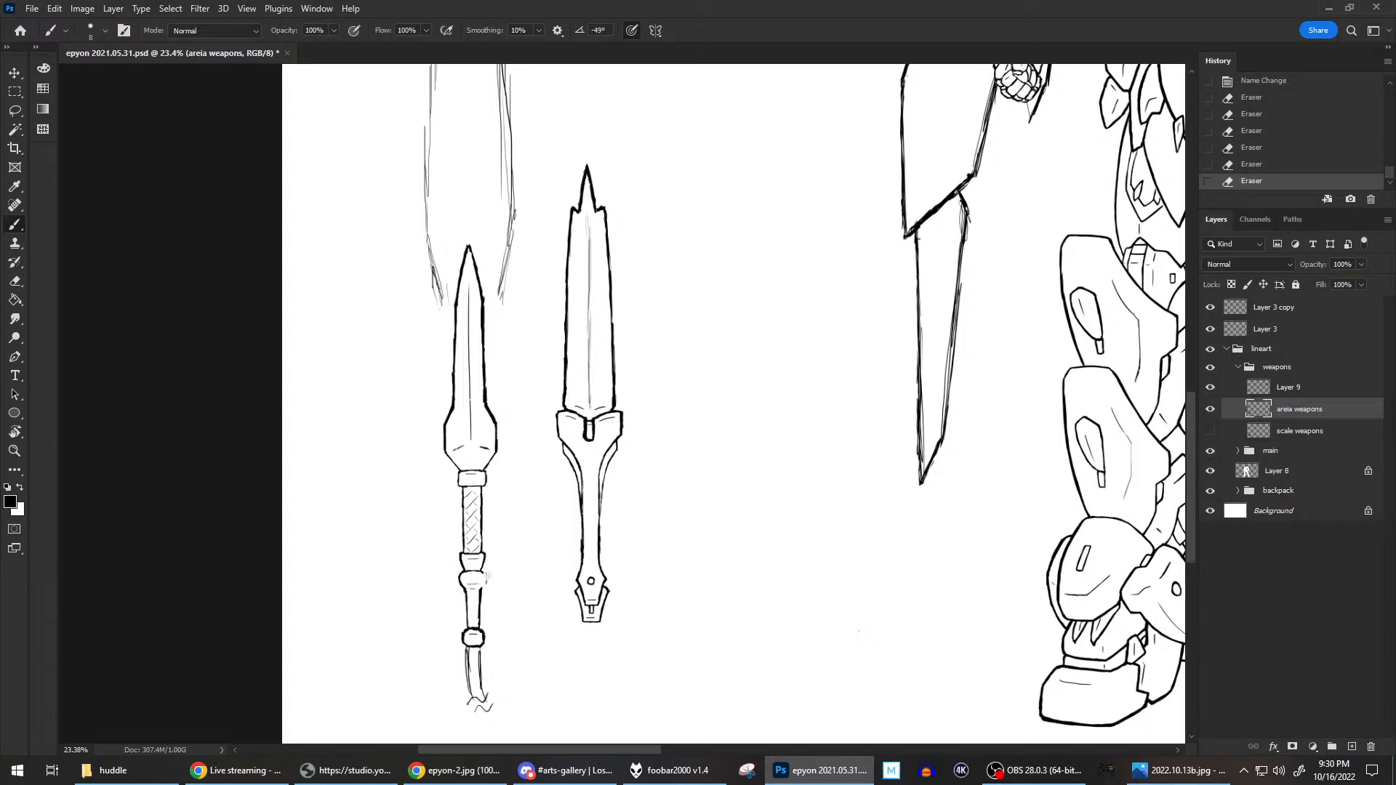
Erase the collar and handle section between the left sword's grip and its end knob.
left_click_drag(484, 576, 467, 584)
left_click_drag(477, 594, 482, 625)
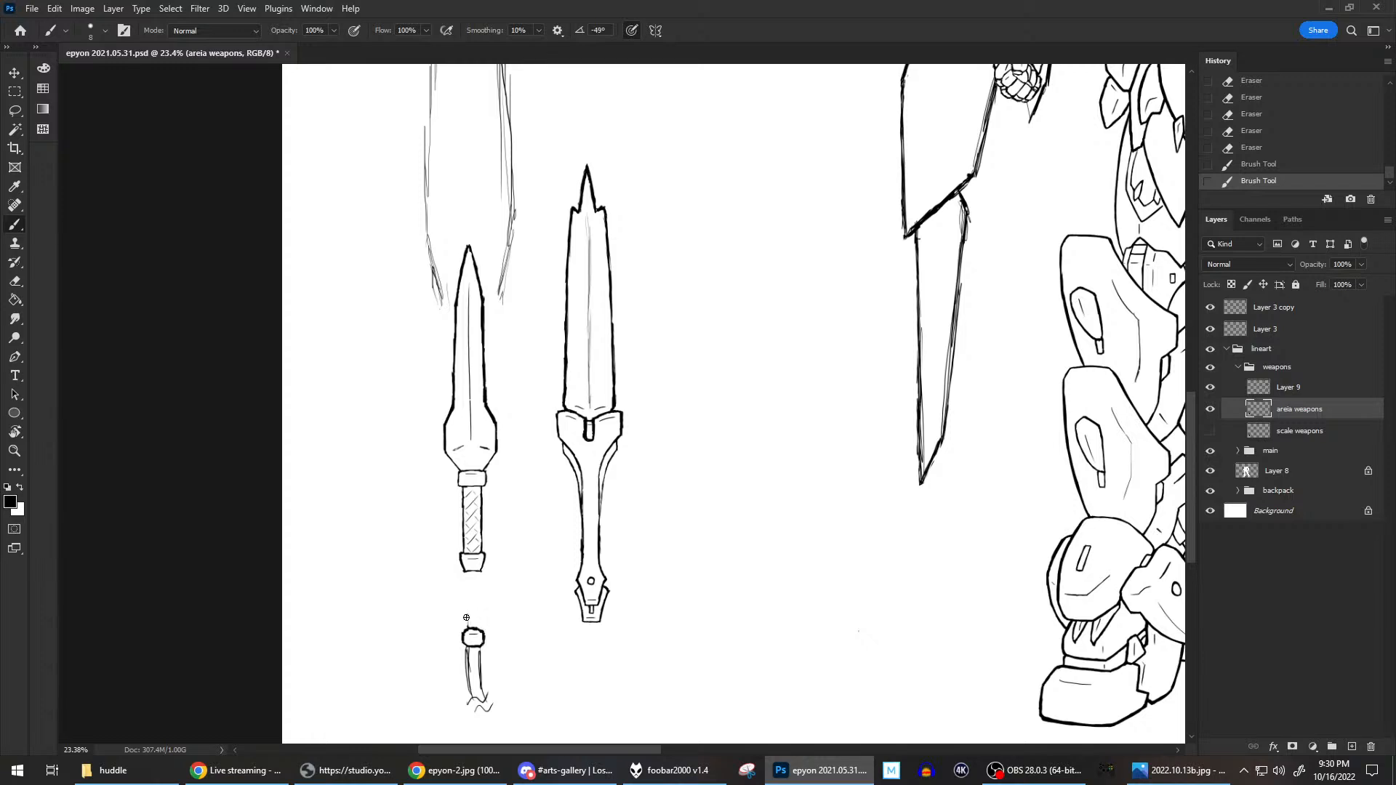
left_click_drag(486, 627, 490, 596)
Select the left sword's end knob and cord, move them up against the base of the grip, and deselect.
left_click(14, 93)
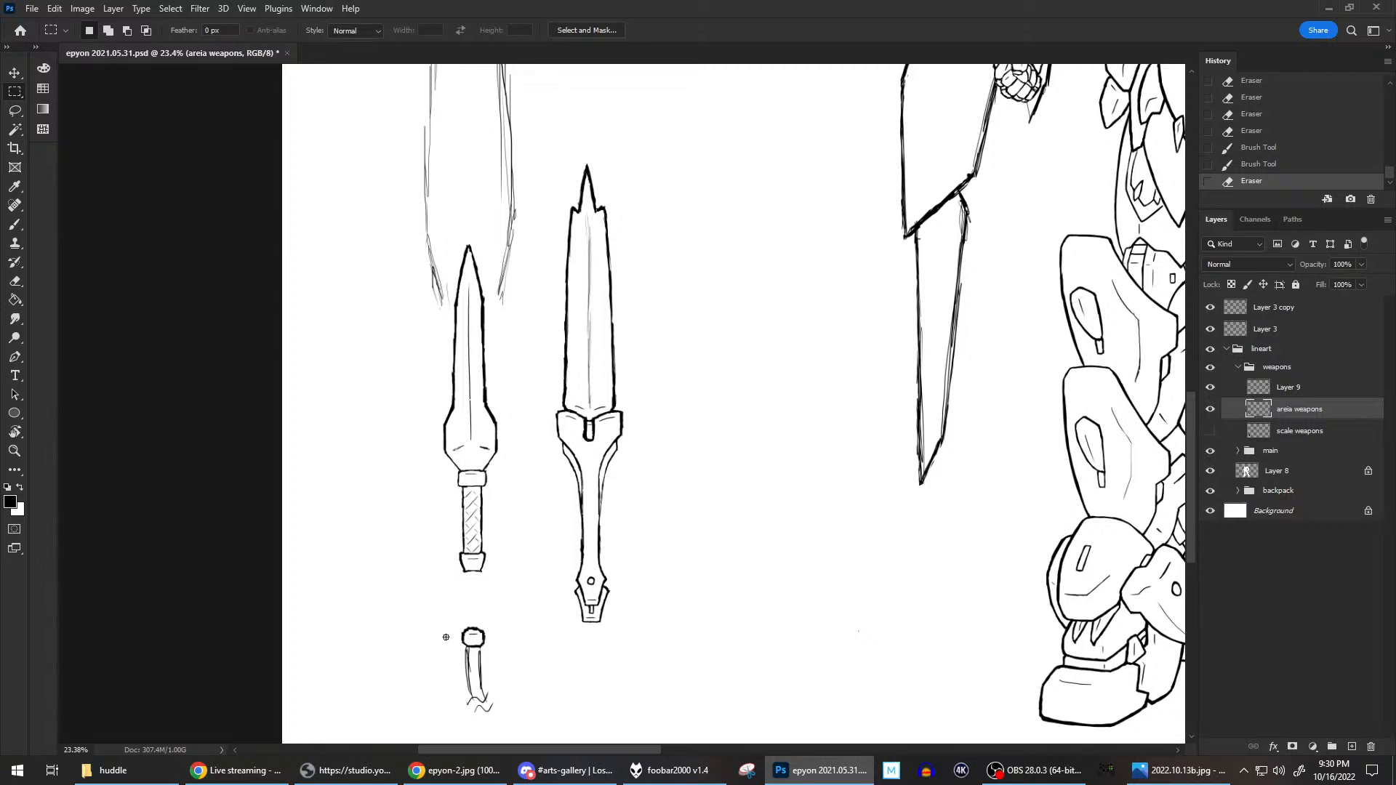
left_click_drag(479, 704, 493, 700)
key("ctrl+z")
mouse_move(449, 614)
left_mouse_down()
mouse_move(513, 687)
mouse_move(520, 716)
left_mouse_up()
key("v")
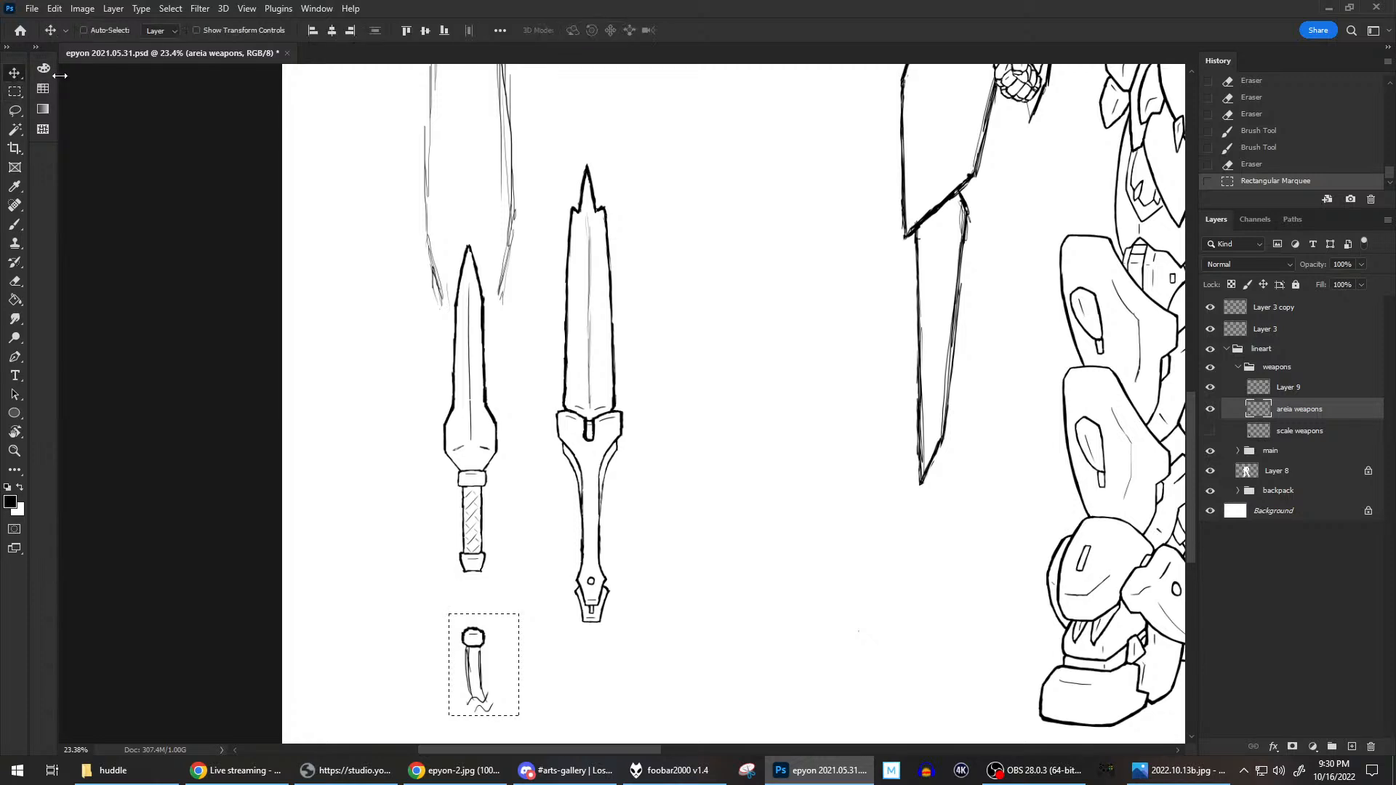
left_click_drag(484, 651, 484, 595)
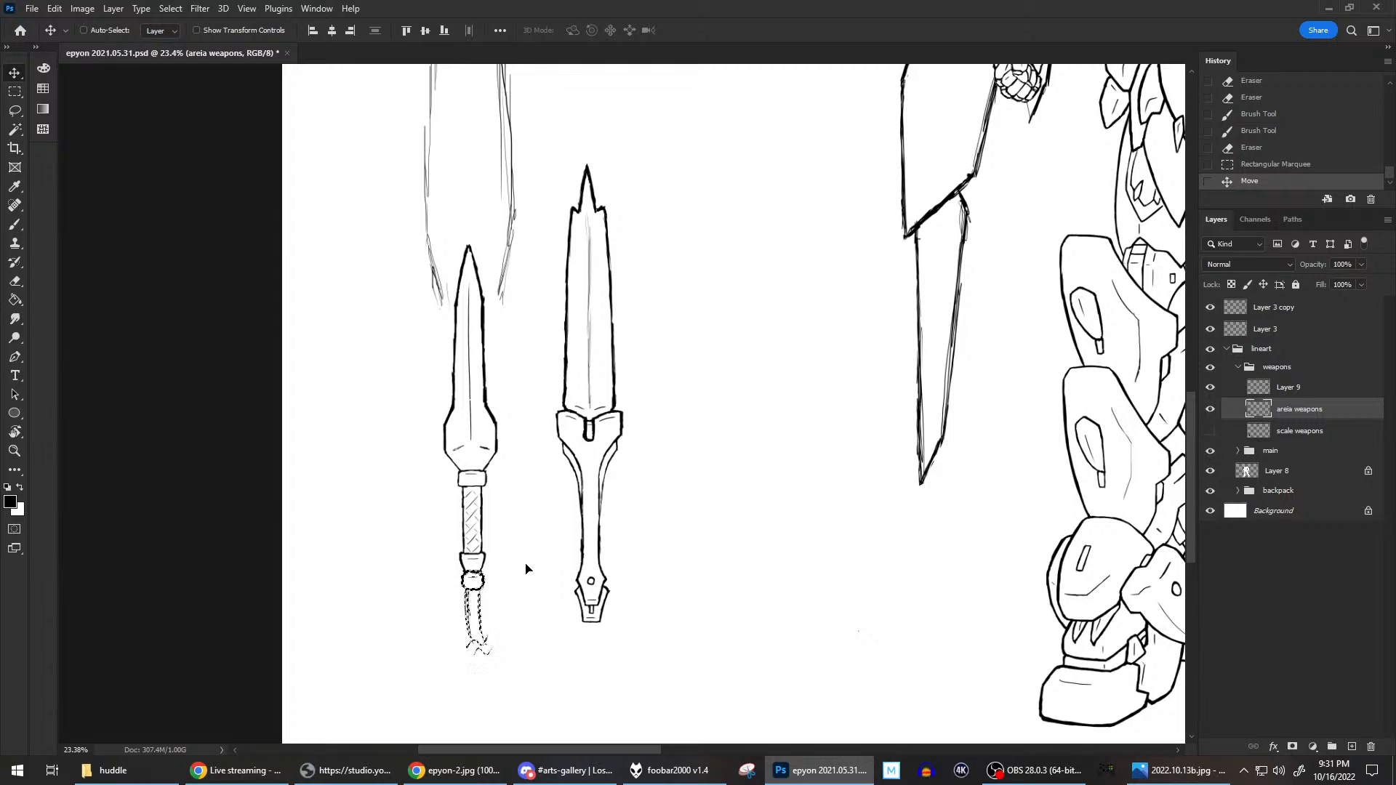
left_click(199, 9)
mouse_move(170, 9)
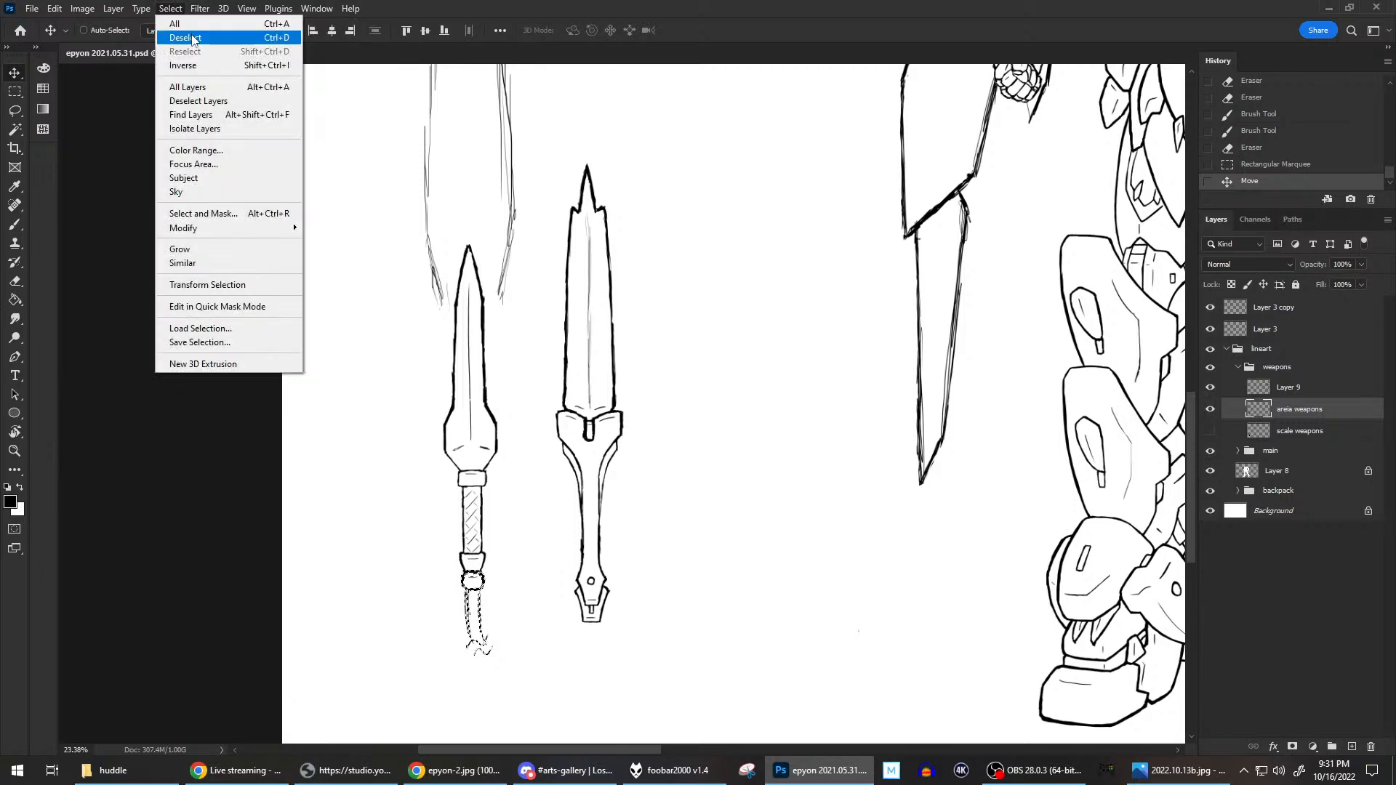
left_click(190, 36)
Clean up and redraw the outline of the left sword's end knob and the collar above it on the areia weapons layer.
left_click(16, 227)
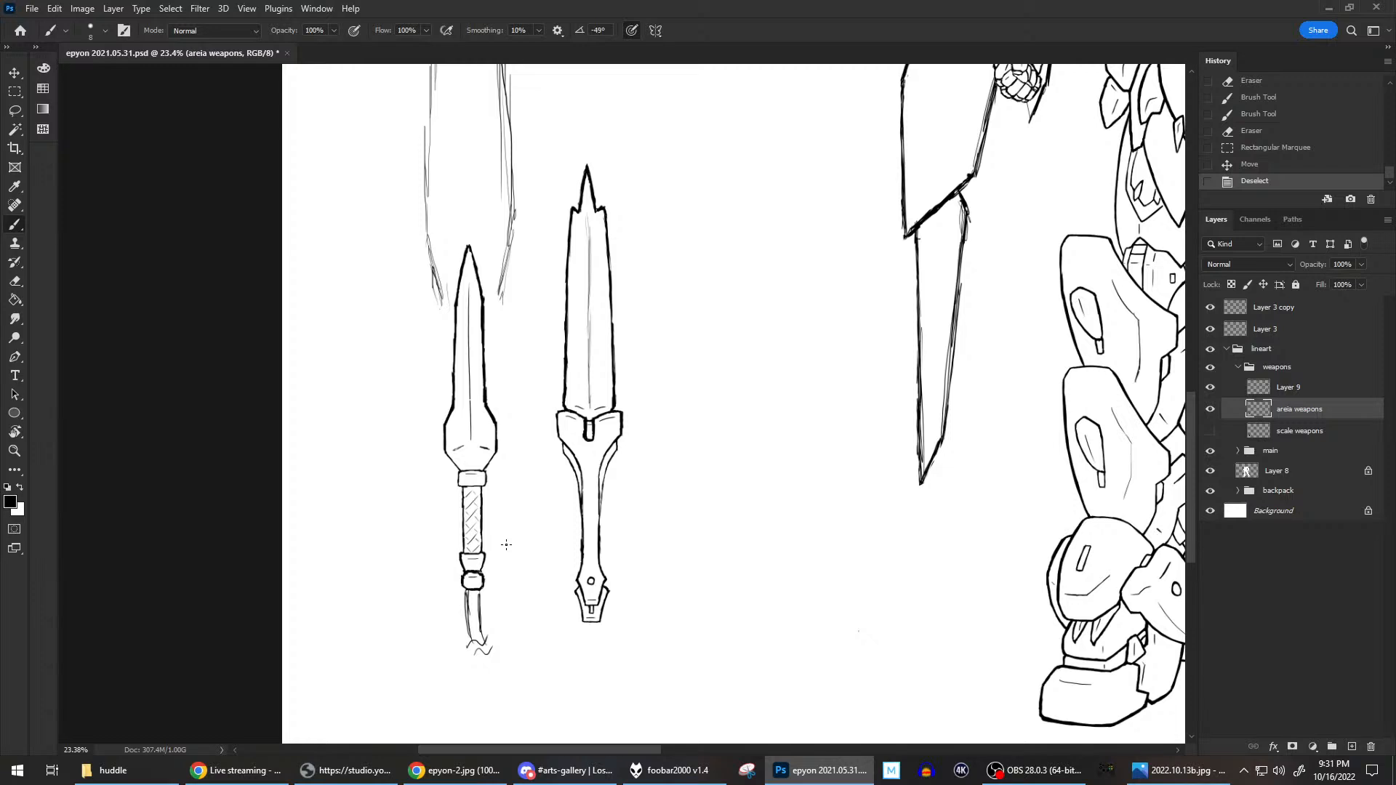
scroll(508, 594, "up", 3)
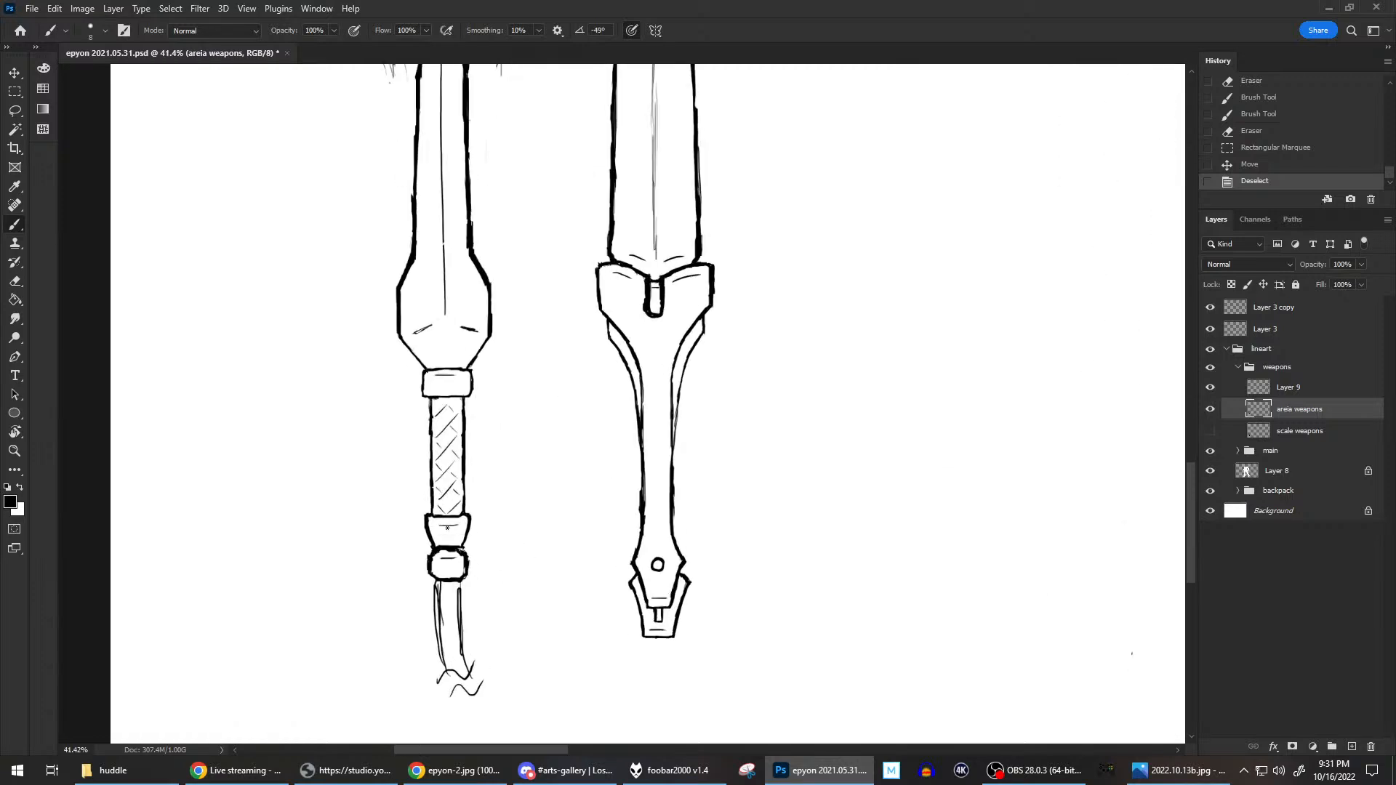
left_click_drag(447, 551, 465, 554)
left_click(461, 547)
key("e")
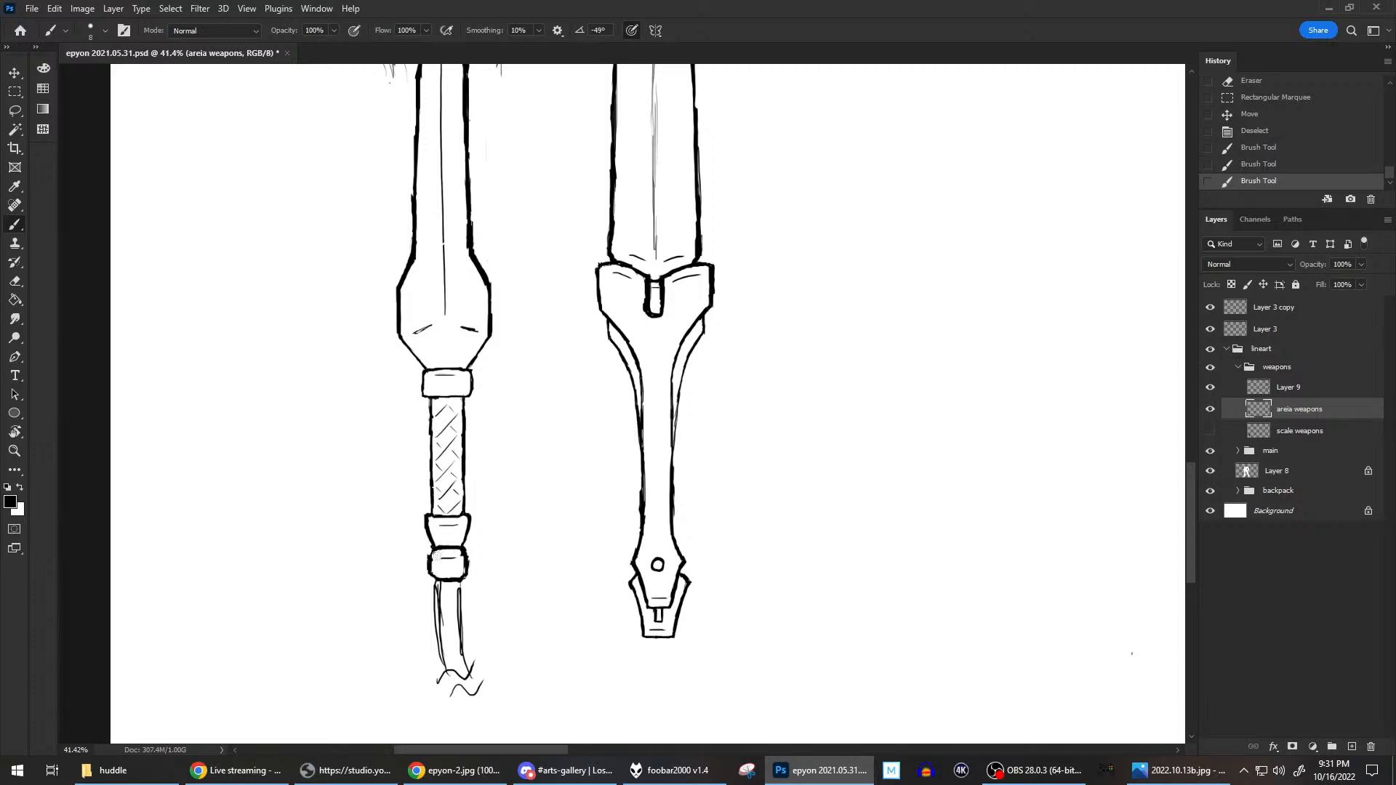
mouse_move(436, 555)
left_mouse_down()
mouse_move(470, 558)
mouse_move(460, 571)
left_mouse_up()
mouse_move(459, 572)
left_mouse_down()
mouse_move(428, 543)
mouse_move(455, 519)
mouse_move(466, 576)
mouse_move(431, 573)
left_mouse_up()
key("b")
left_click_drag(435, 524, 450, 526)
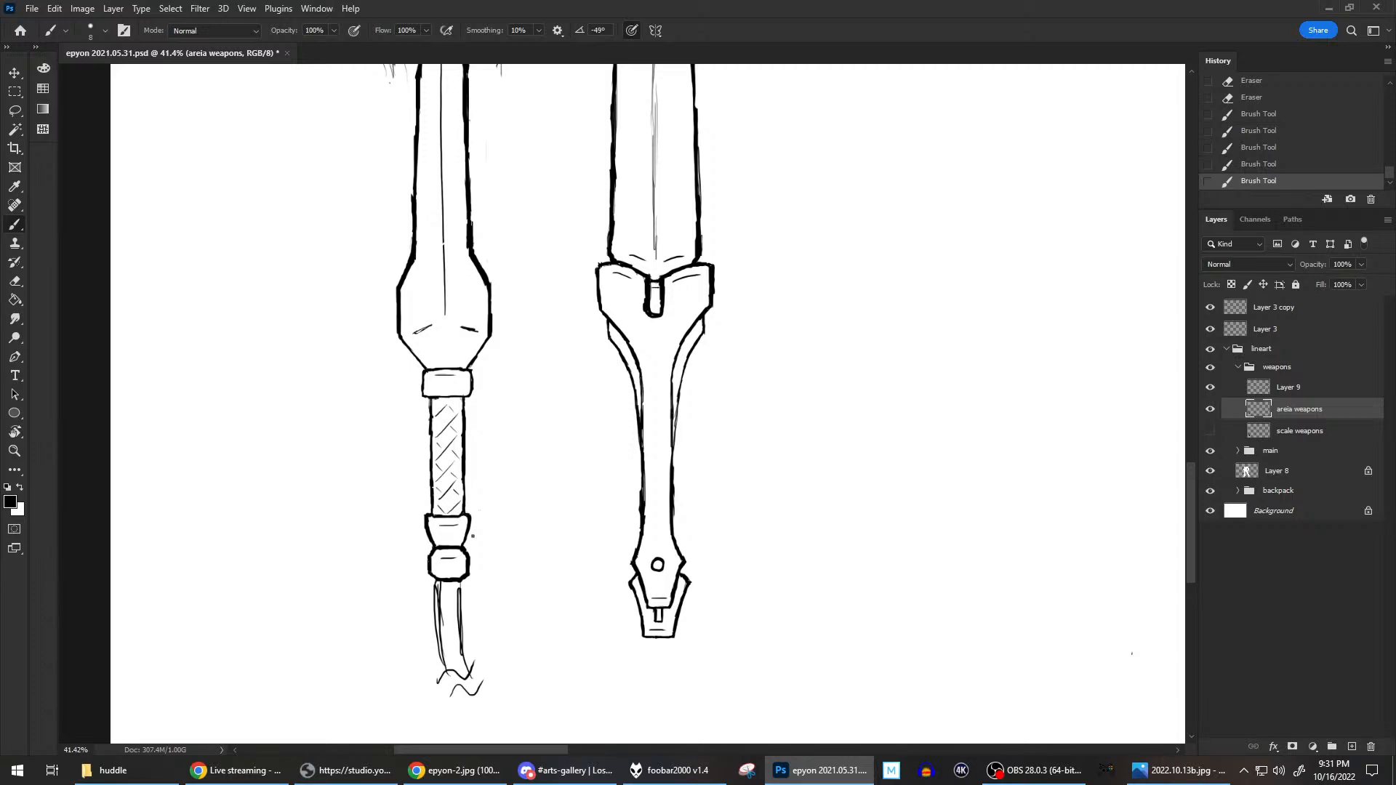
Redraw both edges of the cord hanging from the left sword's end knob with darker brush strokes.
mouse_move(438, 579)
left_mouse_down()
mouse_move(463, 579)
mouse_move(445, 633)
left_mouse_up()
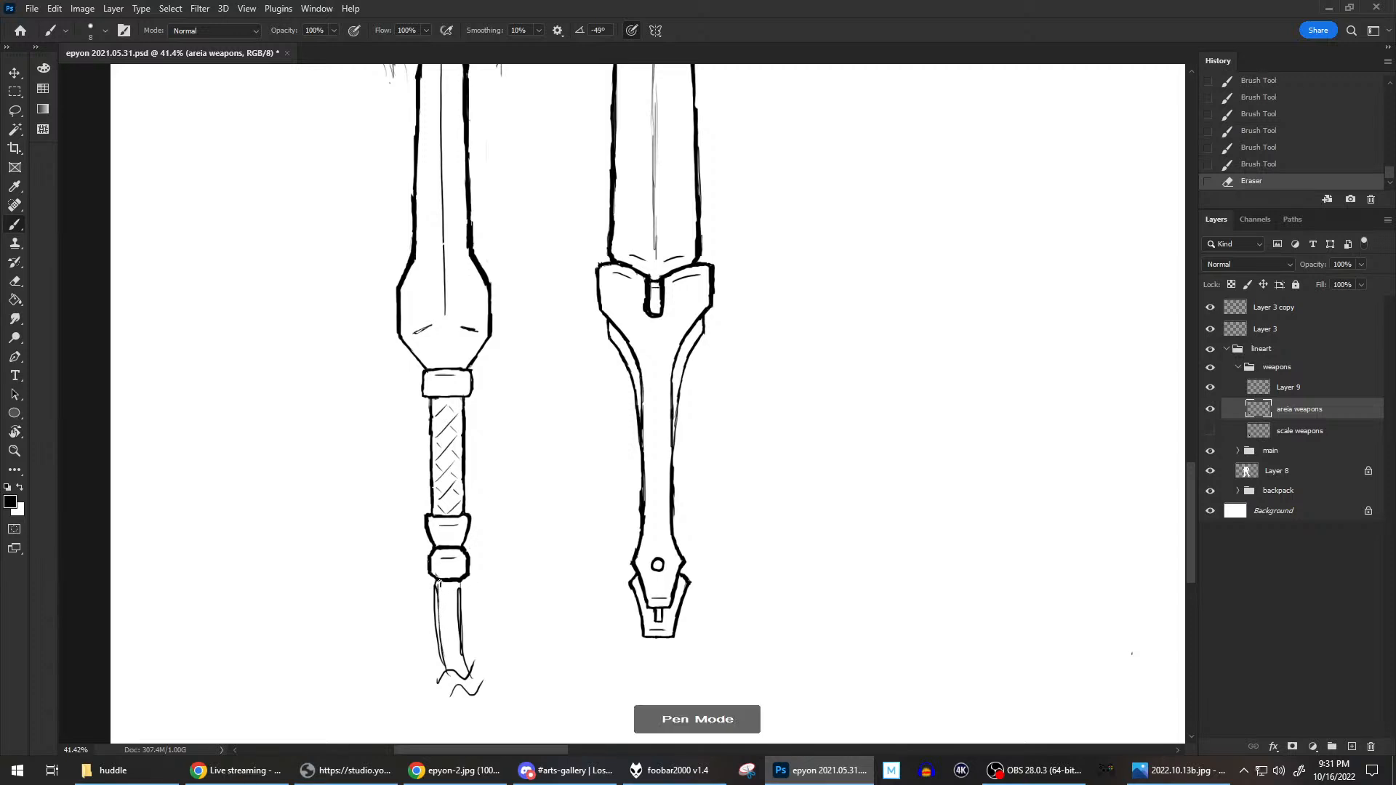
left_click_drag(437, 585, 441, 655)
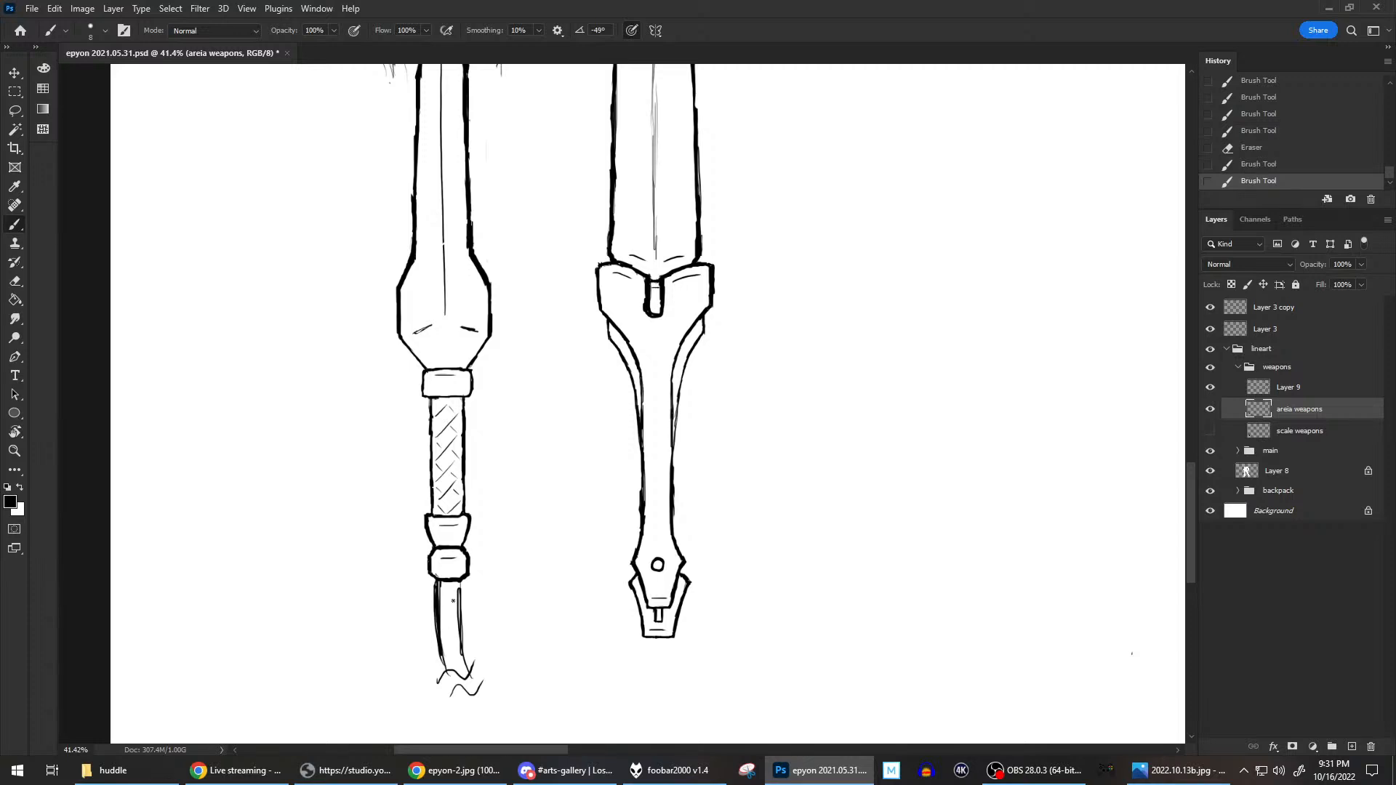
left_click_drag(440, 591, 444, 658)
left_click_drag(461, 586, 469, 674)
left_click_drag(462, 584, 459, 591)
key("e")
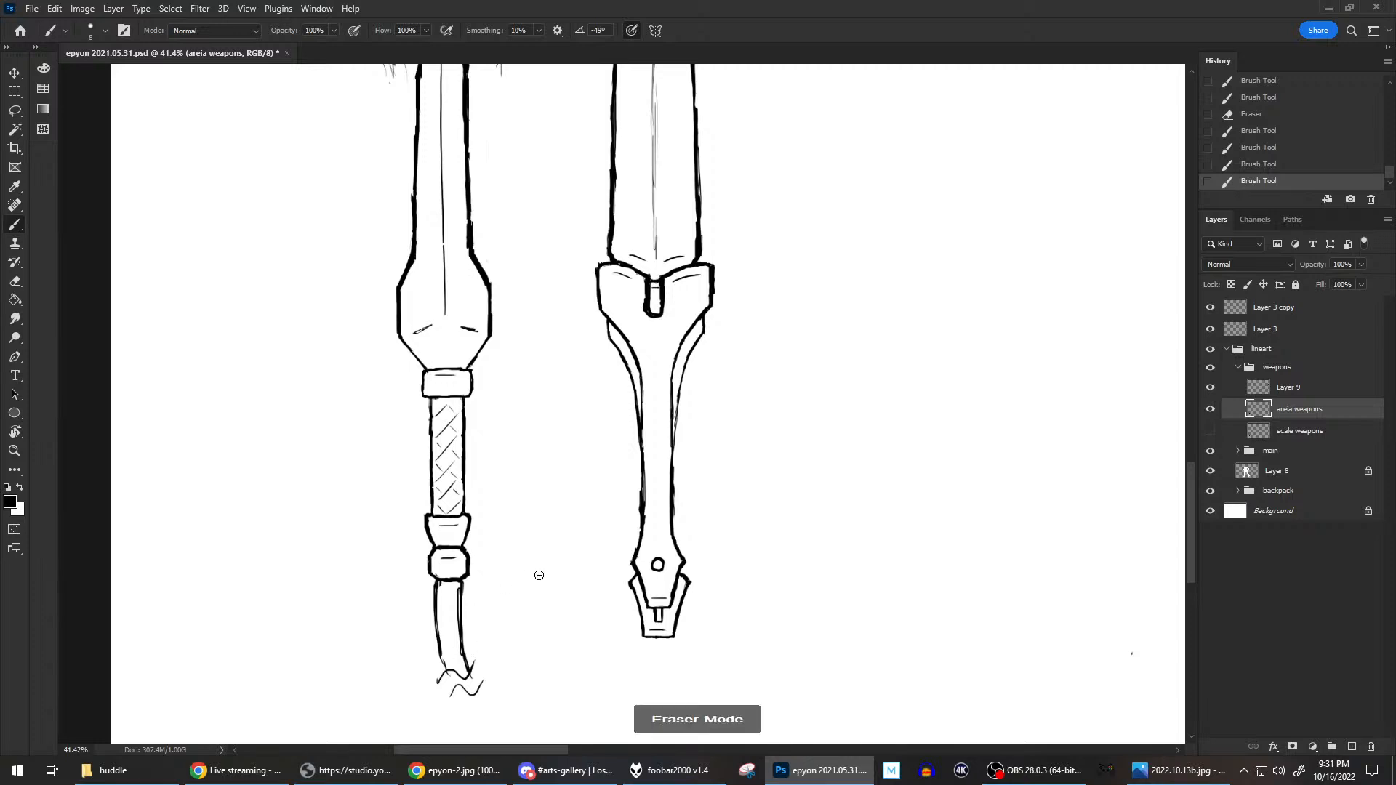
key("b")
scroll(536, 508, "down", 3)
scroll(555, 353, "down", 5)
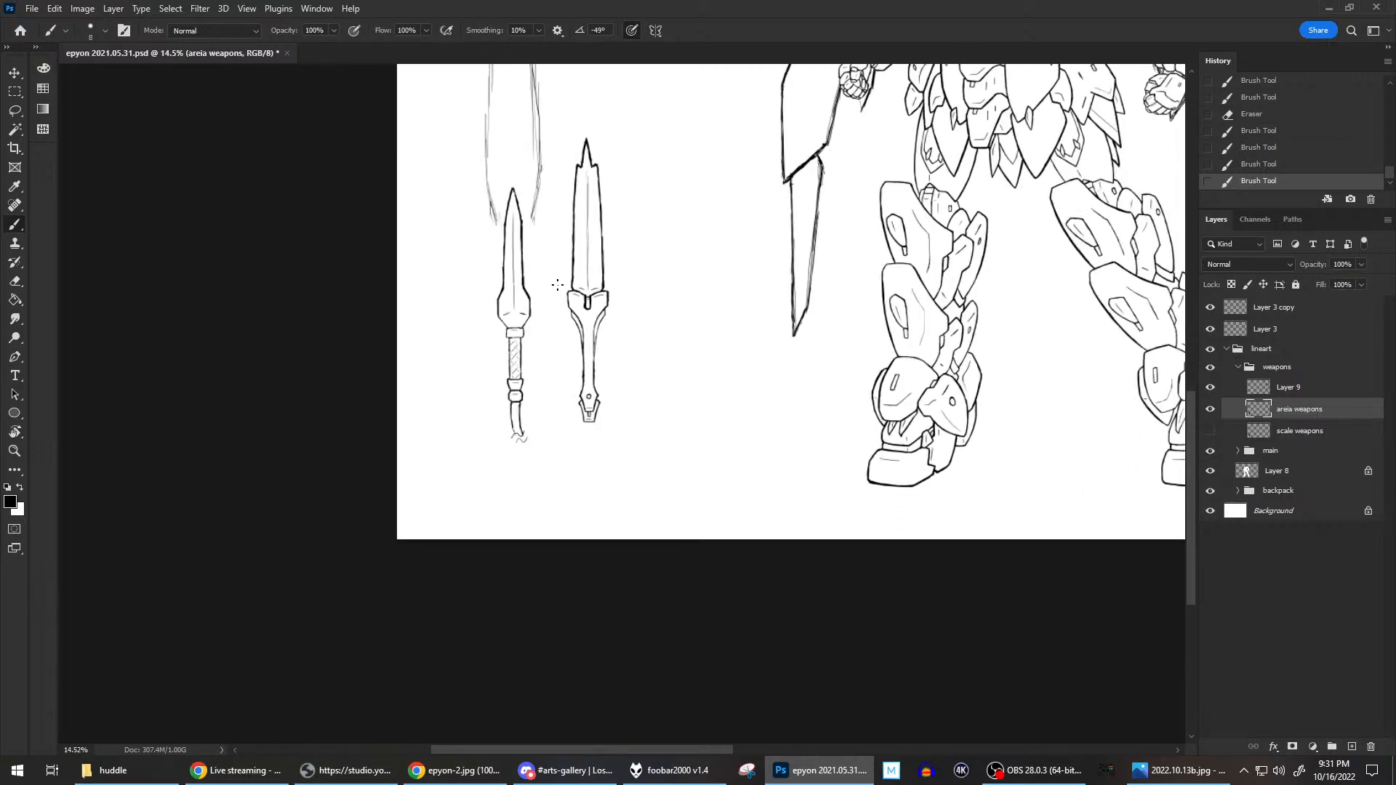
scroll(640, 212, "down", 2)
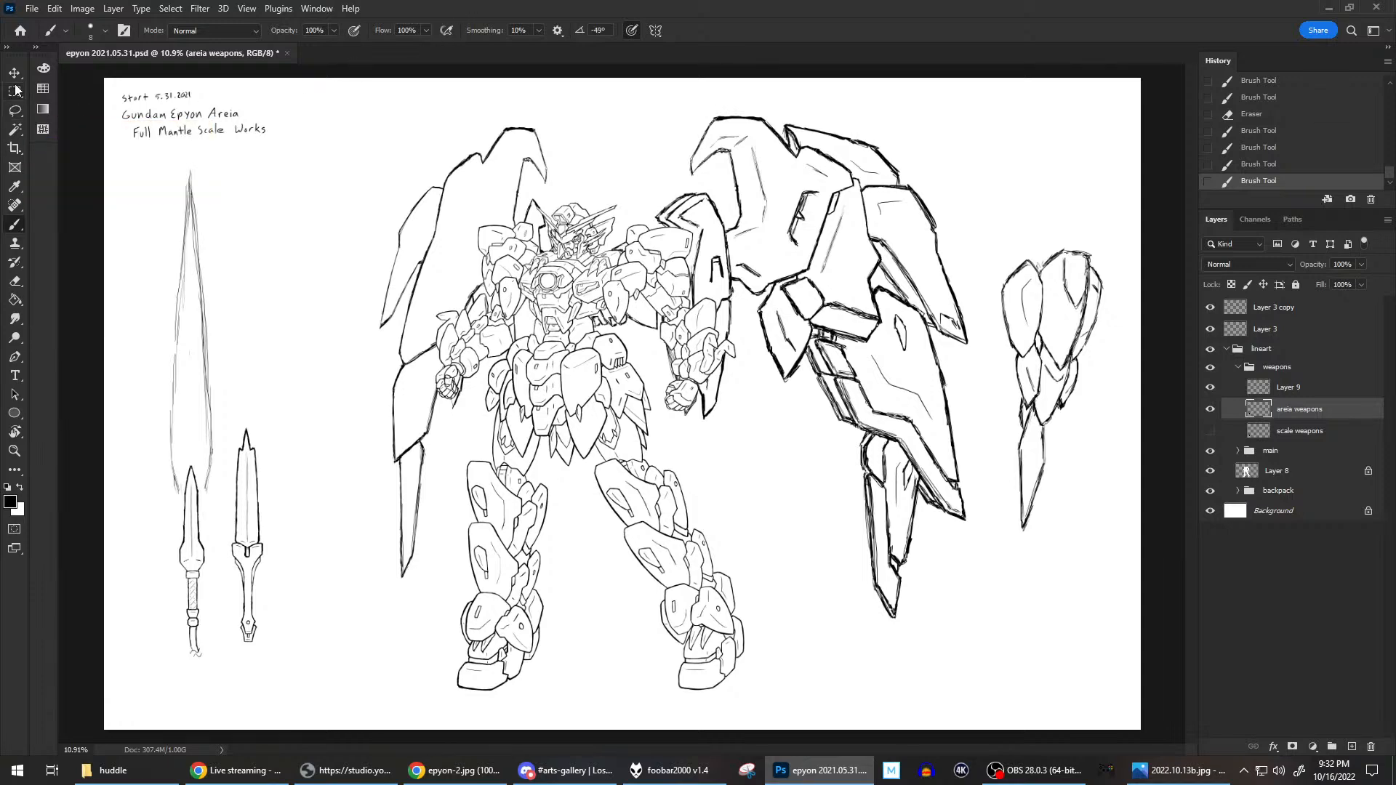
Lasso the tall sketched blade outline, stretch it downward to about 114% height over the left sword, apply, and deselect.
left_click(22, 113)
scroll(280, 362, "up", 1)
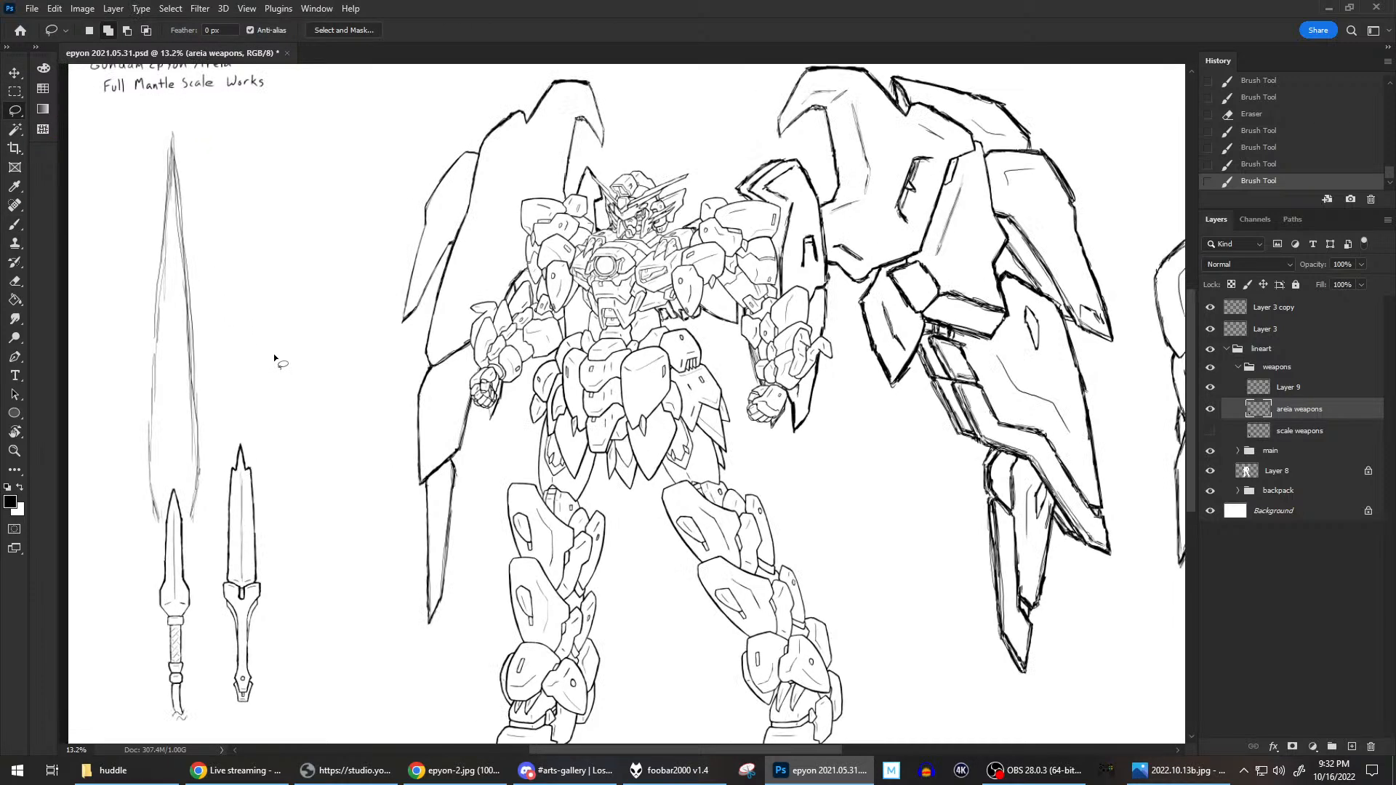
mouse_move(278, 334)
left_mouse_down()
mouse_move(405, 316)
mouse_move(458, 326)
mouse_move(461, 343)
left_mouse_up()
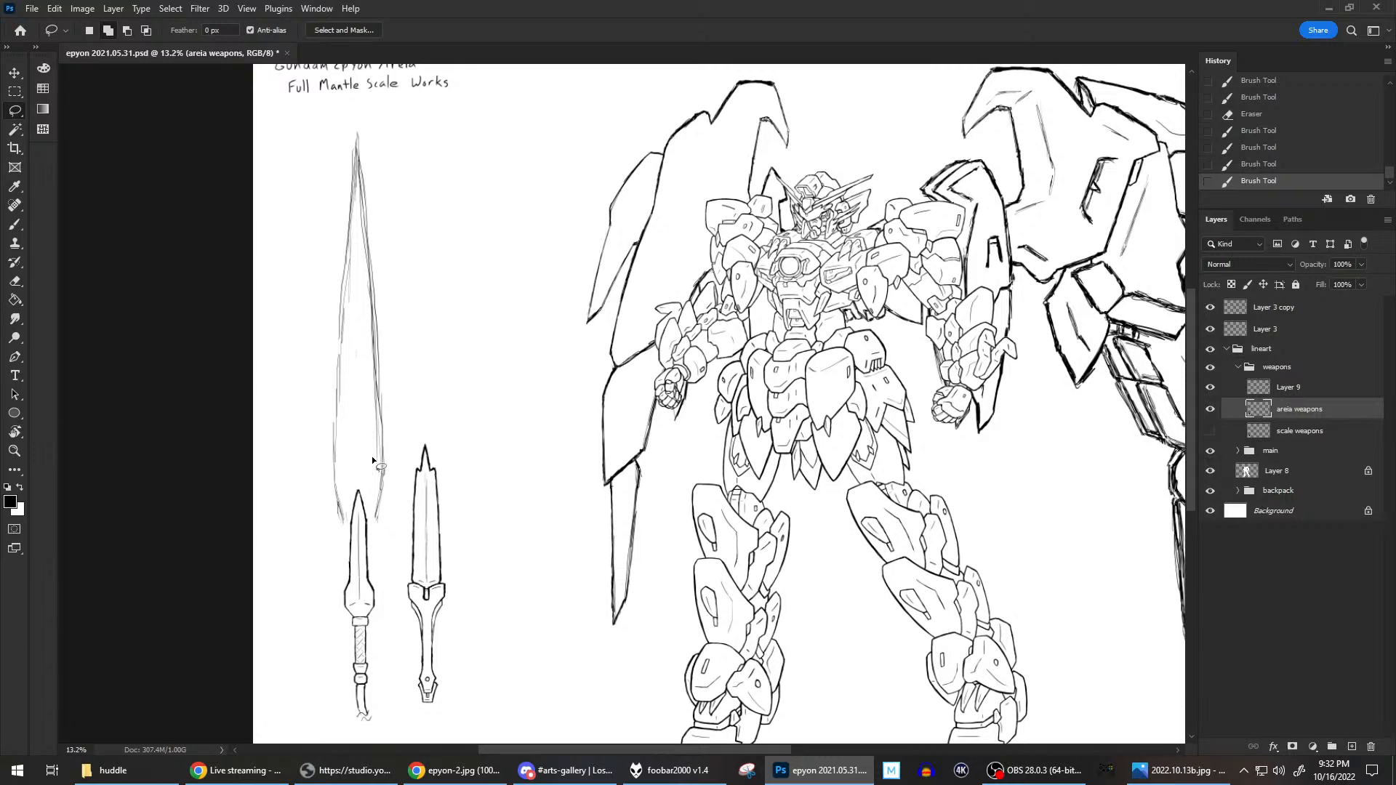
mouse_move(370, 516)
left_mouse_down()
mouse_move(394, 479)
mouse_move(407, 354)
mouse_move(399, 184)
mouse_move(353, 111)
mouse_move(310, 261)
mouse_move(305, 483)
mouse_move(338, 552)
mouse_move(373, 481)
left_mouse_up()
right_click(327, 229)
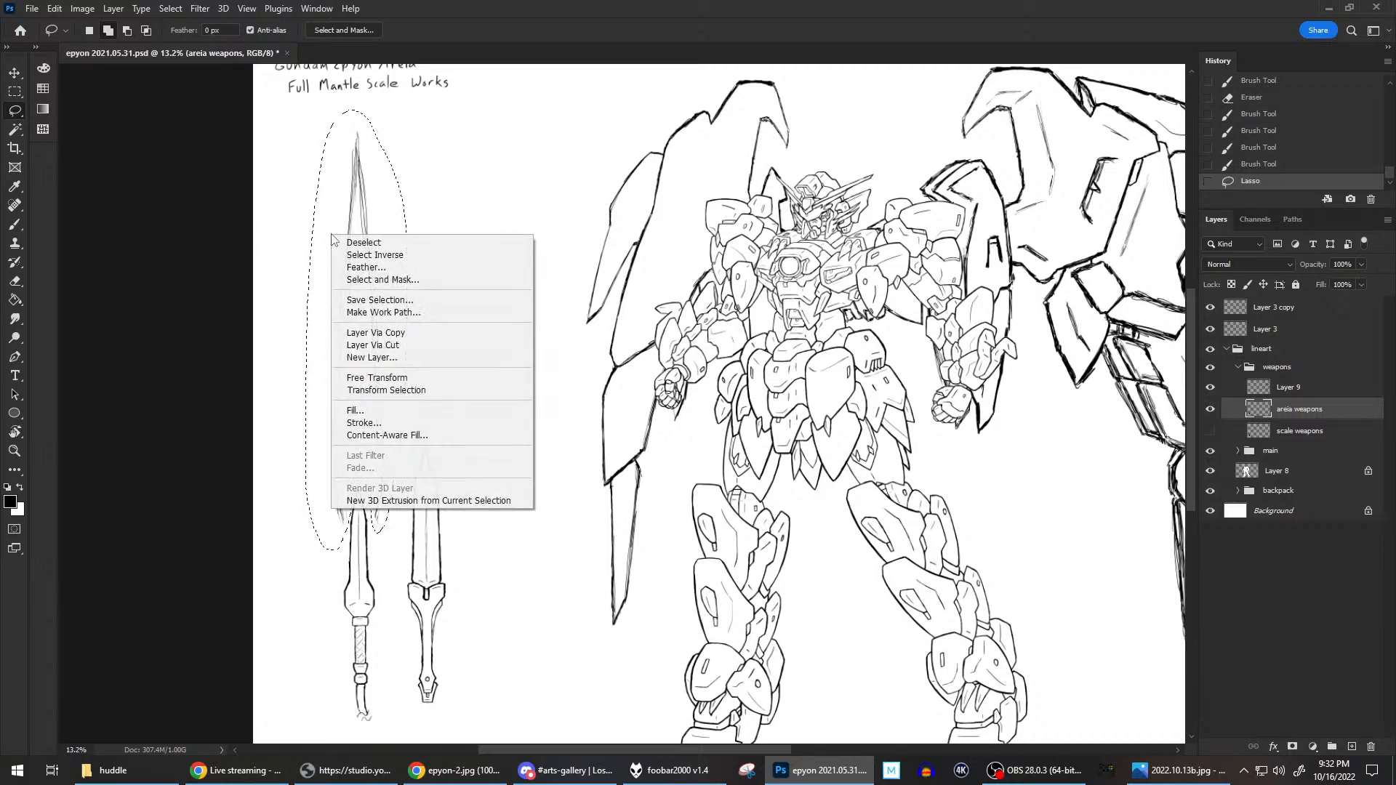
left_click(379, 380)
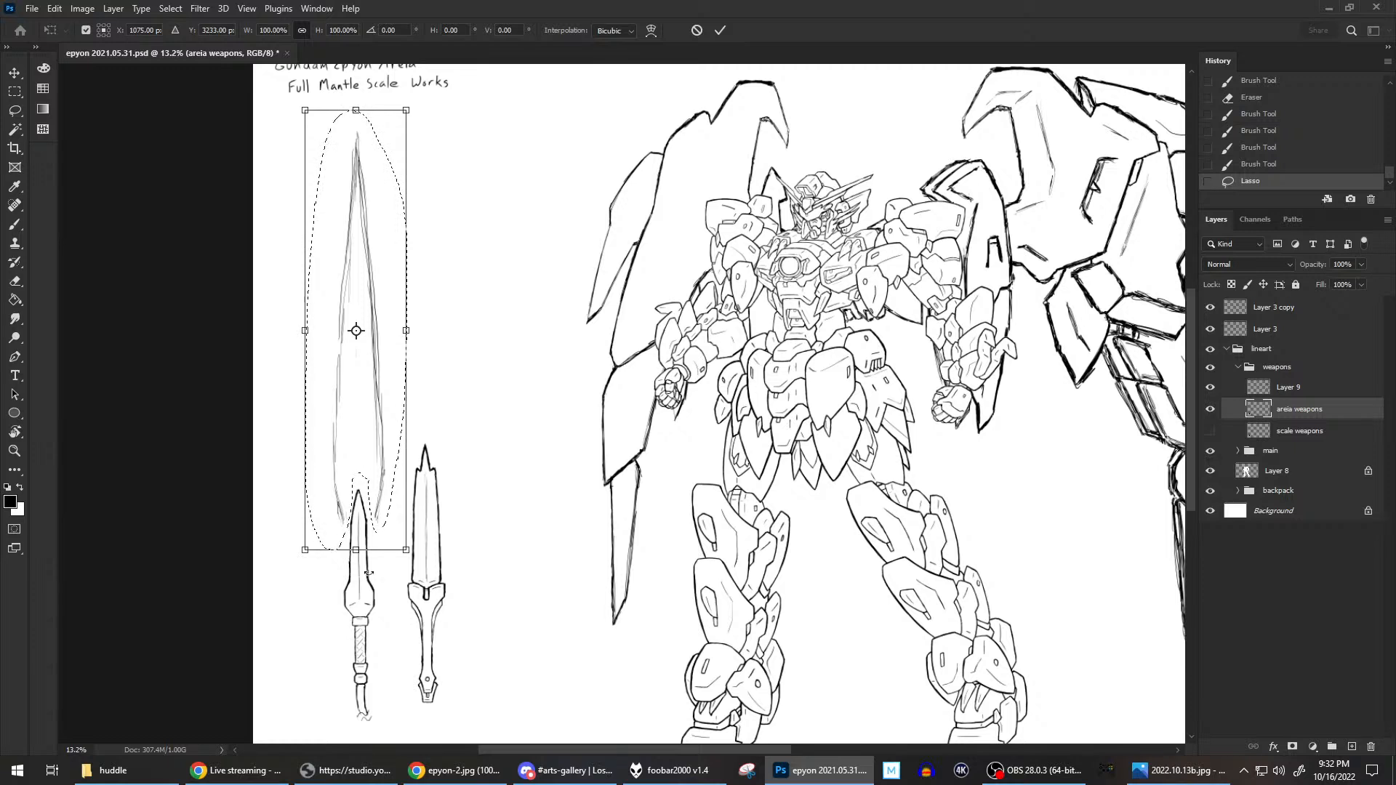
left_click_drag(357, 551, 356, 611)
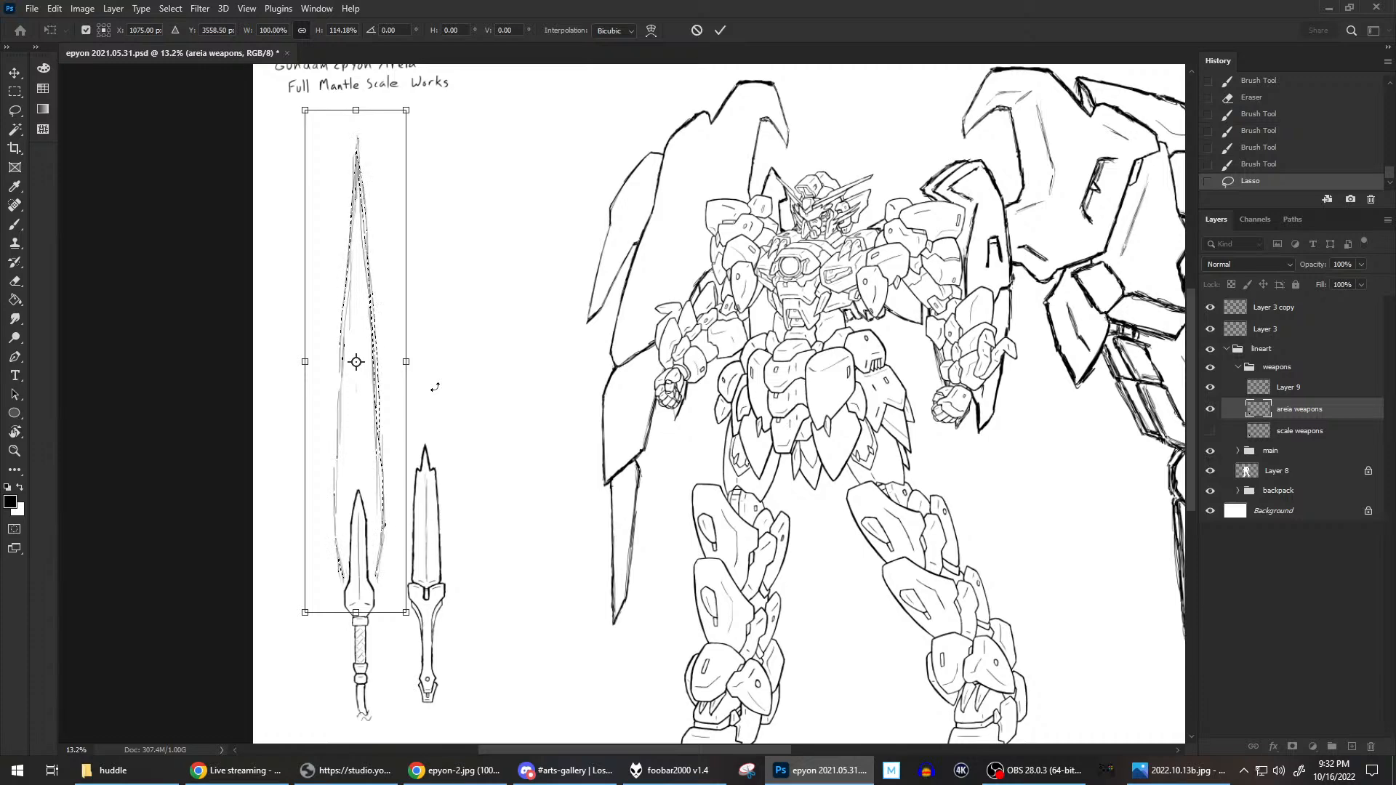
key("Return")
key("ctrl+d")
scroll(434, 385, "down", 2)
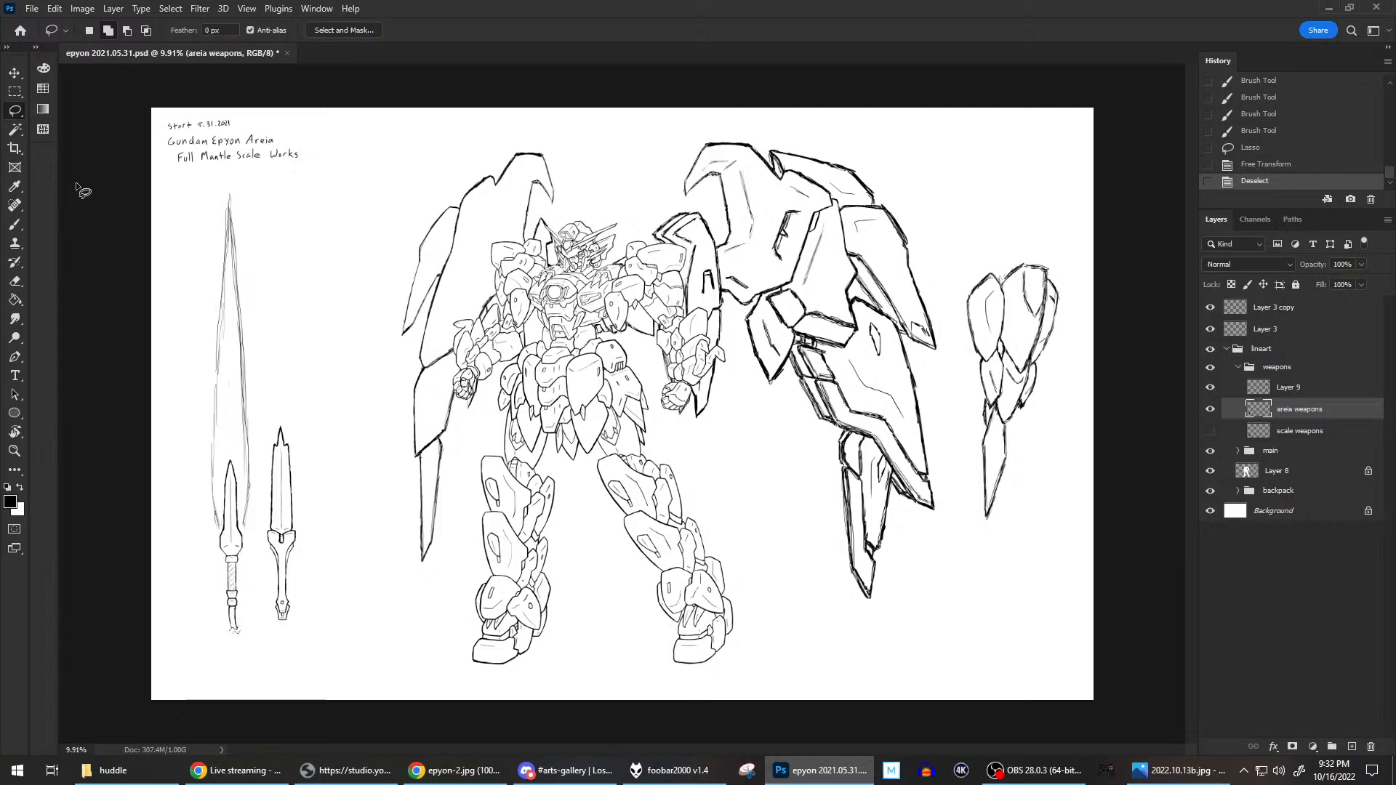
left_click(13, 226)
scroll(250, 502, "up", 7)
left_click_drag(217, 481, 425, 395)
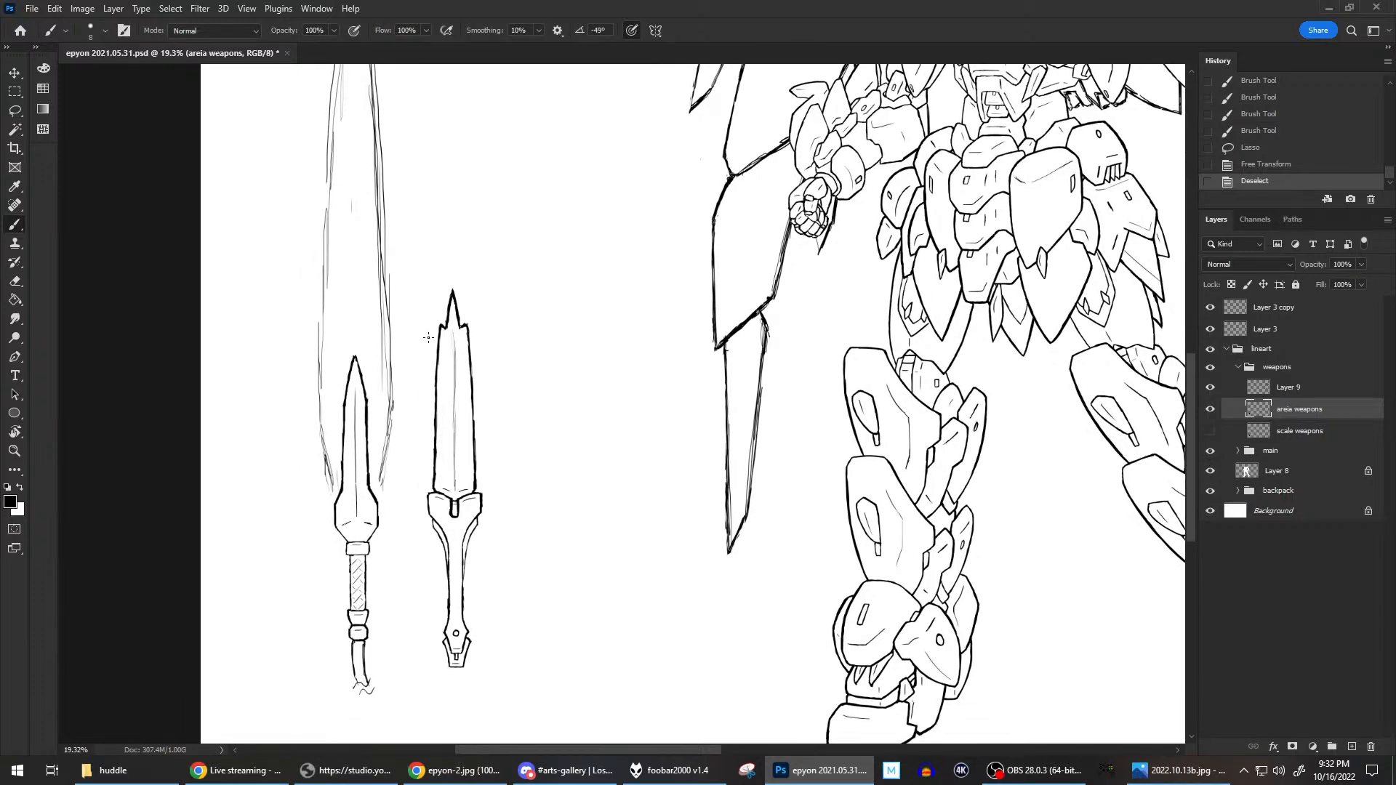
scroll(428, 337, "down", 2)
scroll(428, 337, "up", 3)
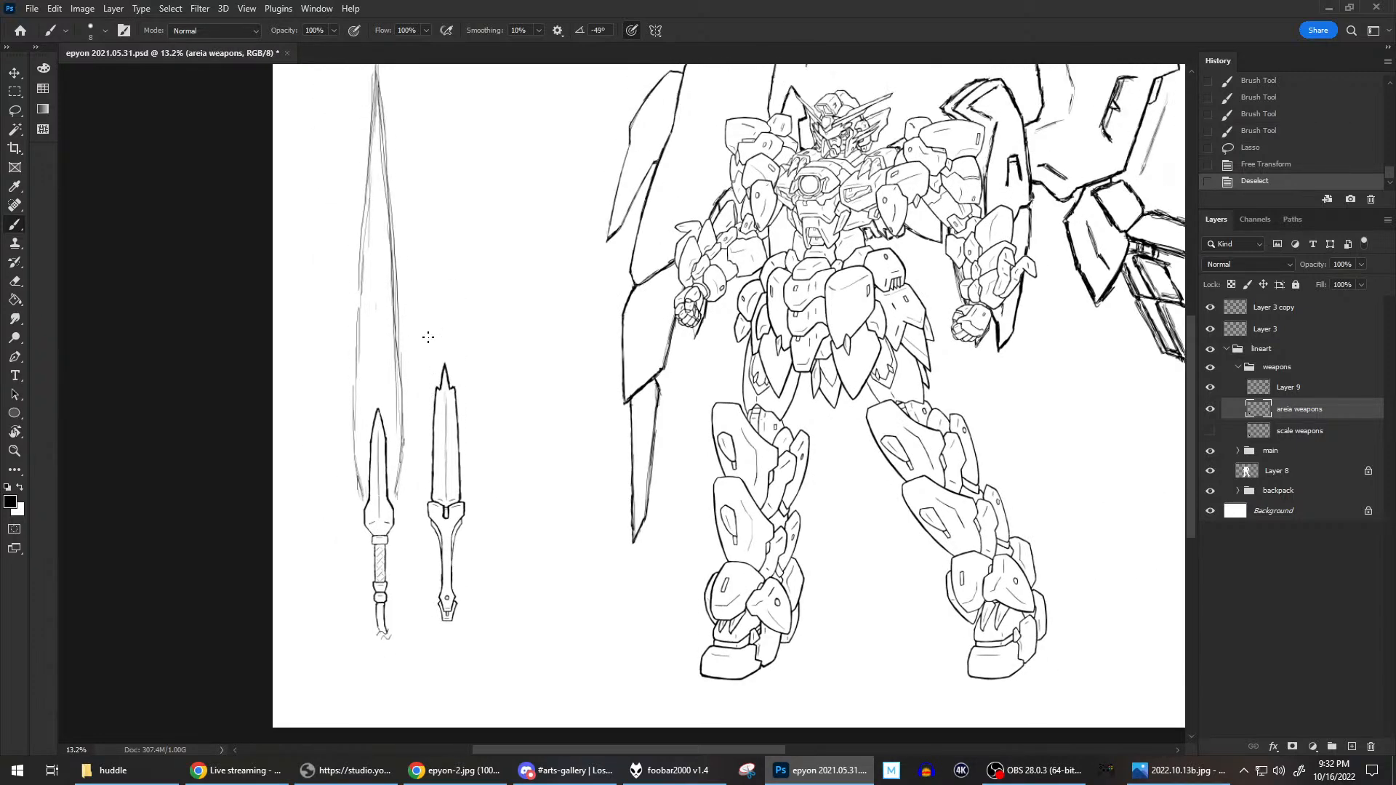
Lasso the left sword with its handle and cord, save the document, and clear the selection.
left_click(15, 110)
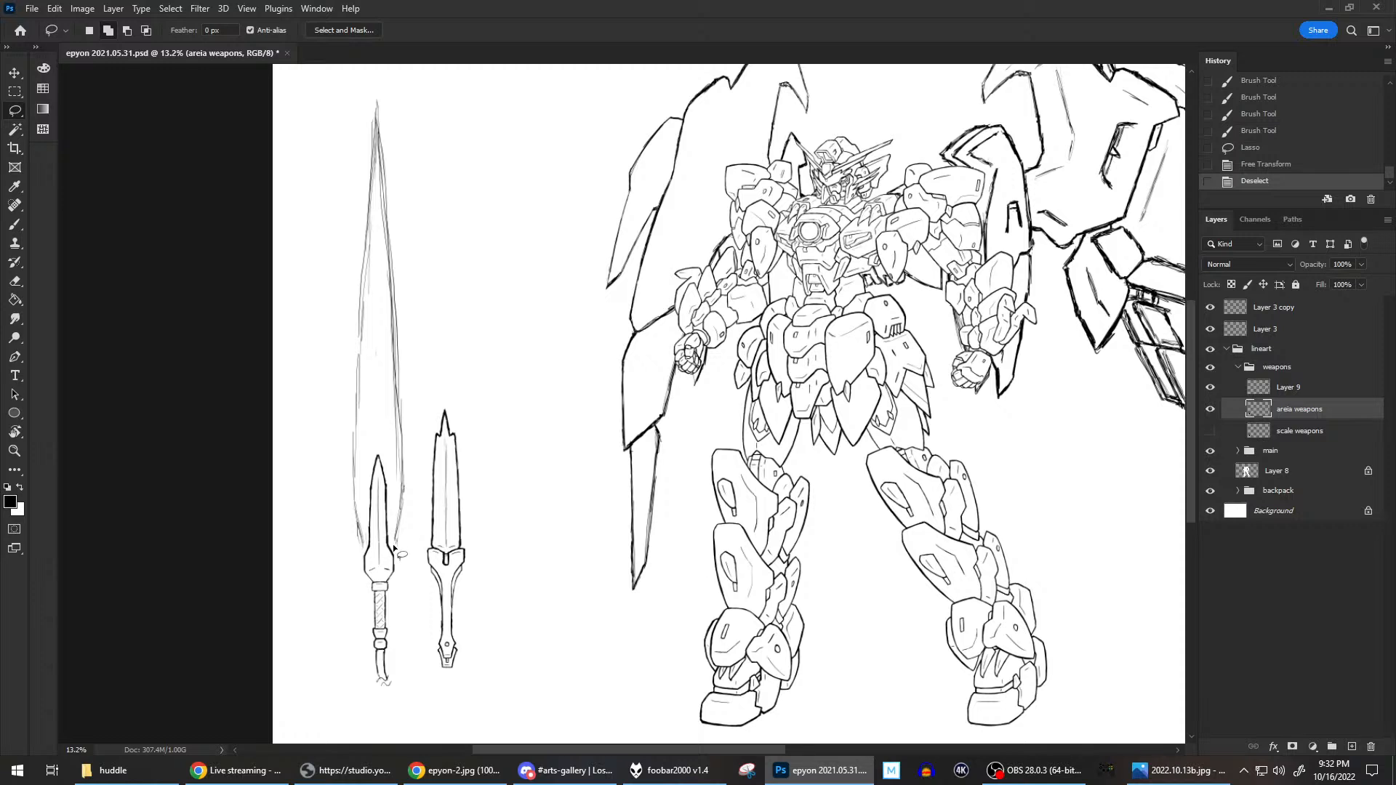
mouse_move(366, 445)
left_mouse_down()
mouse_move(352, 612)
mouse_move(373, 709)
mouse_move(410, 690)
mouse_move(418, 640)
left_mouse_up()
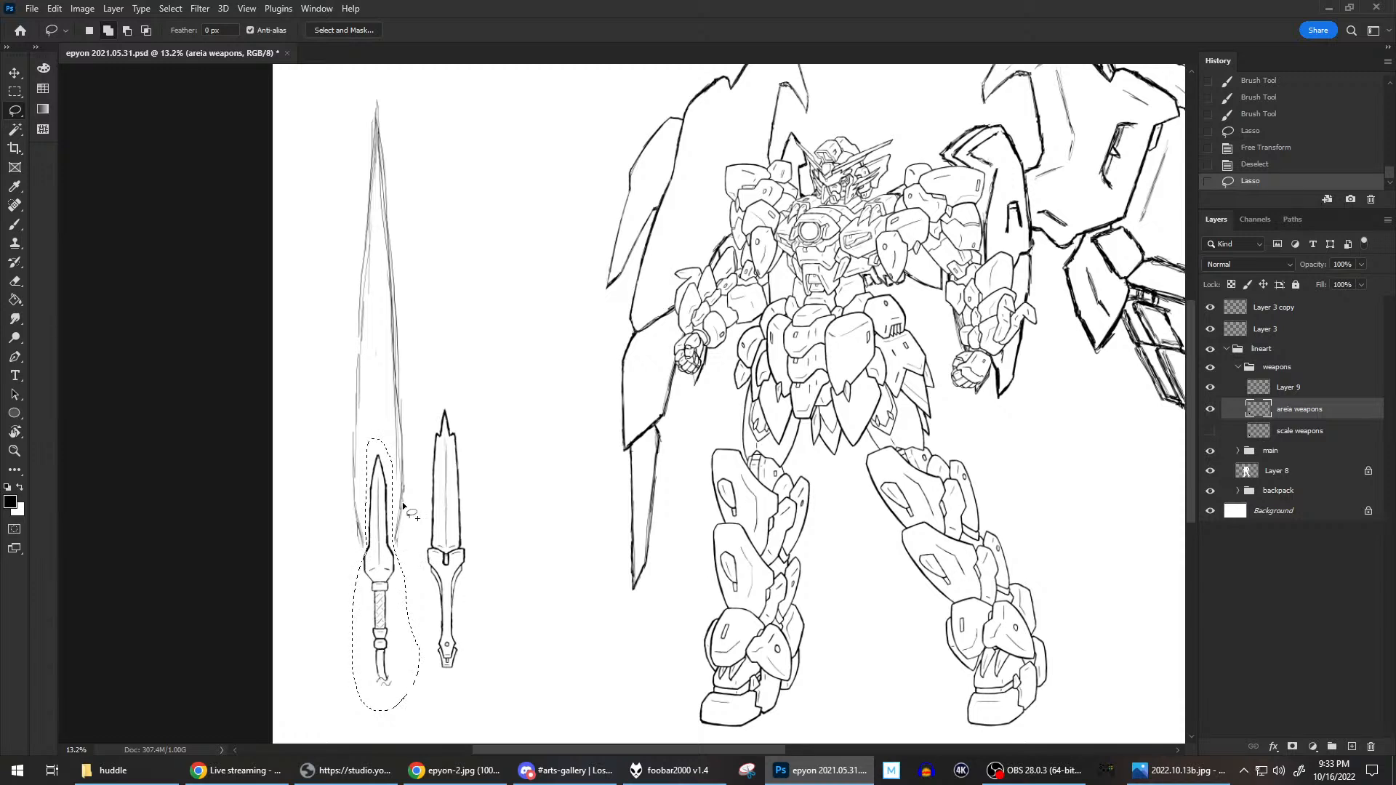
key("ctrl")
key("ctrl+s")
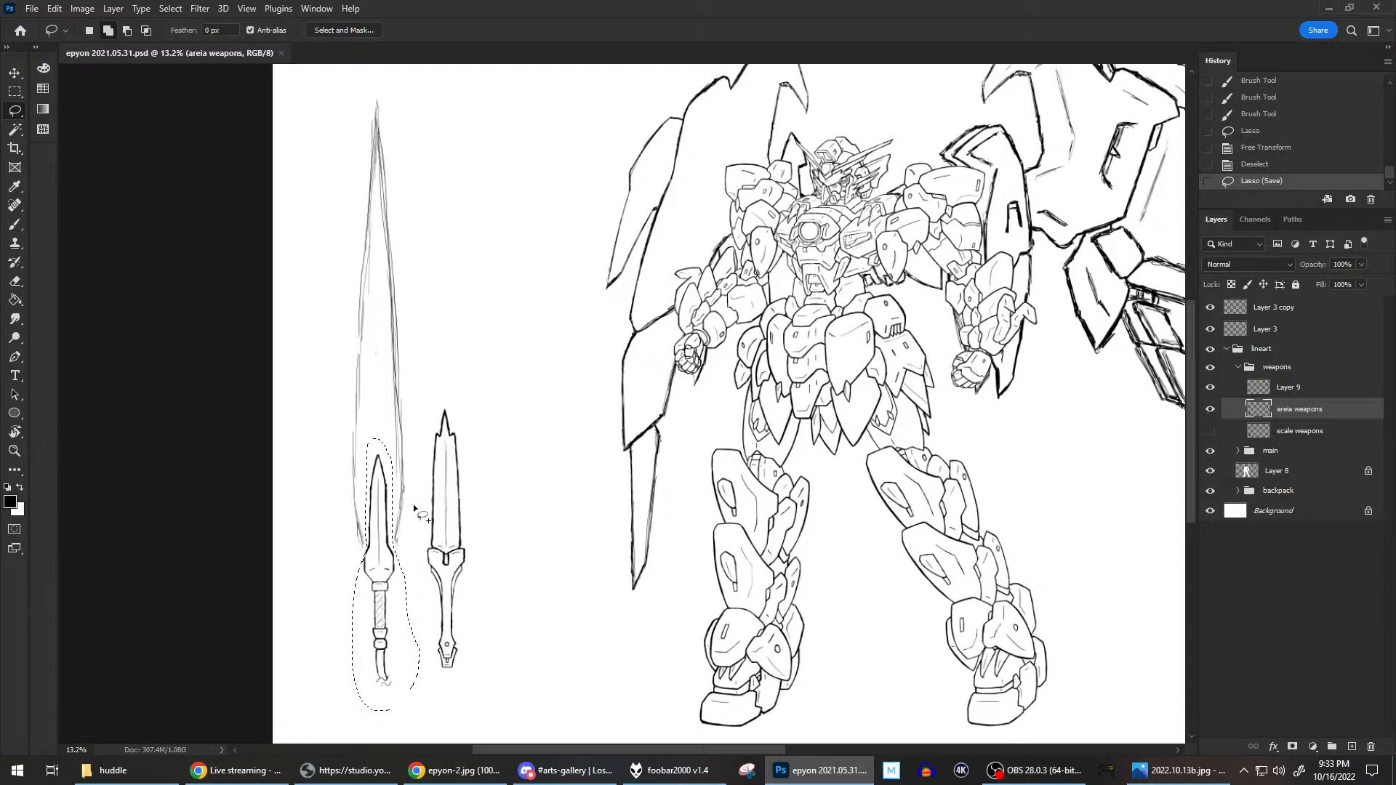
key("ctrl+d")
Lasso the left sword with its handle and cord, rotate it clockwise by about 1.65° with Free Transform, apply, and deselect.
mouse_move(367, 549)
left_mouse_down()
mouse_move(376, 446)
mouse_move(406, 692)
mouse_move(369, 703)
mouse_move(339, 630)
mouse_move(358, 555)
left_mouse_up()
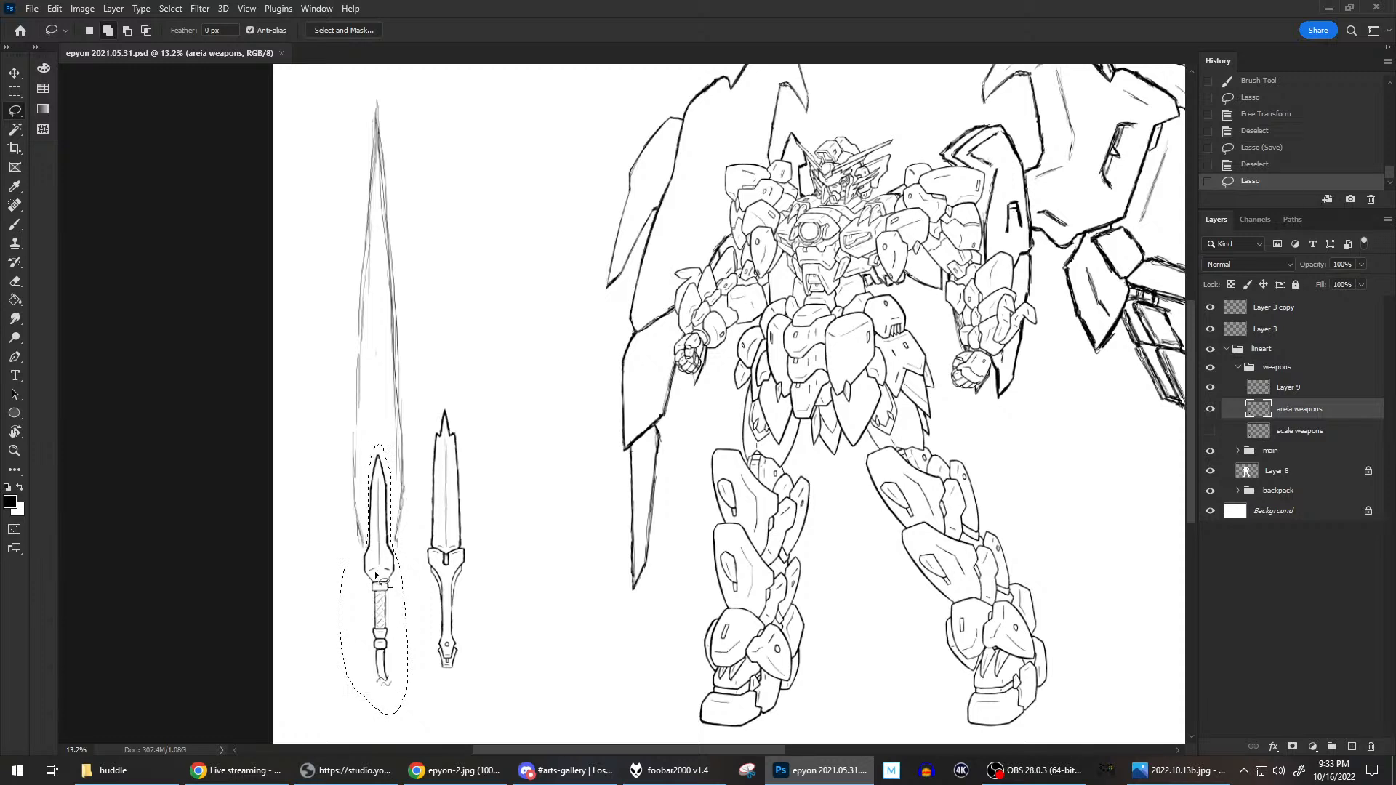
right_click(368, 620)
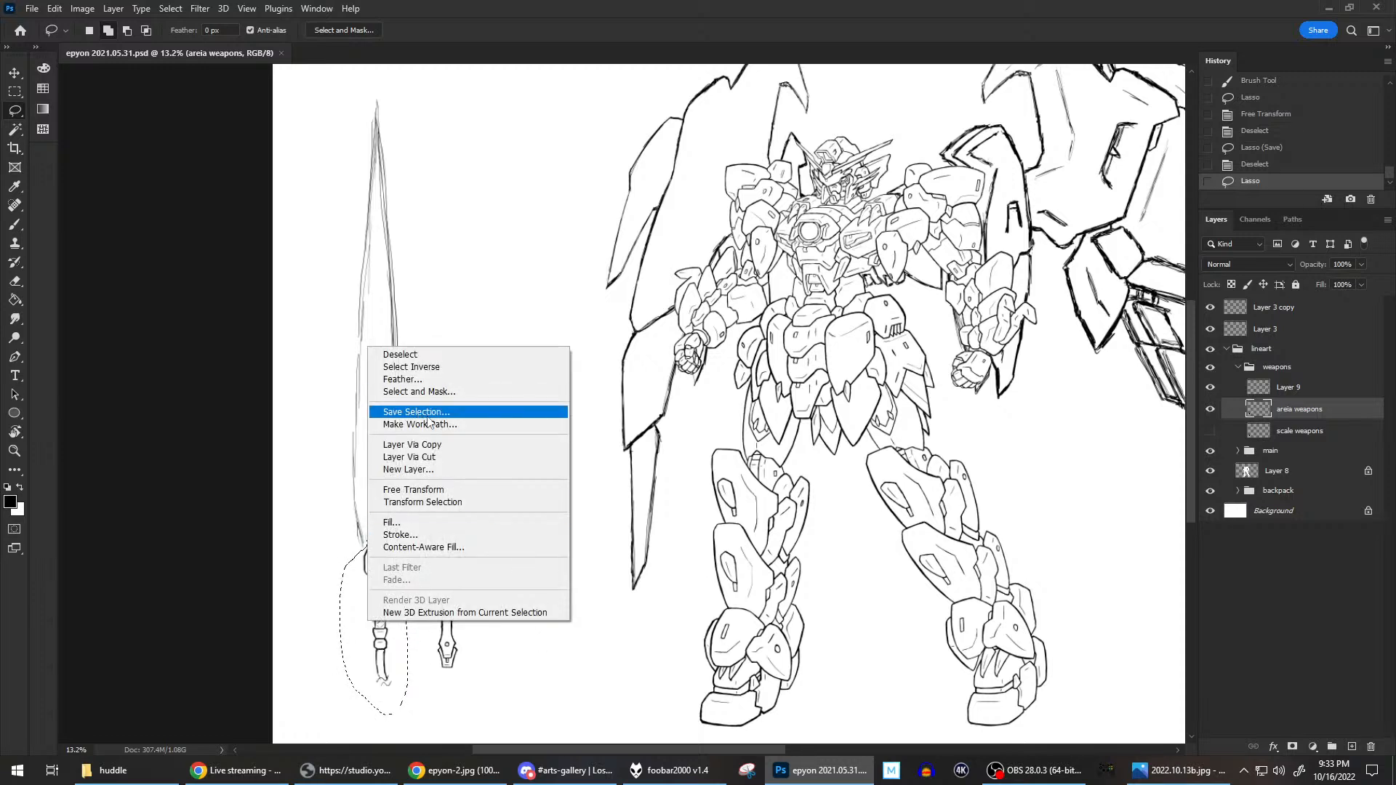
left_click(421, 489)
left_click_drag(442, 416, 449, 407)
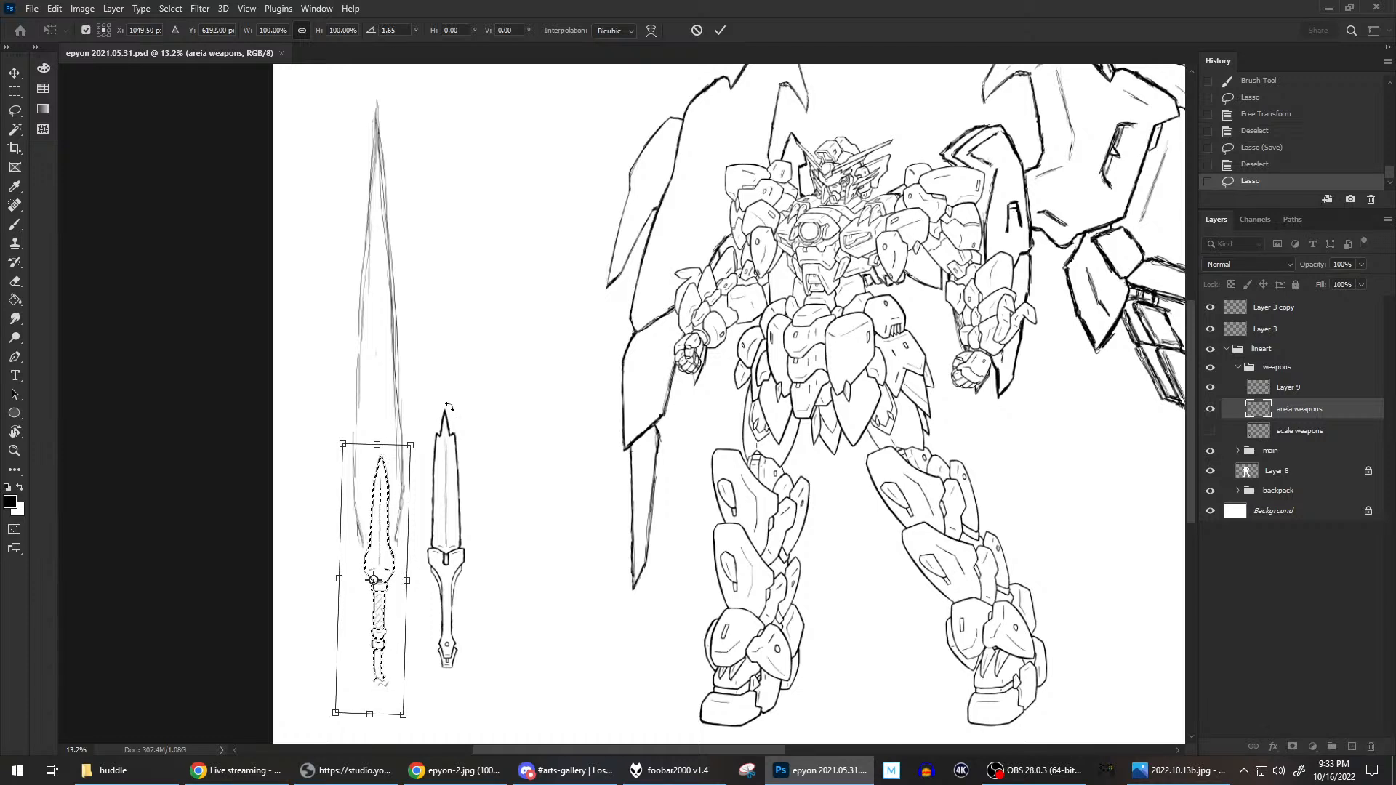
key("Left")
key("Left")
key("Left")
key("Left")
key("Left")
key("Right")
key("Right")
key("Right")
key("Right")
key("Right")
key("Return")
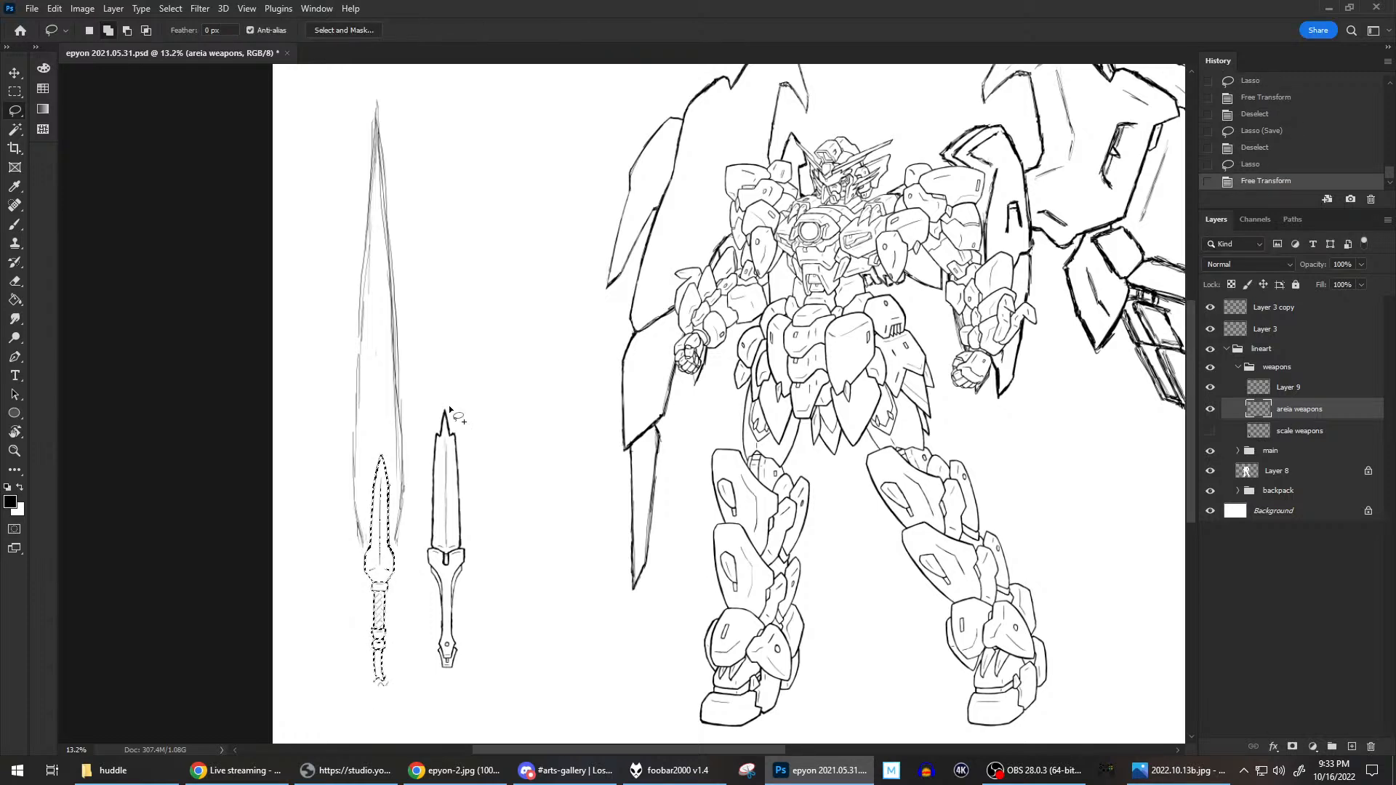
key("ctrl+d")
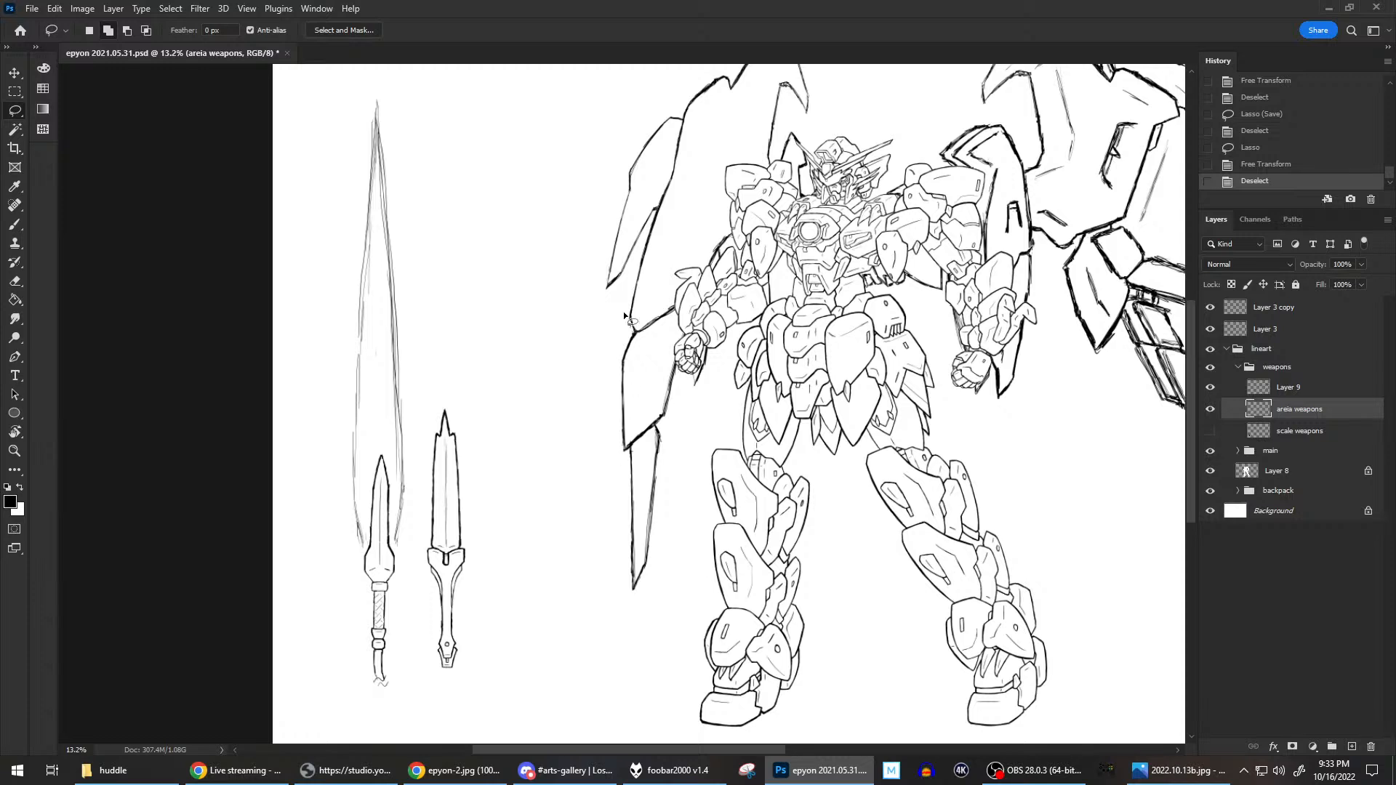
Lasso the tall sketched blade outline around the left sword and start Free Transform with its pivot on the small blade's upper part.
scroll(543, 362, "up", 1)
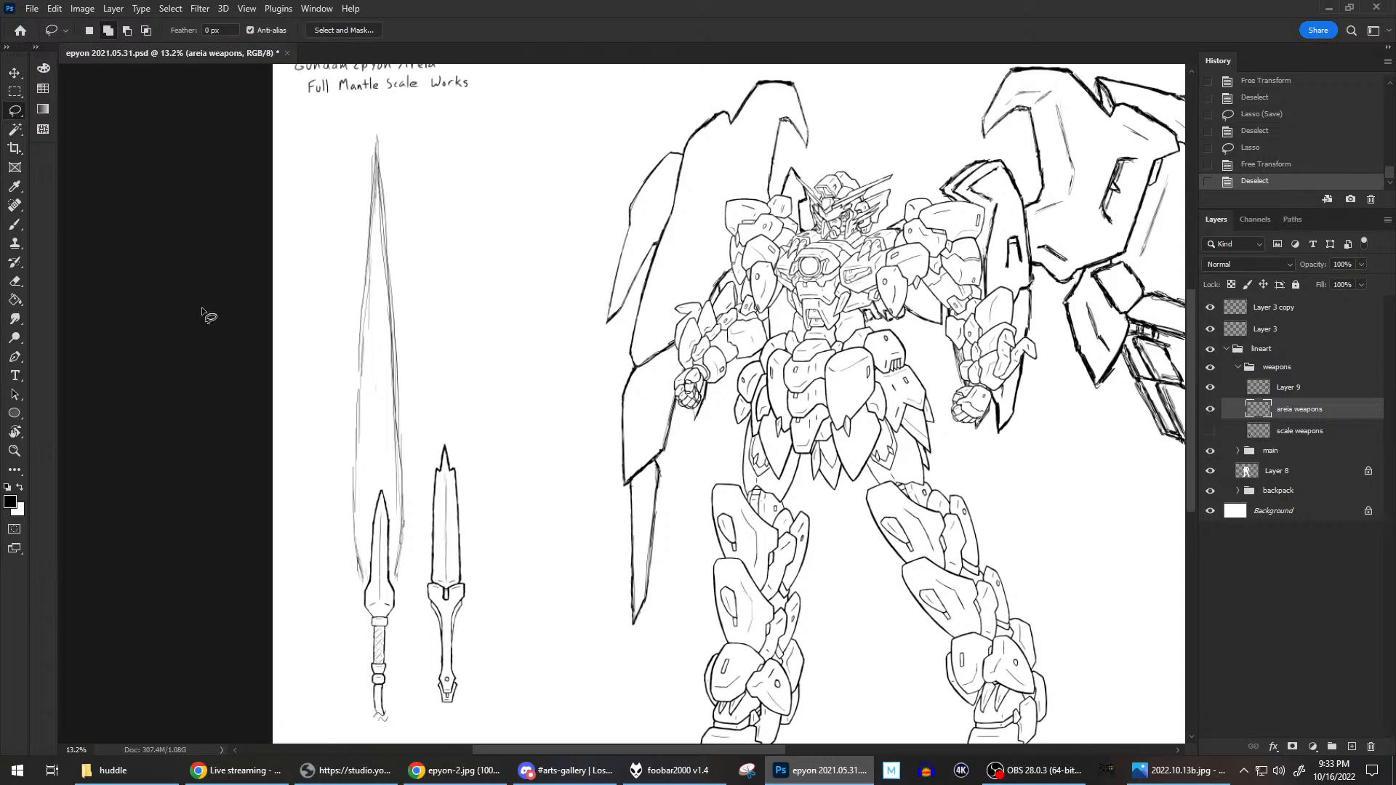
left_click(15, 225)
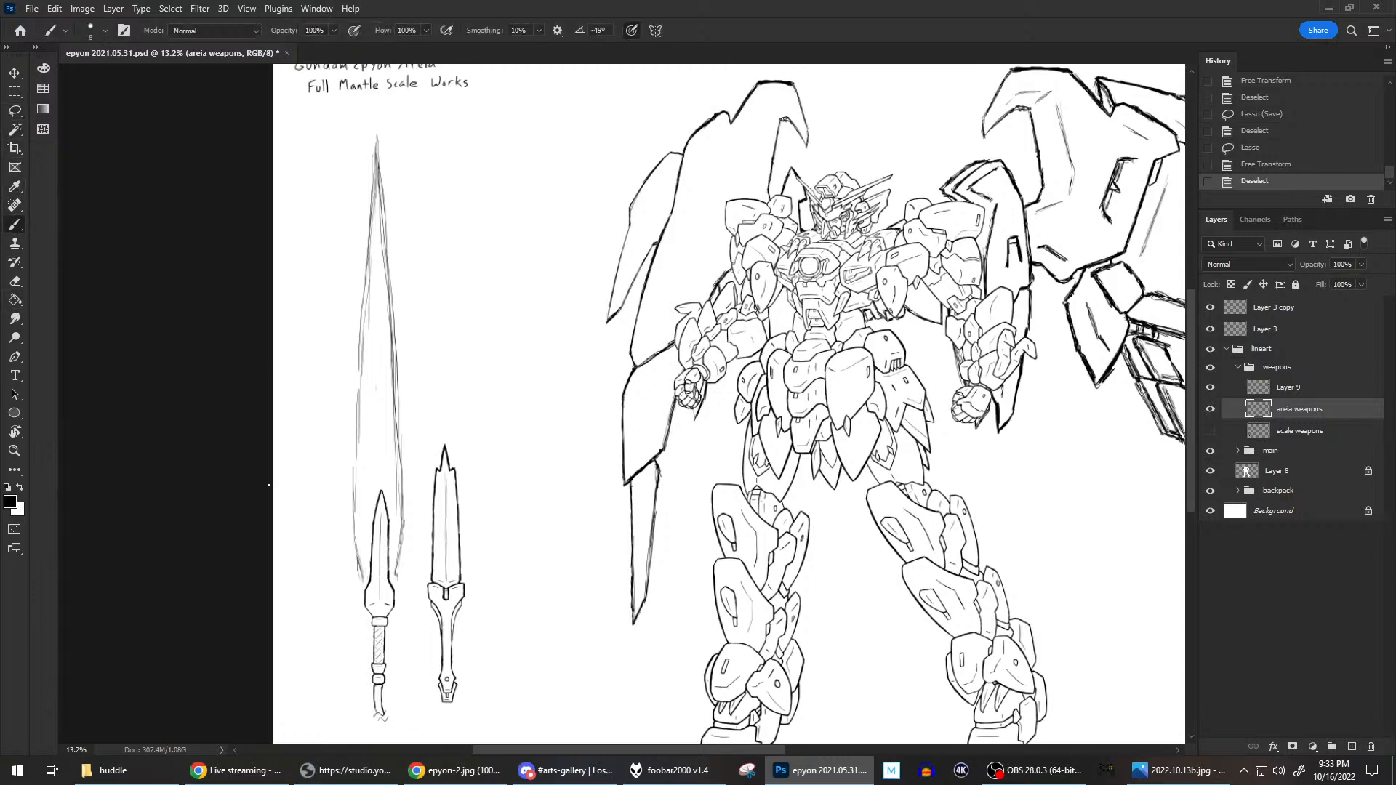
left_click(8, 119)
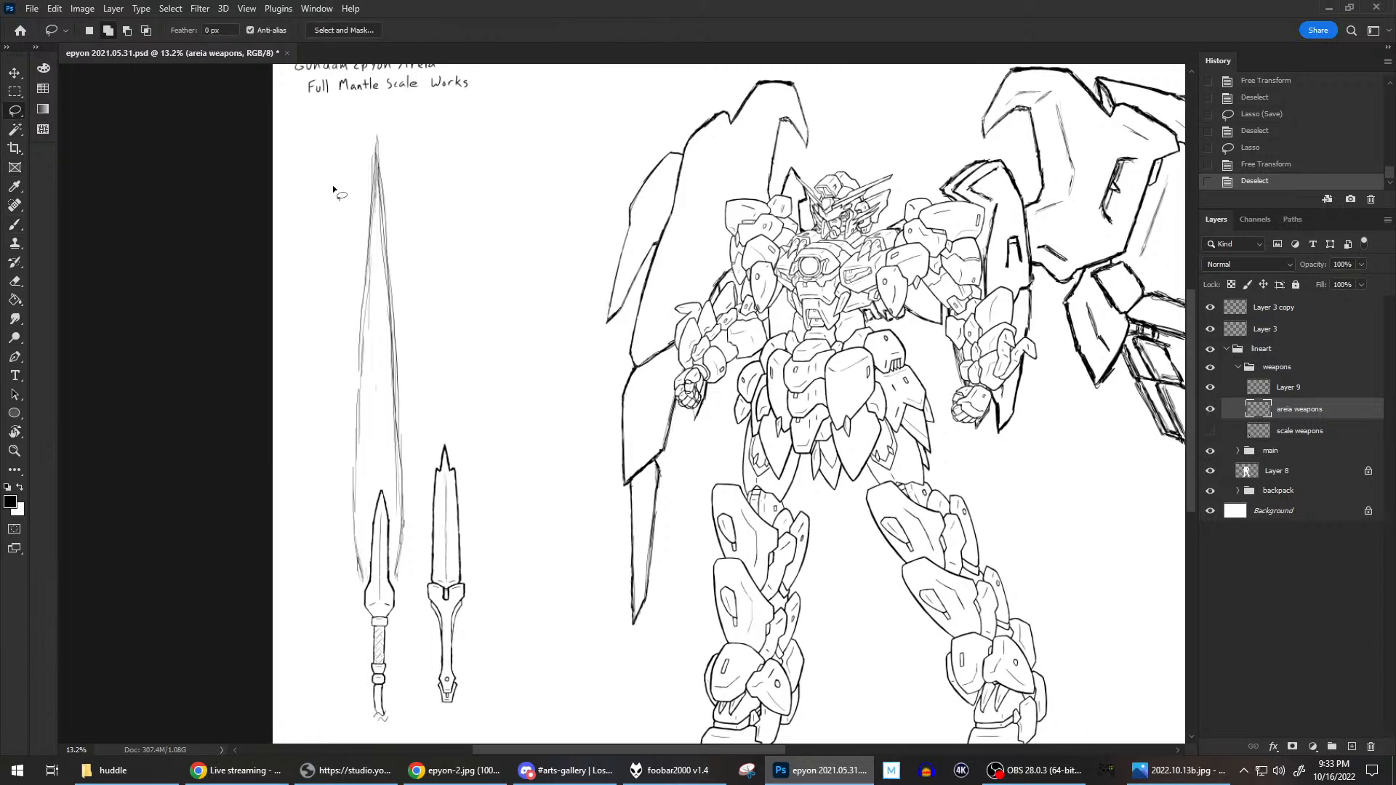
mouse_move(376, 459)
left_mouse_down()
mouse_move(370, 581)
mouse_move(351, 591)
mouse_move(308, 412)
mouse_move(319, 167)
mouse_move(395, 121)
mouse_move(423, 282)
mouse_move(407, 587)
mouse_move(393, 473)
left_mouse_up()
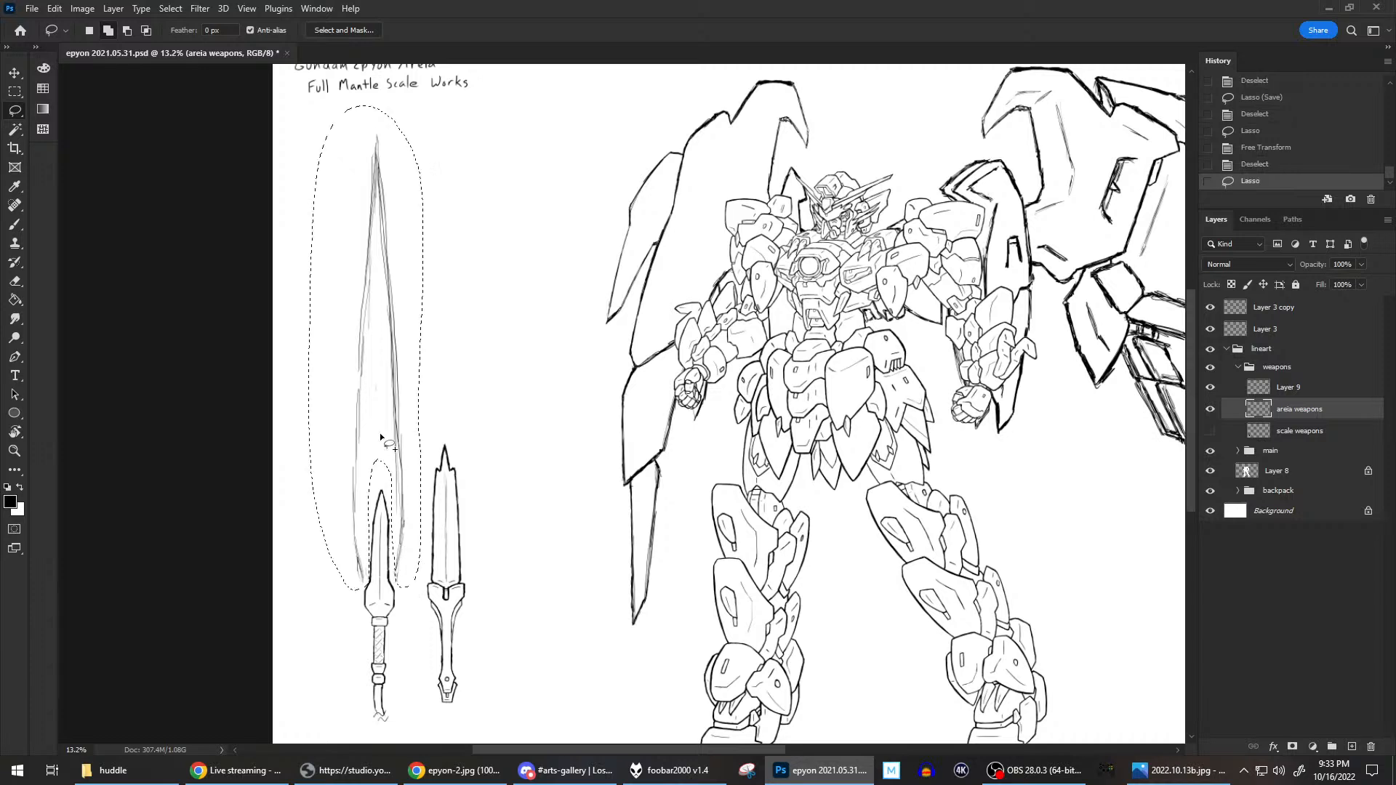
right_click(378, 355)
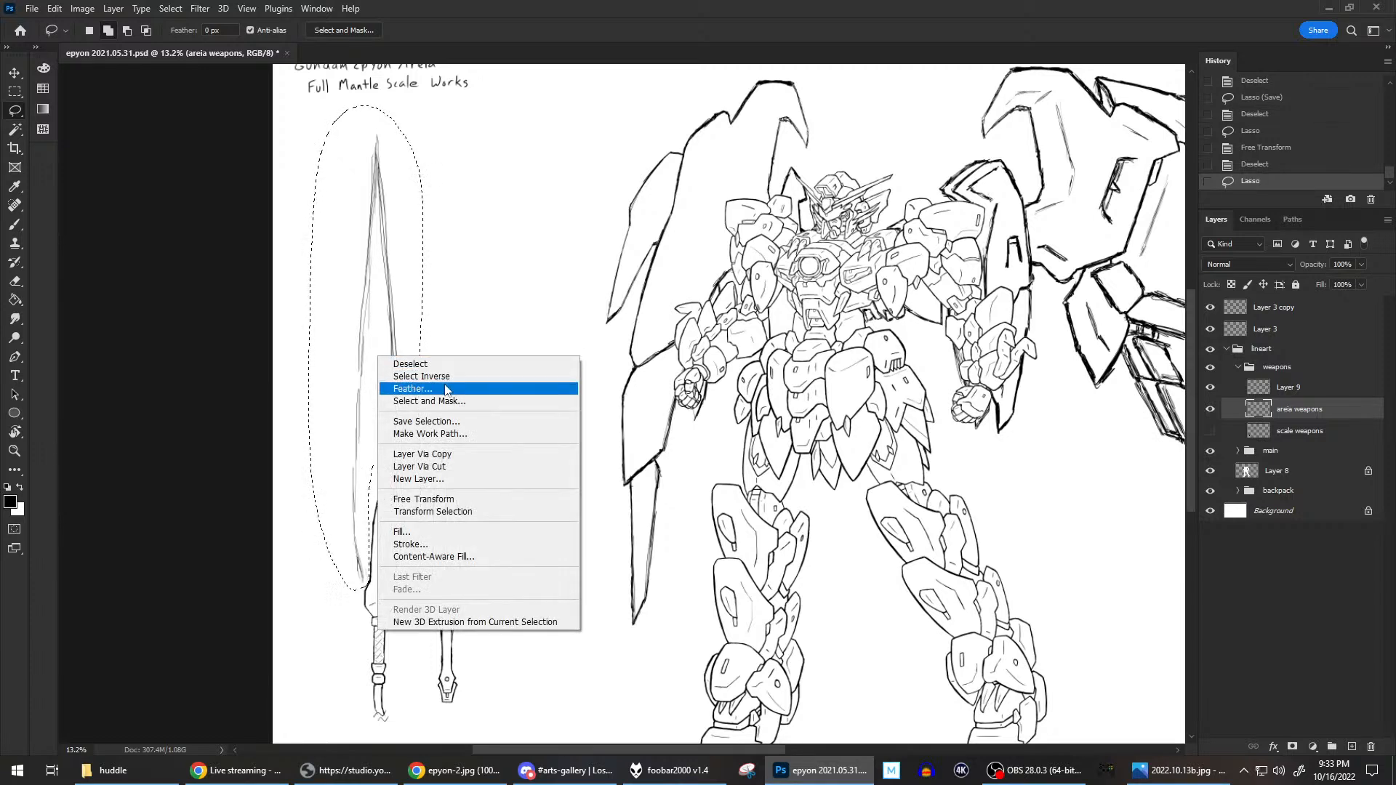
left_click(425, 499)
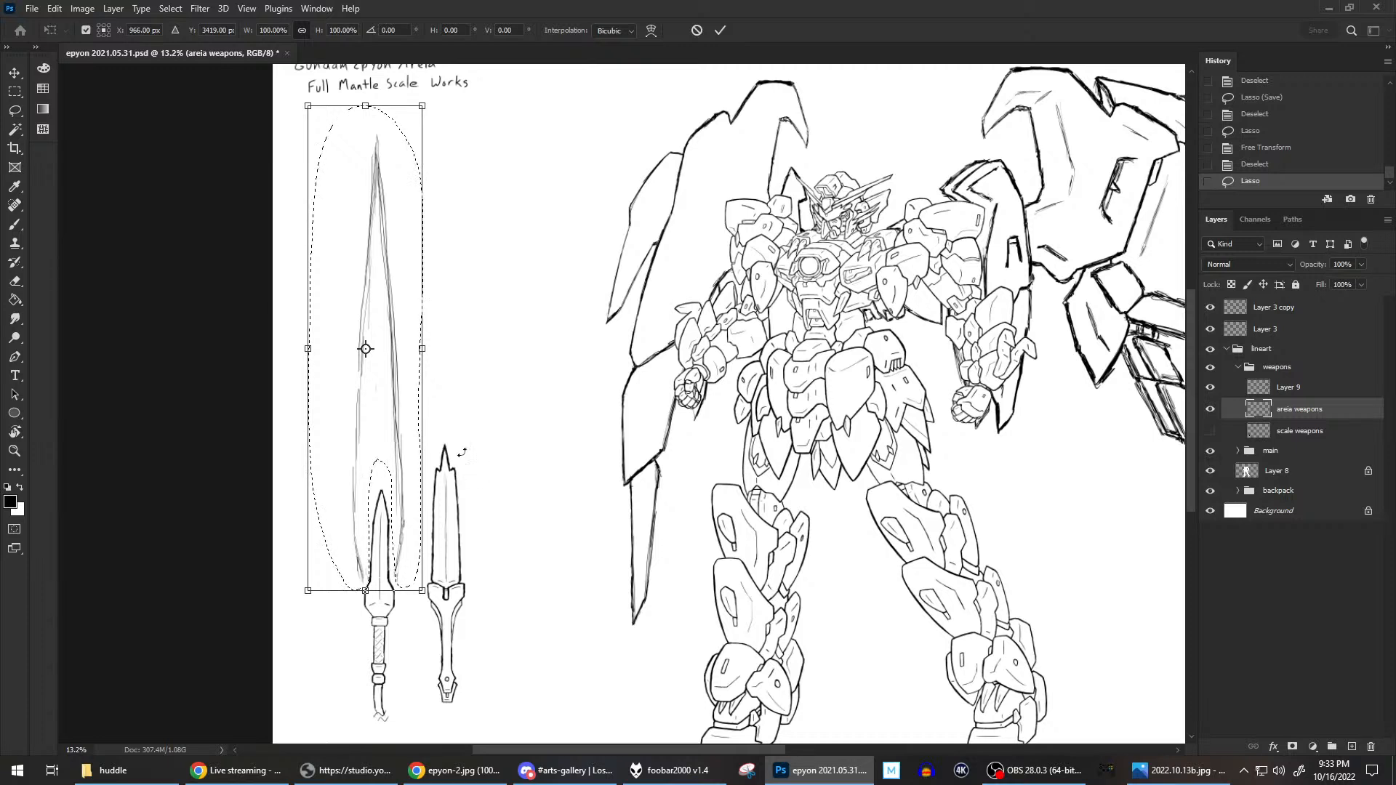
left_click_drag(365, 349, 379, 519)
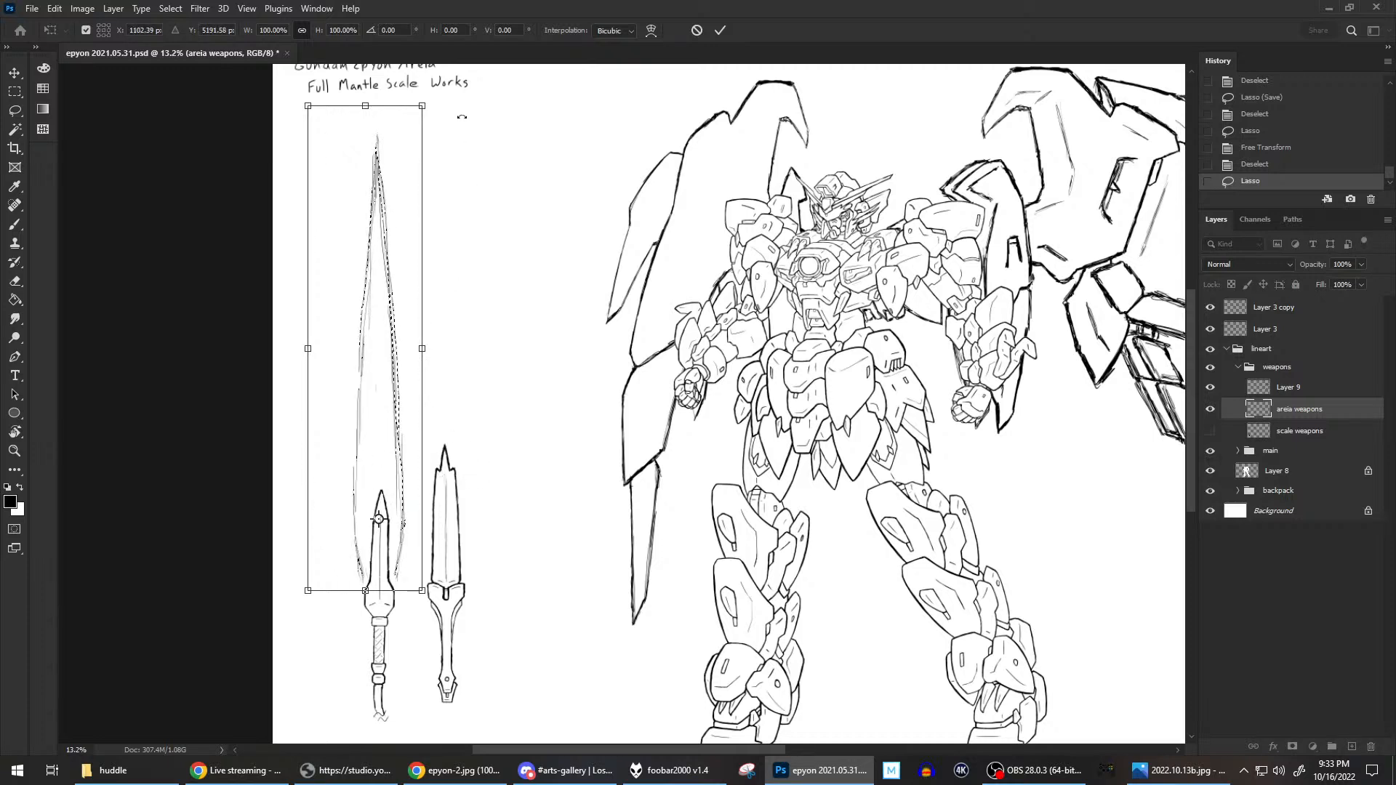
Rotate the selected blade outline clockwise by about 1.67°, nudge it slightly to the right, apply the transform, and deselect.
left_click_drag(453, 88, 478, 78)
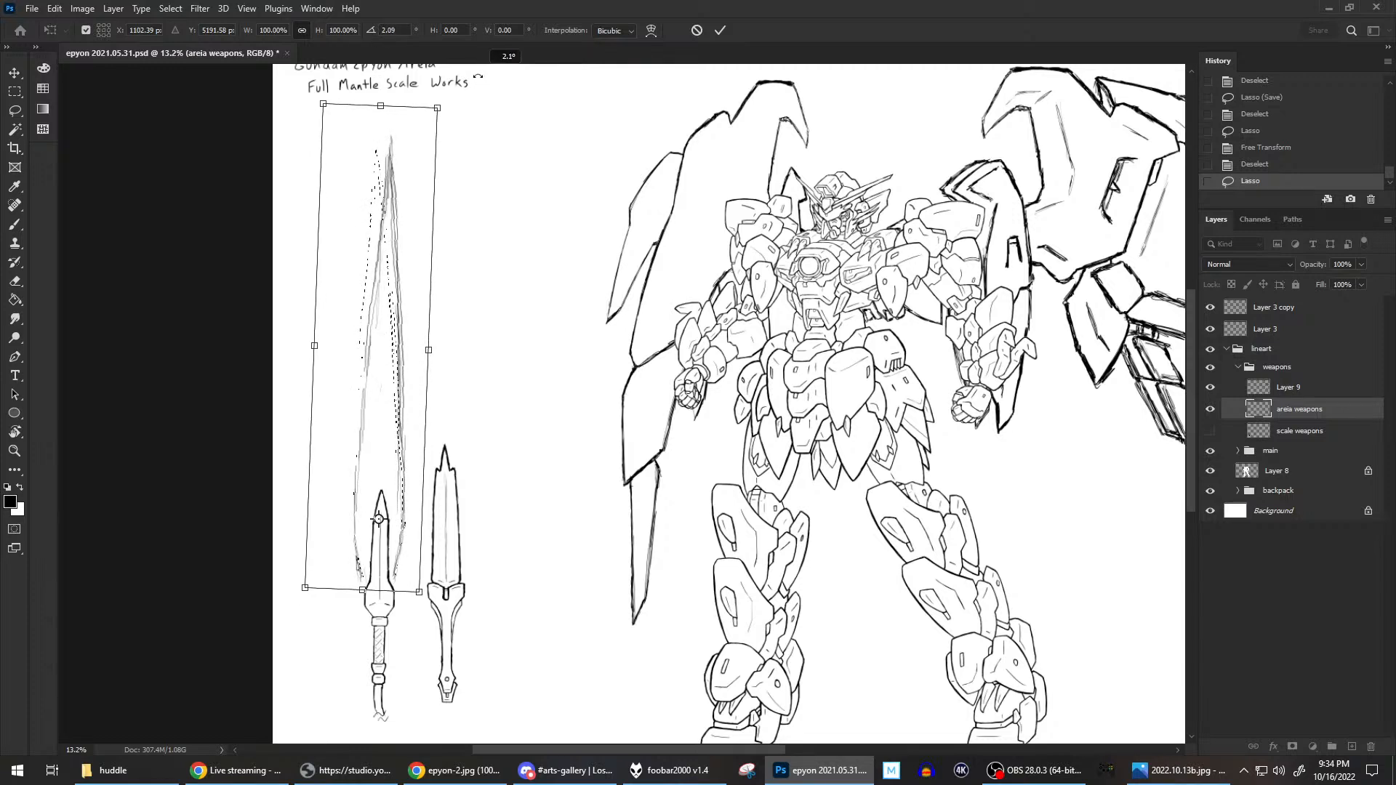
left_click_drag(478, 75, 475, 73)
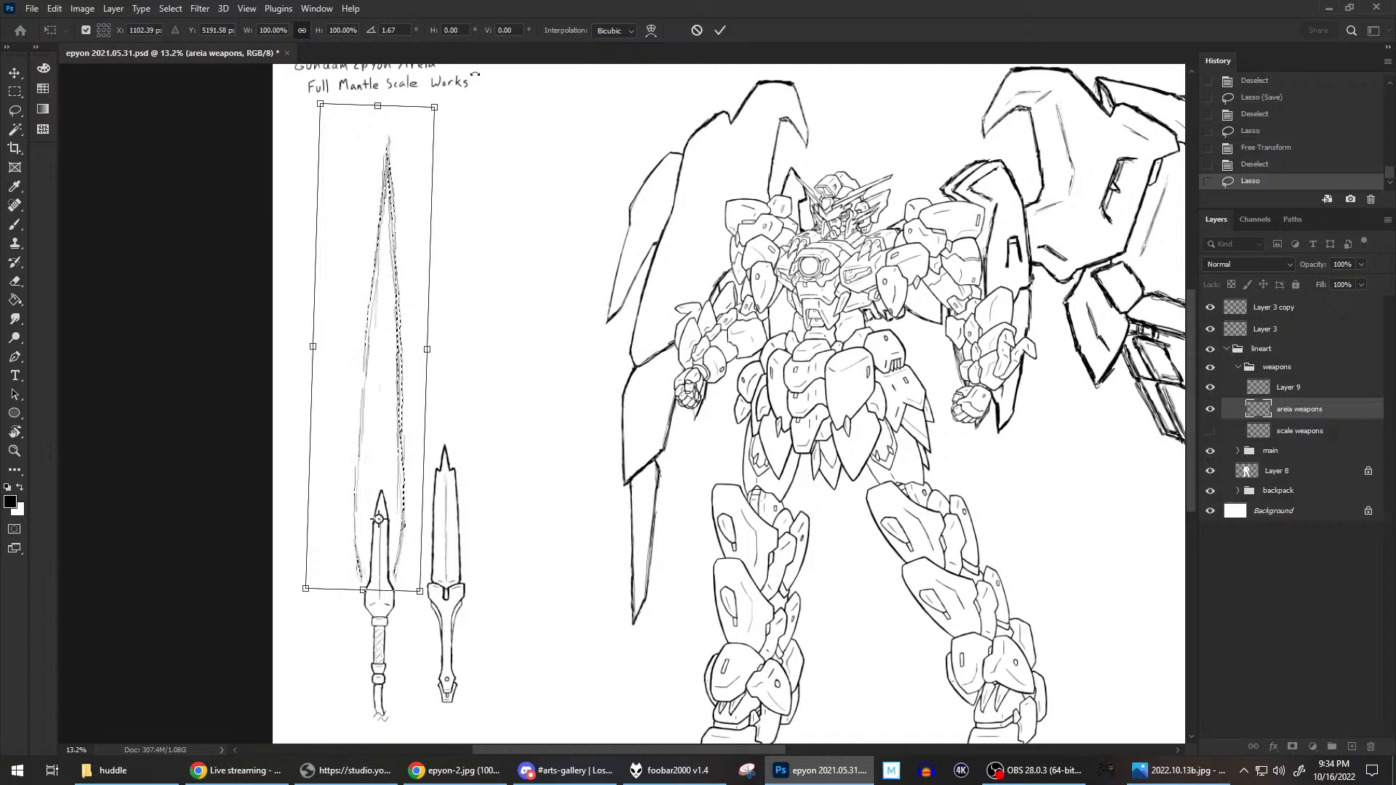
key("Right")
key("Right")
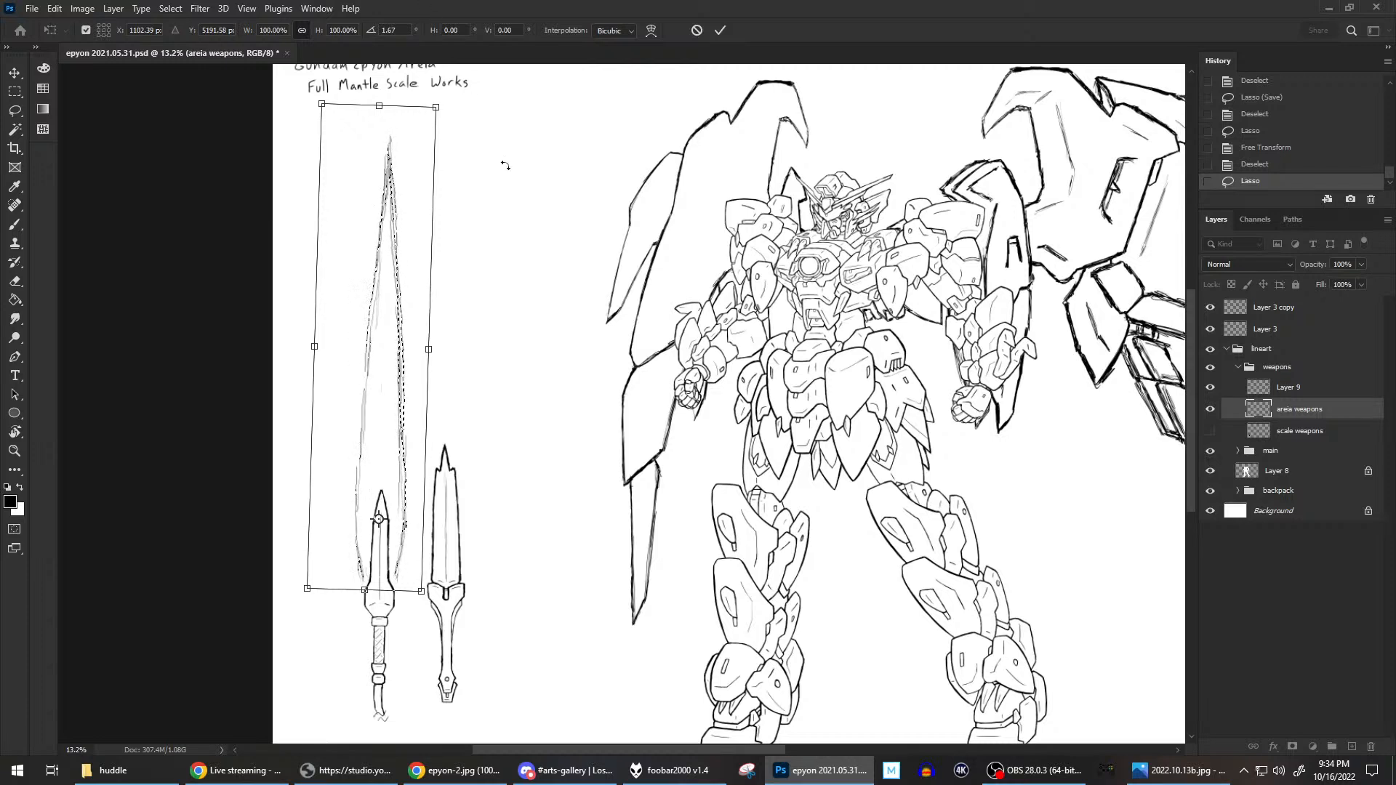
key("ctrl+f")
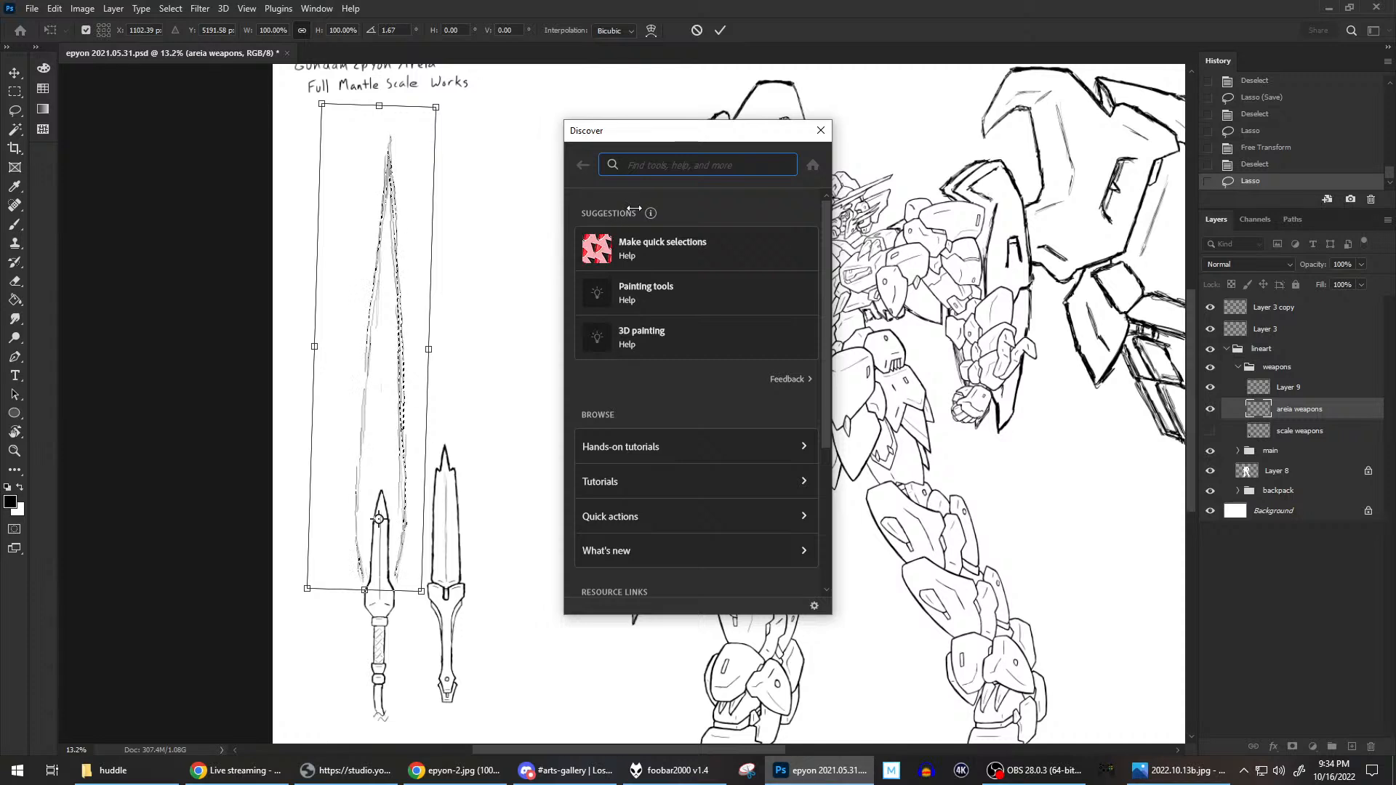
left_click(822, 136)
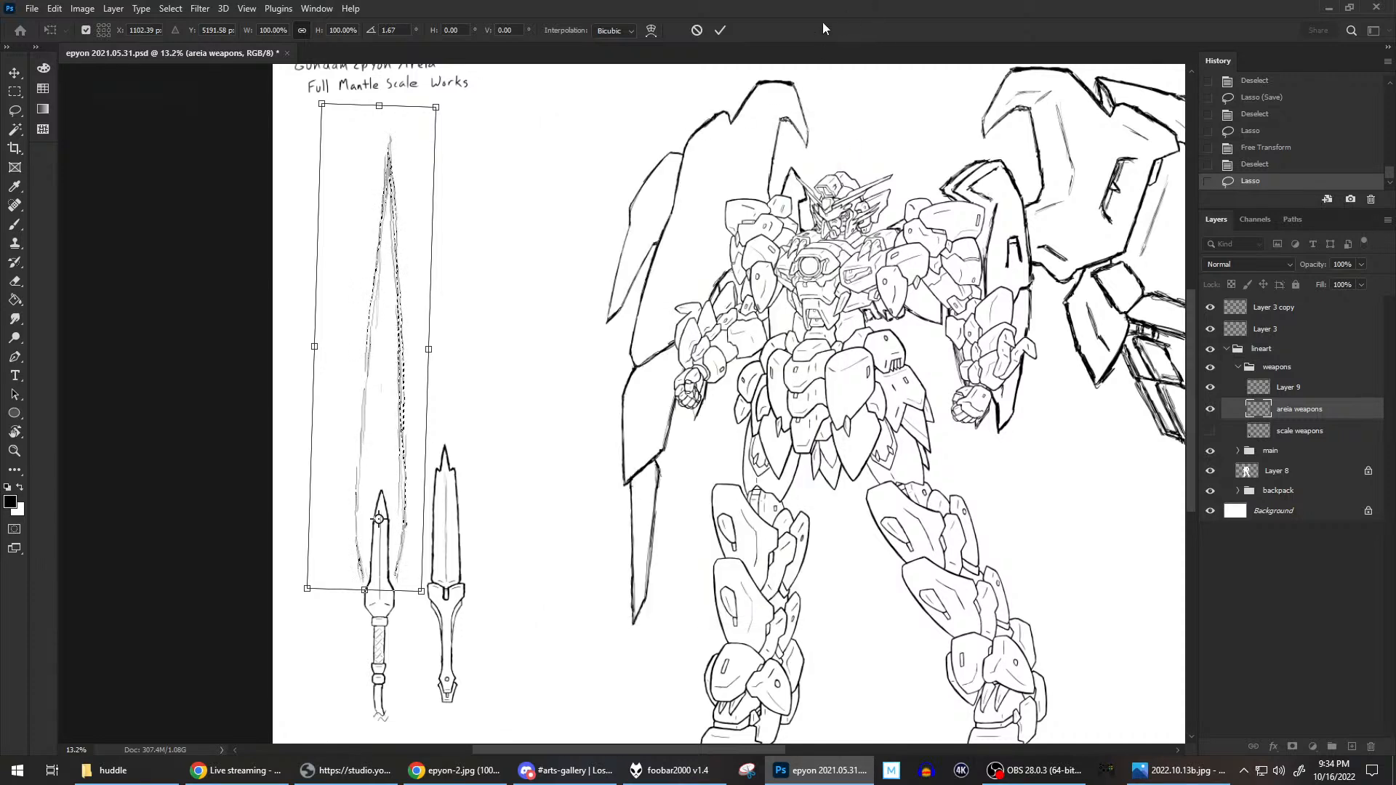
left_click(720, 30)
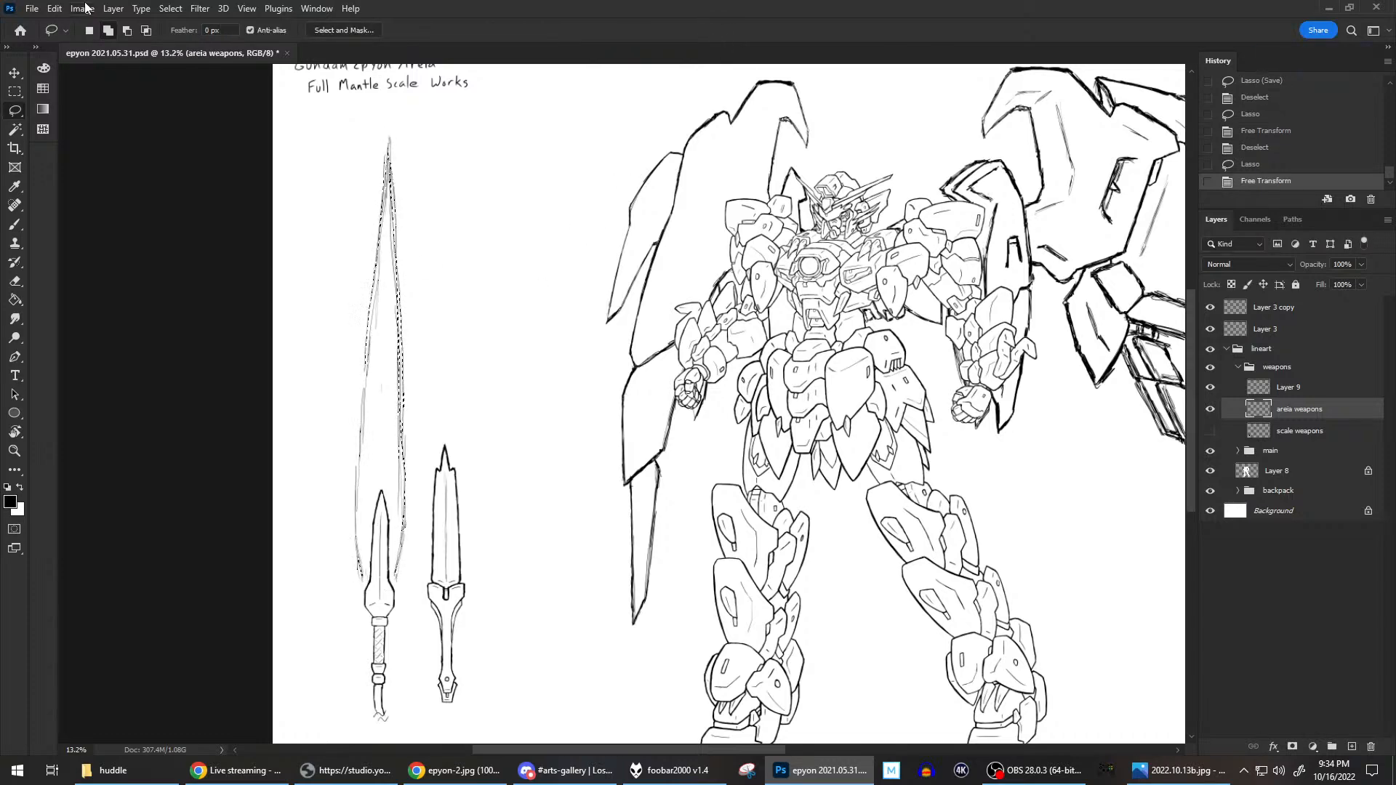
left_click(157, 10)
left_click(178, 41)
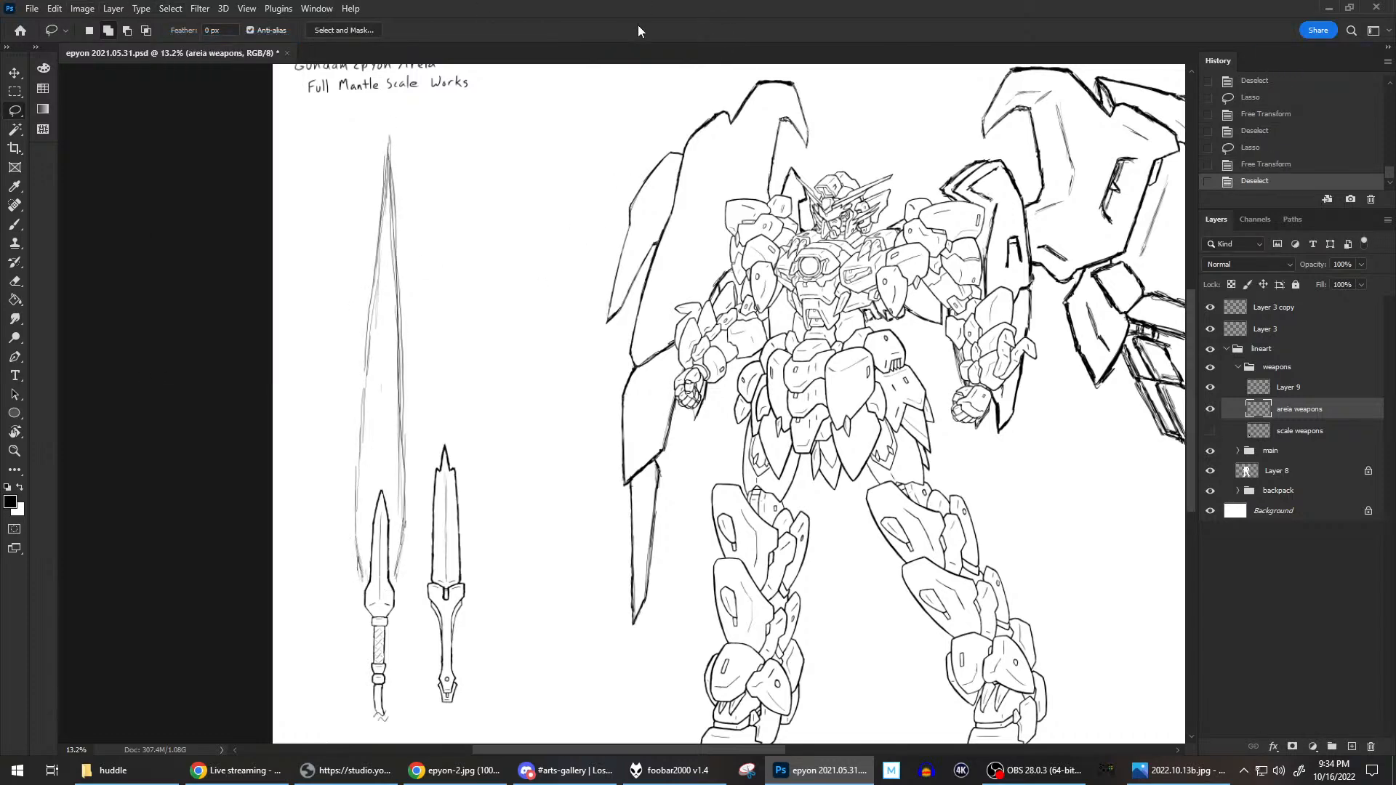
Hide Layer 3 and save the document.
scroll(505, 349, "down", 2)
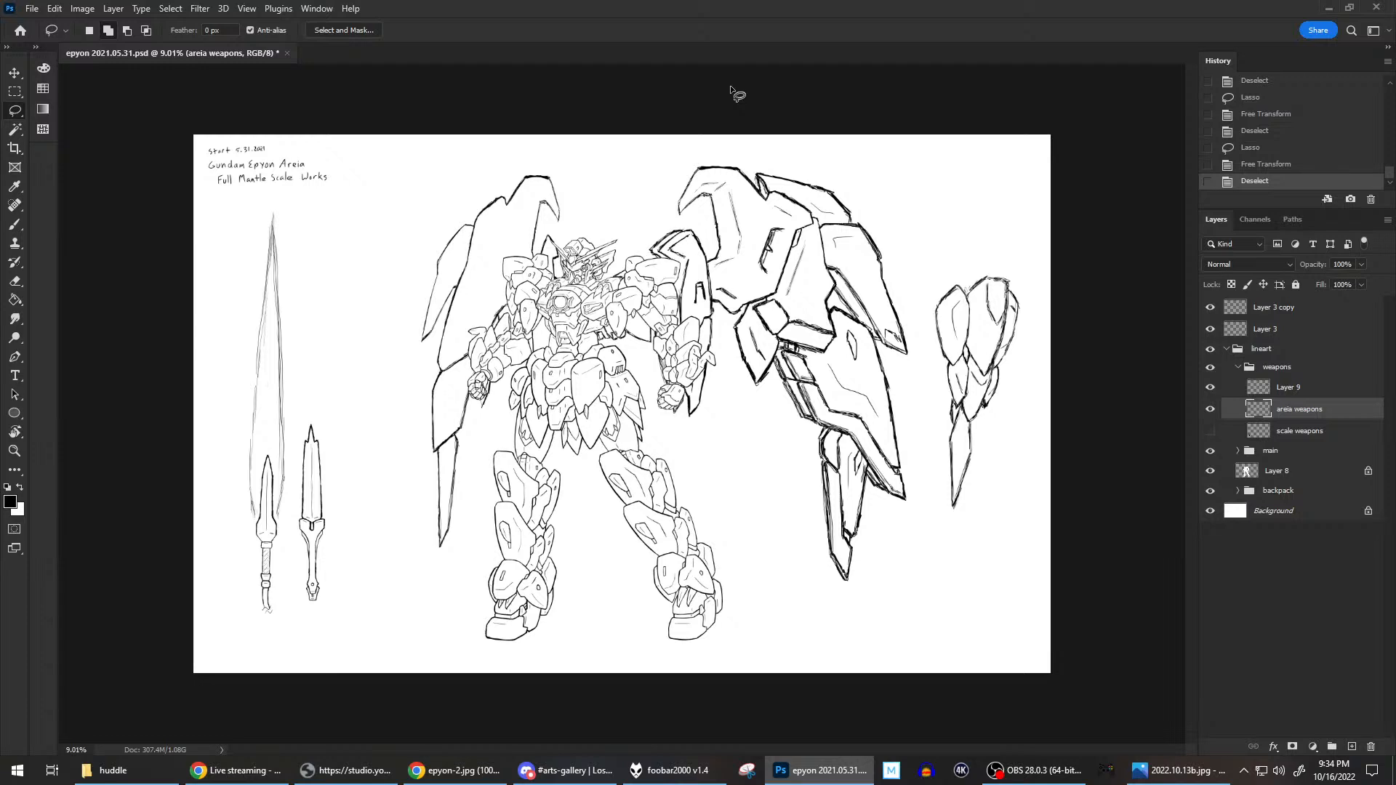
left_click(1208, 330)
scroll(657, 337, "up", 2)
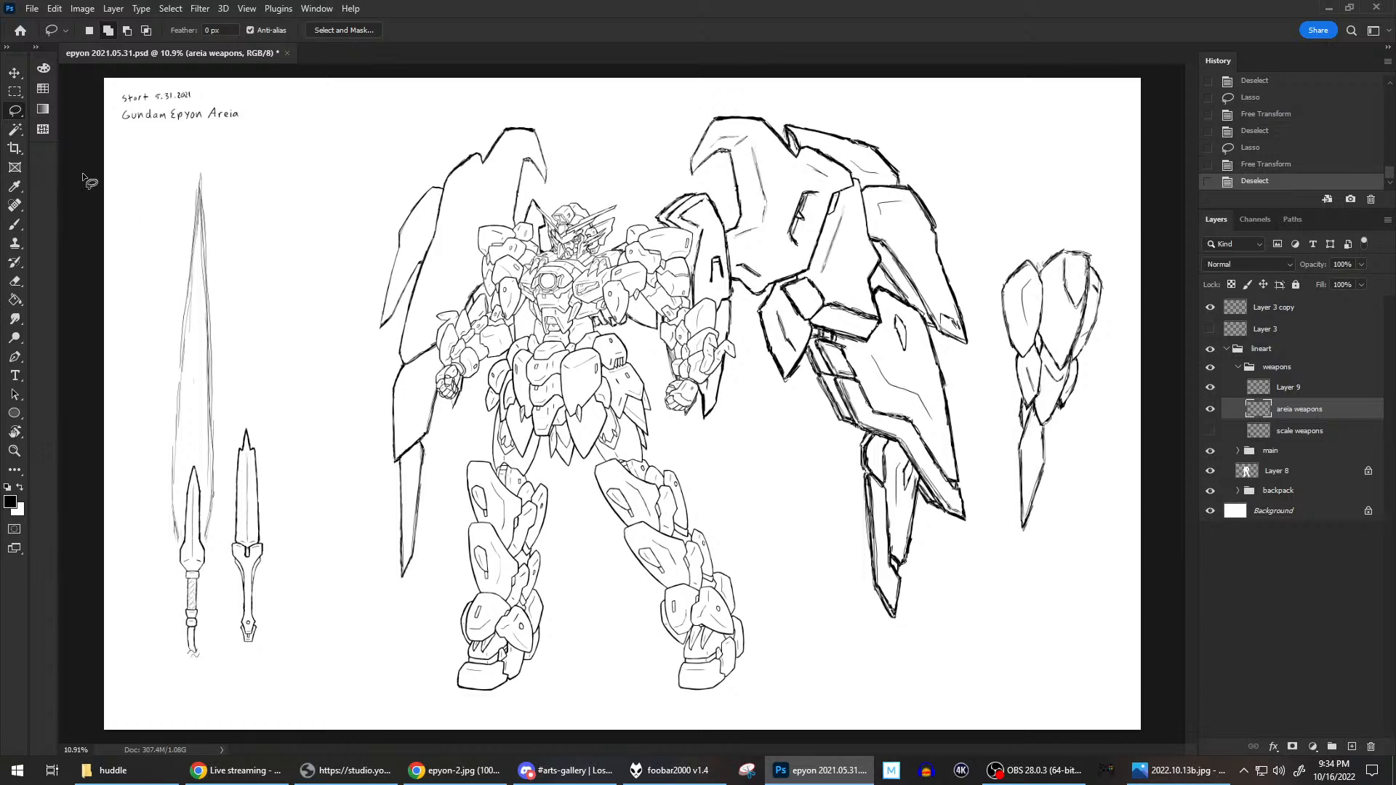
left_click(15, 226)
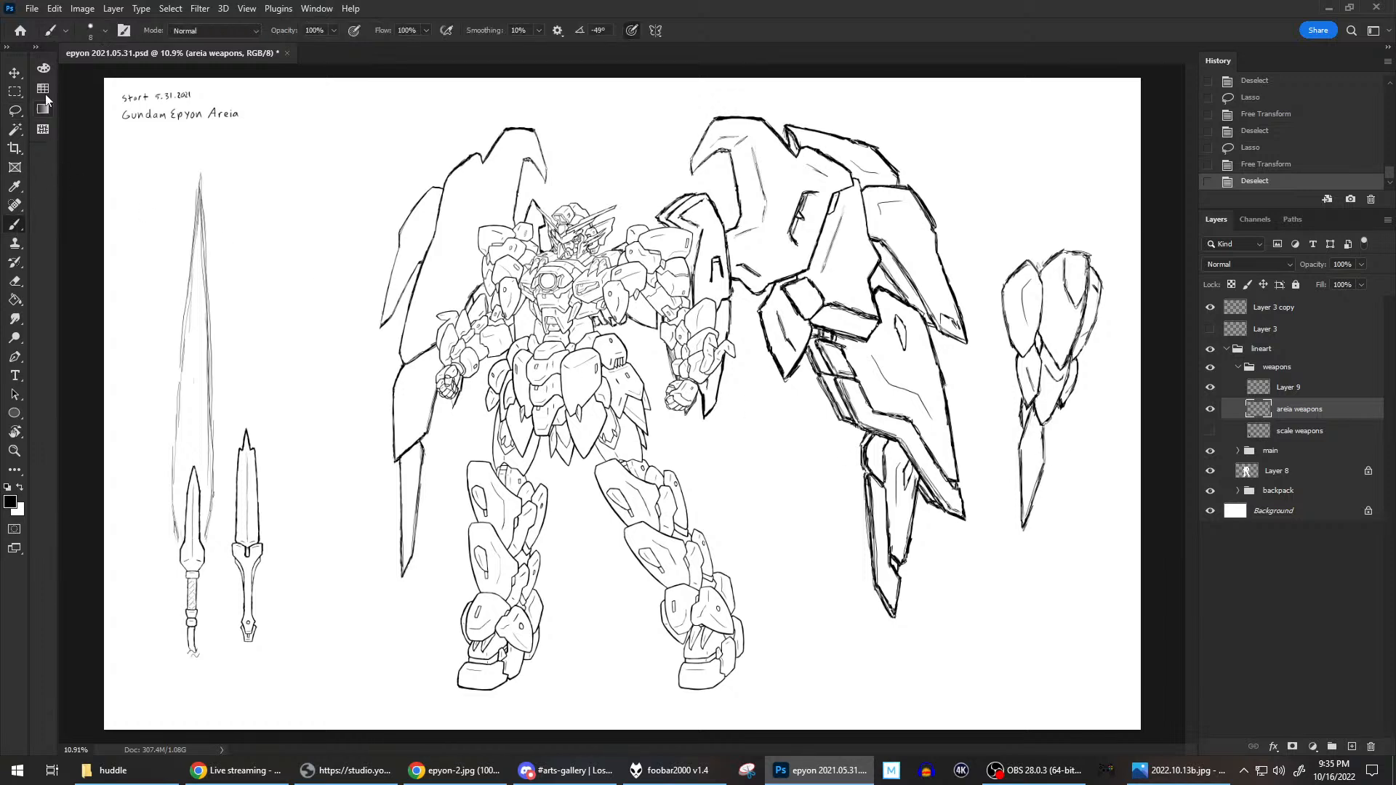
left_click(32, 8)
left_click(45, 171)
Close the 2022.10.13b.jpg picture, switch to Chrome, and examine the Epyon reference photo's arm shield, legs, and segmented whip.
left_click(1185, 772)
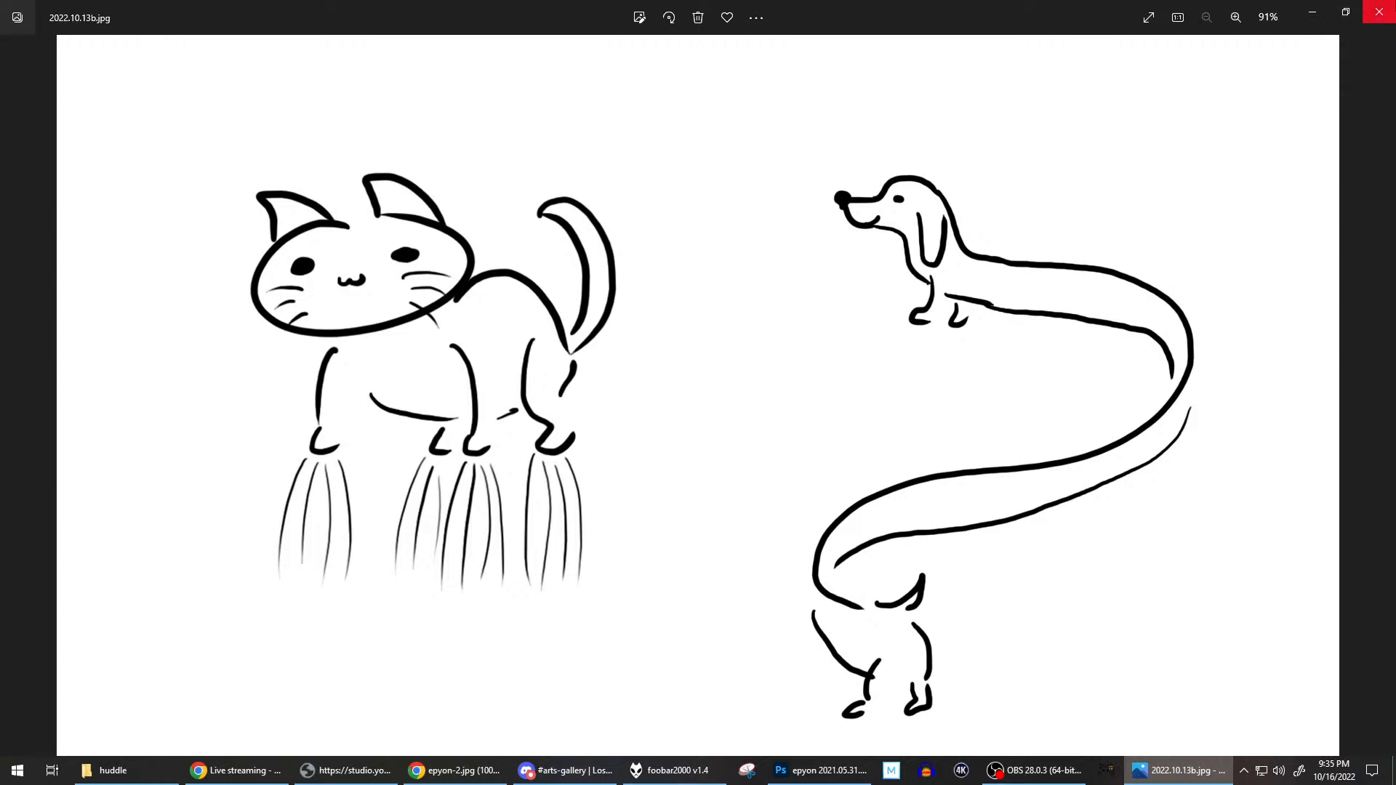
left_click(1378, 10)
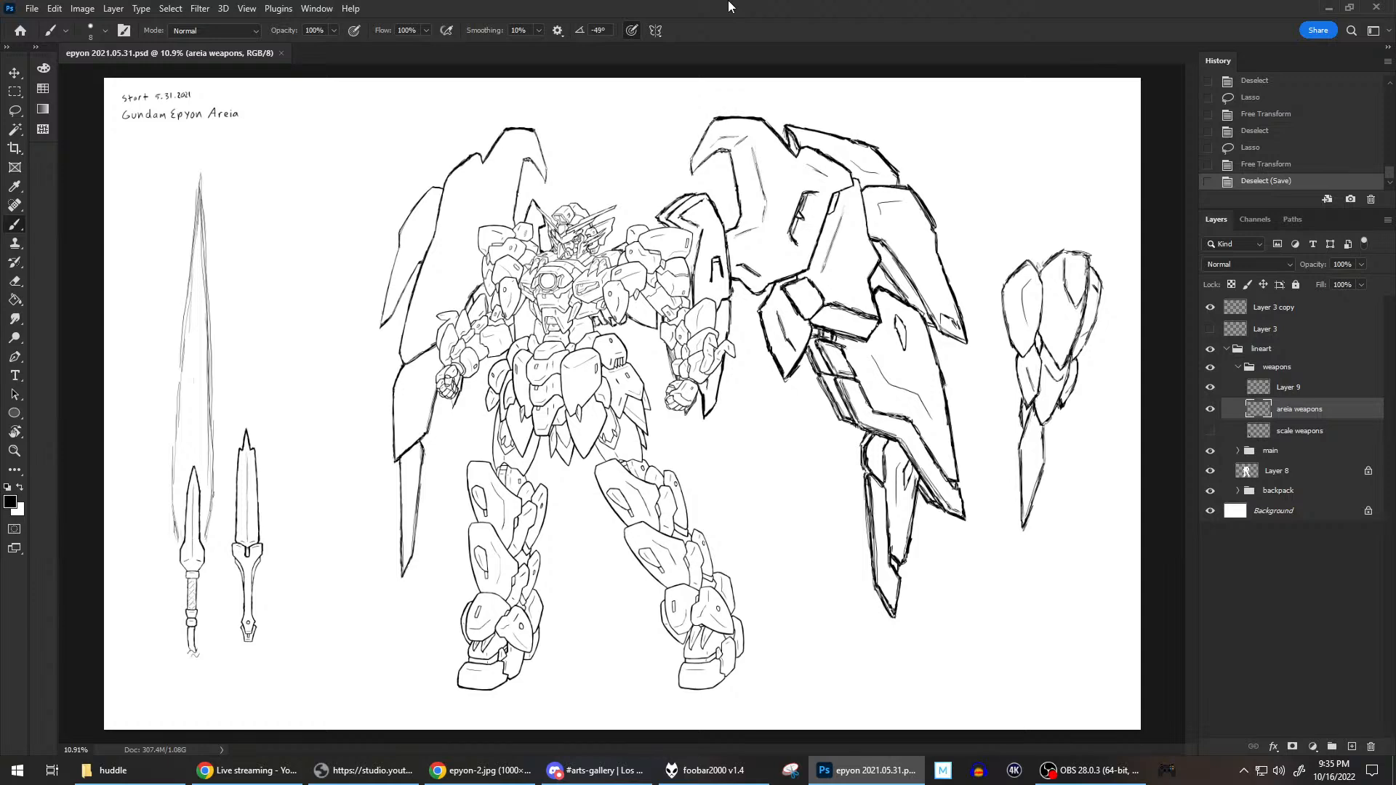
left_click(476, 772)
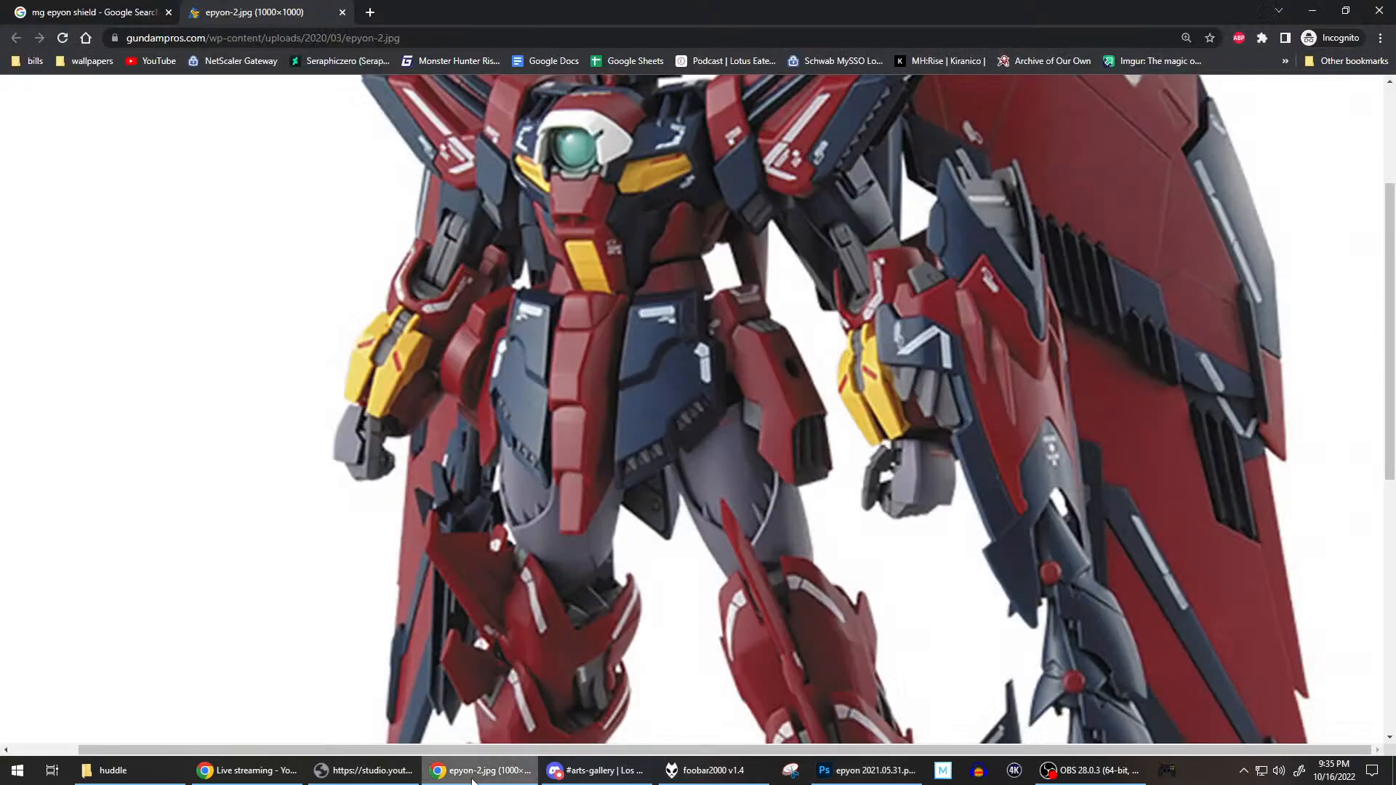
scroll(463, 464, "up", 3)
left_click(463, 464)
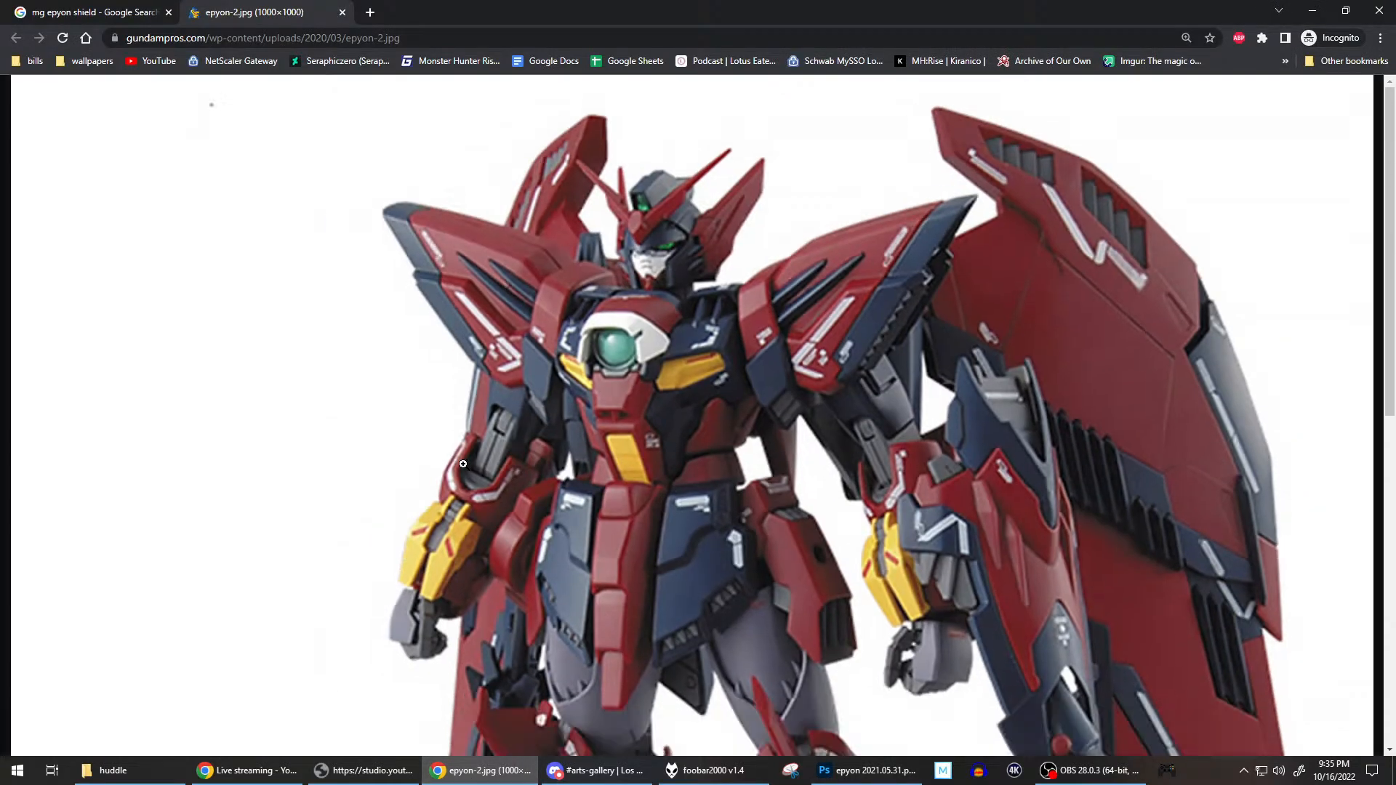
scroll(688, 444, "down", 4)
scroll(688, 443, "up", 4)
scroll(687, 444, "down", 9)
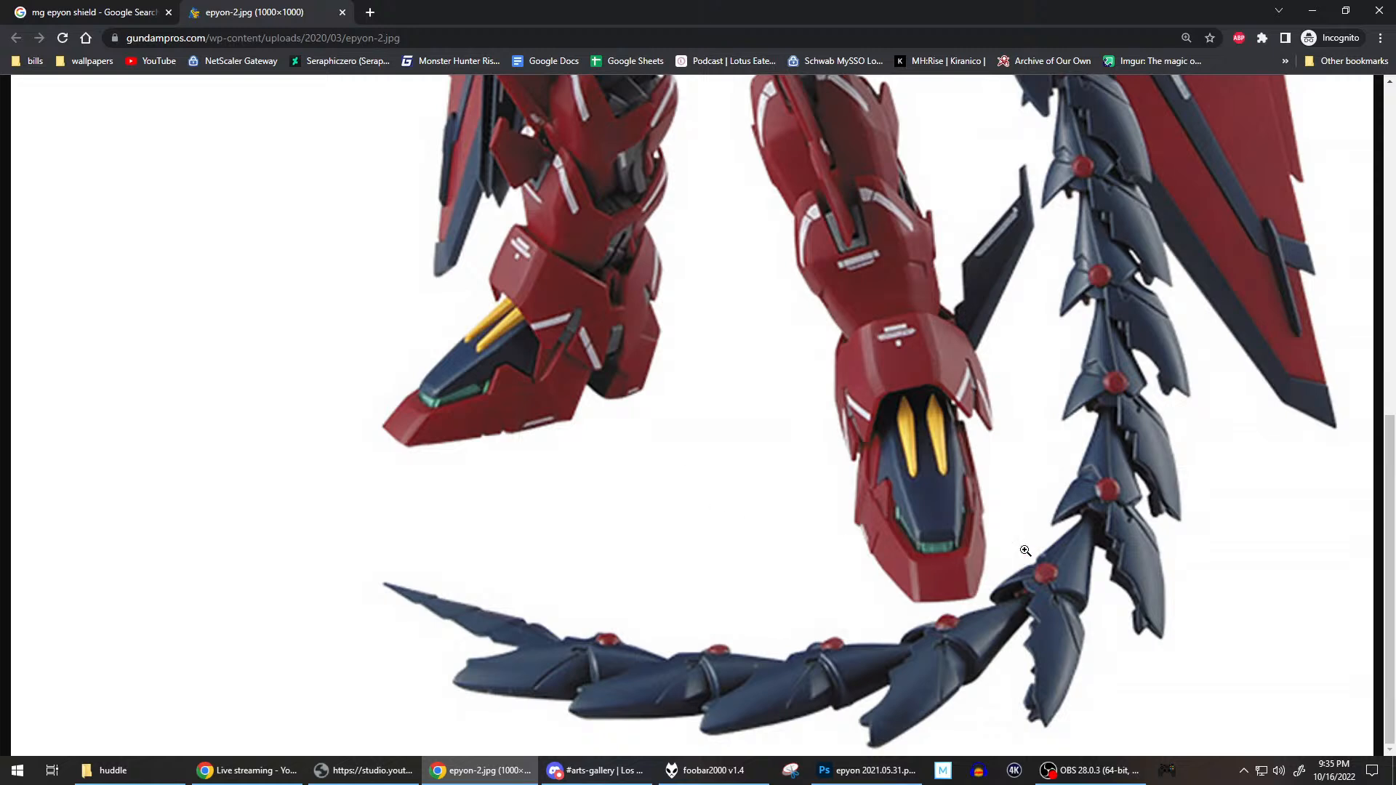
scroll(1077, 328, "up", 3)
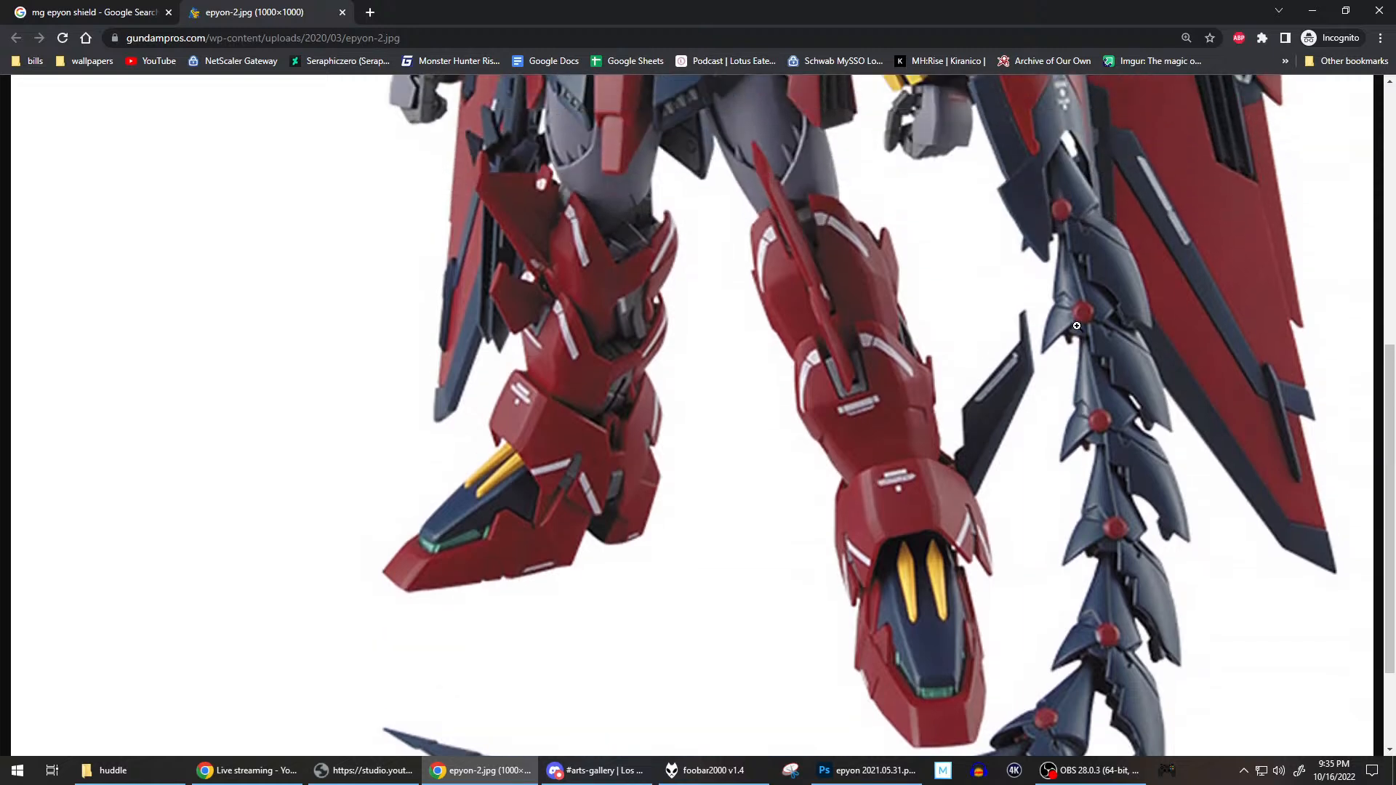
scroll(1077, 325, "down", 3)
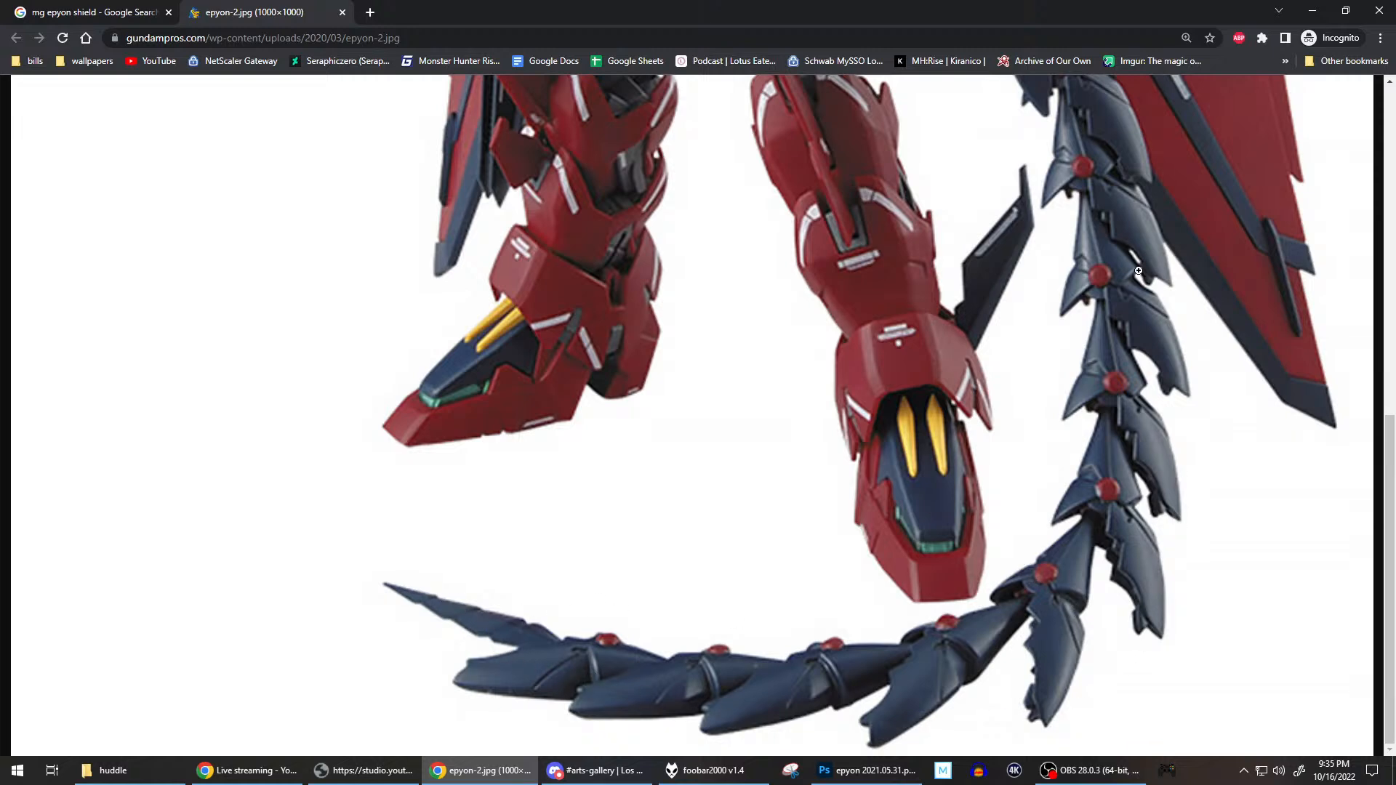
scroll(1141, 338, "up", 3)
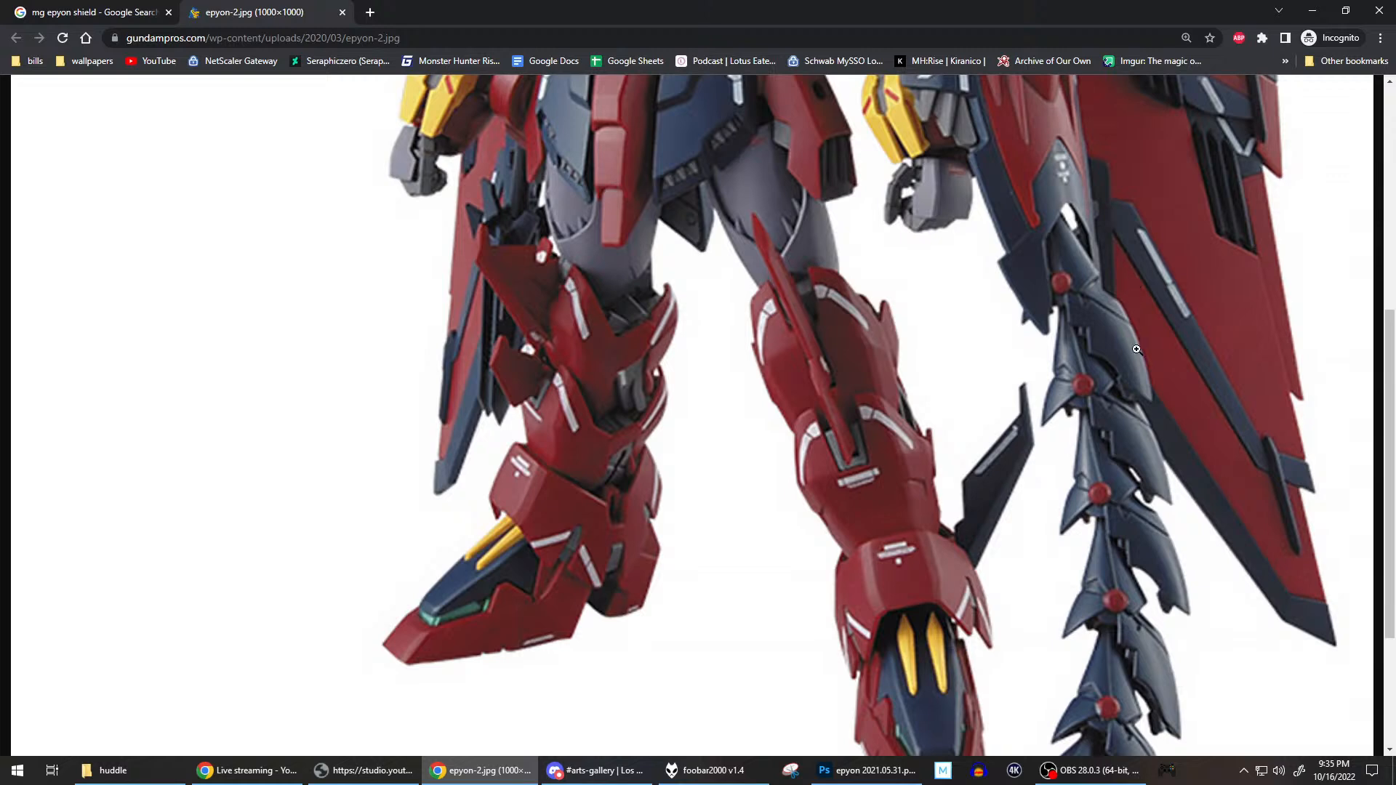
scroll(1128, 325, "down", 3)
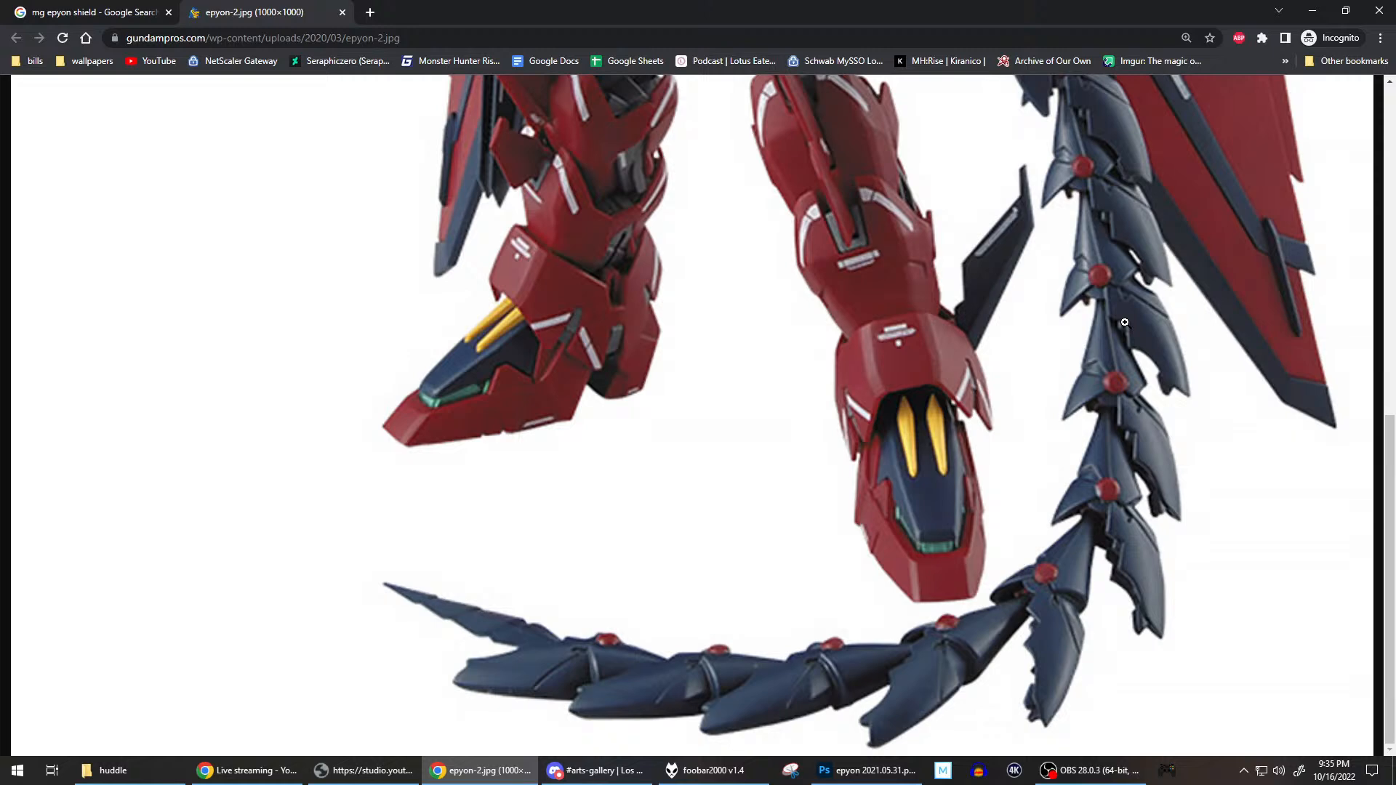
scroll(1125, 322, "up", 8)
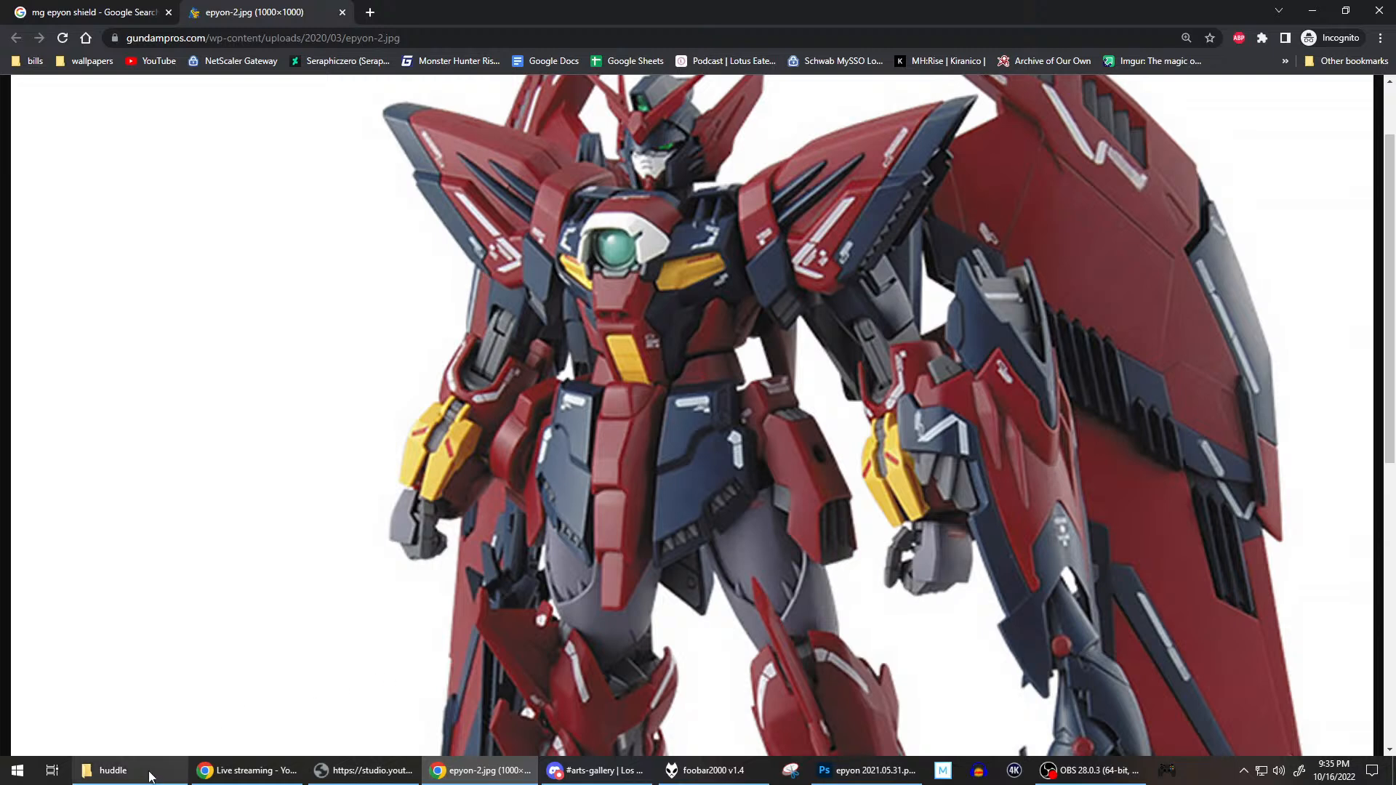
Switch to File Explorer and open the epyon kai folder inside 0 My Scans, 2007-04 (Apr), photowork.
left_click(113, 770)
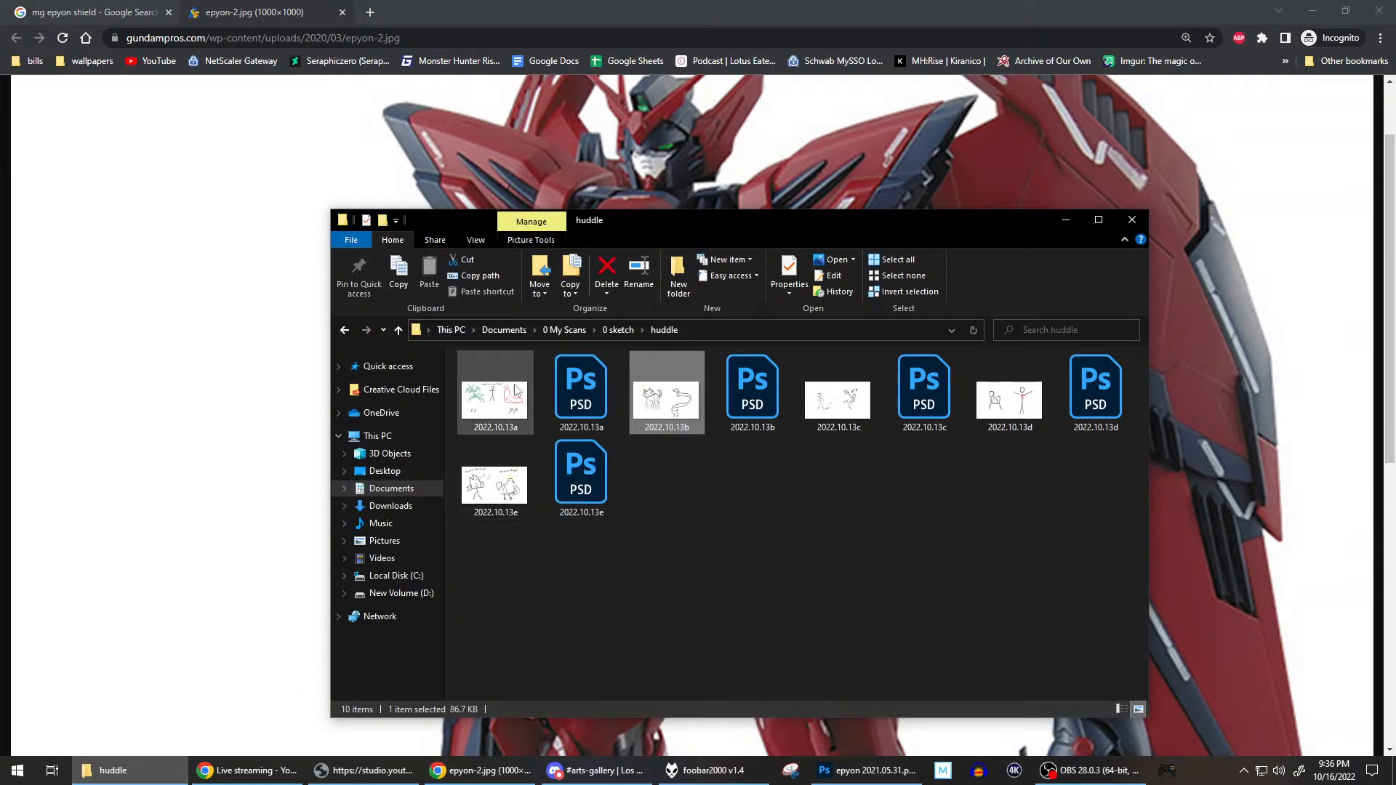
left_click(561, 332)
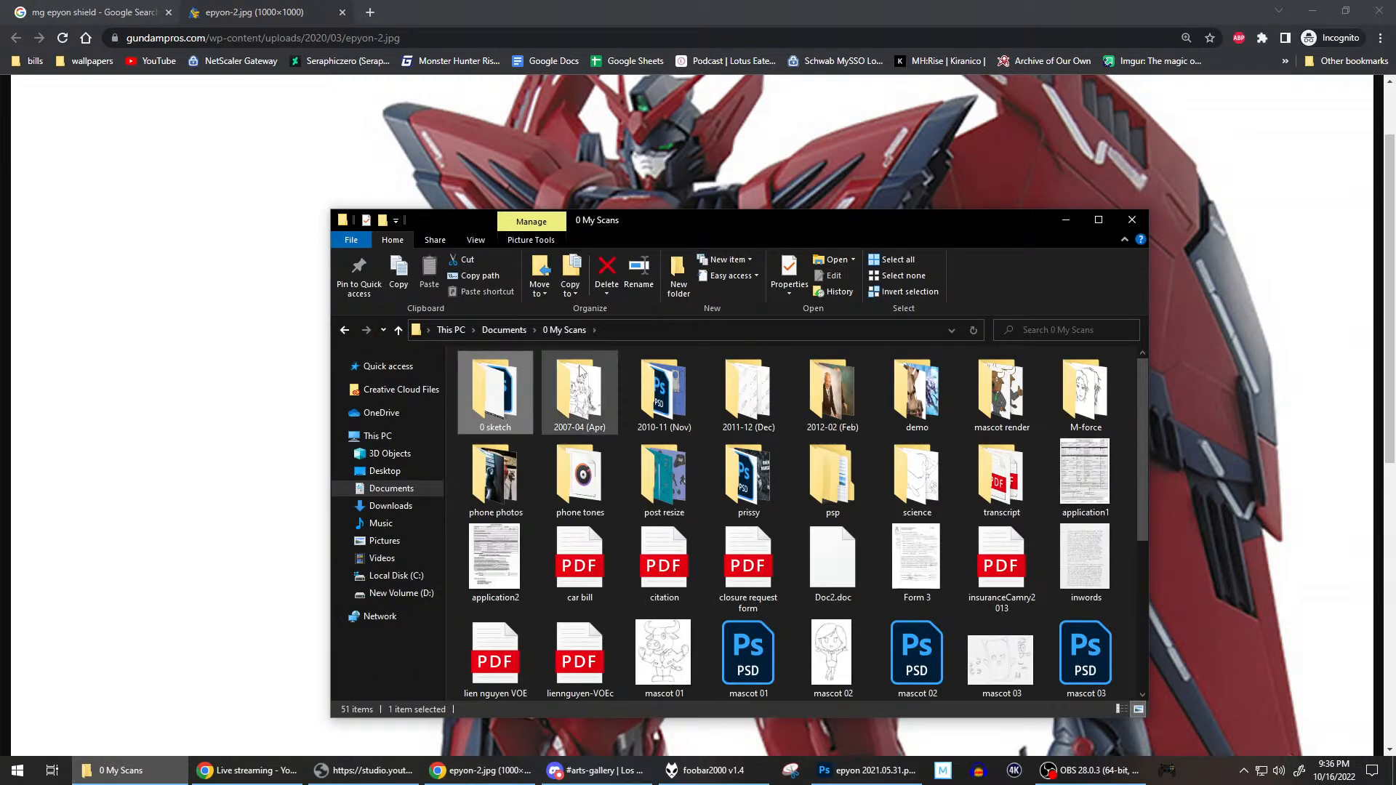
double_click(601, 393)
double_click(507, 407)
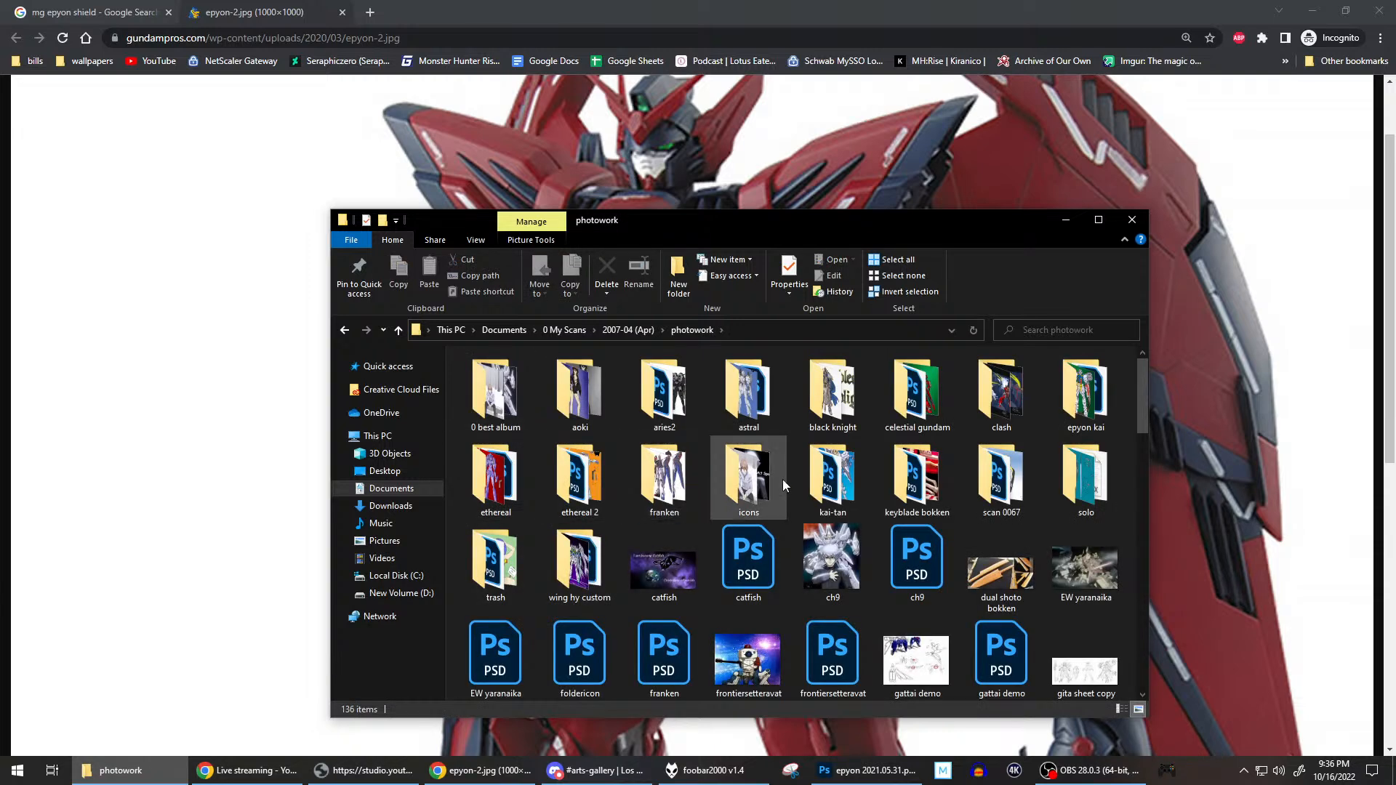
left_click(1065, 390)
double_click(1064, 390)
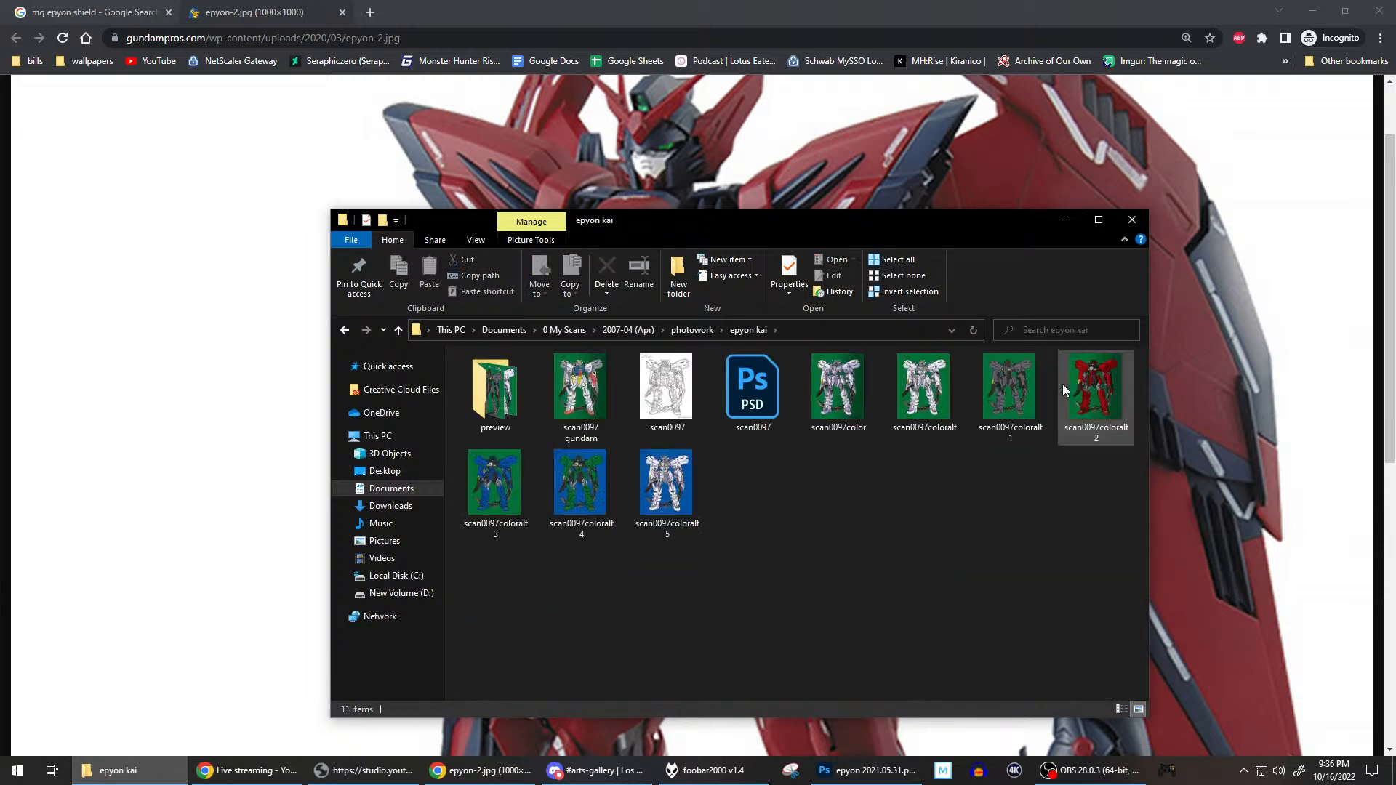
View the scan0097 line drawing of Epyon Kai, close it, and return to the Epyon reference photo in Chrome.
double_click(671, 404)
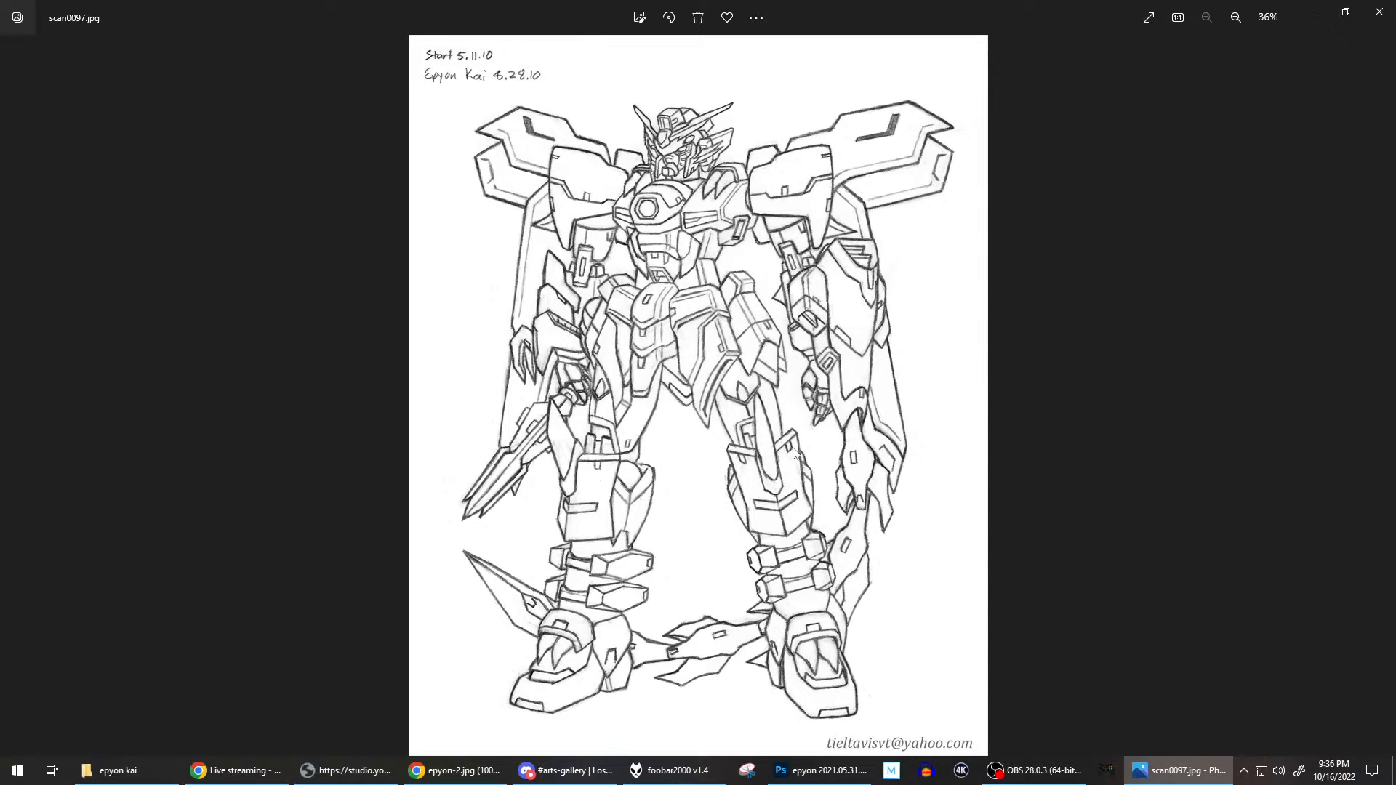
left_click(1380, 11)
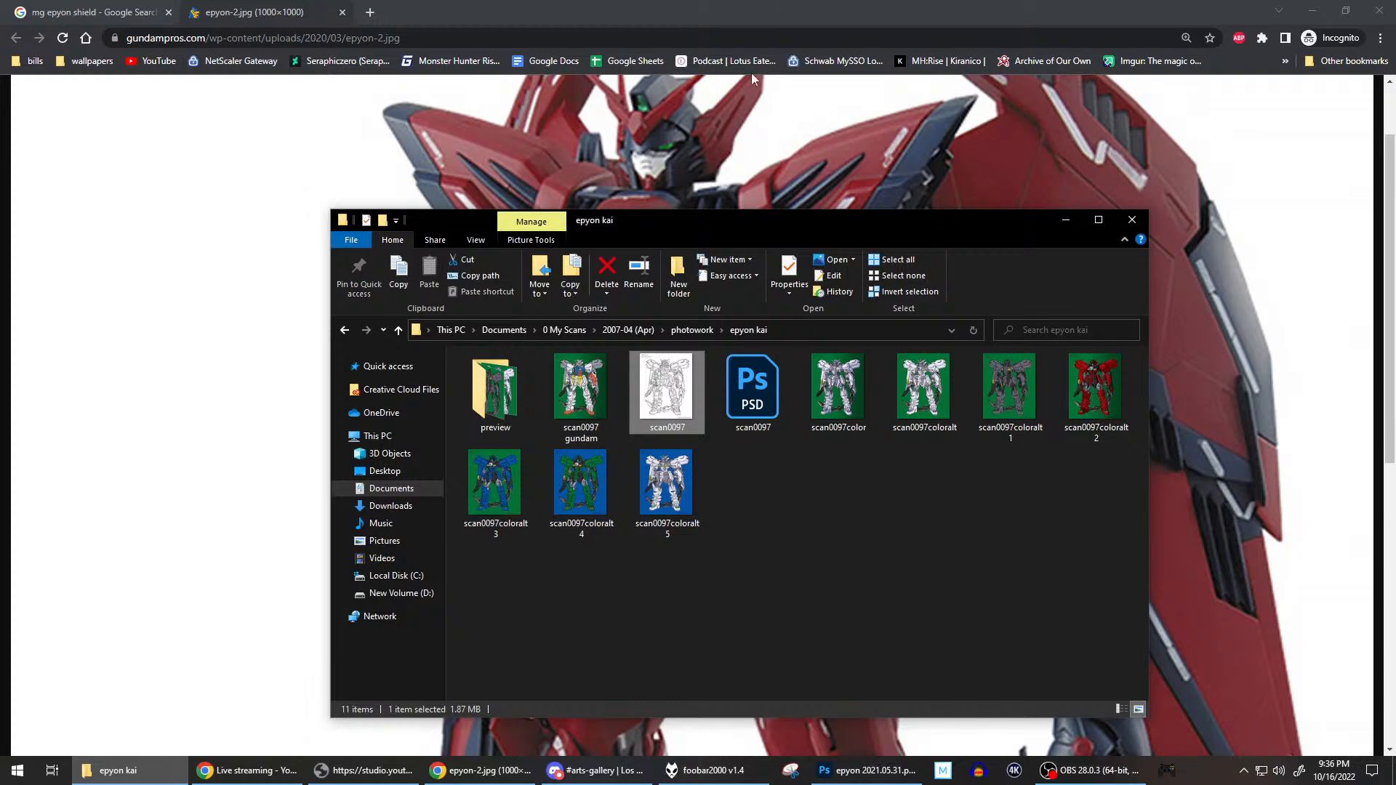
left_click(796, 7)
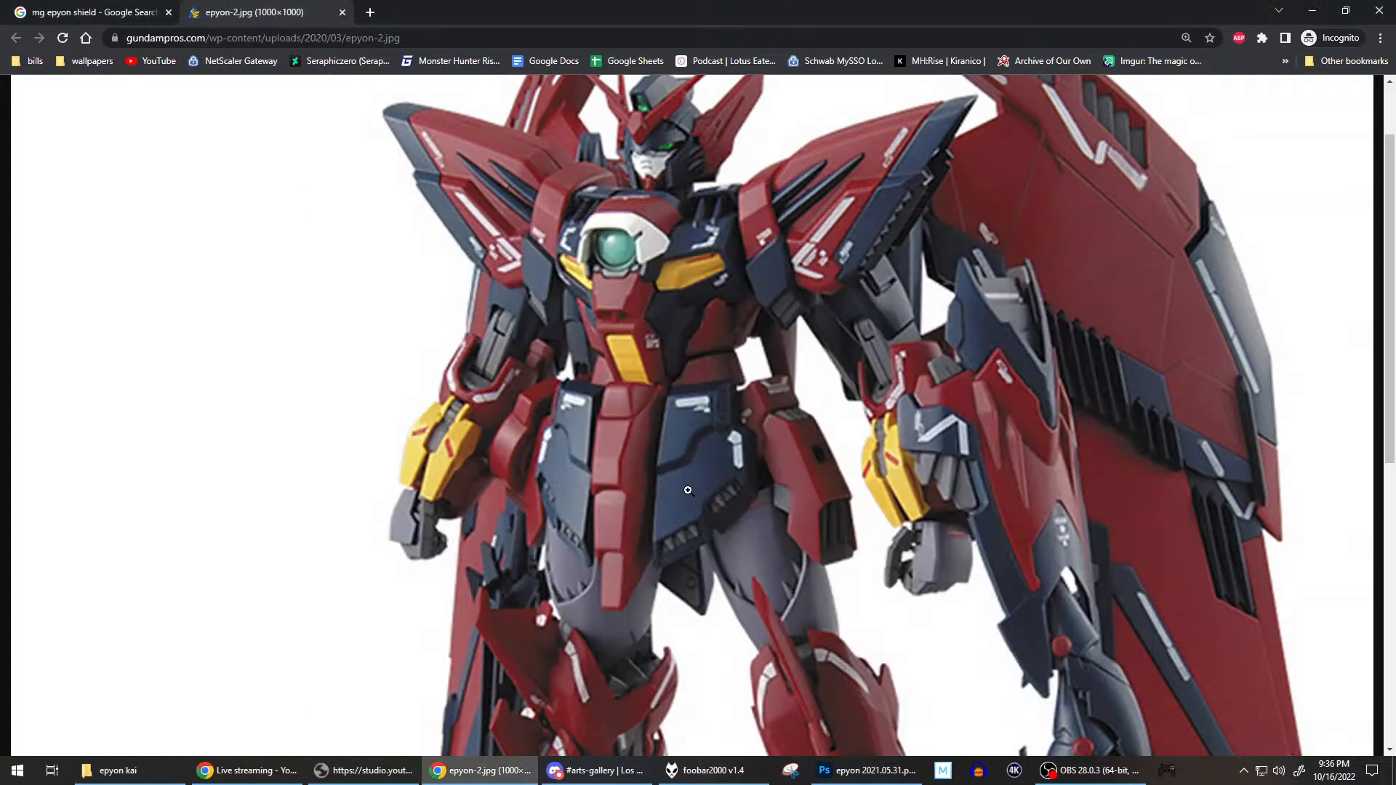
Check the Epyon Areia drawing in Photoshop, return to Chrome, and examine the epyon-2.jpg reference photo's arm shield, legs and segmented whip.
left_click(865, 770)
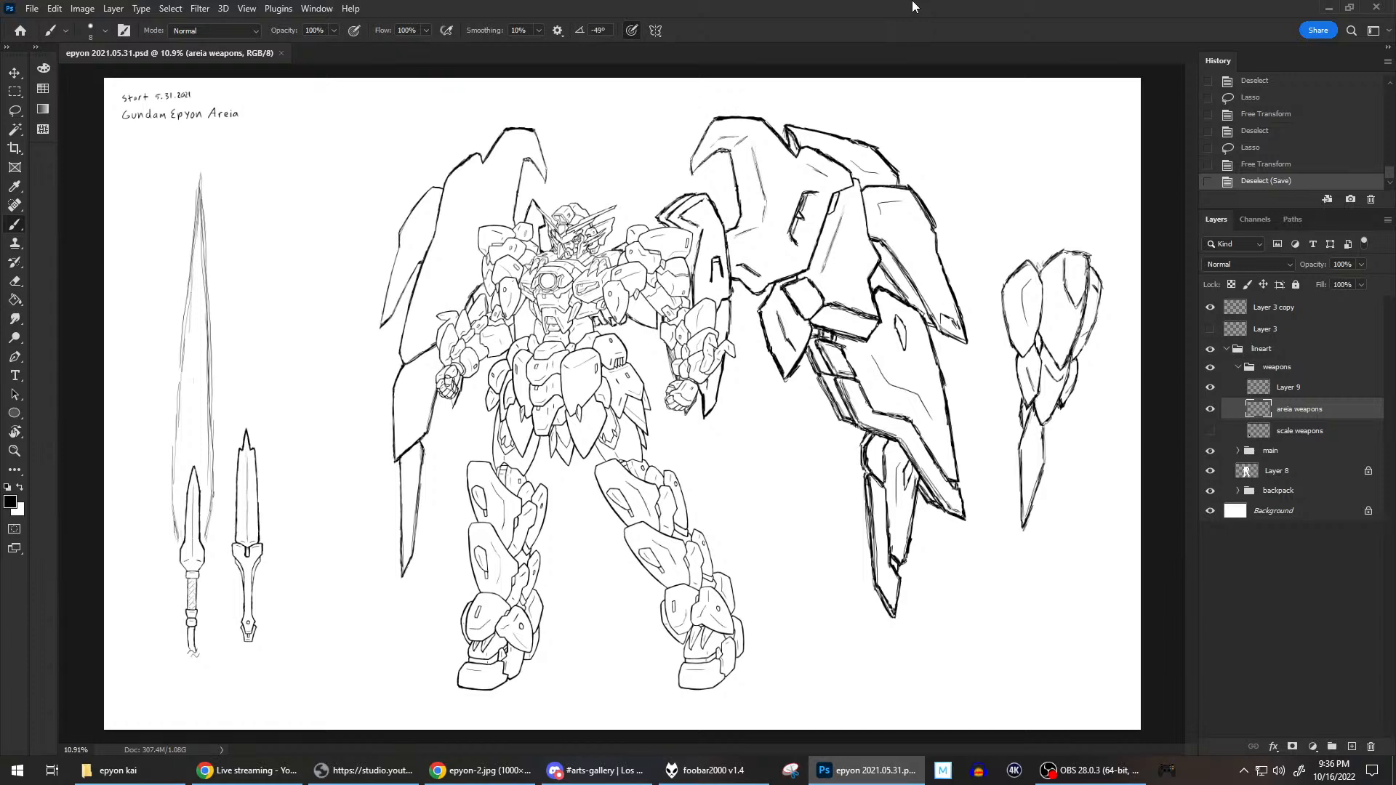
left_click(487, 770)
left_click(826, 442)
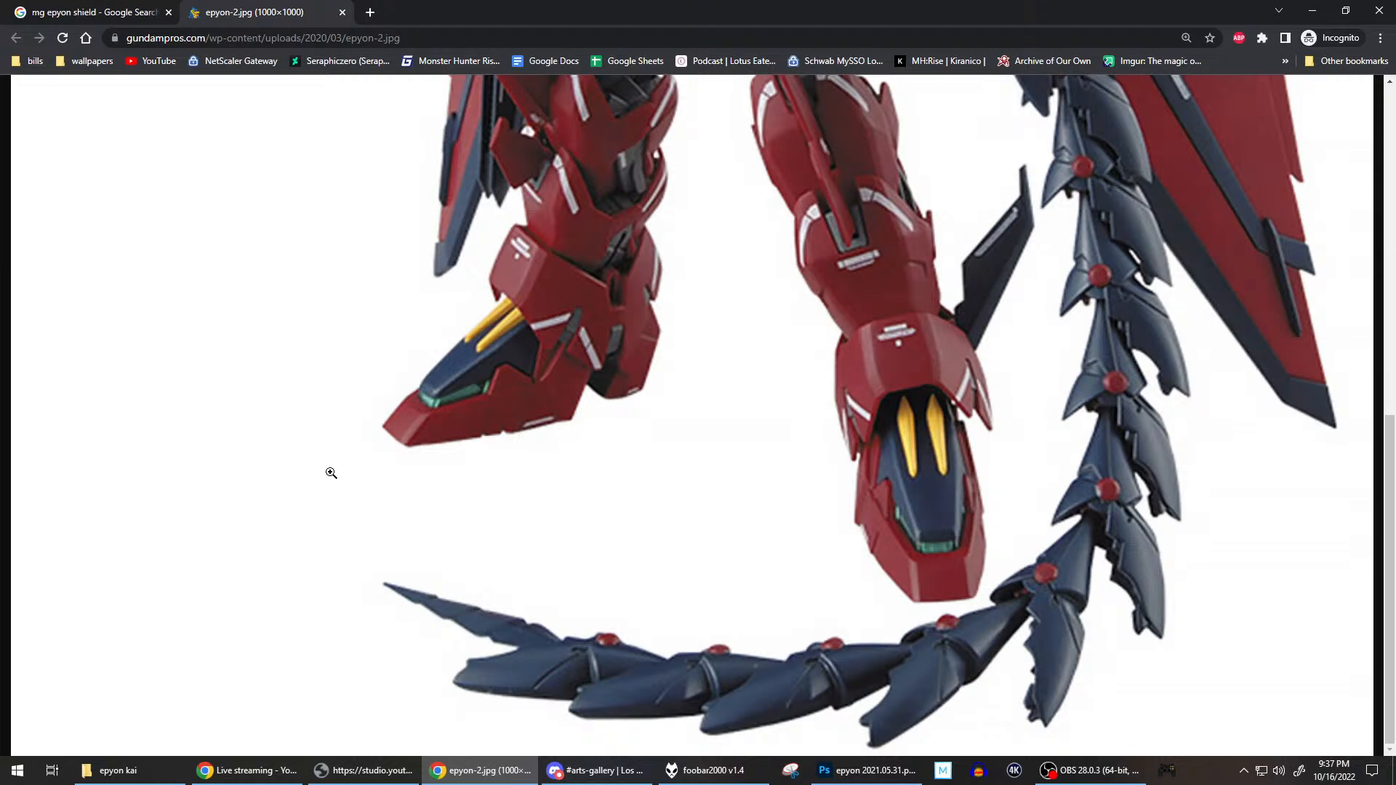
scroll(331, 473, "up", 10)
scroll(331, 473, "down", 10)
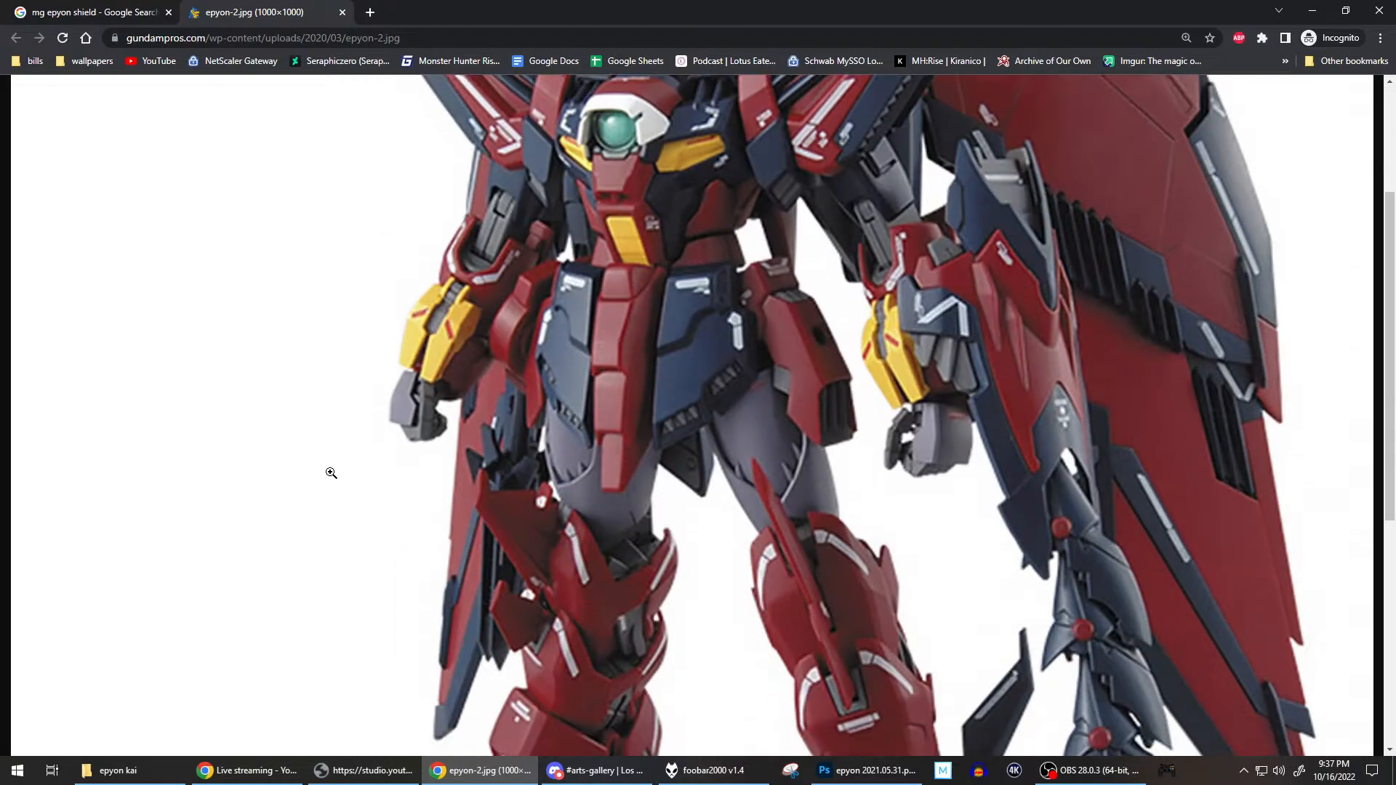
left_click(383, 490)
scroll(481, 551, "down", 10)
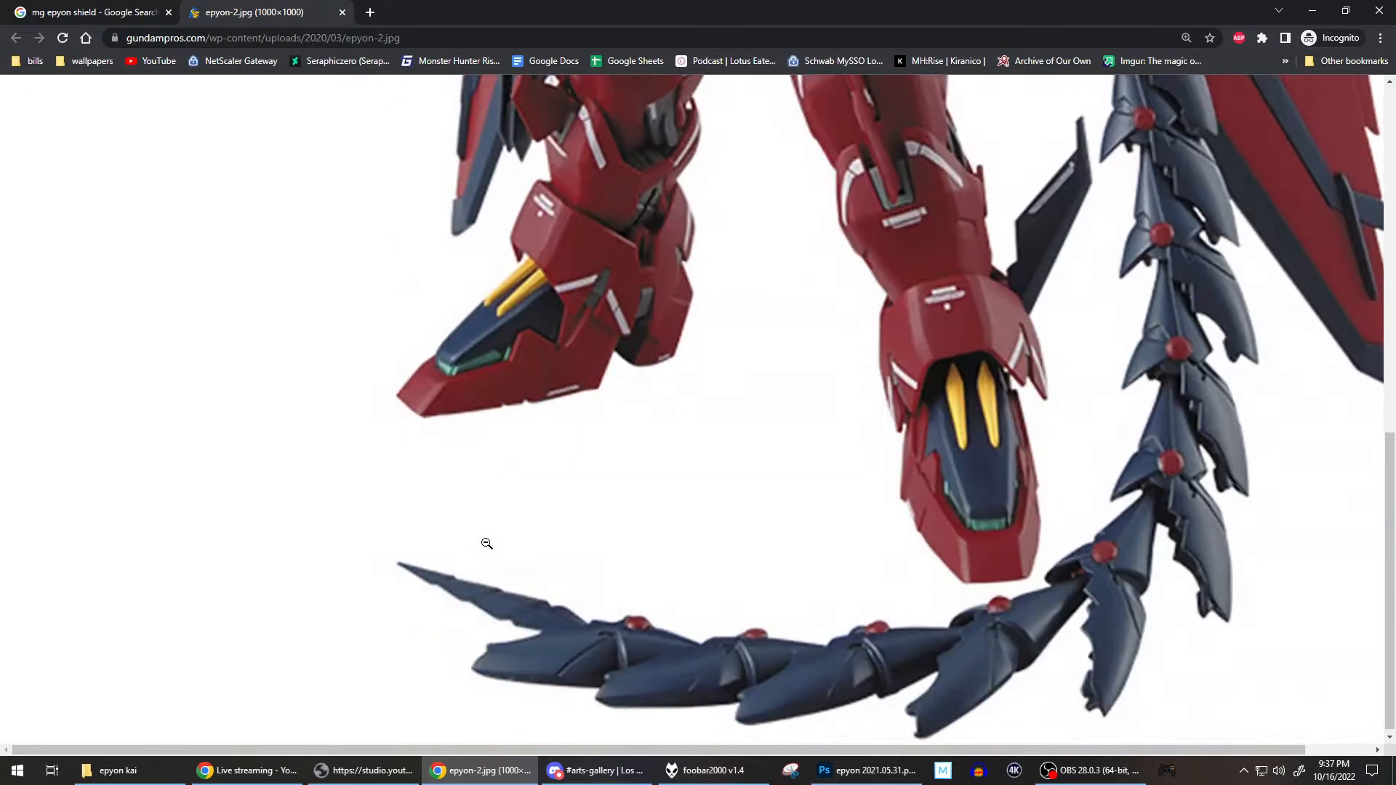
left_click(581, 524)
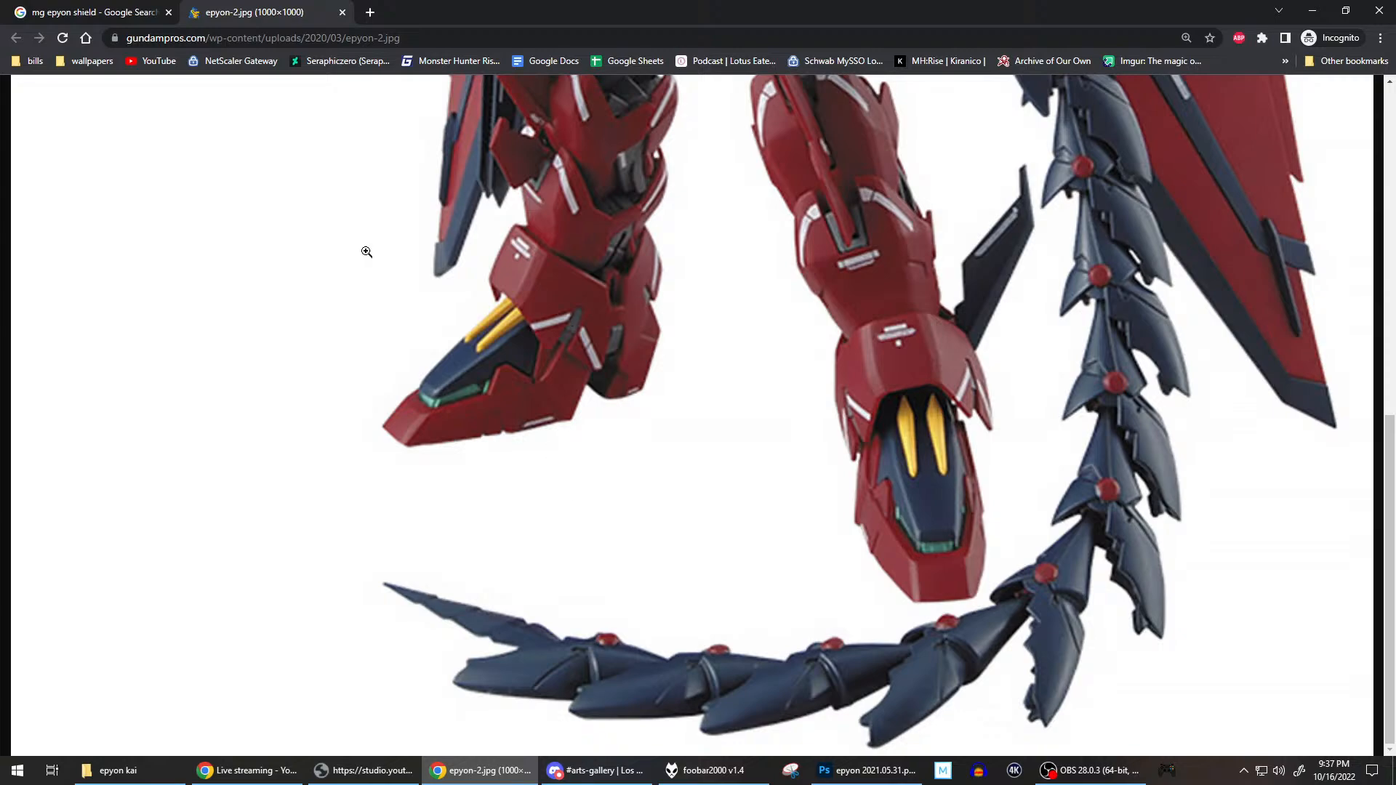
Browse the "mg epyon shield" image results and open the Ubuy Bandai Hobby MG Gundam Epyon picture full size in a new tab.
left_click(159, 5)
scroll(518, 437, "down", 4)
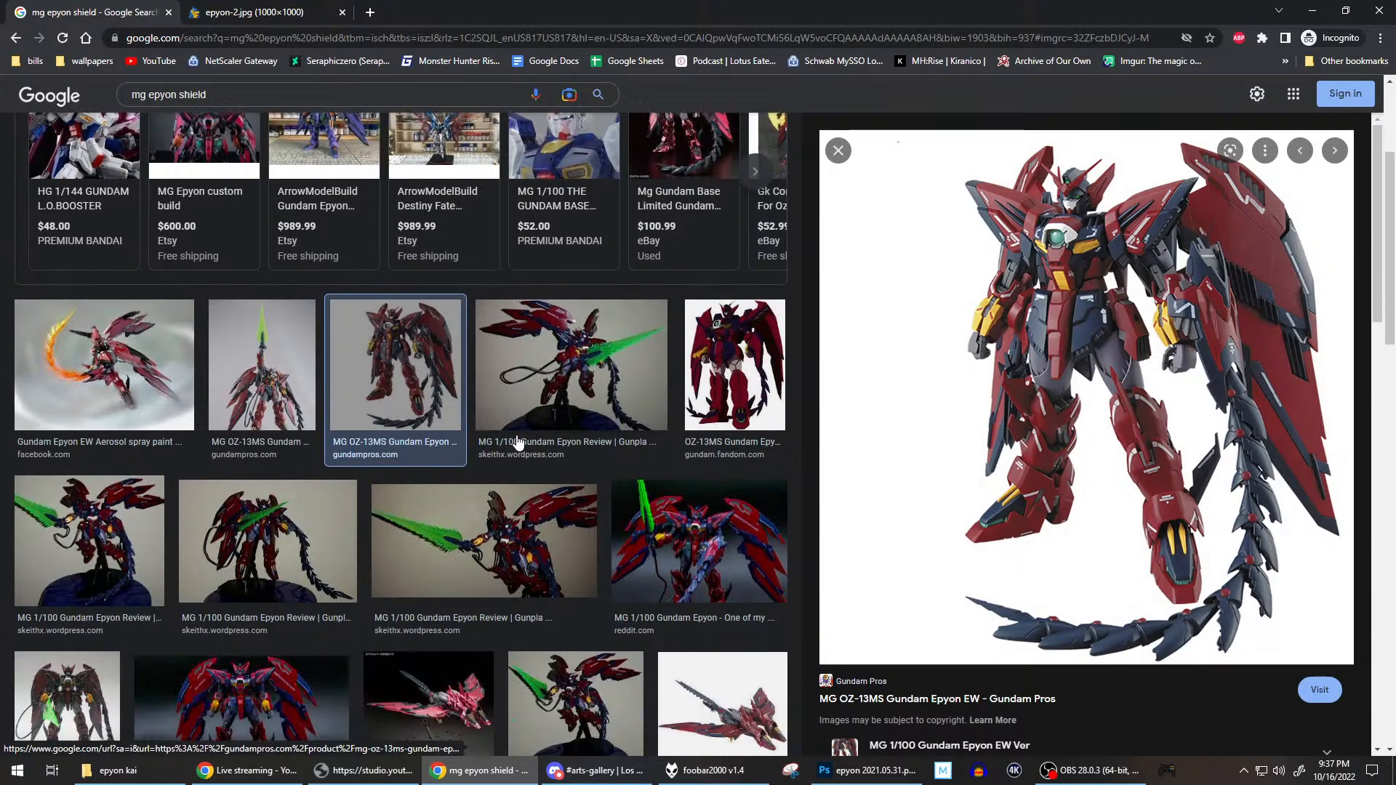
scroll(518, 437, "down", 5)
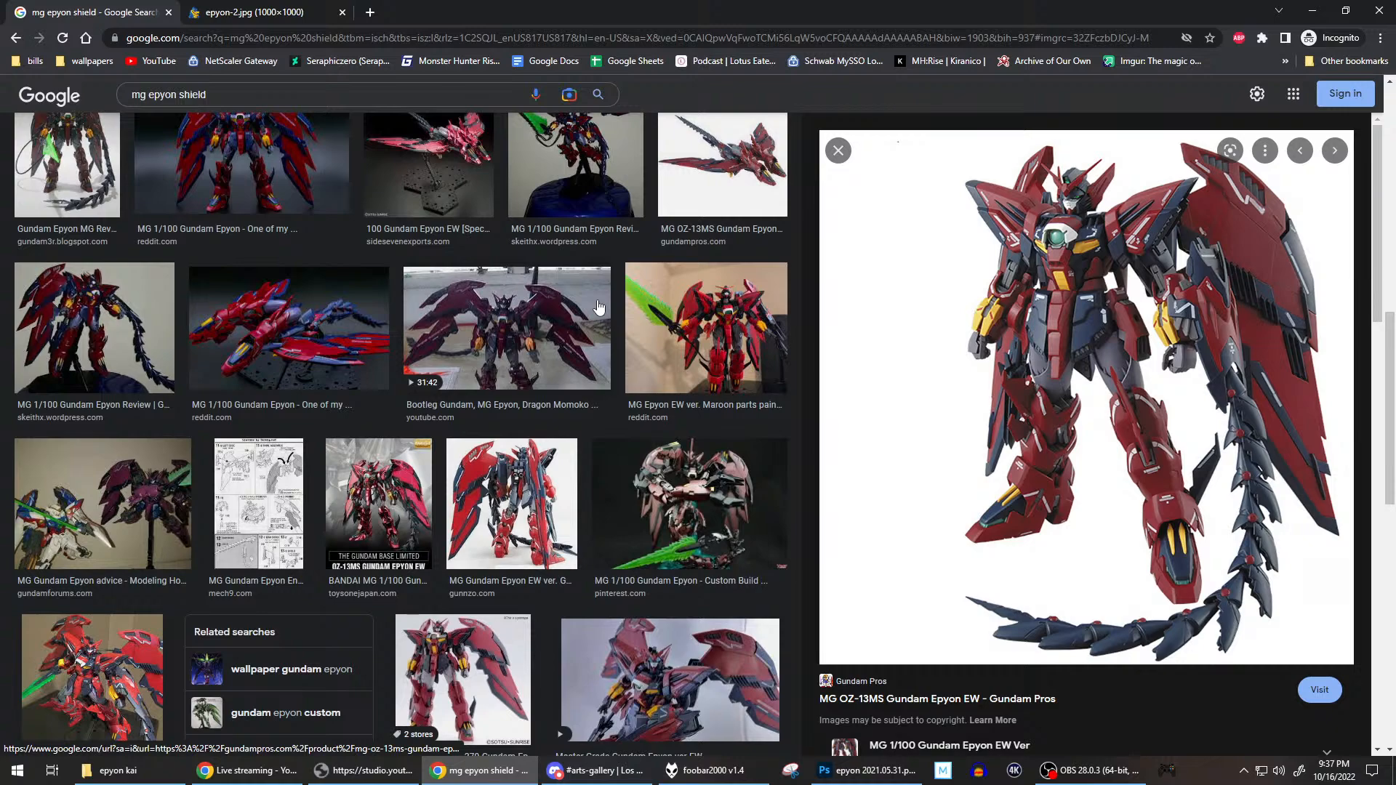
scroll(599, 306, "down", 3)
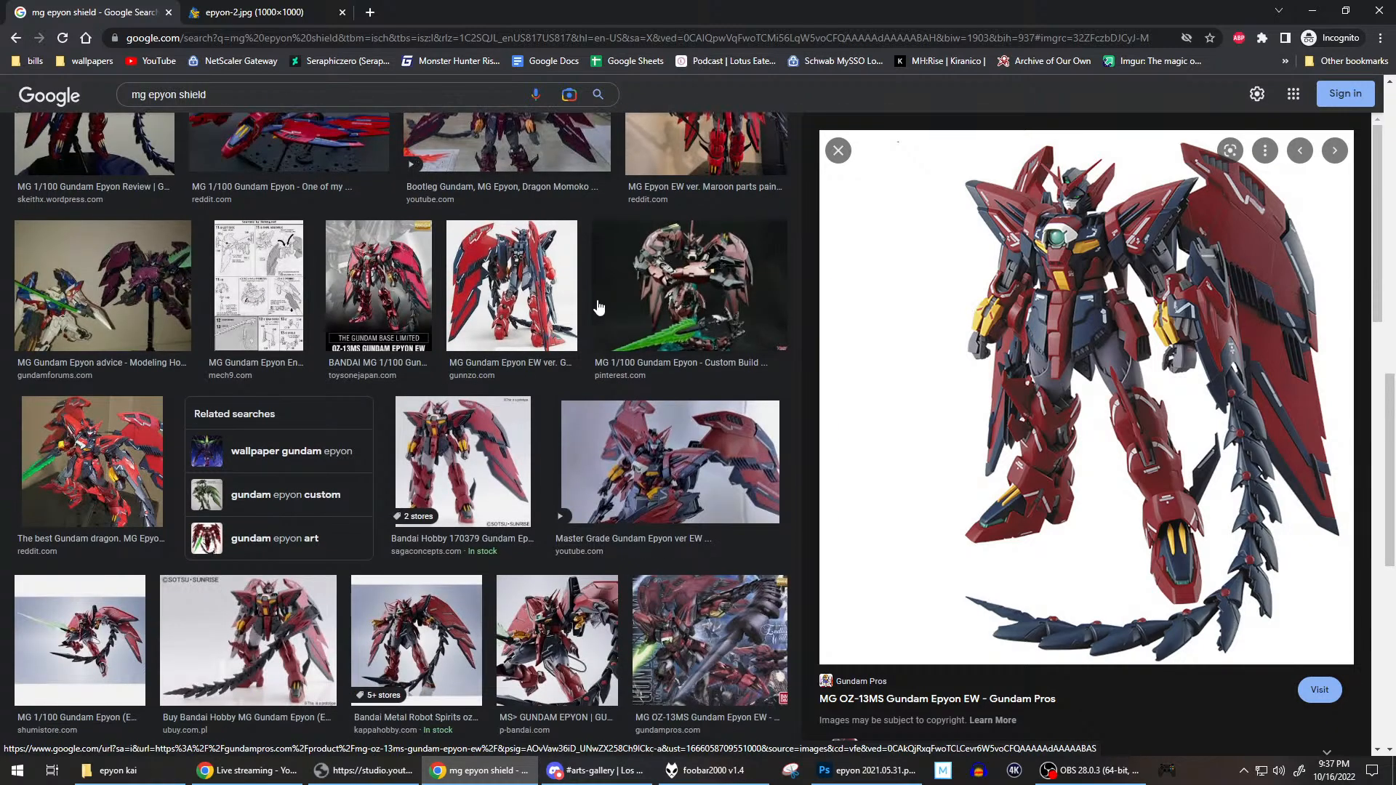
scroll(599, 307, "down", 1)
left_click(293, 560)
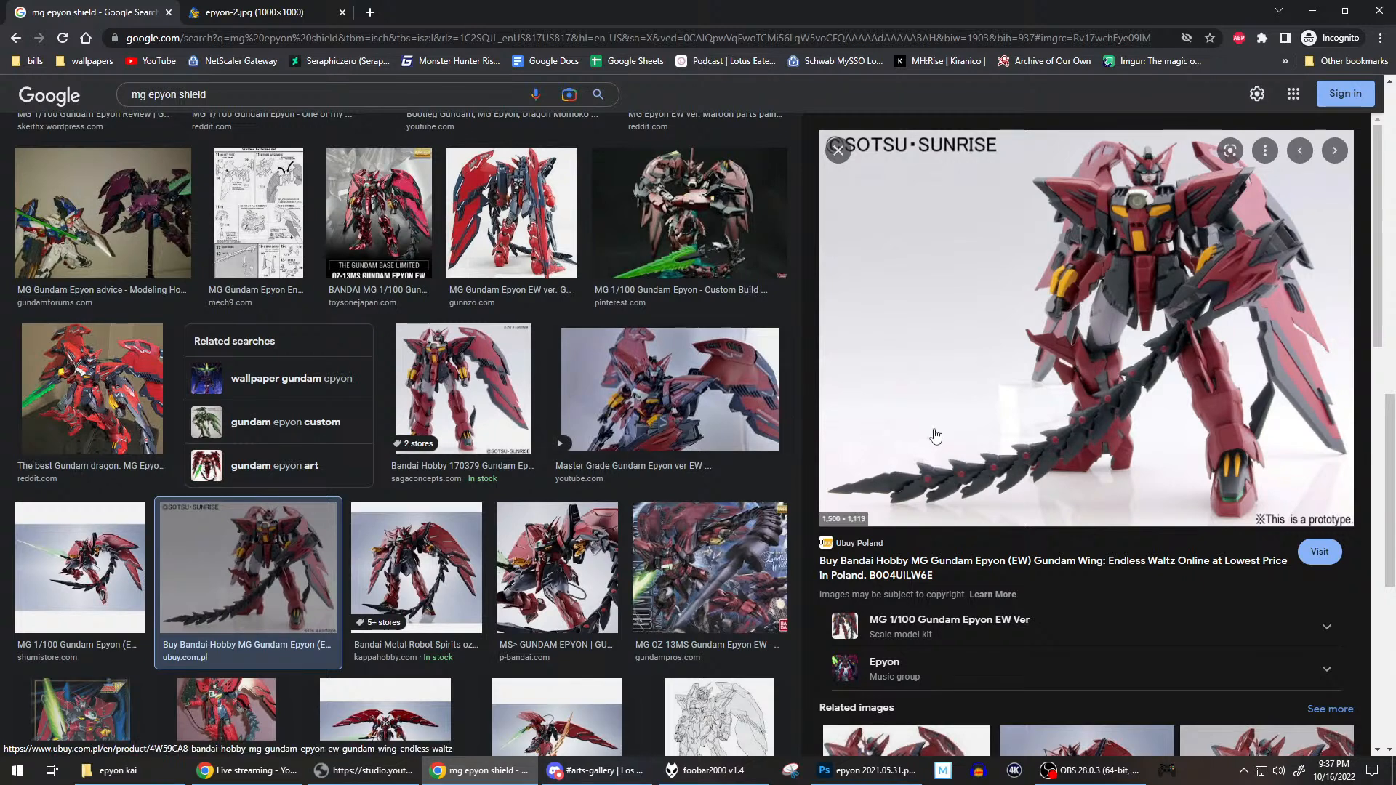
right_click(1007, 327)
left_click(1078, 461)
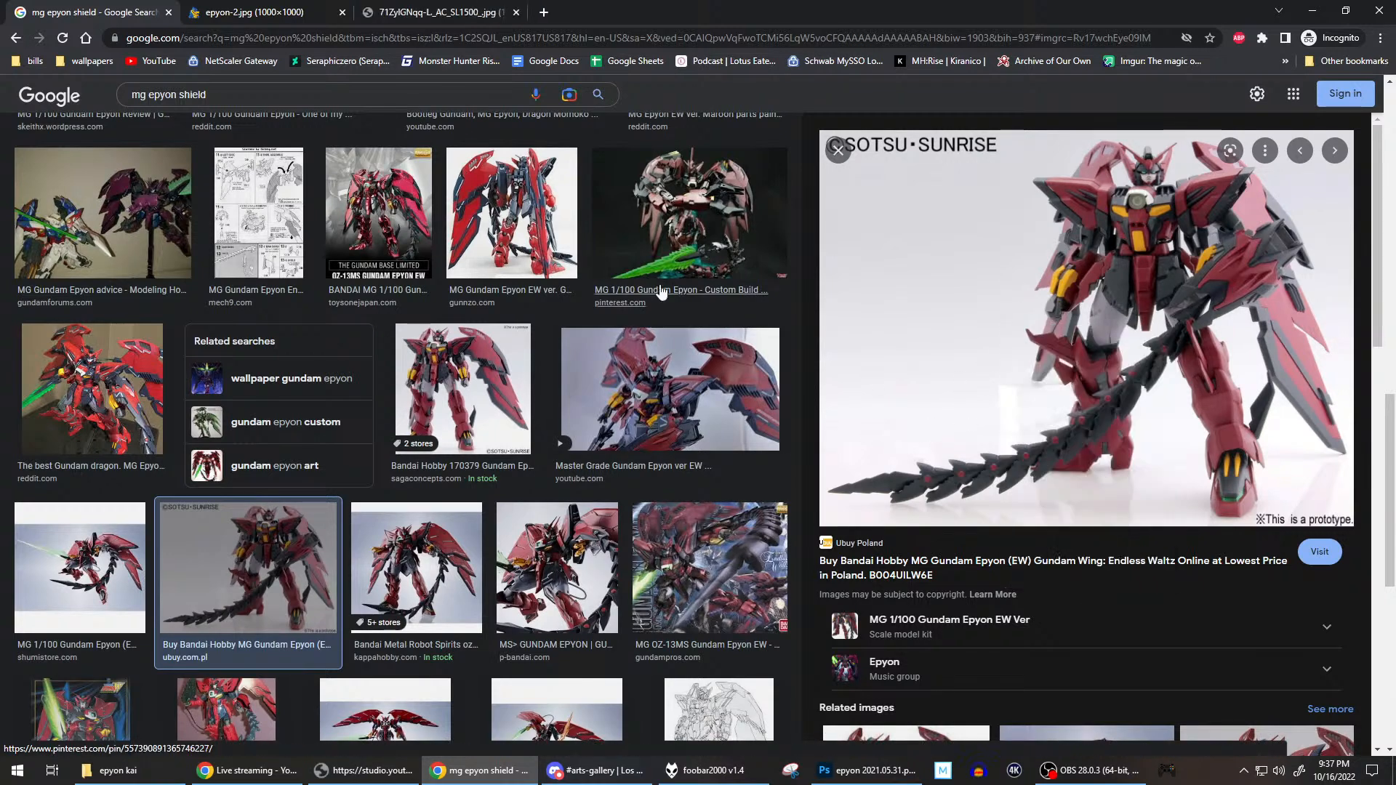
left_click(440, 11)
left_click(663, 358)
Examine the prototype photo's arm shield and how the segmented whip attaches to it, and return to the drawing in Photoshop.
scroll(663, 357, "down", 1)
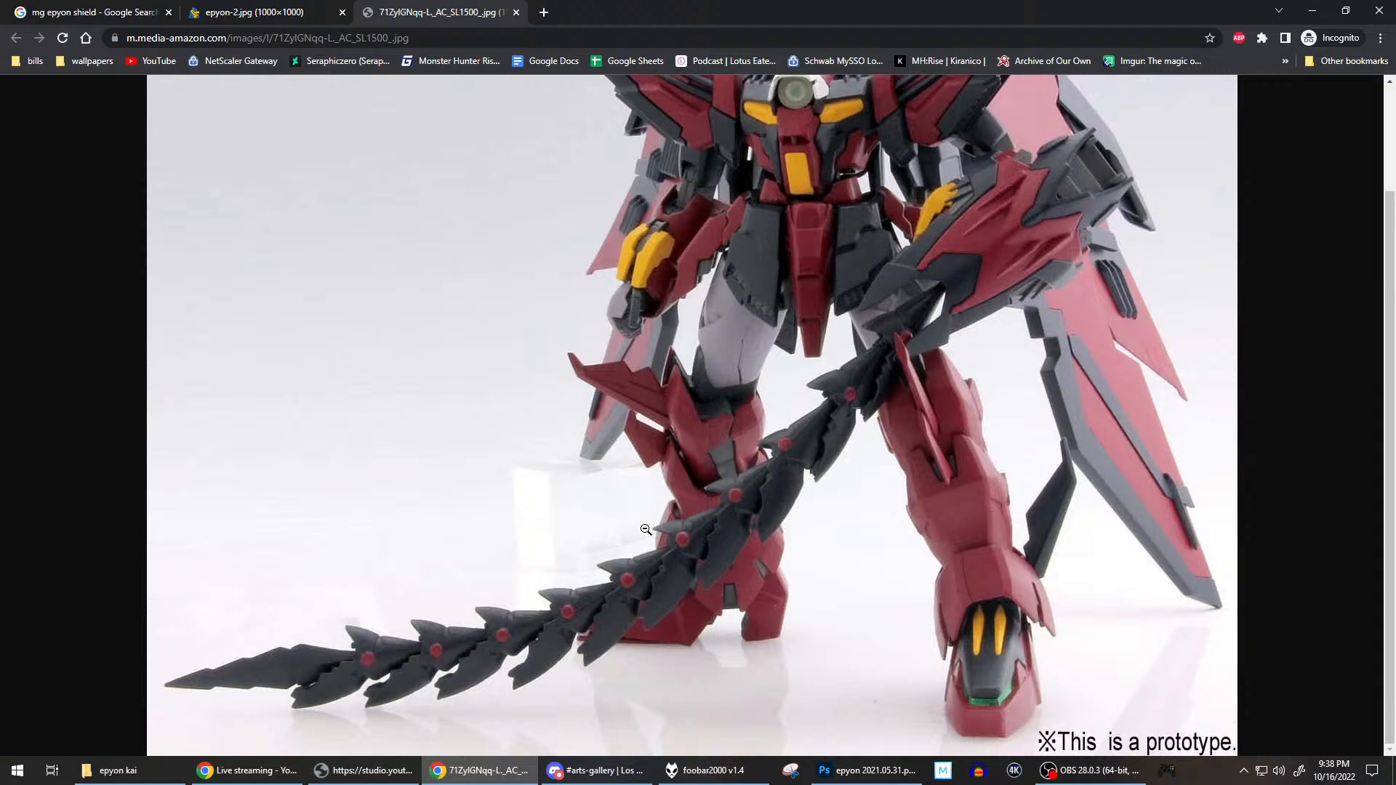
scroll(646, 529, "up", 2)
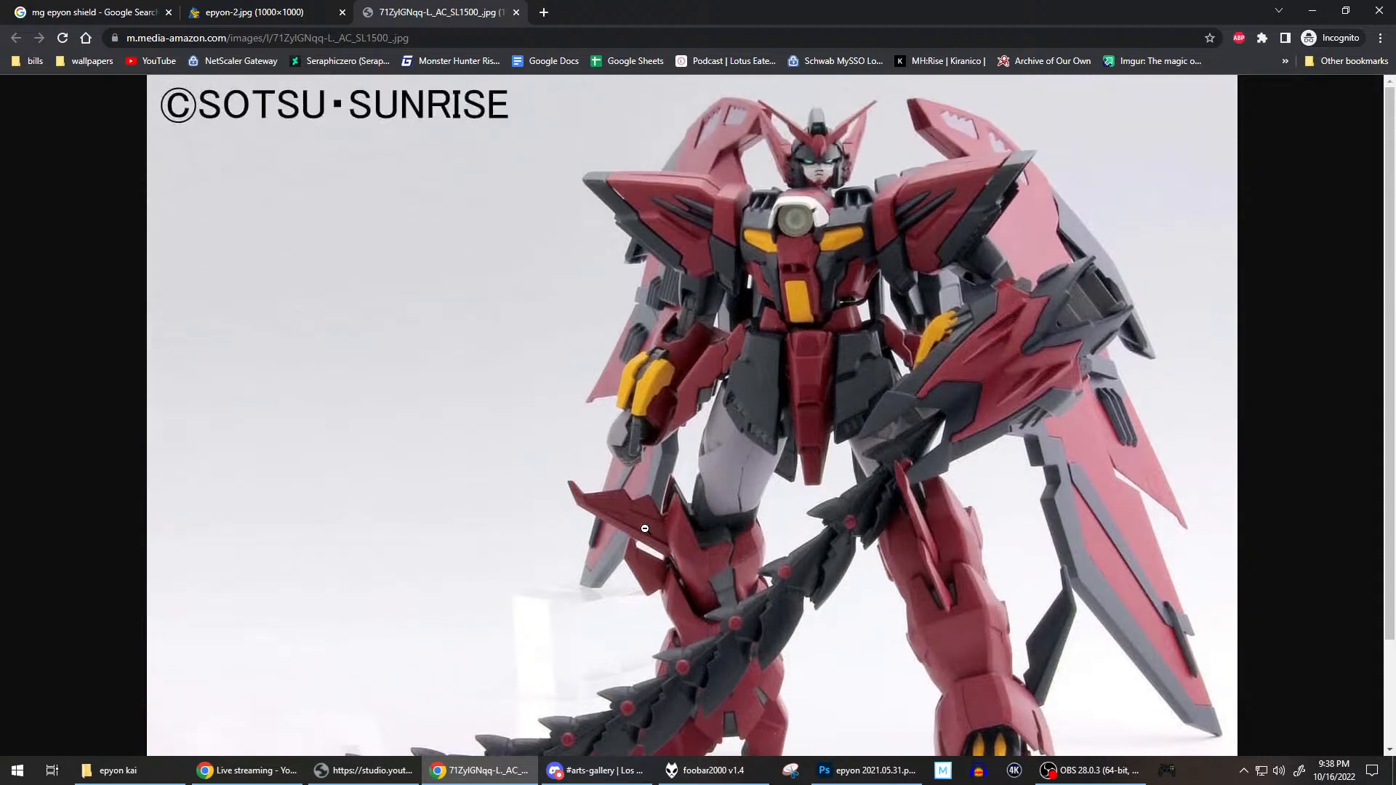
scroll(645, 529, "down", 2)
scroll(645, 528, "up", 2)
scroll(890, 481, "down", 2)
scroll(889, 481, "up", 2)
scroll(890, 480, "down", 2)
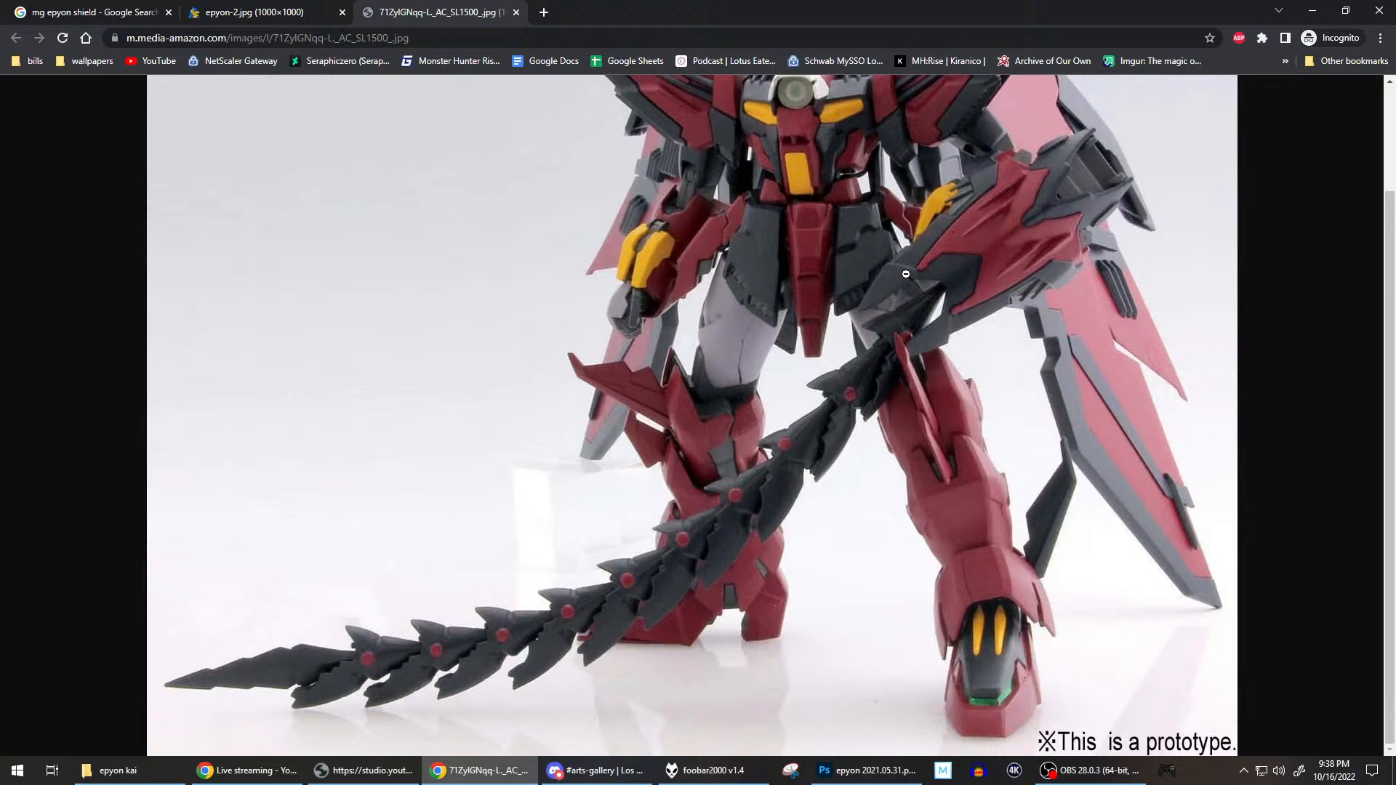
scroll(905, 273, "up", 2)
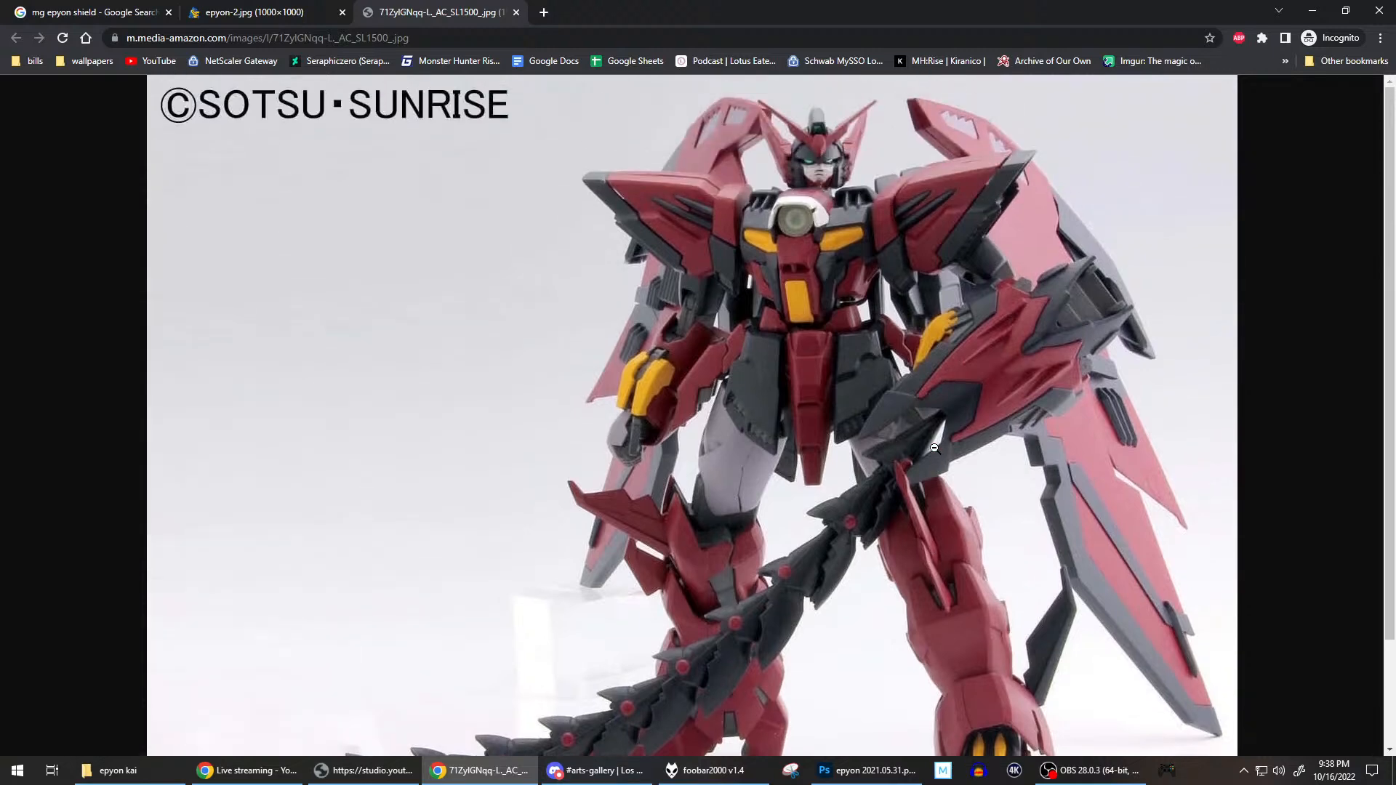
scroll(934, 449, "down", 2)
scroll(934, 449, "up", 2)
scroll(918, 438, "down", 2)
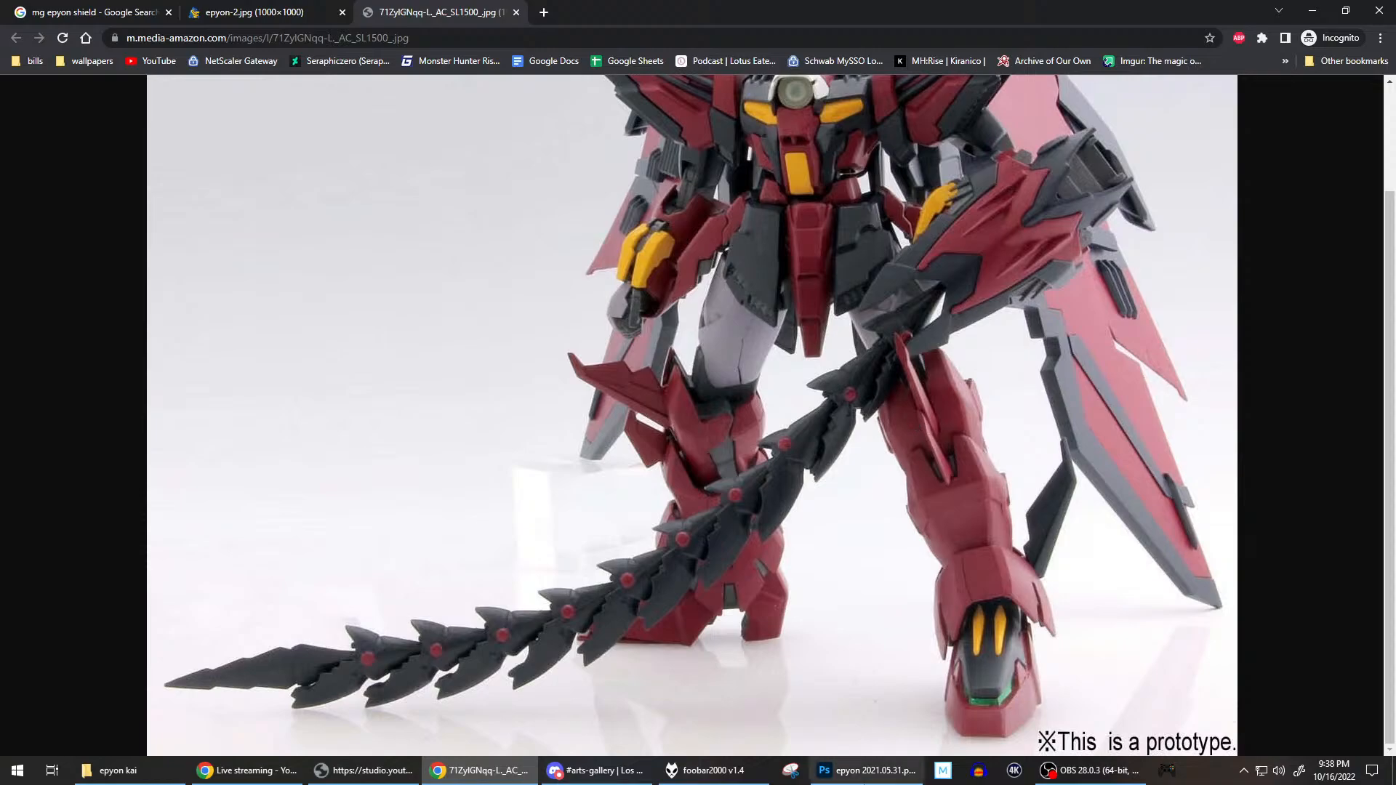
key("alt+Tab")
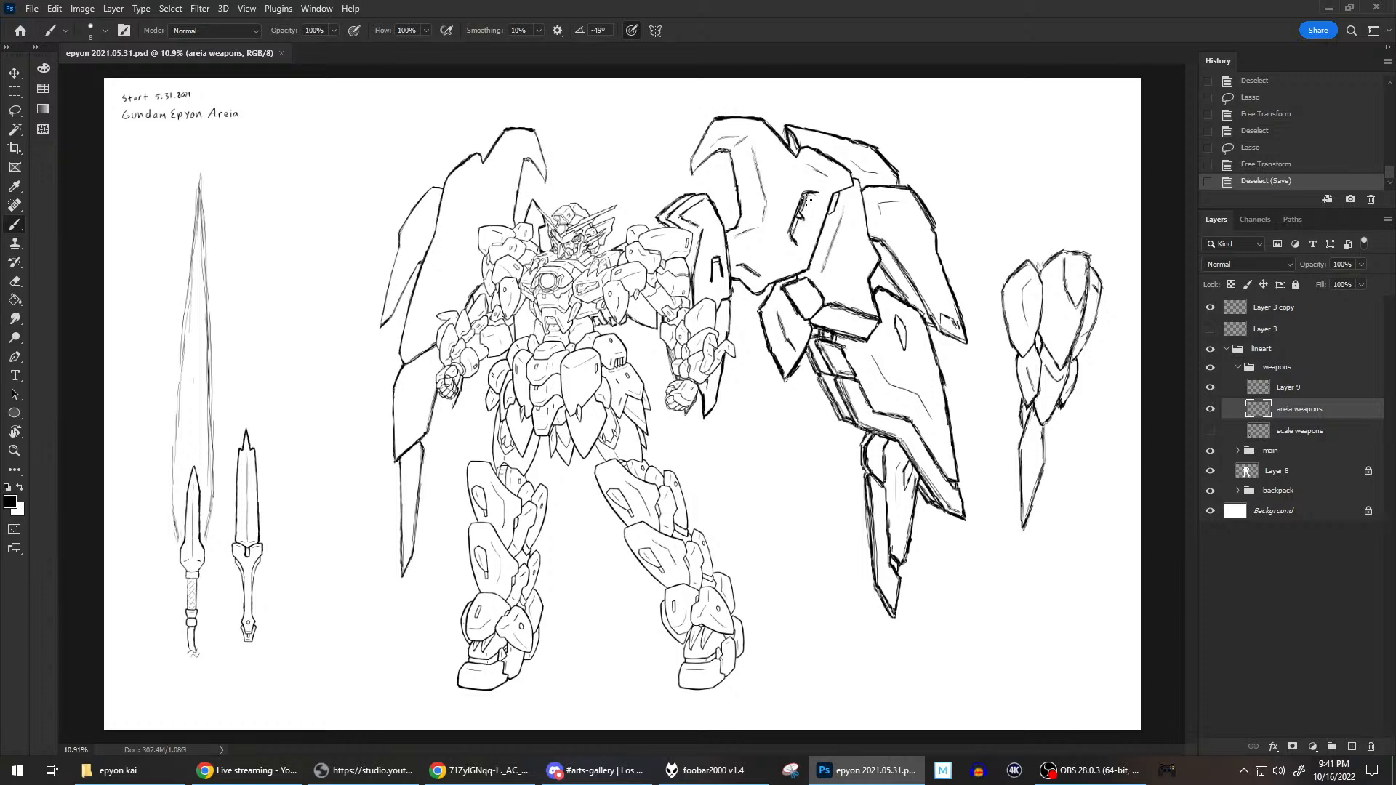
Brush short touch-up strokes at the large right wing's lower inner joint on the wing binder copy layer, and save the document.
left_click(1237, 497)
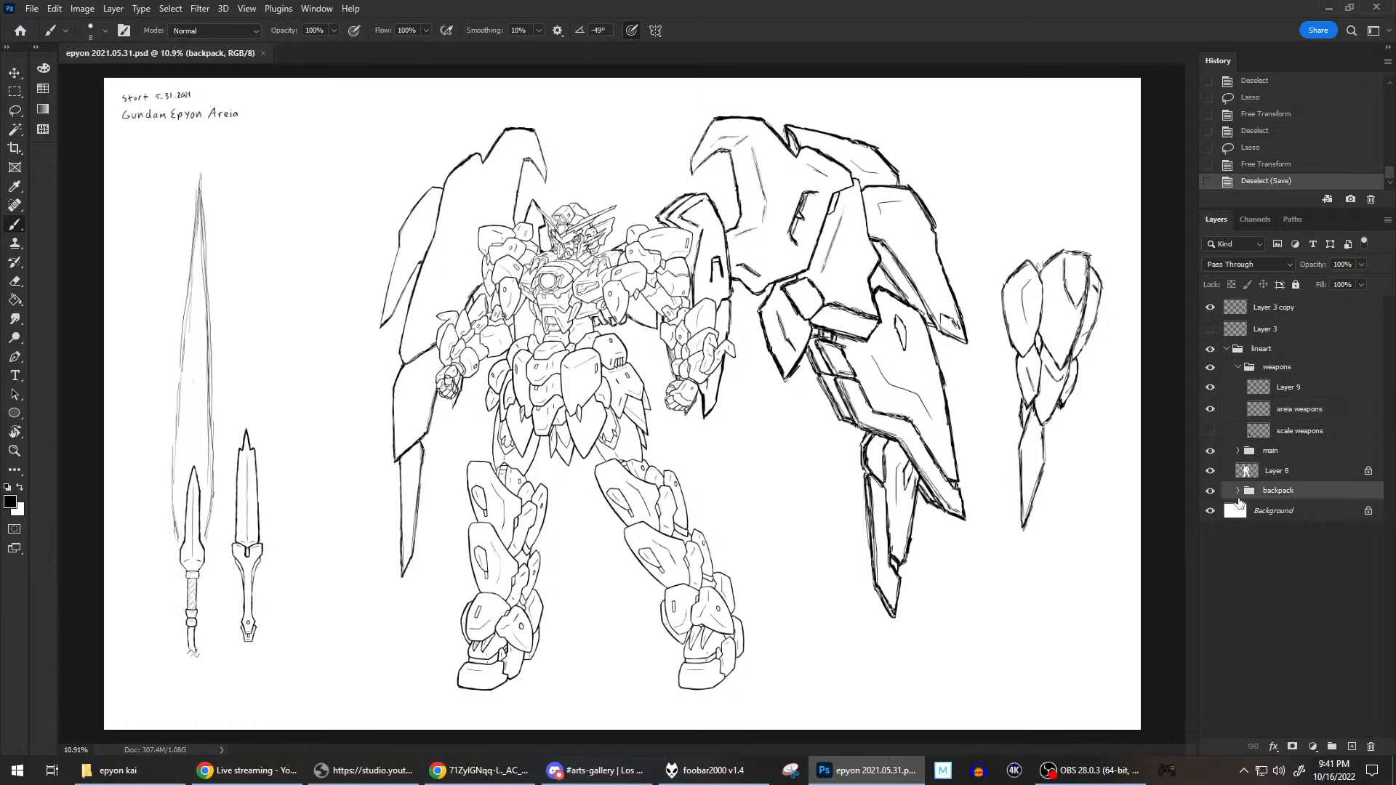
left_click(1239, 496)
left_click(1327, 556)
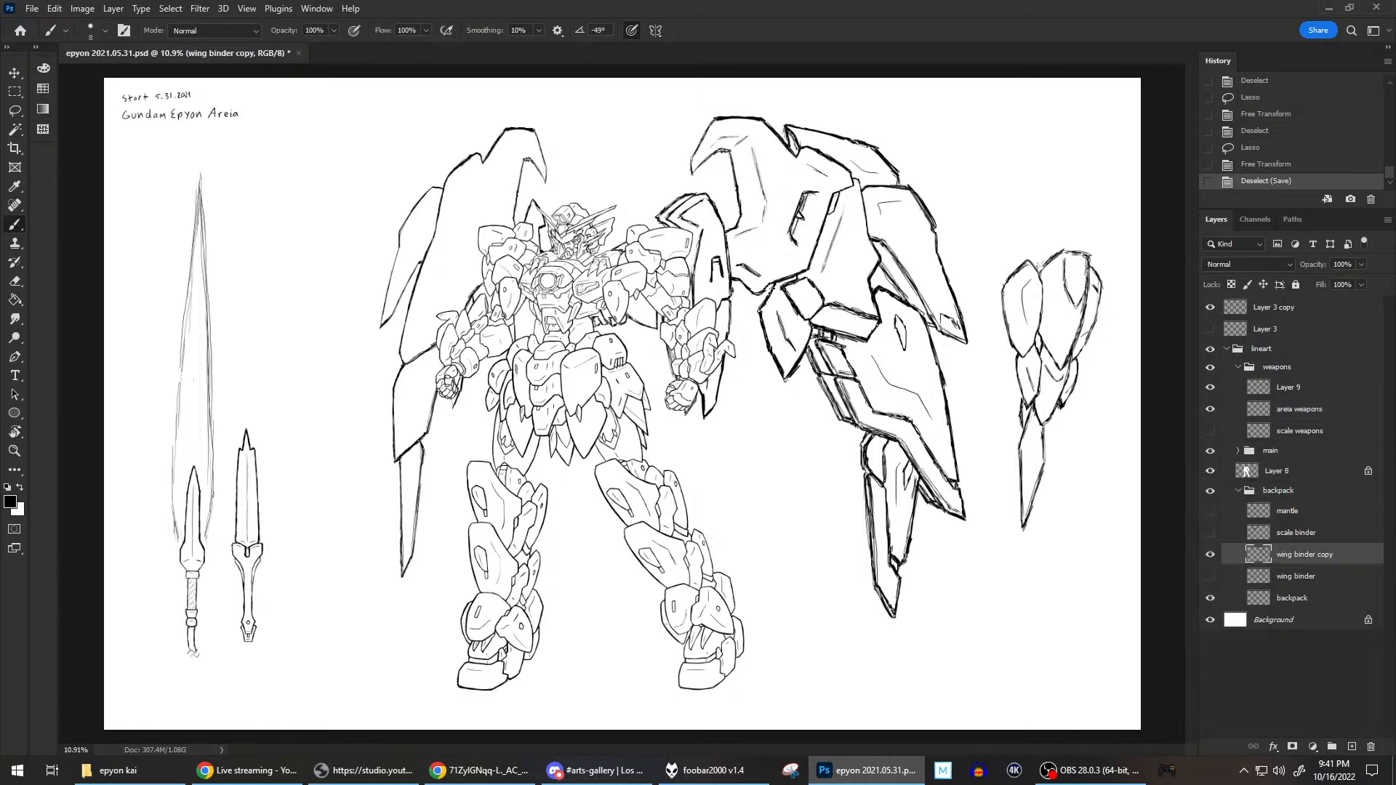
left_click(770, 280)
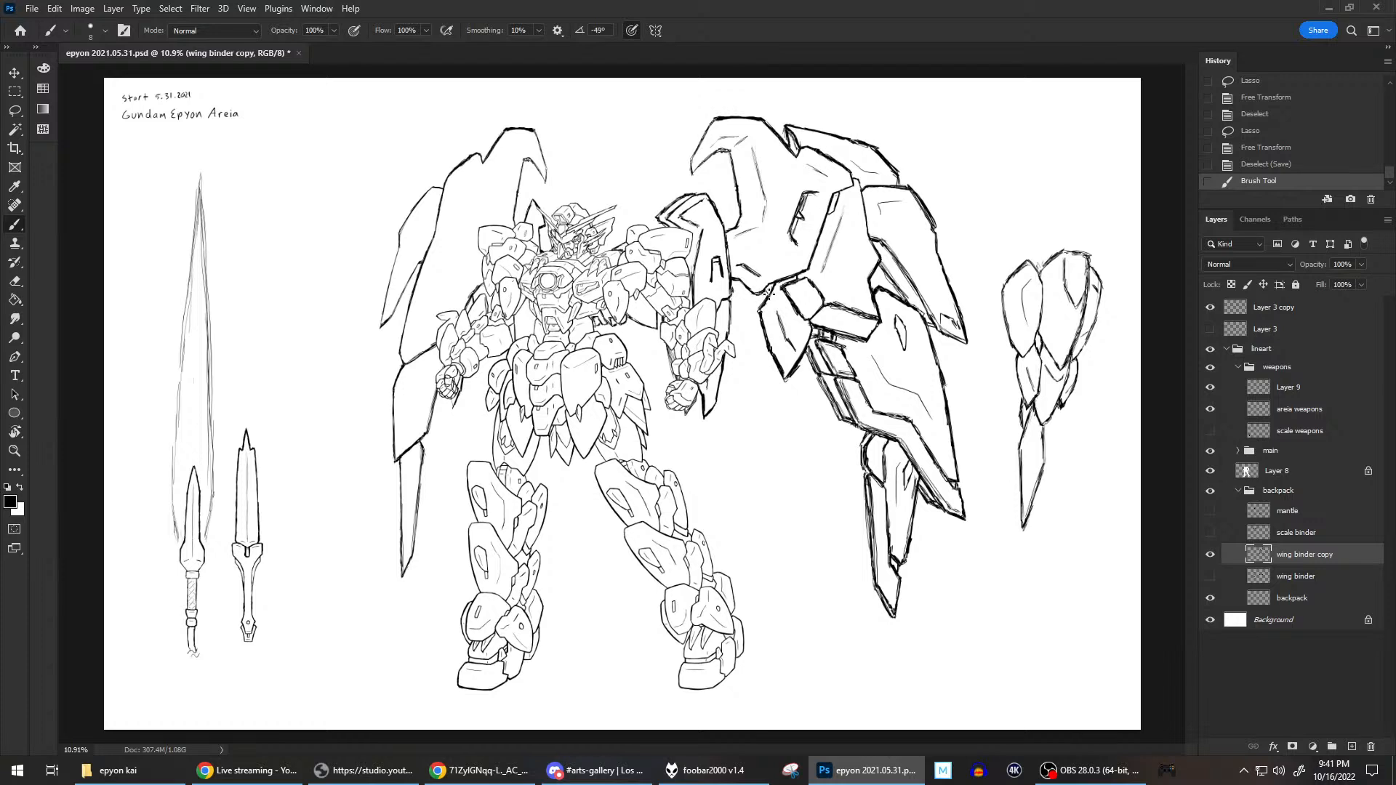
left_click_drag(768, 283, 781, 272)
left_click(767, 289)
left_click_drag(768, 289, 779, 275)
left_click(790, 289)
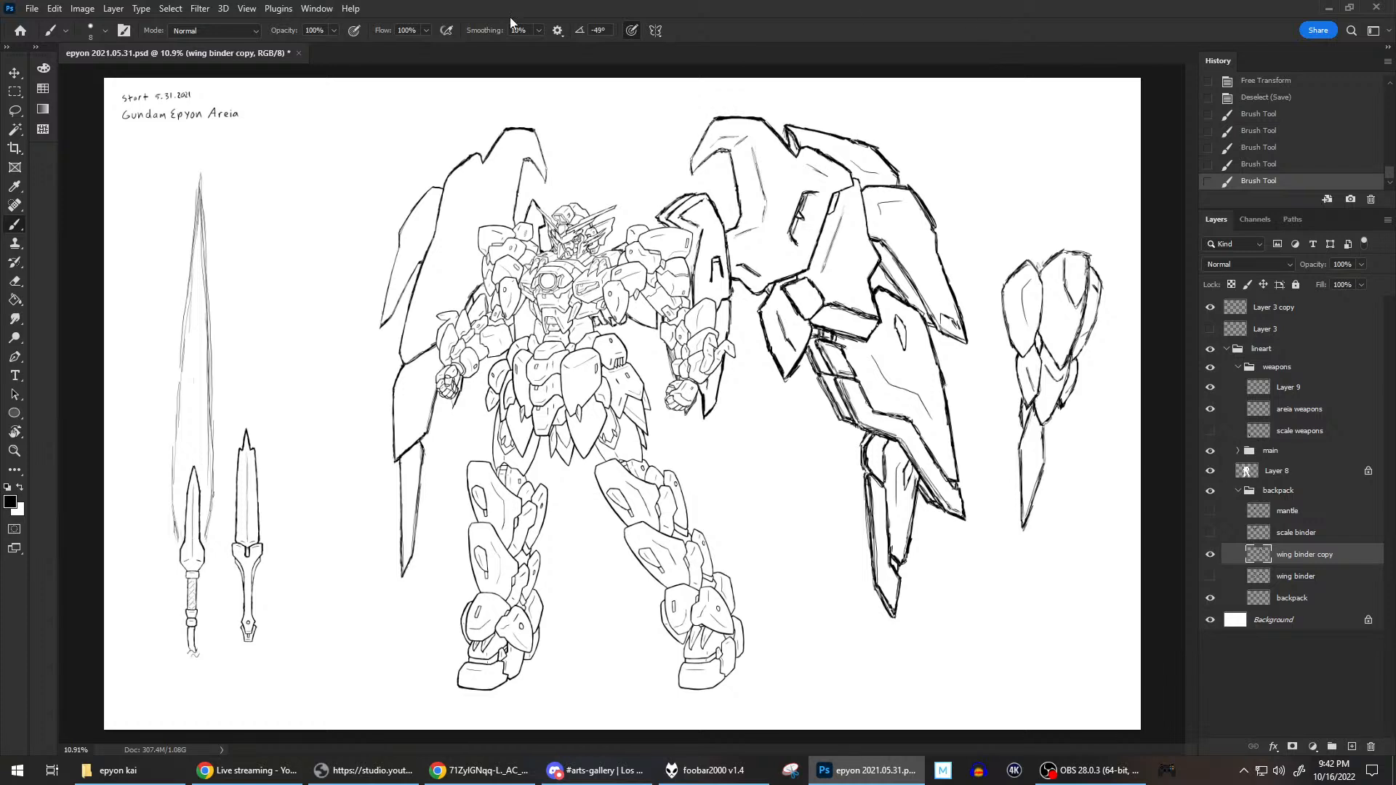
left_click(32, 8)
left_click(51, 169)
Compare the original wing binder with the wing binder copy by switching each layer's visibility, ending with only the copy shown.
left_click(1212, 577)
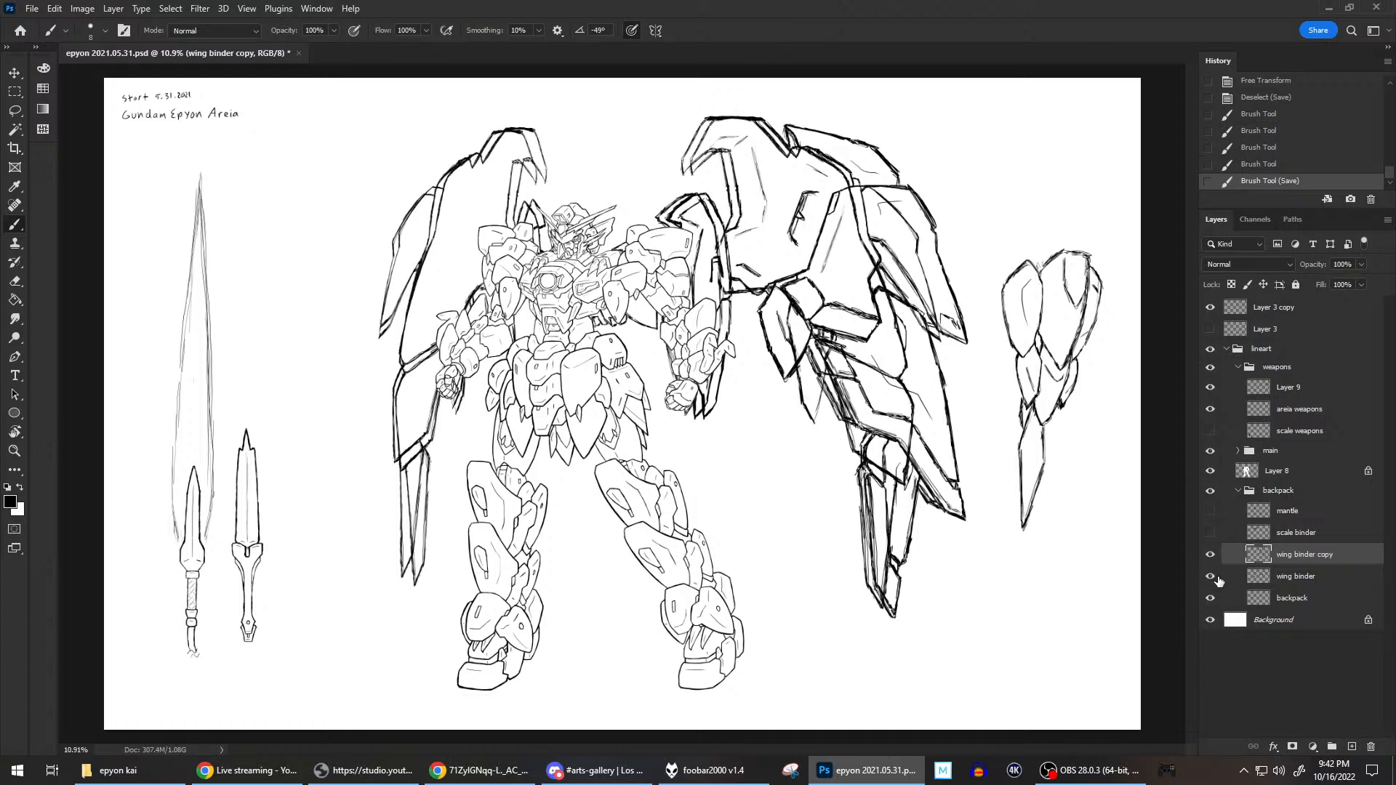
left_click(1211, 576)
left_click(1210, 554)
left_click(1209, 577)
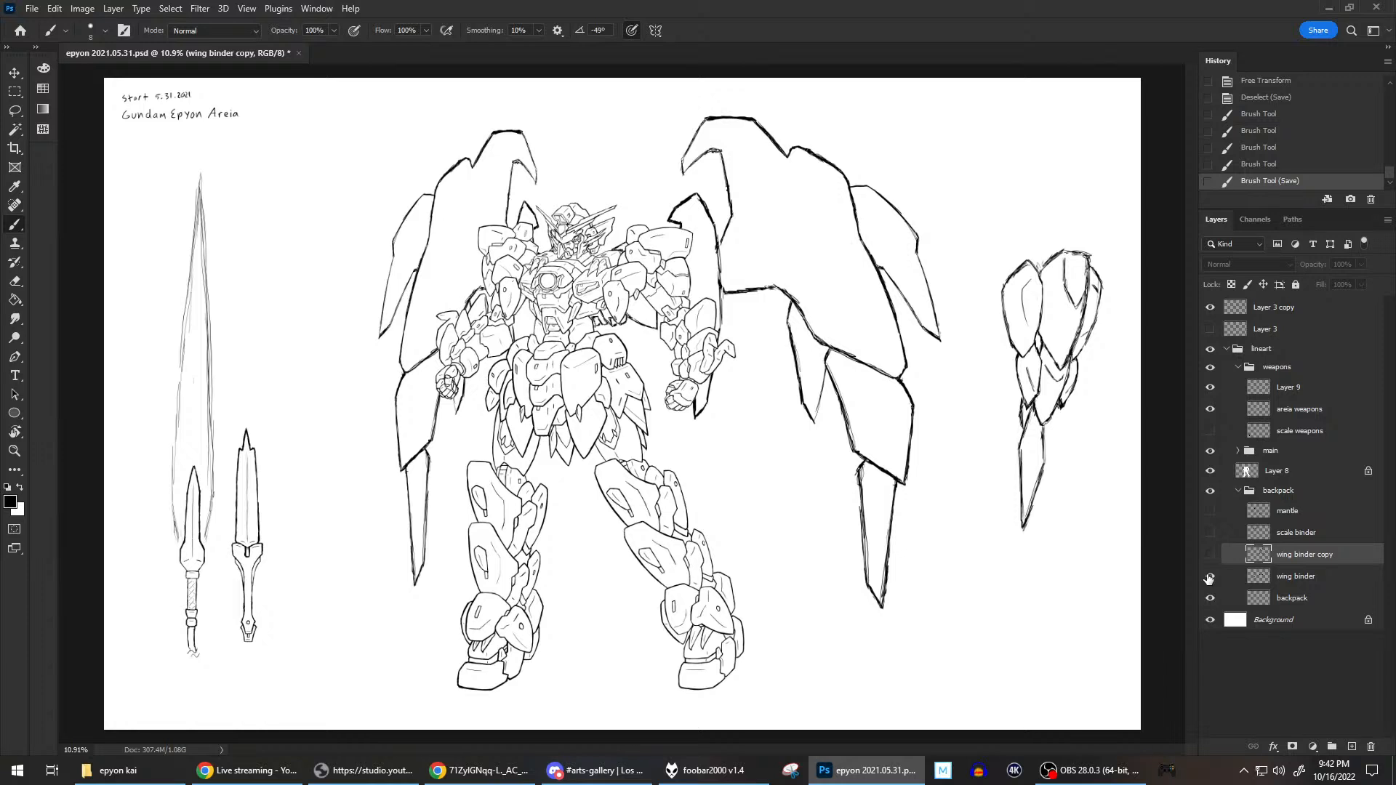
left_click(1209, 576)
left_click(1211, 578)
left_click(1210, 578)
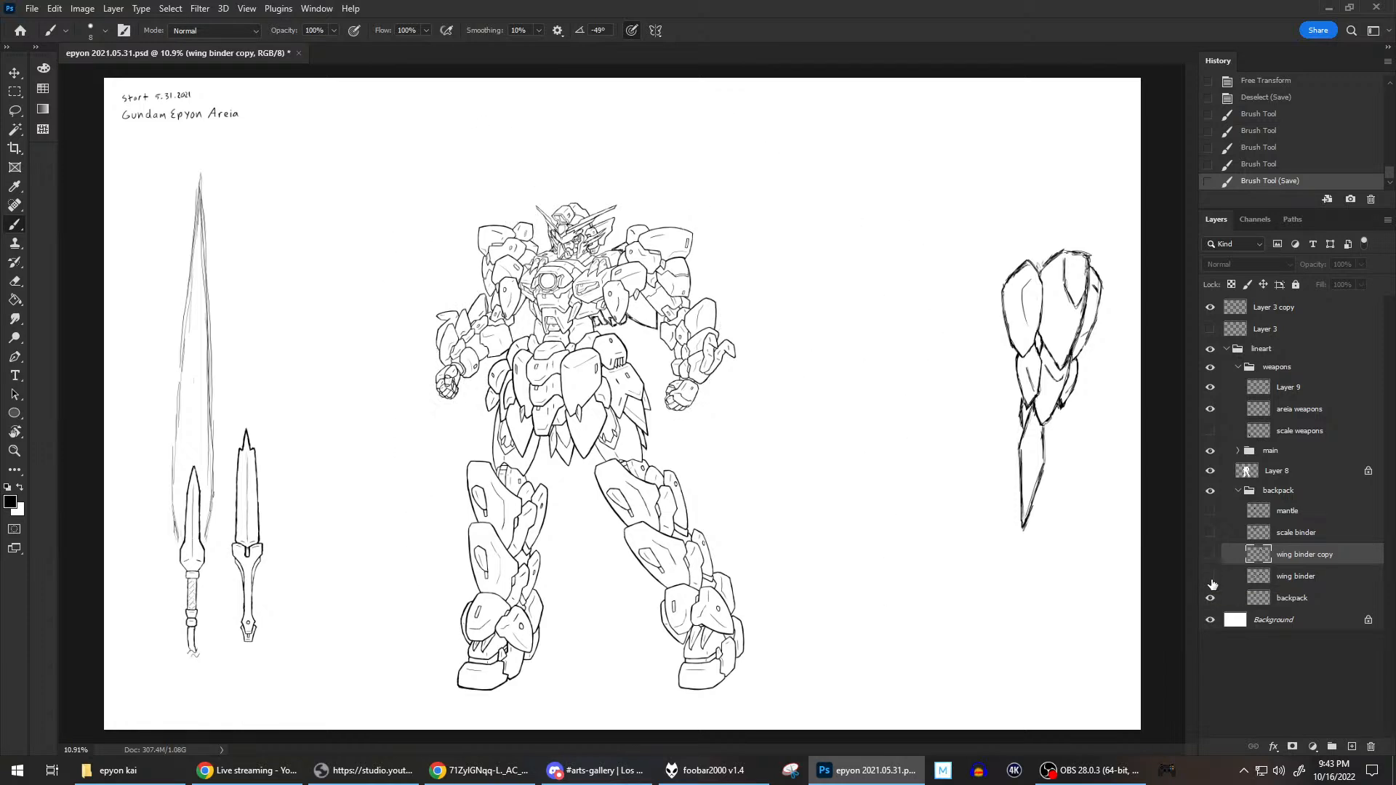
left_click(1211, 556)
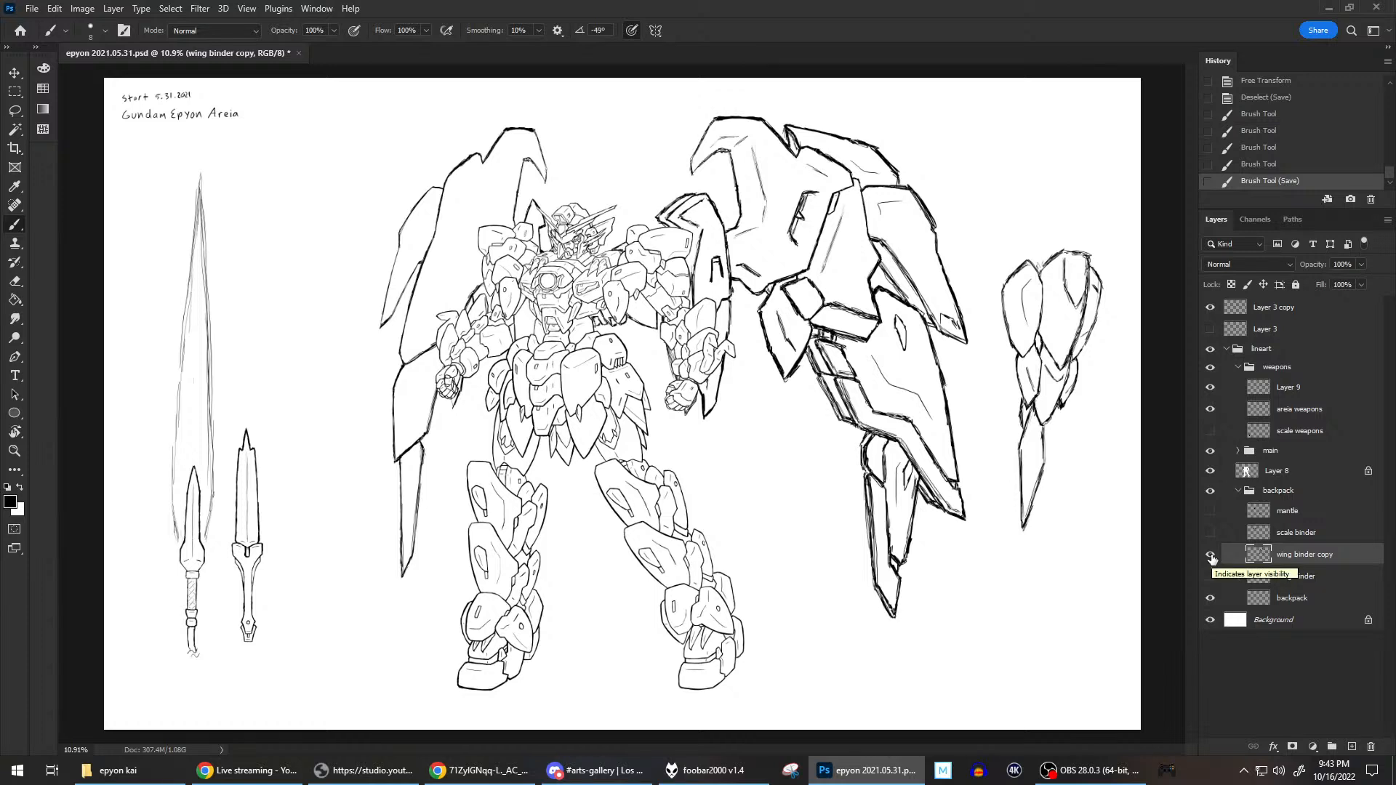
Show and hide the scale binder over the wing binder copy to compare the layered wing silhouette, leaving both visible.
left_click(1211, 531)
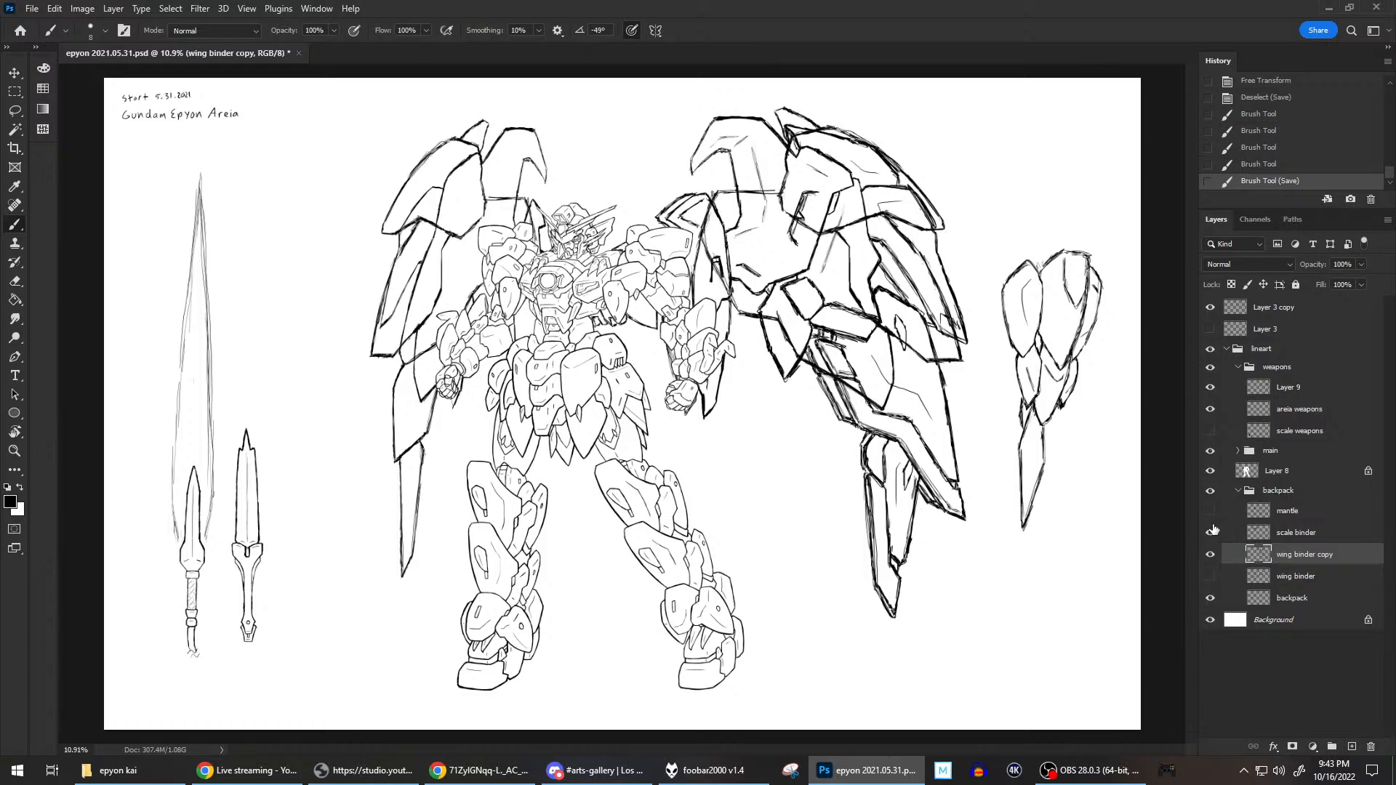
left_click(1212, 531)
left_click(1211, 531)
left_click(1211, 532)
left_click(1211, 531)
left_click(1213, 530)
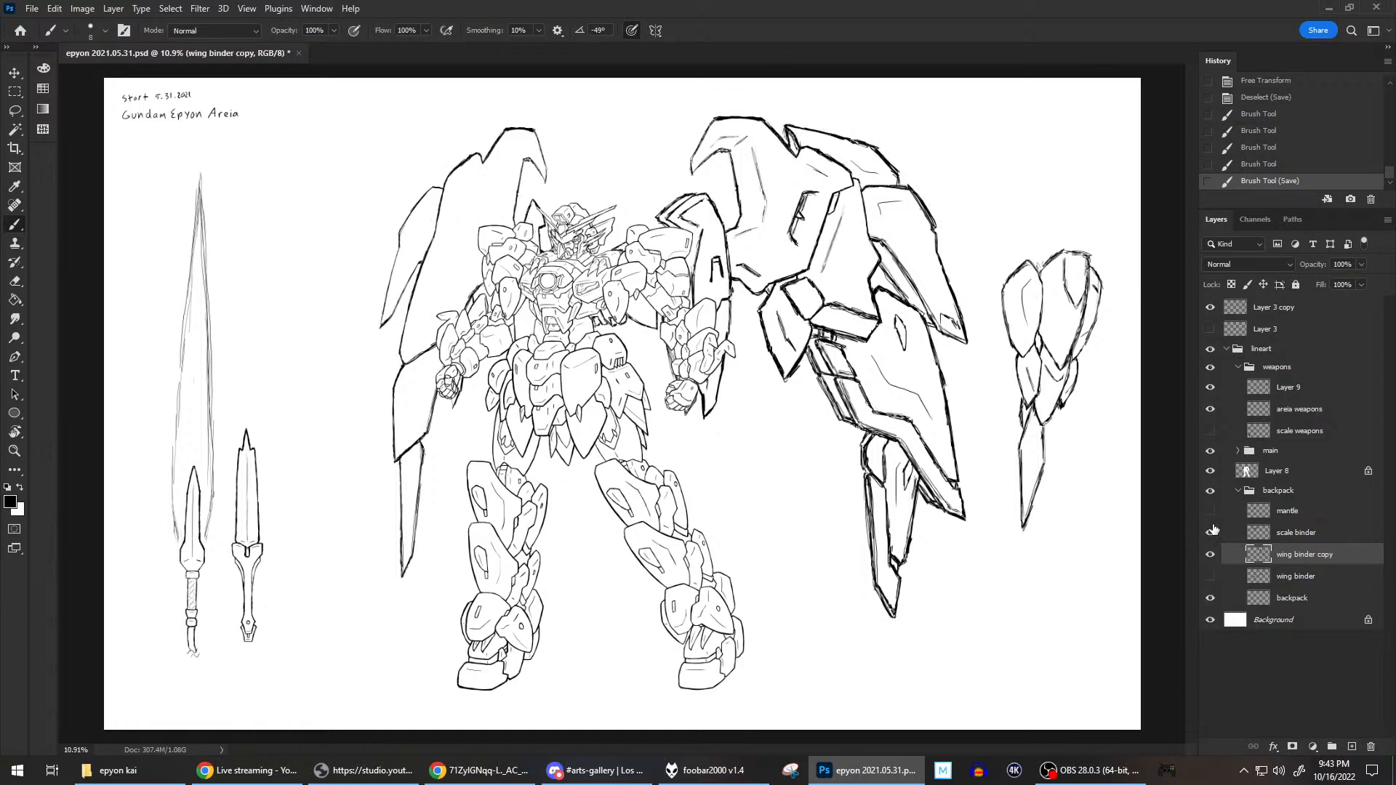
left_click(1213, 530)
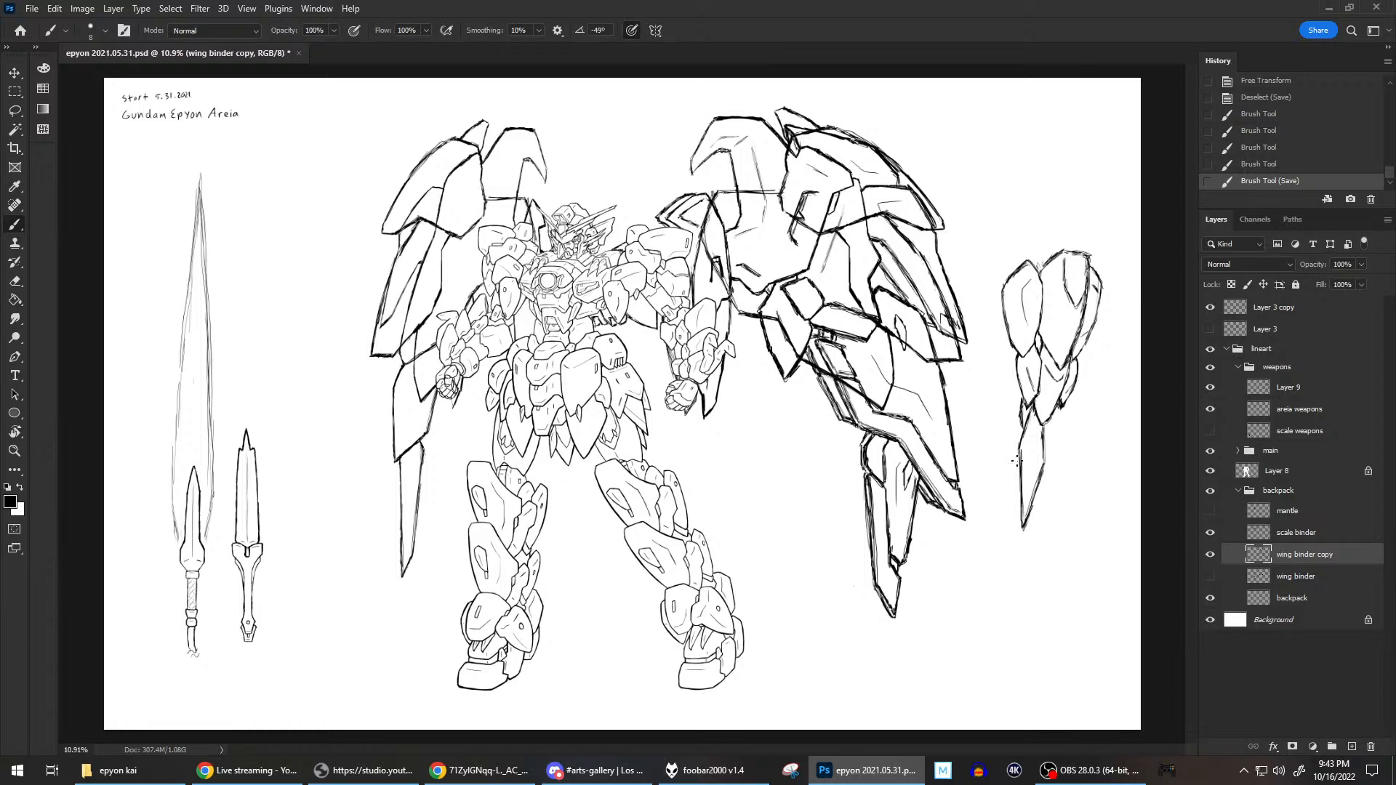
Check the scale binder with and without the wing binder copy, leaving both layers visible.
left_click(1209, 555)
left_click(1210, 555)
left_click(1210, 554)
left_click(1210, 554)
left_click(1209, 554)
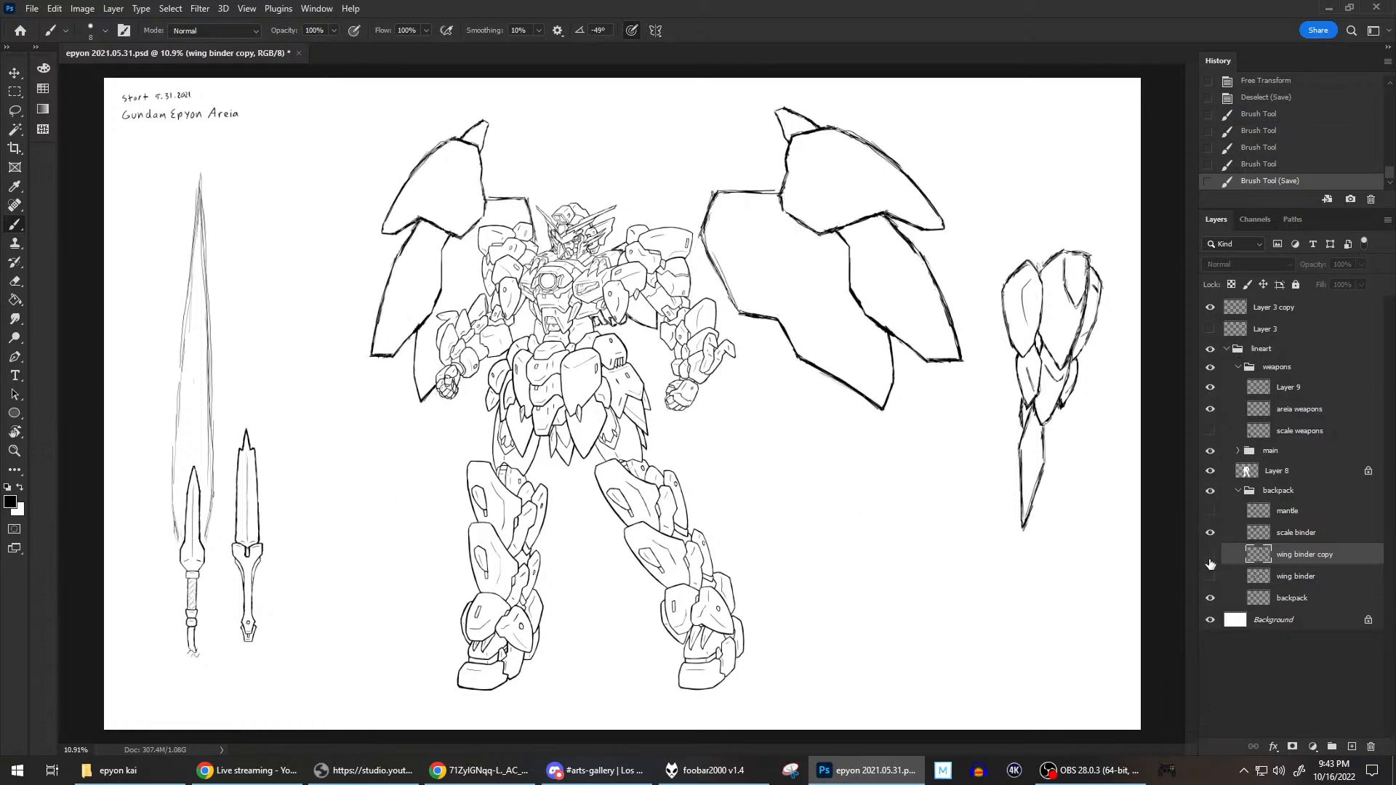
left_click(1210, 555)
left_click(1210, 555)
left_click(1210, 556)
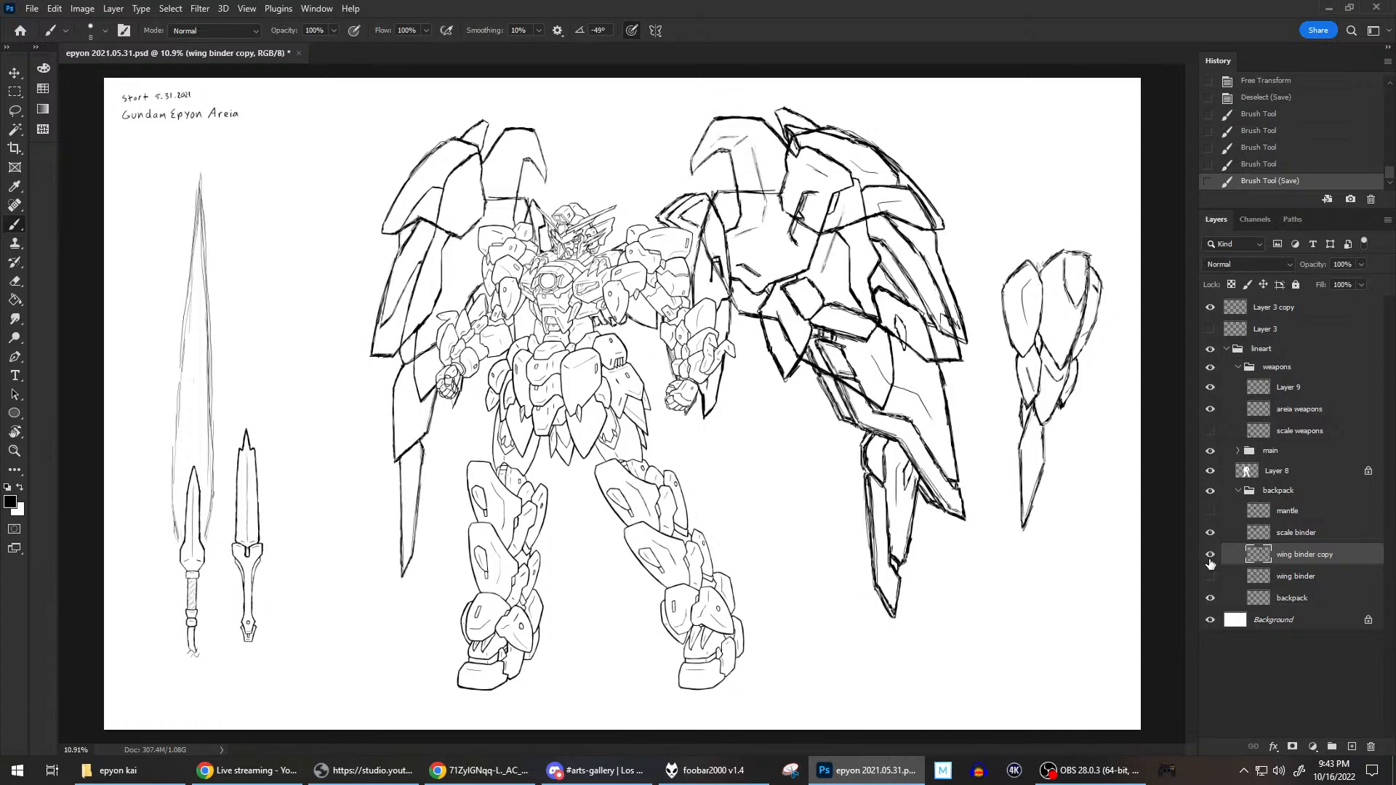
left_click(1210, 555)
left_click(1210, 558)
Rename Layer 9 in the weapons group to "shield".
double_click(1284, 387)
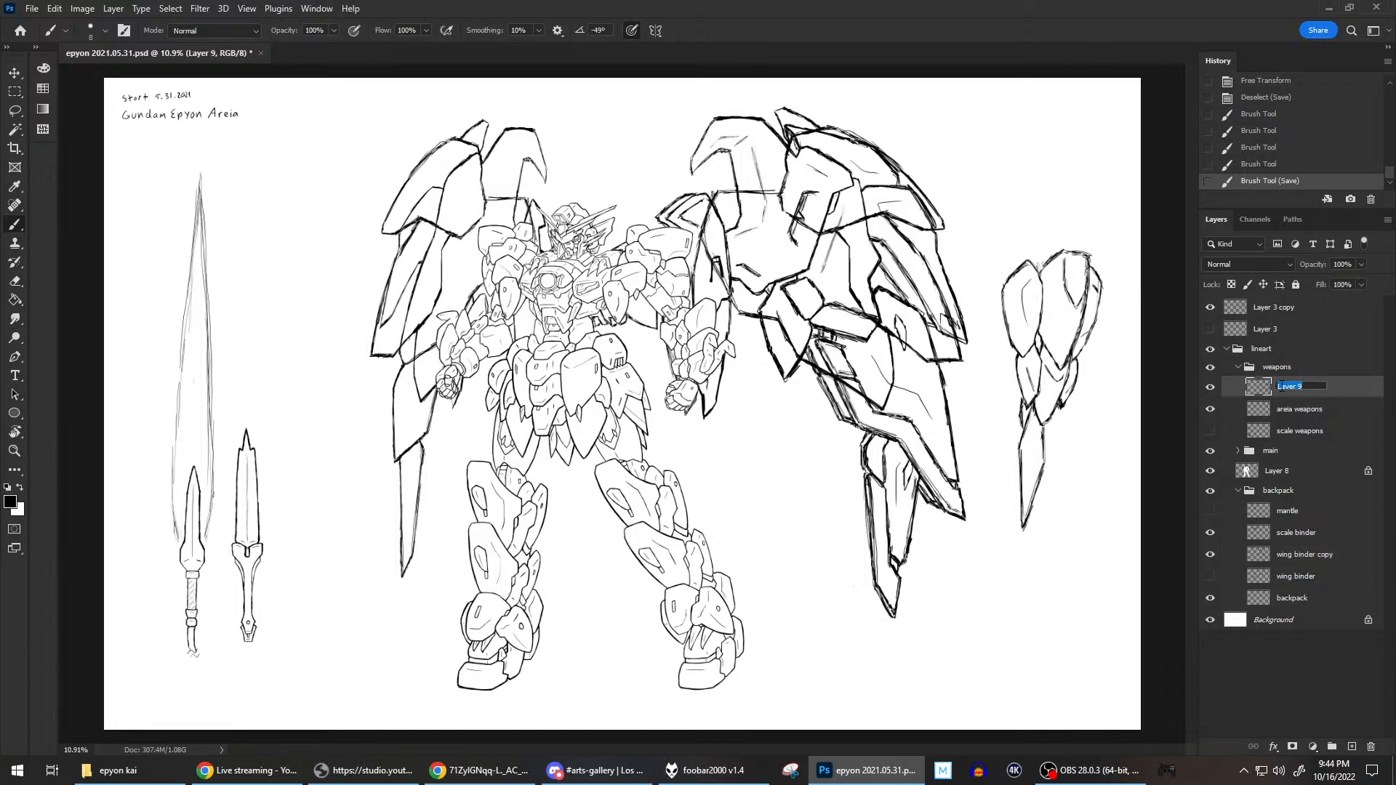
type("shield")
key("Return")
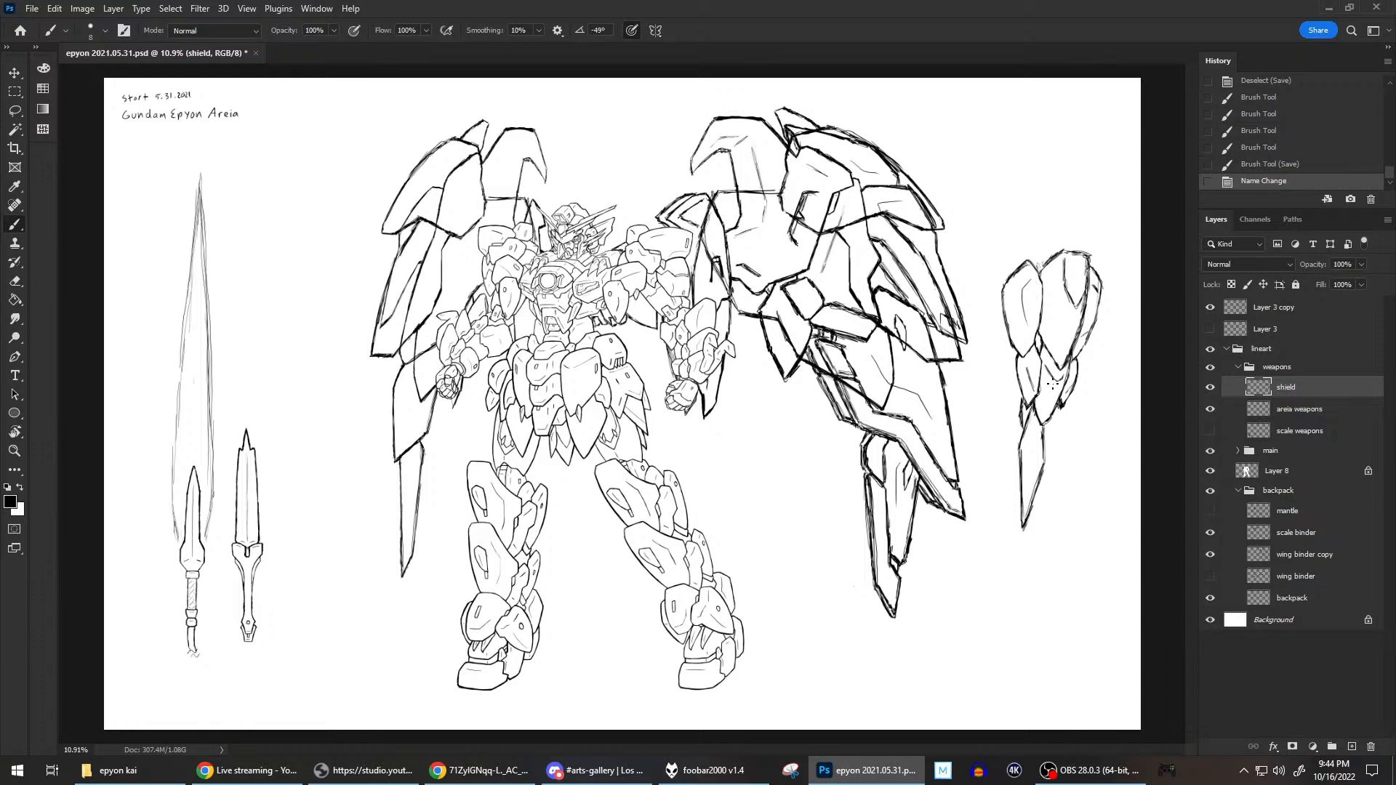
Erase stray lines around the shield's lower right plates and redraw their edges with the brush.
key("e")
left_click_drag(1060, 380, 1068, 358)
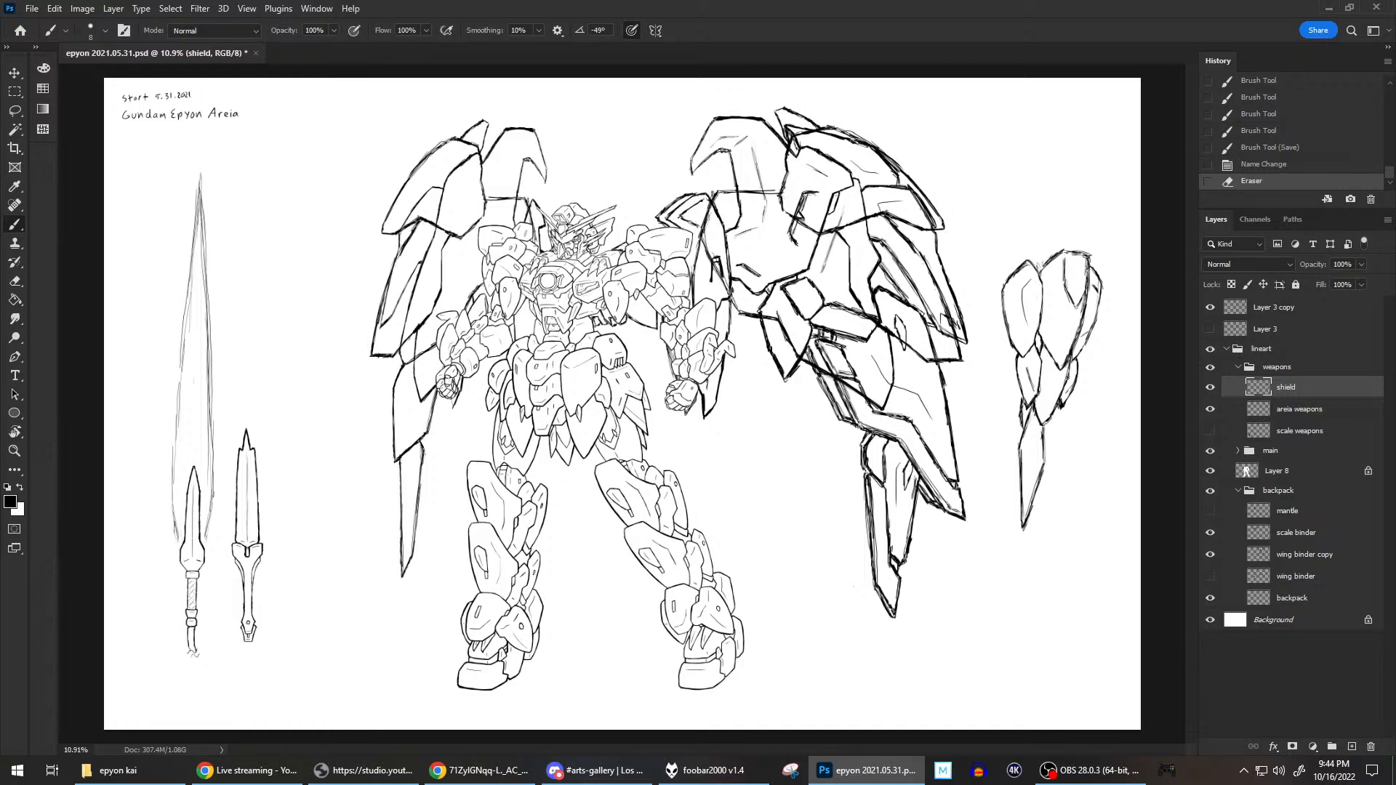
key("b")
mouse_move(1048, 371)
left_mouse_down()
mouse_move(1049, 334)
mouse_move(1059, 412)
left_mouse_up()
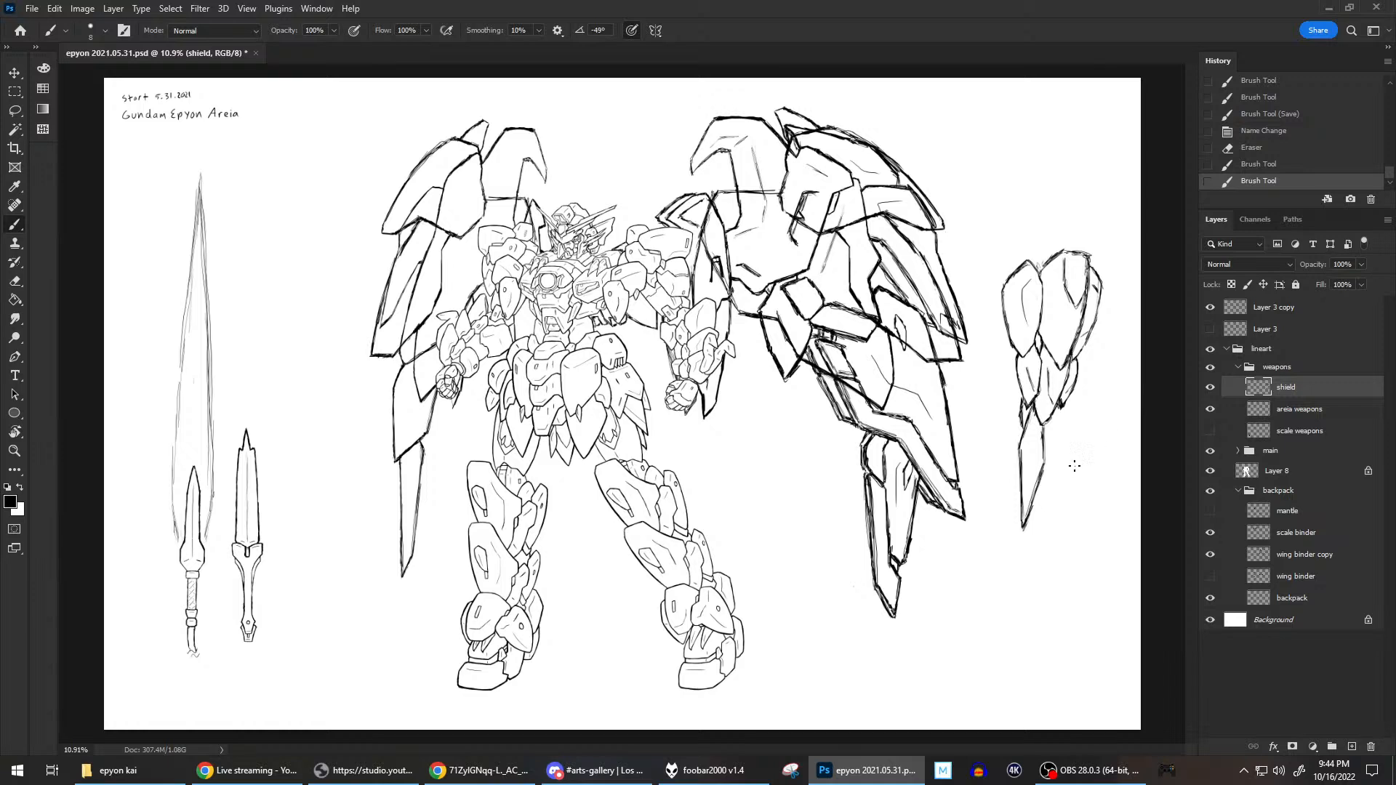
key("grave")
key("grave")
Show the mantle and hide the scale binder to view the cape together with the wing binder copy.
left_click(1210, 511)
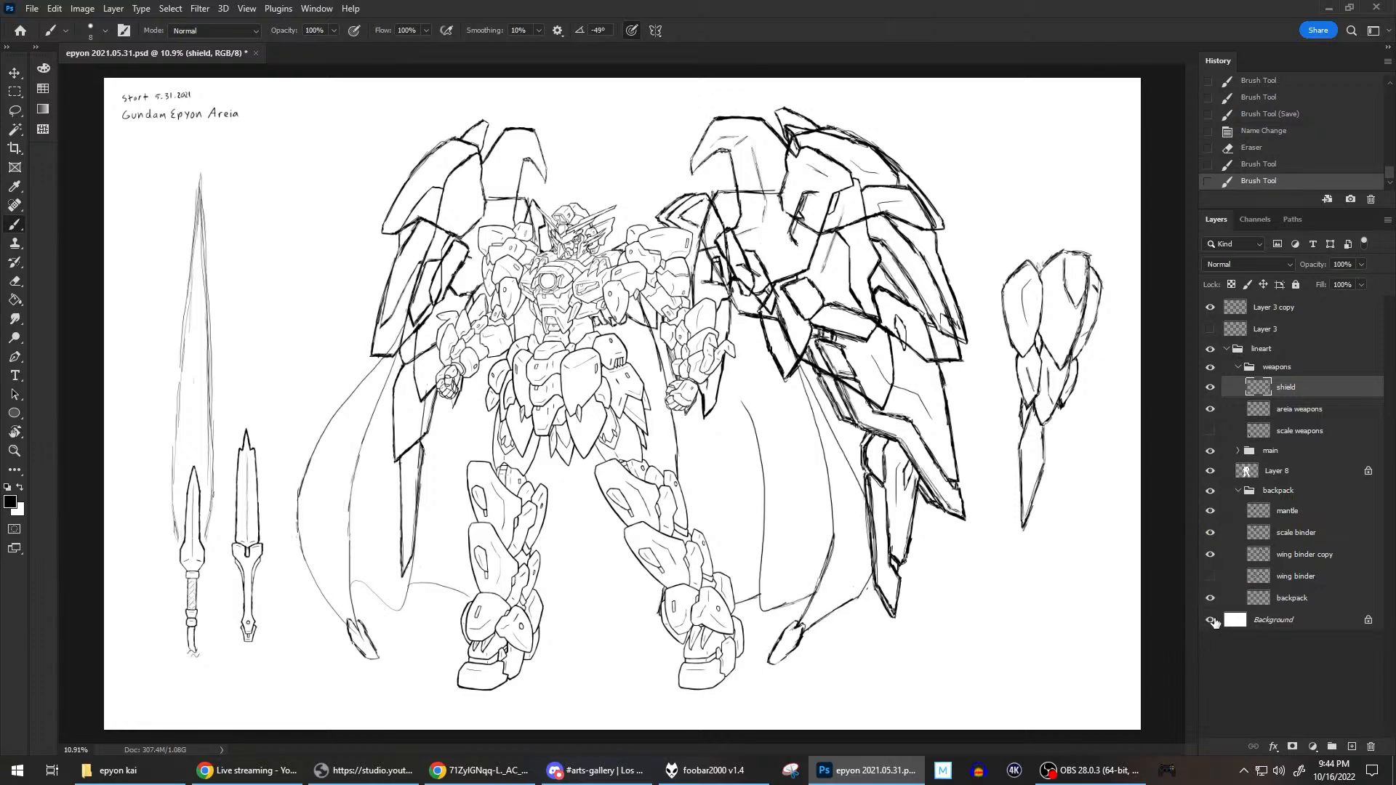
left_click(1211, 576)
left_click(1210, 538)
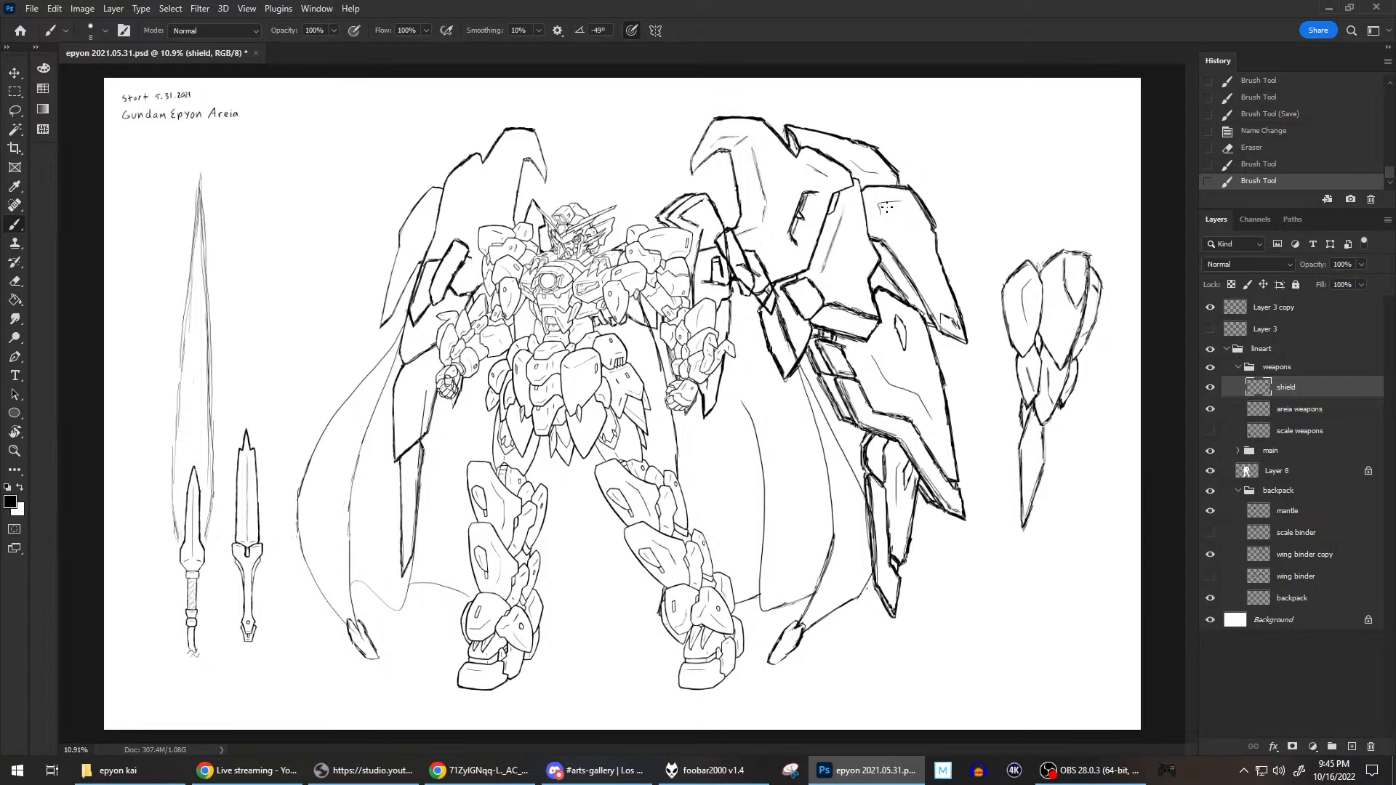
scroll(886, 209, "down", 1)
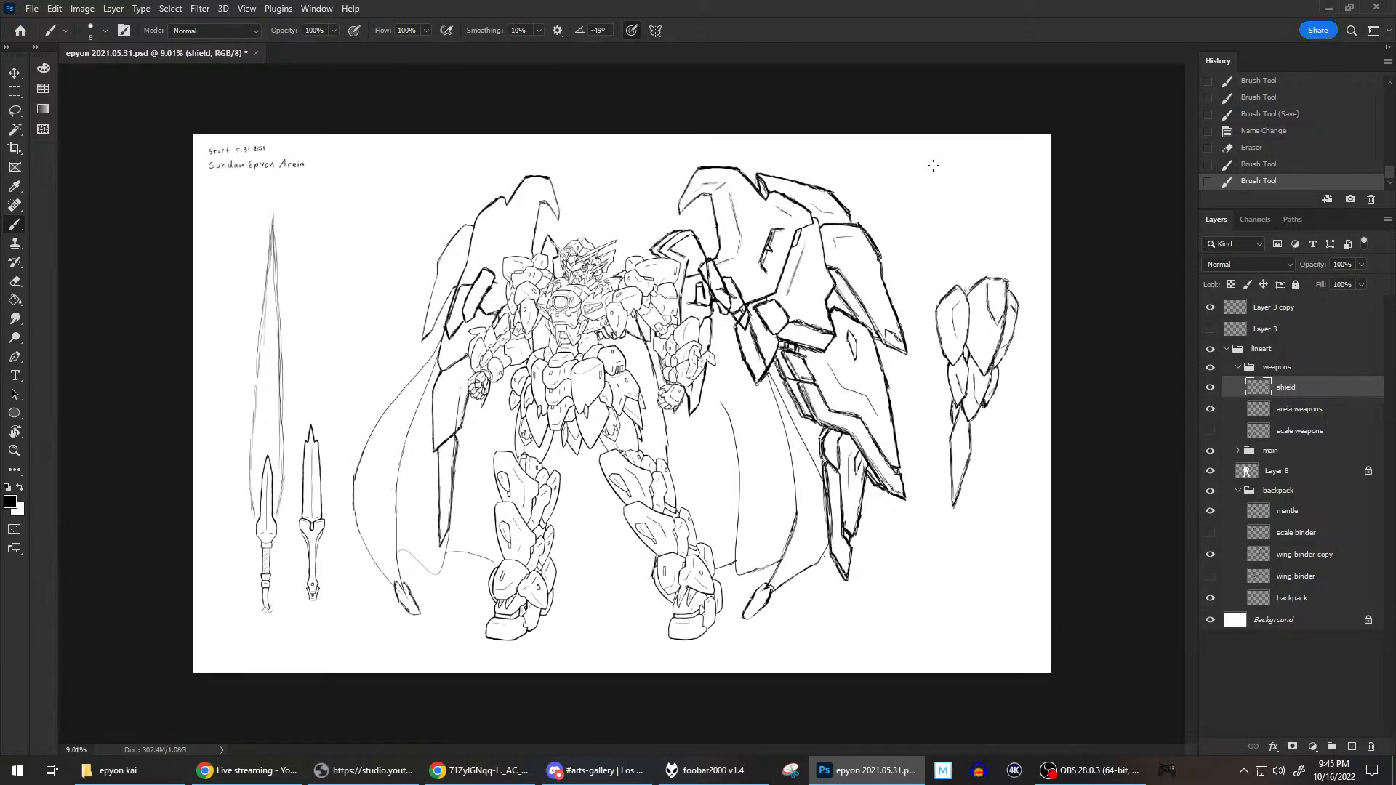
scroll(853, 268, "up", 1)
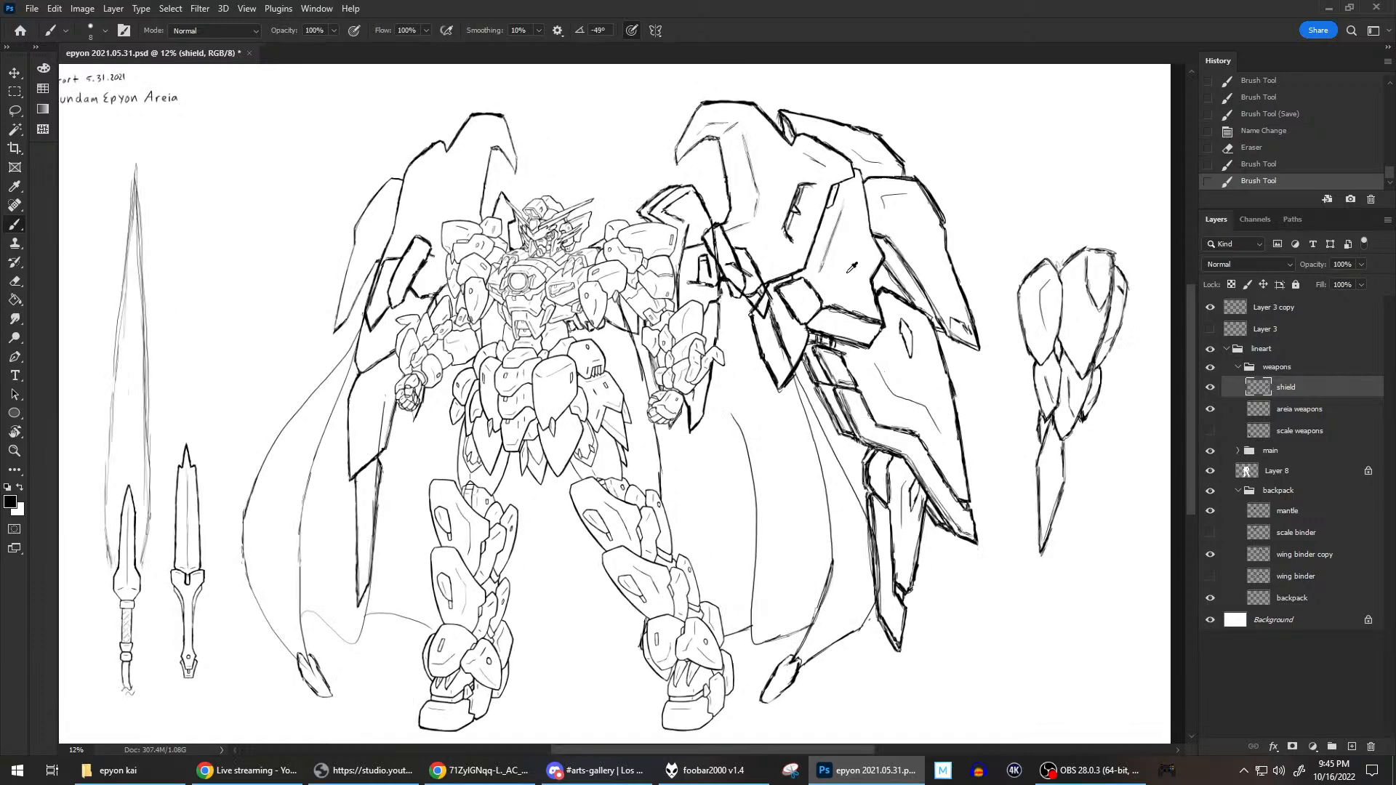
scroll(852, 268, "down", 1)
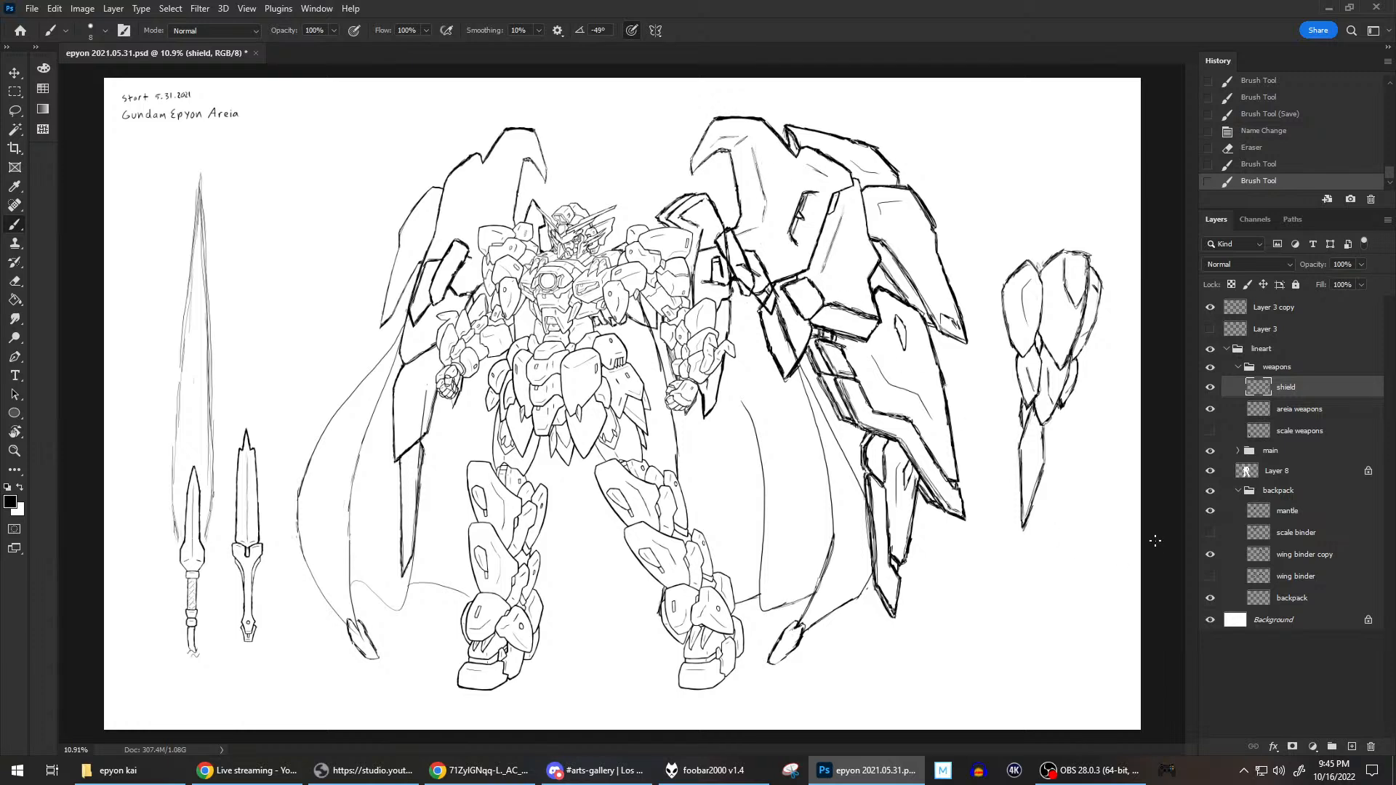
Compare the mantle against the original wing binder and the wing binder copy, leaving the copy and mantle visible.
left_click(1210, 557)
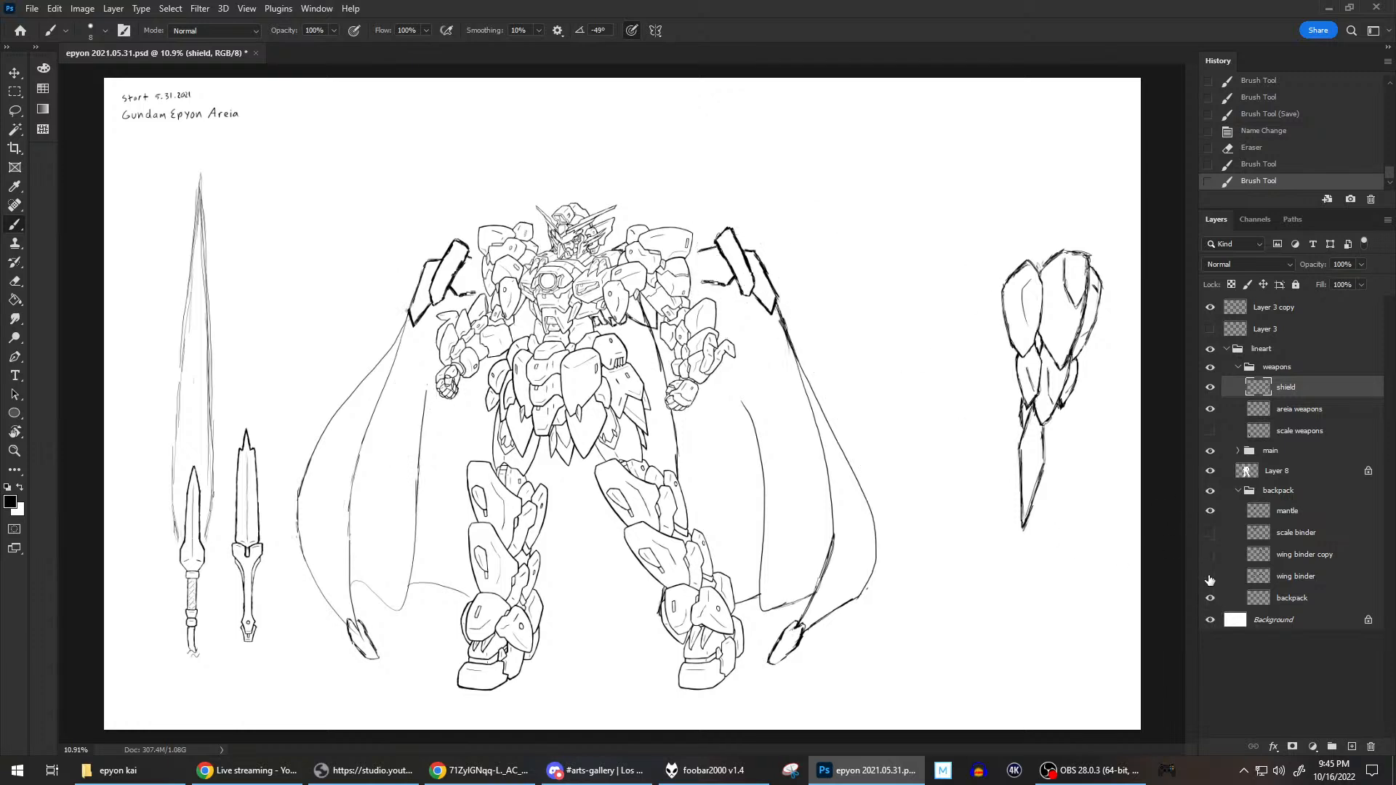
left_click(1210, 577)
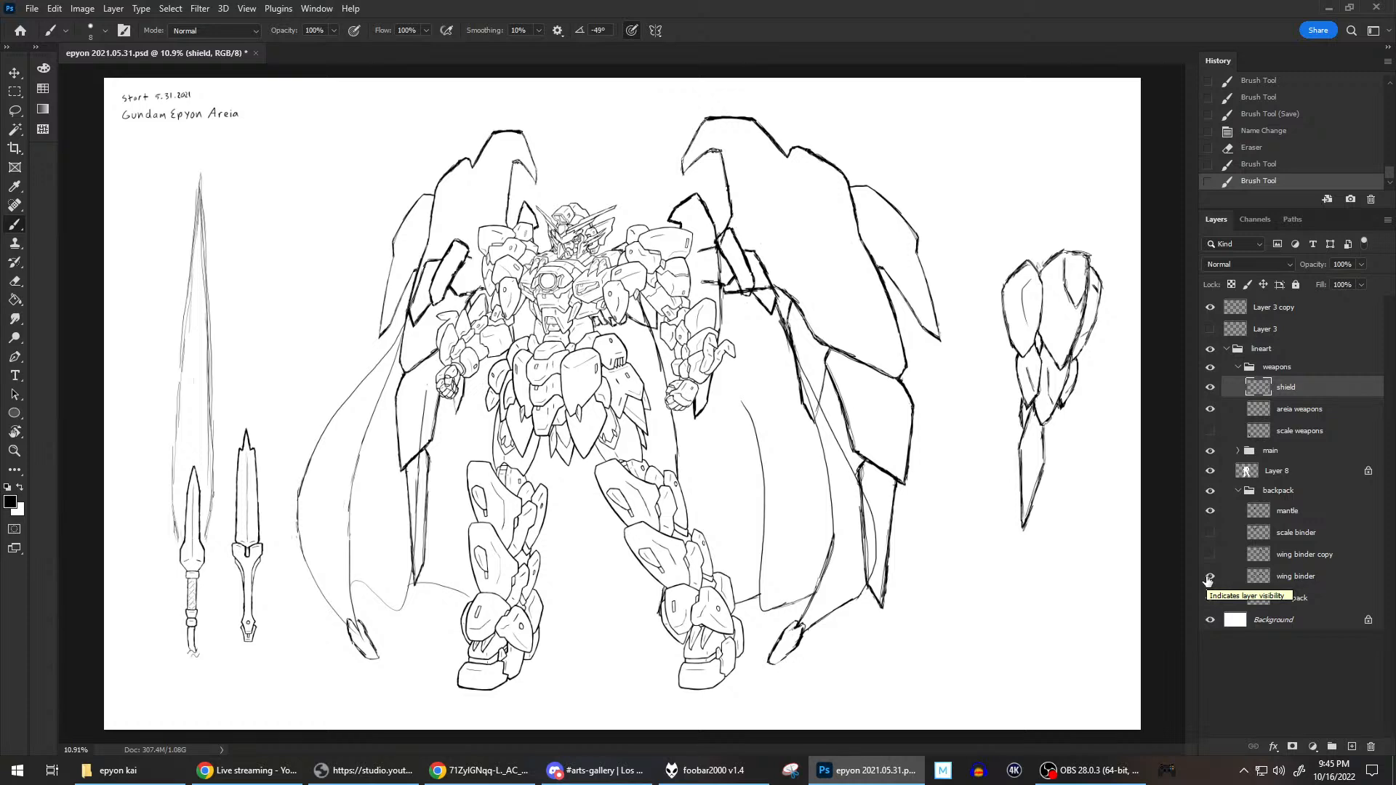
left_click(1210, 577)
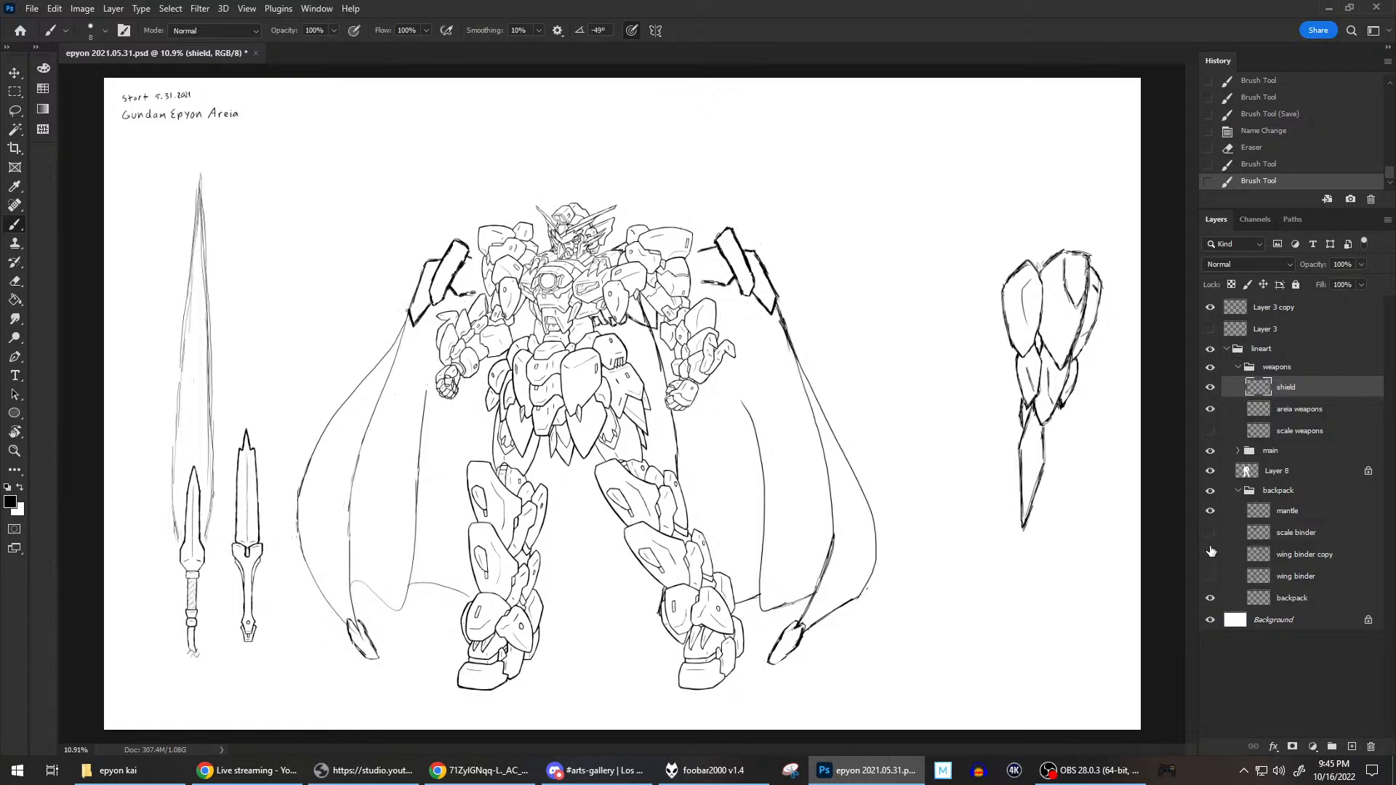
left_click(1210, 557)
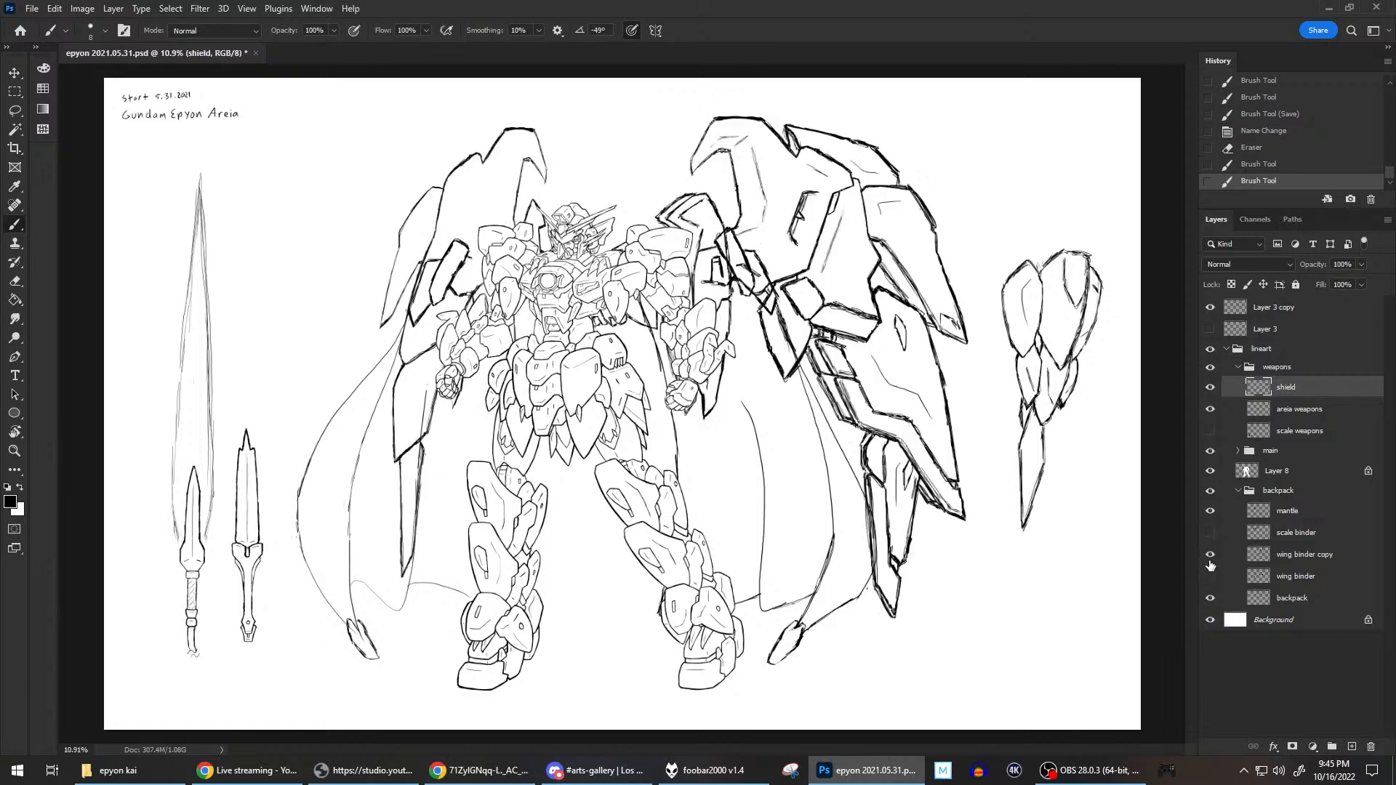
left_click(1212, 512)
left_click(1211, 512)
Show the scale binder again to review the full silhouette with wings and mantle.
scroll(881, 177, "down", 1)
scroll(880, 177, "down", 1)
scroll(880, 177, "up", 1)
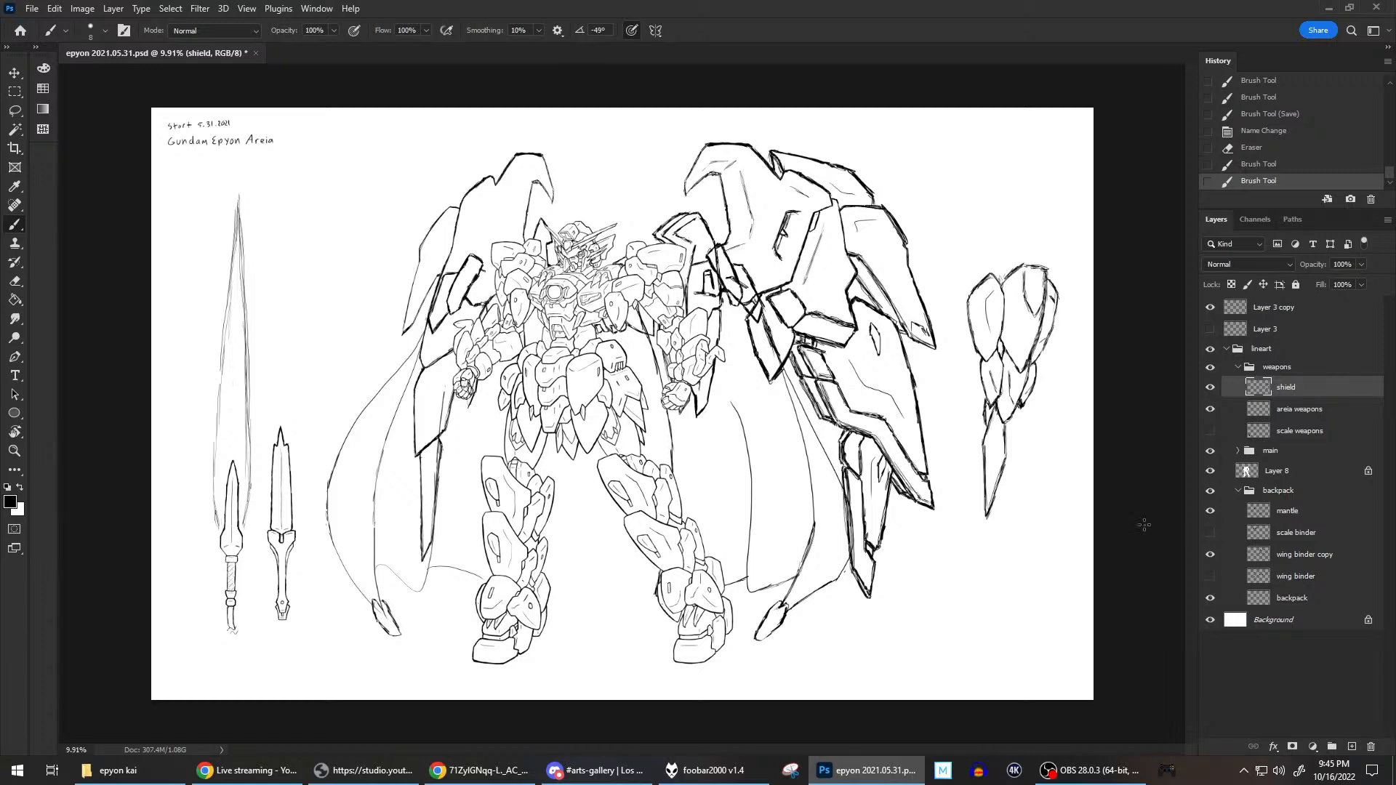
left_click(1210, 533)
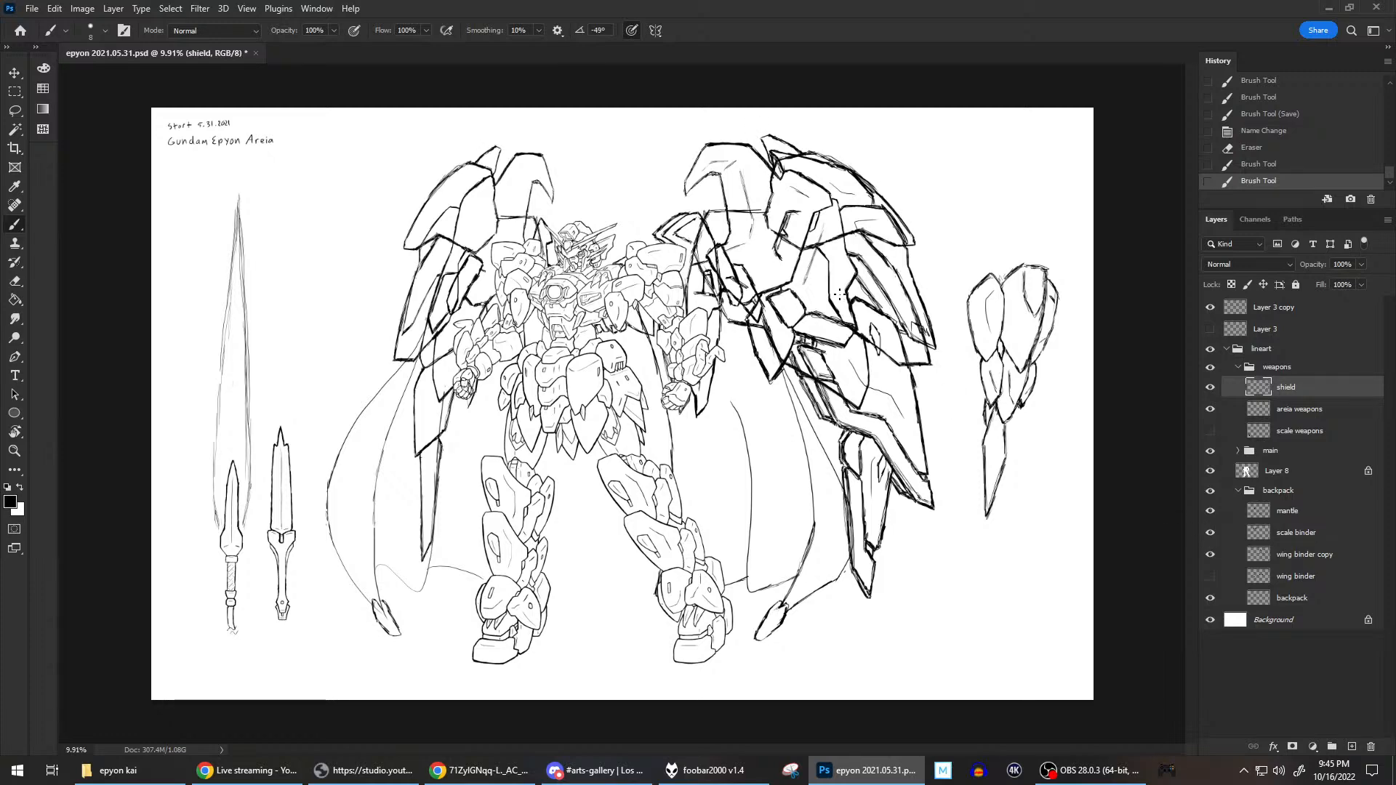
scroll(839, 295, "up", 1)
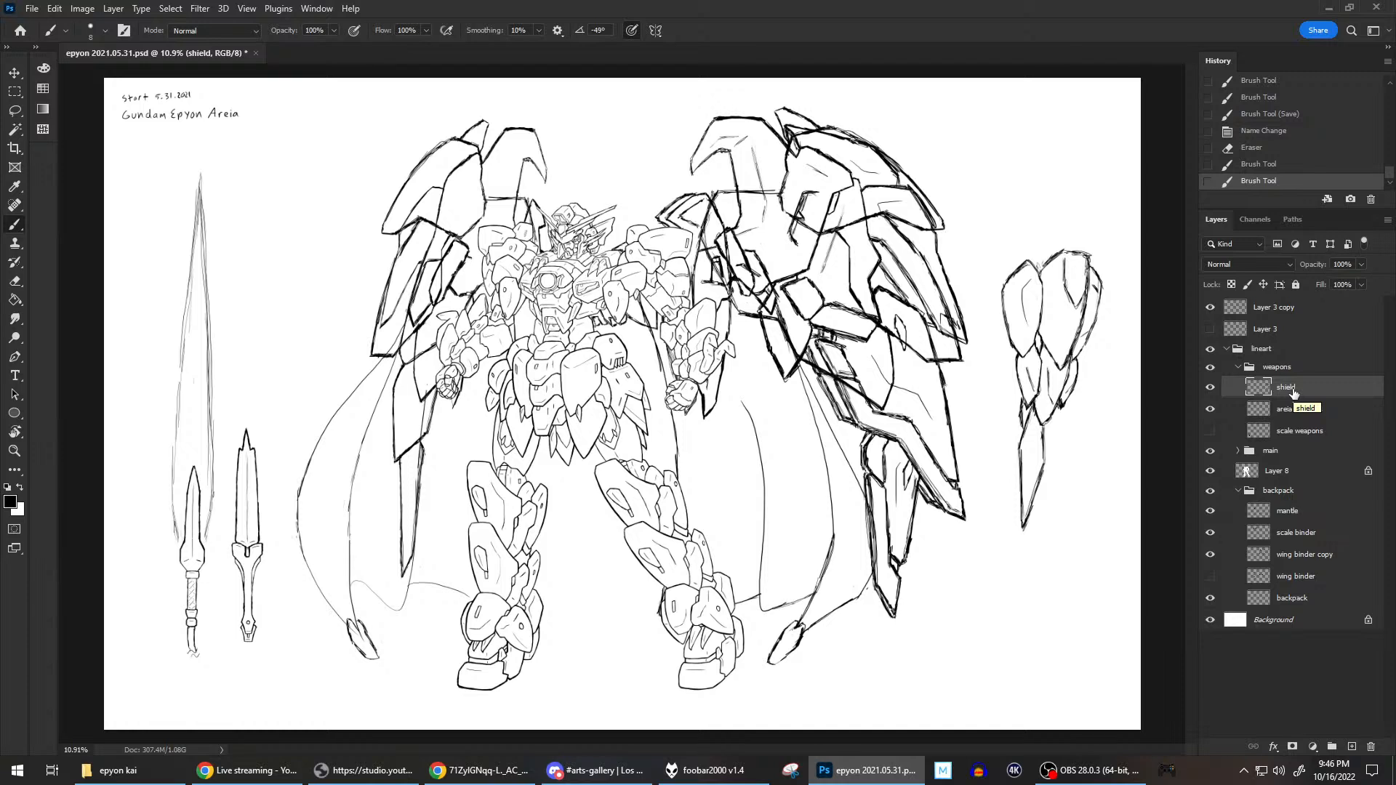
Clean up the tips of the shield's small lower plates with the eraser and sketch the middle plate's inner lines.
key("e")
mouse_move(1051, 405)
left_mouse_down()
mouse_move(1058, 379)
mouse_move(1056, 398)
left_mouse_up()
key("b")
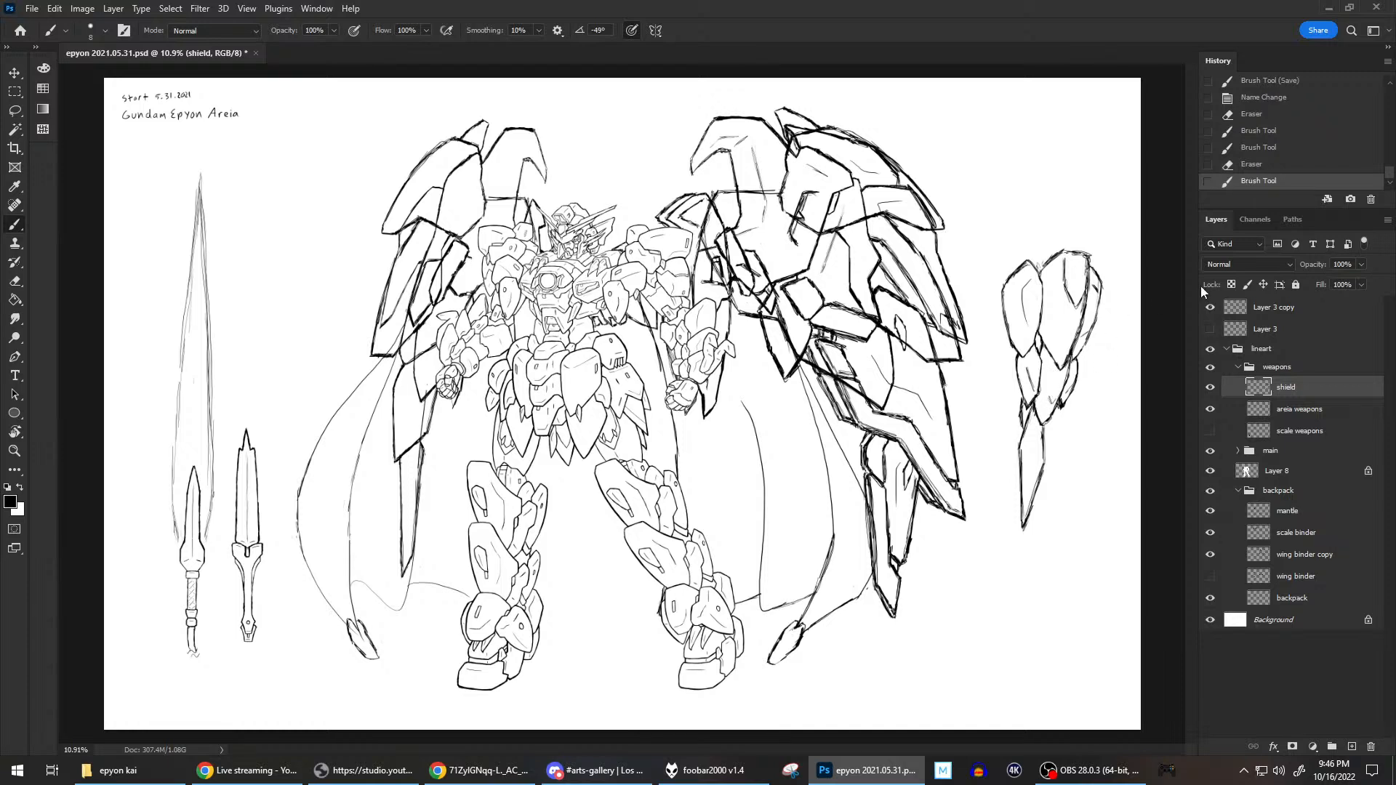
left_click_drag(1049, 380, 1048, 397)
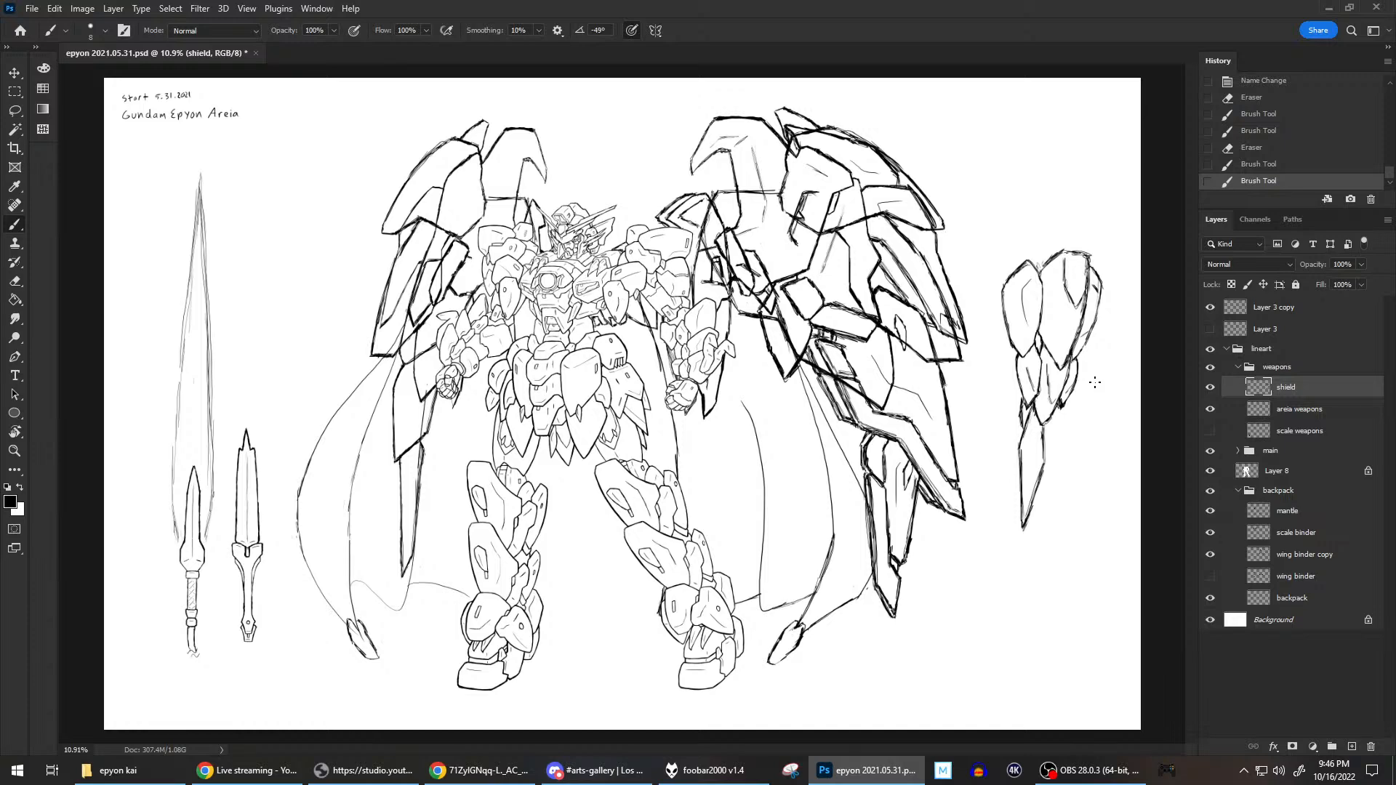
scroll(1084, 405, "up", 3)
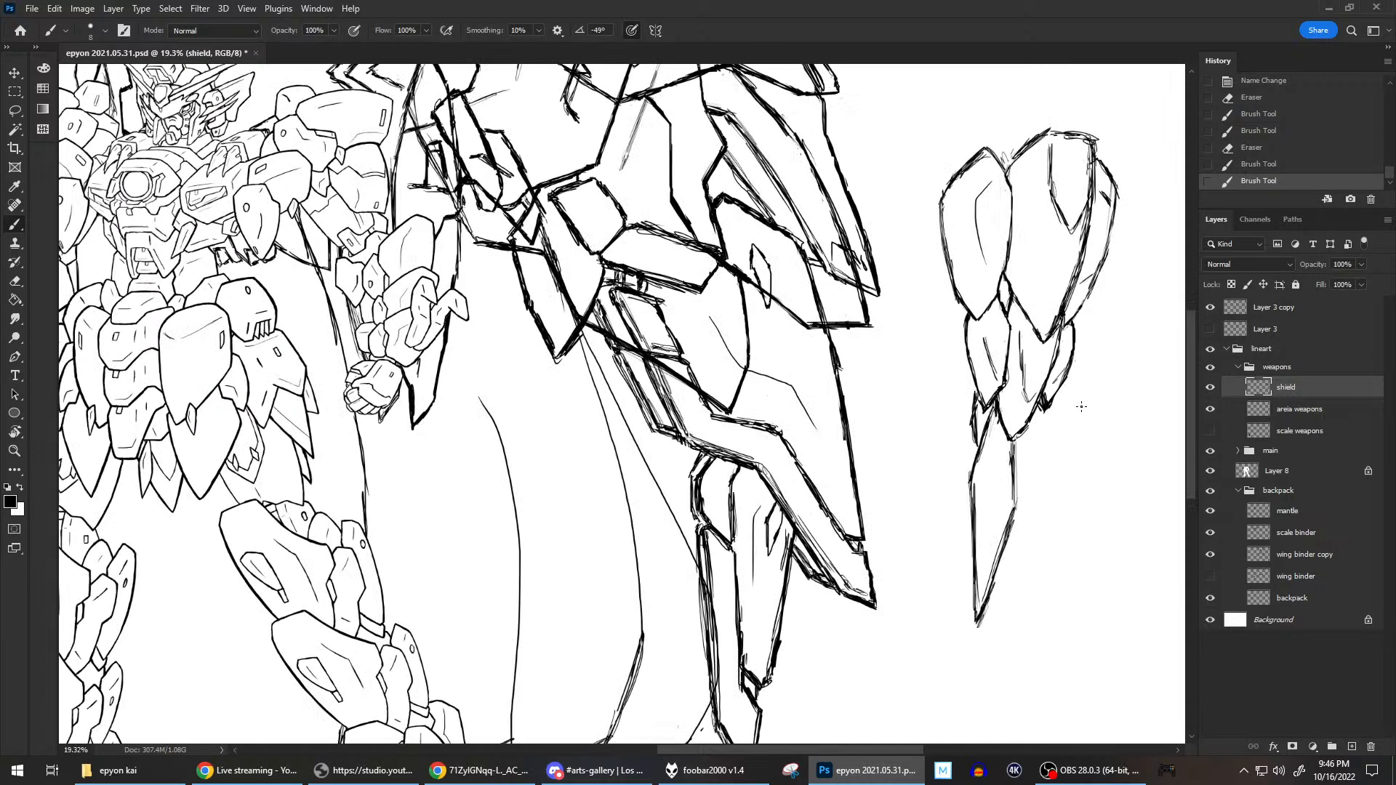
left_click_drag(1031, 398, 1047, 360)
Hide the scale binder layer to view the wing binder copy and mantle without it.
scroll(1096, 330, "down", 4)
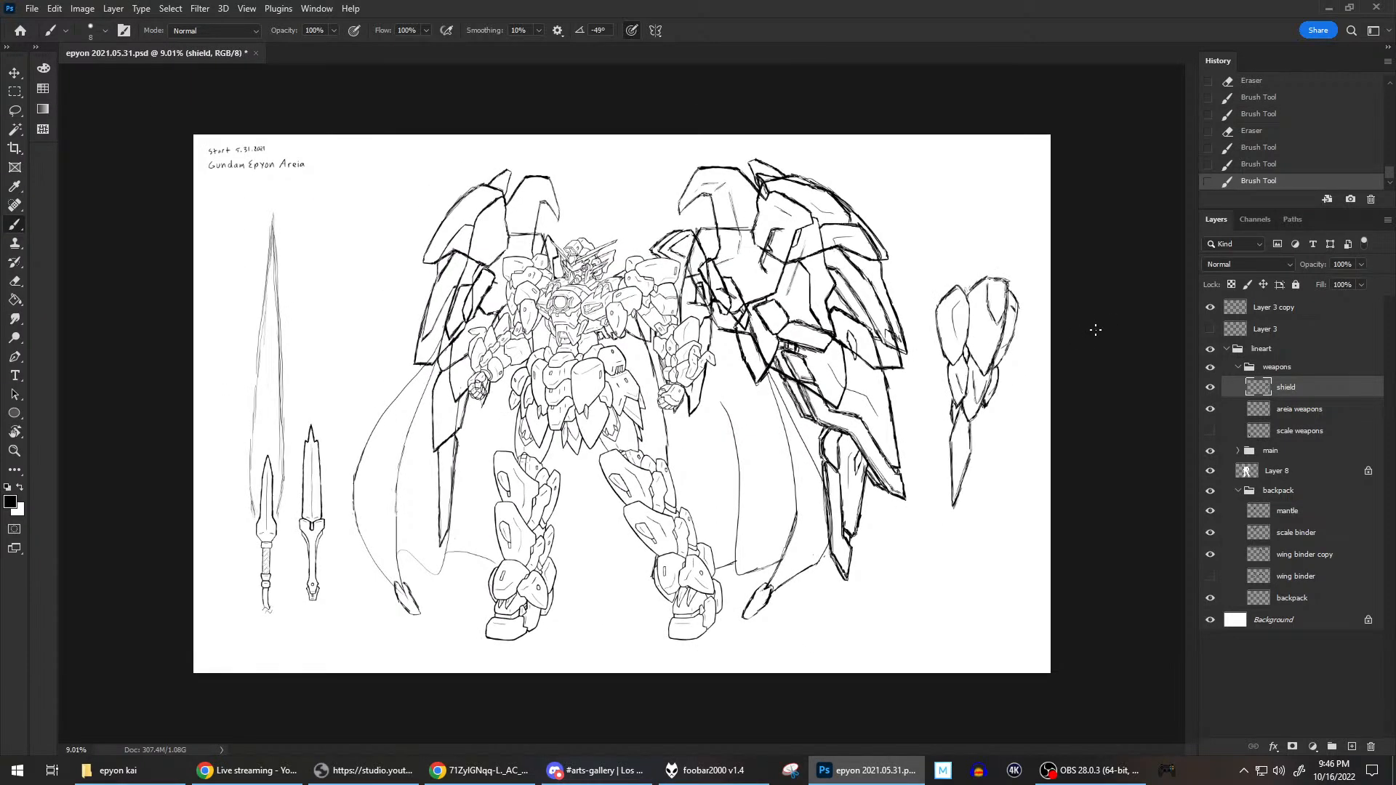
scroll(1096, 330, "up", 1)
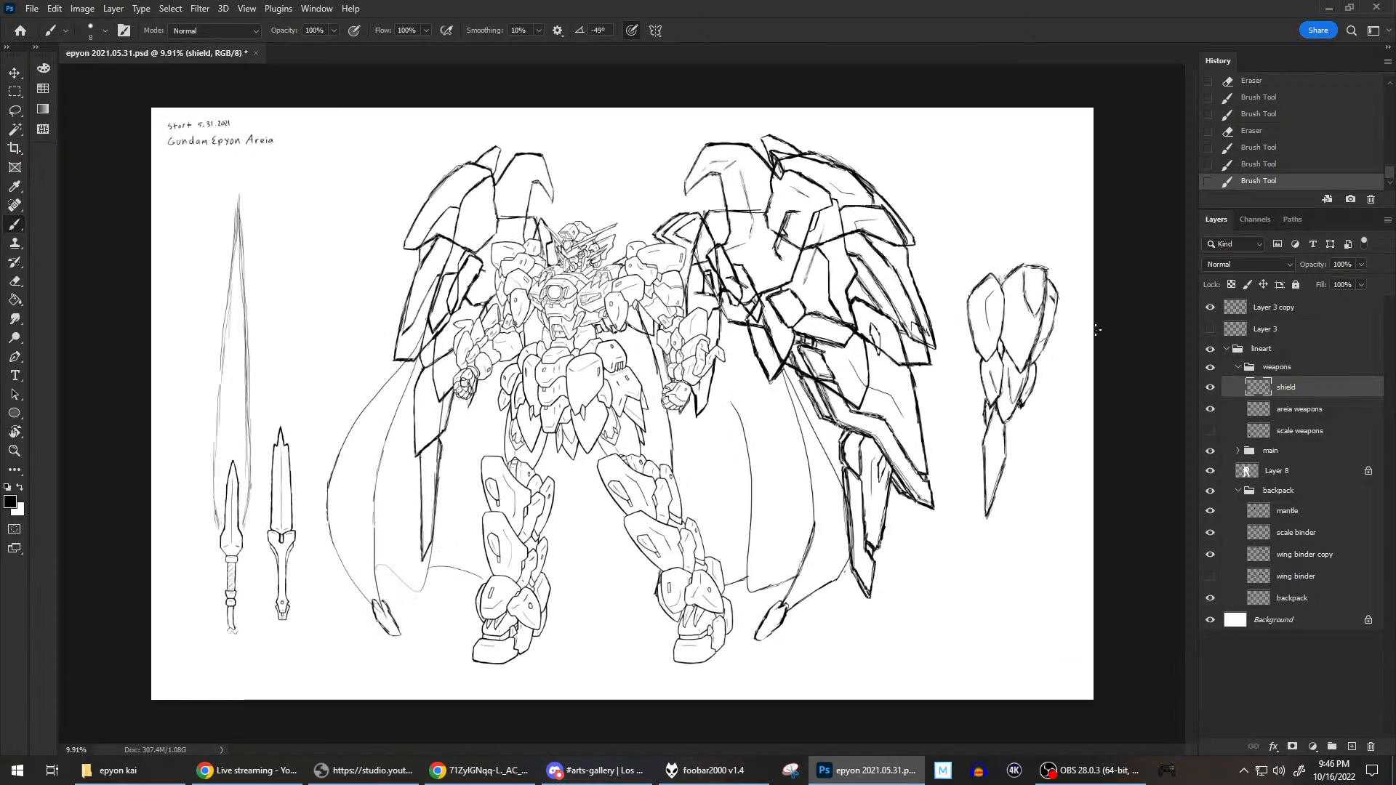
left_click(1211, 538)
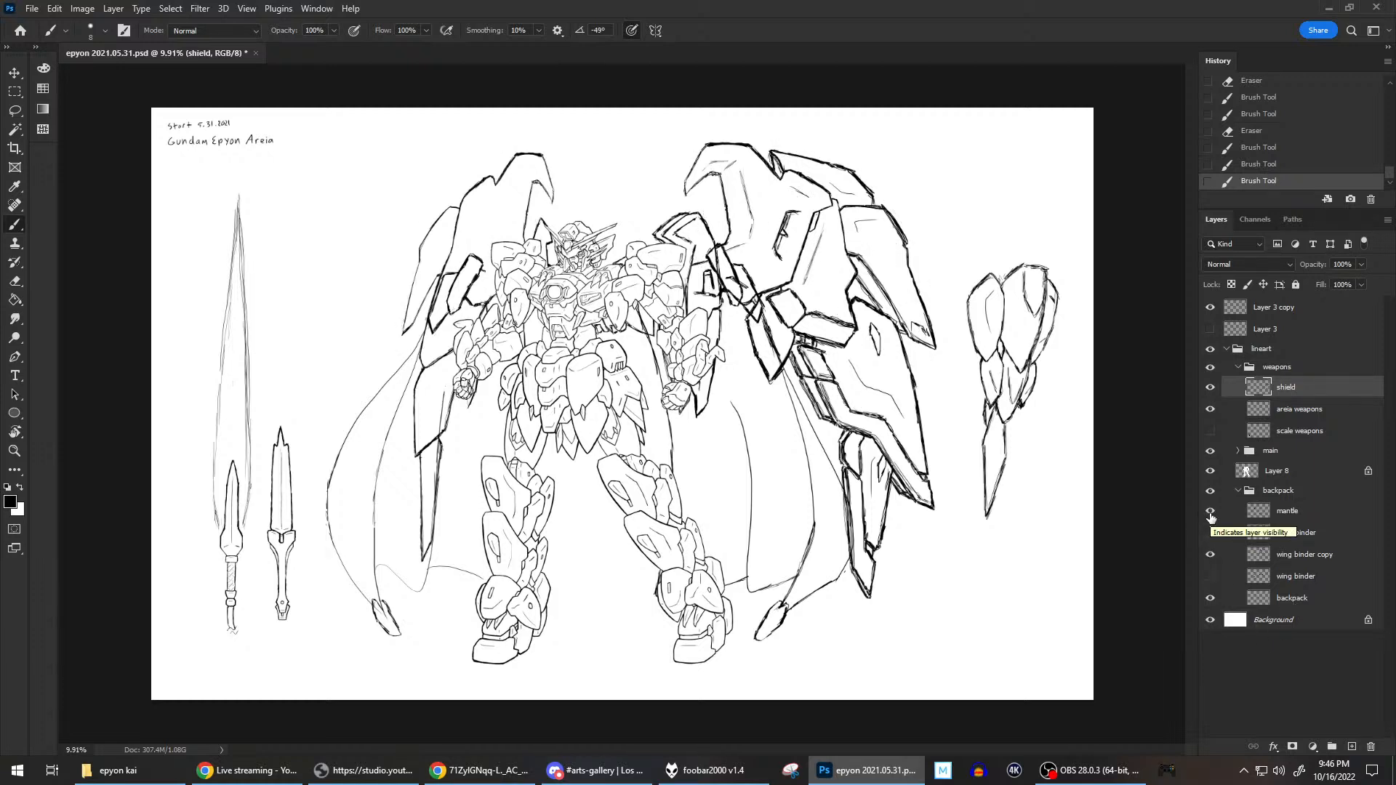
Hide the mantle layer to view the wing binder copy on its own, and save the document.
left_click(1210, 510)
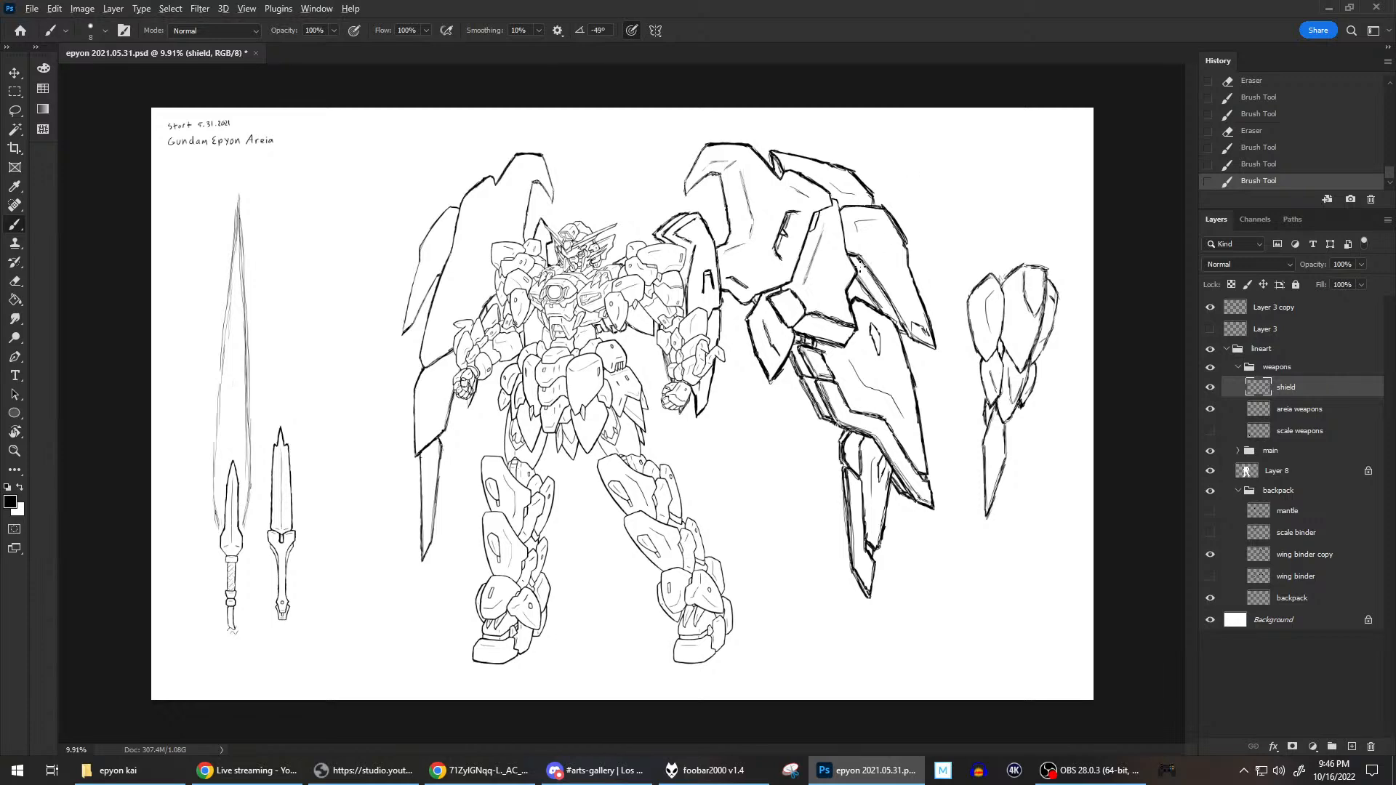
scroll(862, 266, "up", 1)
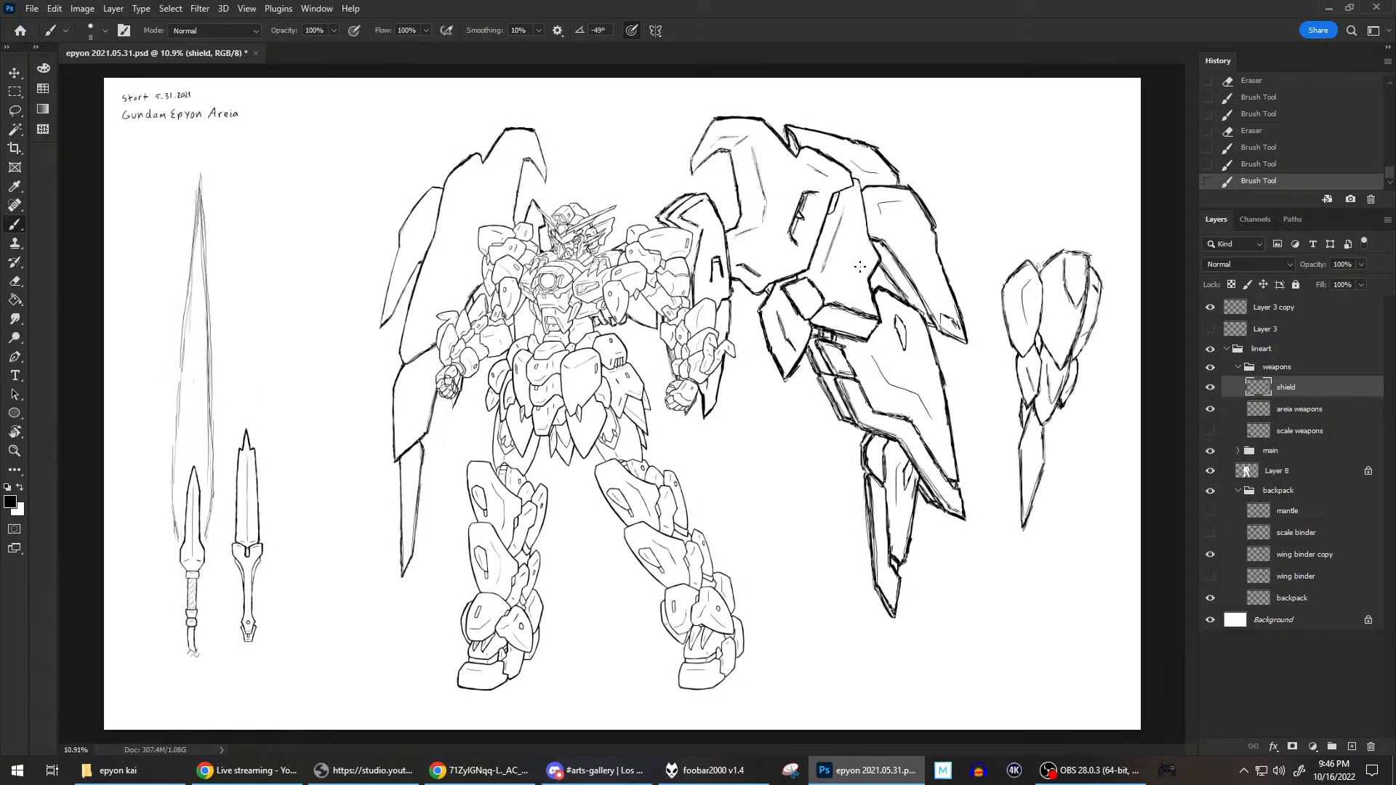
key("ctrl+s")
Go back in the history to the Eraser state before the last three brush strokes, and hide the mantle and scale binder layers.
left_click(1265, 132)
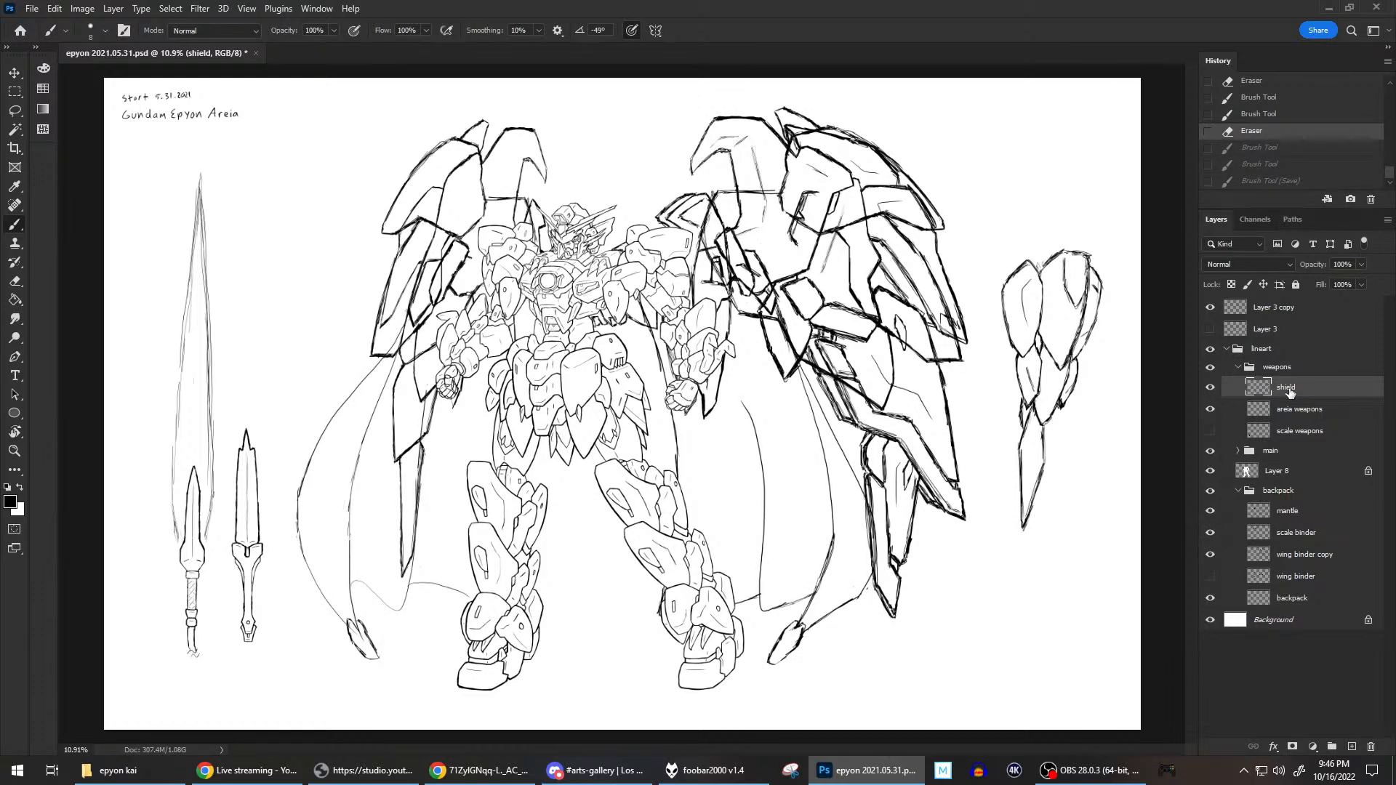
left_click(1210, 513)
left_click(1210, 533)
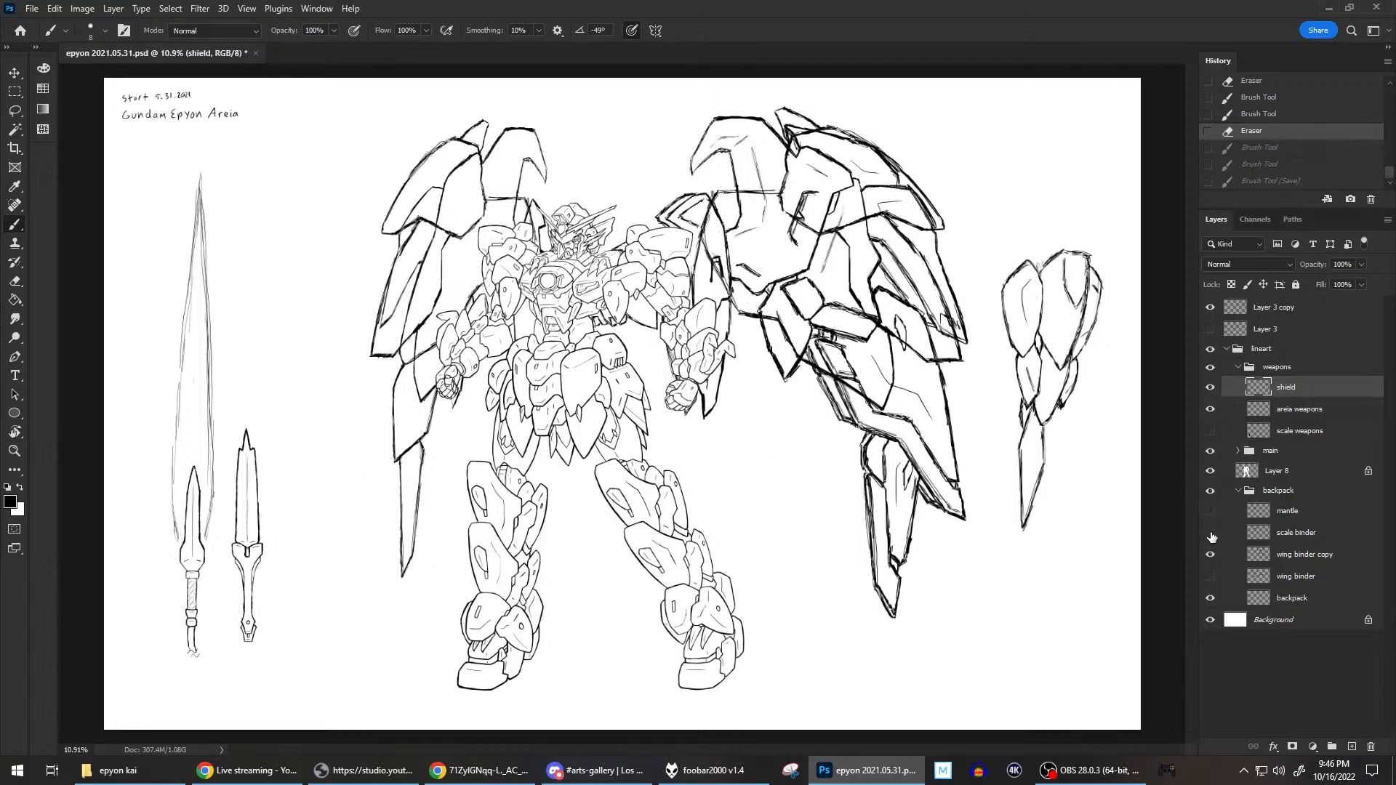
Collapse the backpack group and compare the areia weapons with the scale weapons, leaving only the areia weapons visible.
left_click(1234, 493)
left_click(1238, 492)
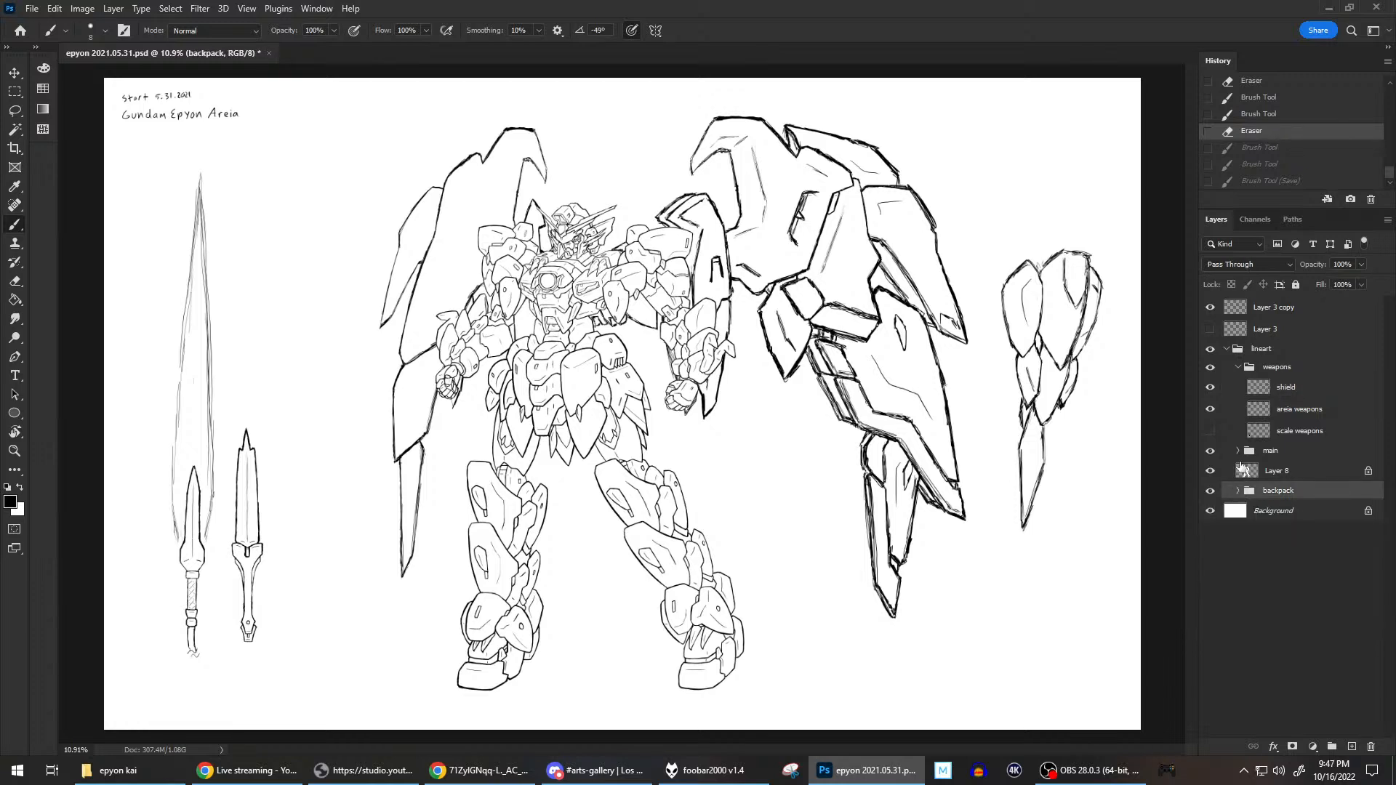
left_click(1210, 409)
left_click(1210, 431)
left_click(1210, 431)
left_click(1209, 409)
Save the epyon 2021.05.31.psd document.
left_click(34, 9)
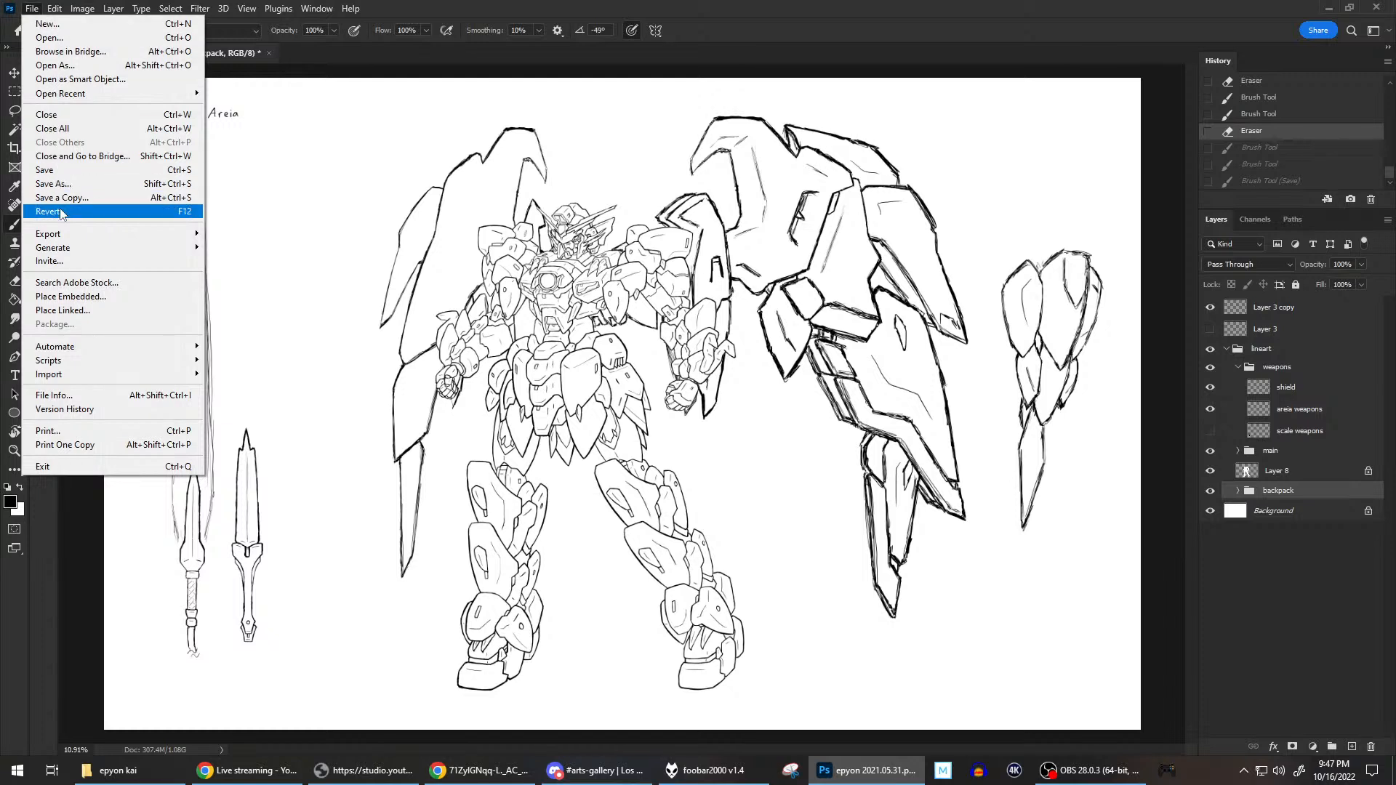
left_click(42, 171)
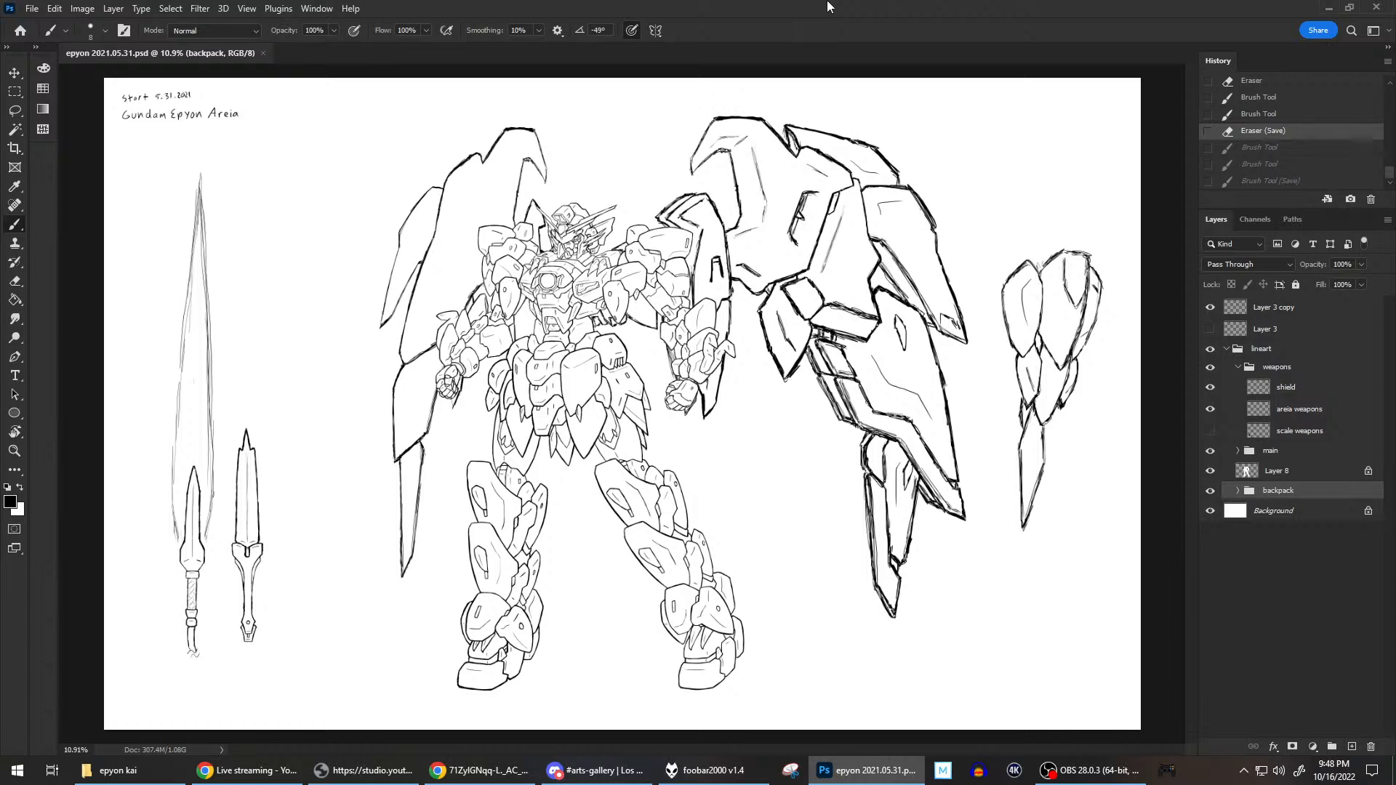
Check the date in the system calendar, and switch to Discord to review the pinned Inktober 2022 prompt list in arts-gallery.
left_click(1347, 777)
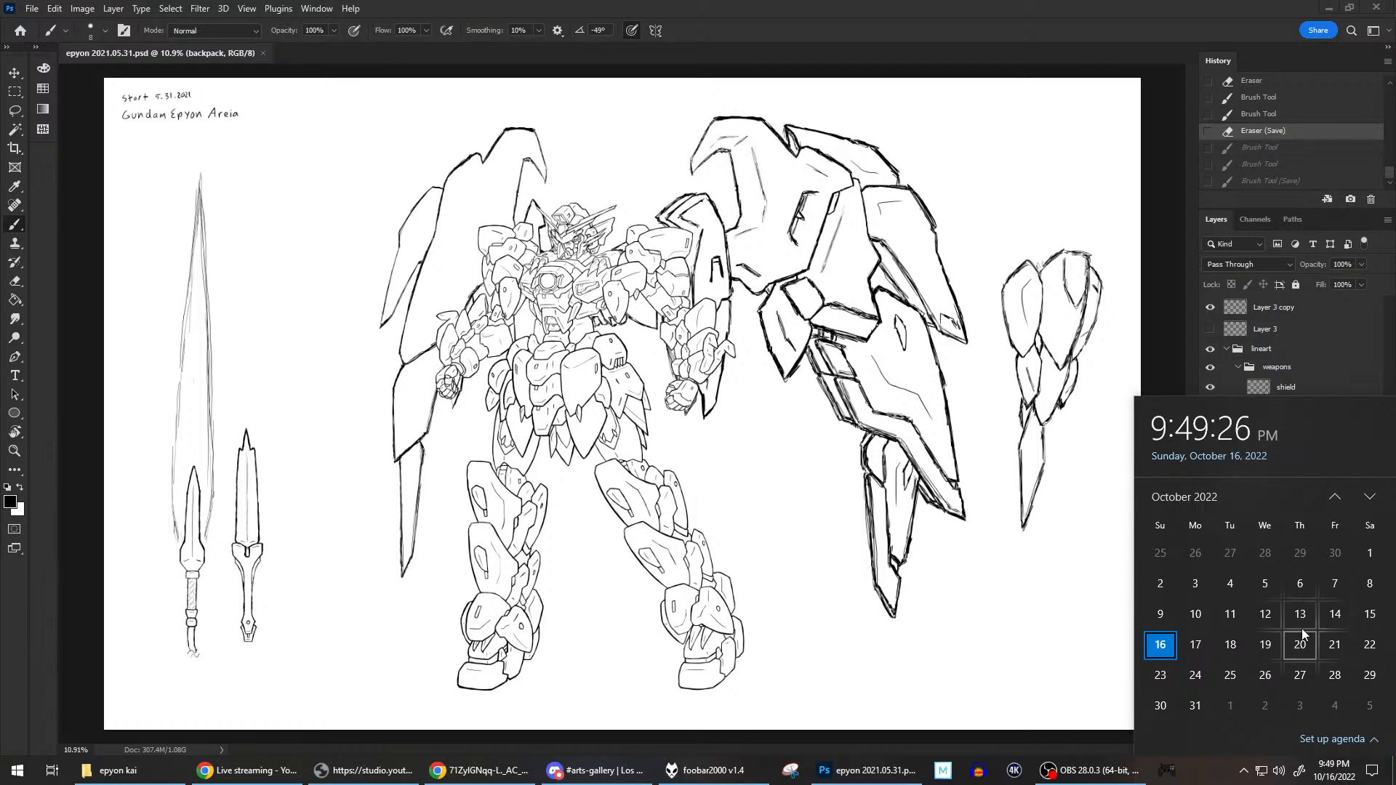
left_click(930, 6)
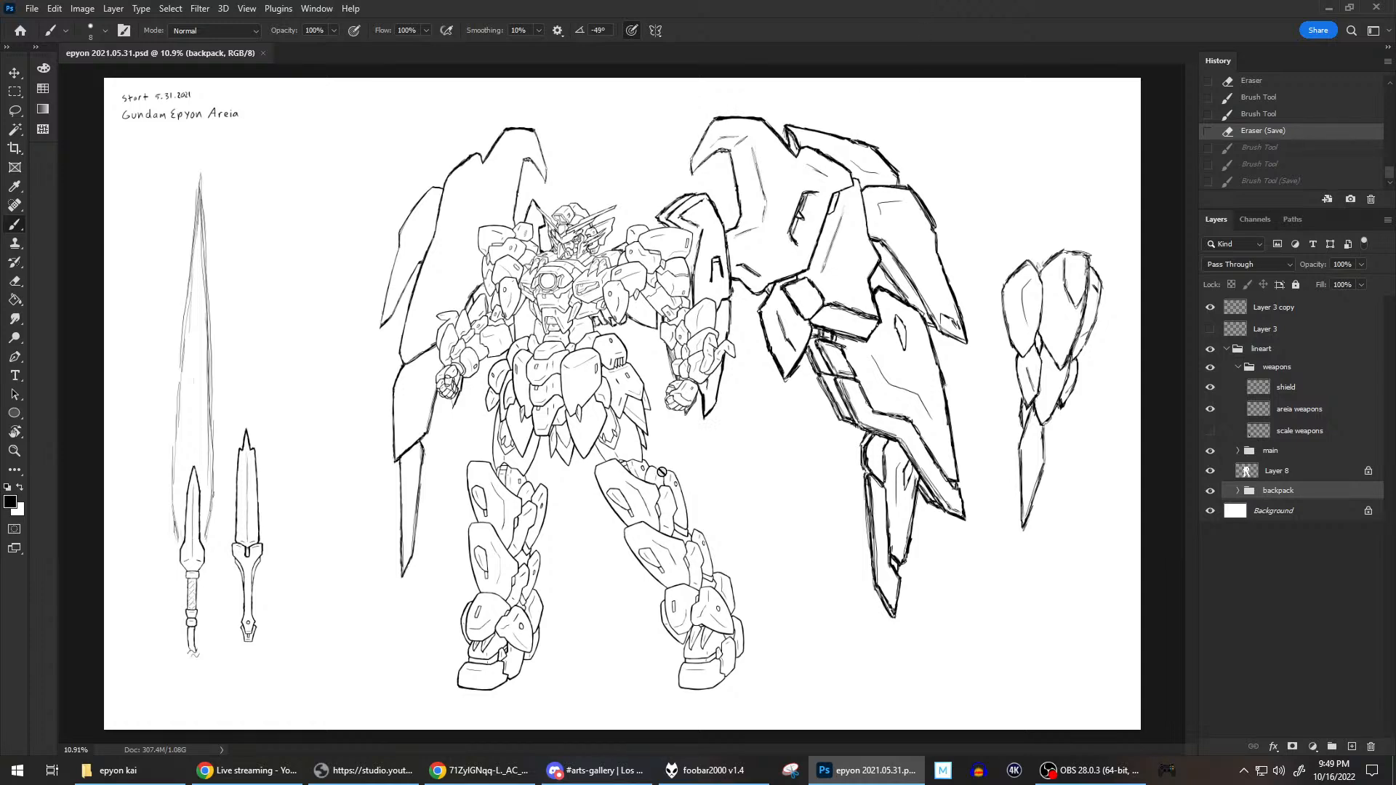
left_click(608, 758)
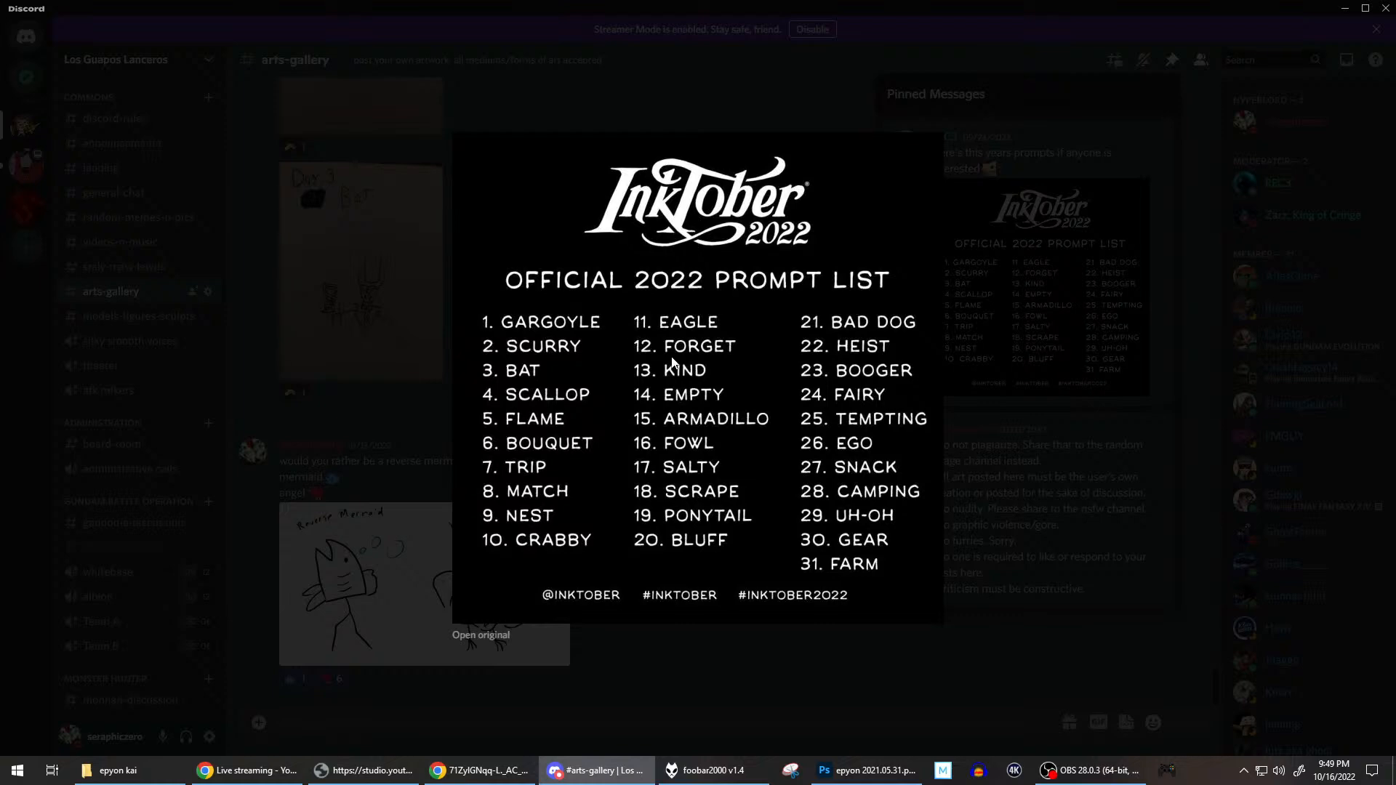
left_click(733, 665)
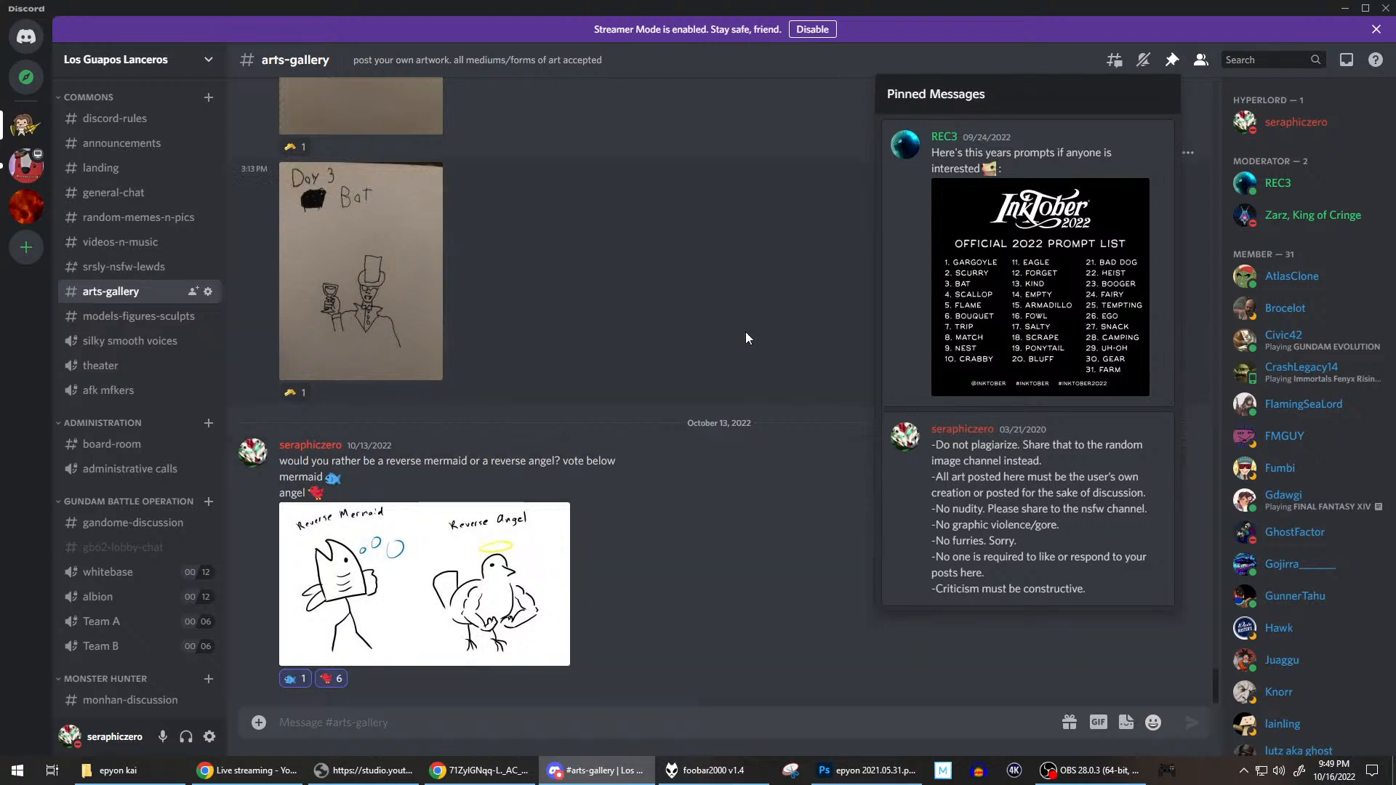
left_click(743, 271)
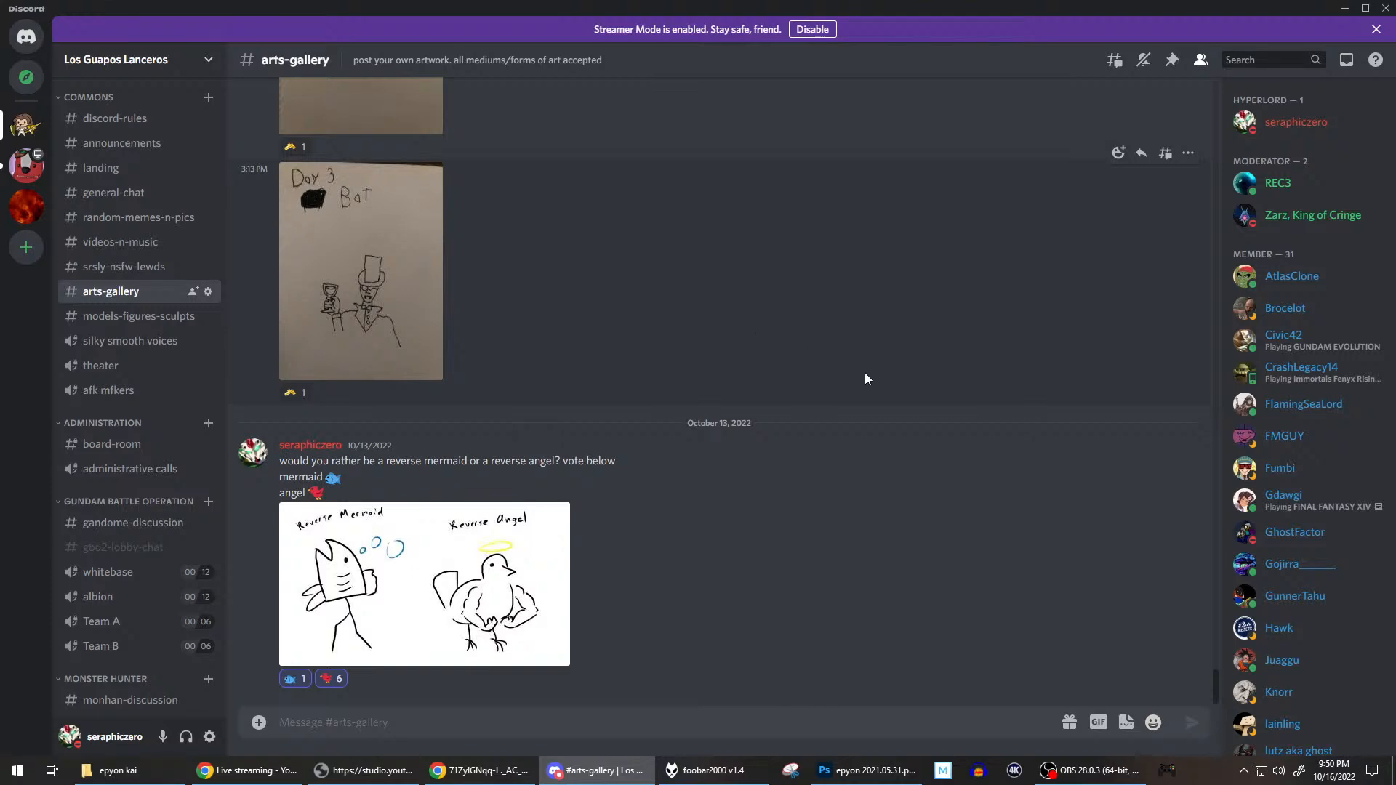
Leave Discord and switch to OBS to change the stream's scene to Filler/break.
left_click(865, 770)
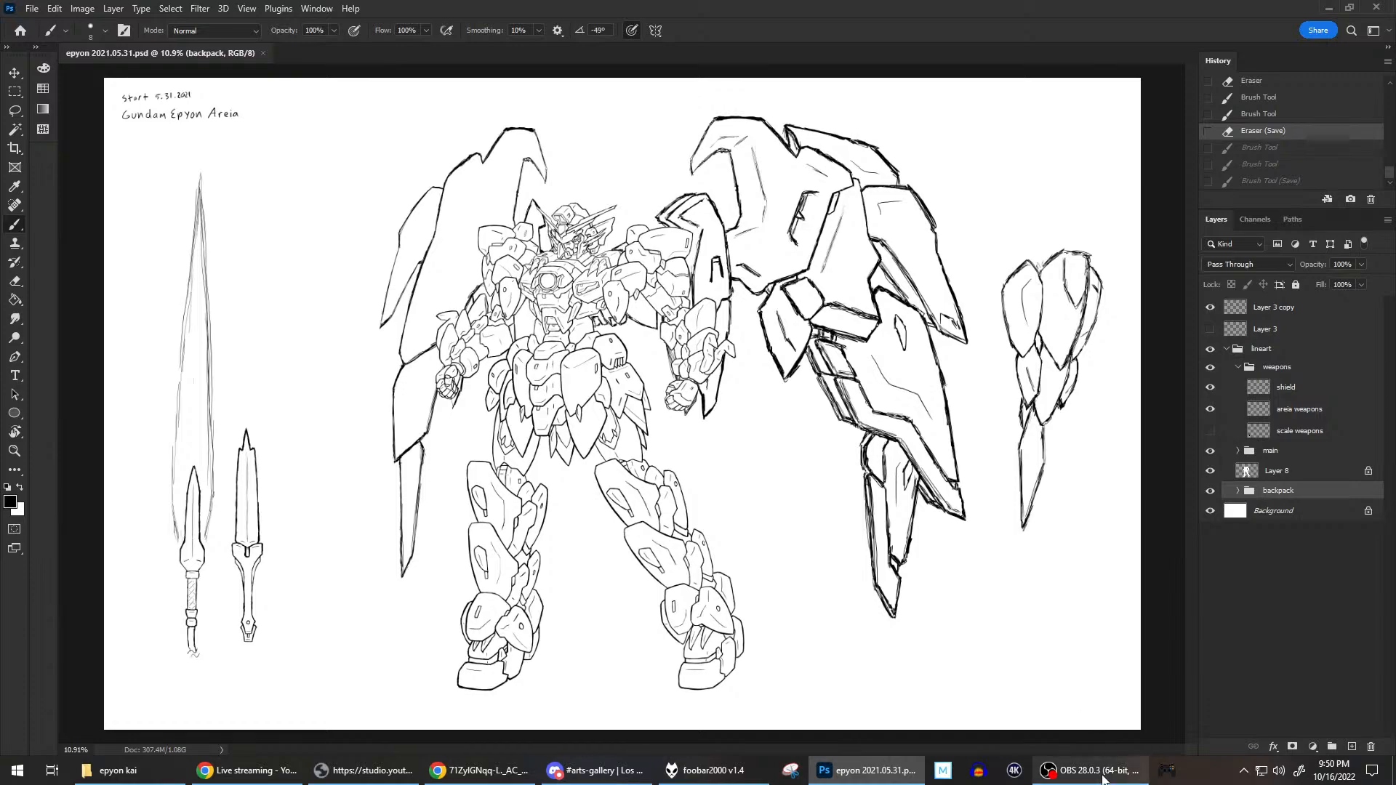
left_click(1103, 779)
left_click(375, 574)
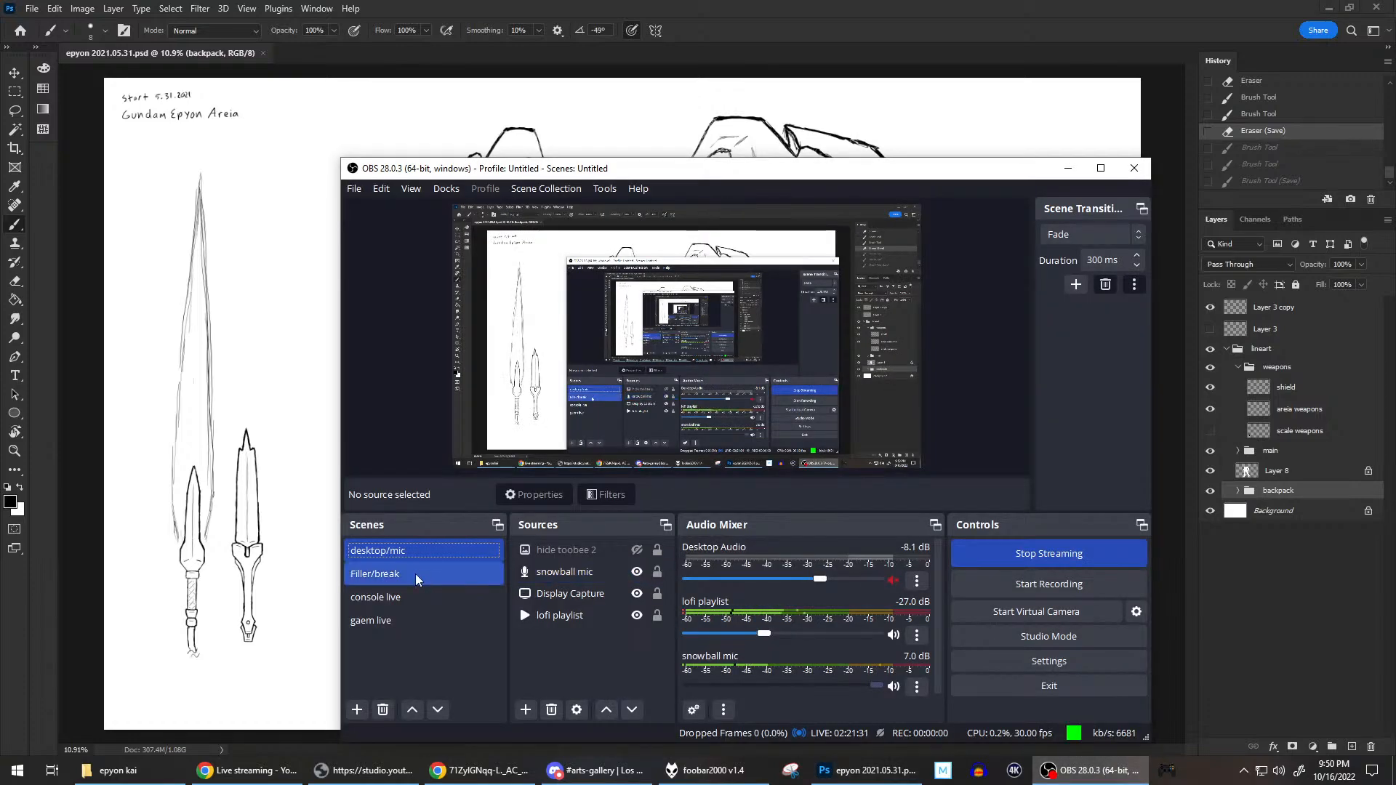